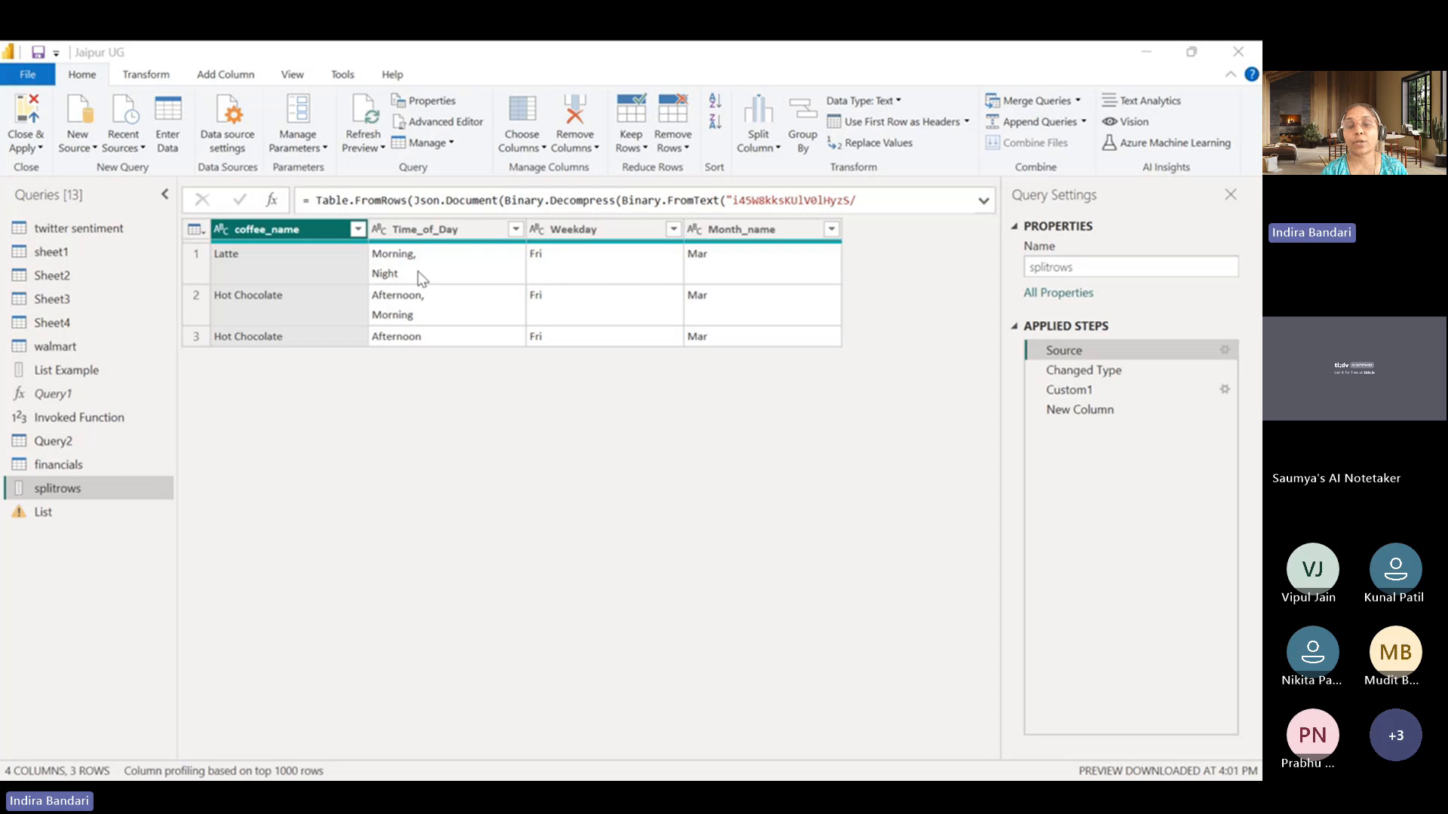
click(420, 230)
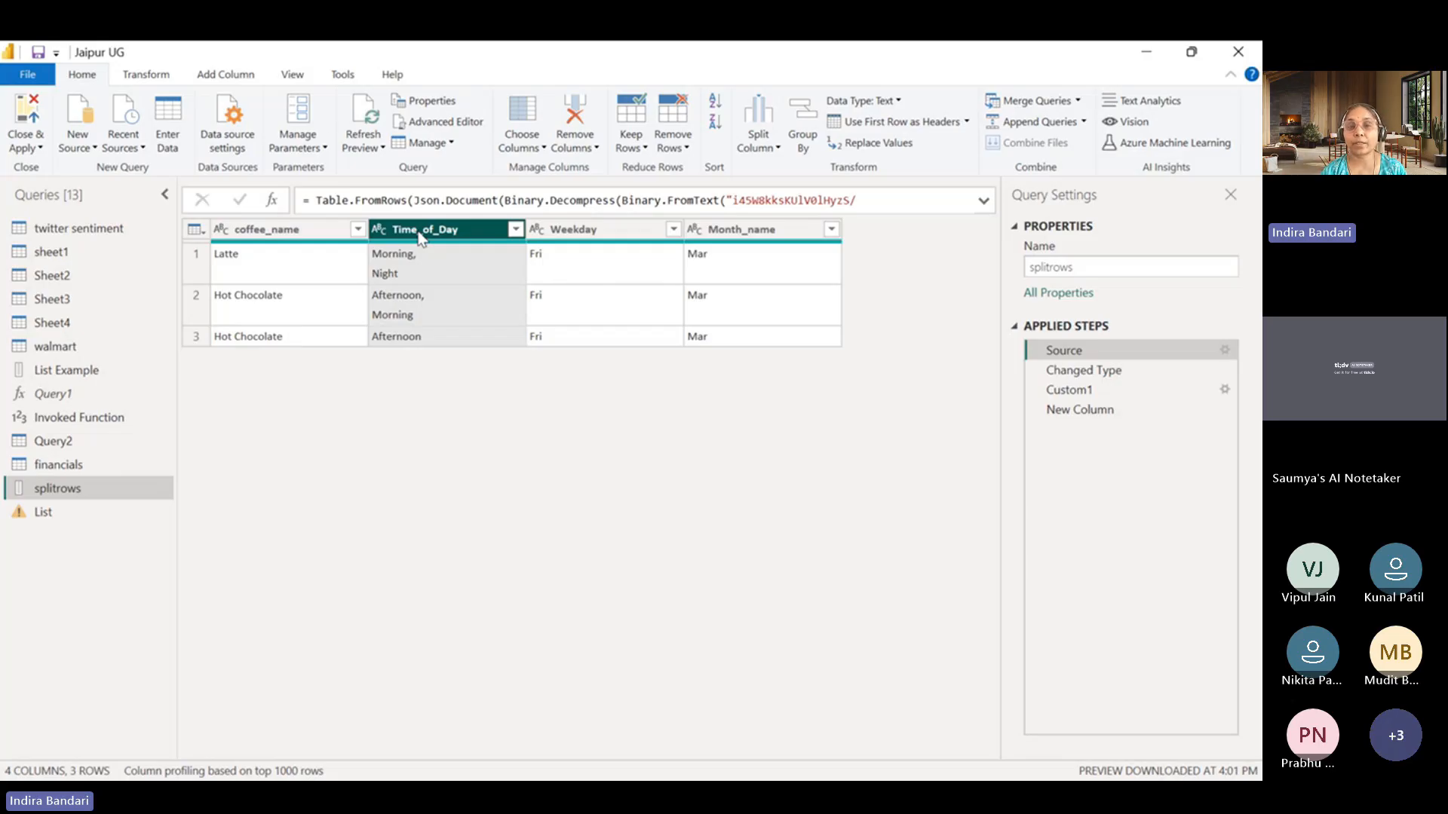
right_click(422, 236)
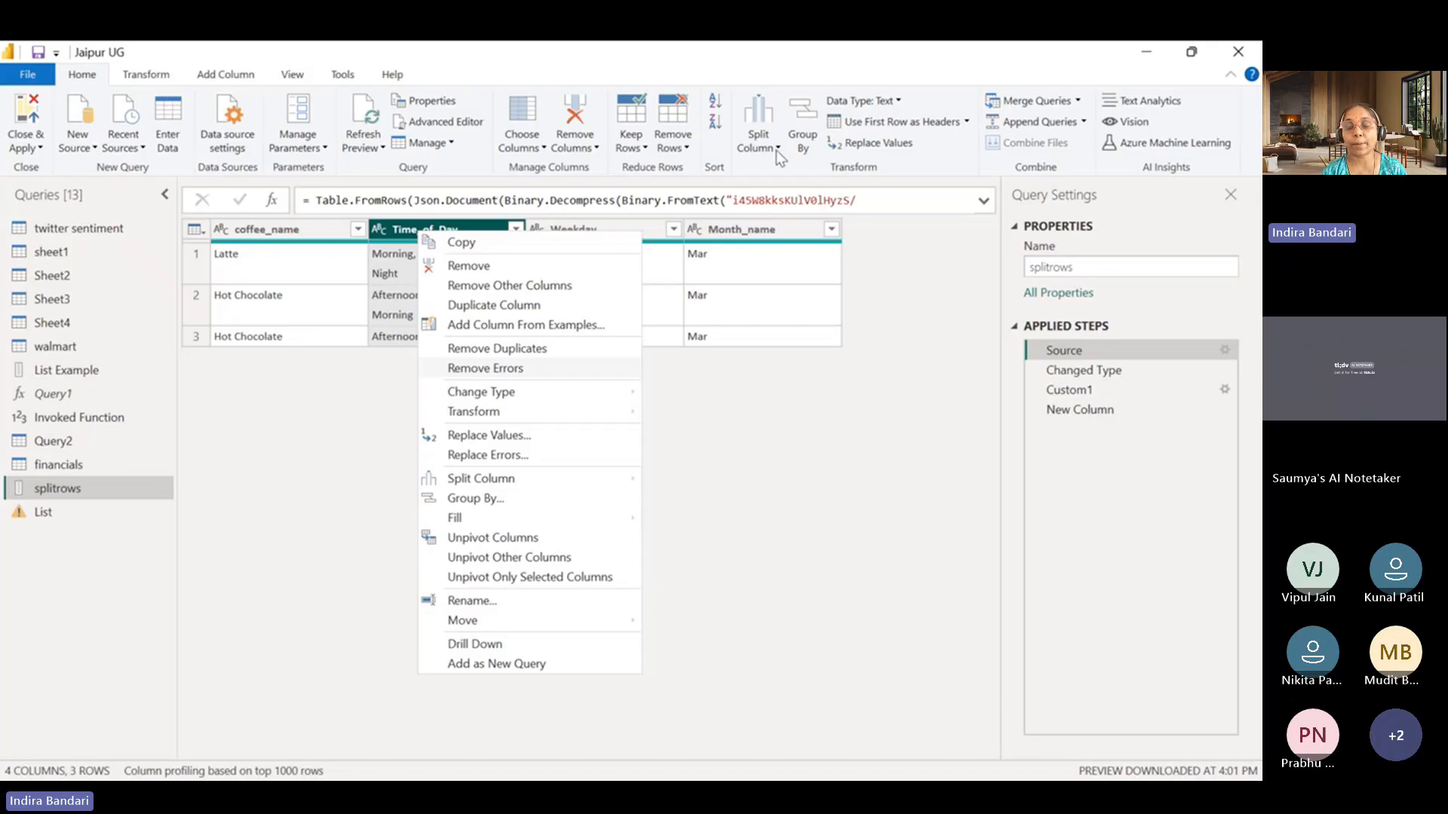
mouse_move(545, 479)
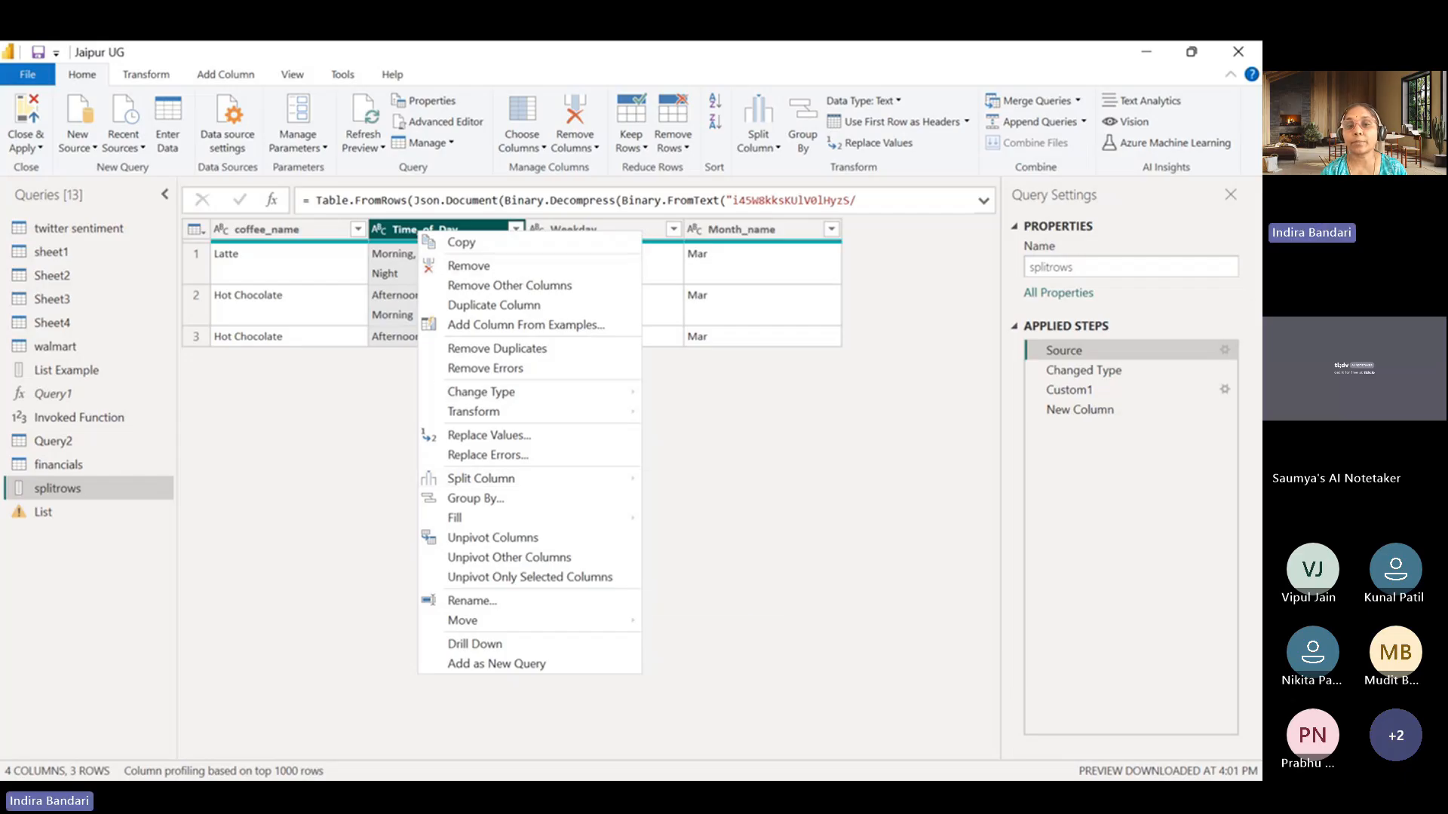
click(749, 430)
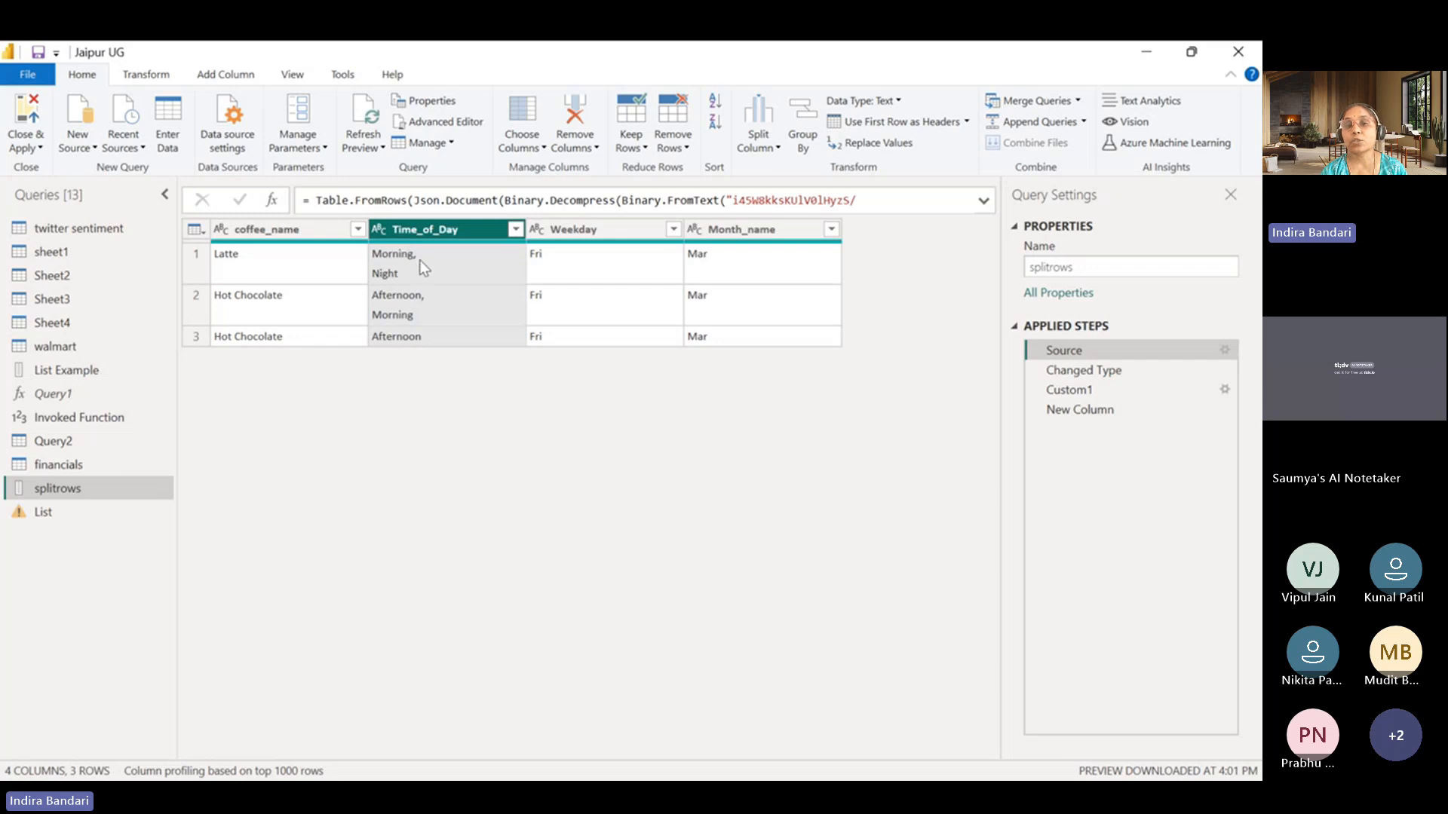
right_click(437, 238)
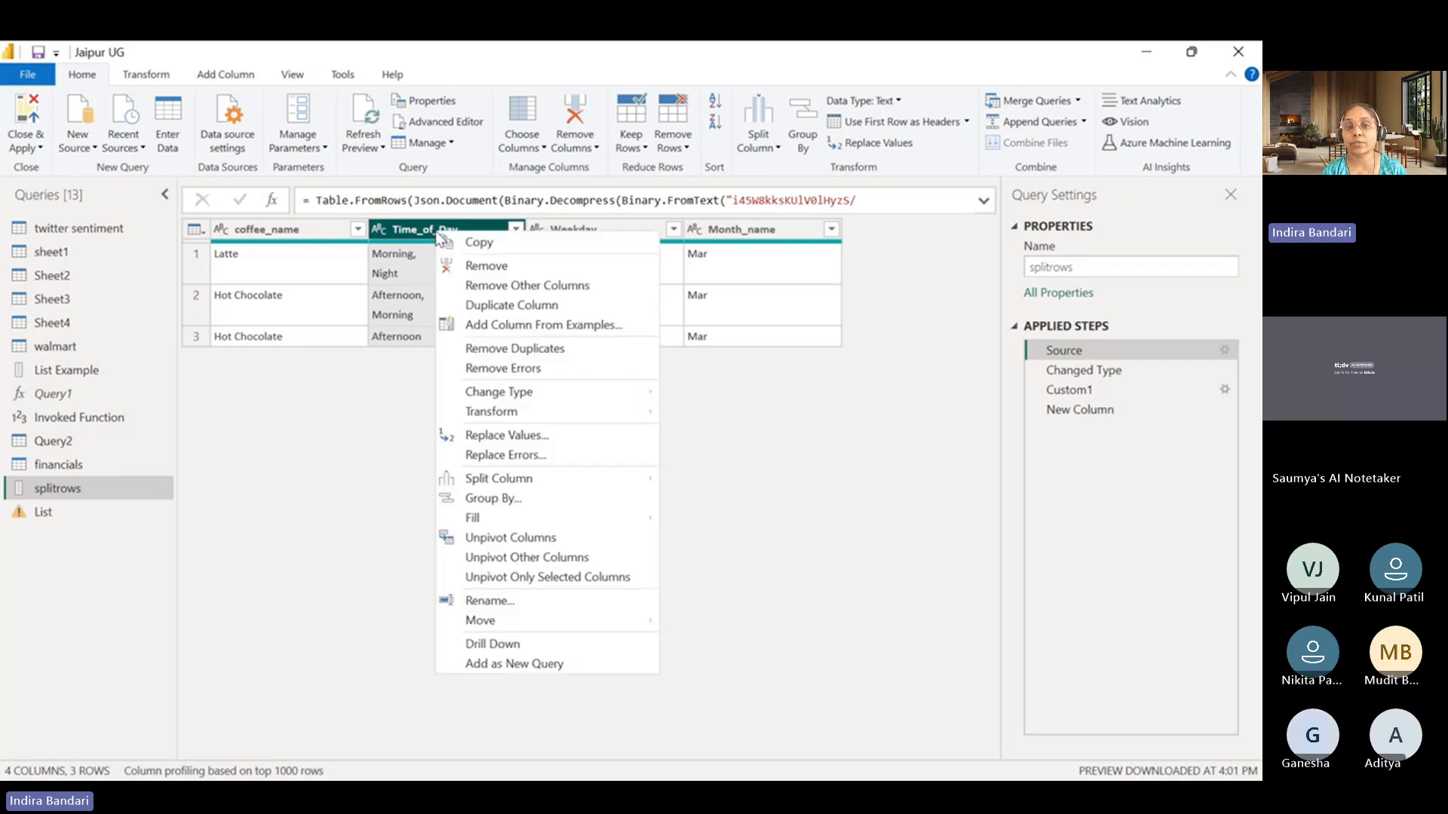
mouse_move(623, 481)
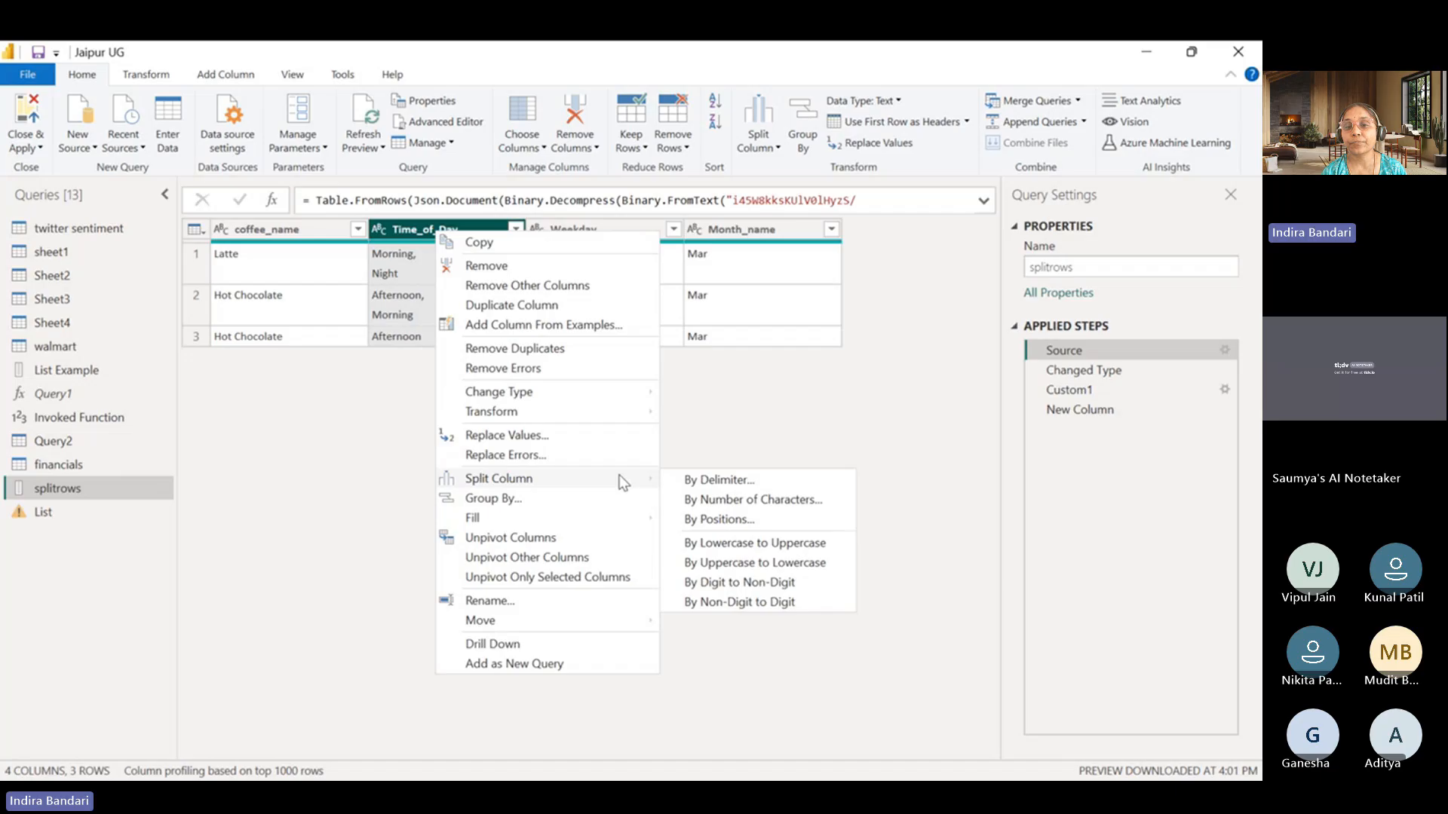
click(704, 479)
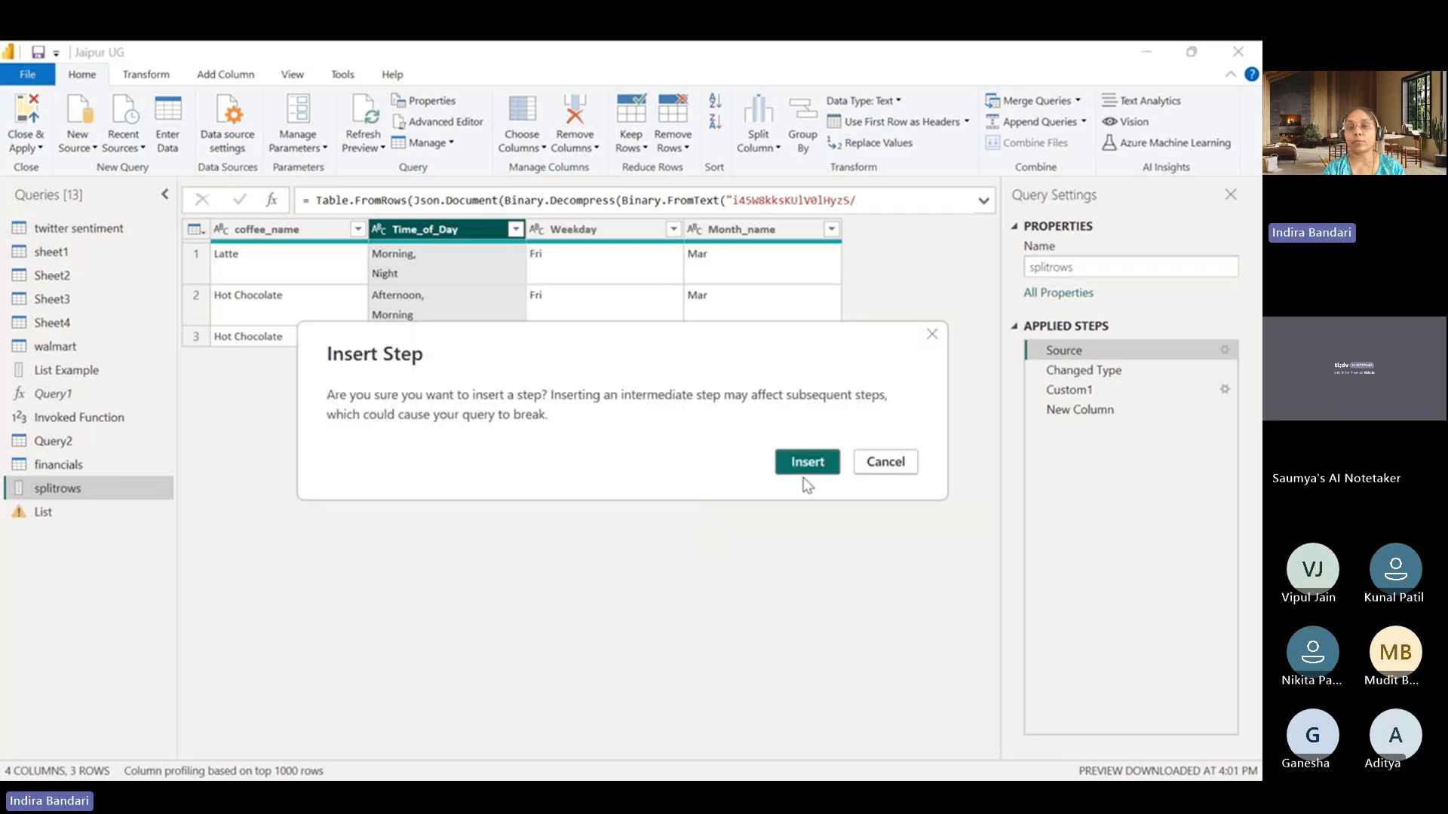
click(805, 463)
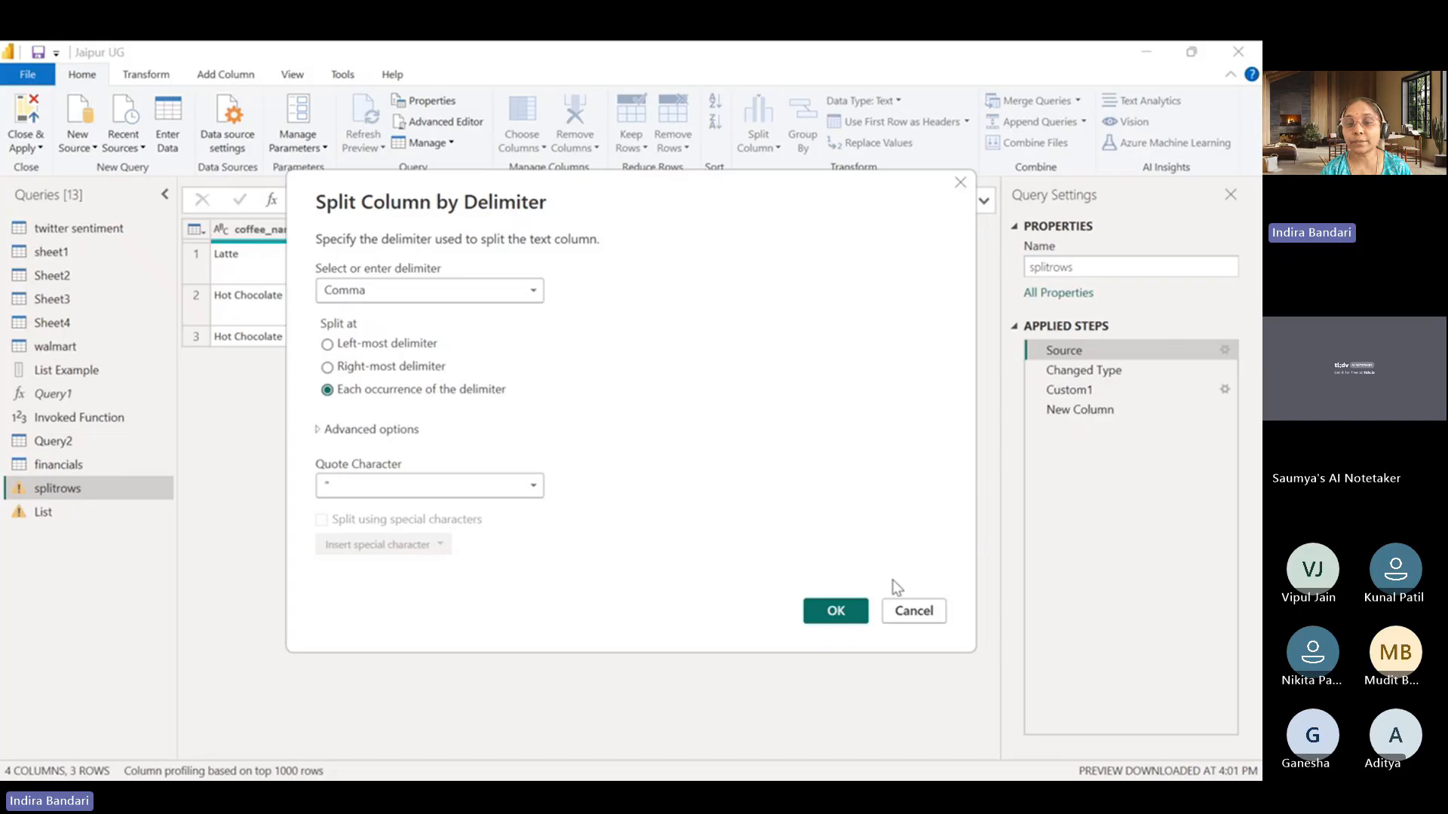
click(903, 607)
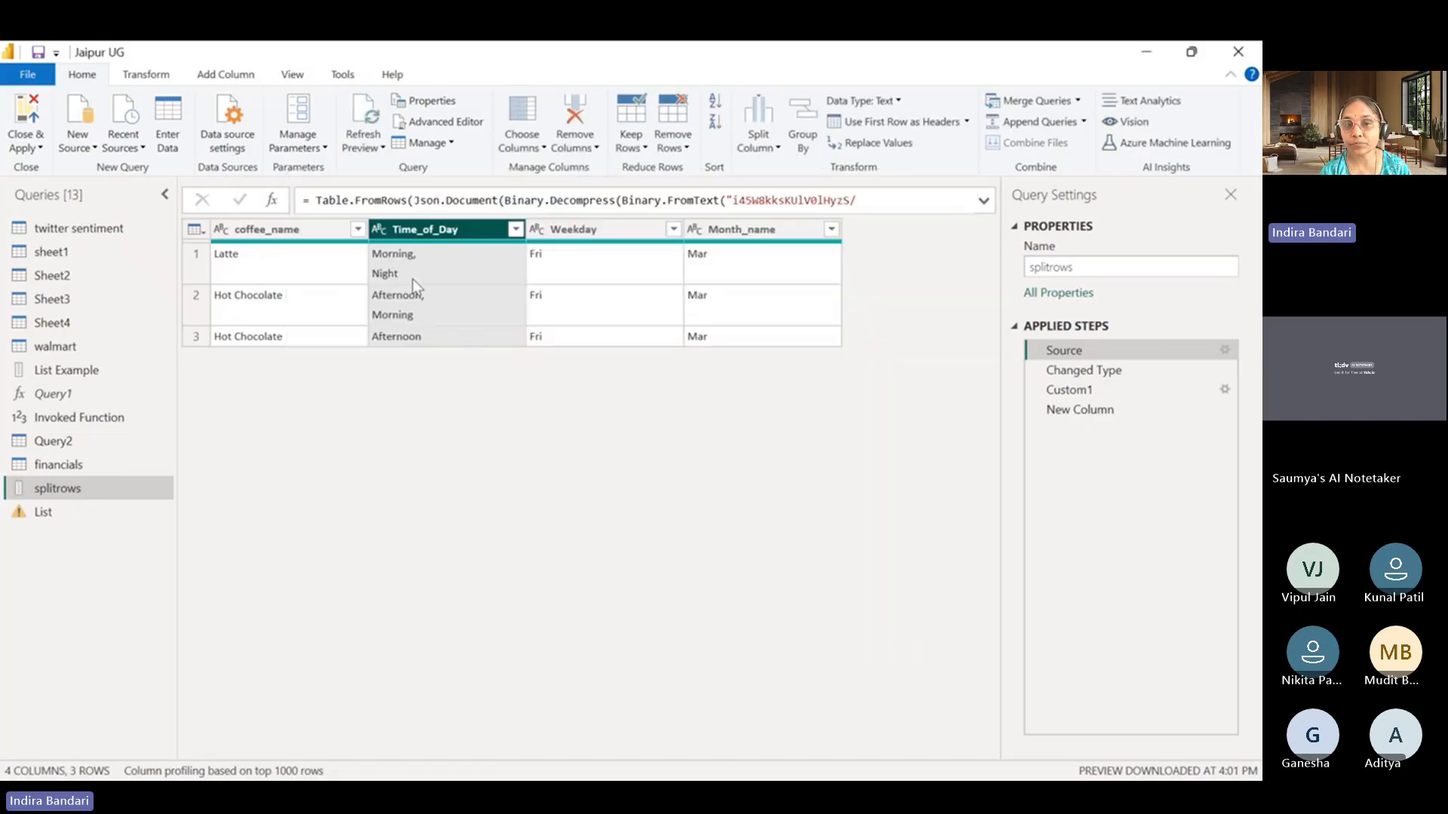
Start a split by delimiter on the Time_of_Day column as an inserted step, using a comma as the custom delimiter.
right_click(435, 234)
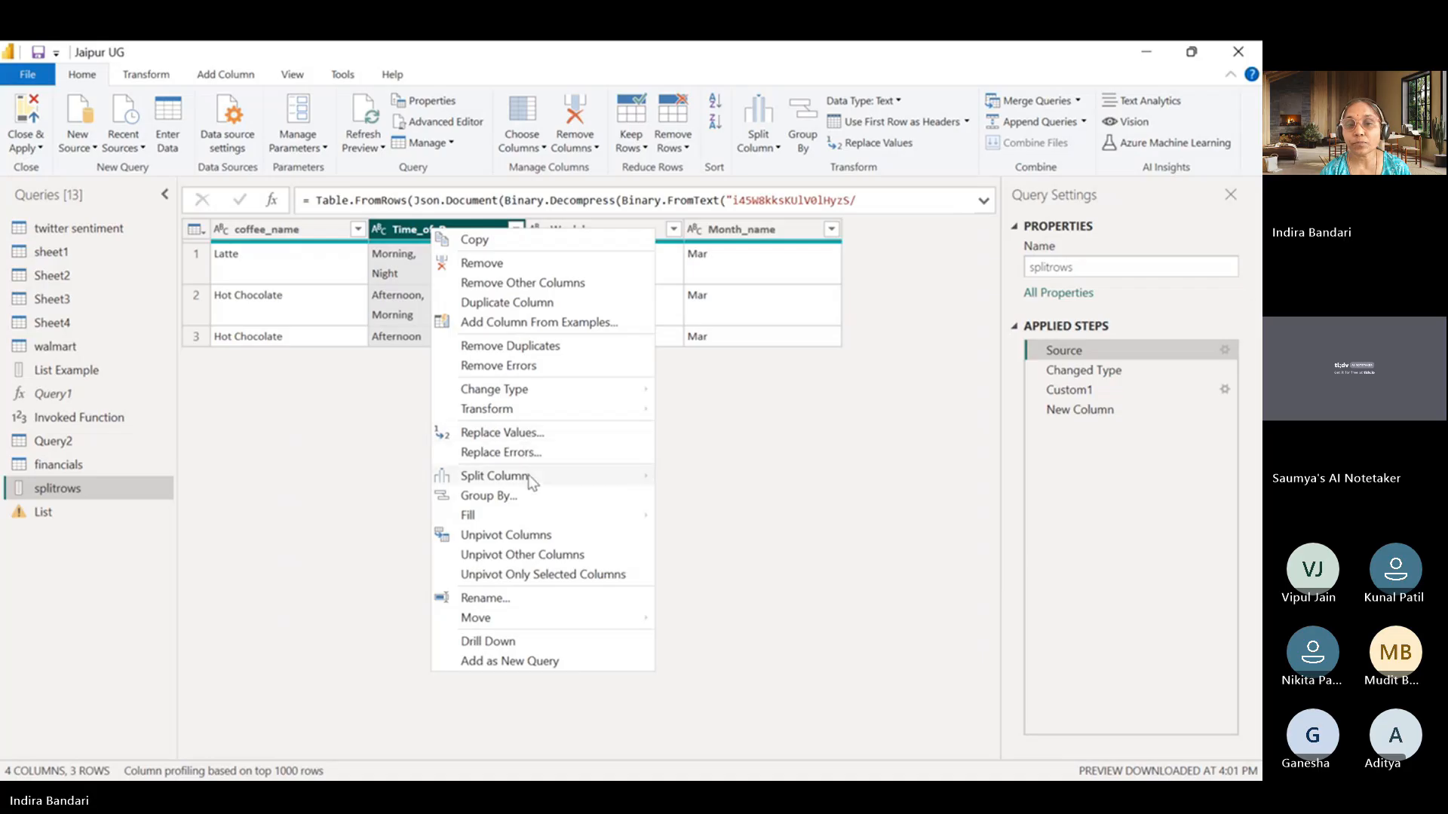
mouse_move(532, 476)
click(748, 478)
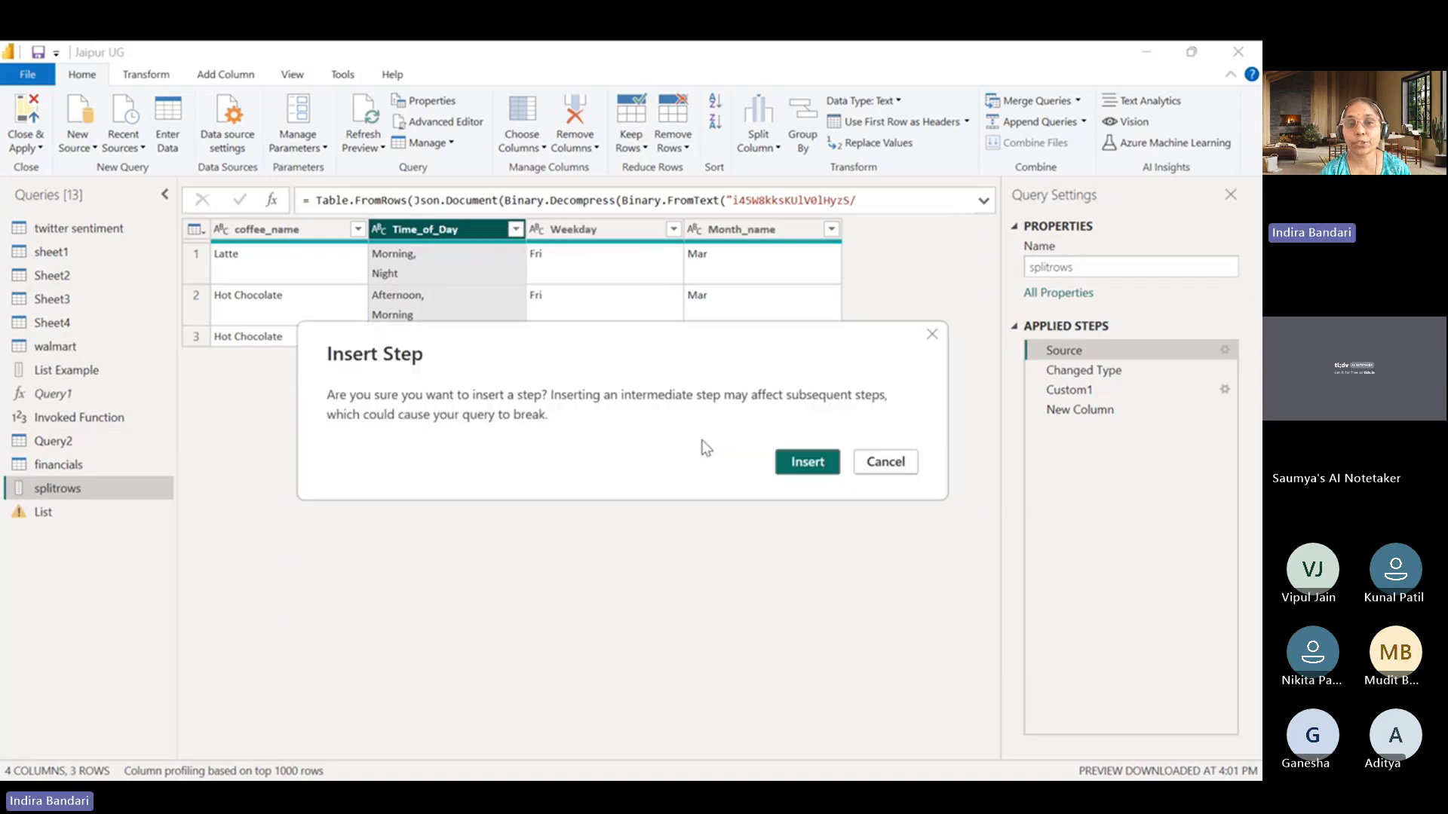
click(811, 461)
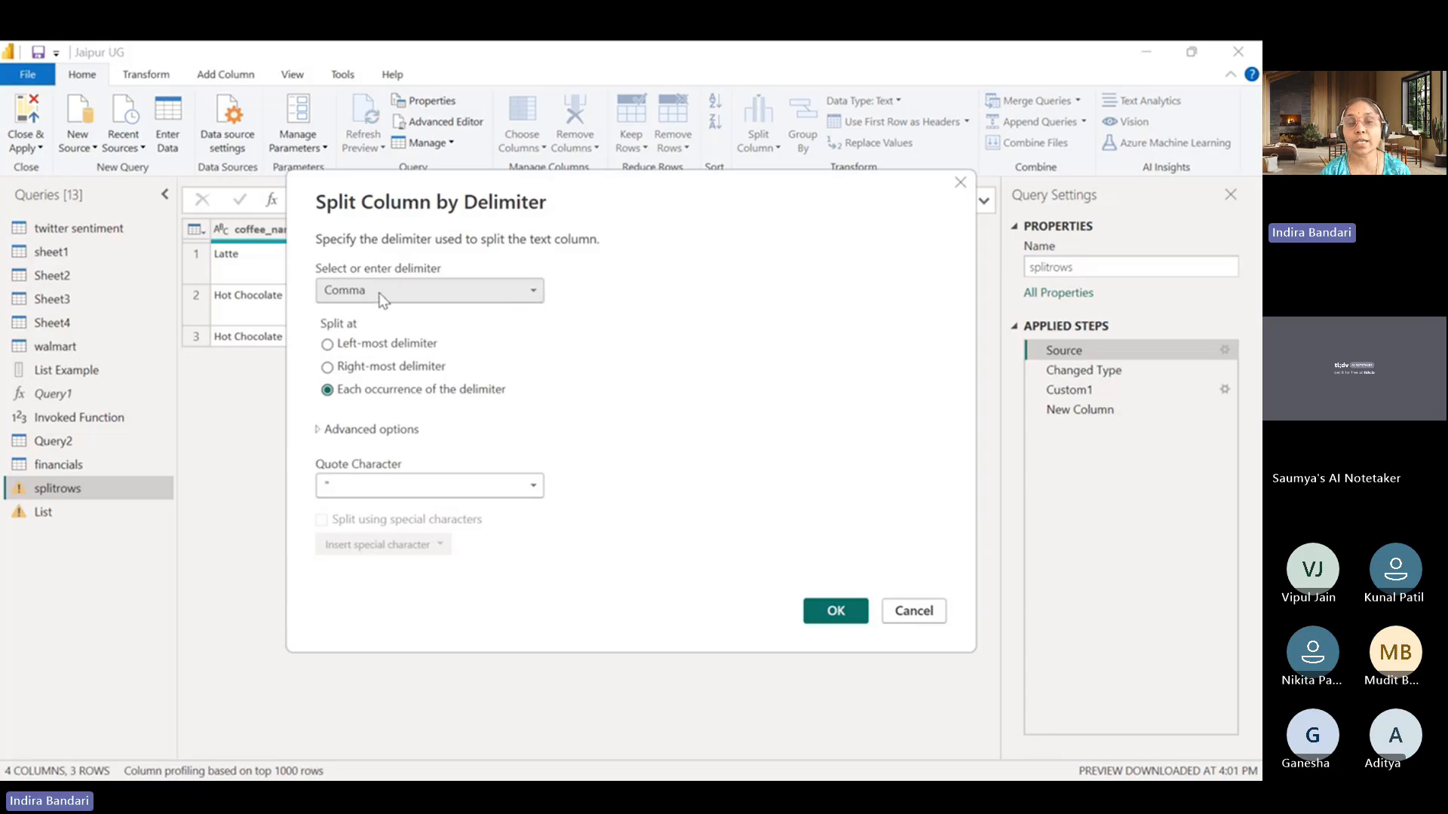
key(Escape)
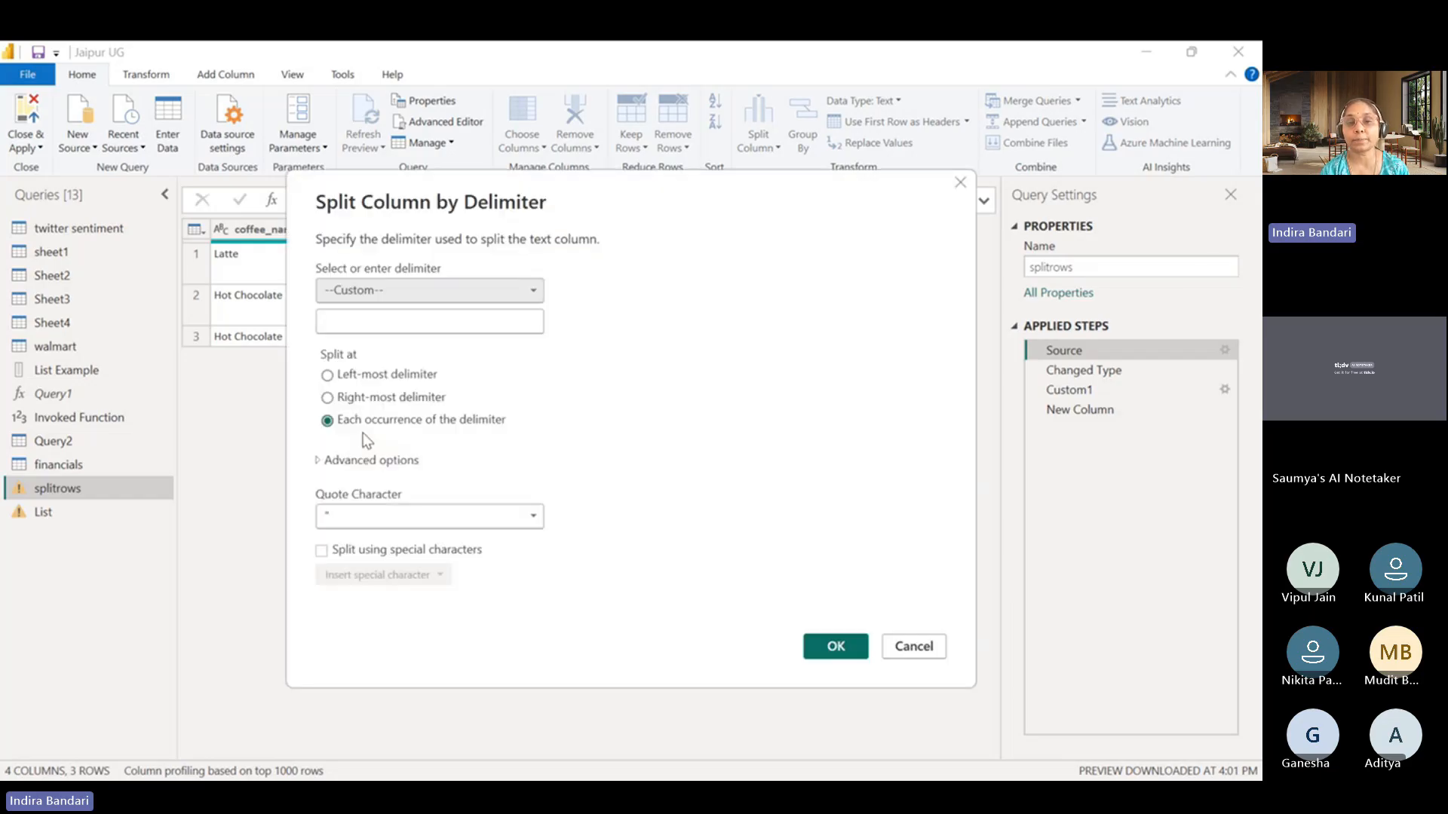
click(349, 321)
text(,)
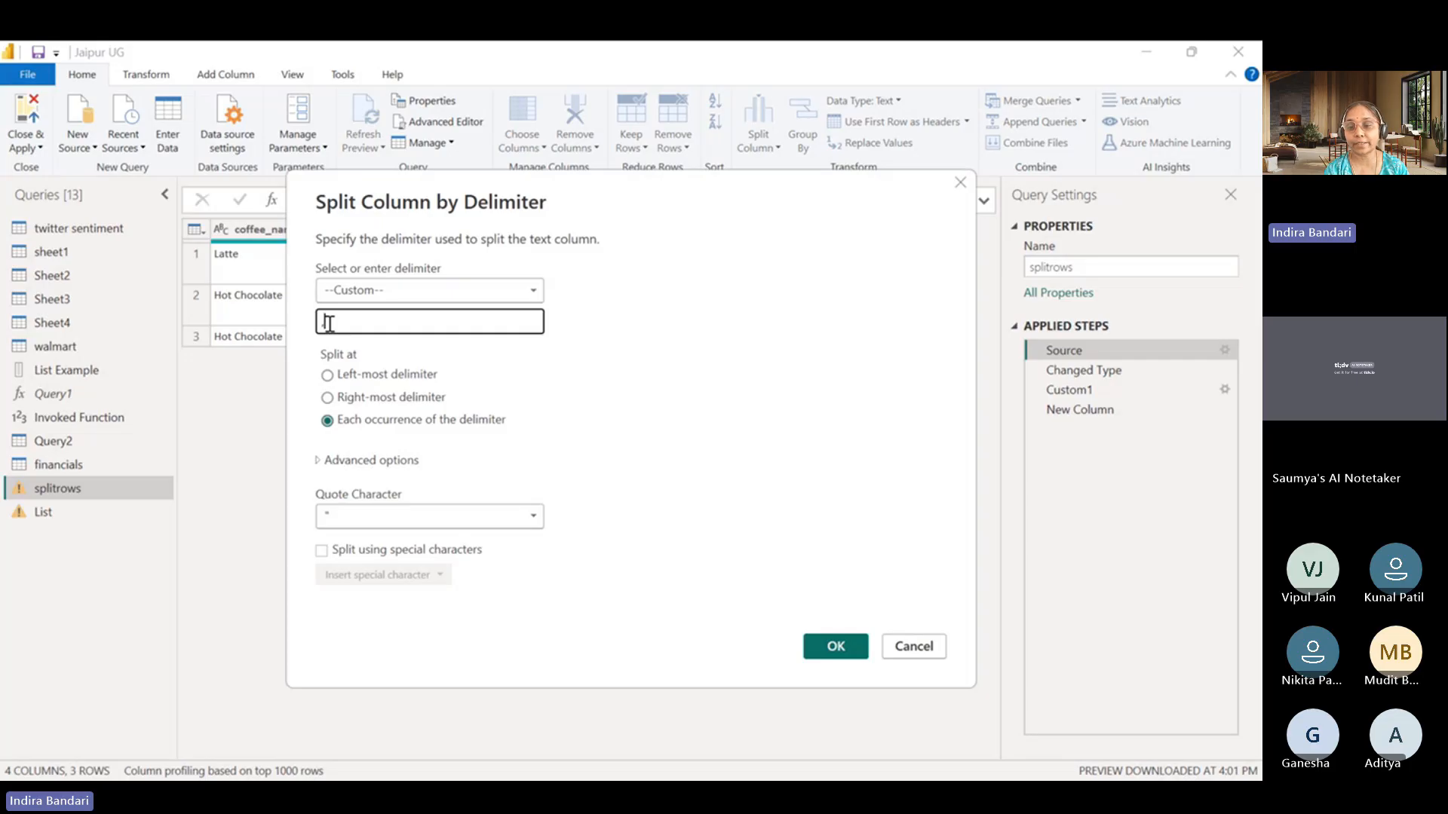
Enable splitting using special characters and append a carriage return and a line feed to the custom delimiter.
click(320, 551)
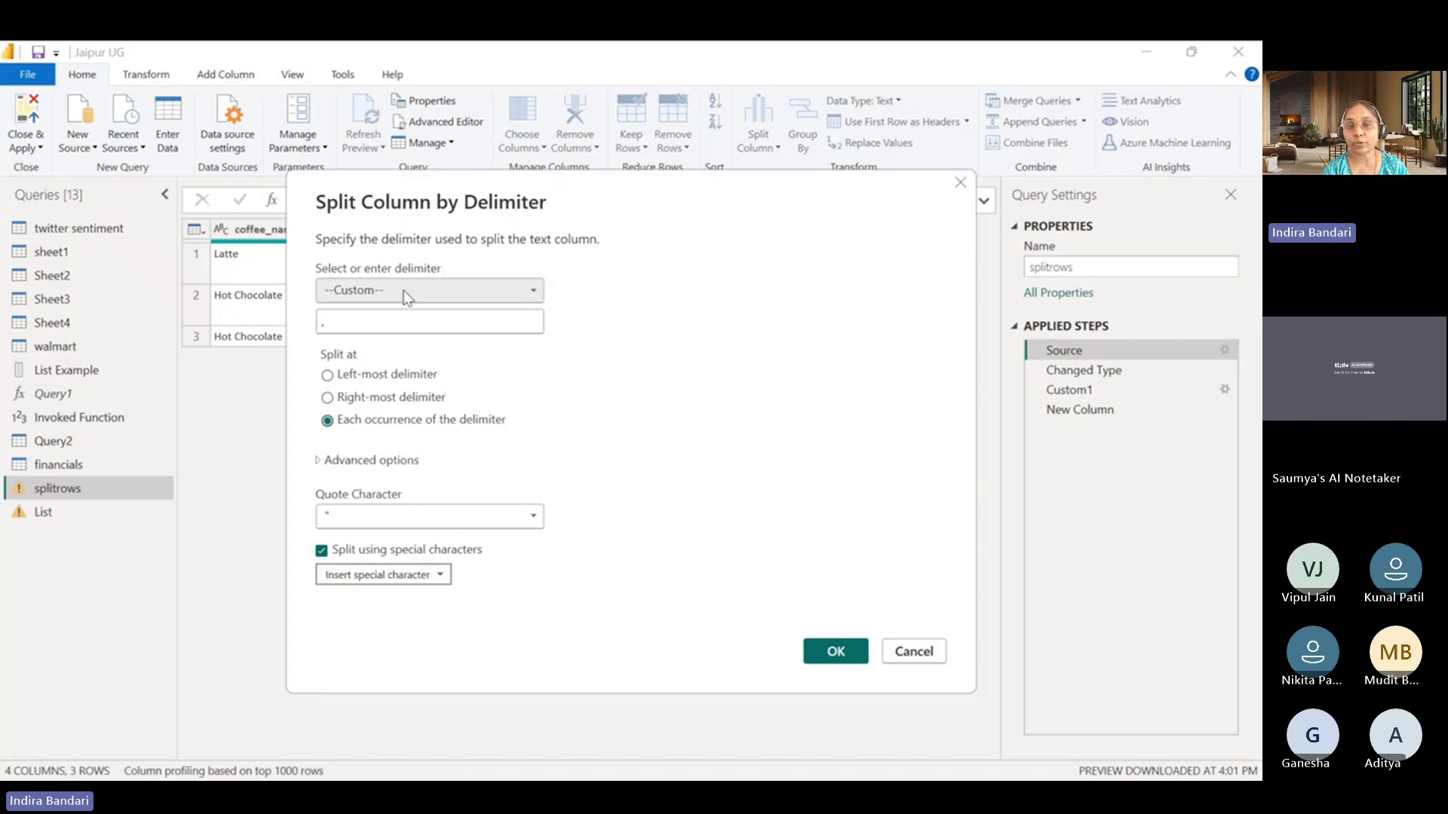
click(336, 324)
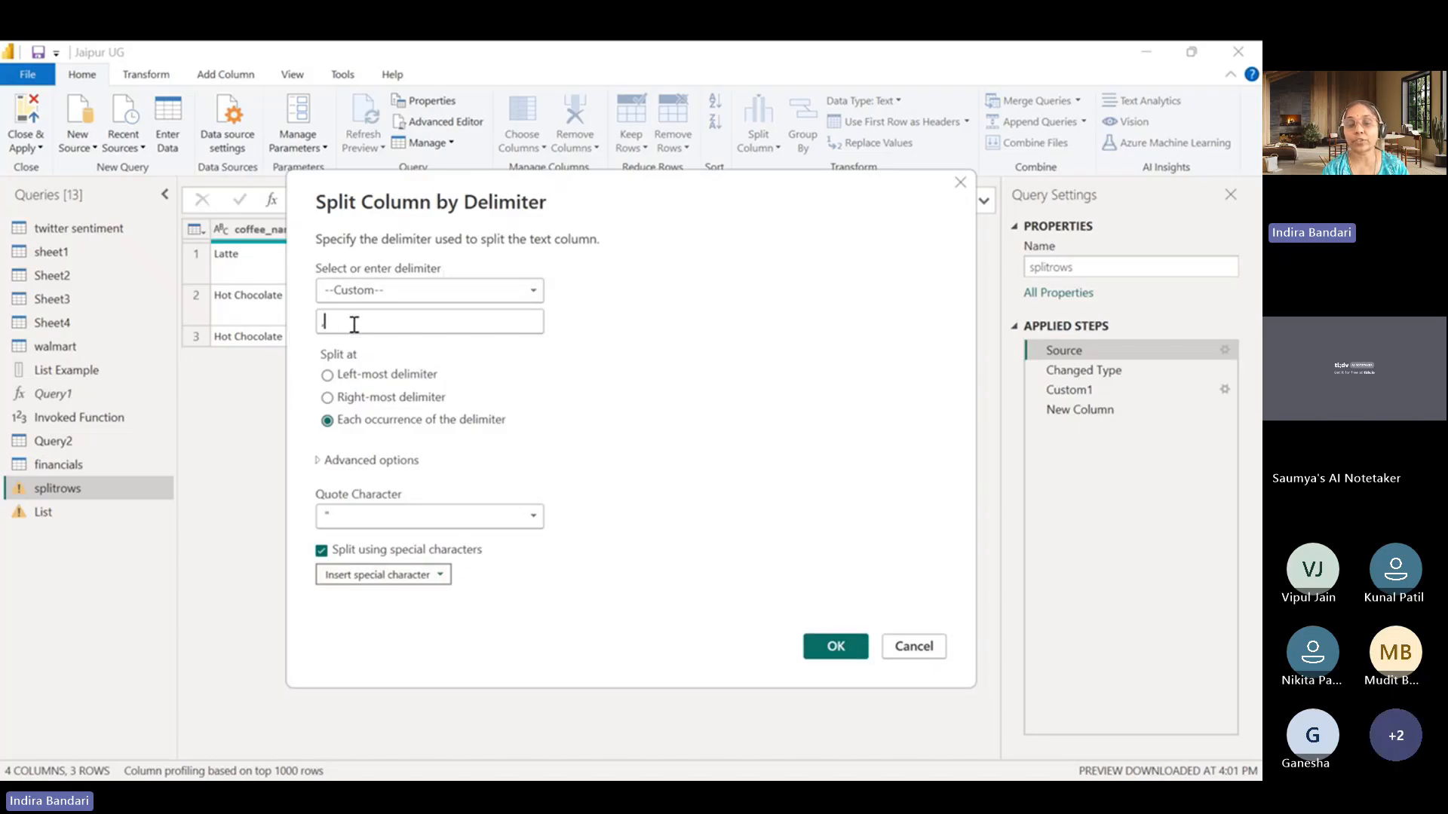
click(440, 575)
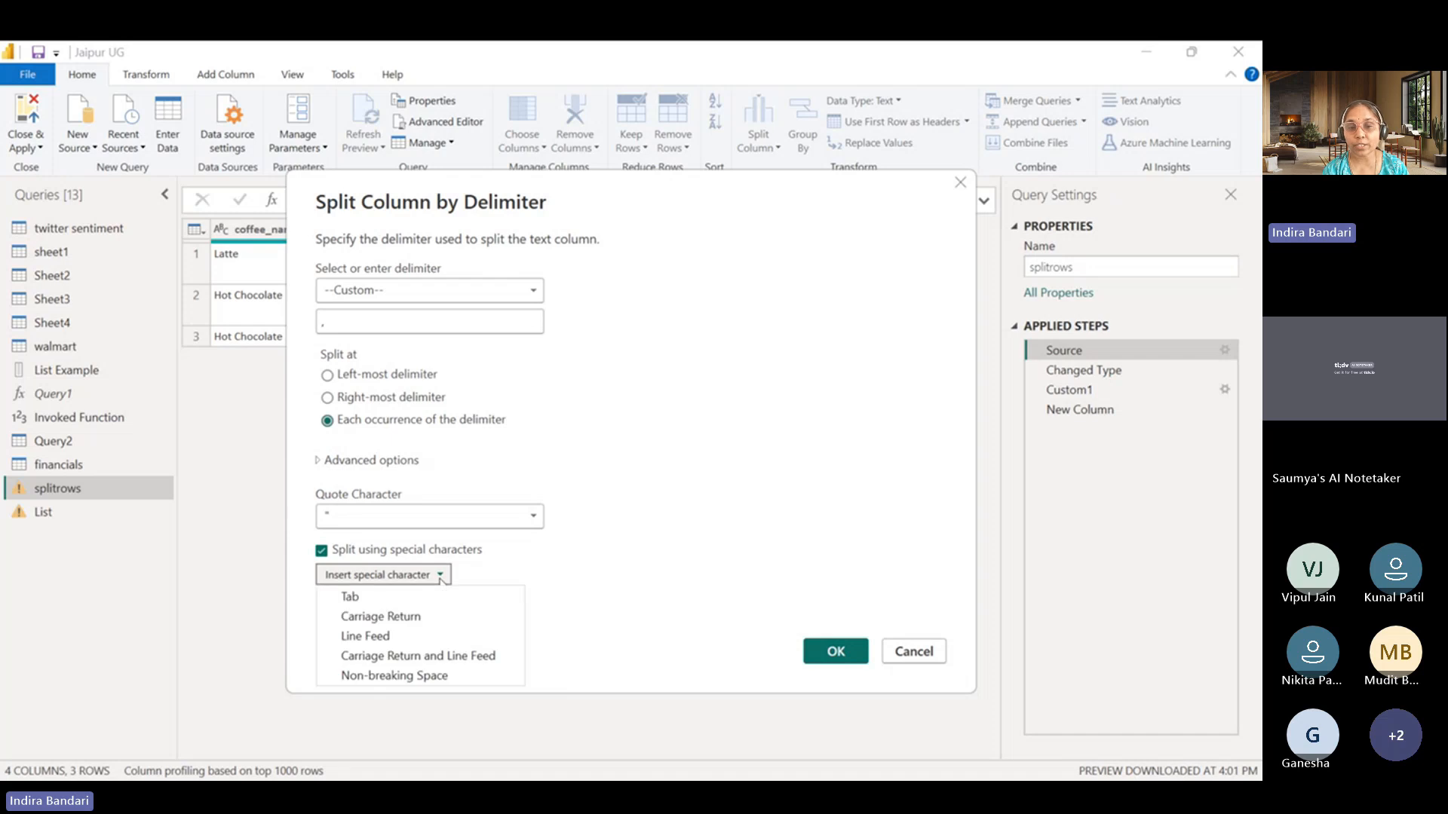
click(405, 617)
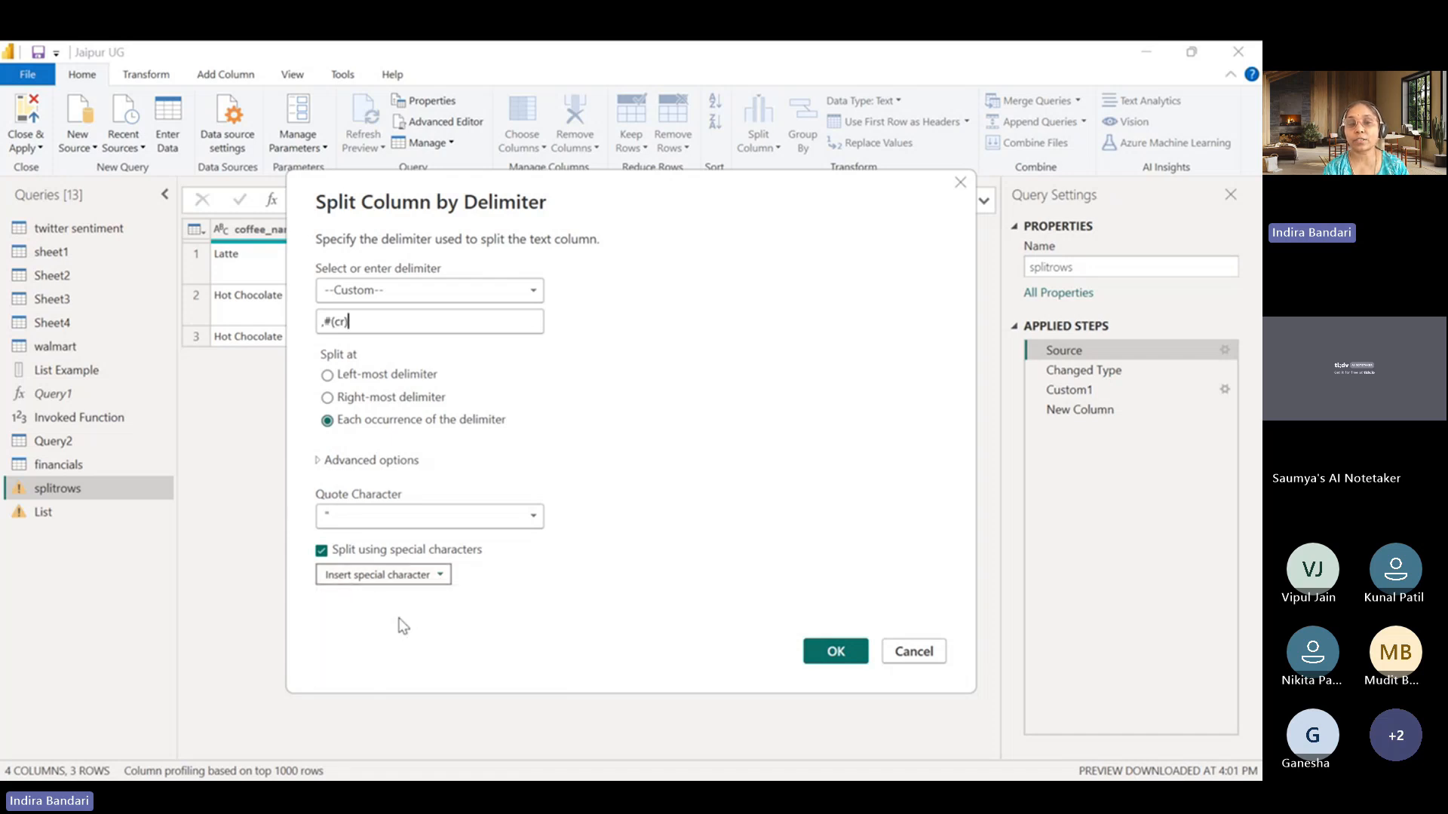
click(436, 575)
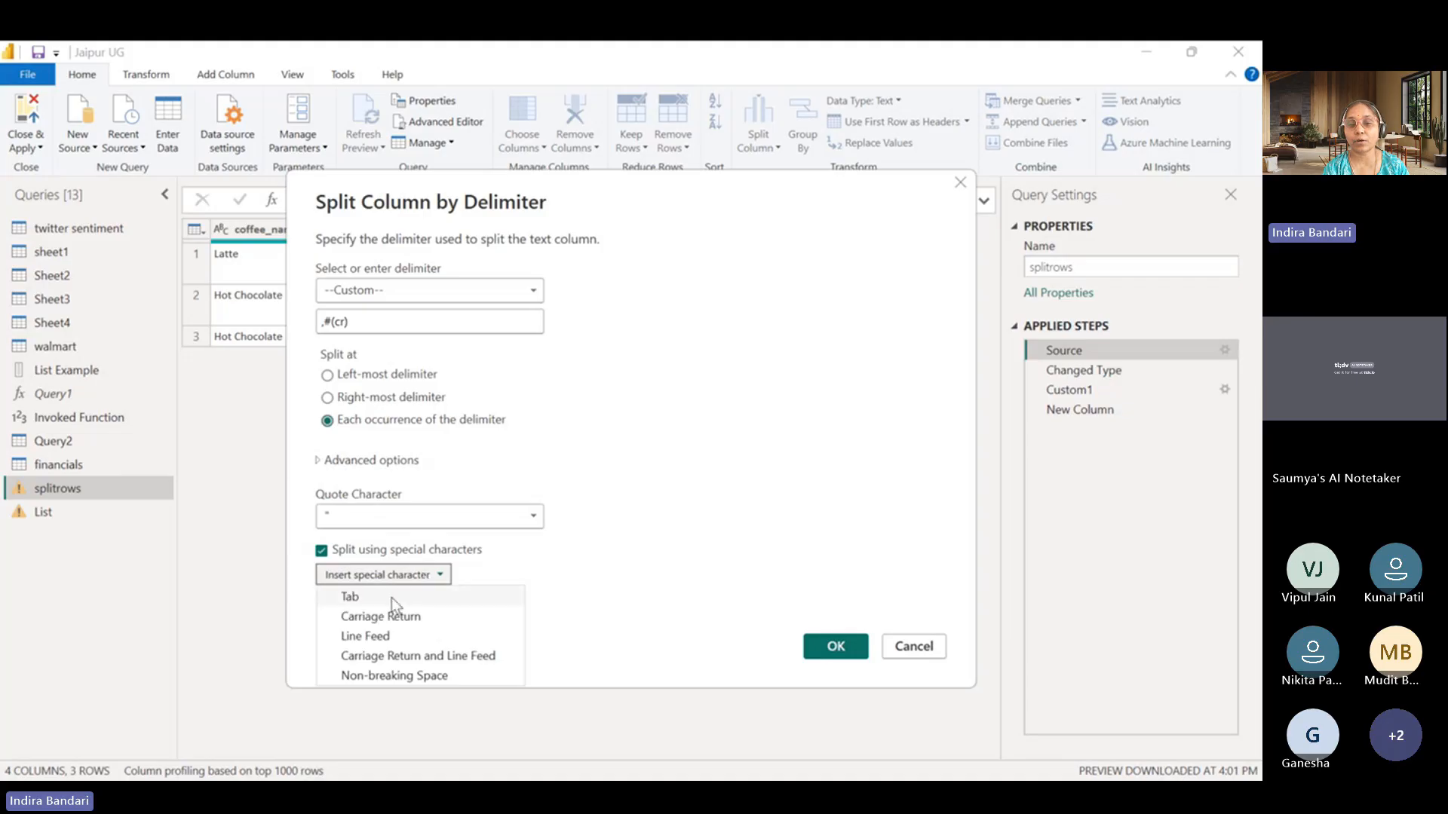
click(377, 637)
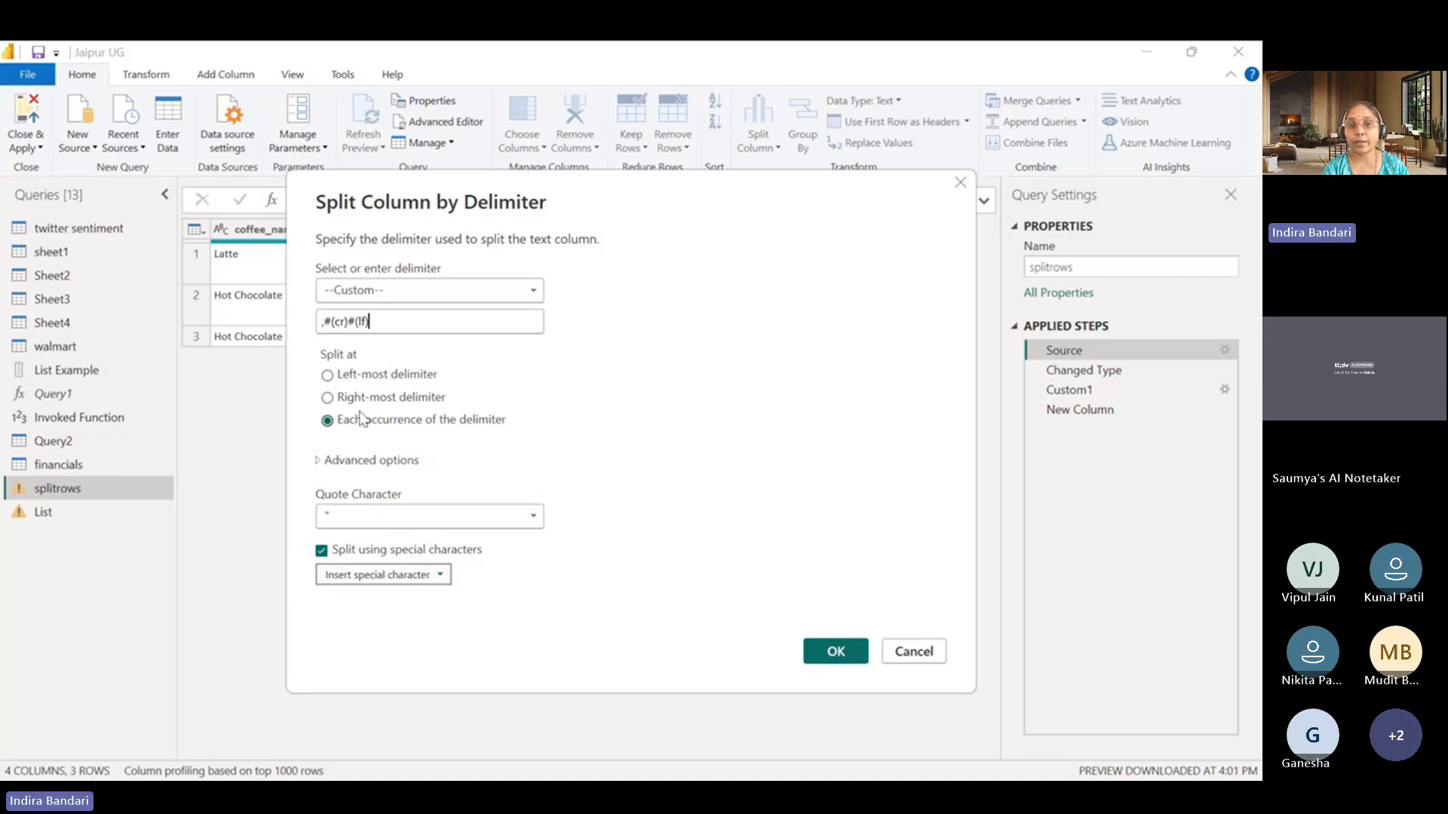
Remove the carriage return code from the custom delimiter, leaving the comma and line feed as ",#(lf)".
click(347, 320)
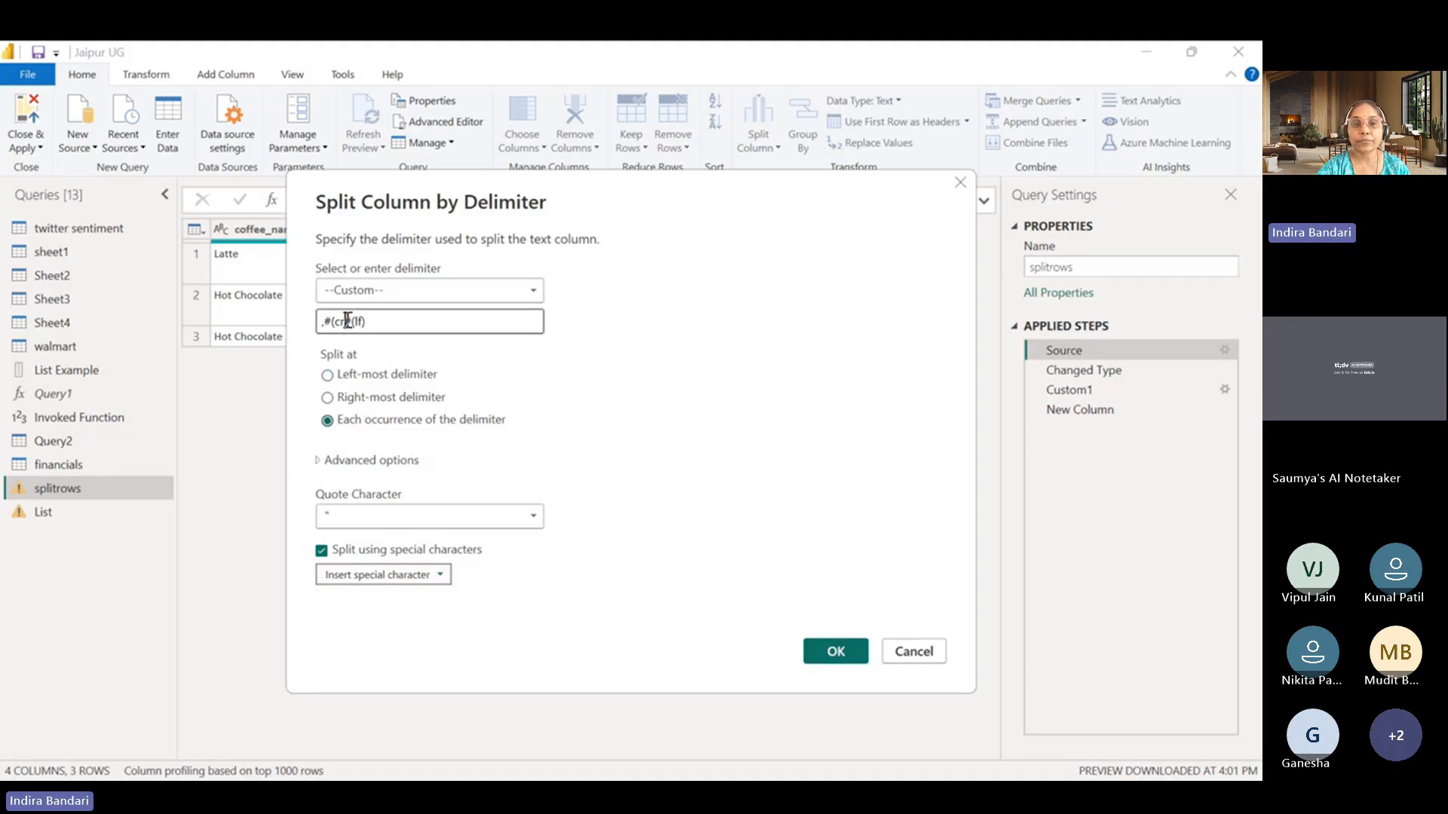
key(BackSpace)
key(BackSpace)
key(BackSpace)
key(BackSpace)
key(BackSpace)
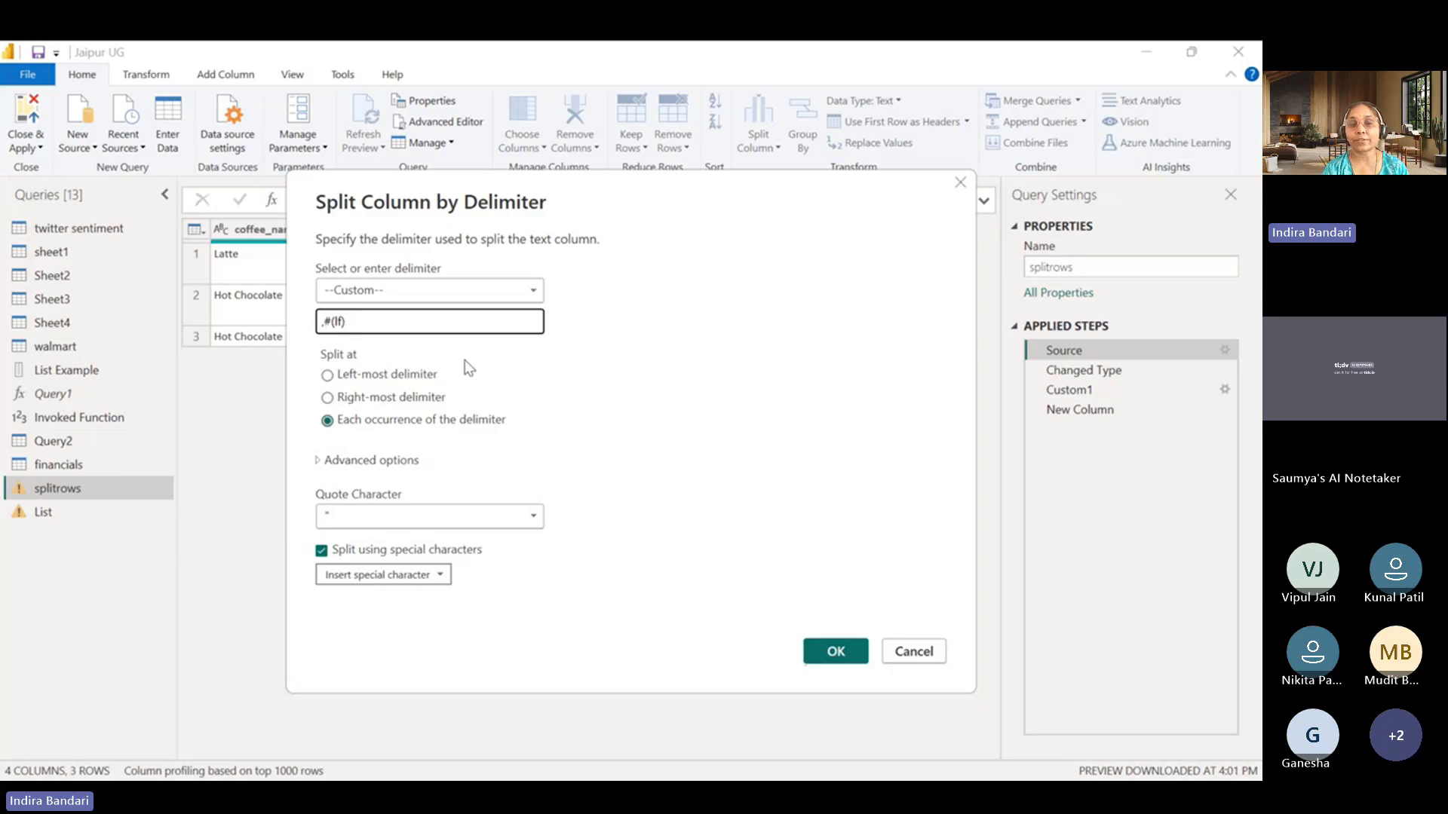
click(412, 327)
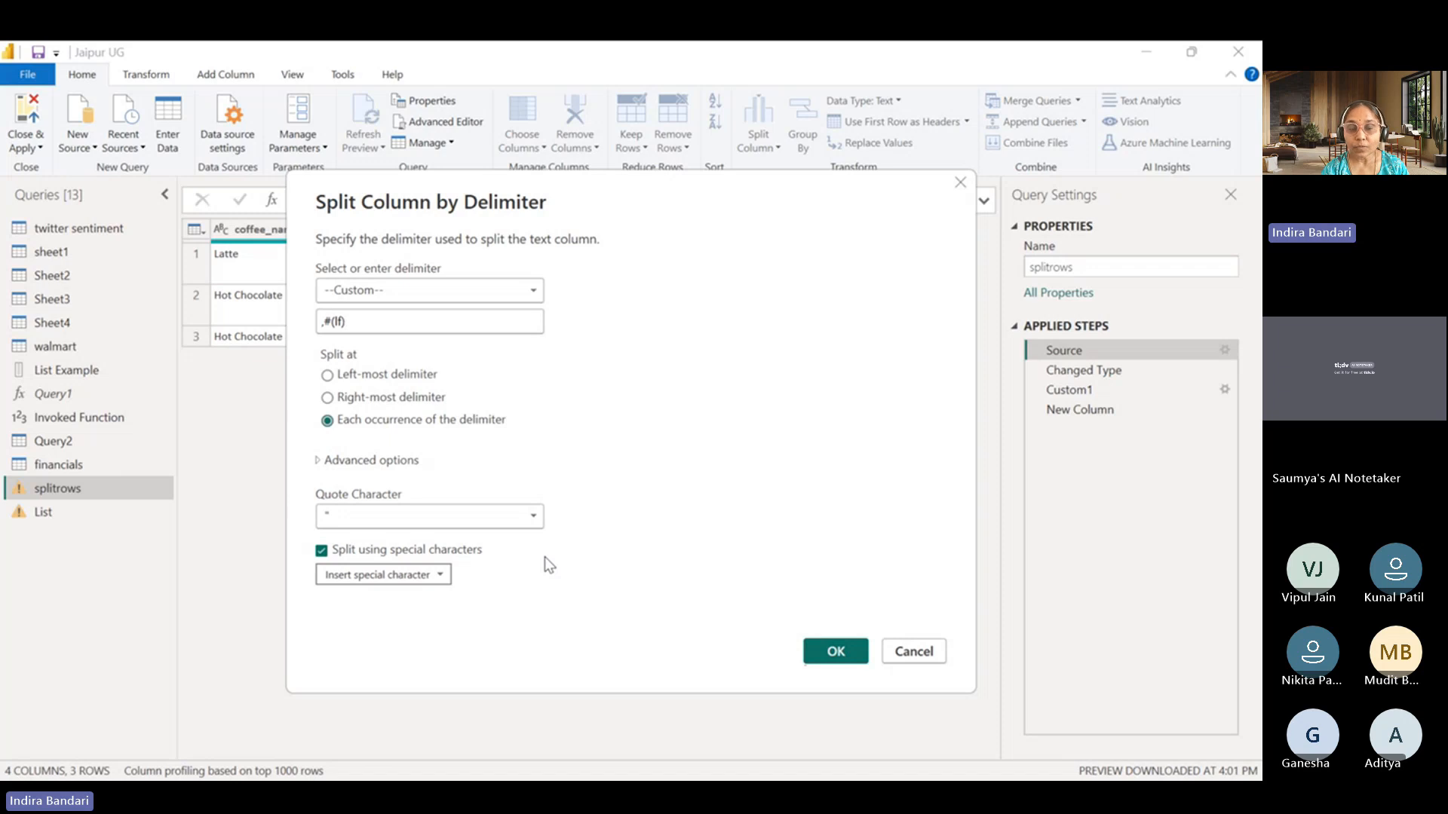
Split the Time_of_Day column into rows at each occurrence of the delimiter.
click(386, 377)
click(378, 398)
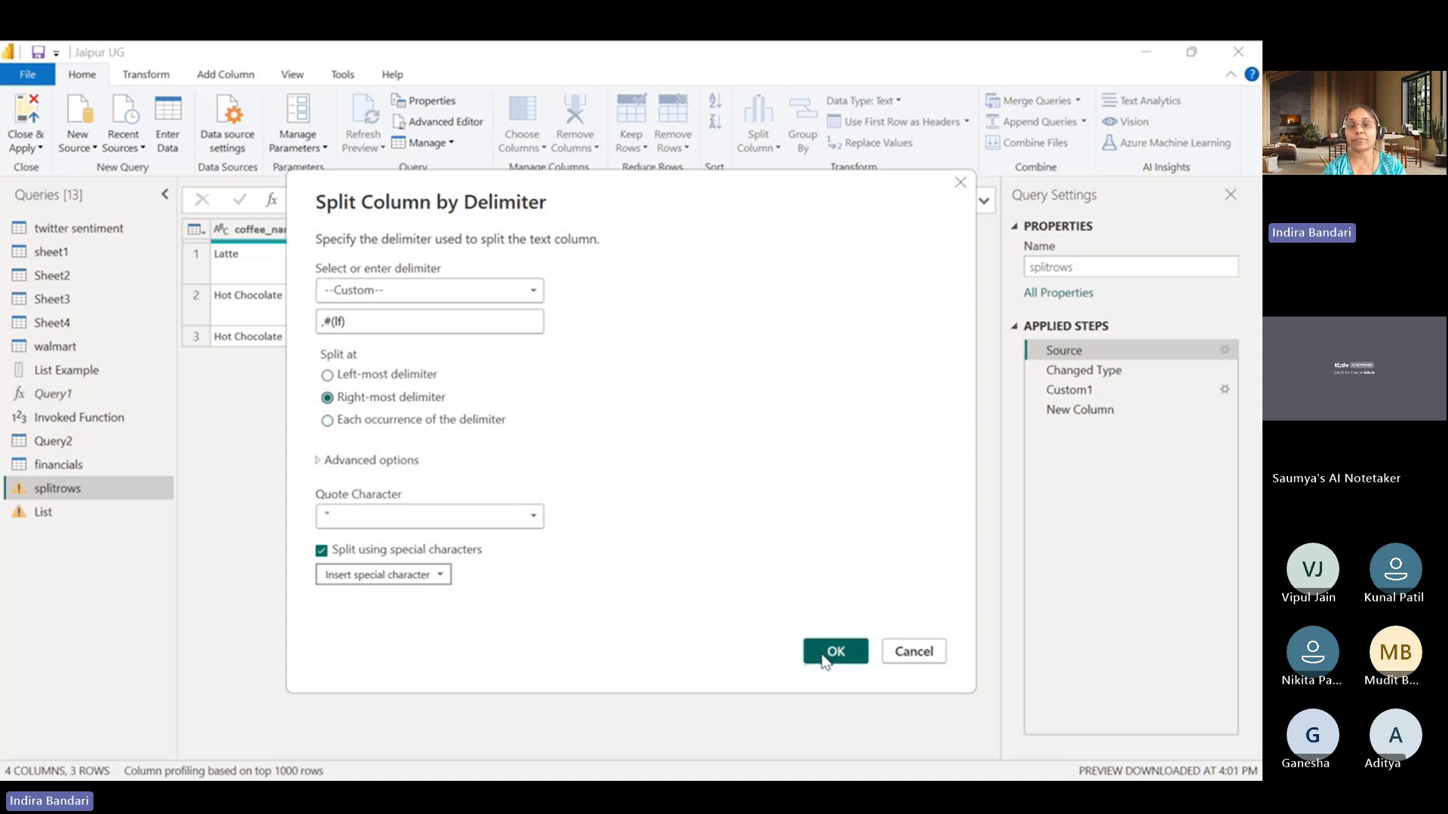
click(371, 420)
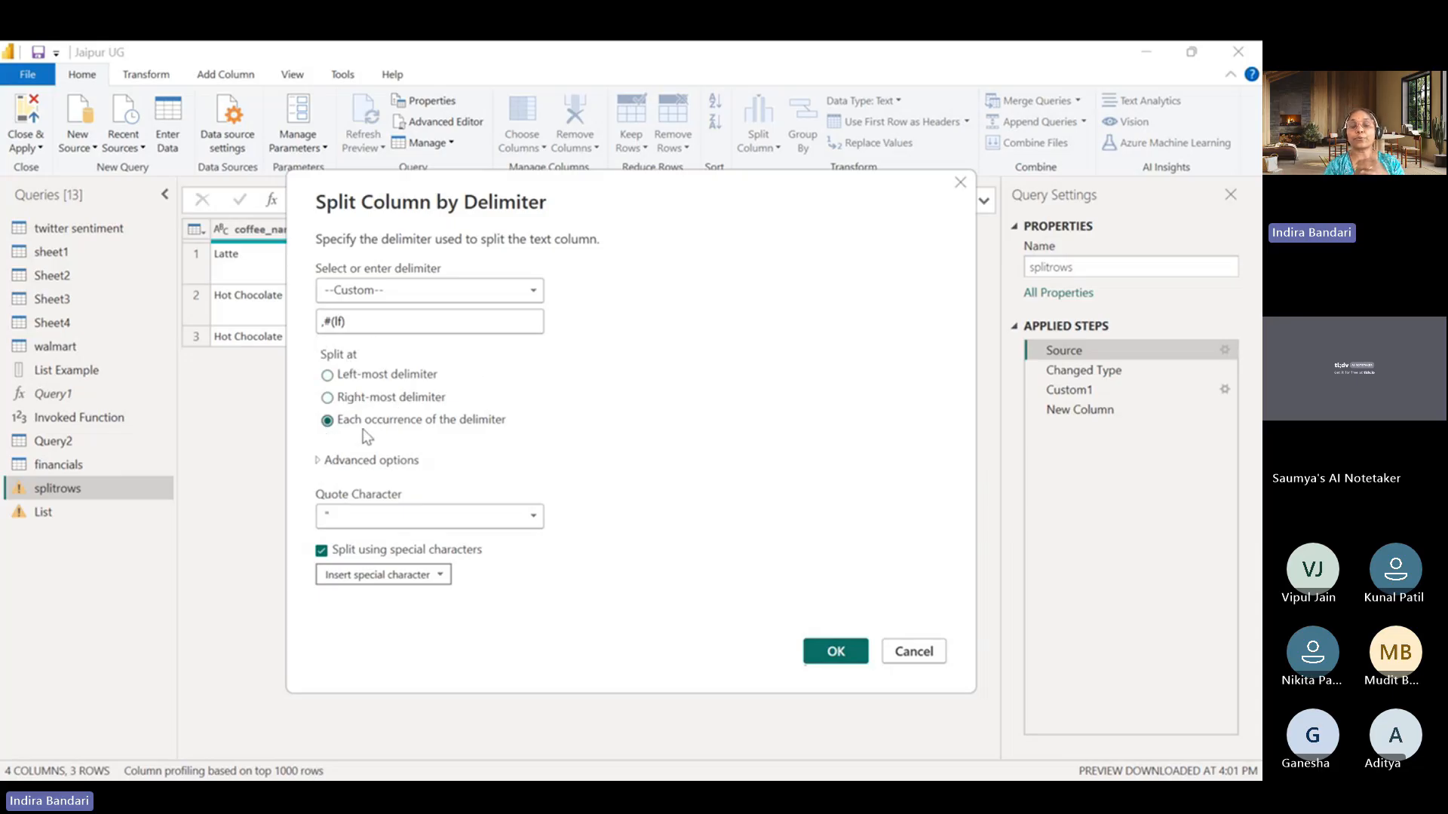
click(320, 461)
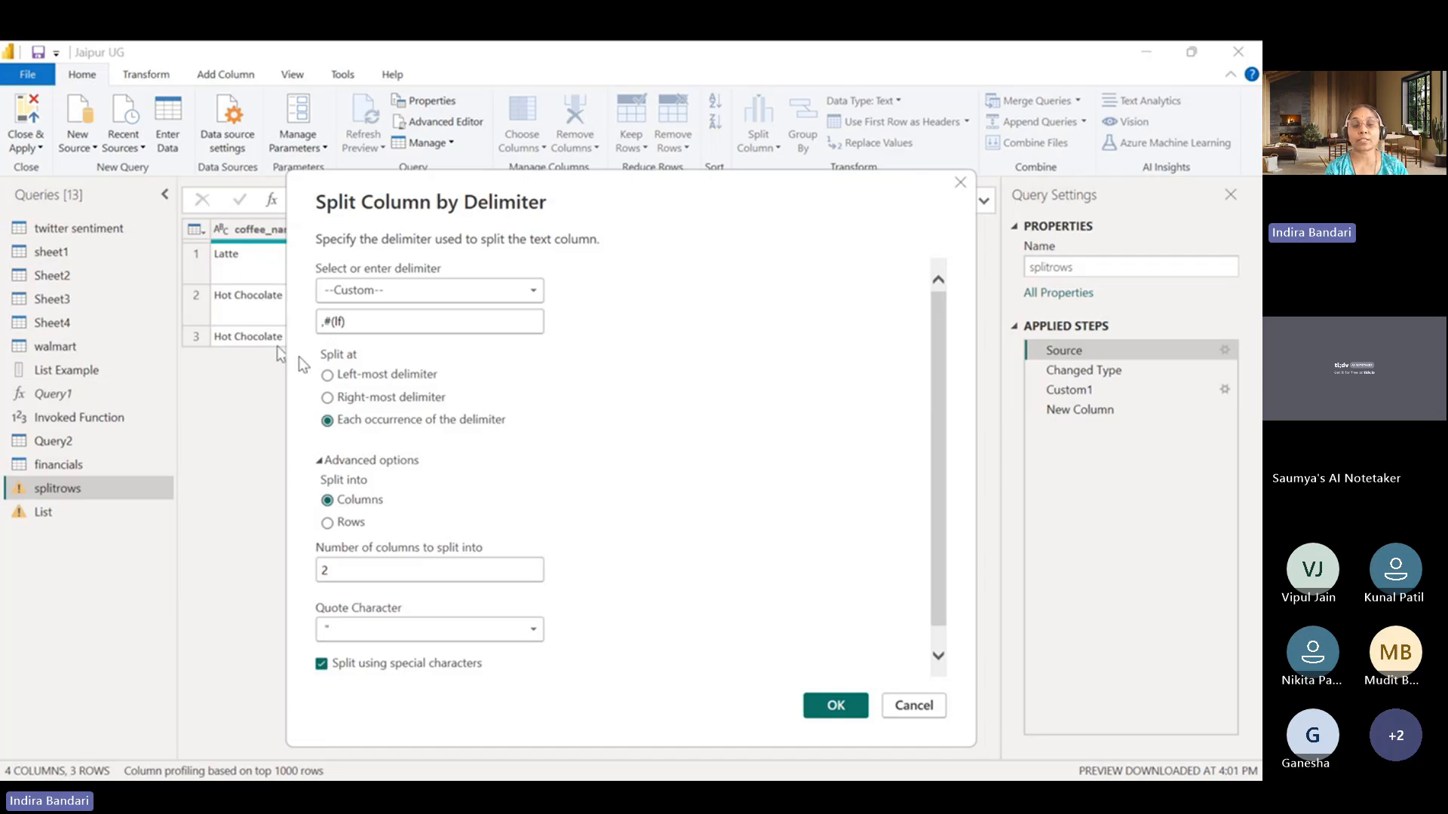
click(328, 525)
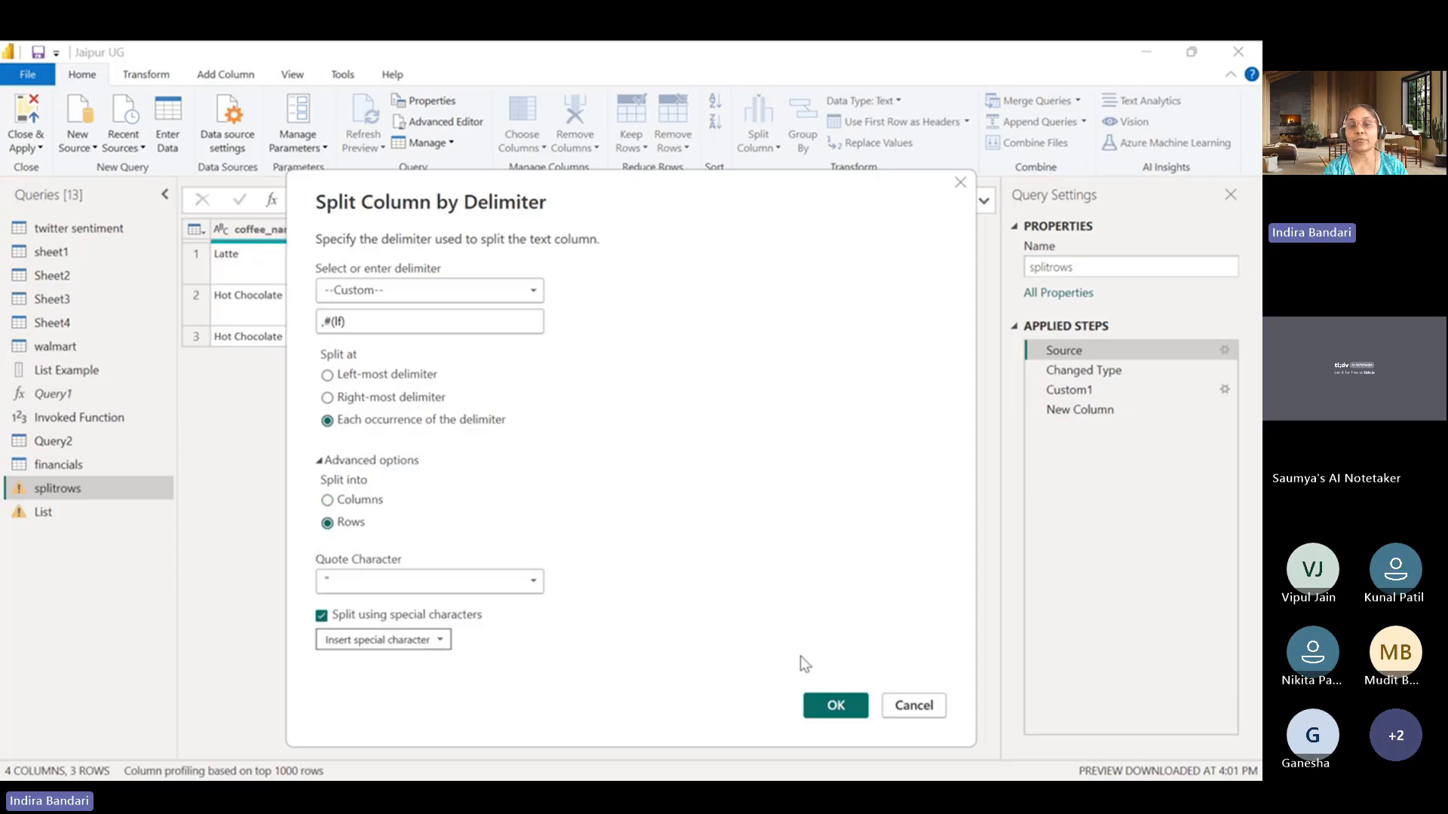
click(832, 706)
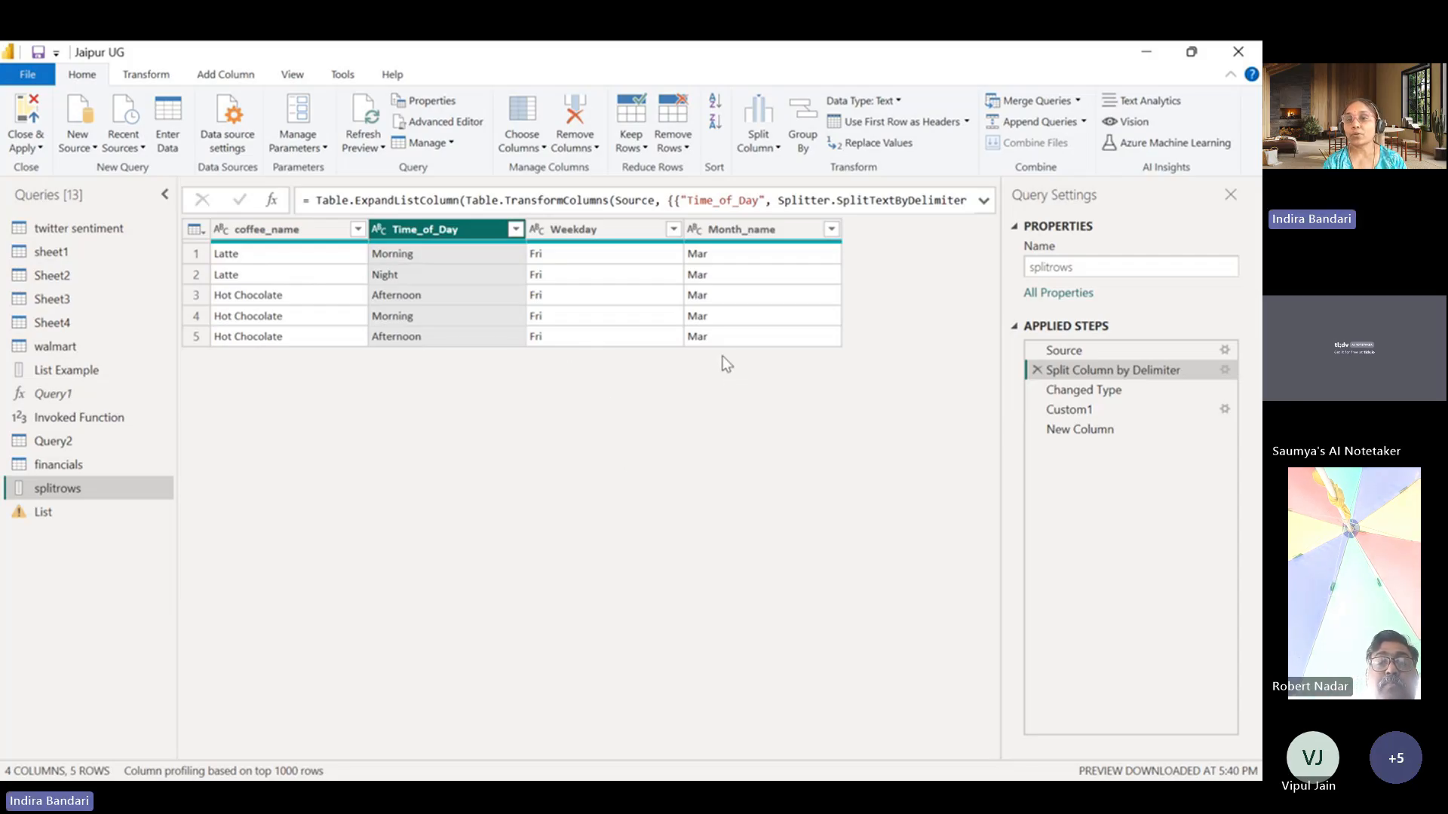
Delete the Split Column by Delimiter step from the applied steps of the splitrows query.
drag(1106, 407, 1112, 409)
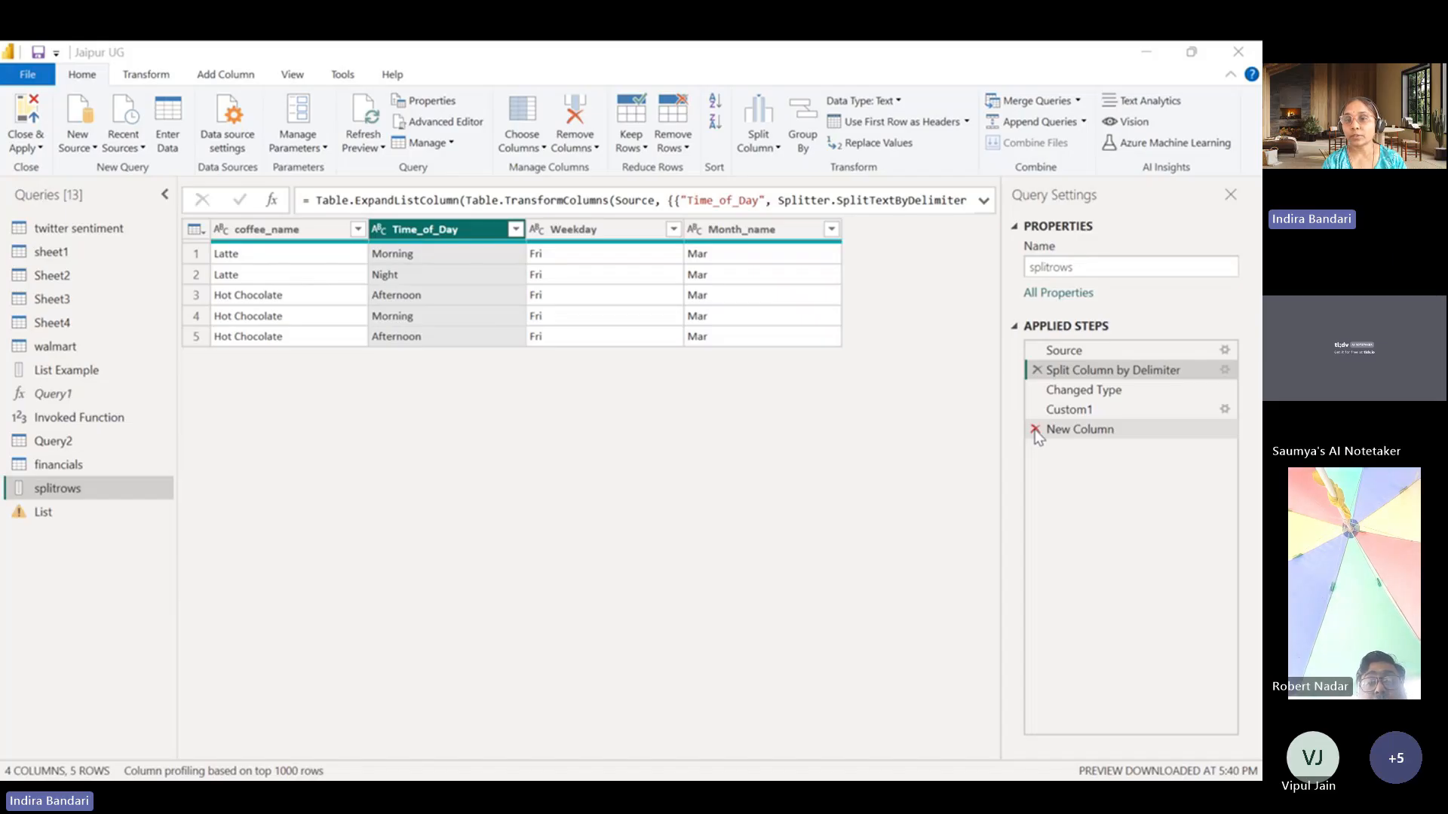
click(1036, 370)
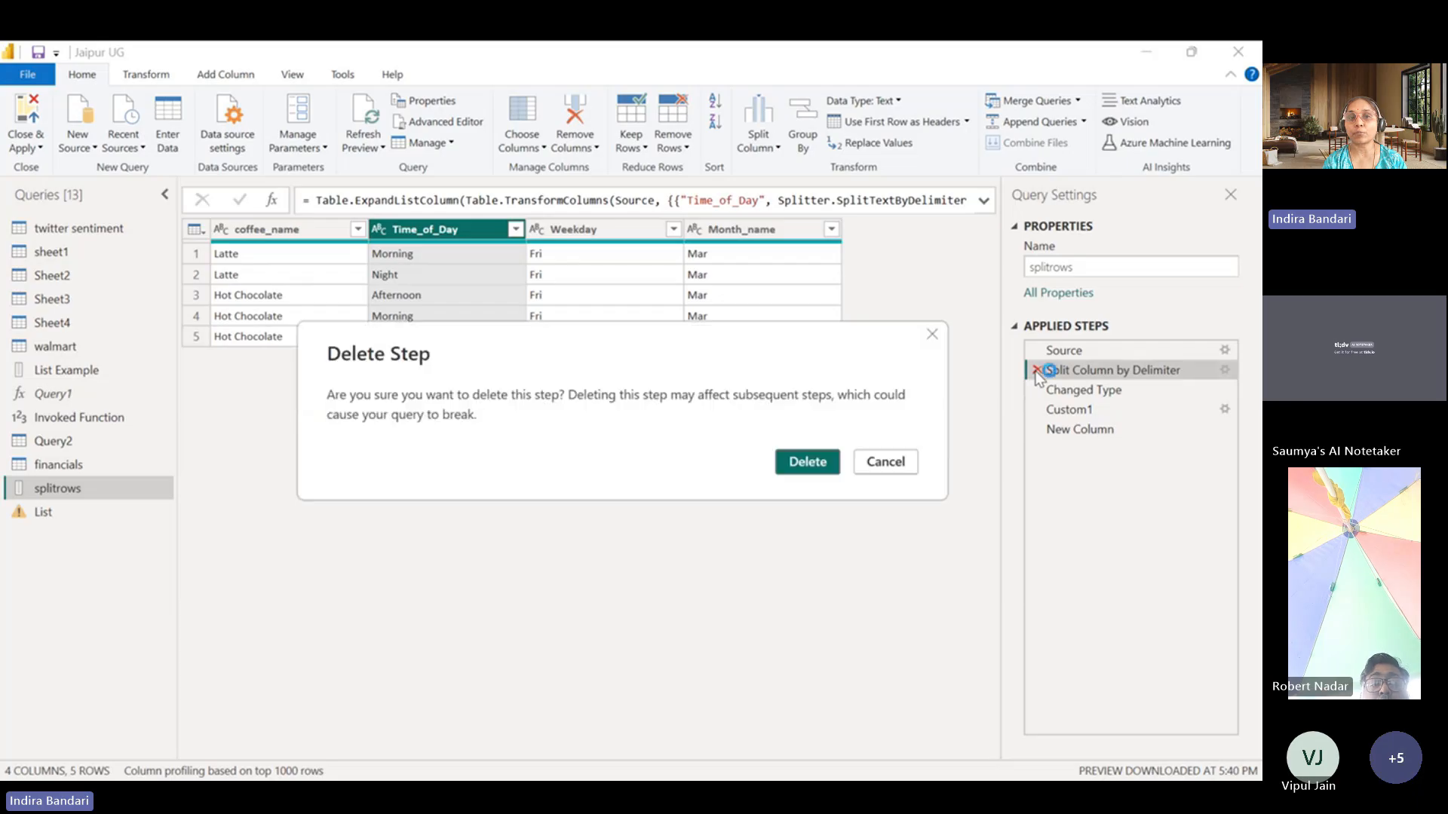
key(Escape)
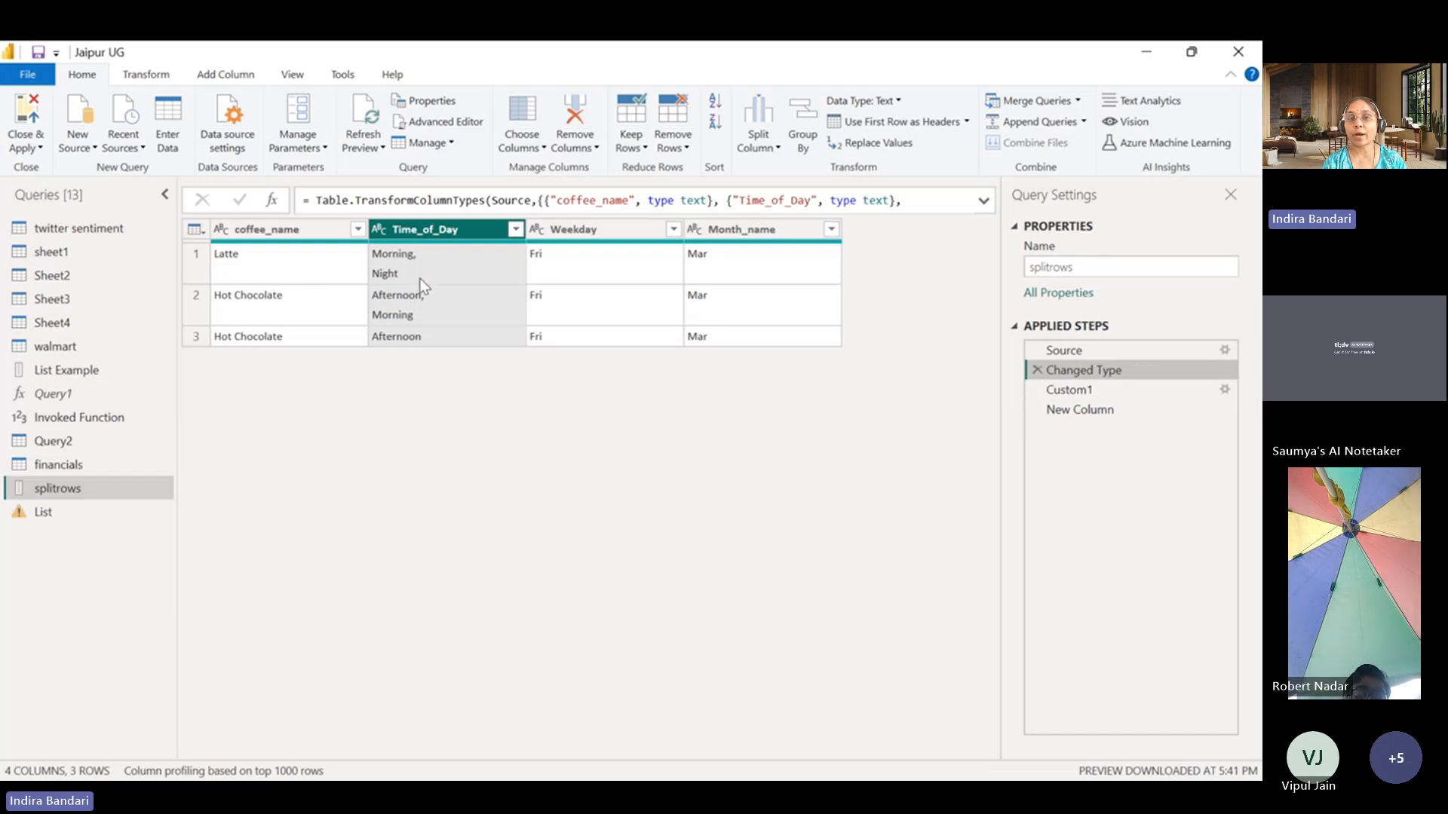
Insert a split-by-delimiter step for the Time_of_Day column after Changed Type, using a comma as the custom delimiter.
right_click(455, 239)
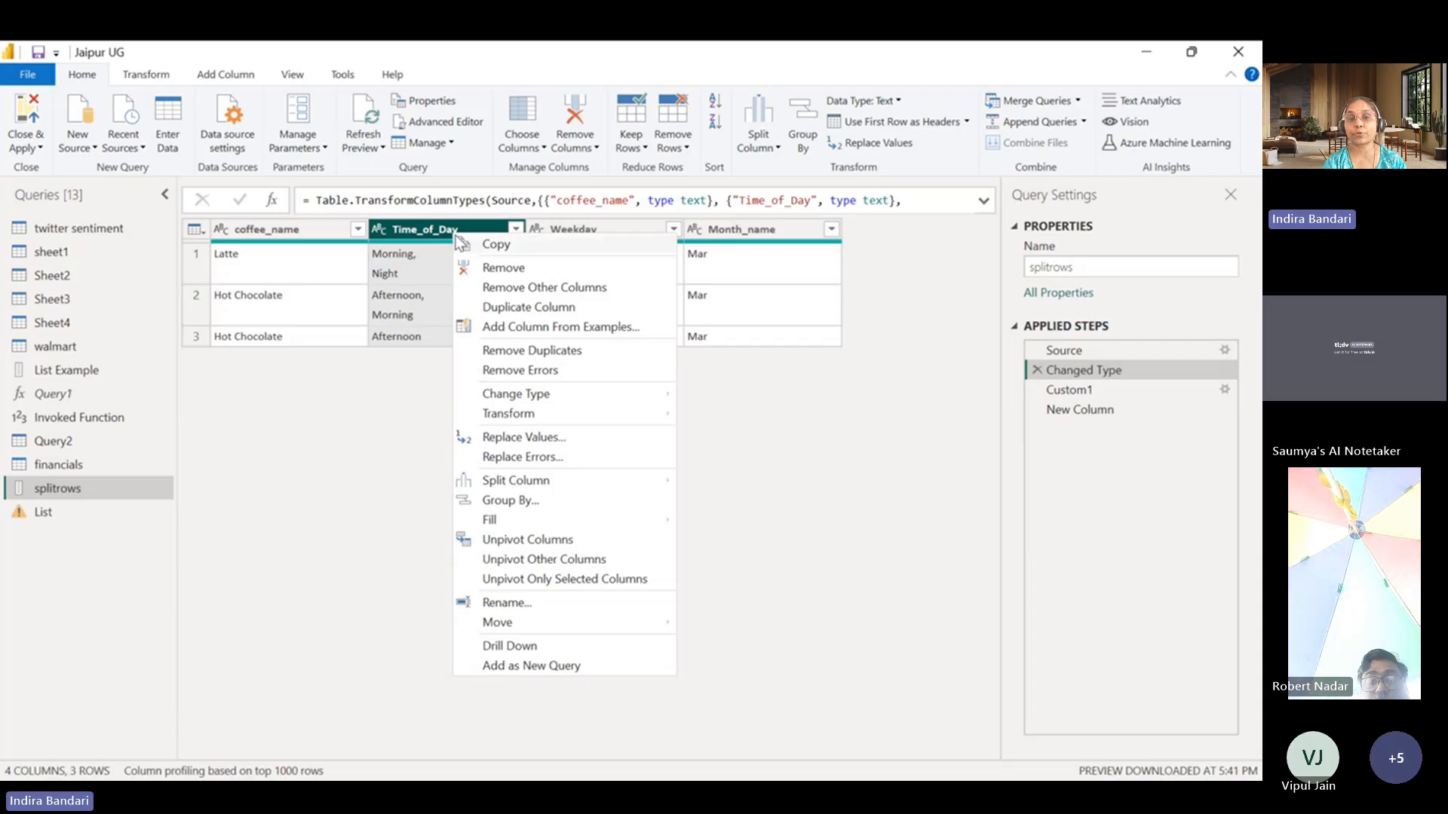
mouse_move(512, 486)
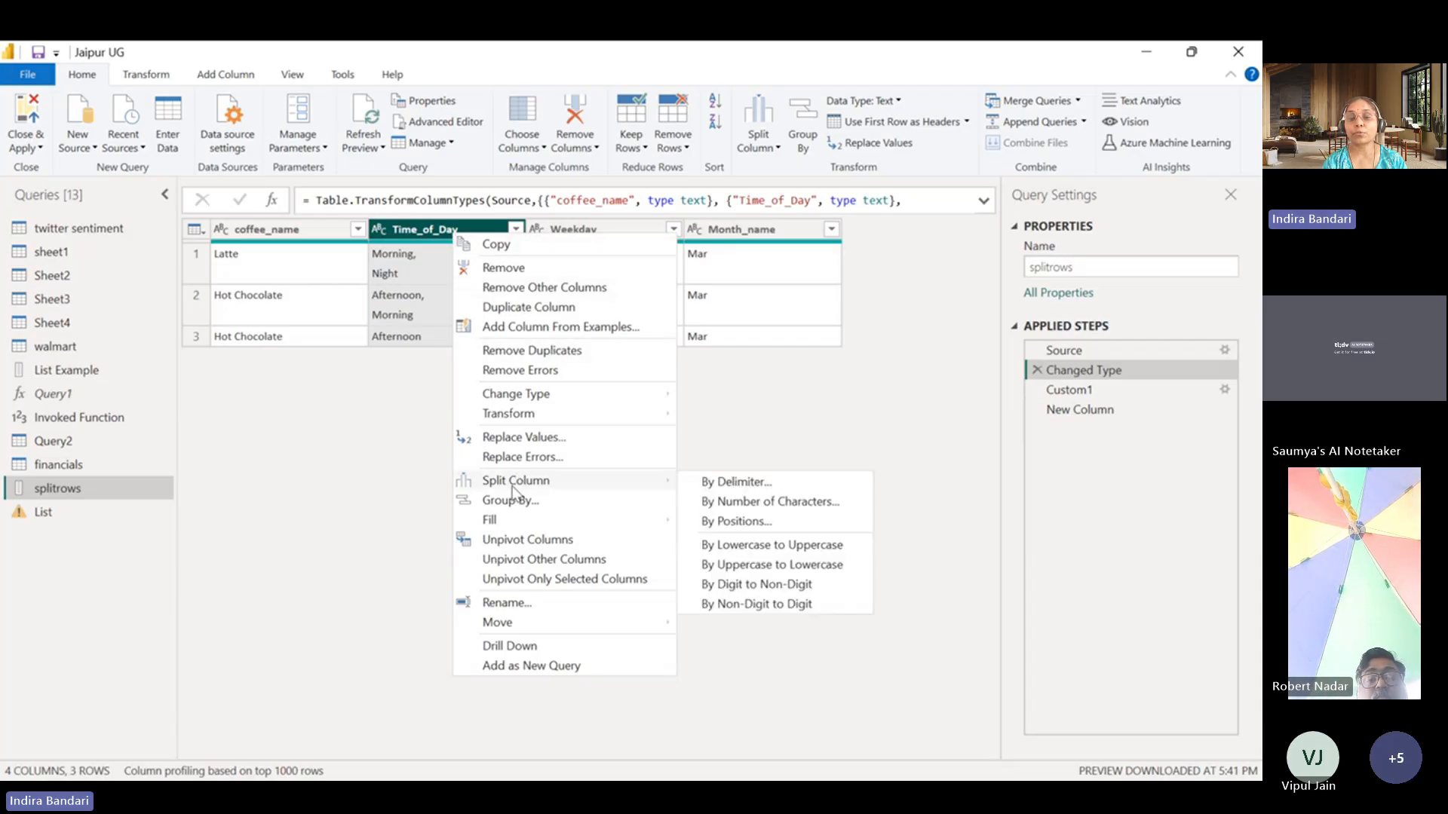
click(719, 485)
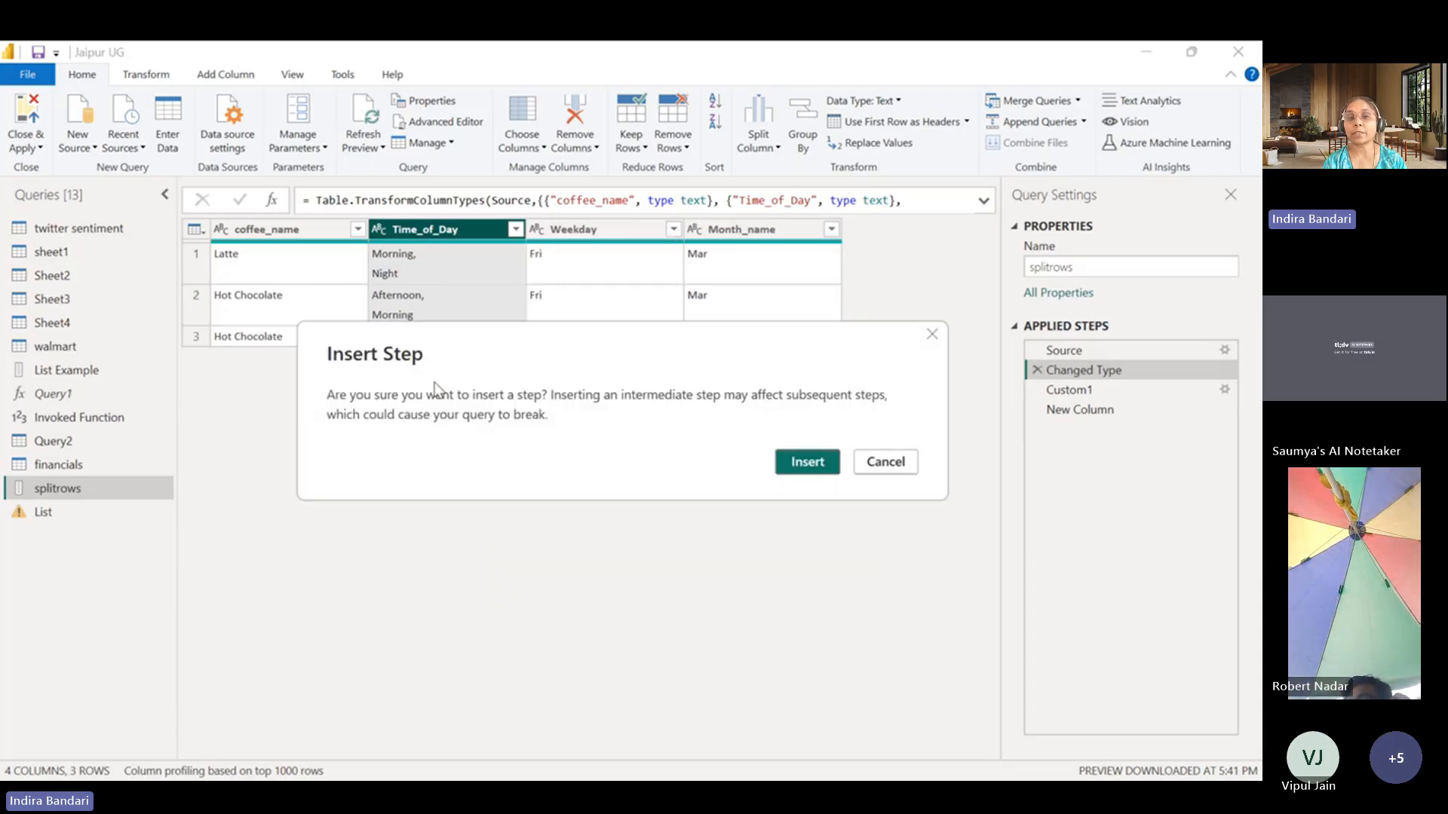
click(822, 460)
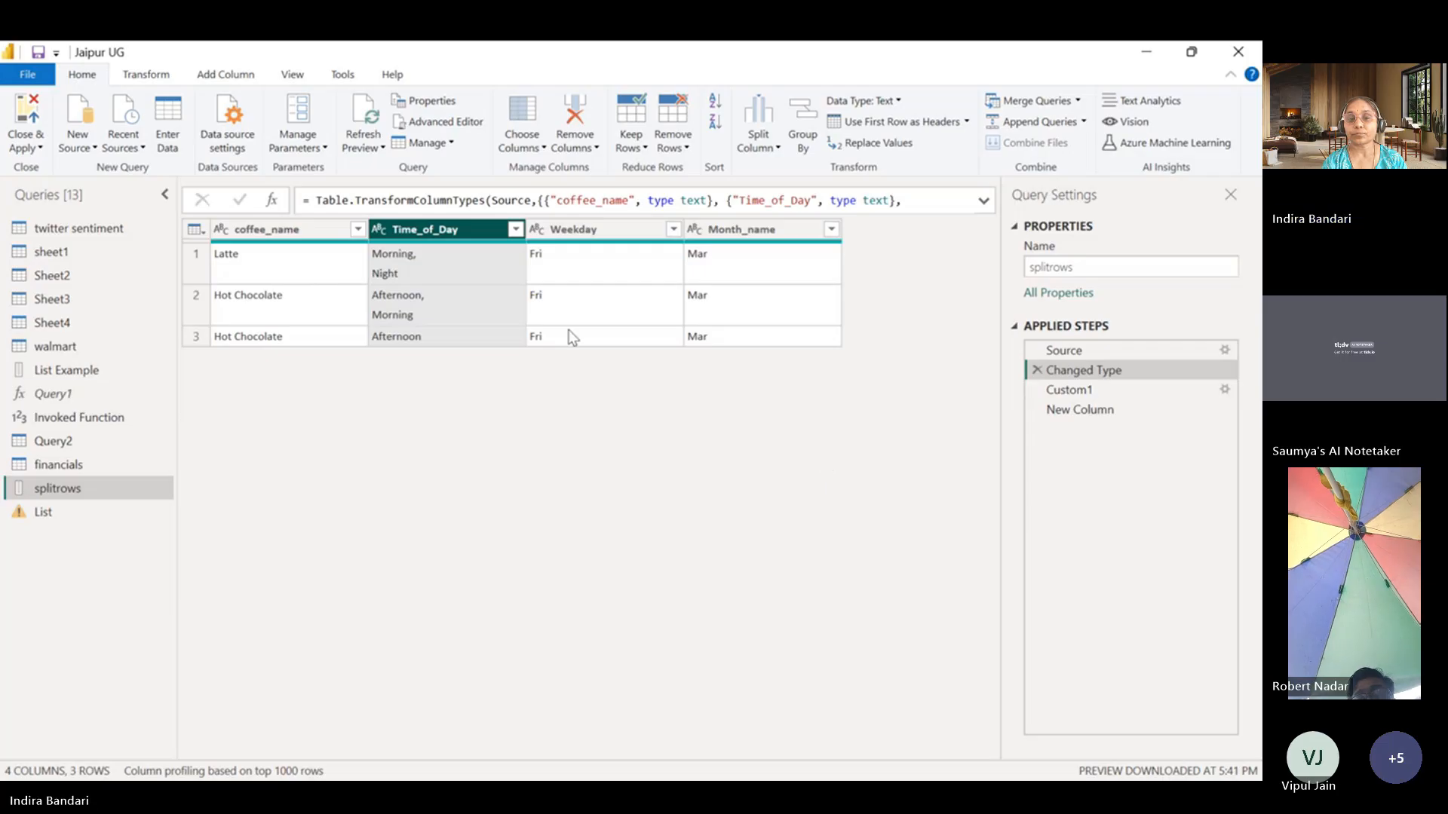
key(Escape)
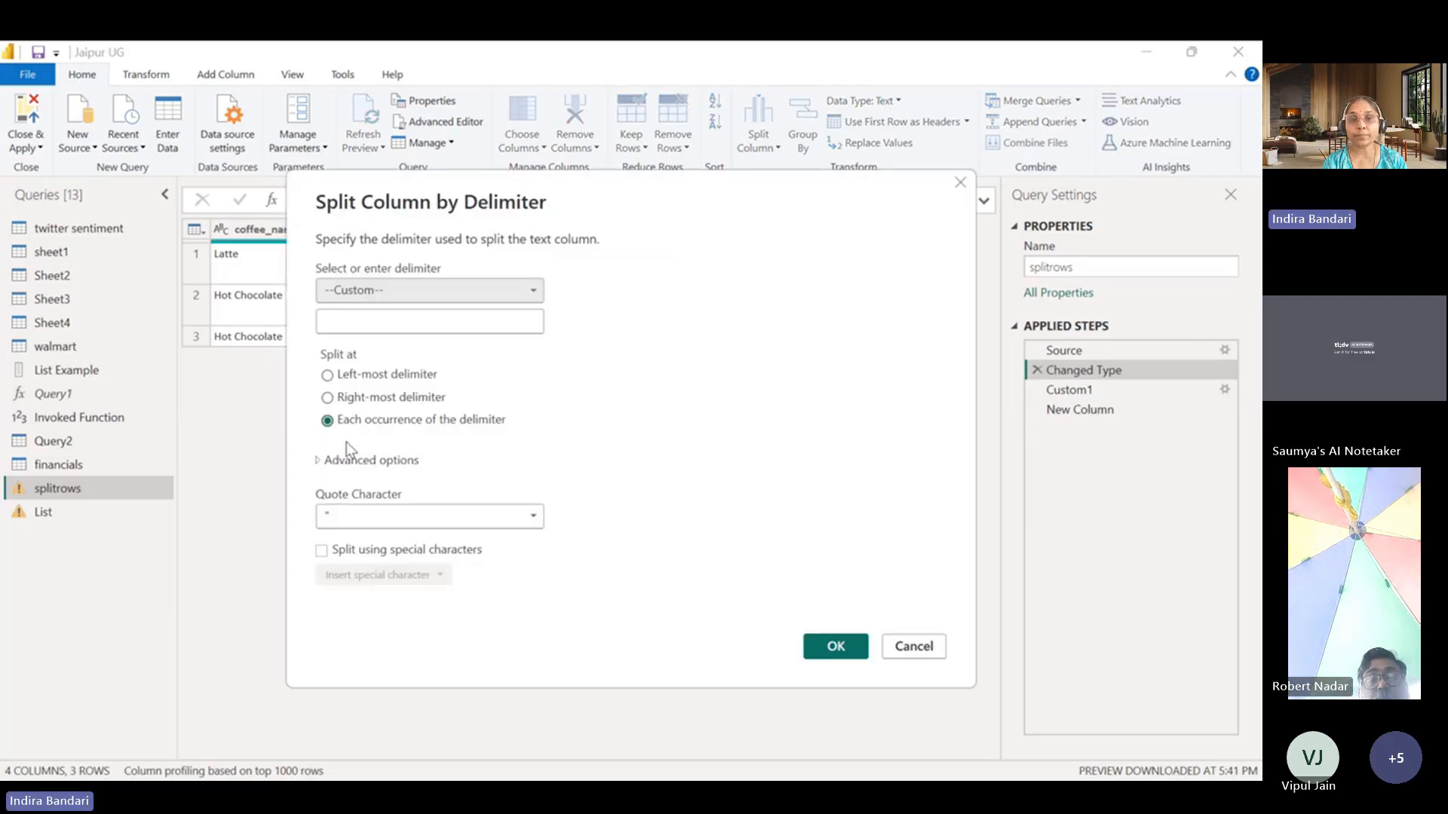
click(360, 323)
text(,)
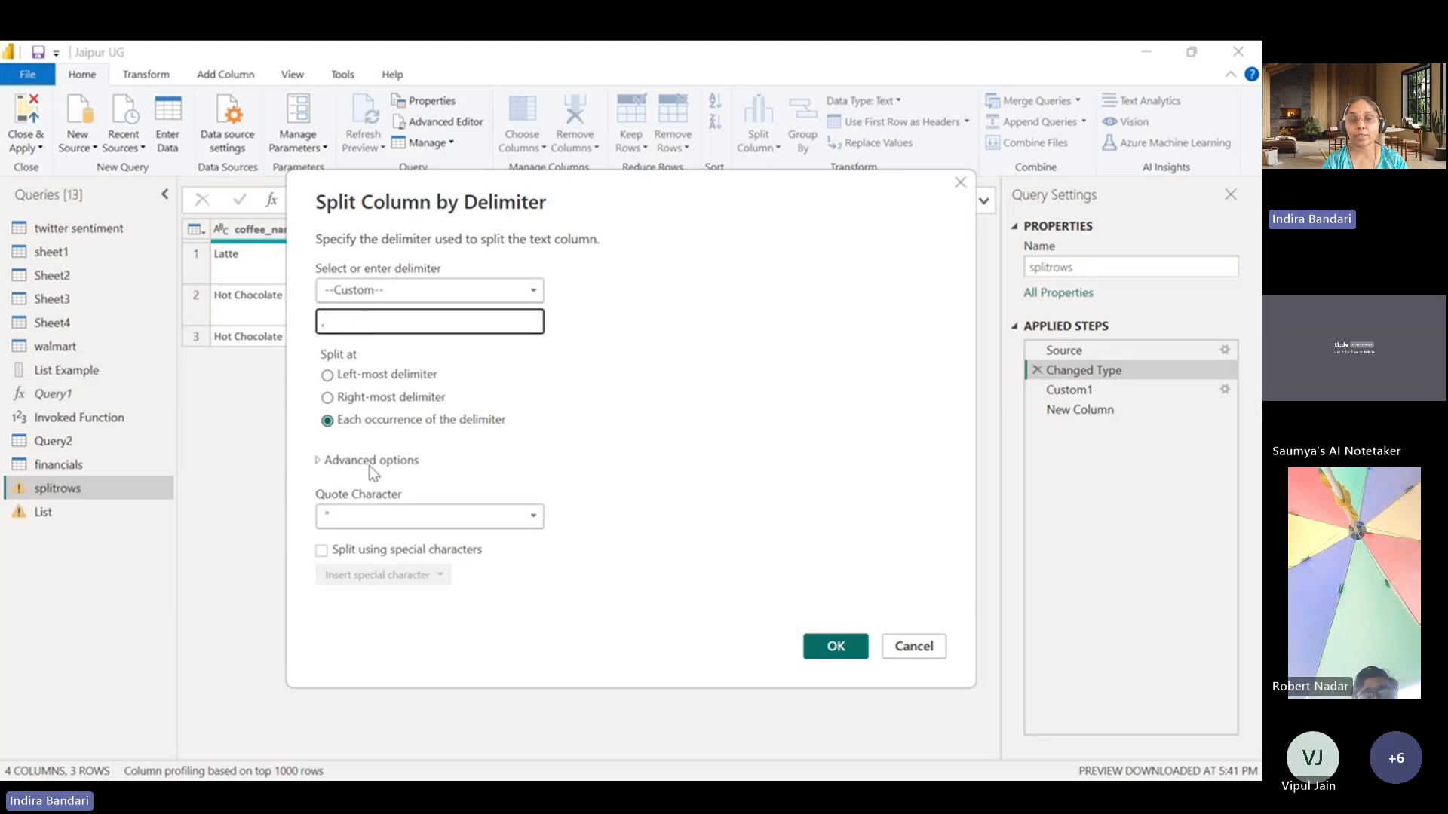
Append a line feed special character to the custom delimiter and split Time_of_Day into 2 columns at each occurrence.
click(321, 551)
click(381, 574)
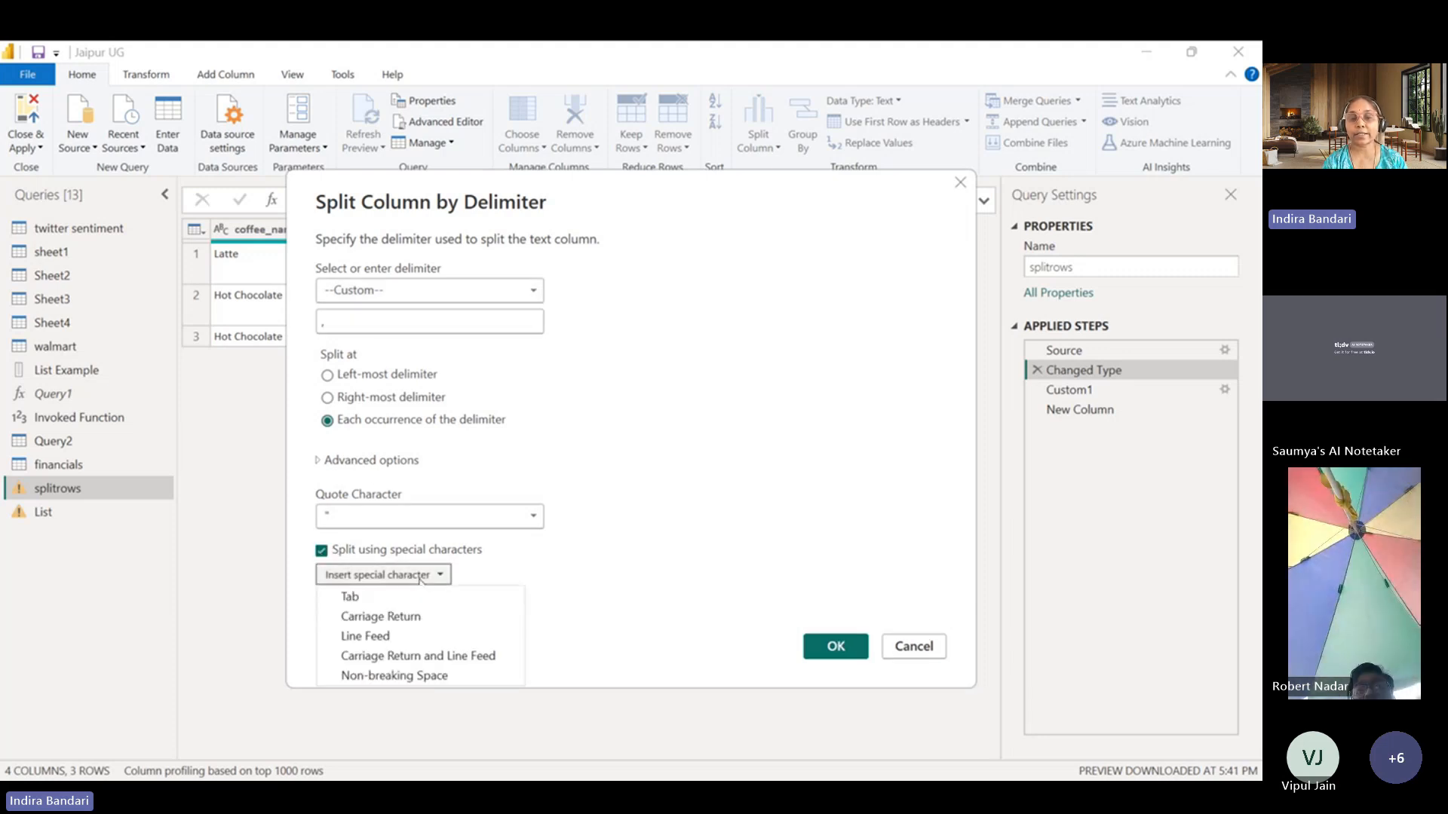
click(369, 637)
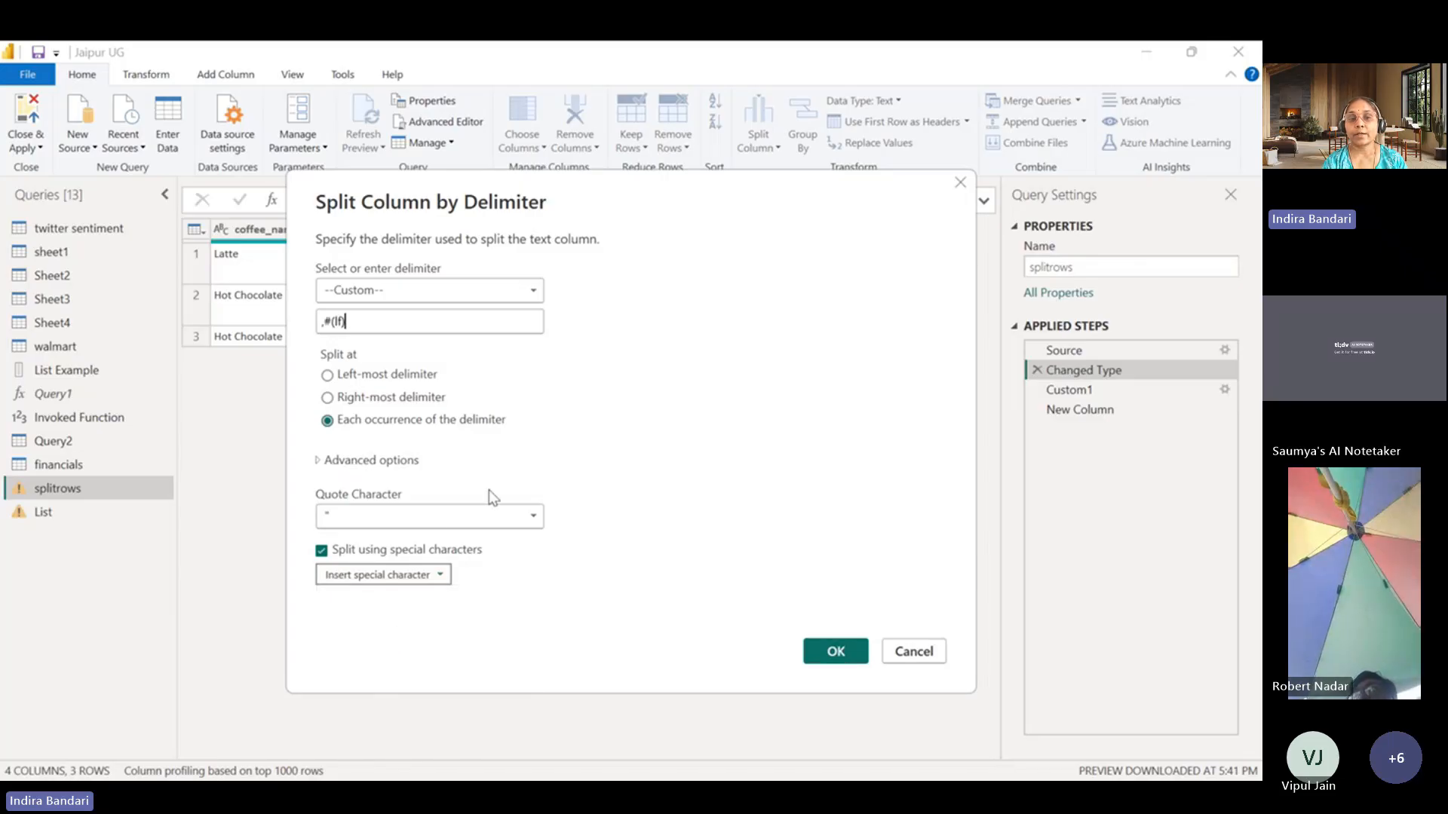
click(317, 461)
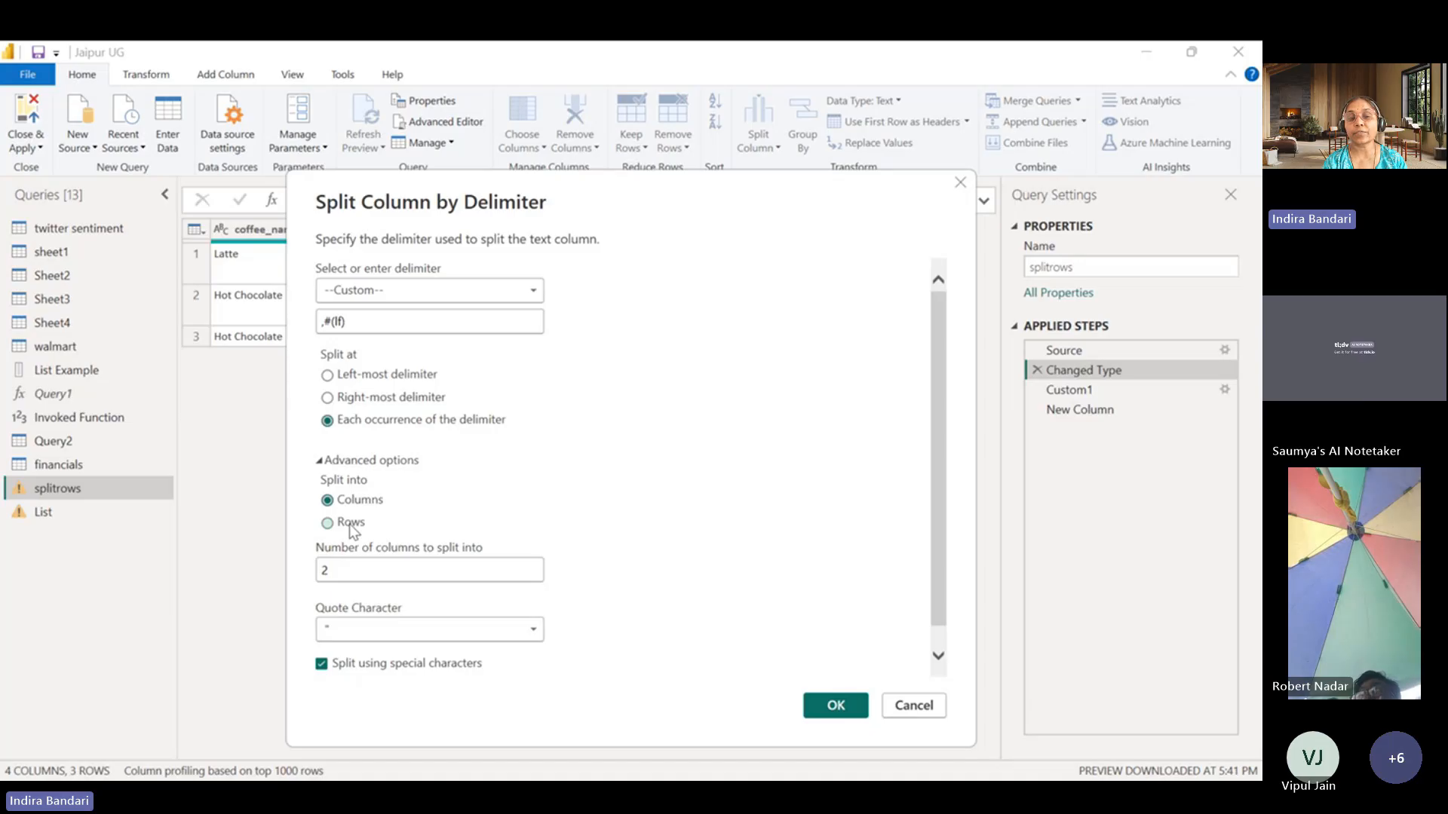
click(839, 708)
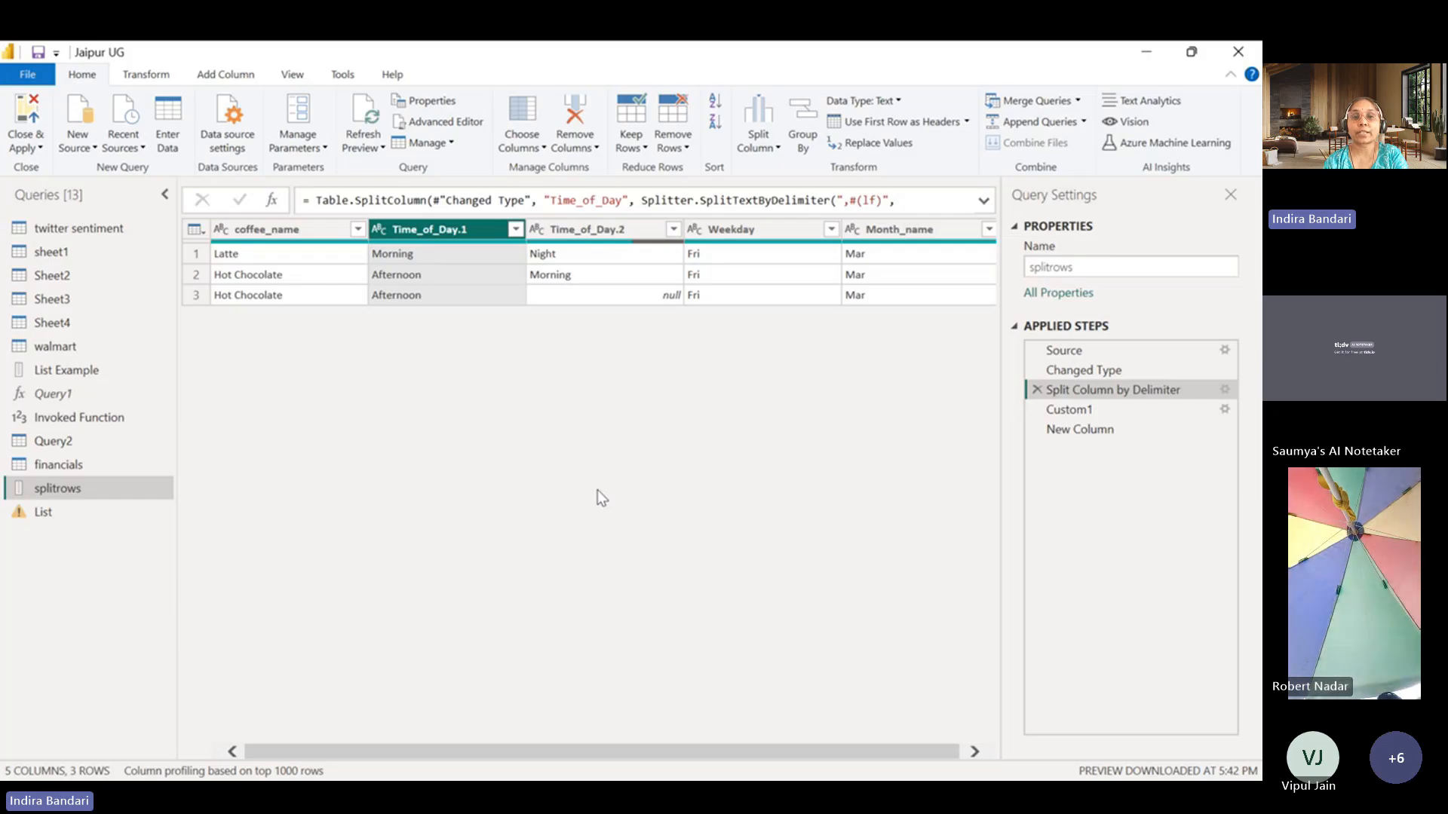
click(682, 148)
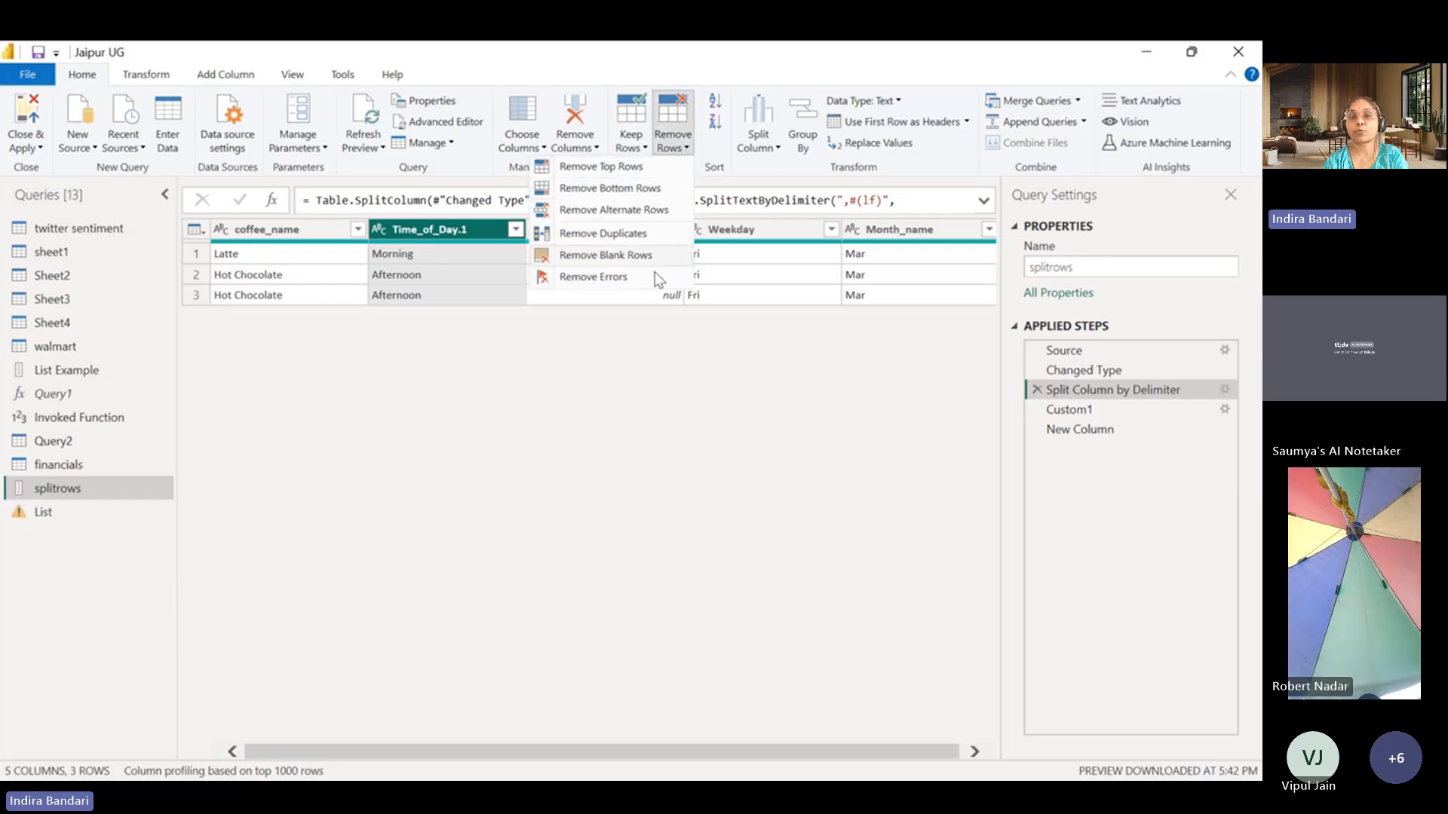
click(632, 410)
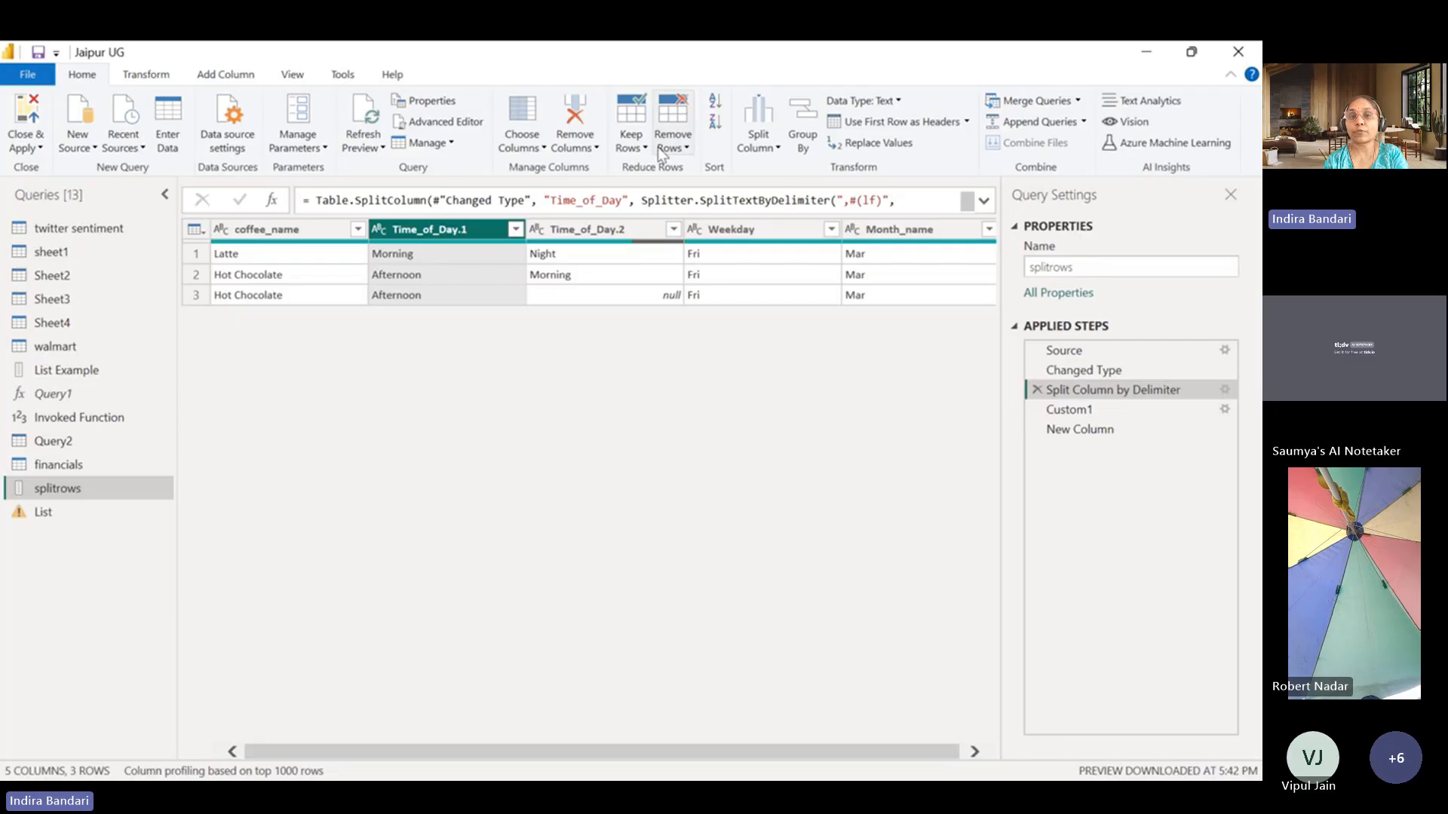
click(631, 140)
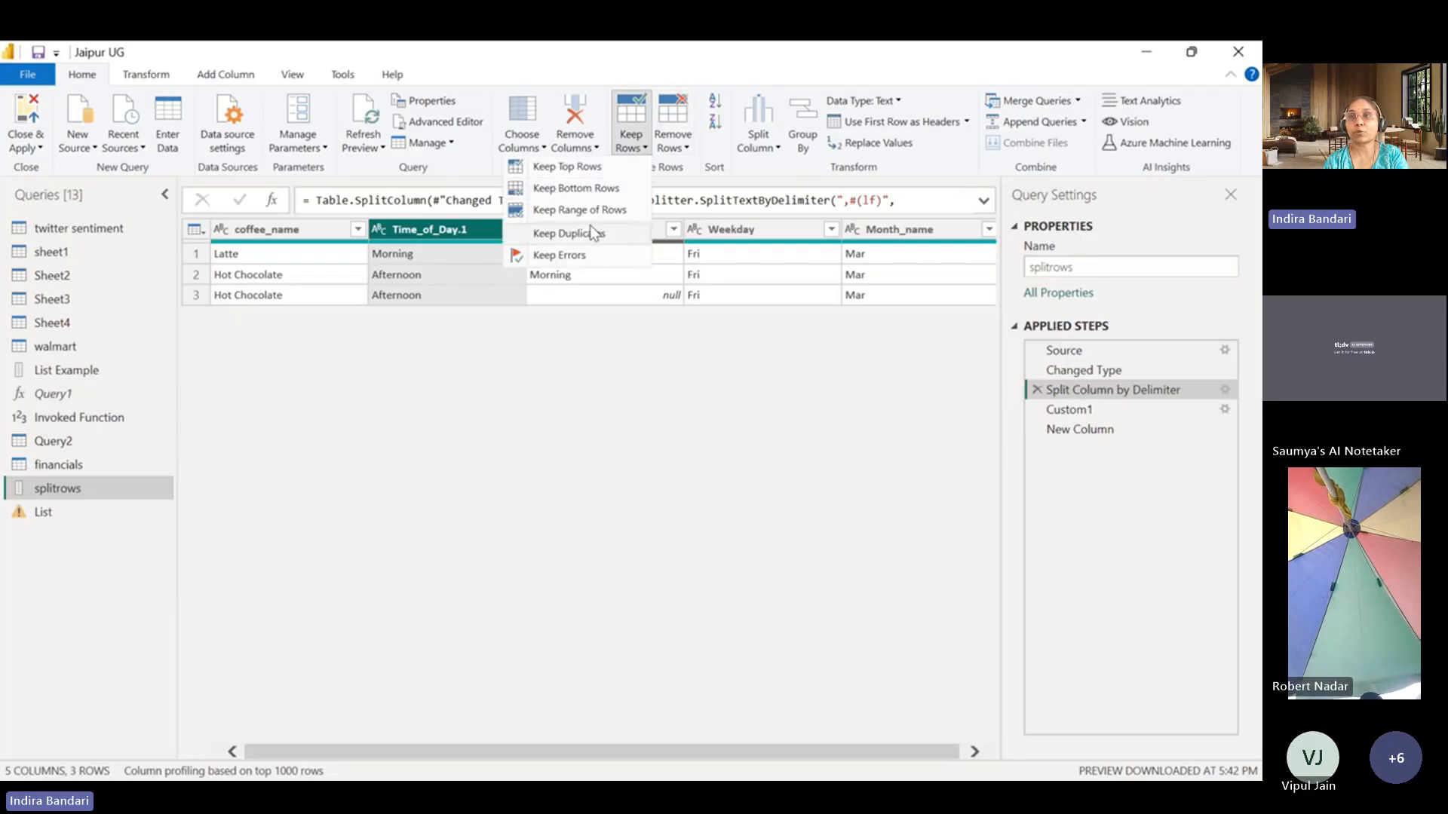
click(495, 396)
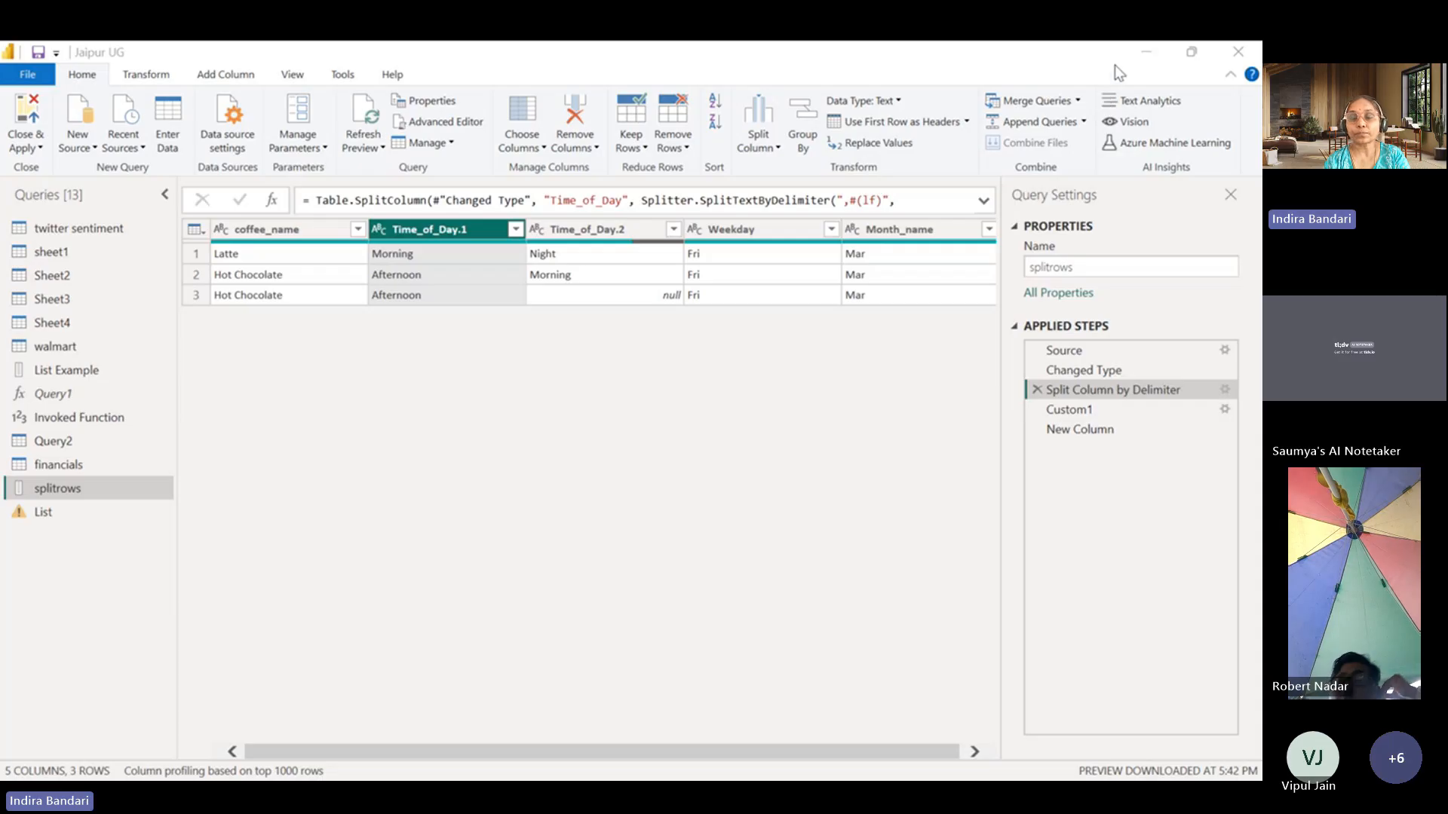
click(1137, 52)
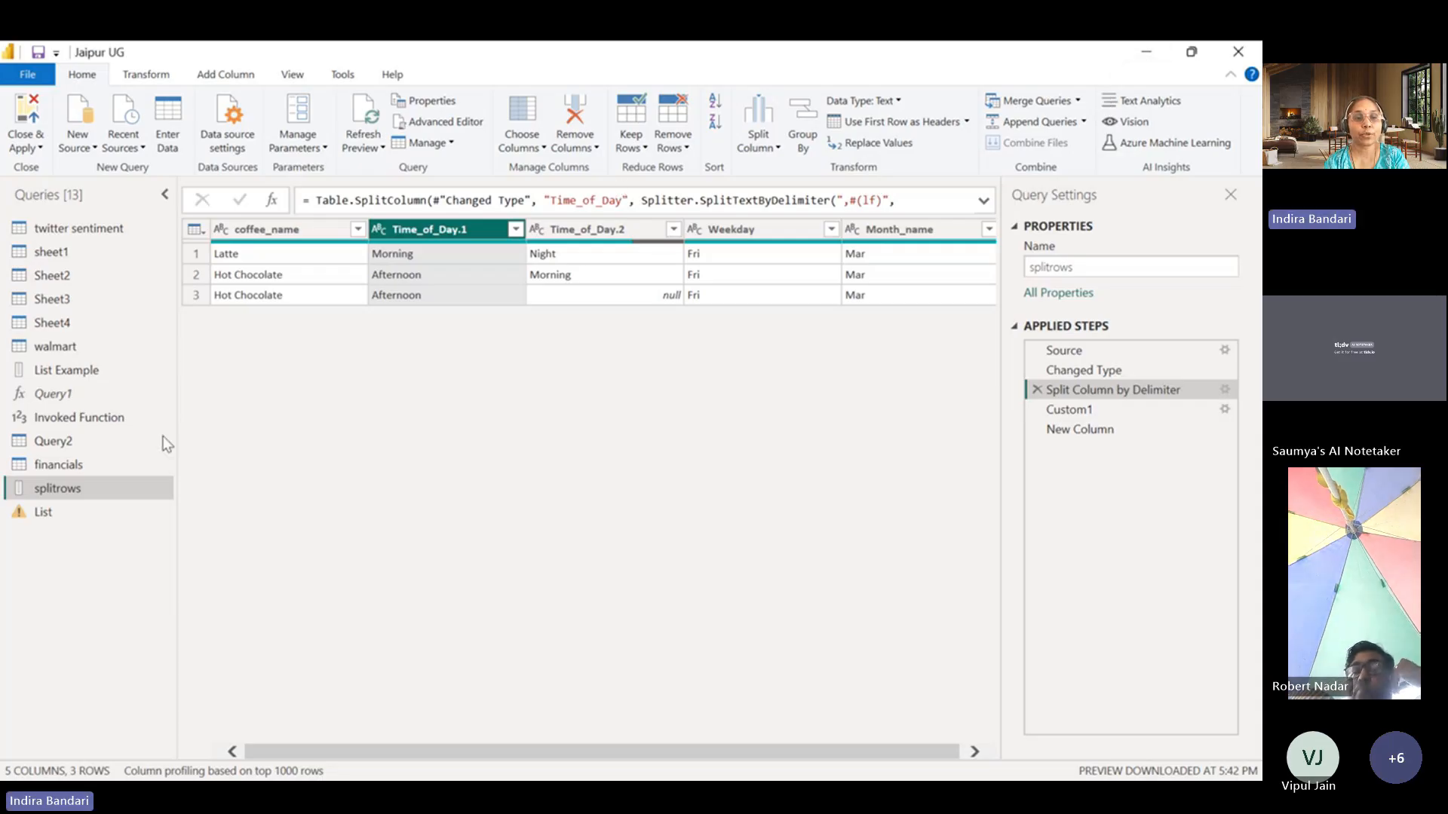
Open the financials query, view its Source step and return to its Changed Type step.
click(60, 463)
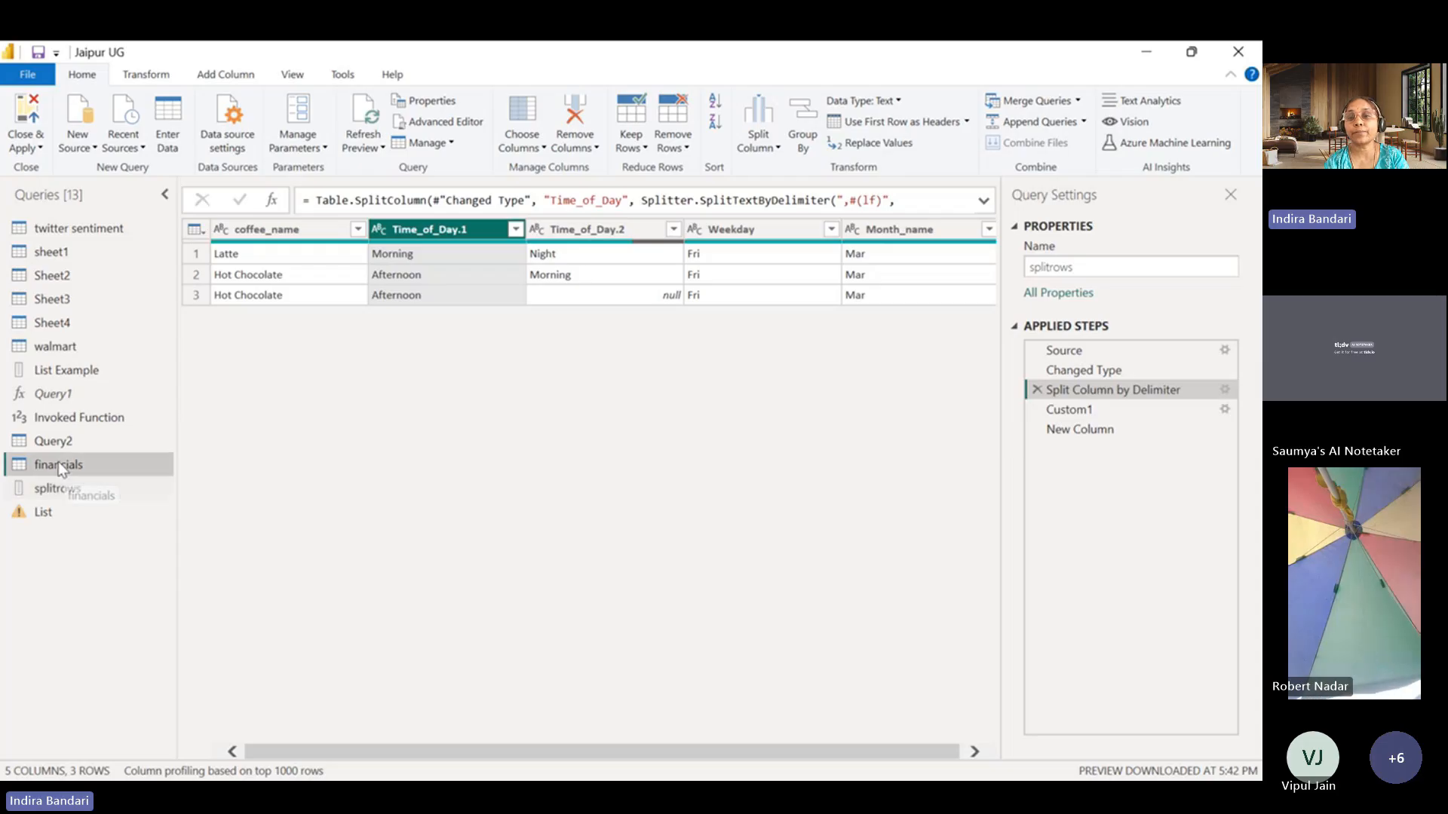
click(1065, 351)
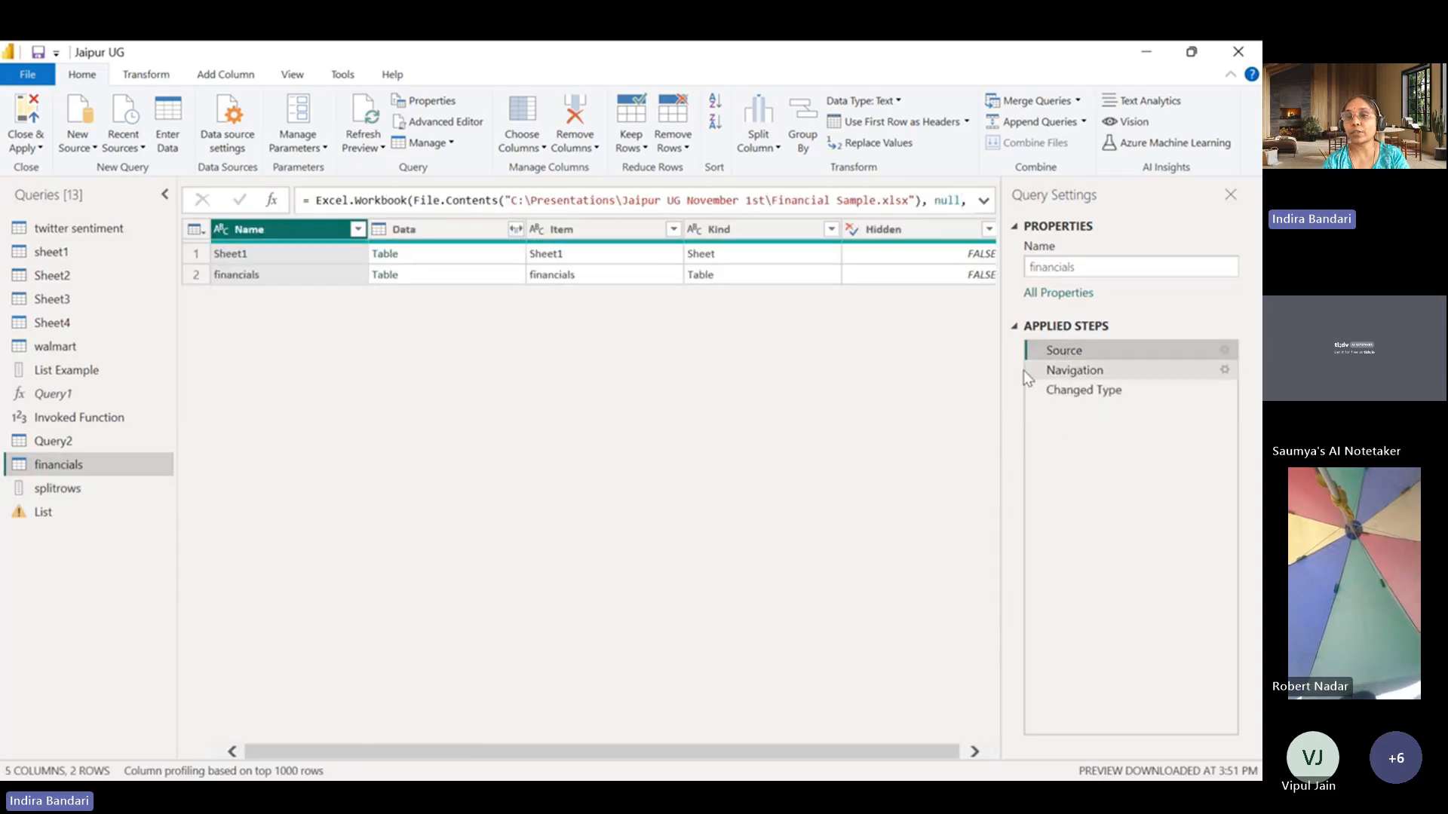
click(1088, 391)
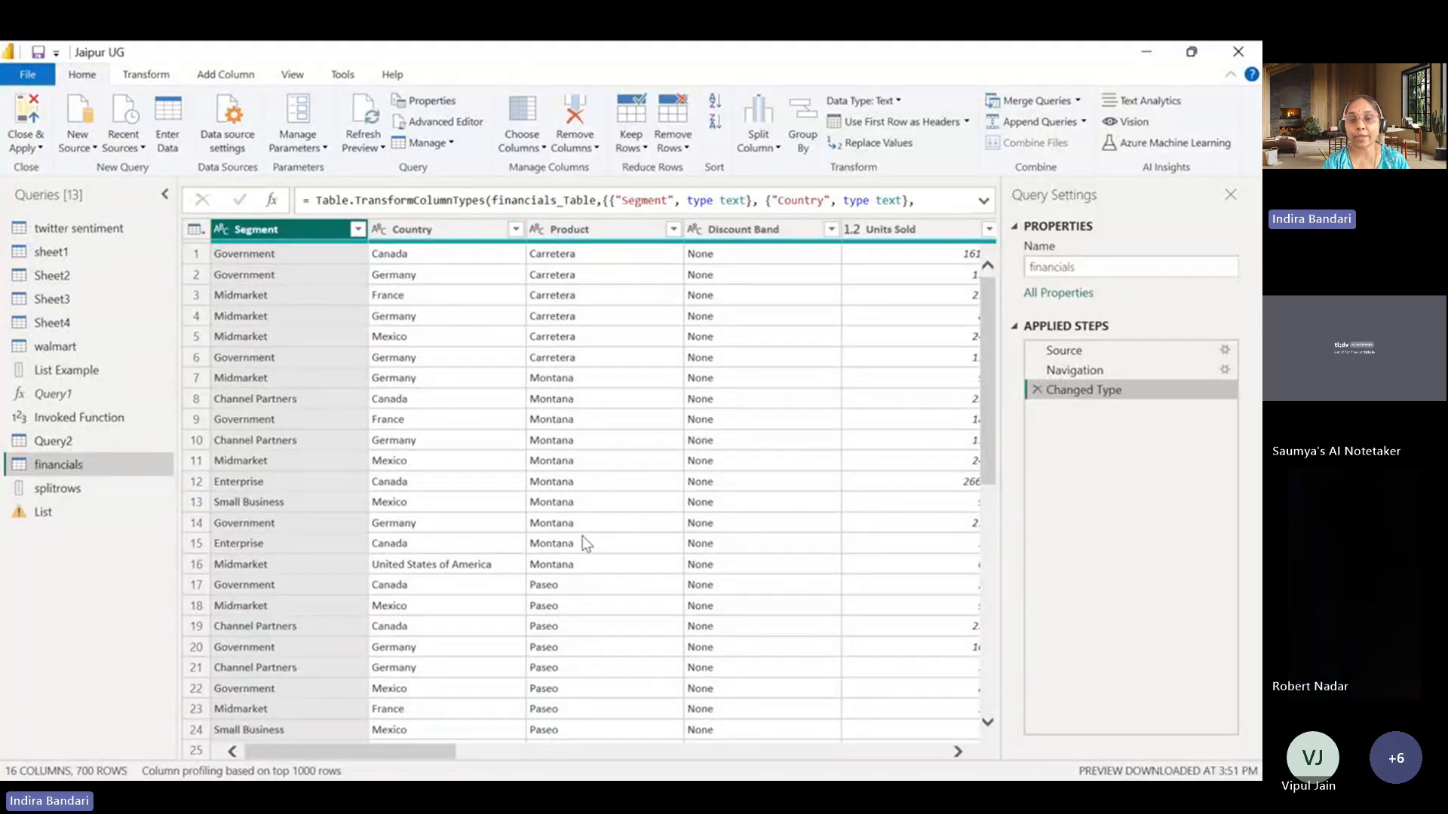
Set up an advanced Group By on the financials table with Segment and Year as the grouping columns.
drag(410, 751, 539, 762)
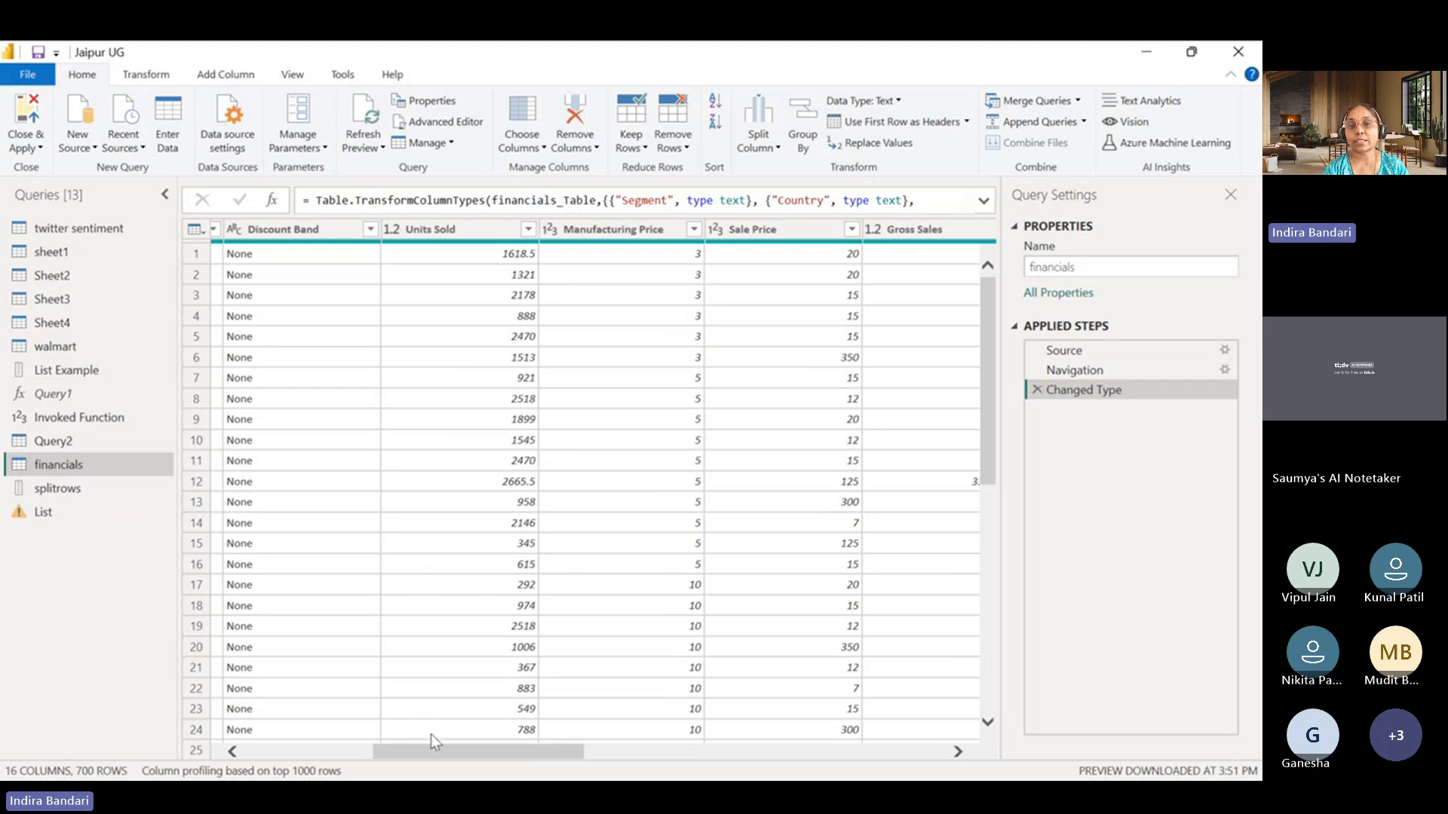
drag(445, 748, 282, 750)
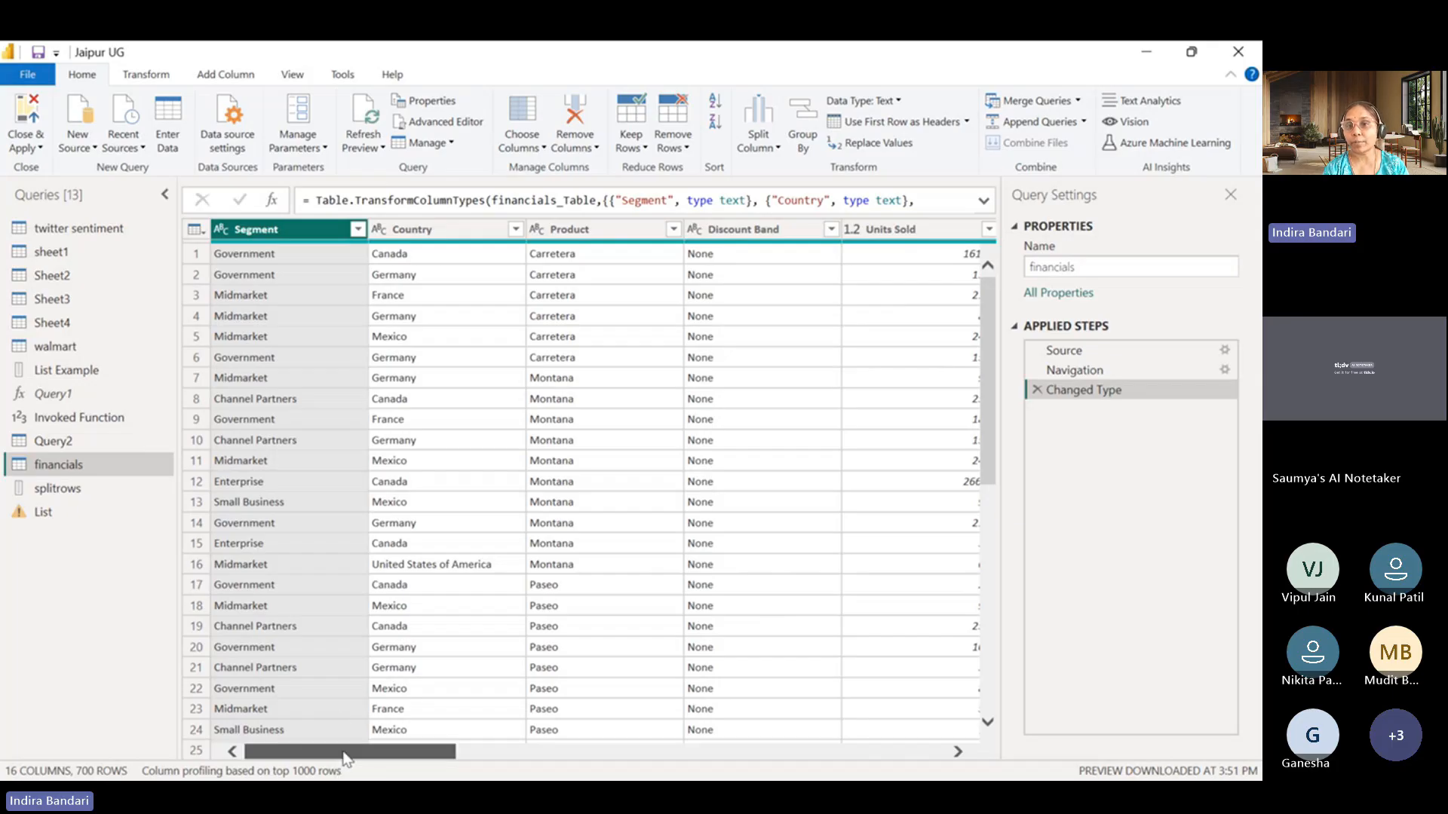
drag(343, 754, 326, 722)
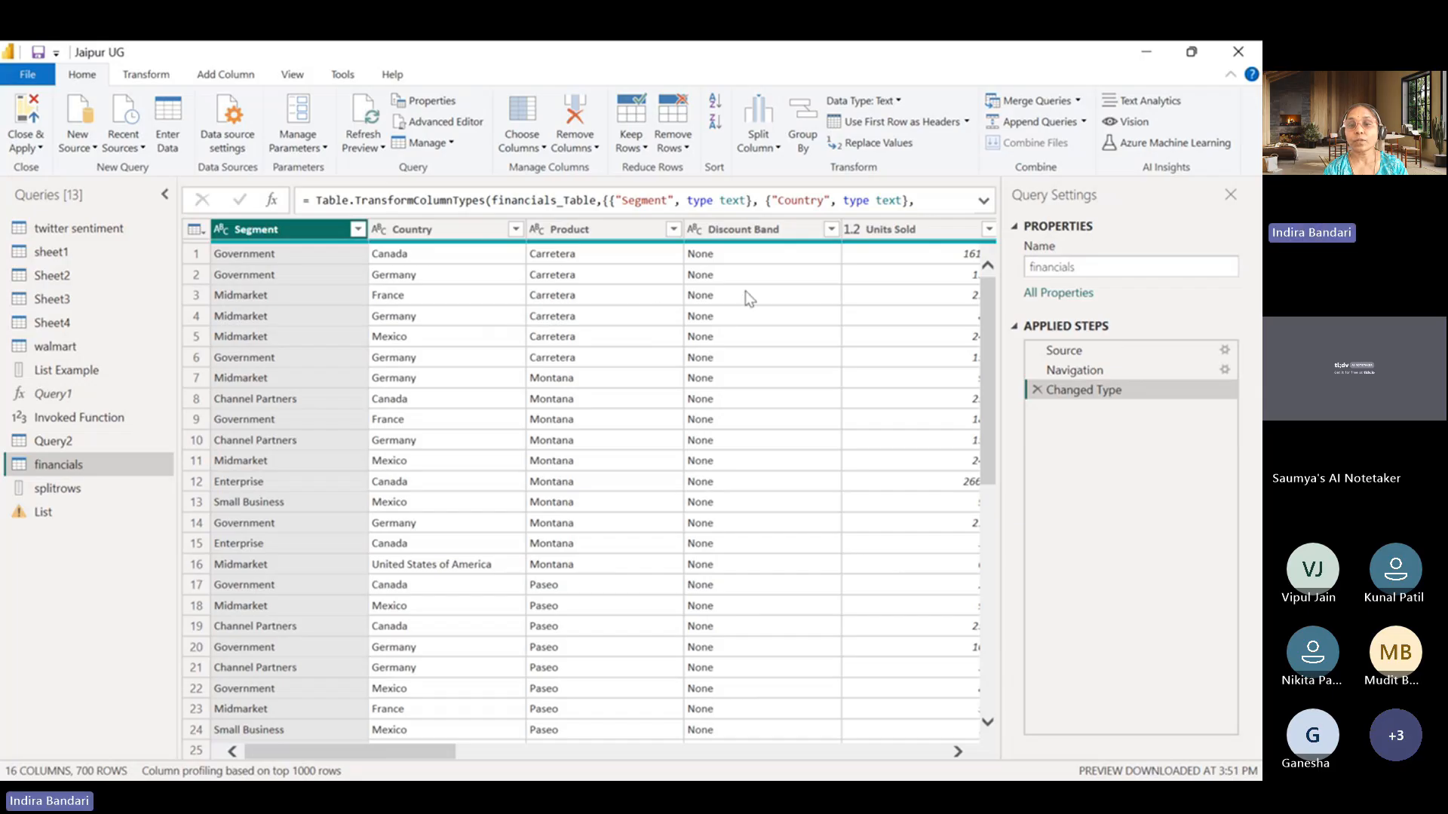
drag(359, 755, 309, 756)
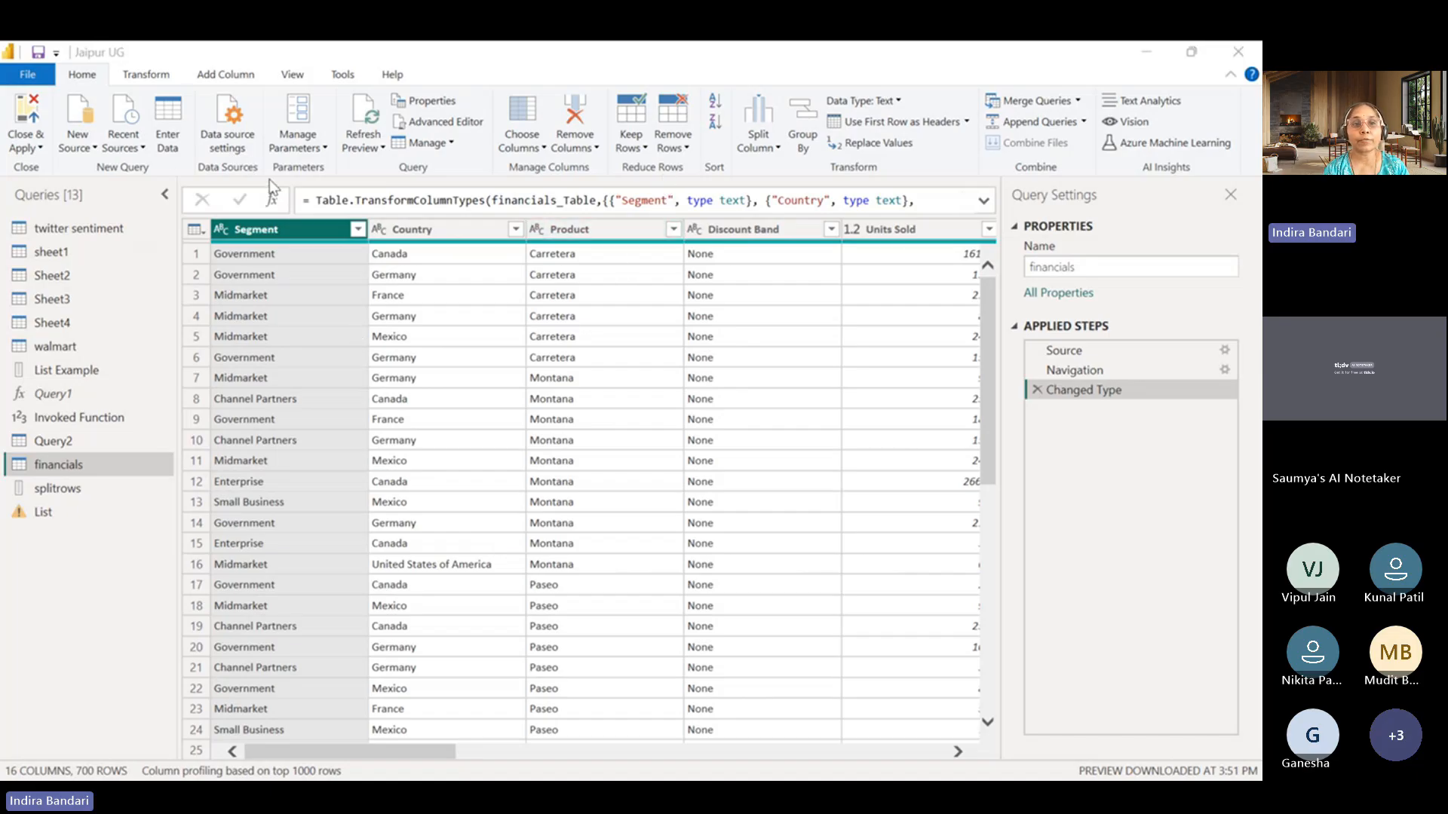
click(148, 76)
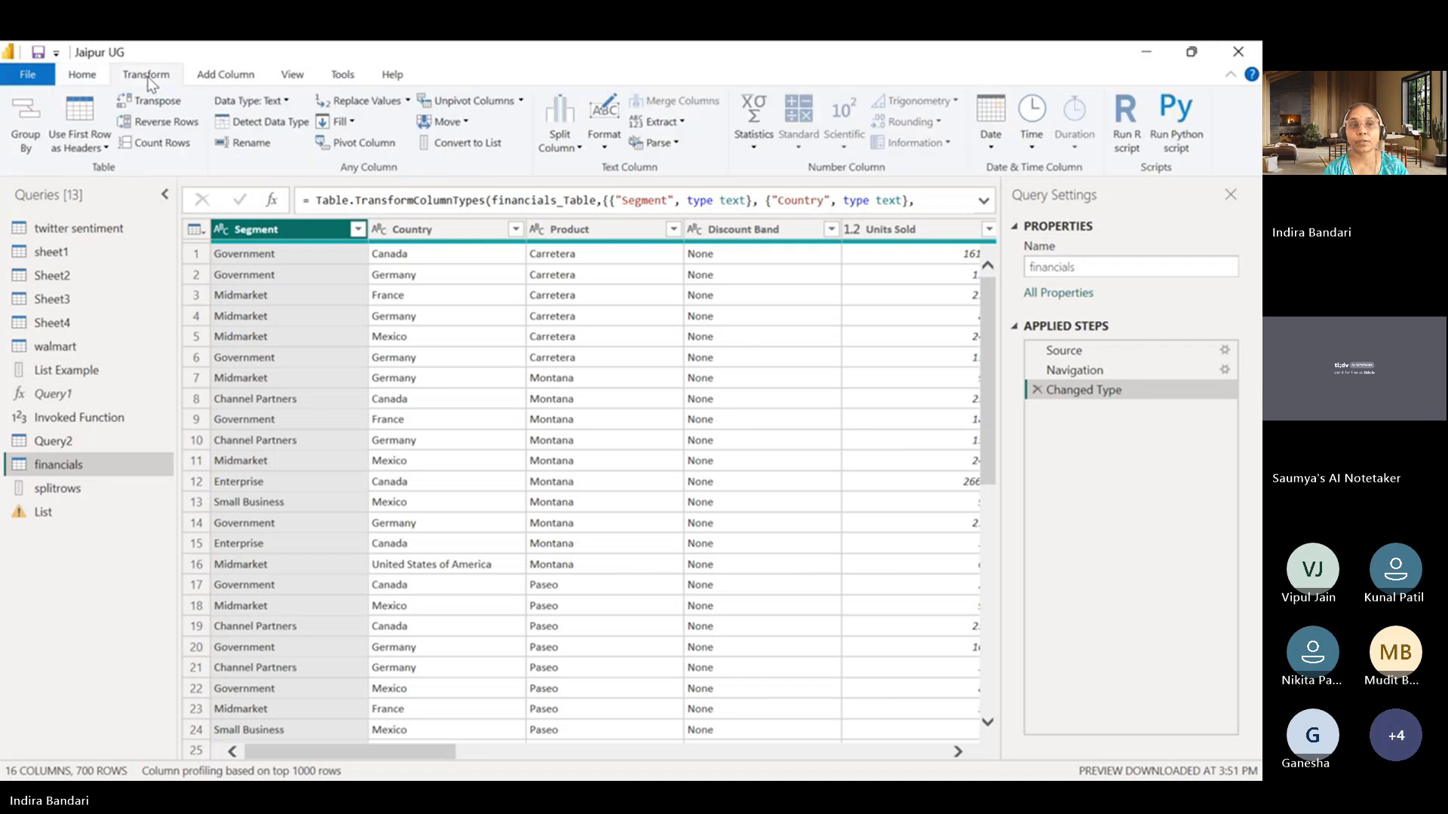
click(25, 134)
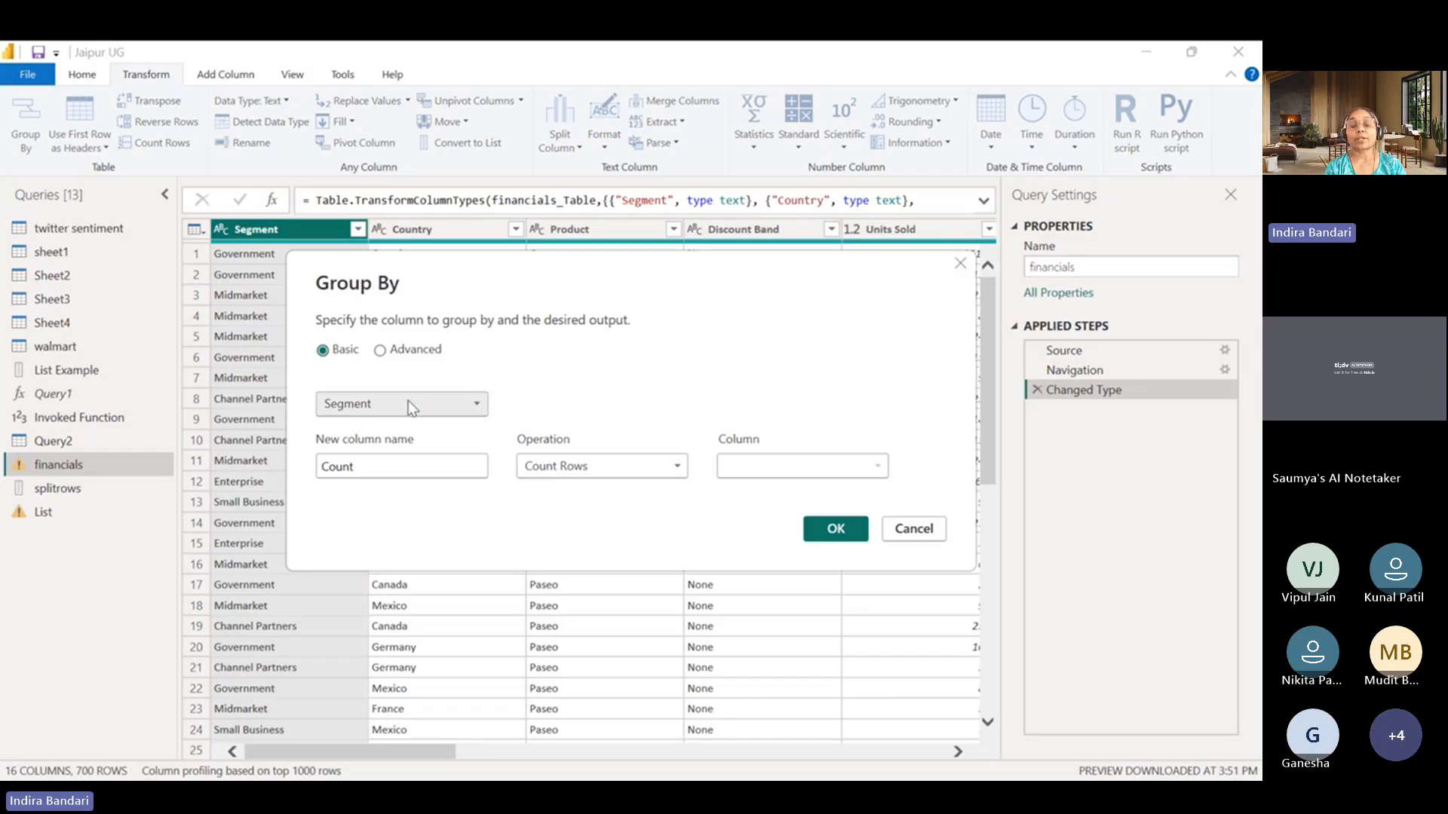
click(417, 351)
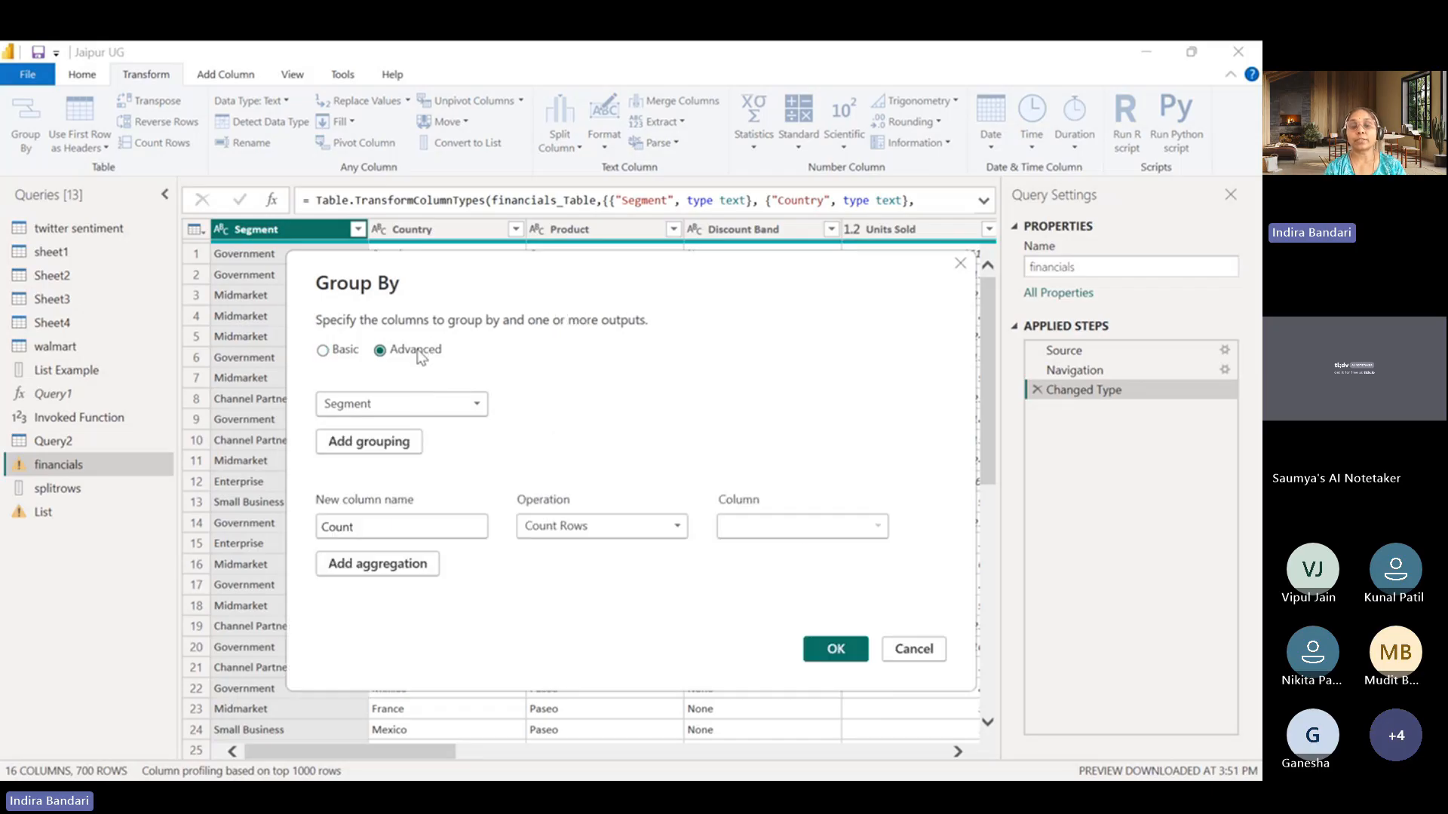
click(381, 445)
key(Escape)
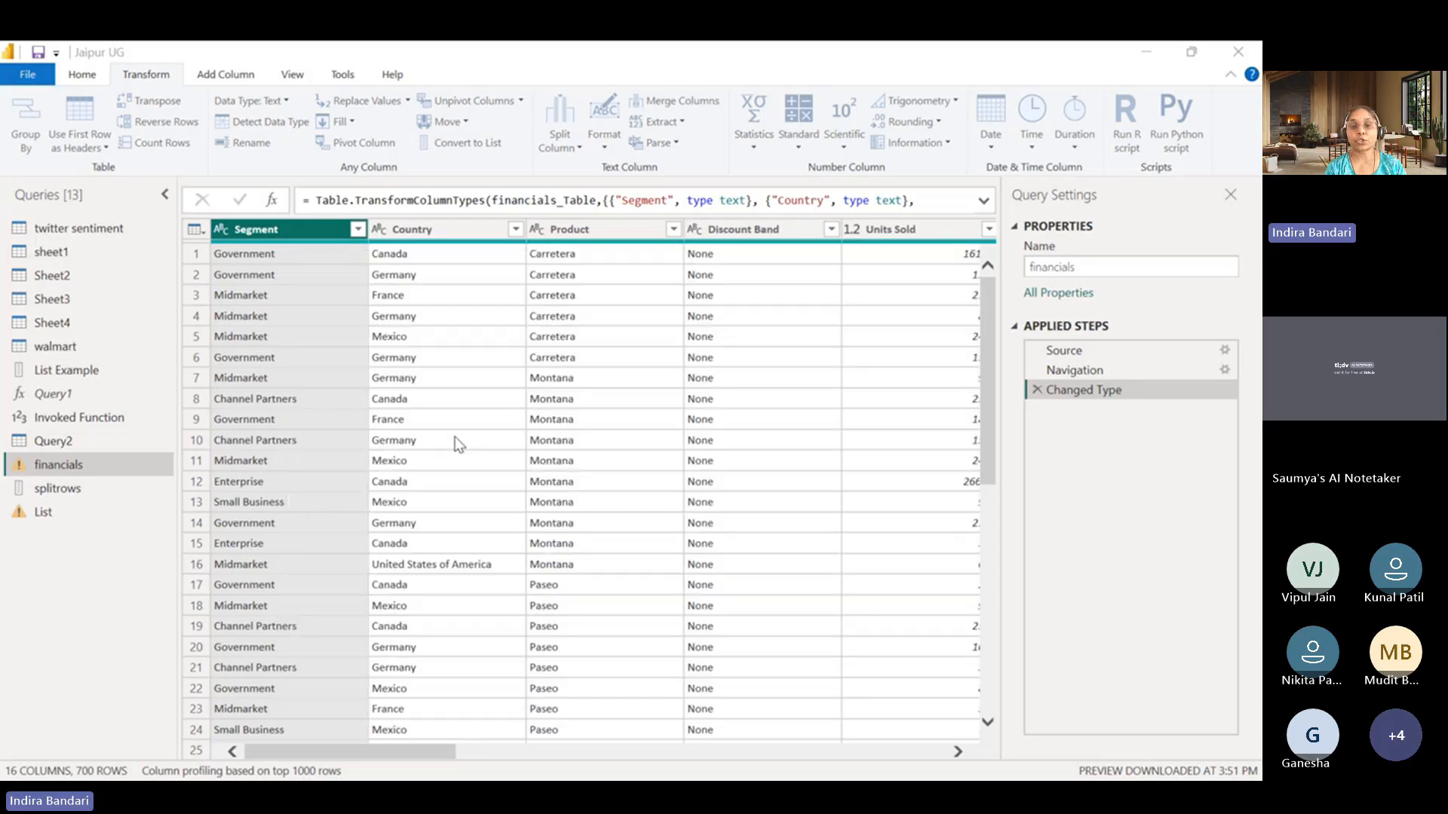
click(385, 761)
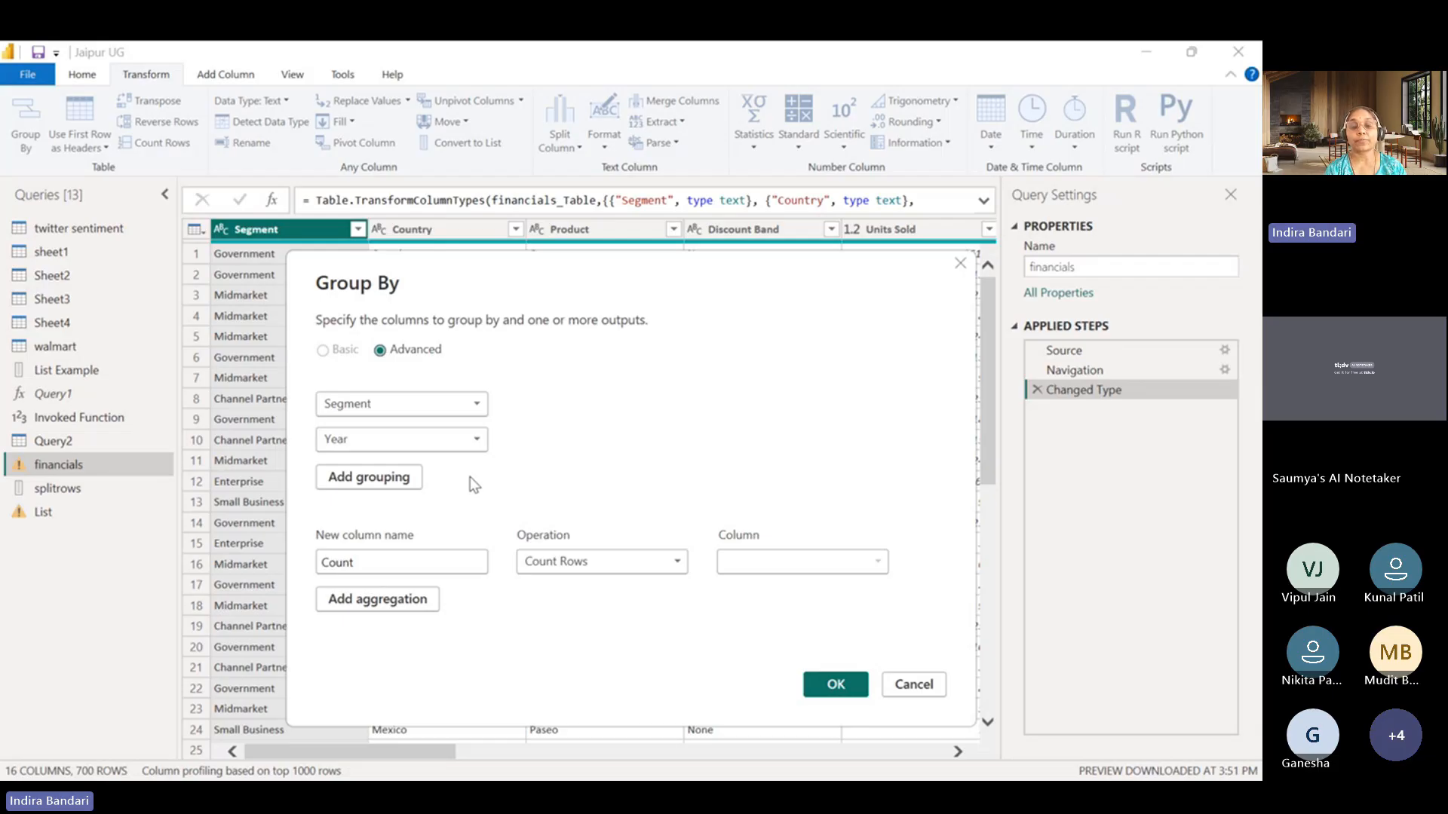
Define the aggregation column Total Sales as the Sum of Sales and apply the grouping.
drag(362, 563, 320, 563)
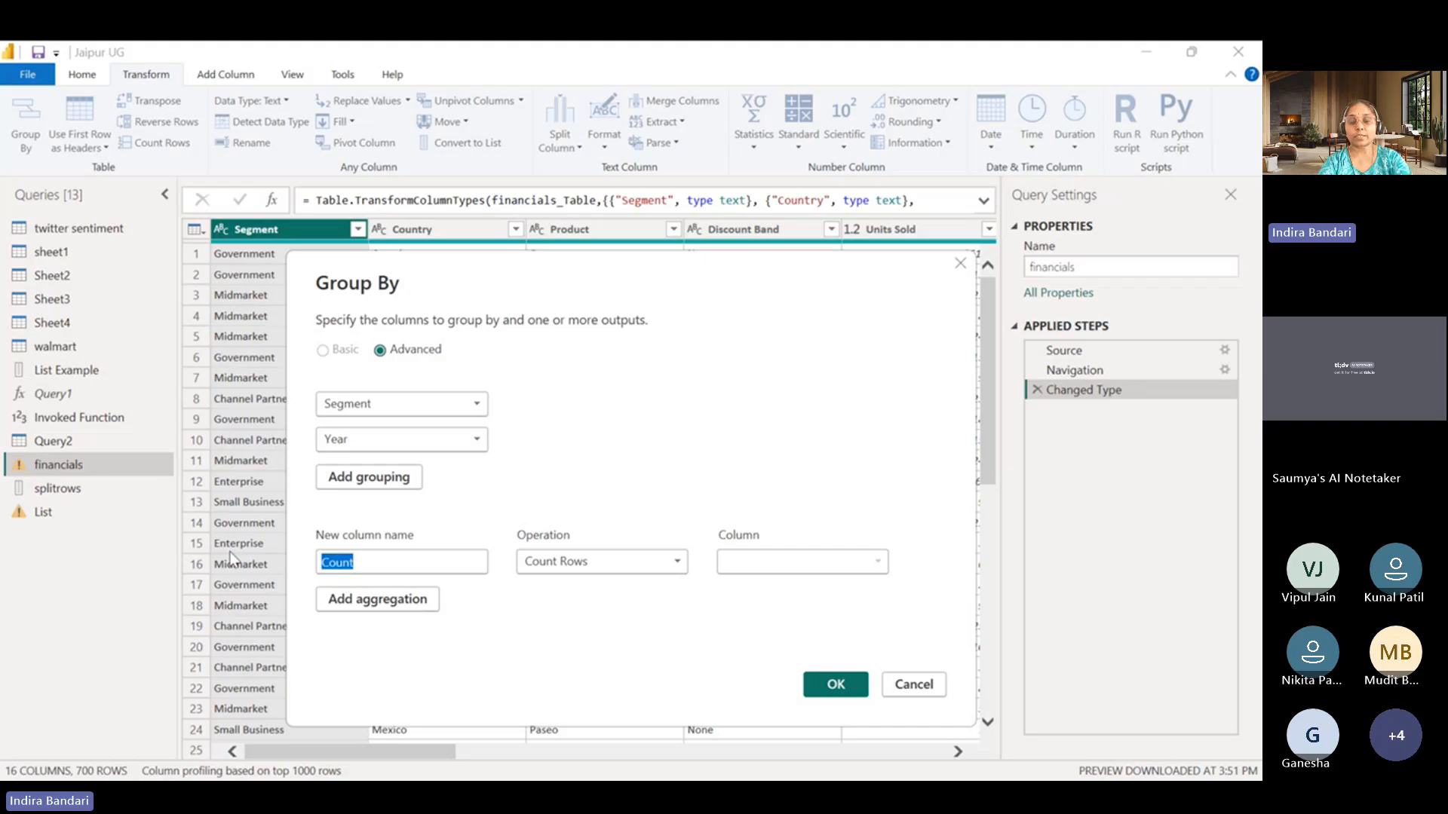
text(Total Sales)
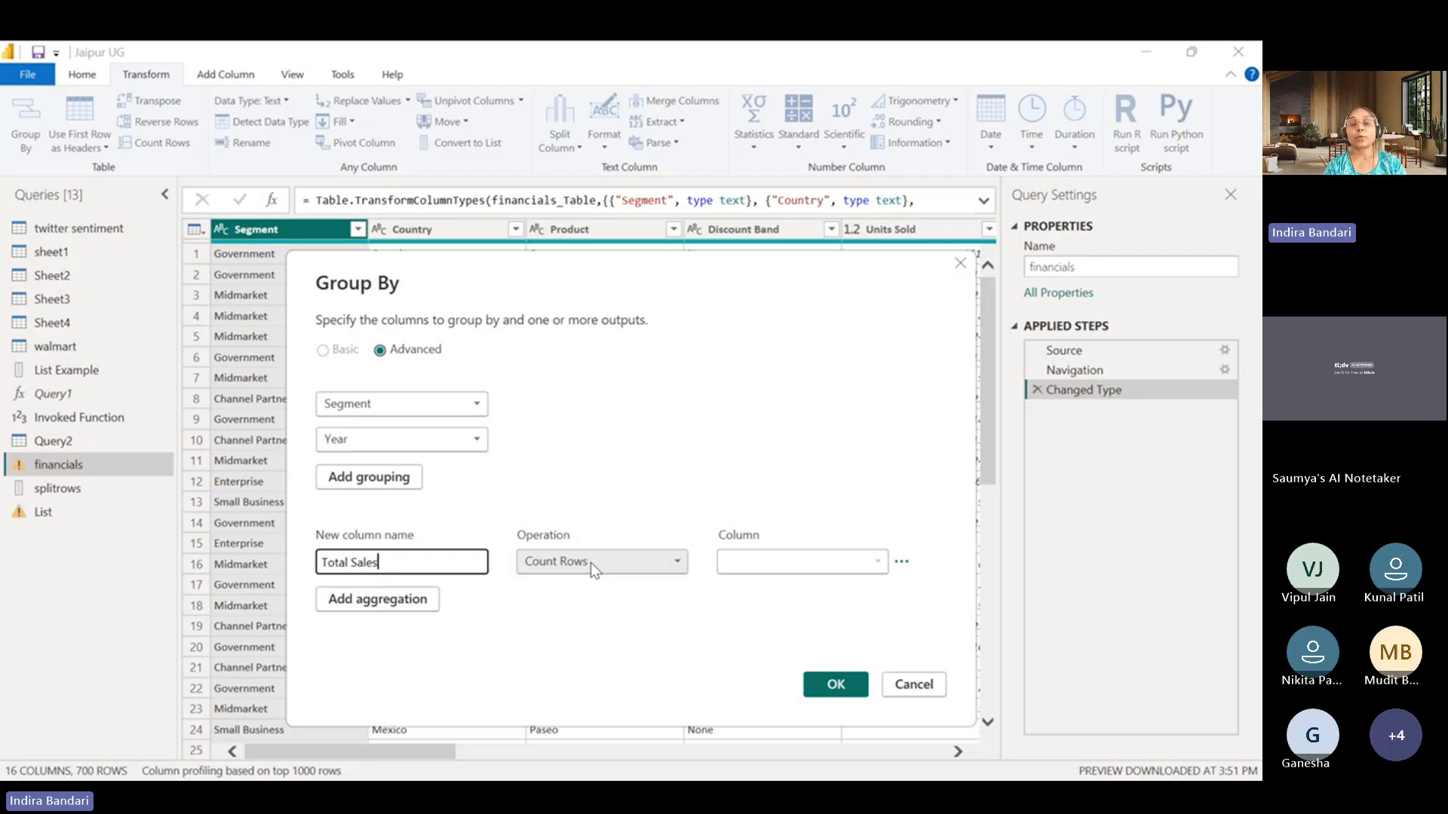
key(Escape)
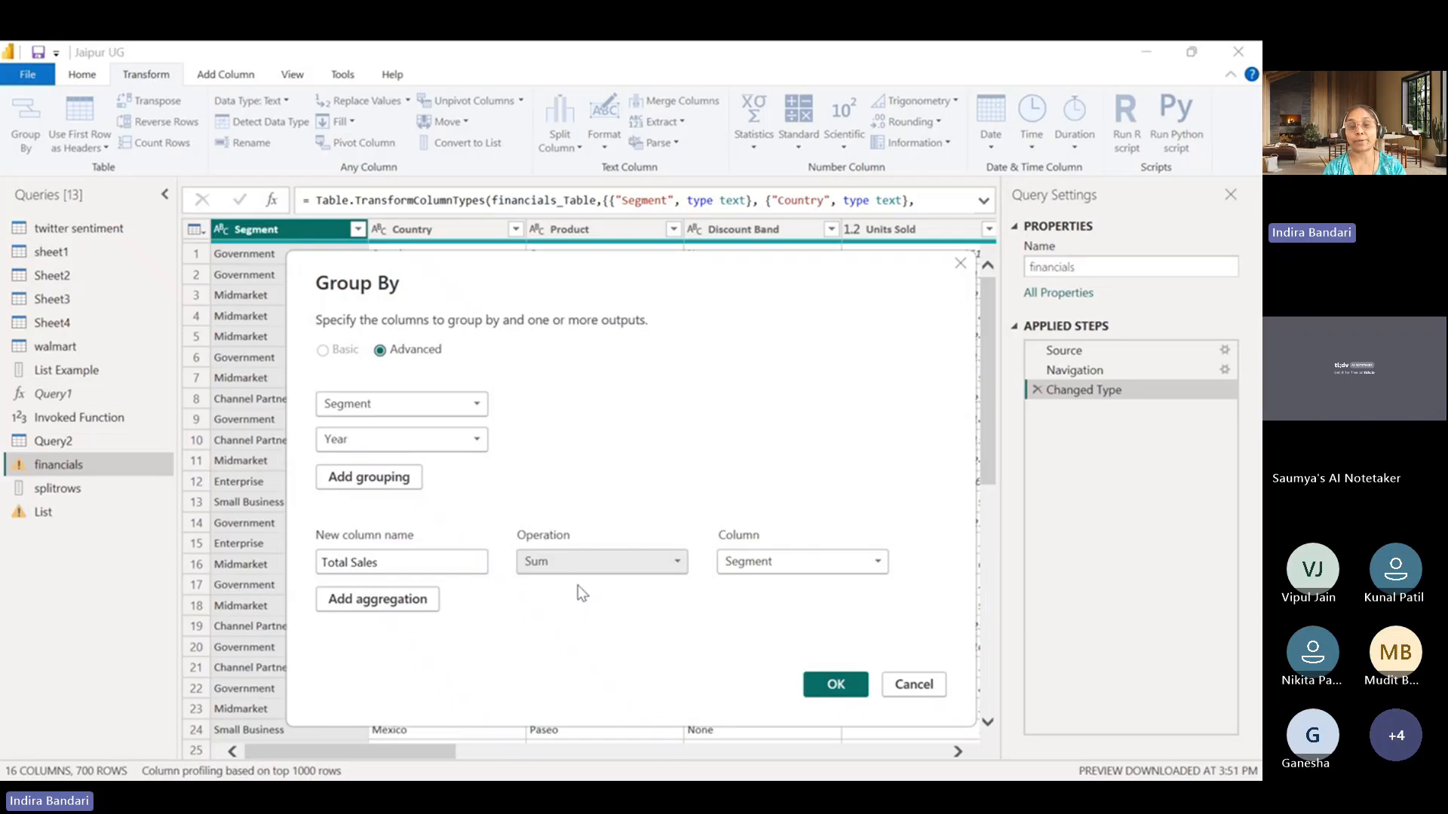
click(815, 563)
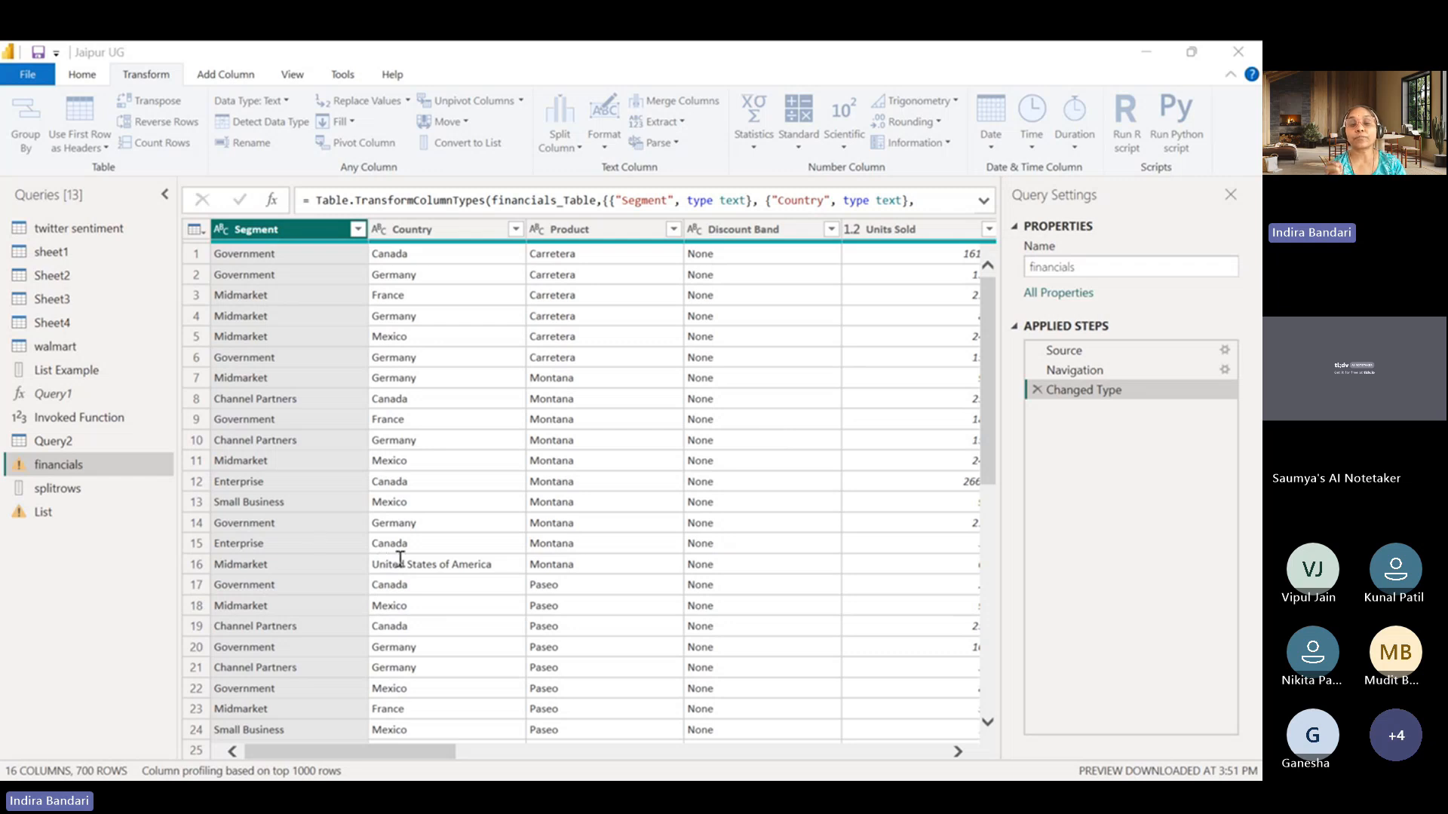
click(732, 421)
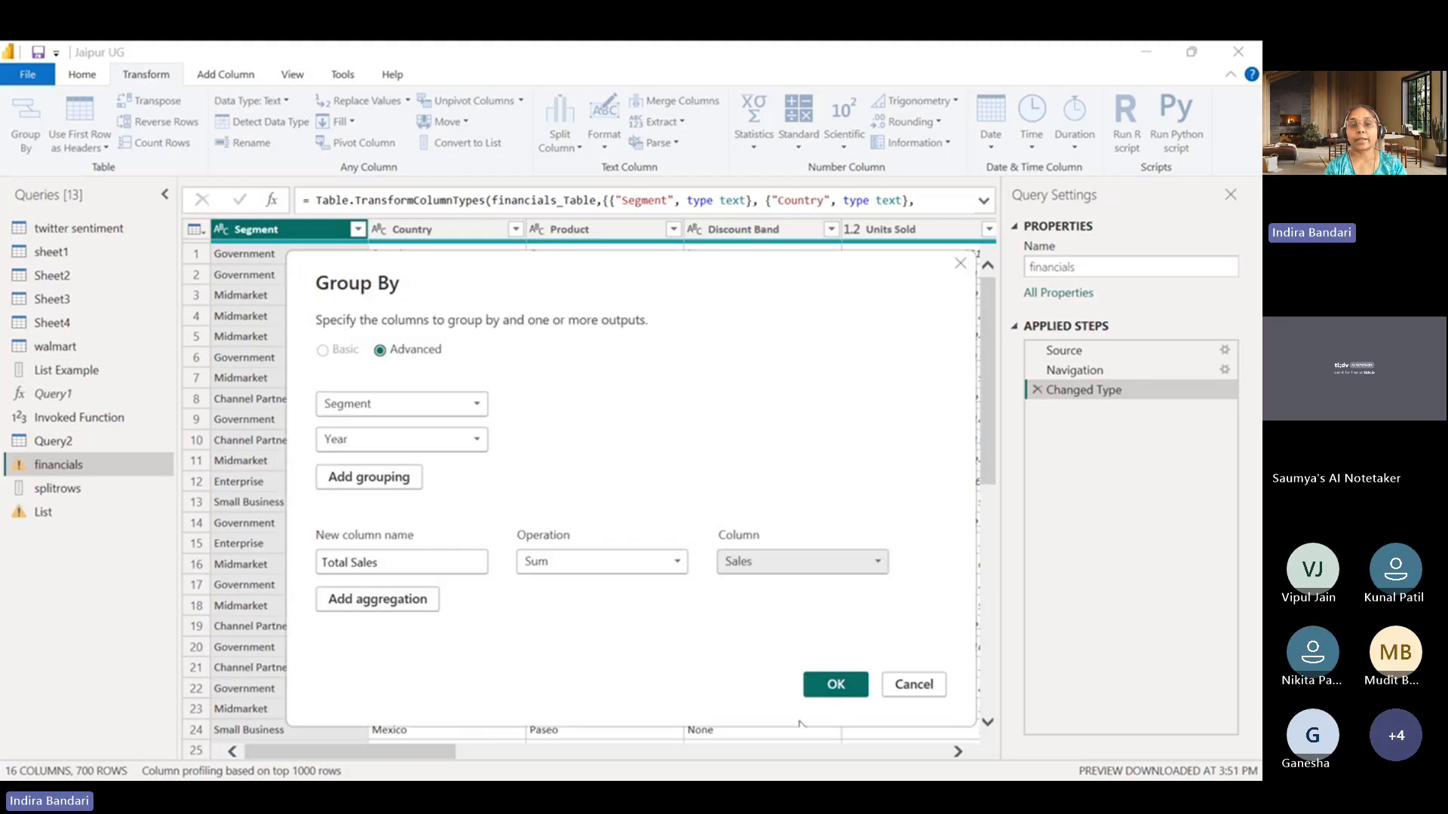
click(836, 686)
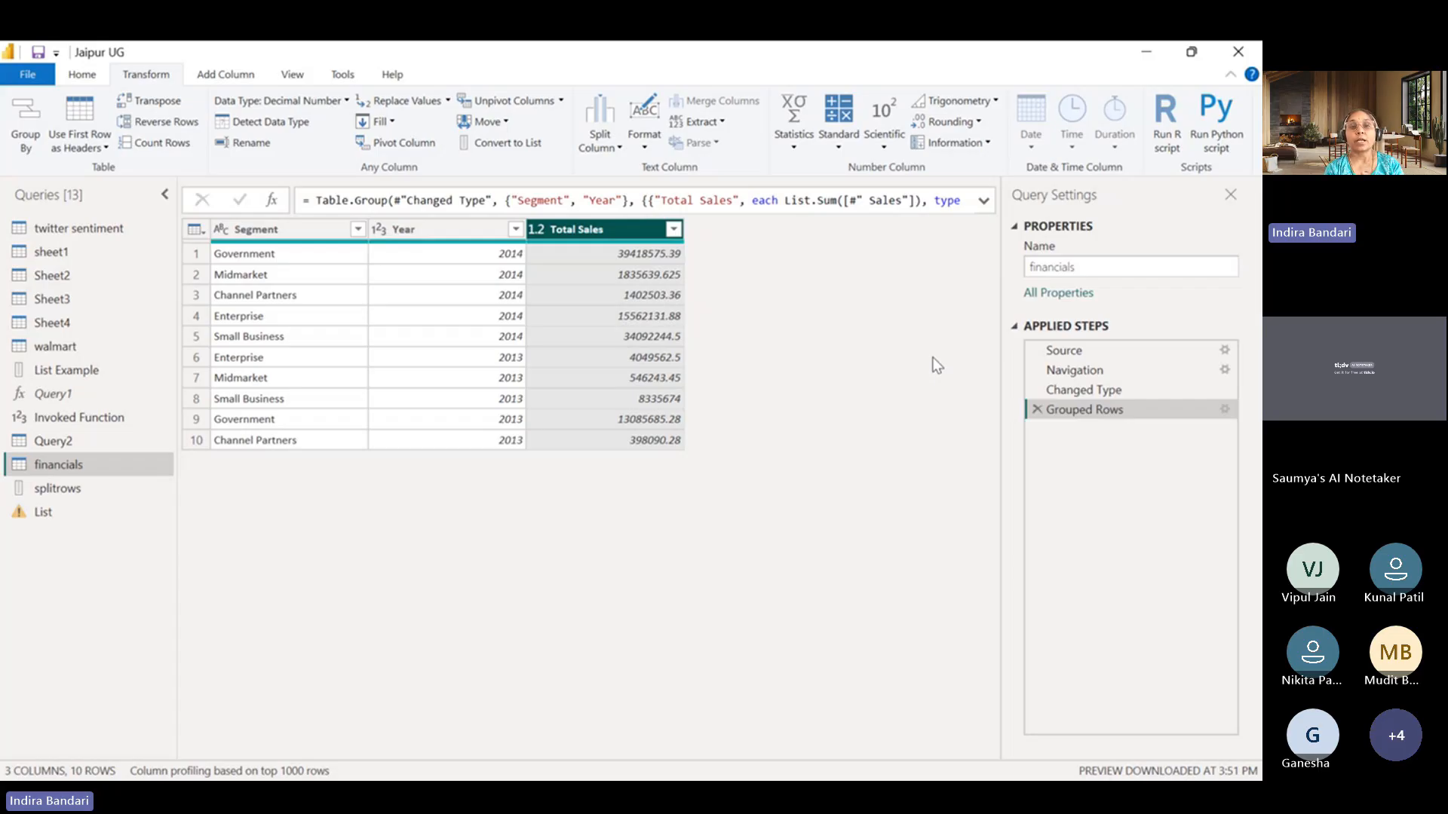
click(573, 798)
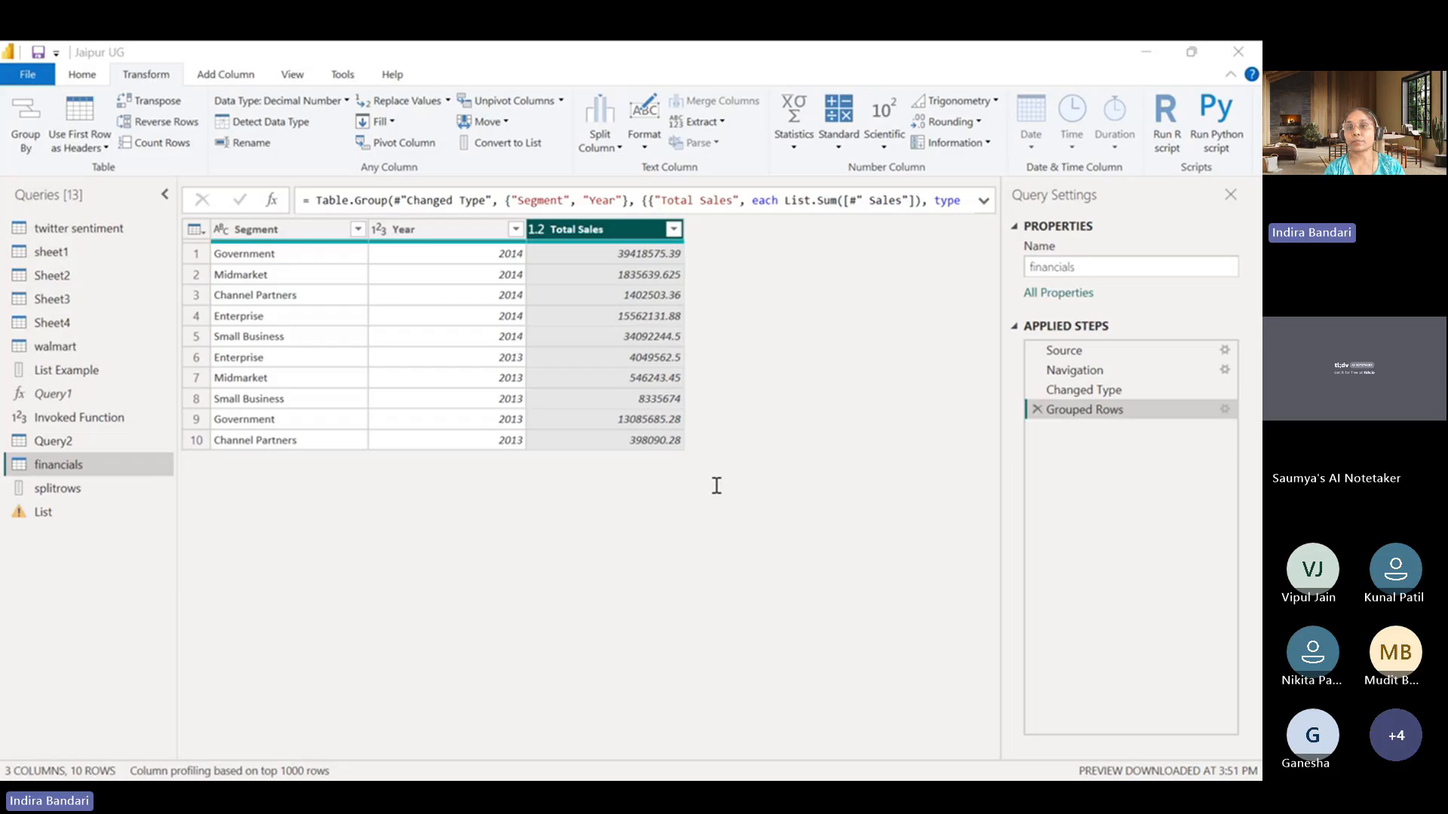
click(1137, 51)
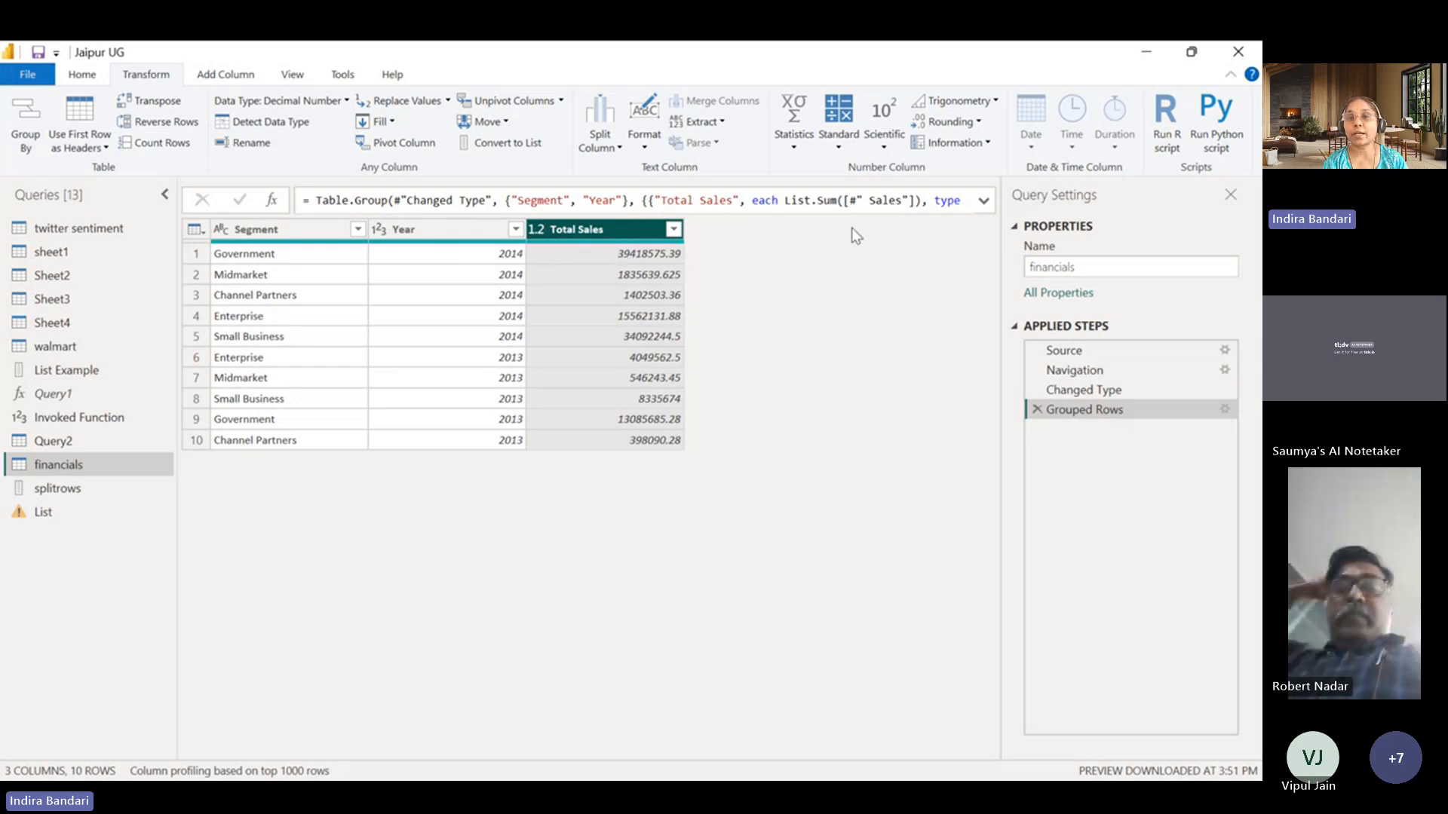
Expand the Grouped Rows formula and start new lines before the {"Segment", "Year"} list and before the aggregation list.
click(984, 202)
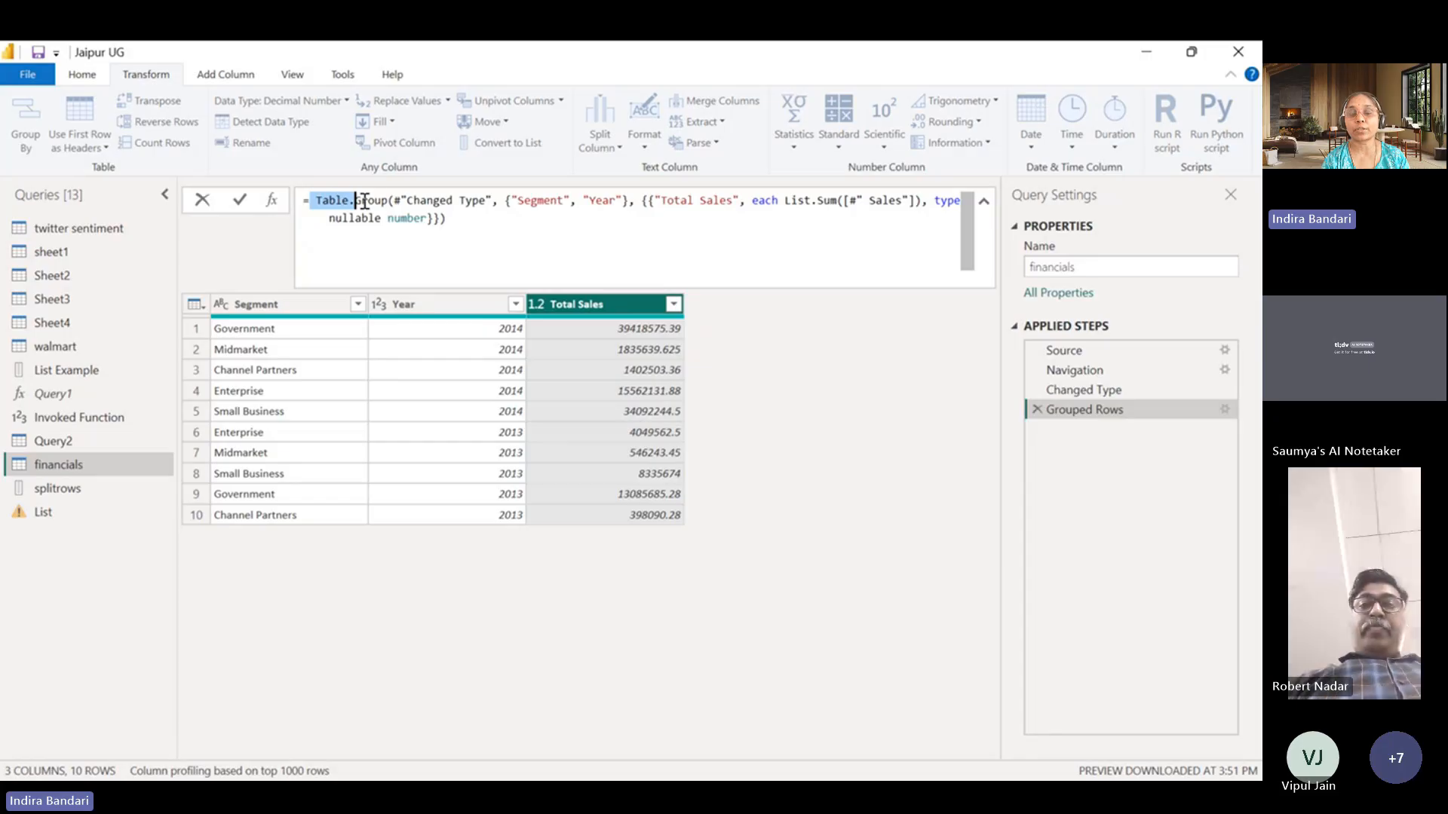
drag(364, 202, 389, 200)
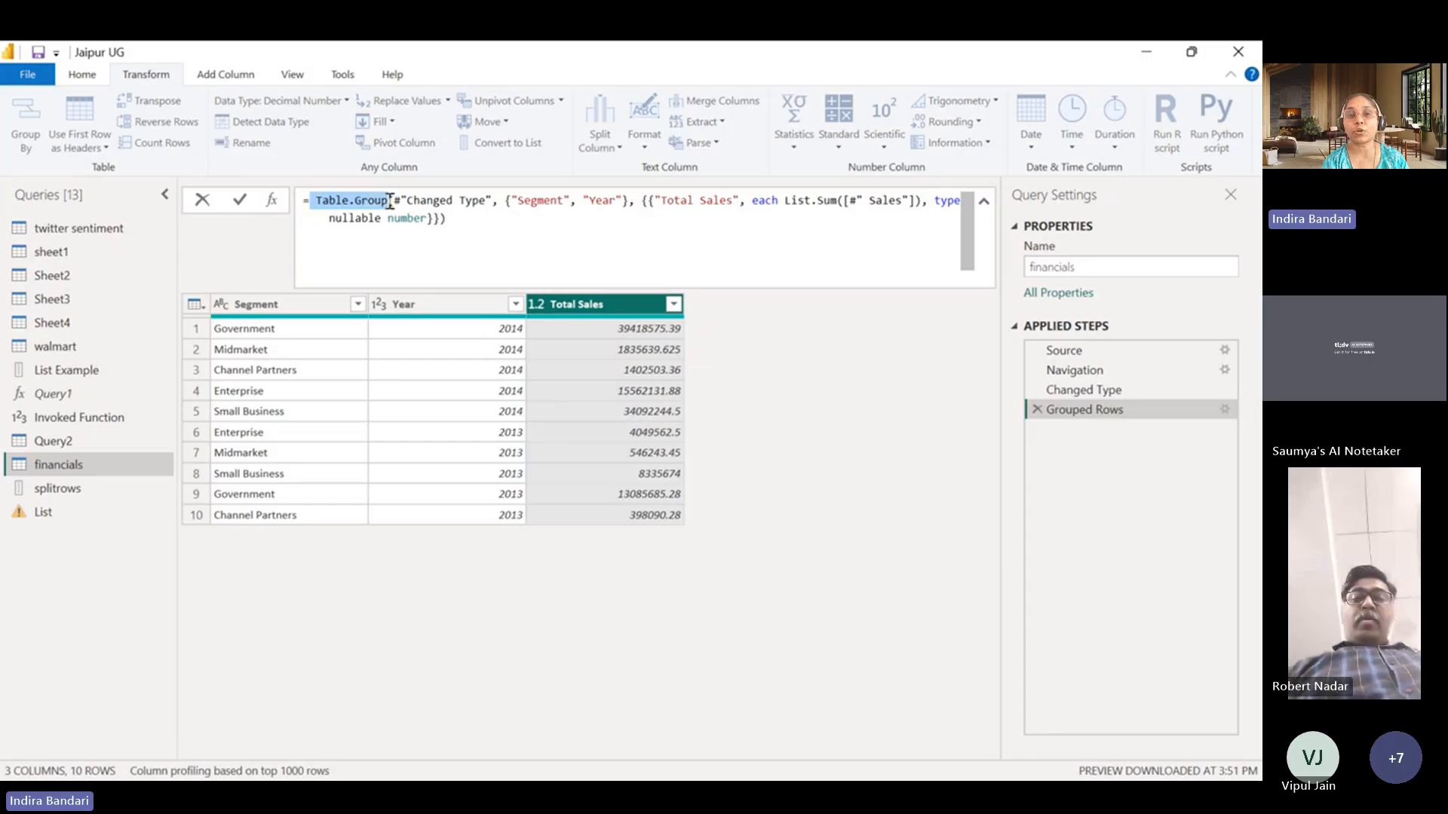
click(817, 259)
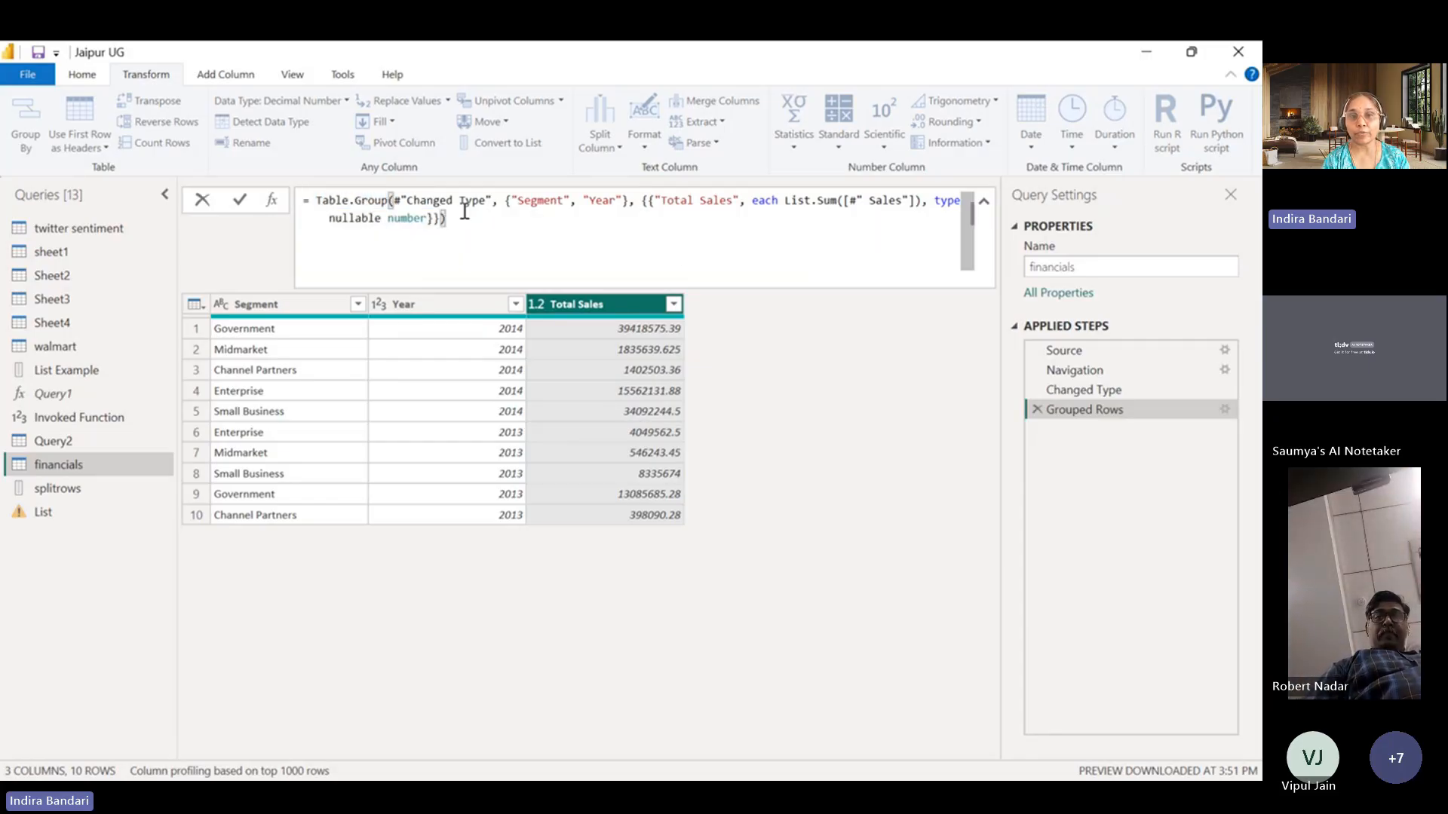
click(506, 201)
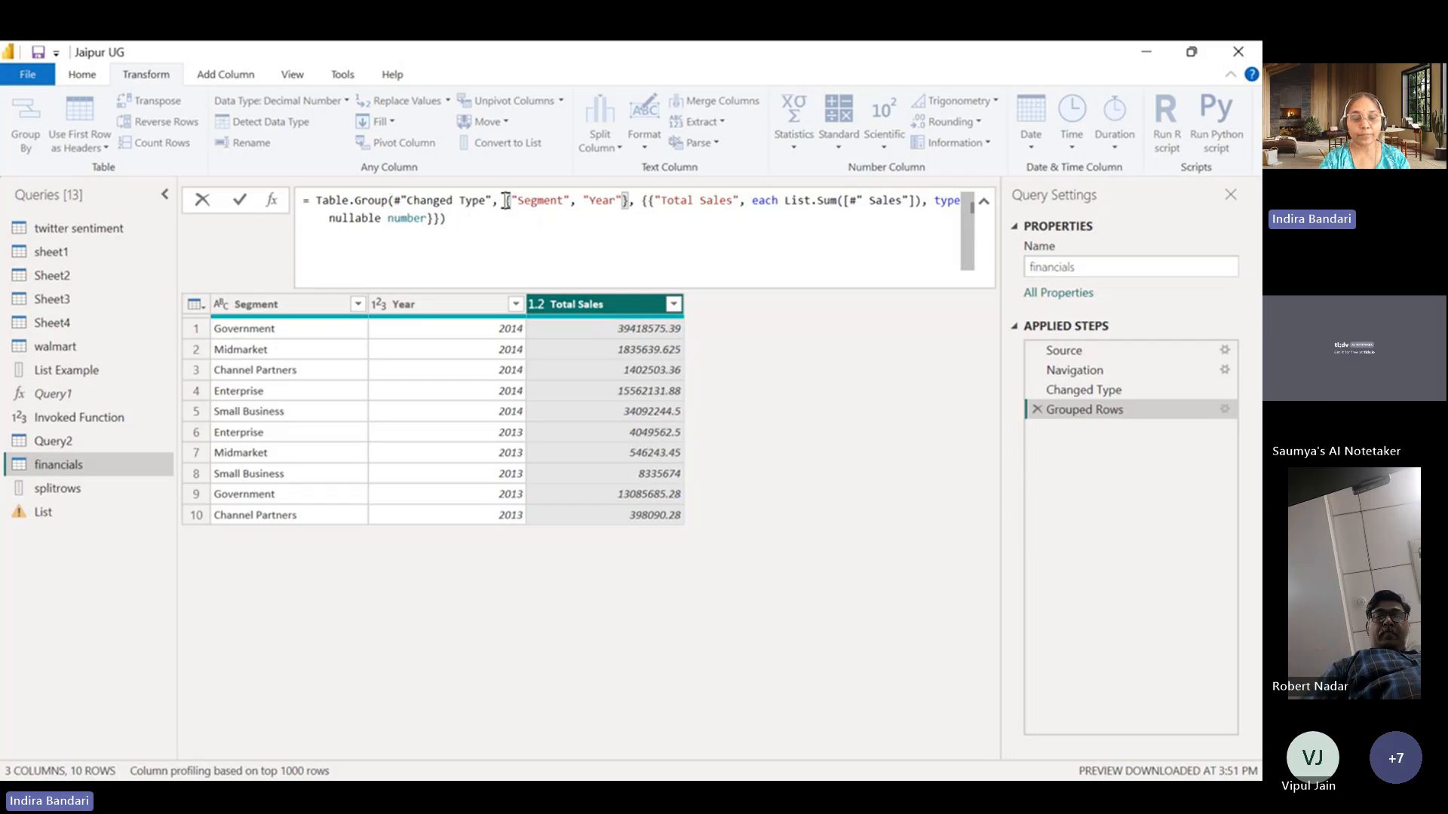
key(shift+Return)
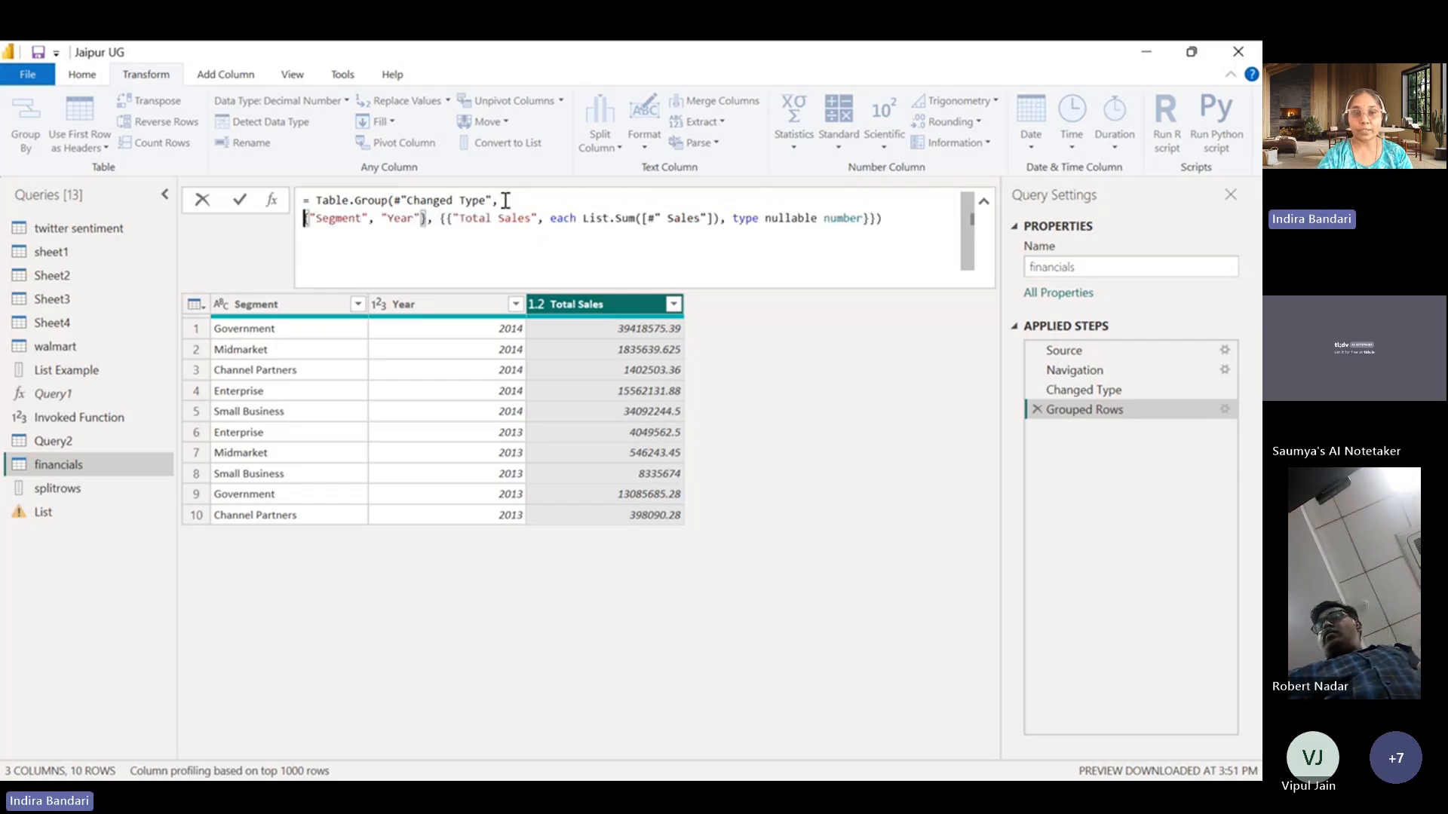
click(442, 221)
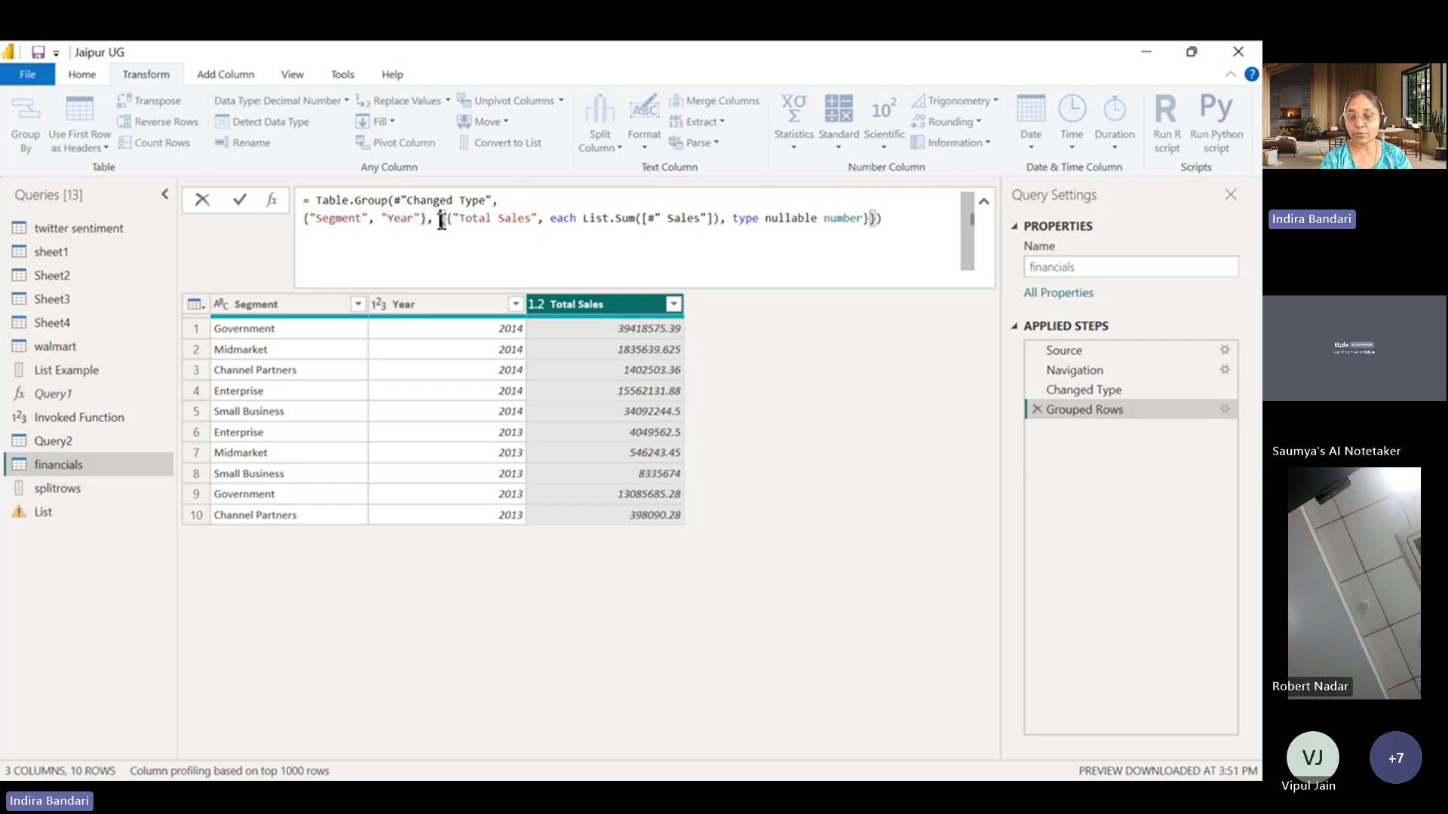
key(shift+Return)
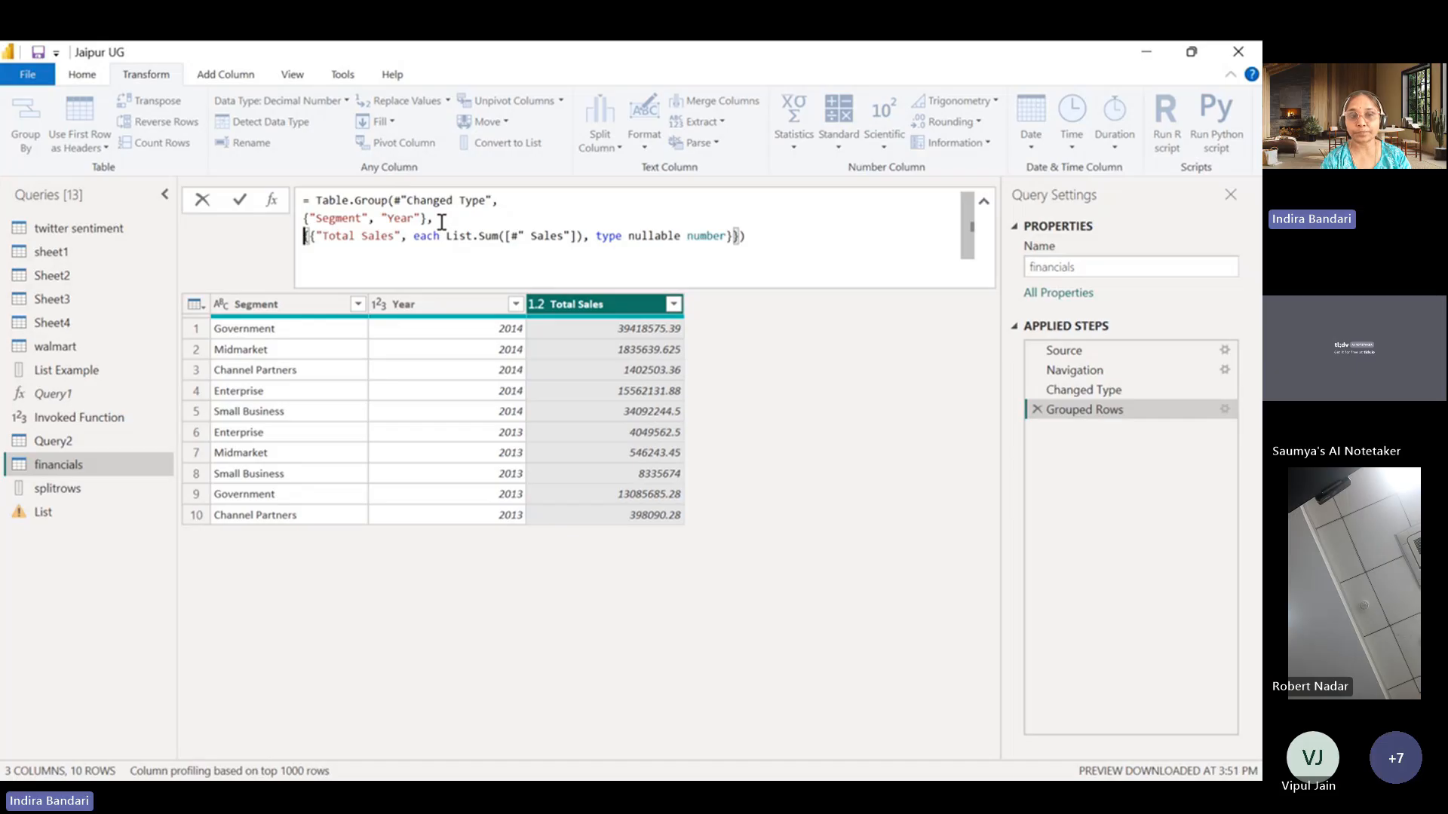
Put the Total Sales aggregation entry, the aggregation list's closing brace and the final parenthesis of the formula on separate lines.
click(311, 238)
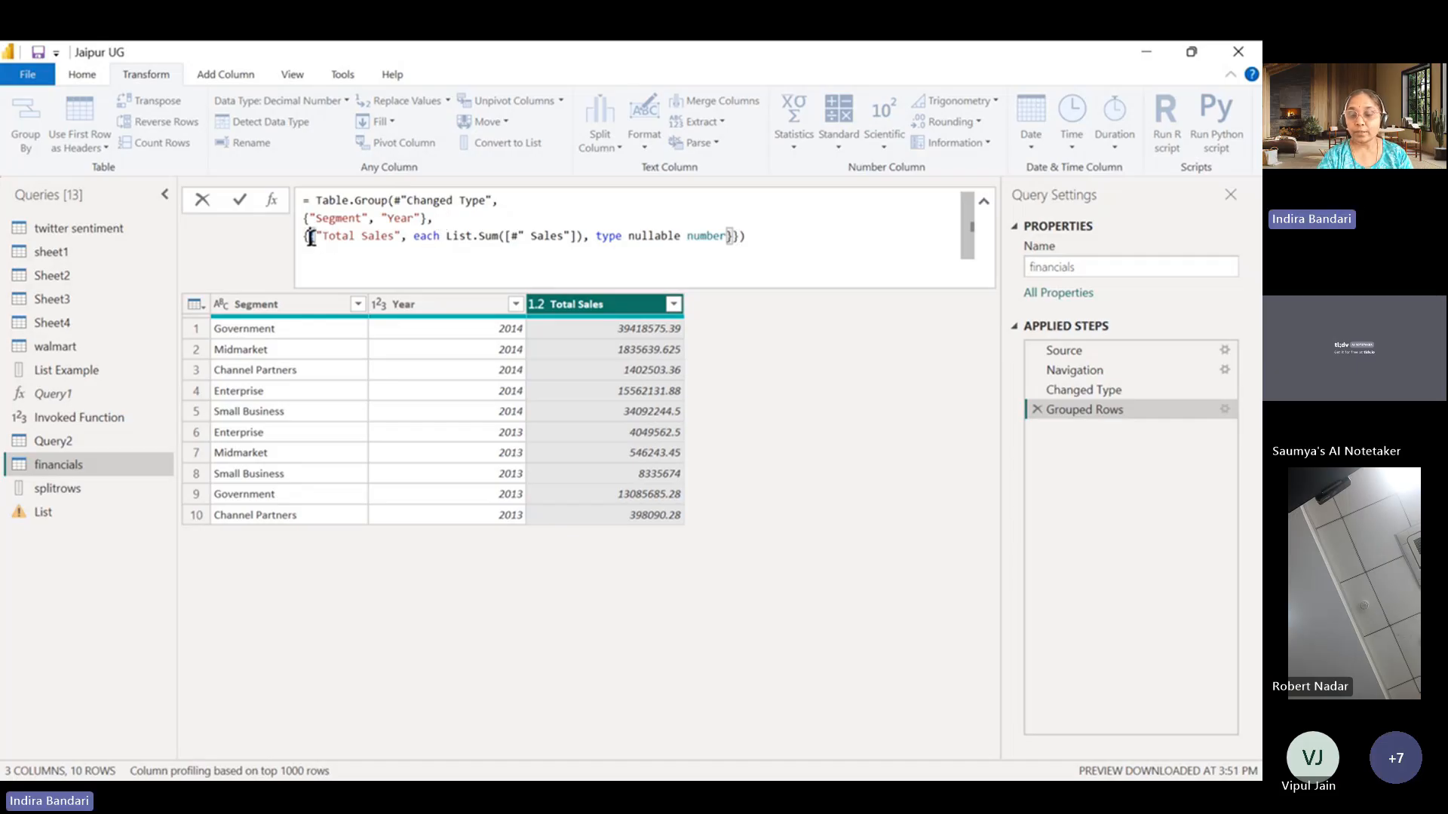
key(shift+Return)
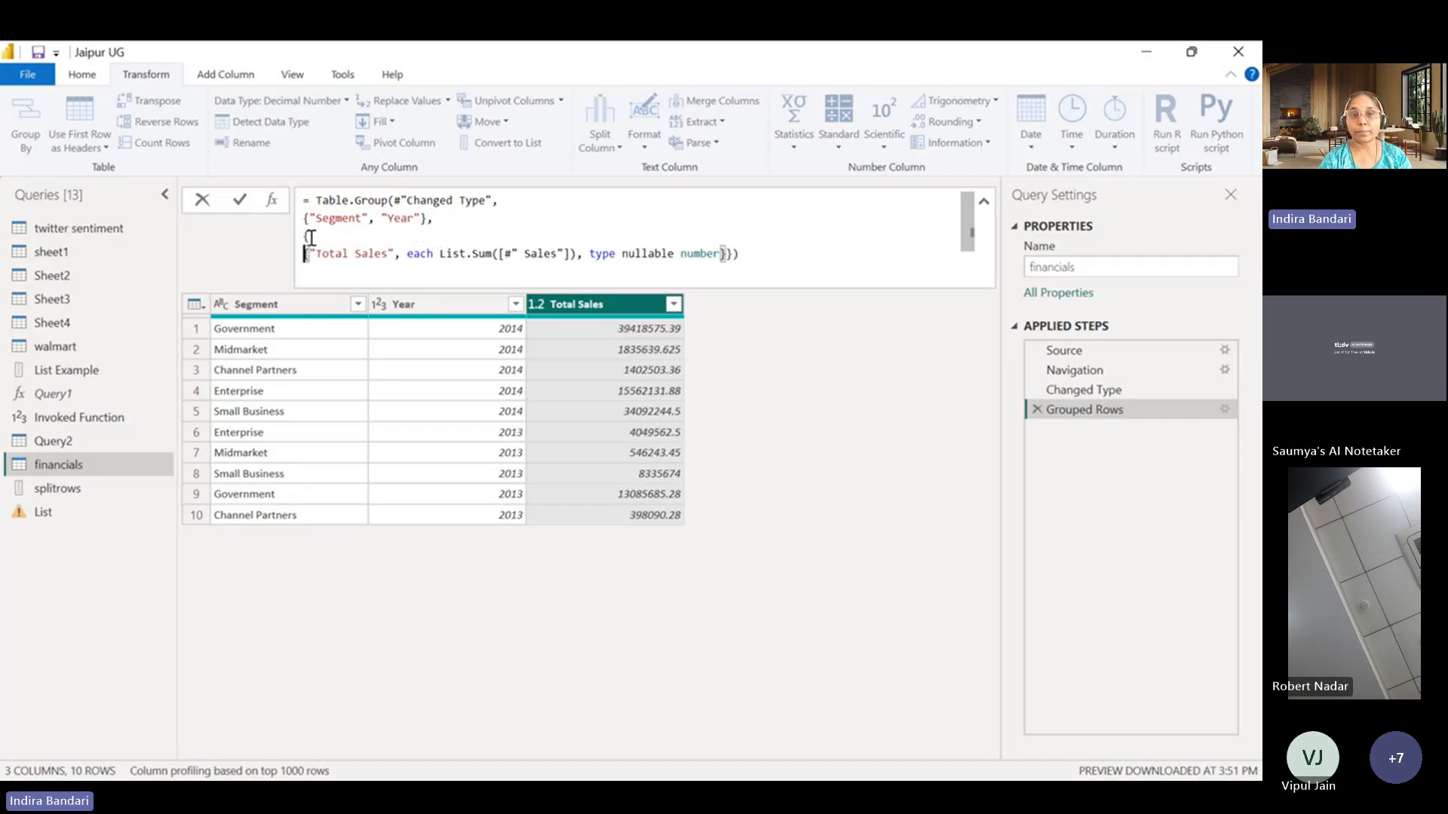
click(726, 254)
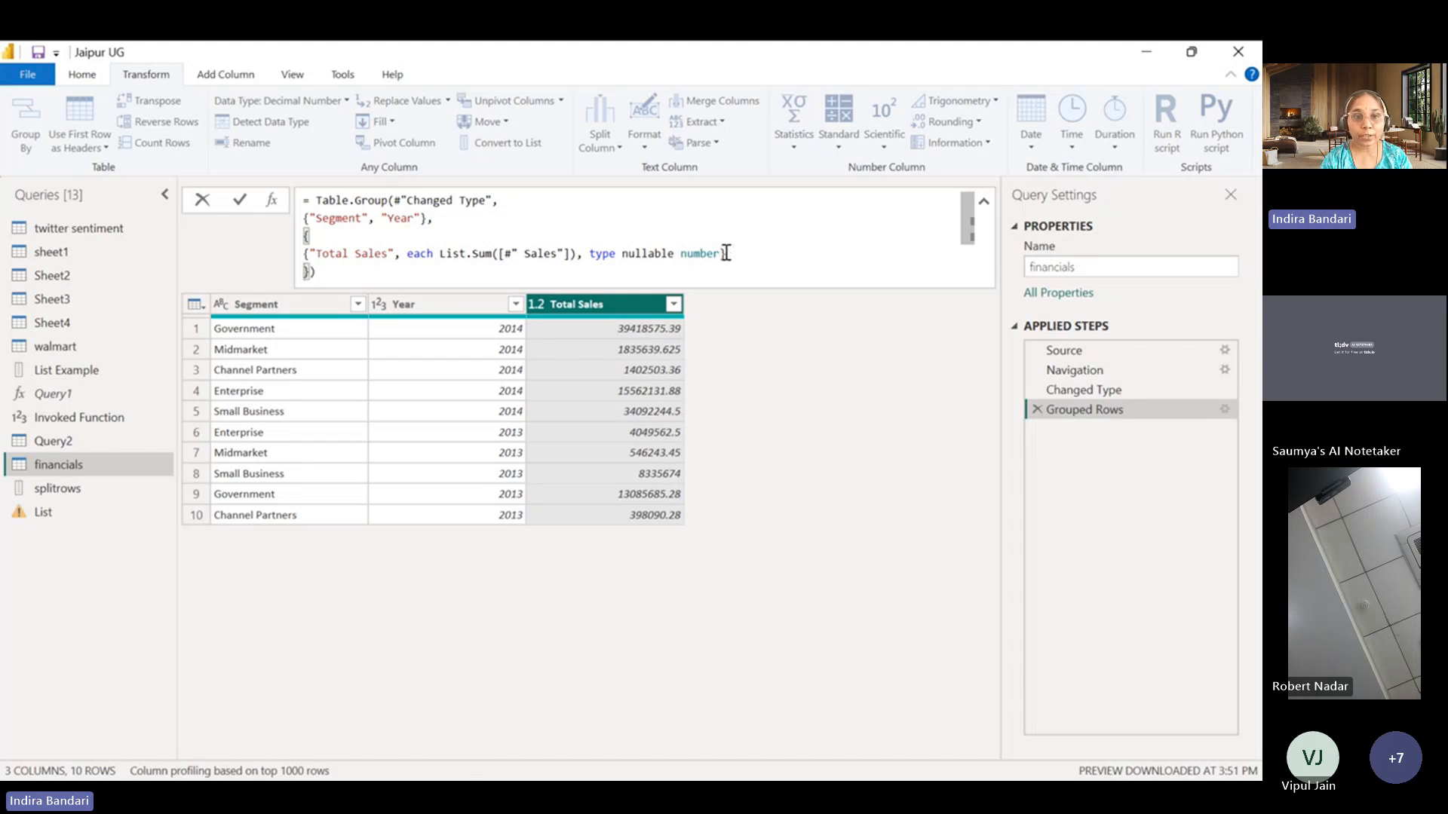
key(shift+Return)
click(312, 277)
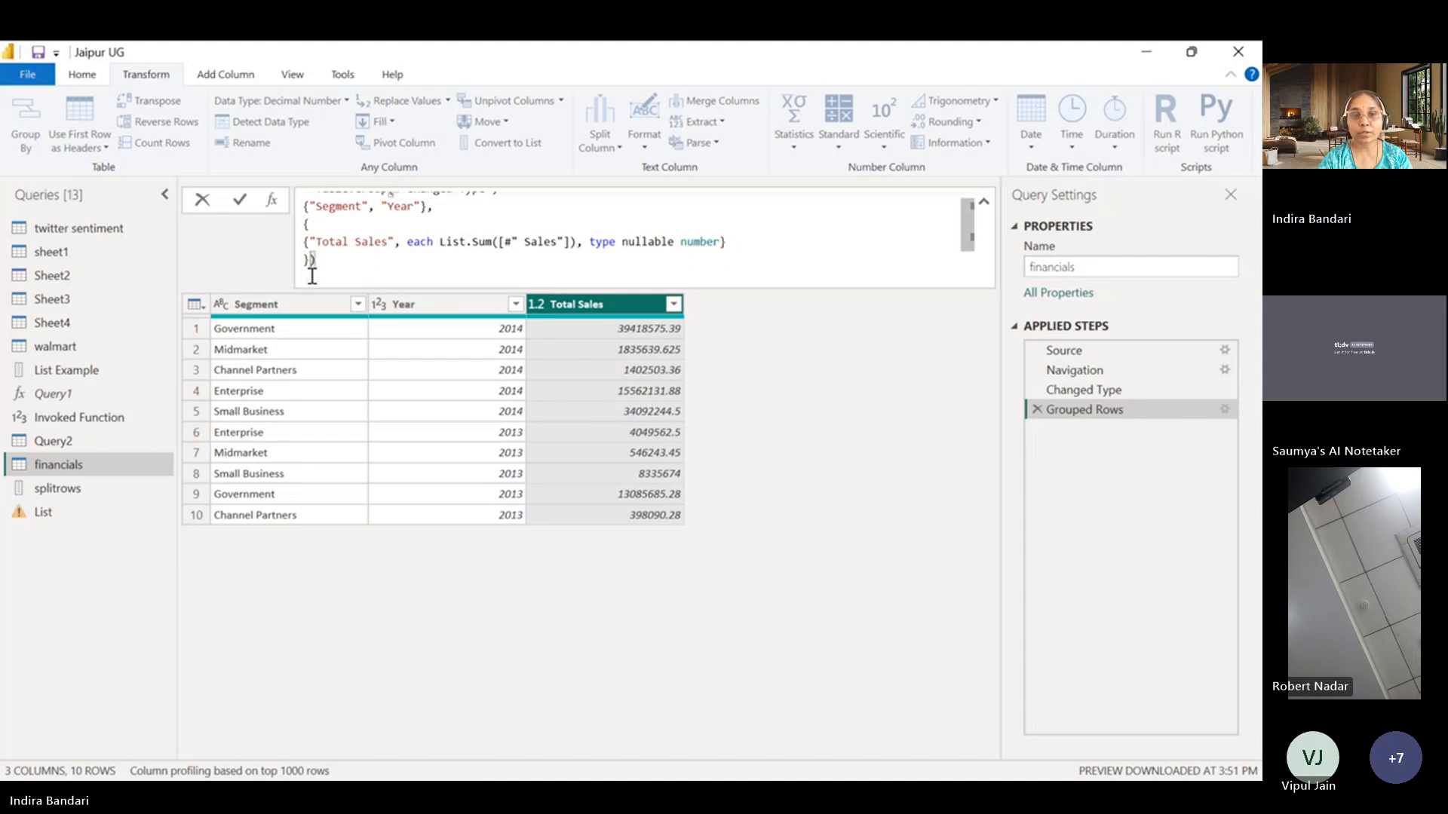
key(shift+Return)
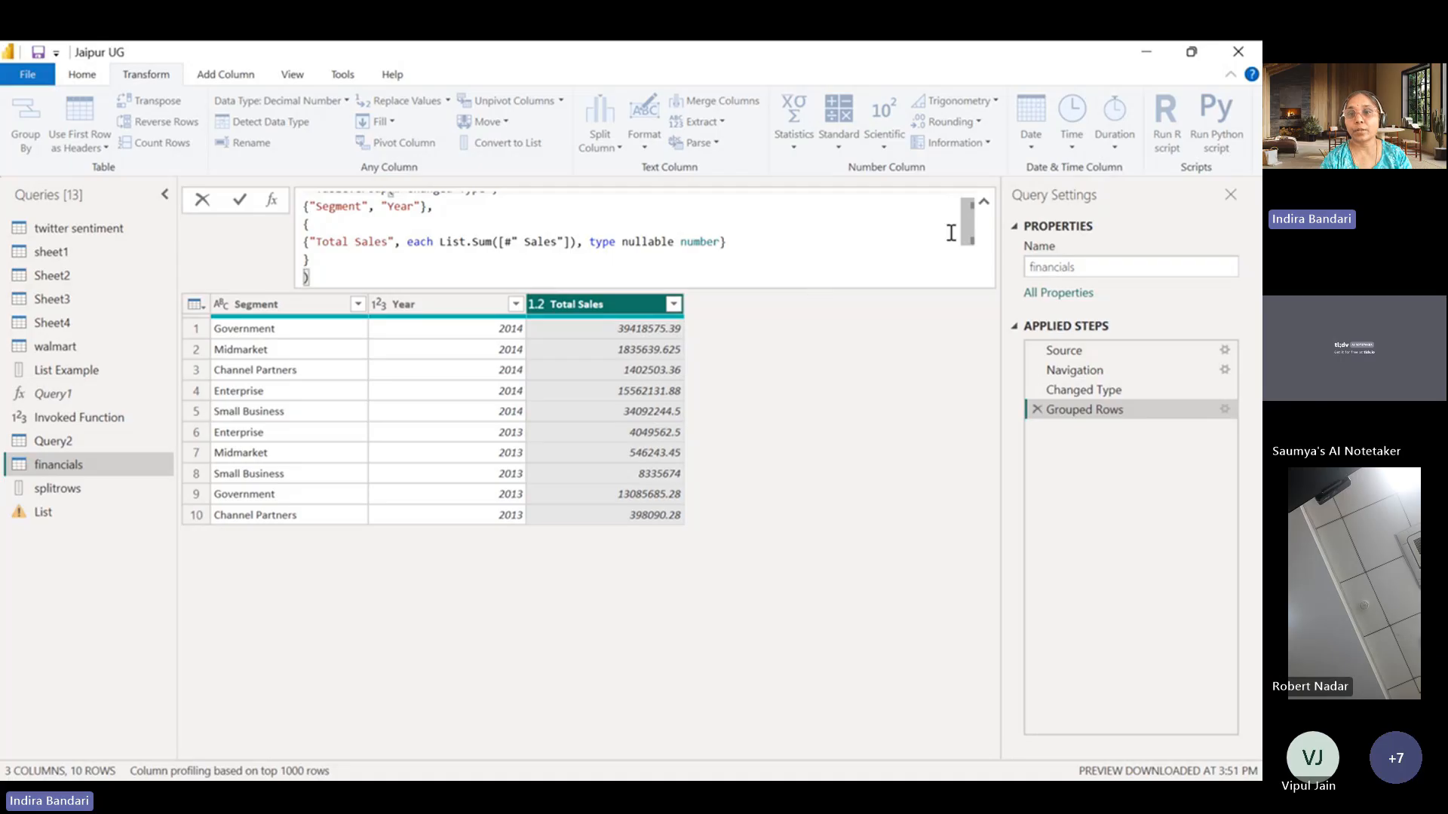
Examine the Segment and Year grouping list and the Total Sales aggregation entry in the reformatted Table.Group formula.
scroll(967, 227, up, 1)
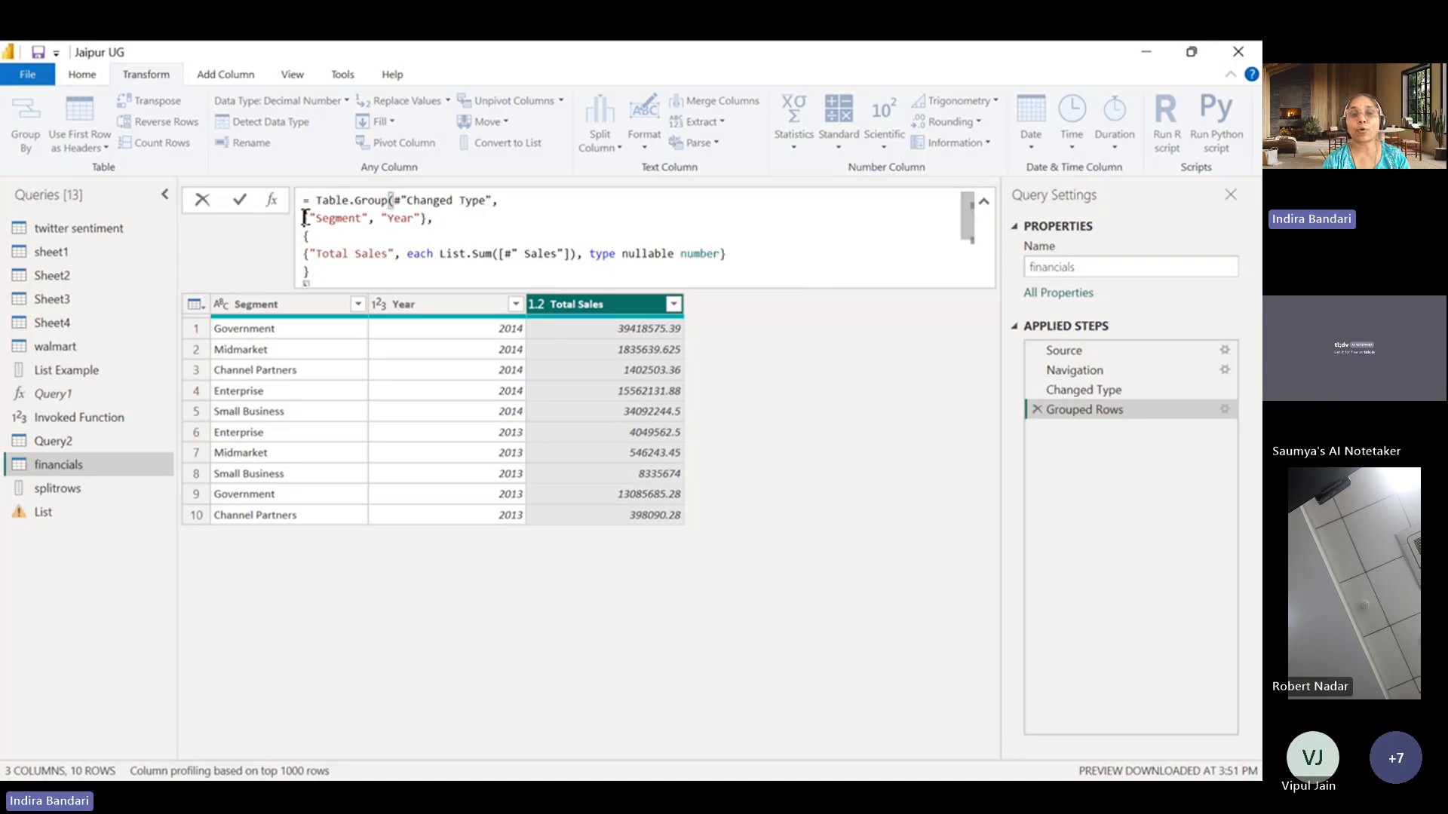
drag(306, 218, 421, 218)
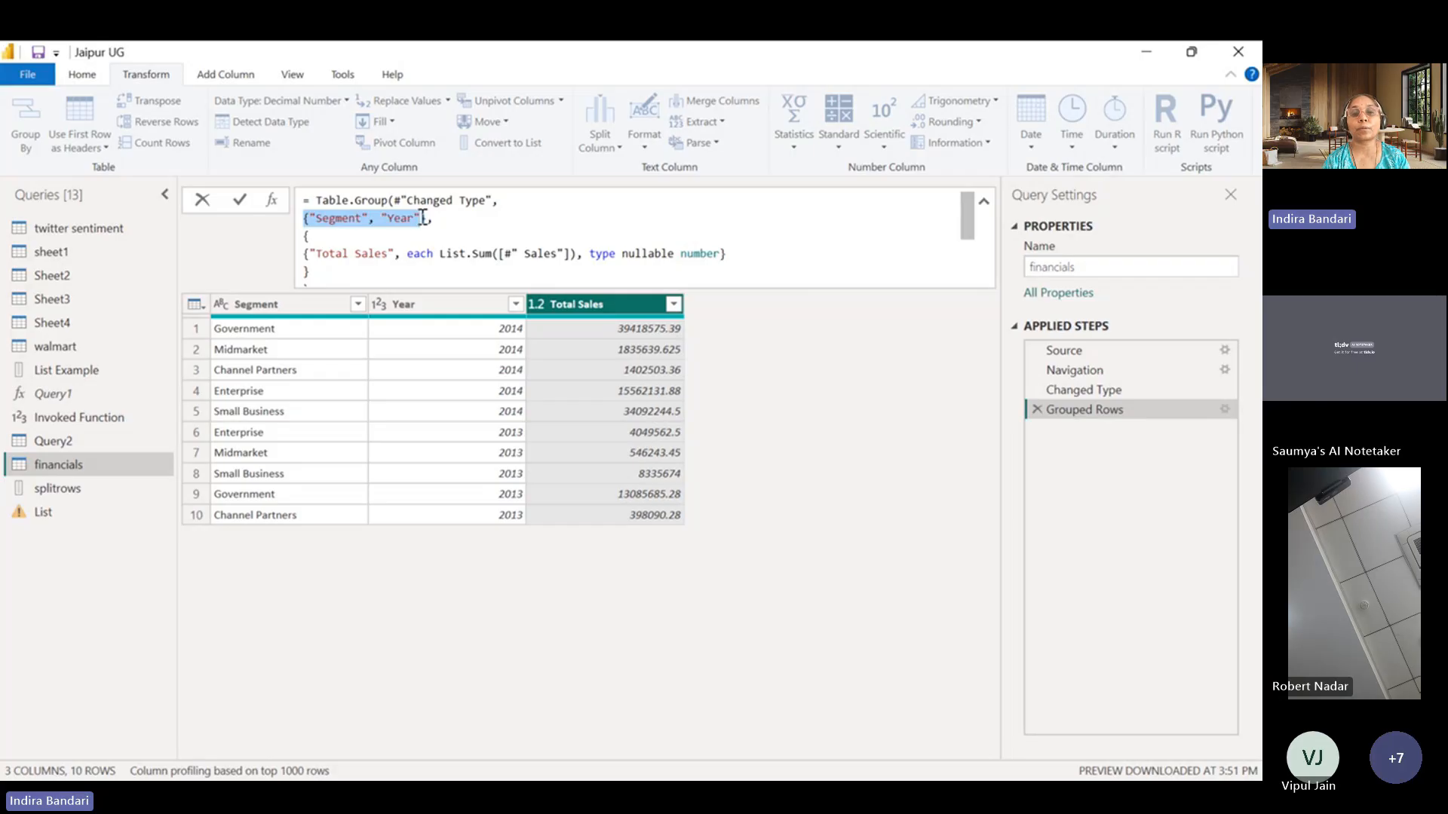
click(479, 253)
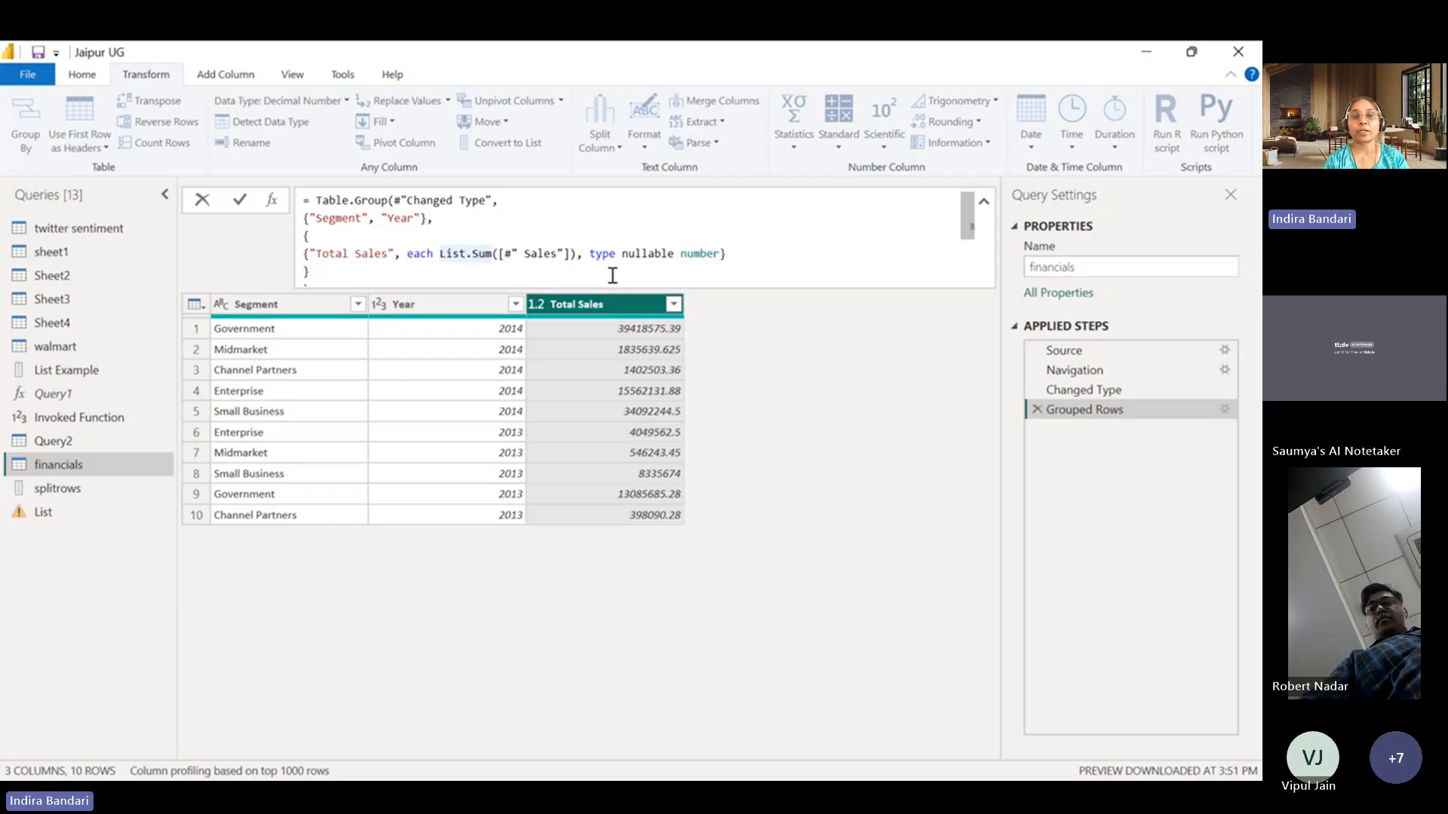
click(306, 257)
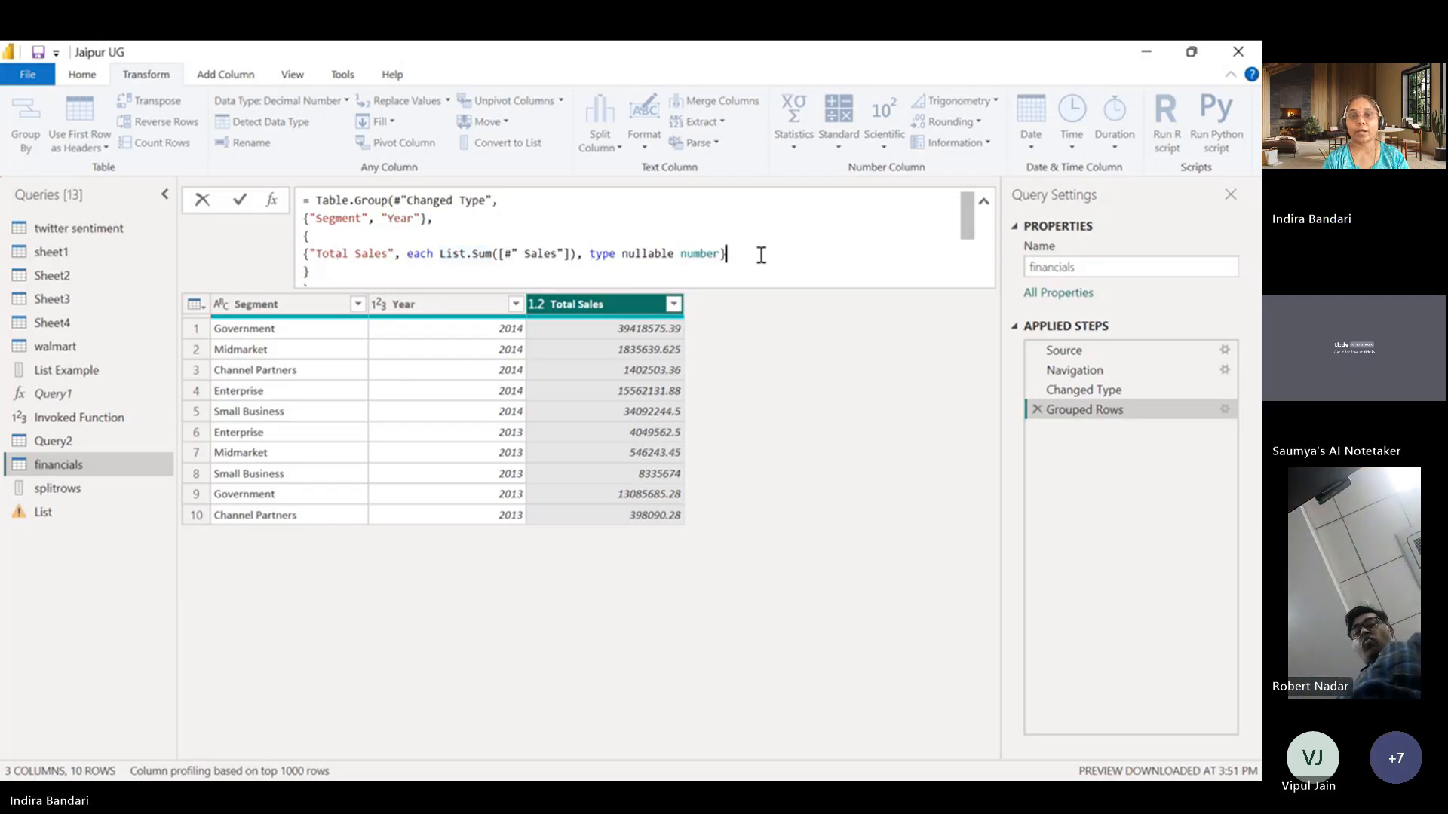
drag(757, 253, 312, 276)
click(311, 275)
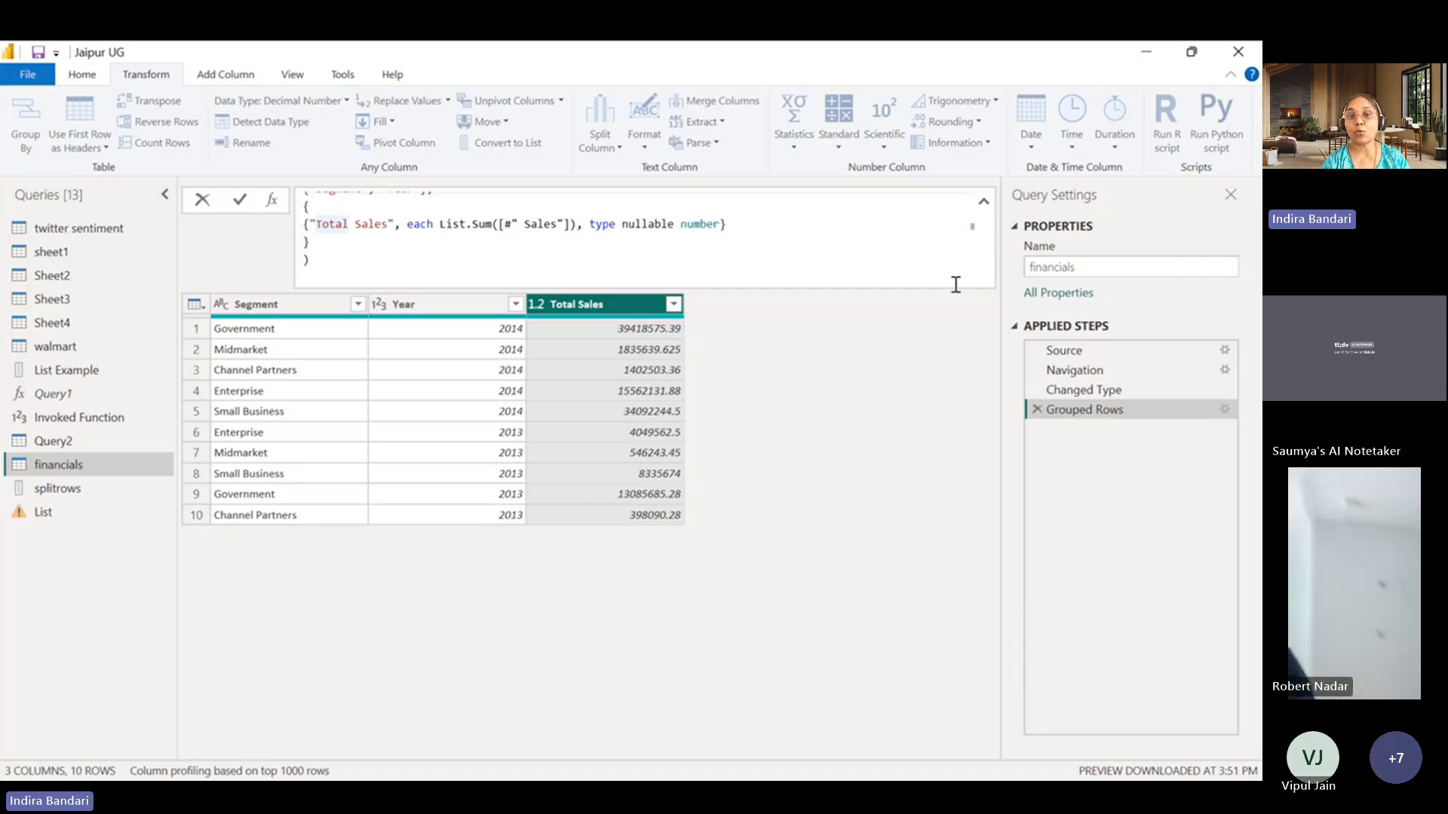
click(882, 221)
scroll(964, 219, up, 1)
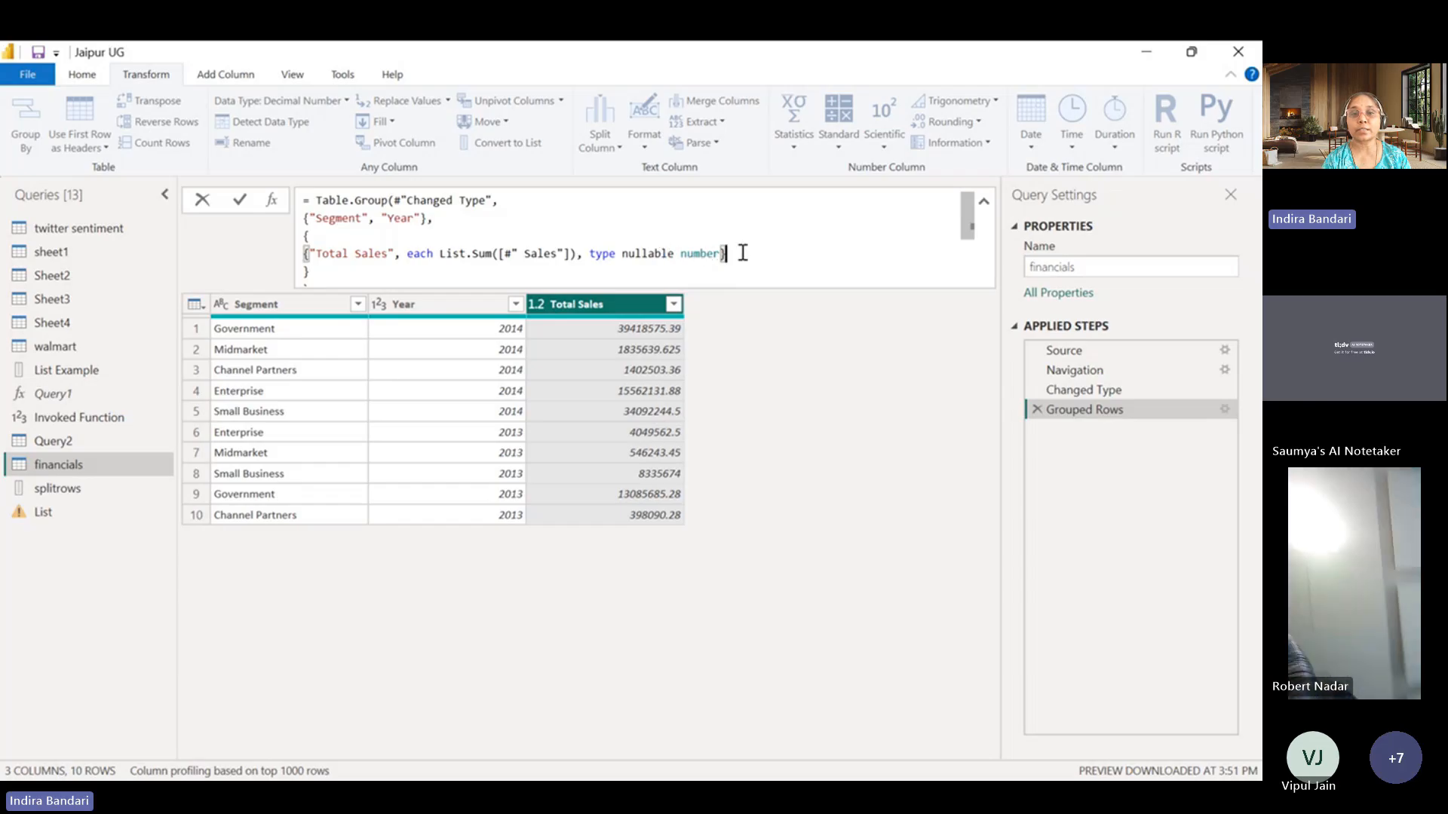
Duplicate the Total Sales aggregation entry on the line below it, separate the two entries with a comma and apply the formula.
drag(742, 252, 300, 262)
key(ctrl+c)
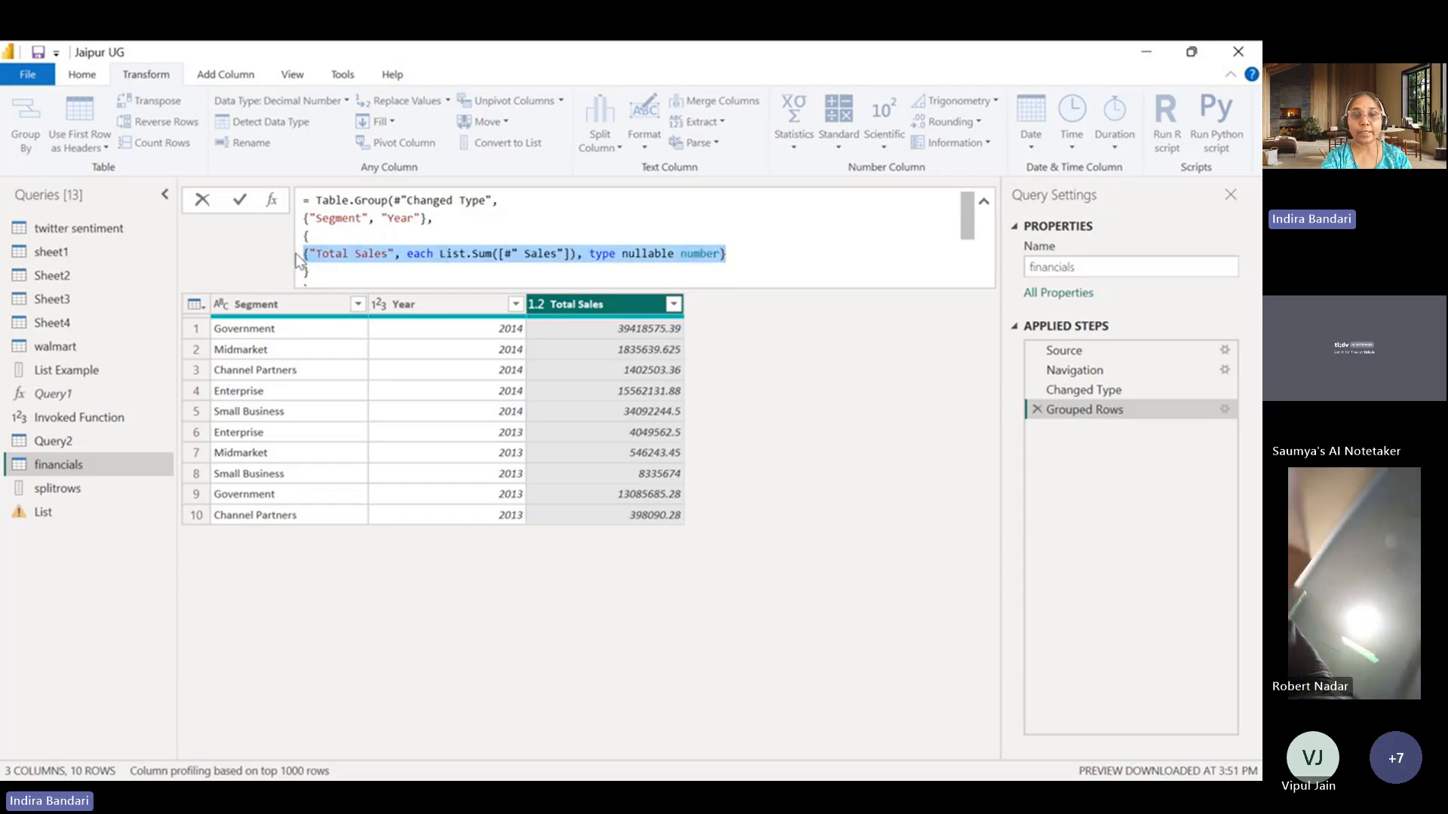
click(742, 257)
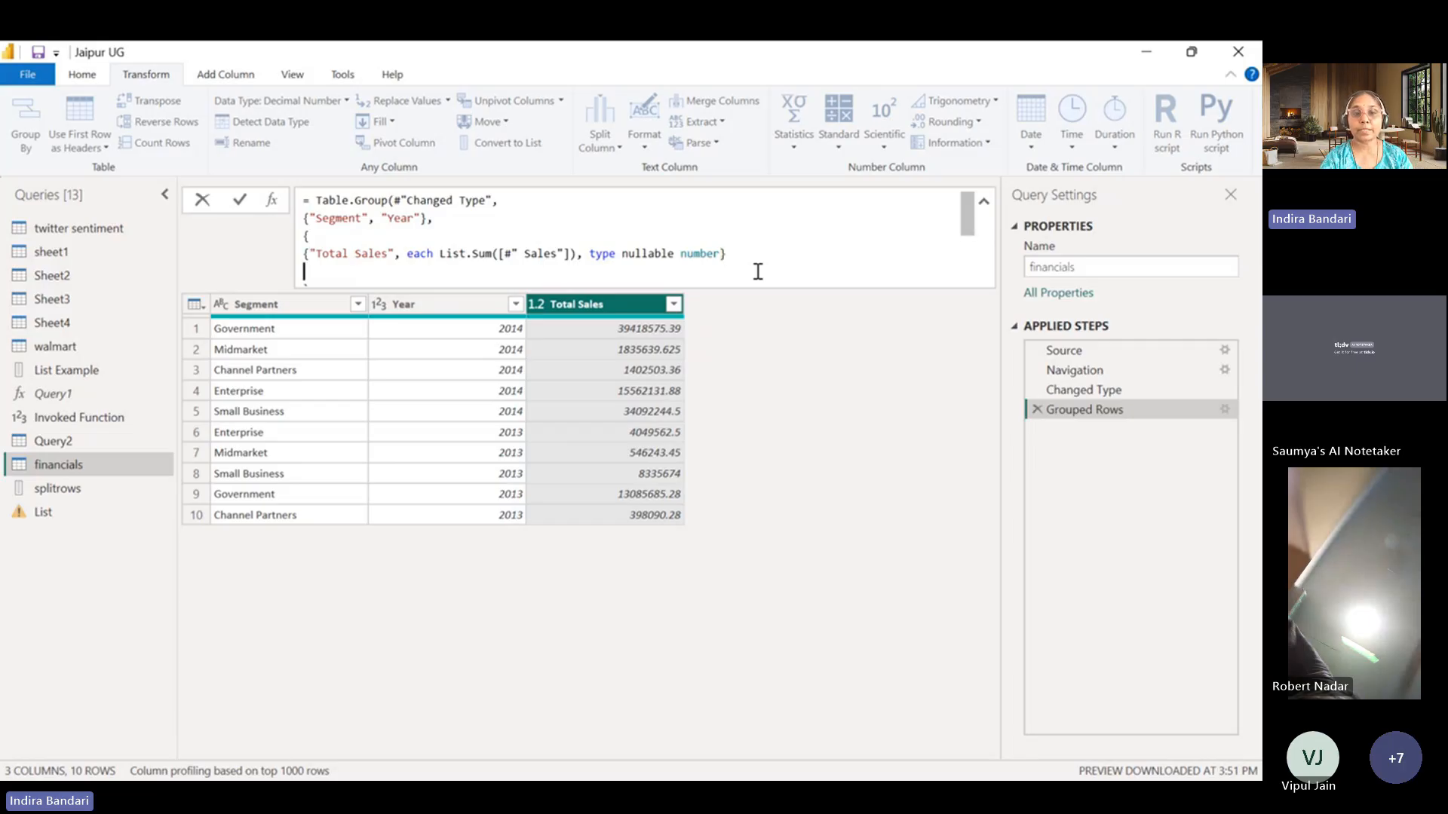
key(ctrl+v)
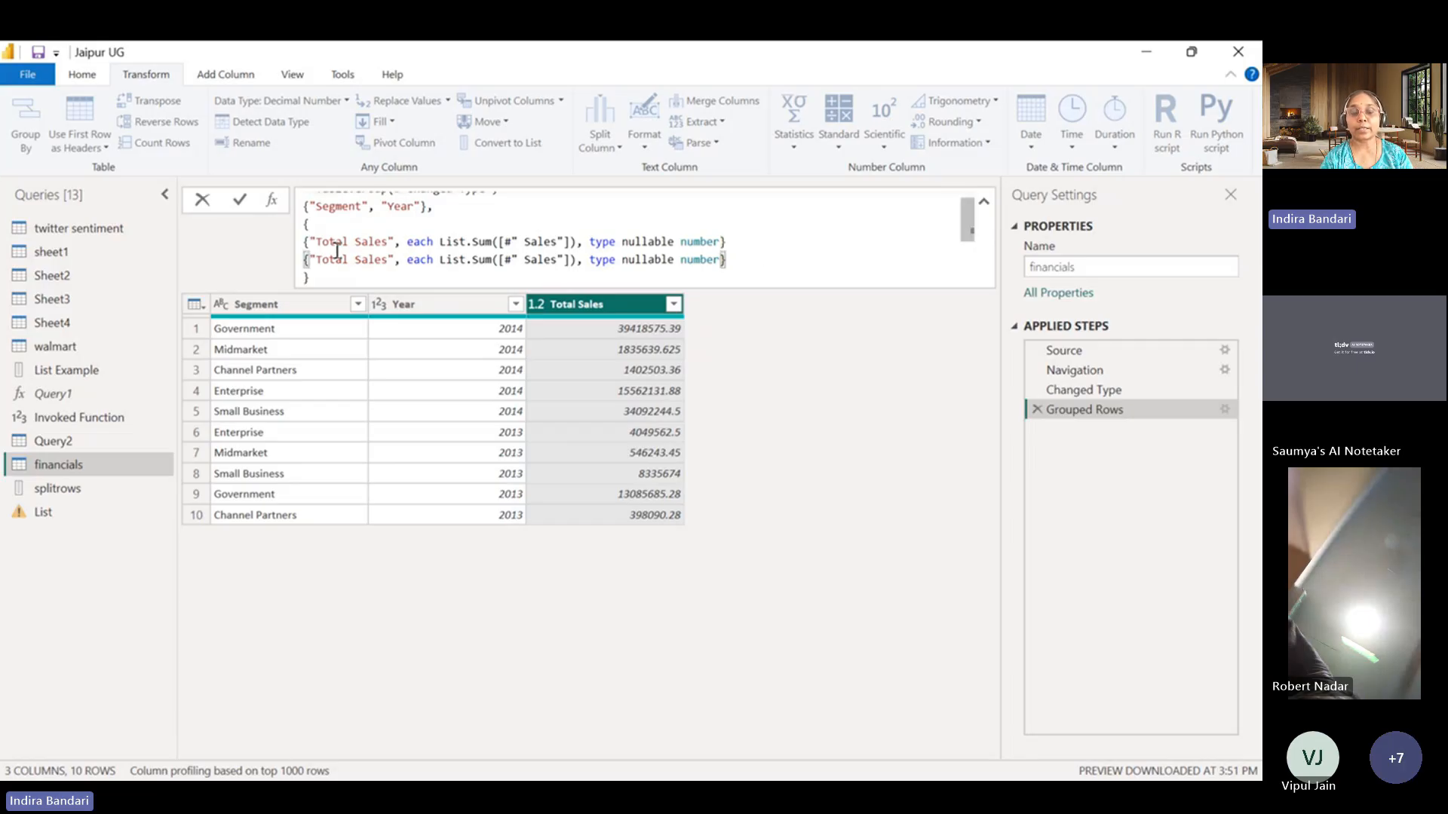
click(742, 242)
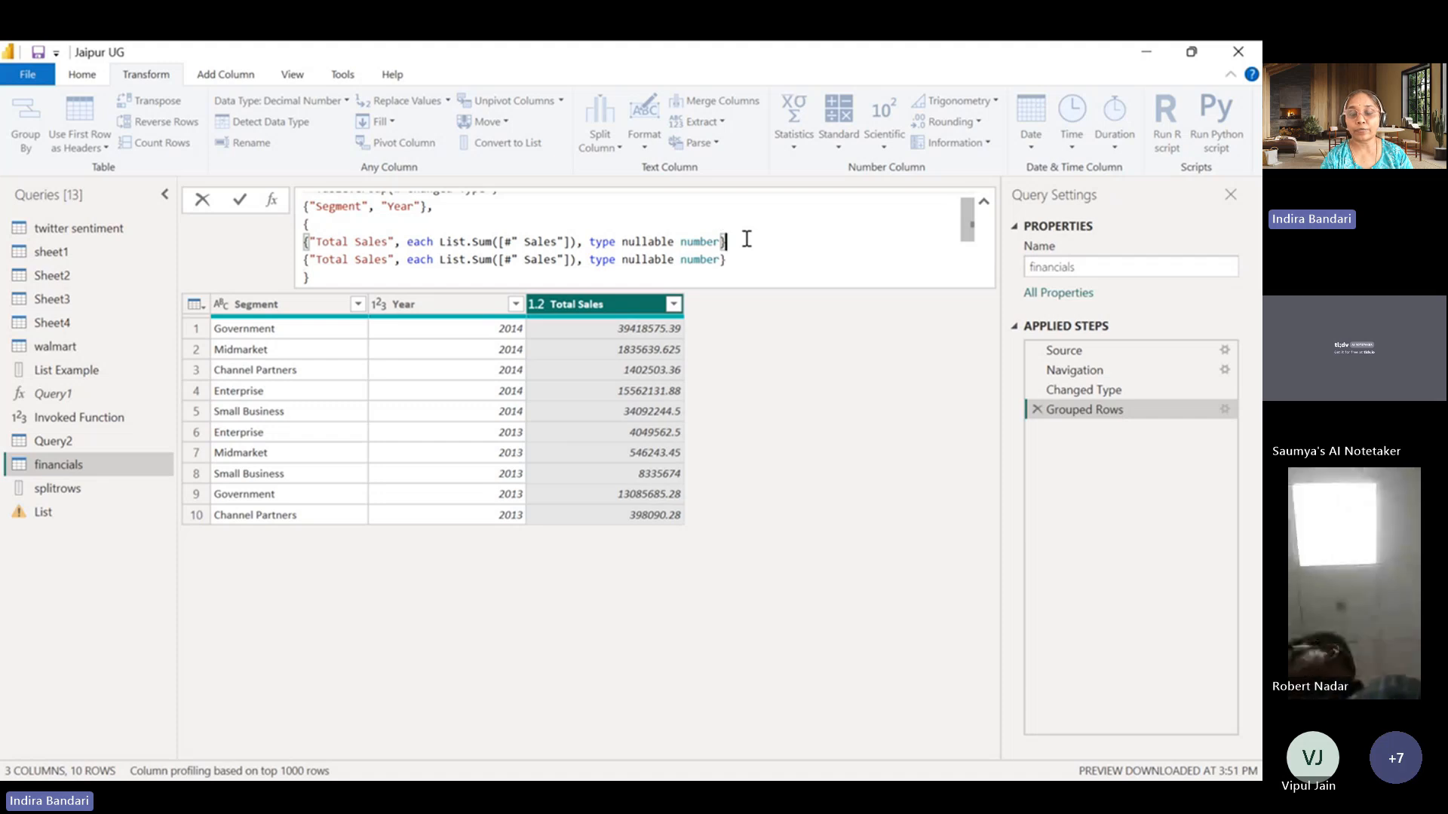
text(,)
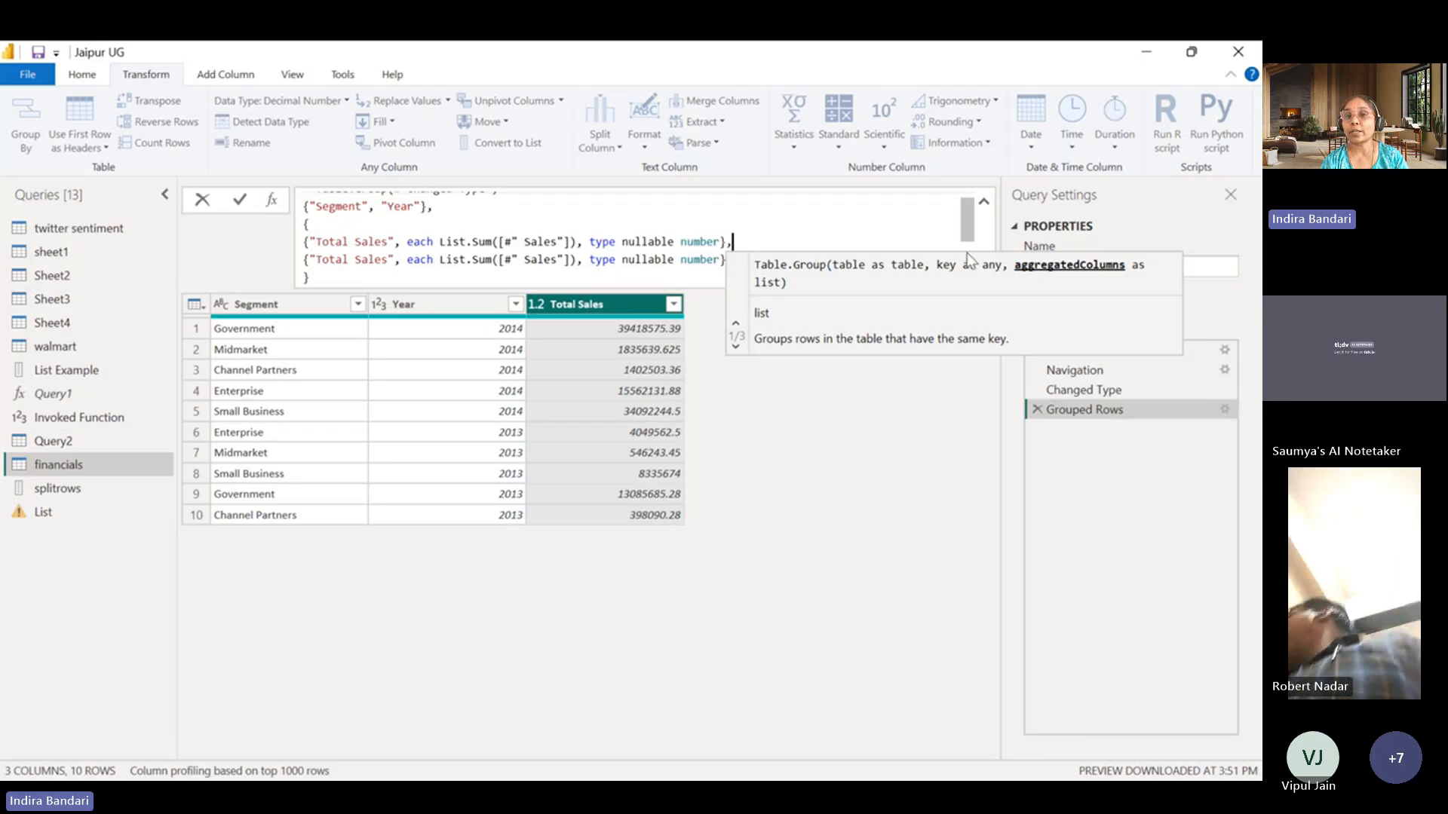
click(709, 178)
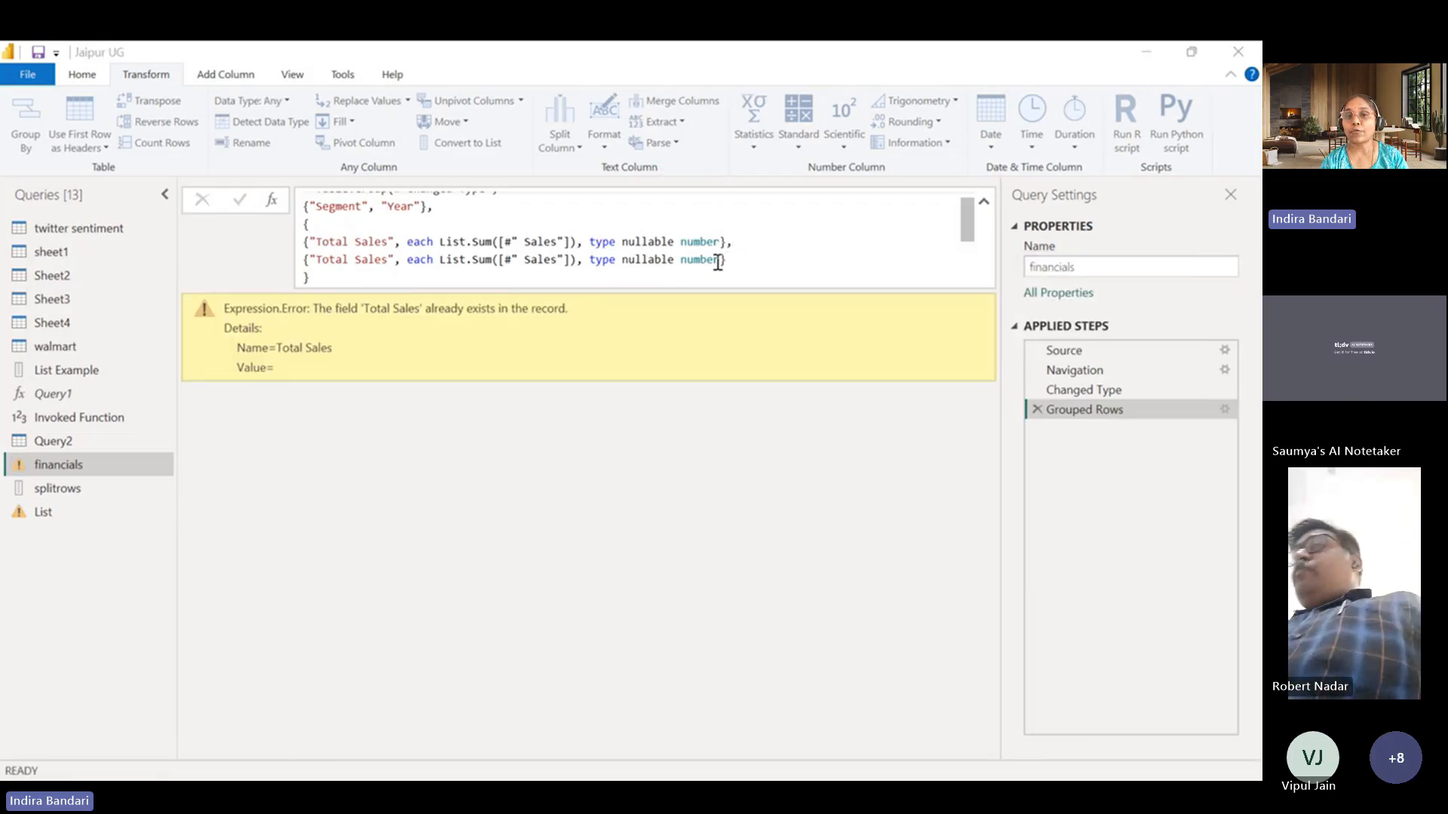
Rename the second aggregation entry in the formula to Countries and apply the formula.
click(736, 242)
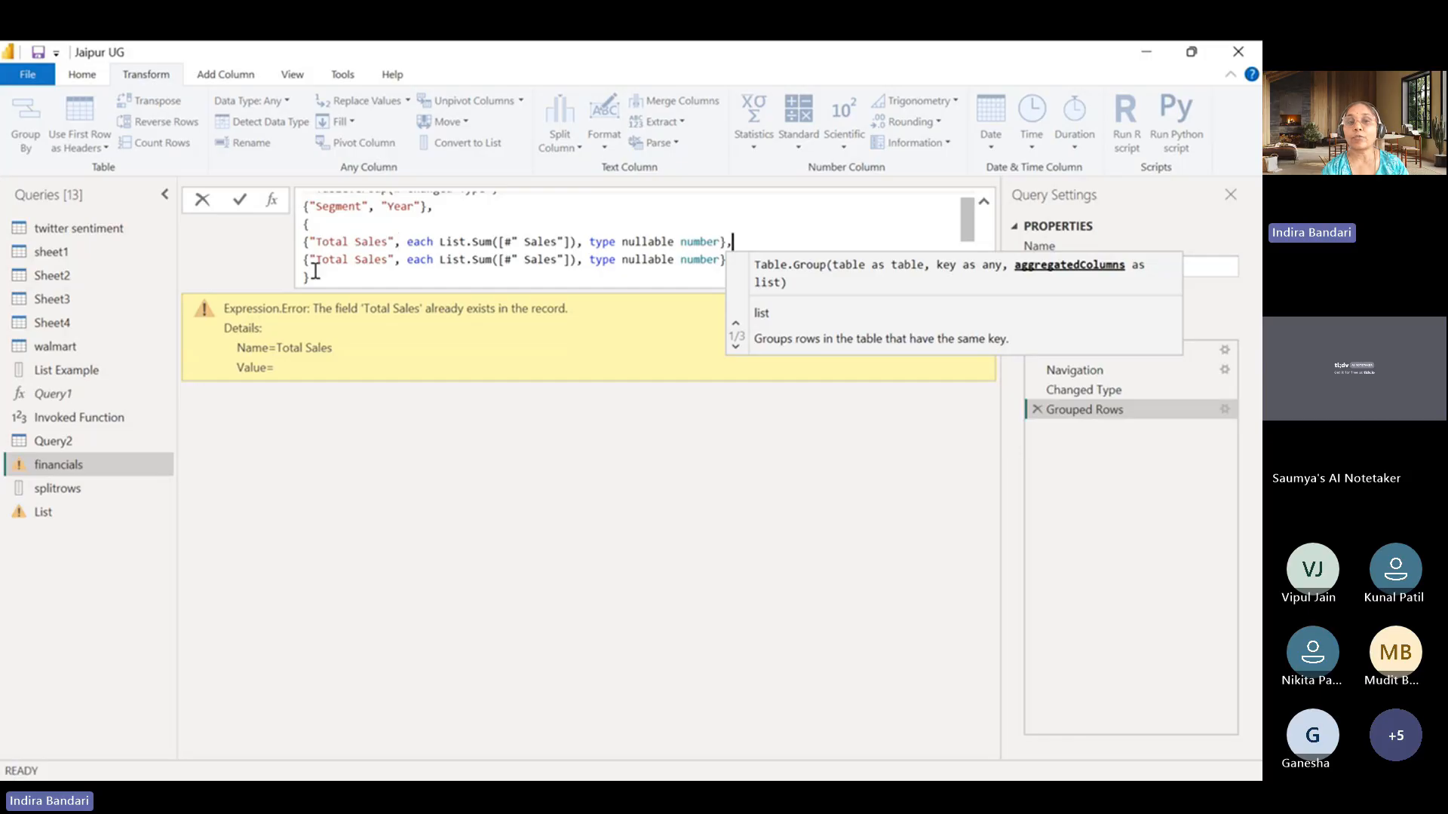
drag(318, 260, 388, 262)
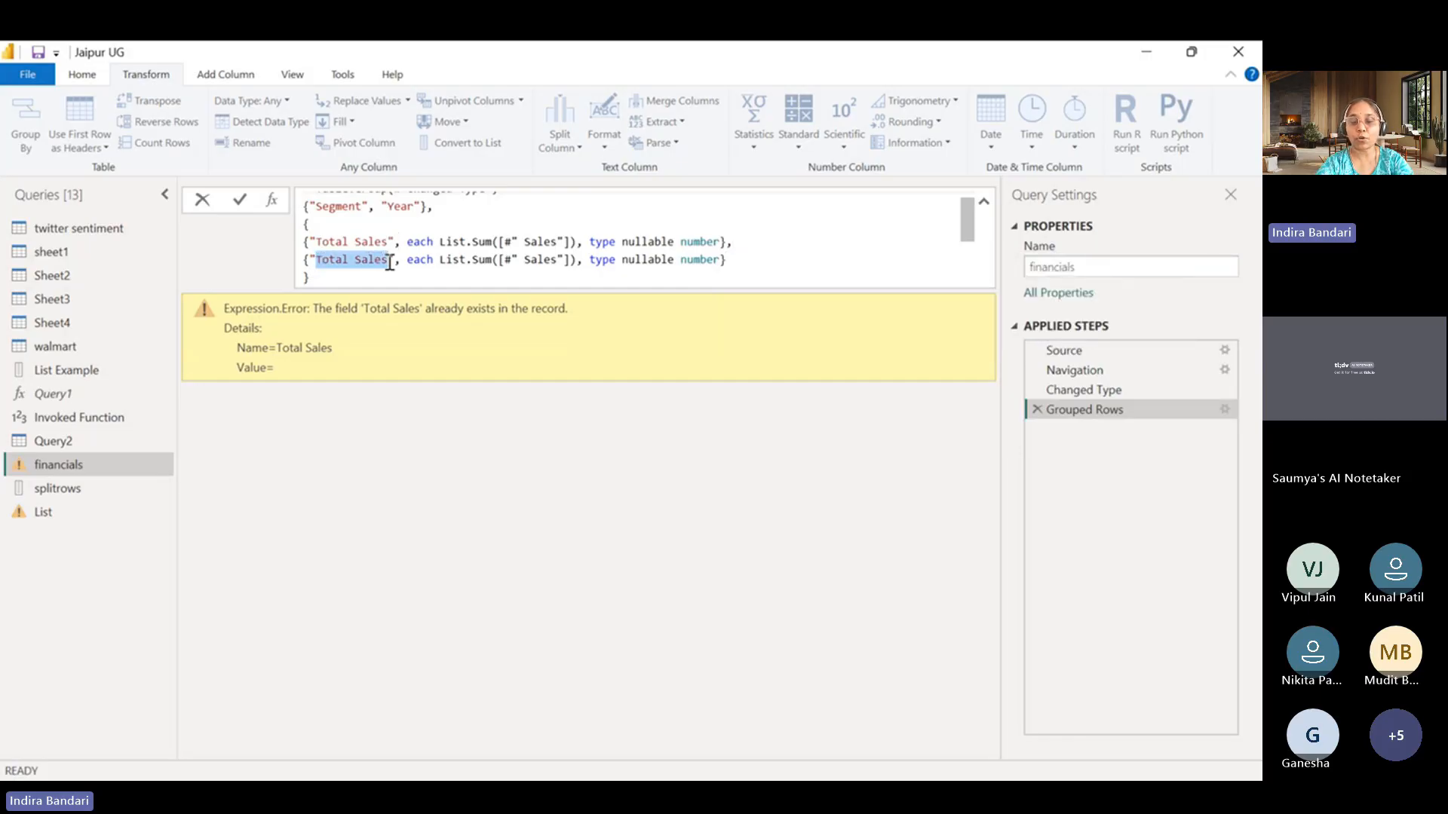
text(Countries)
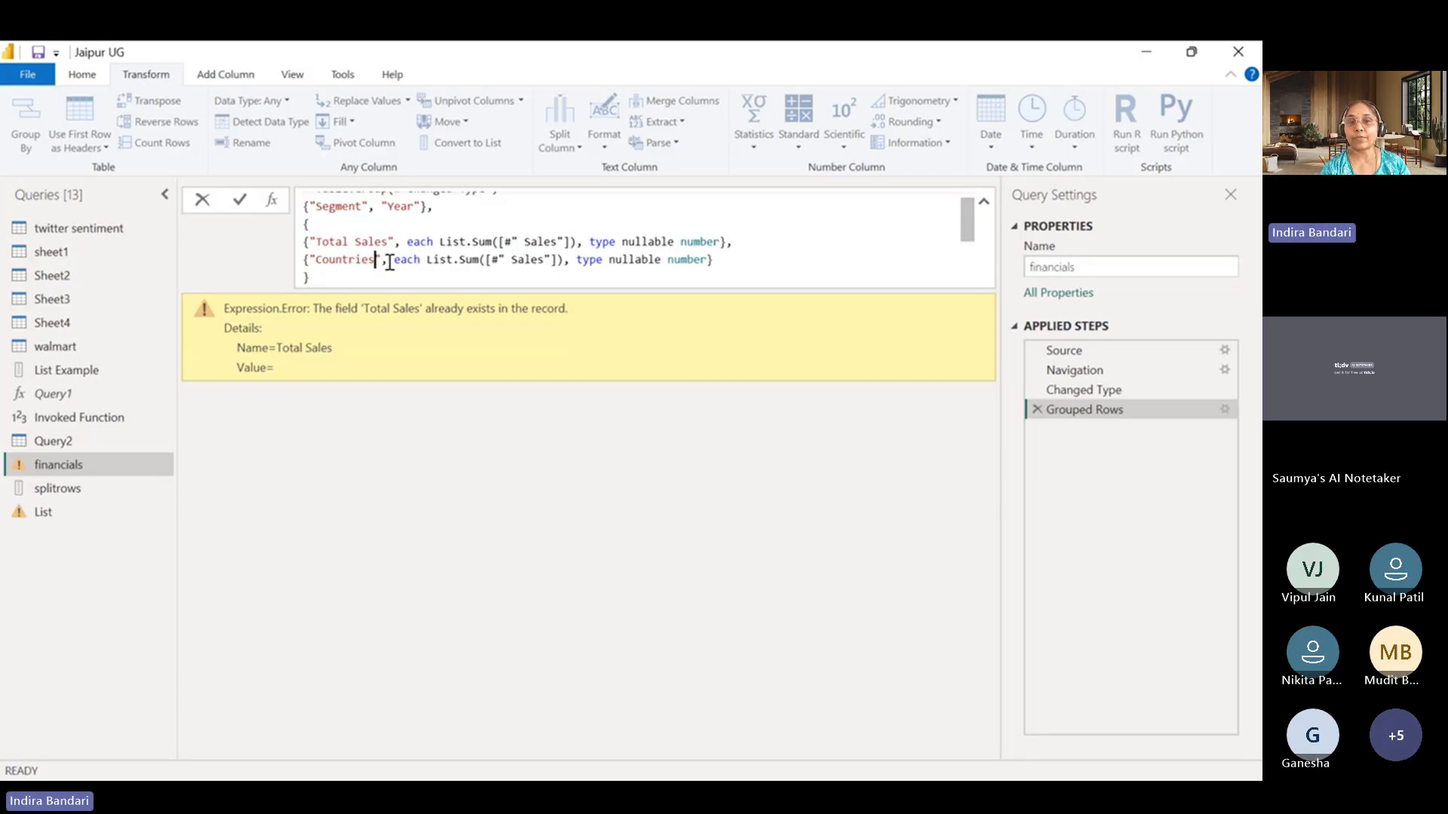
click(734, 261)
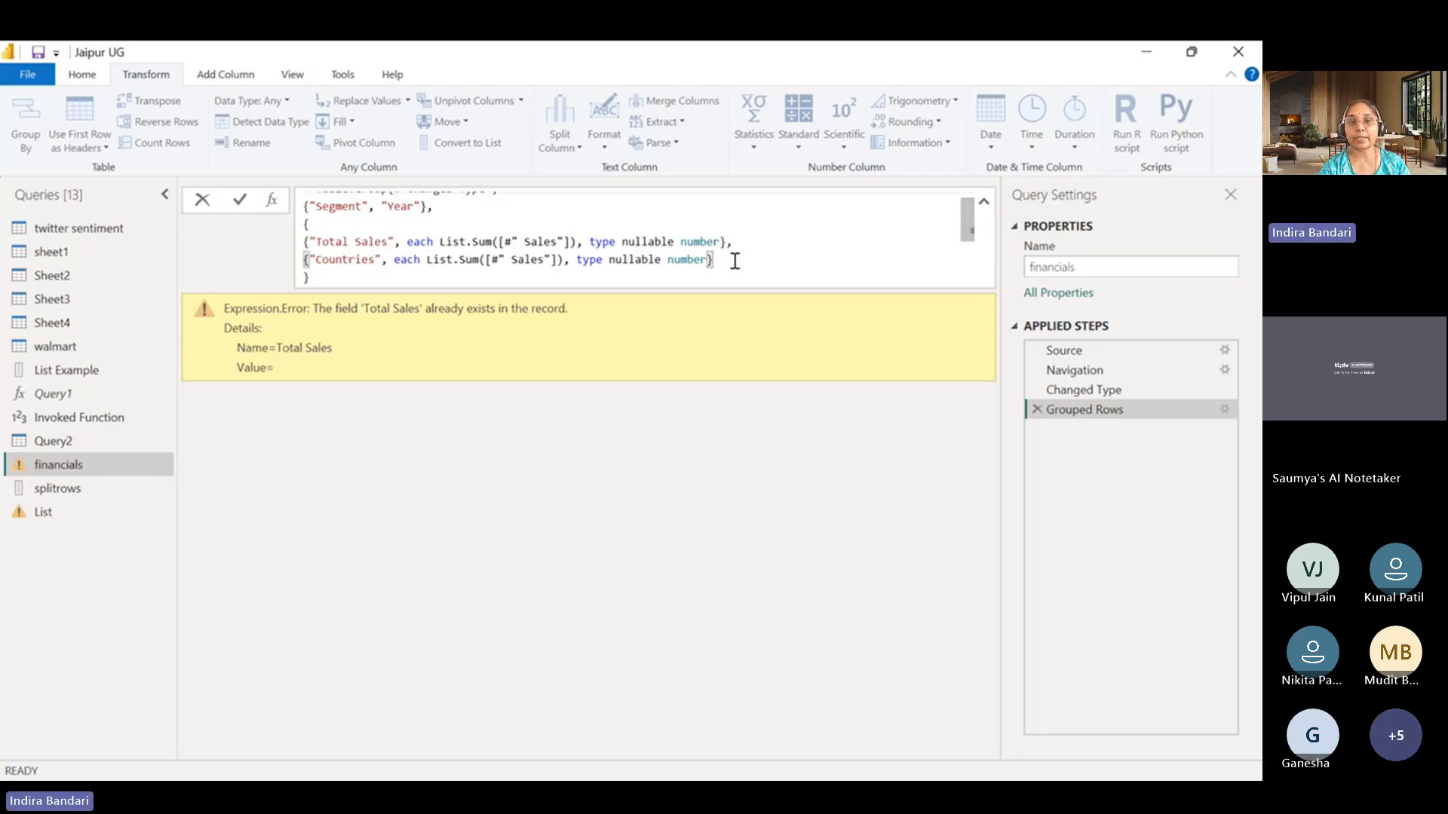
key(Return)
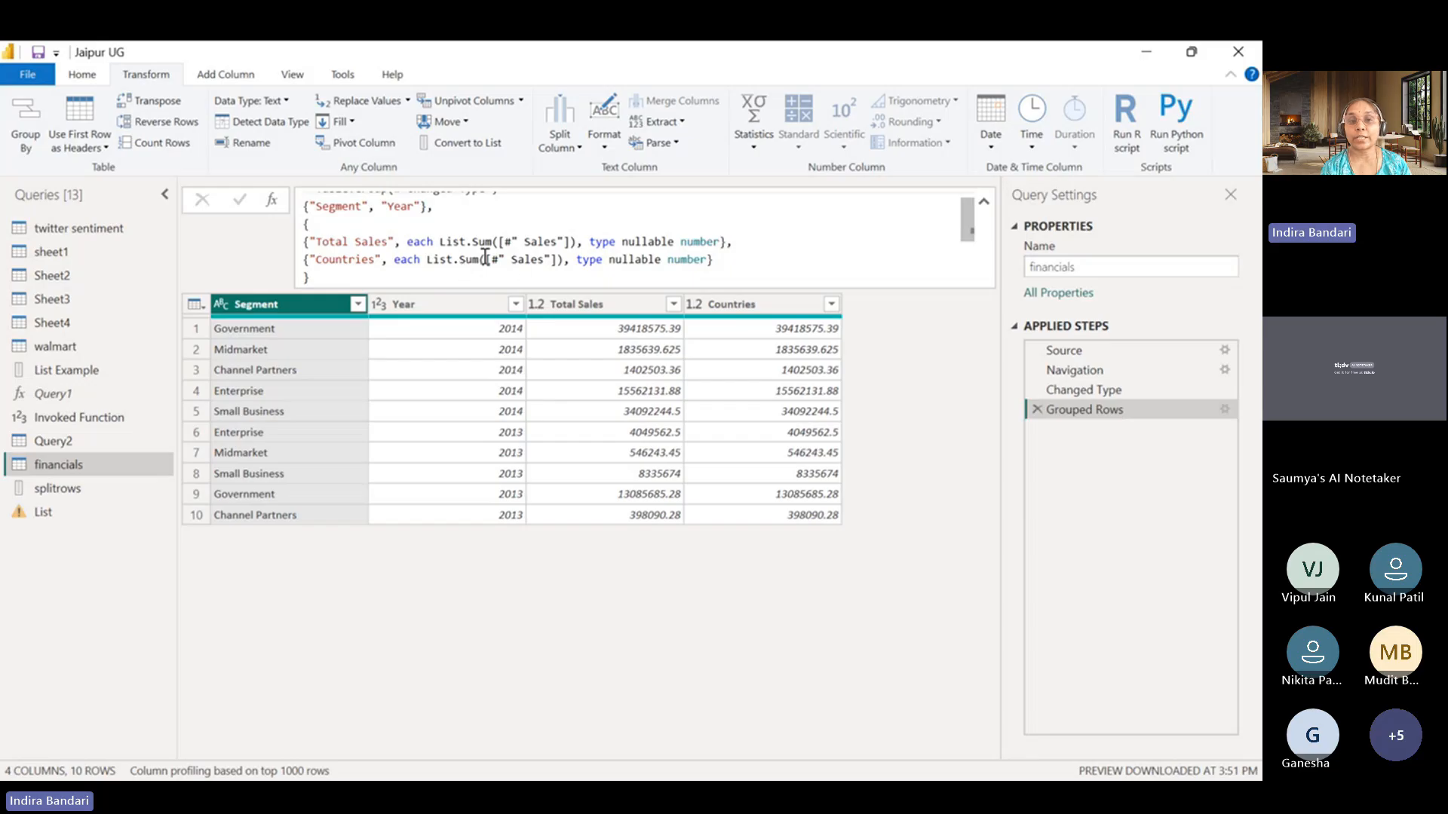
Change the Countries aggregation entry to List.Combine on the Country column with the result type text.
drag(459, 261, 477, 264)
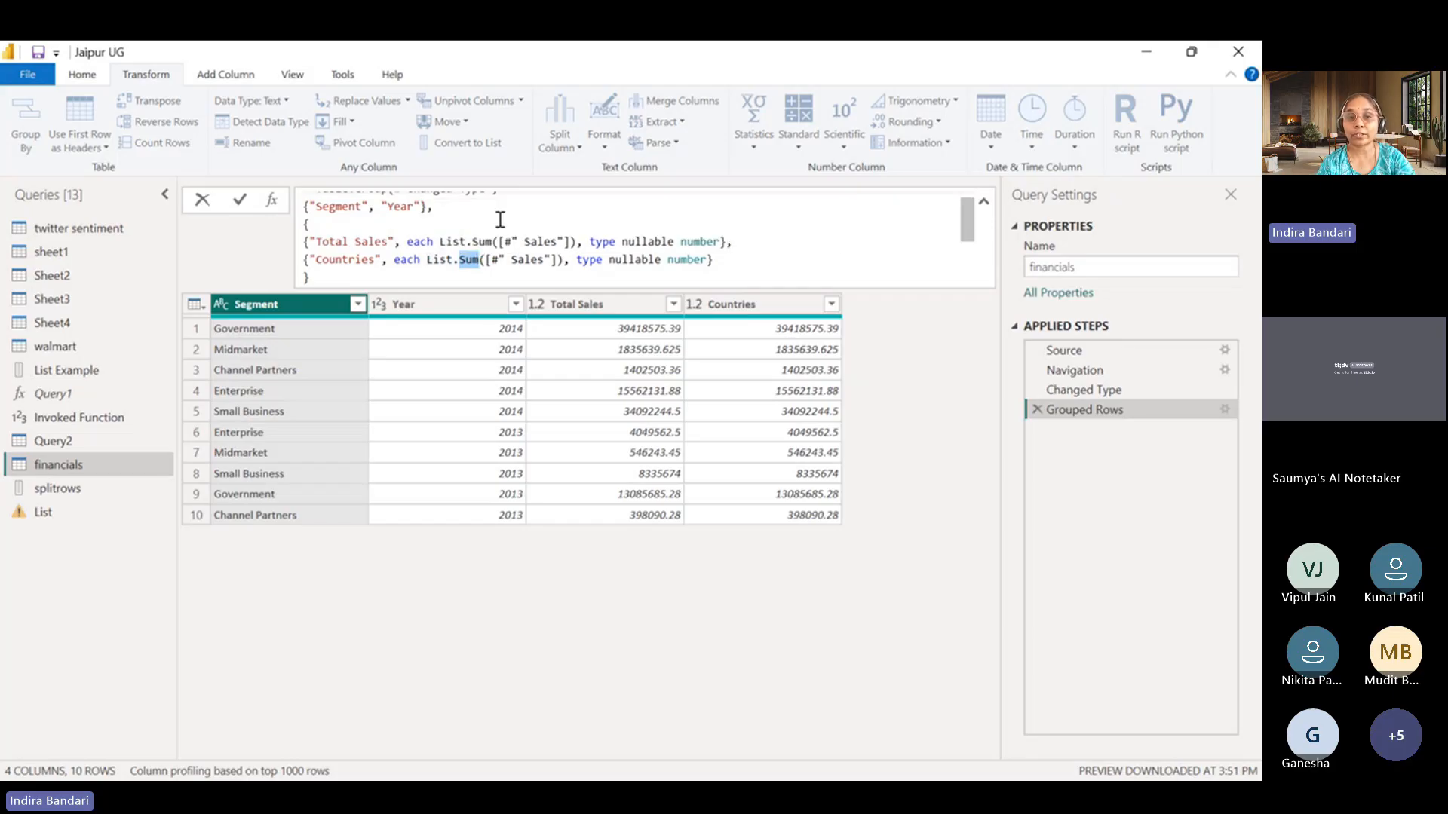
text(Combine)
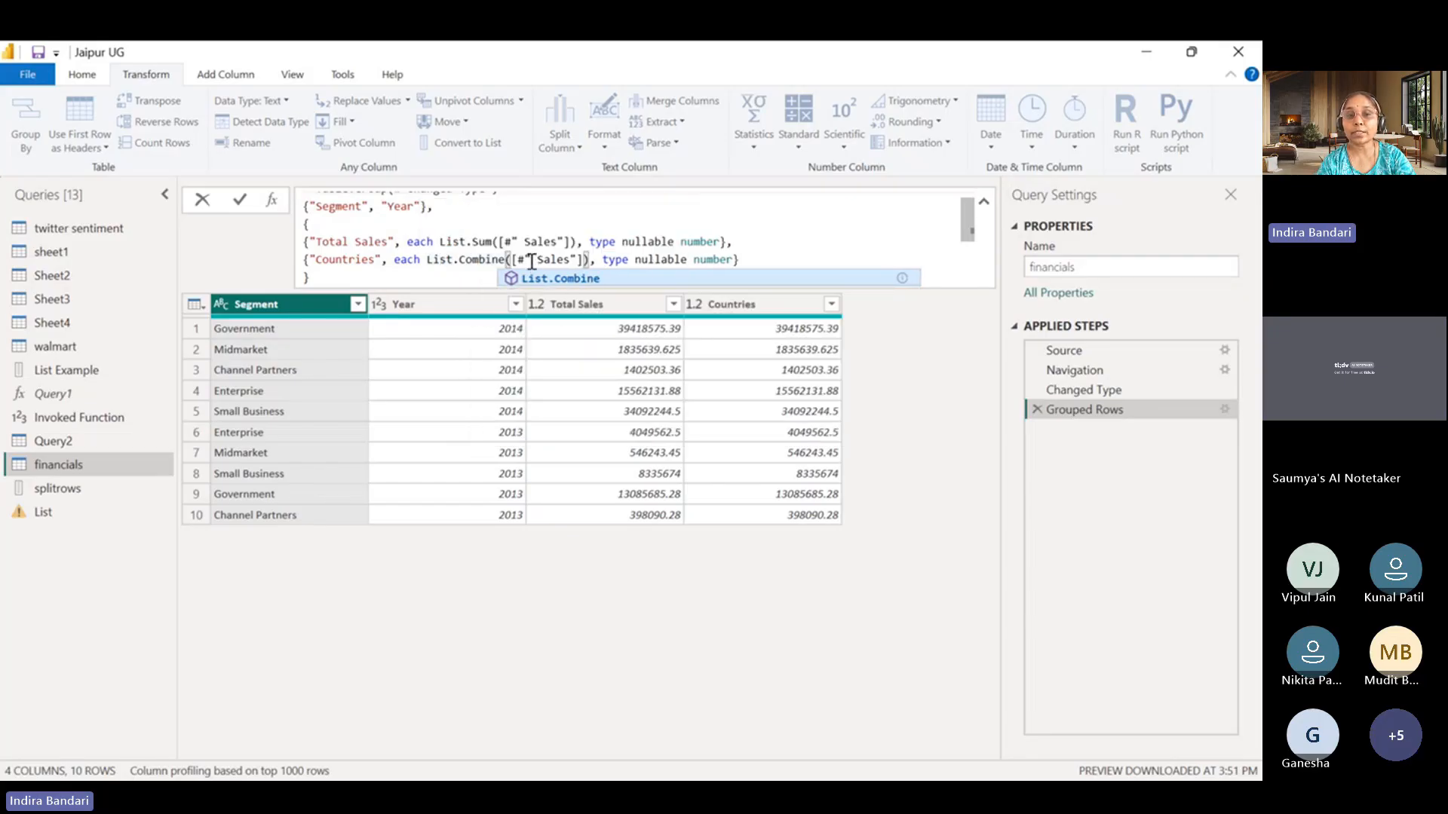
drag(531, 261, 570, 260)
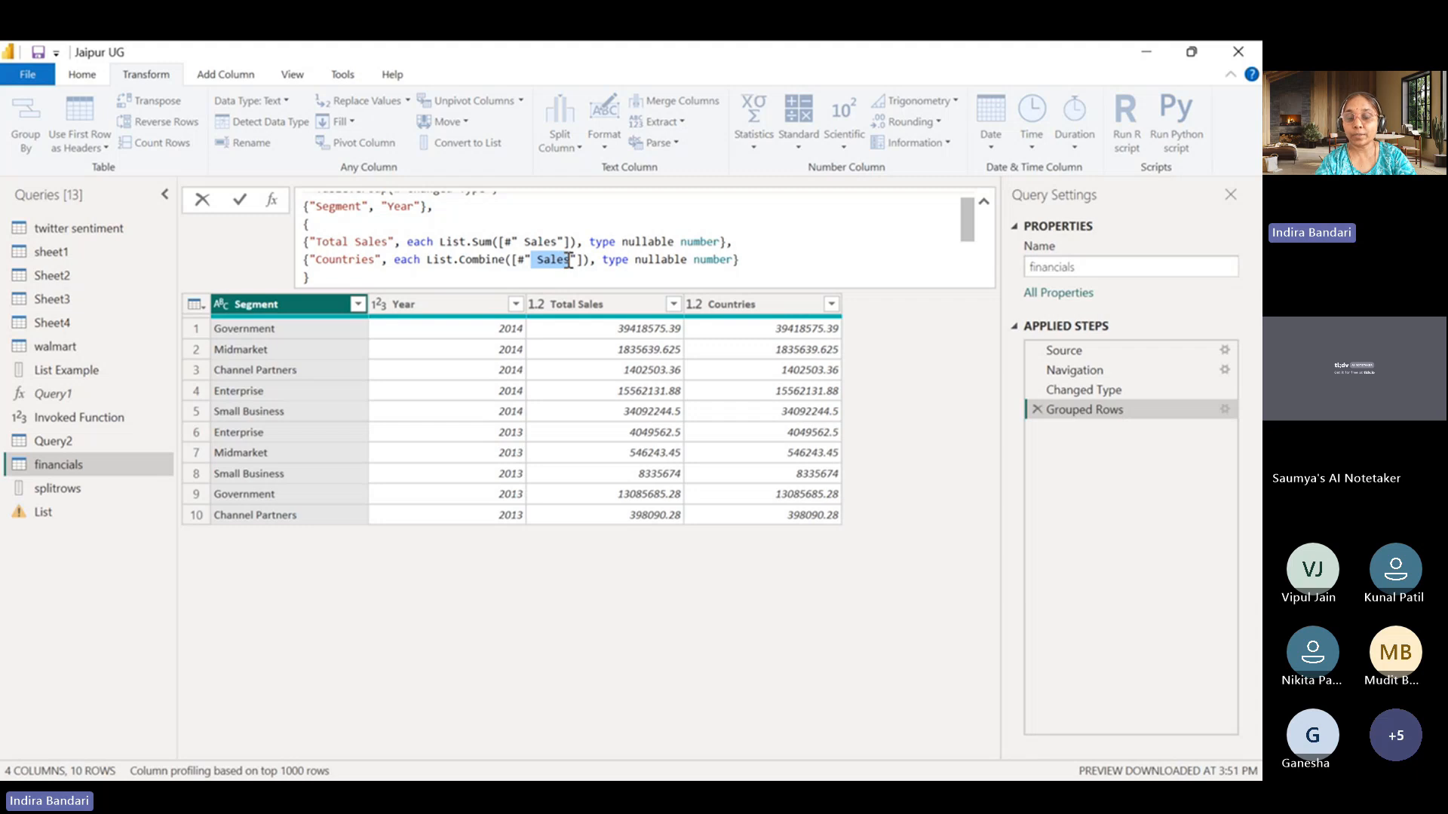
text(Country)
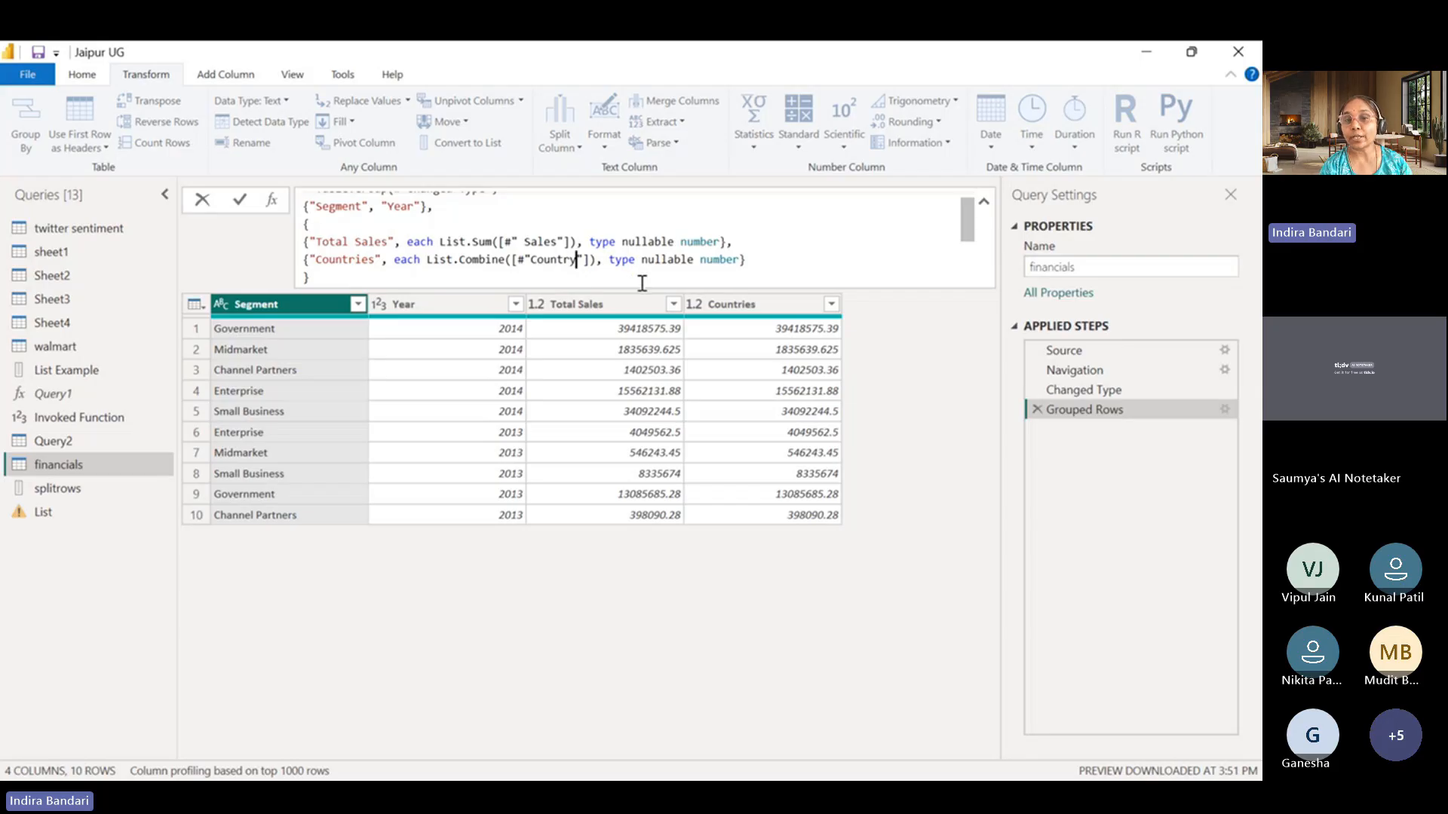
drag(641, 260, 739, 260)
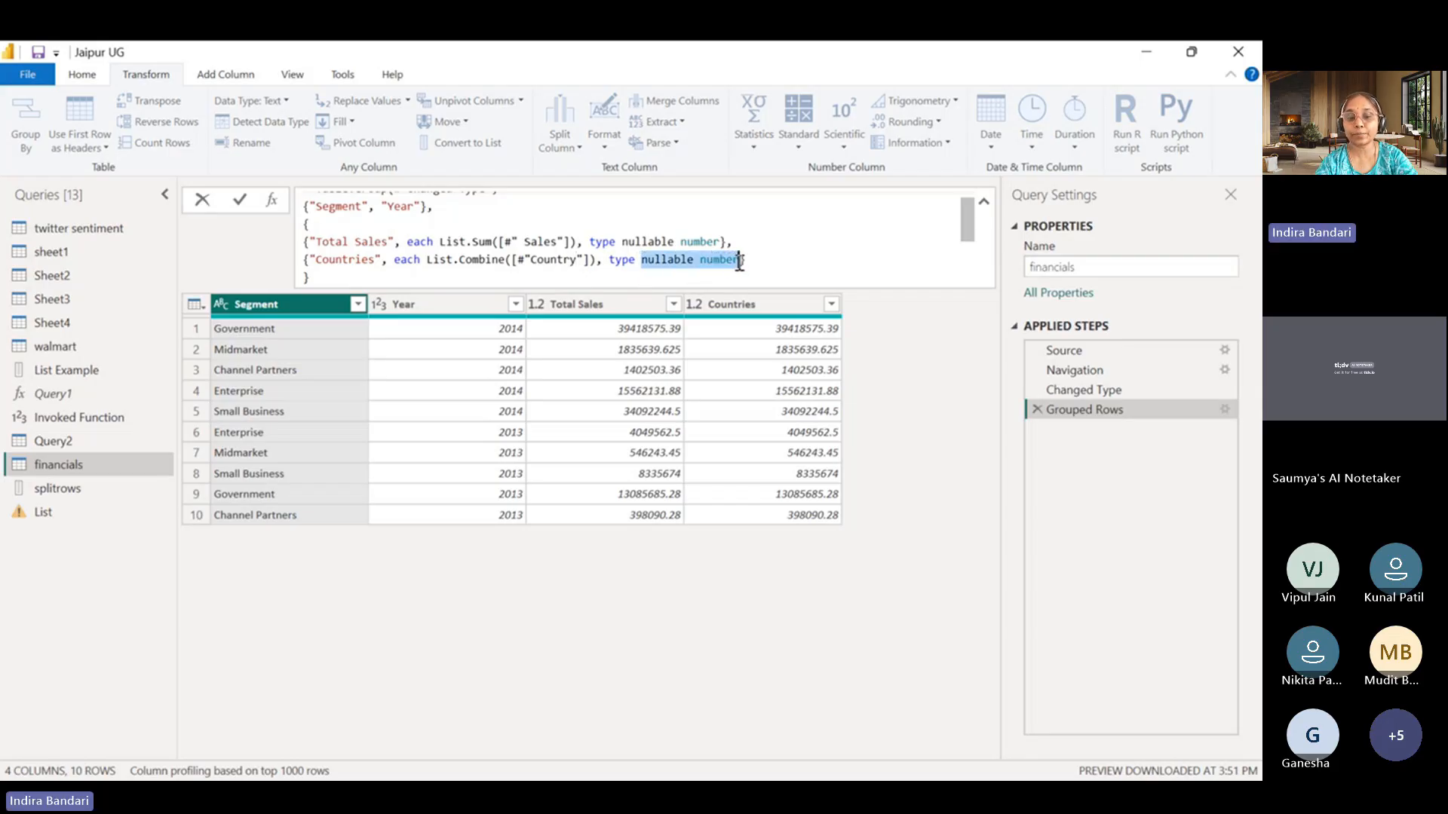
text(text)
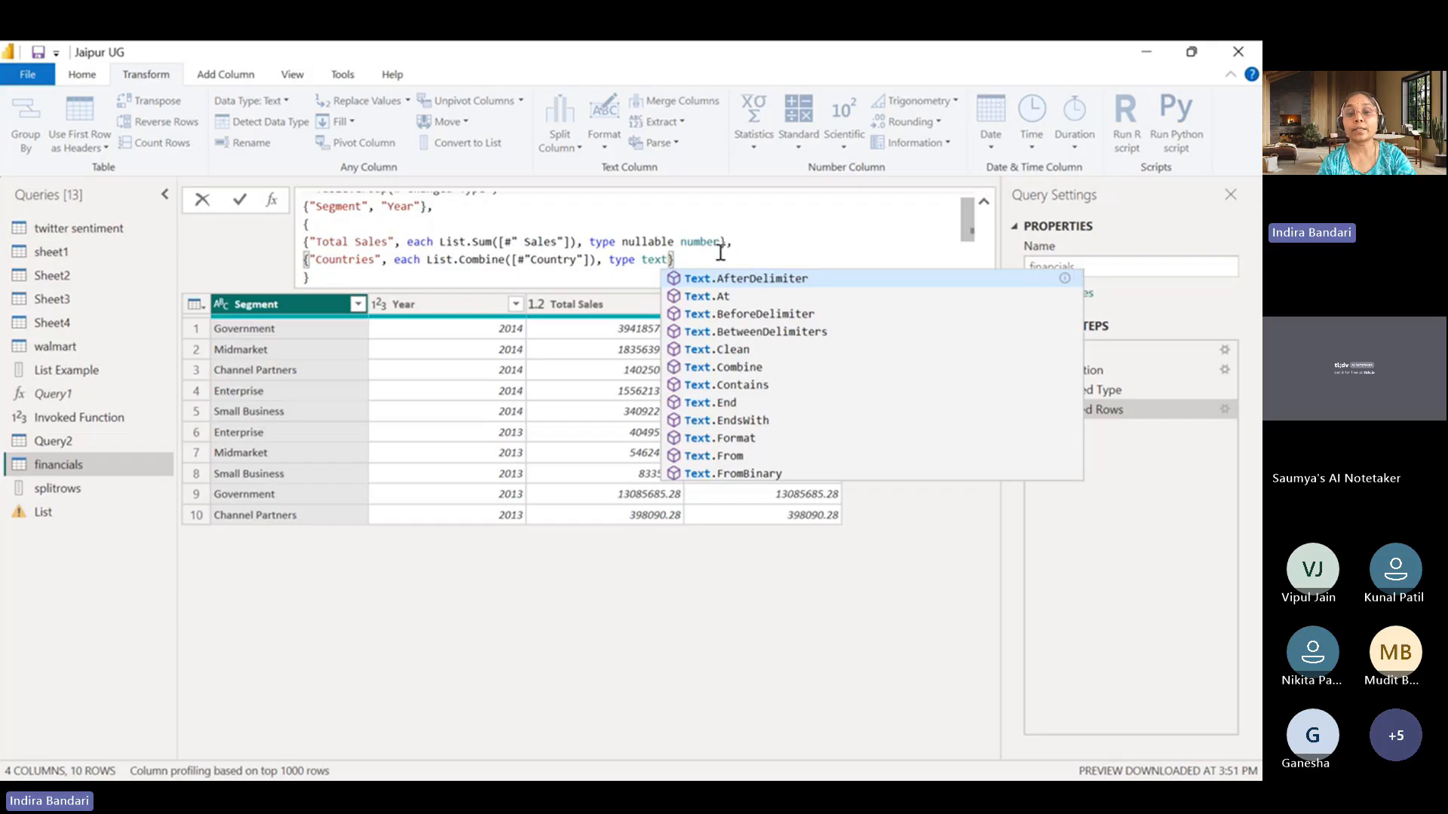
click(633, 260)
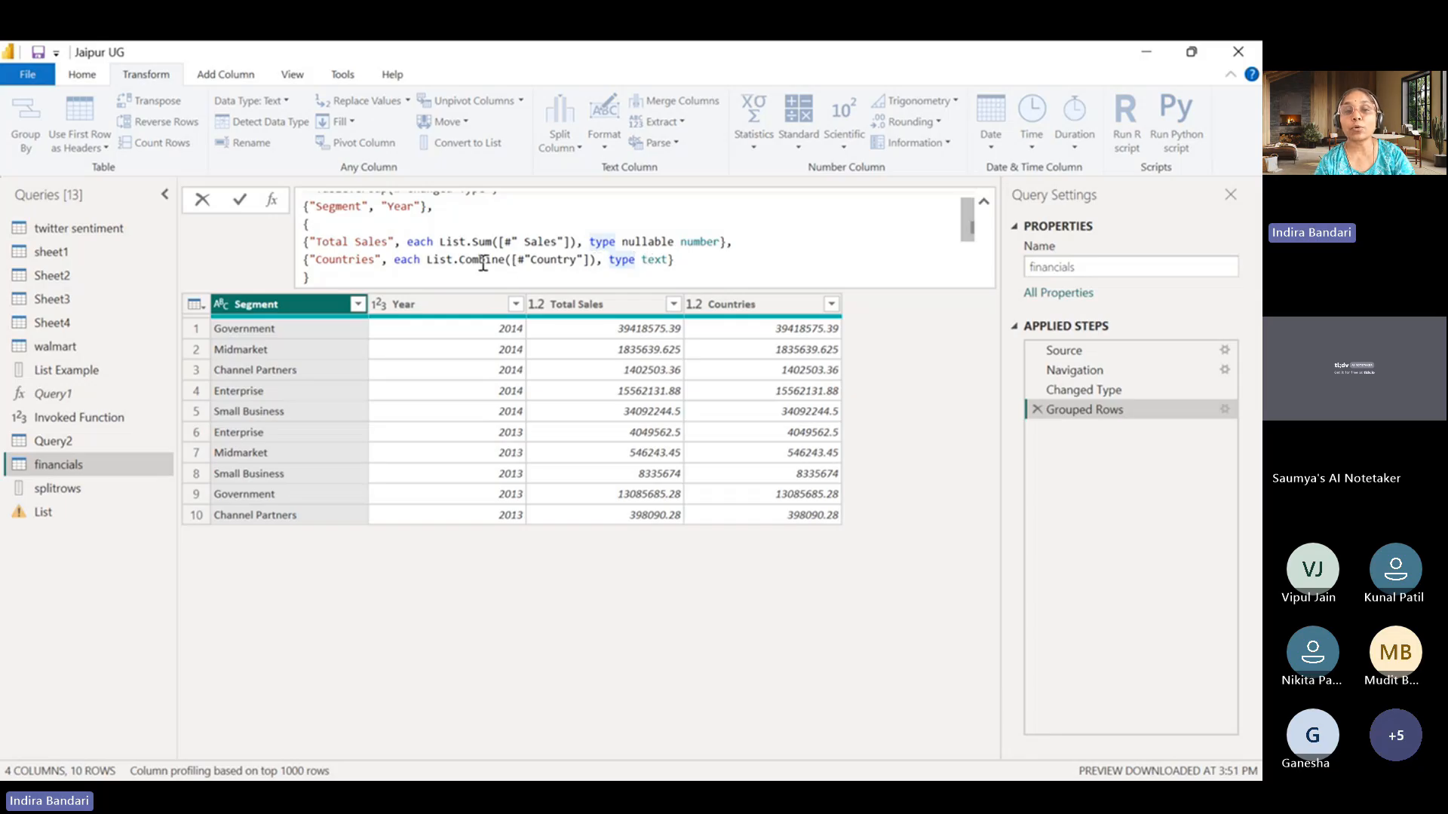
Replace List.Combine with Text.Combine in the Countries entry, apply the formula and widen the Countries column.
mouse_move(457, 261)
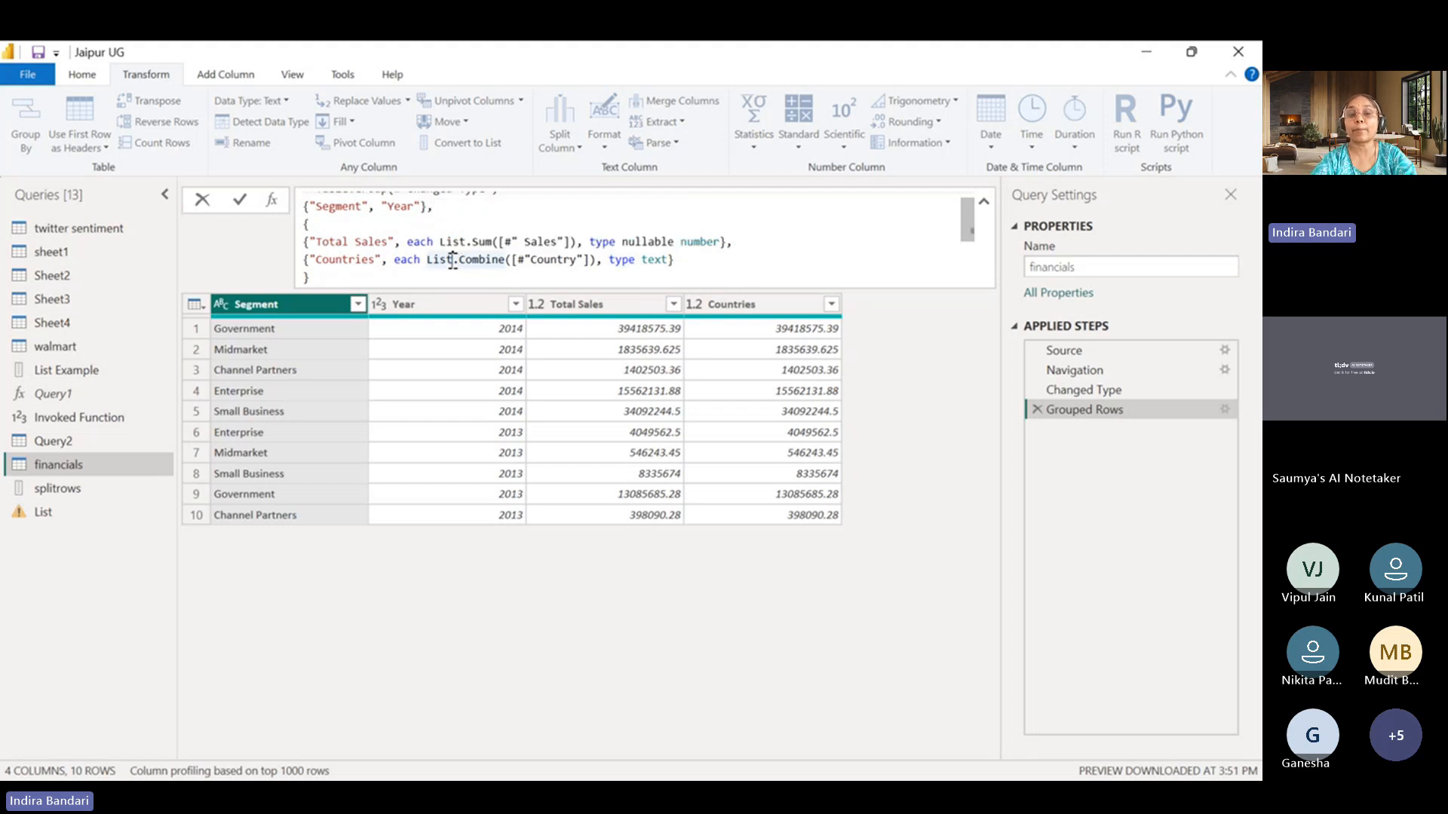
key(BackSpace)
key(BackSpace)
key(BackSpace)
key(BackSpace)
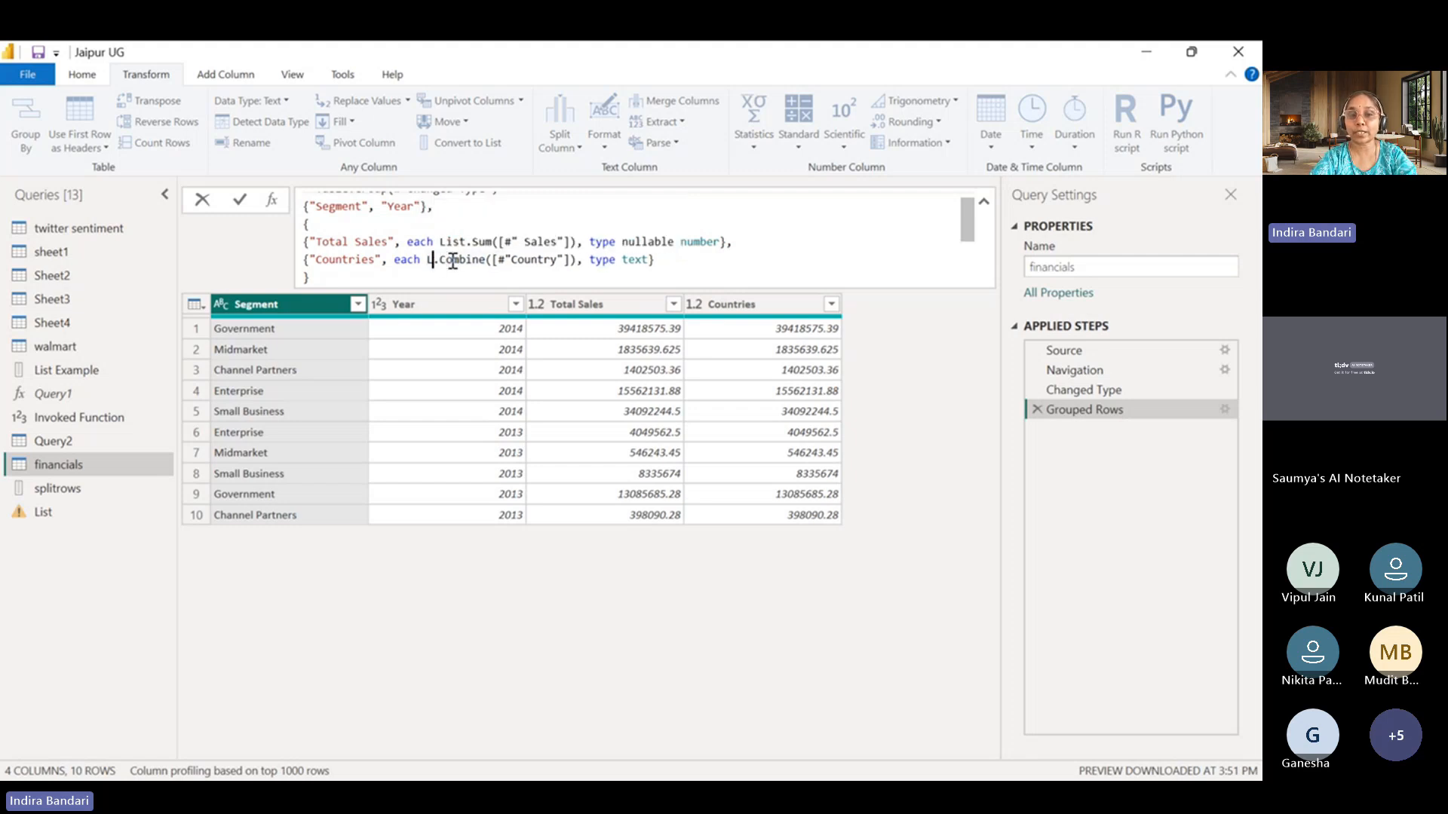
text(Text)
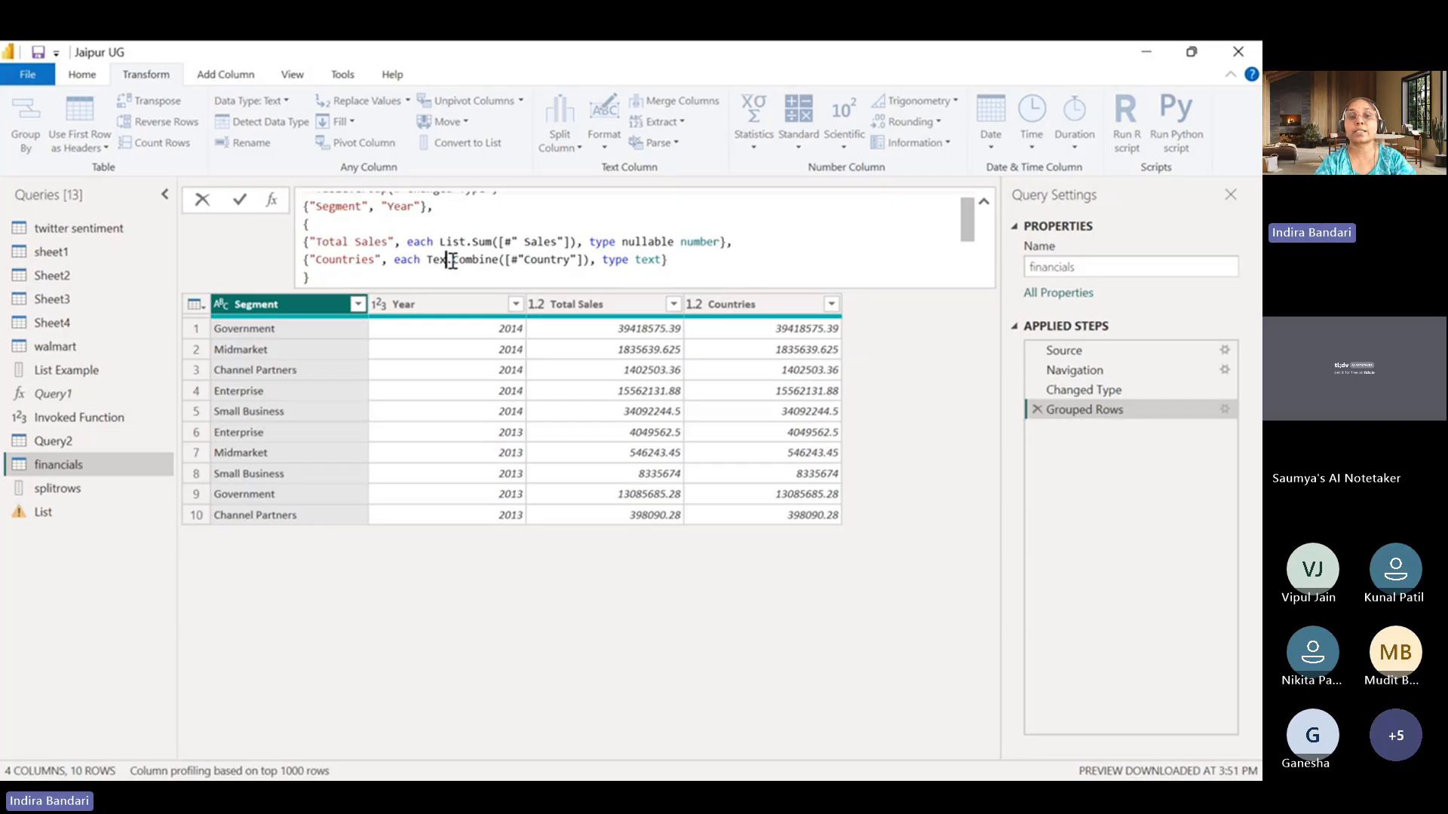
click(678, 256)
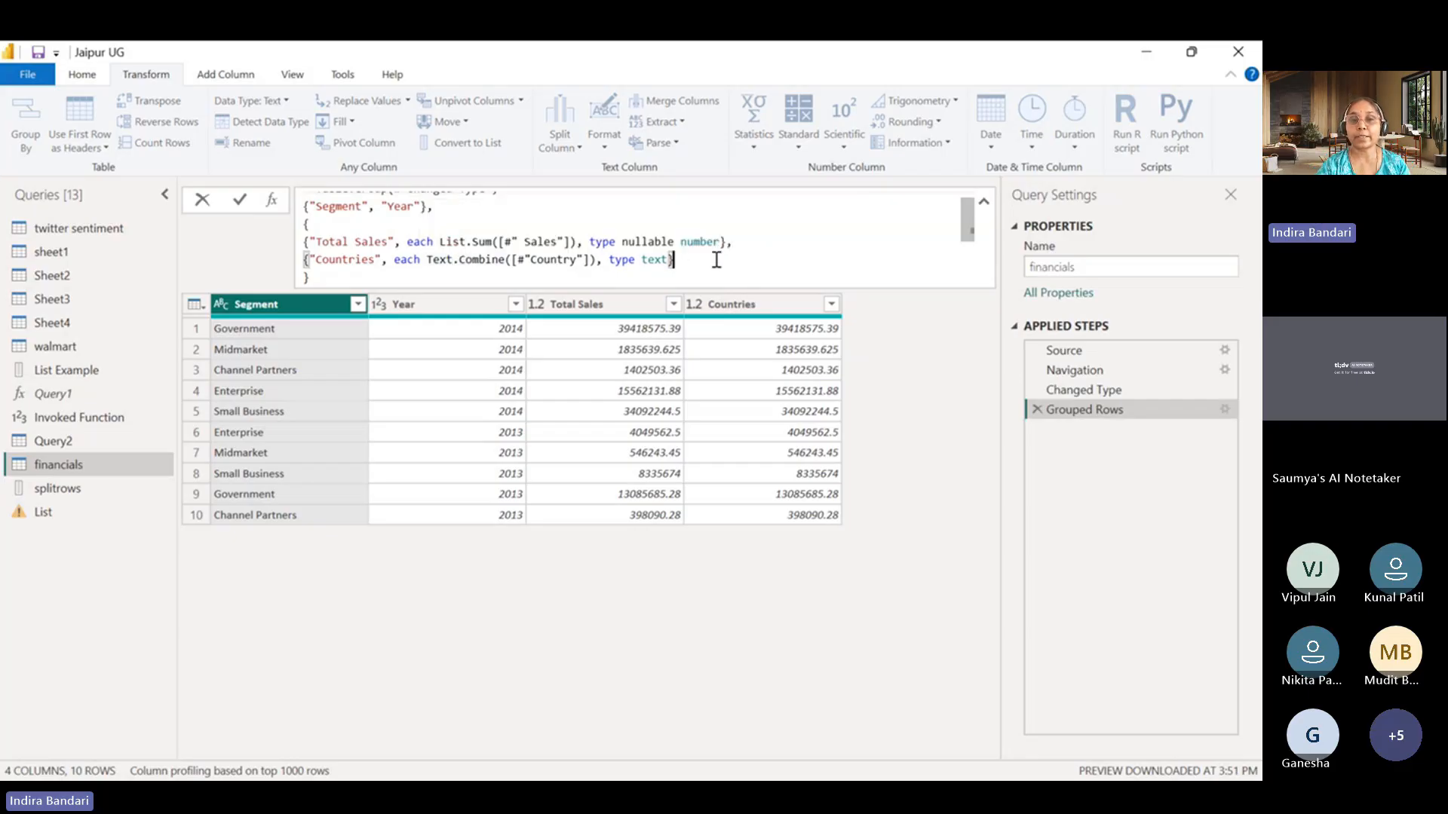
key(Return)
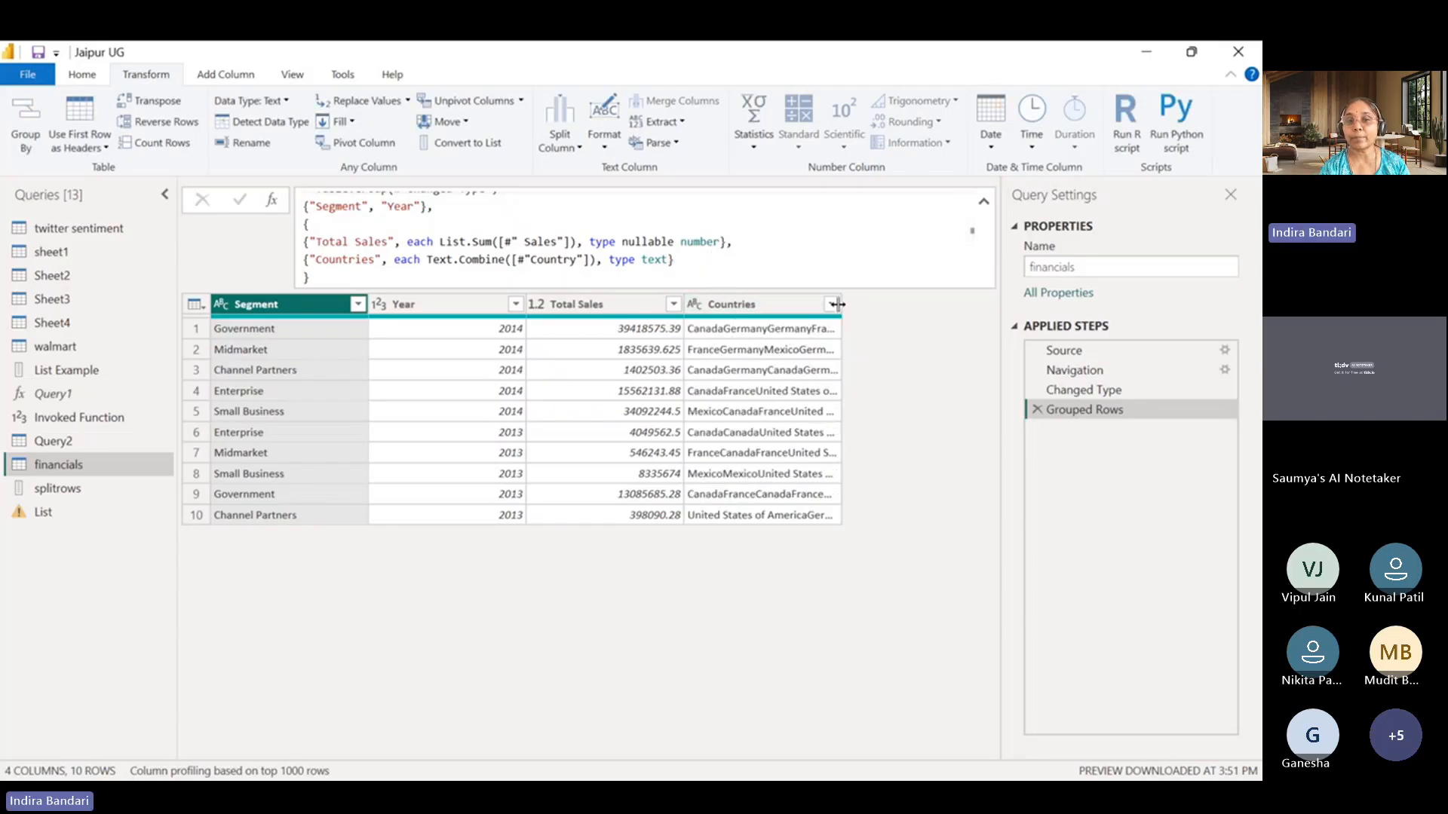
drag(842, 302, 908, 304)
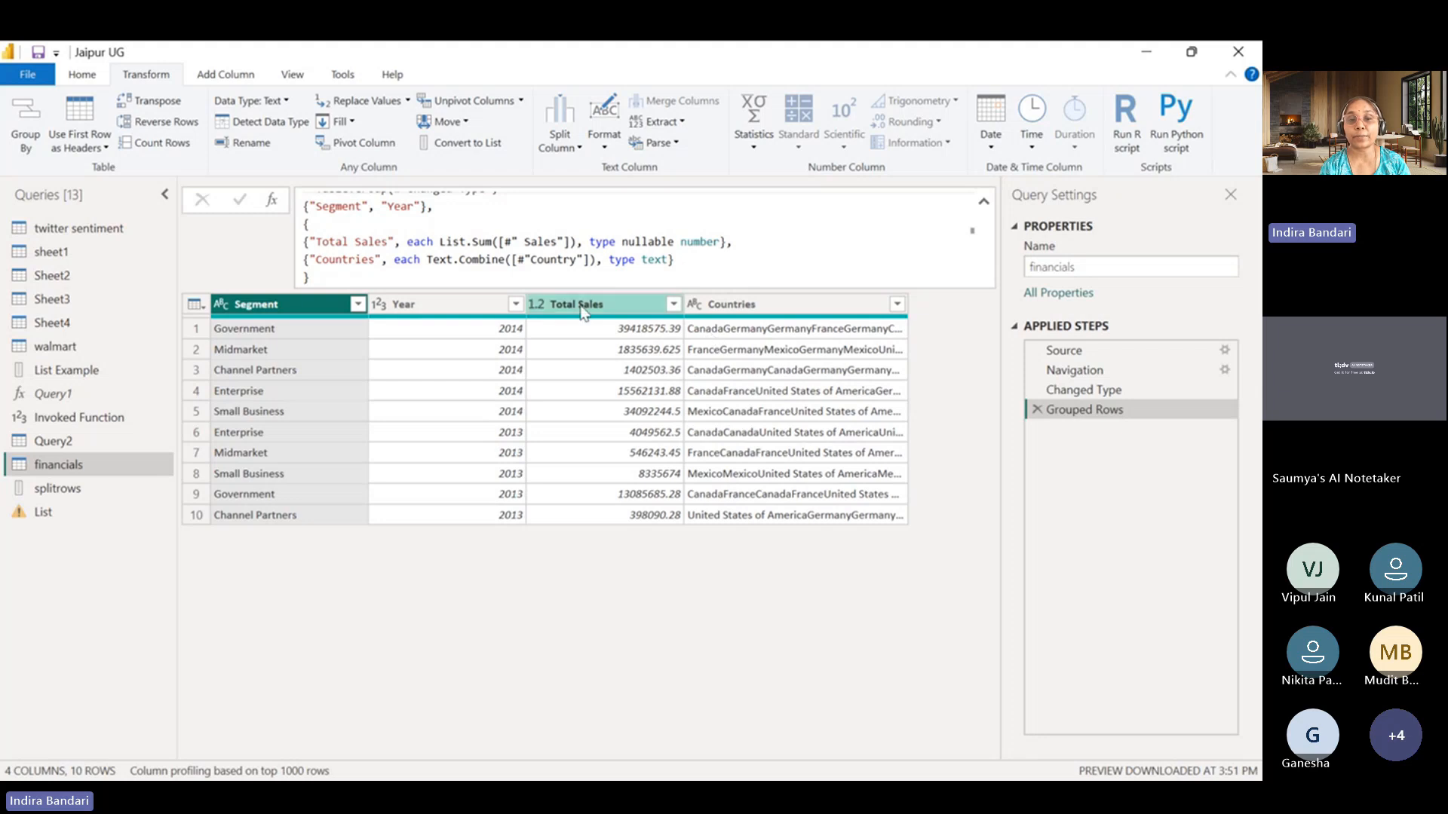
Add a comma followed by a space as the Text.Combine separator in the Countries entry and apply the formula.
click(589, 260)
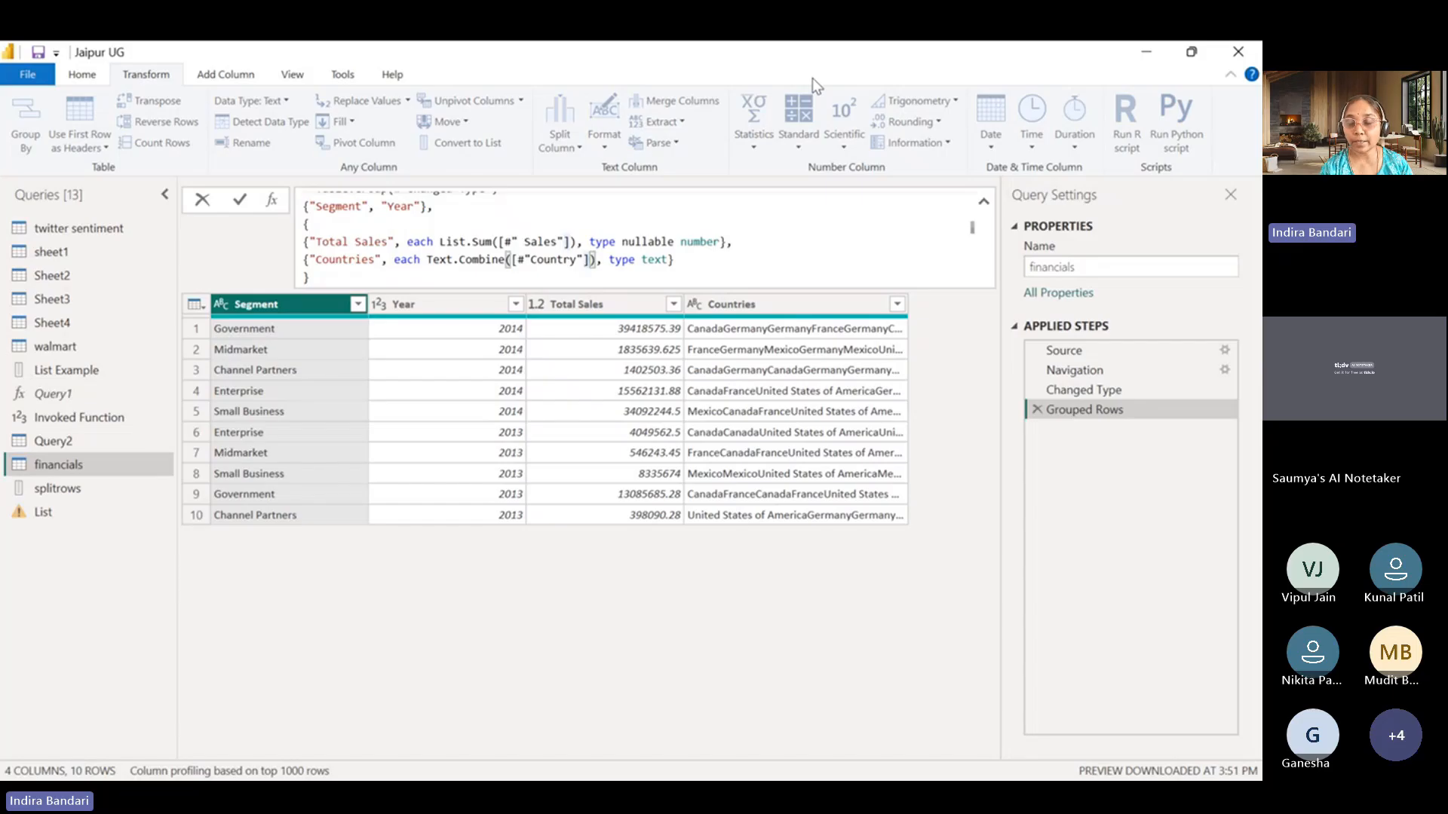
text(,)
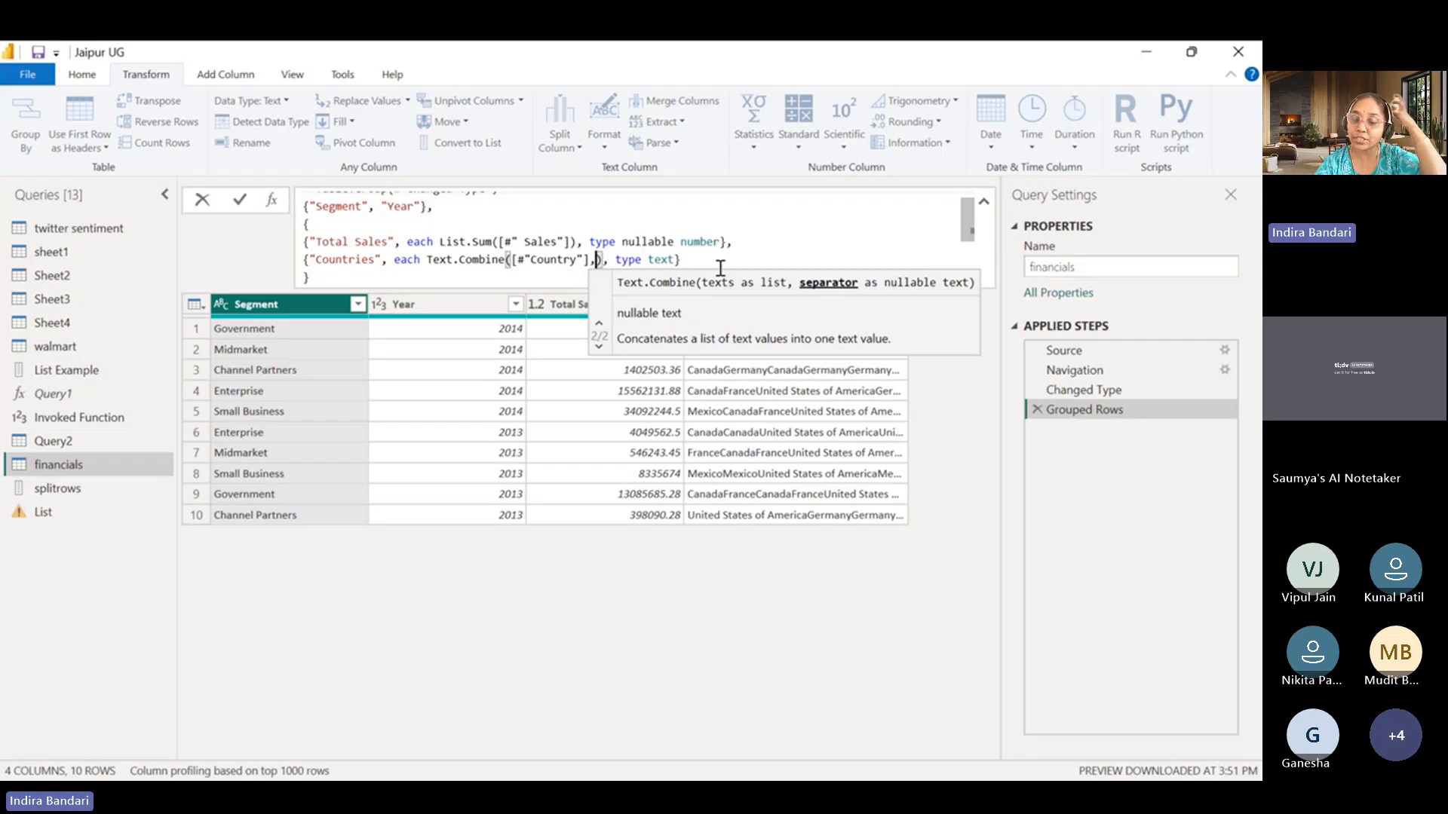
text("], ")
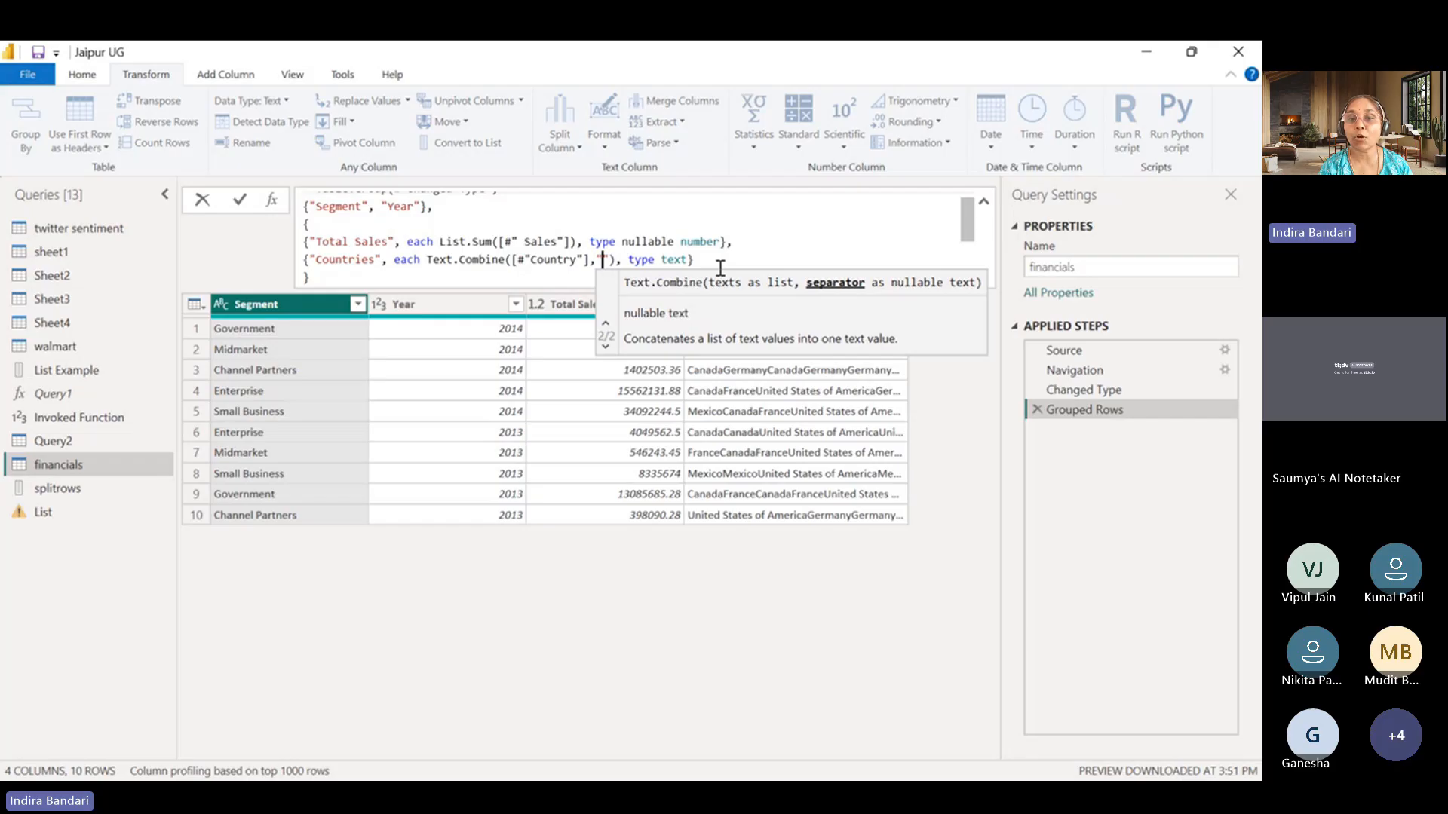
text(,)
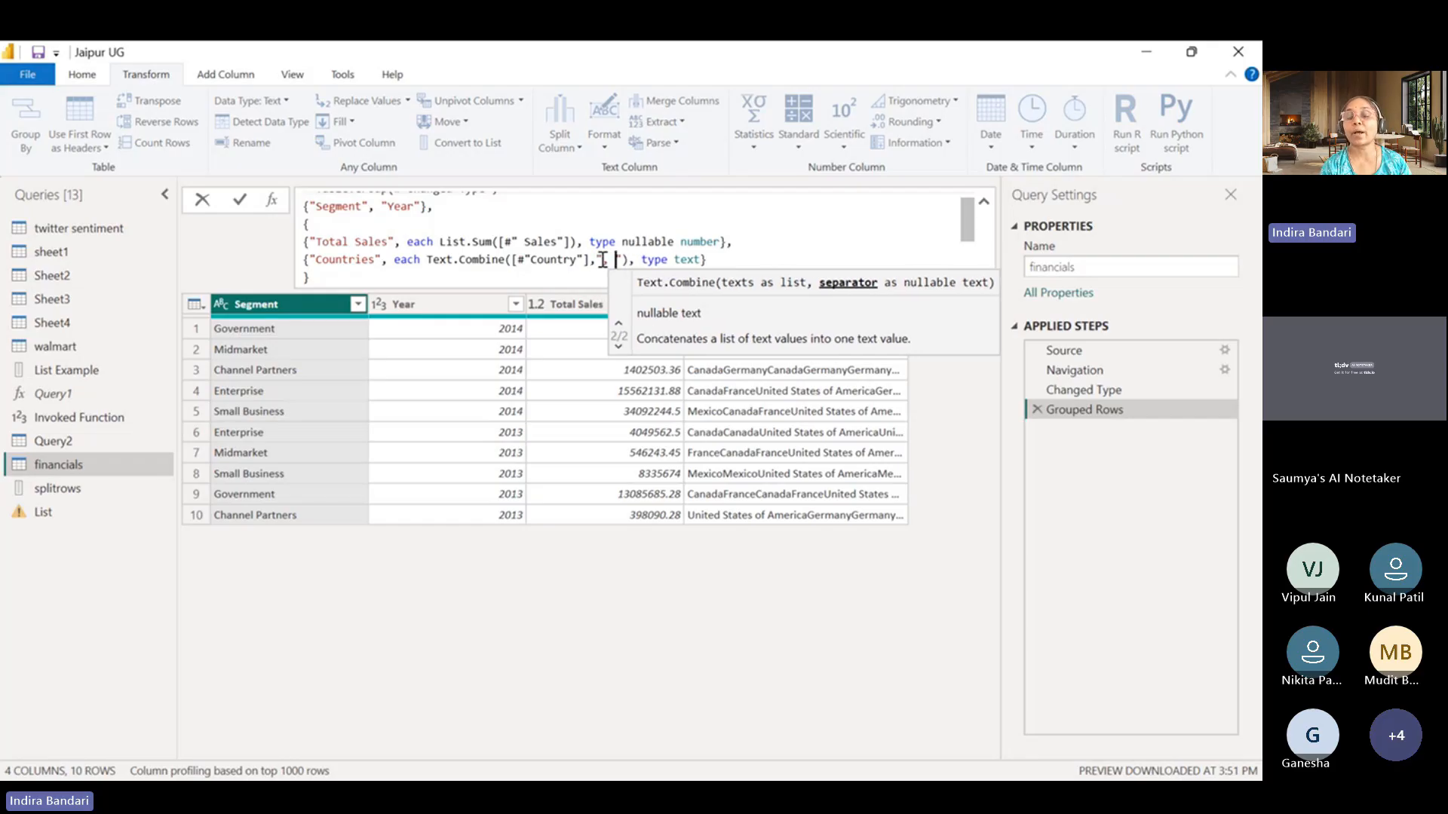
click(774, 259)
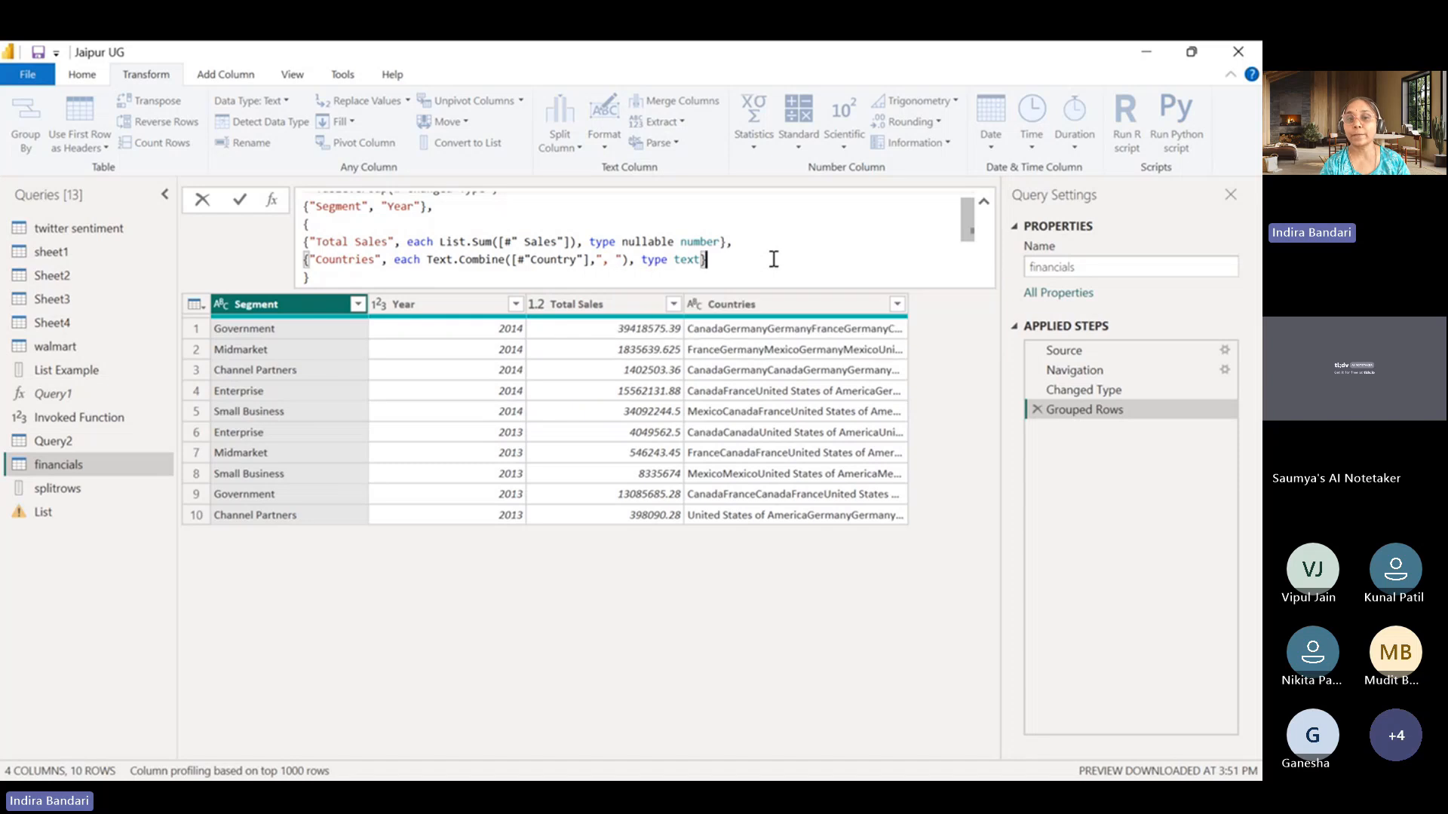
key(Return)
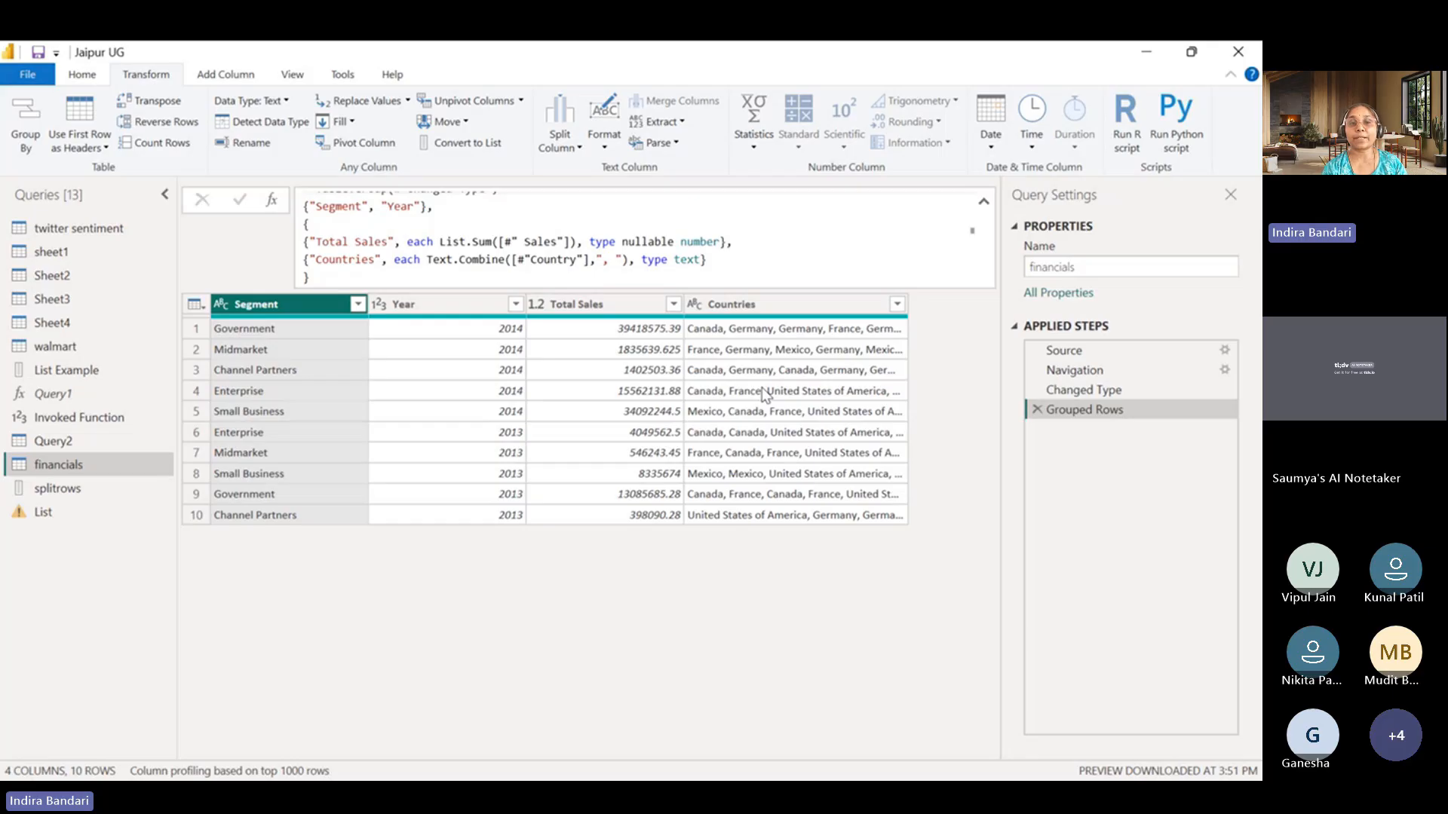
click(722, 246)
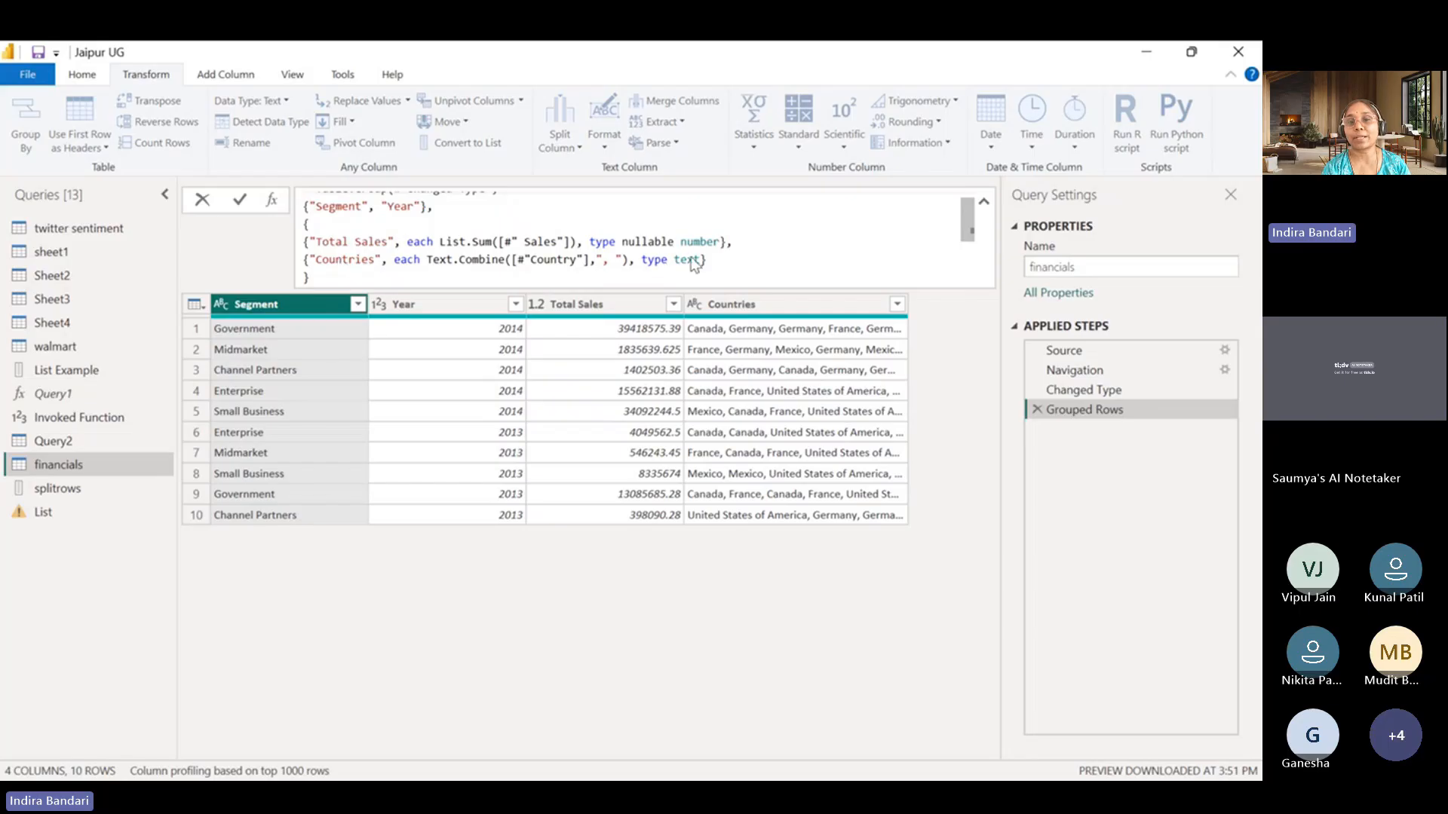
drag(709, 260, 399, 271)
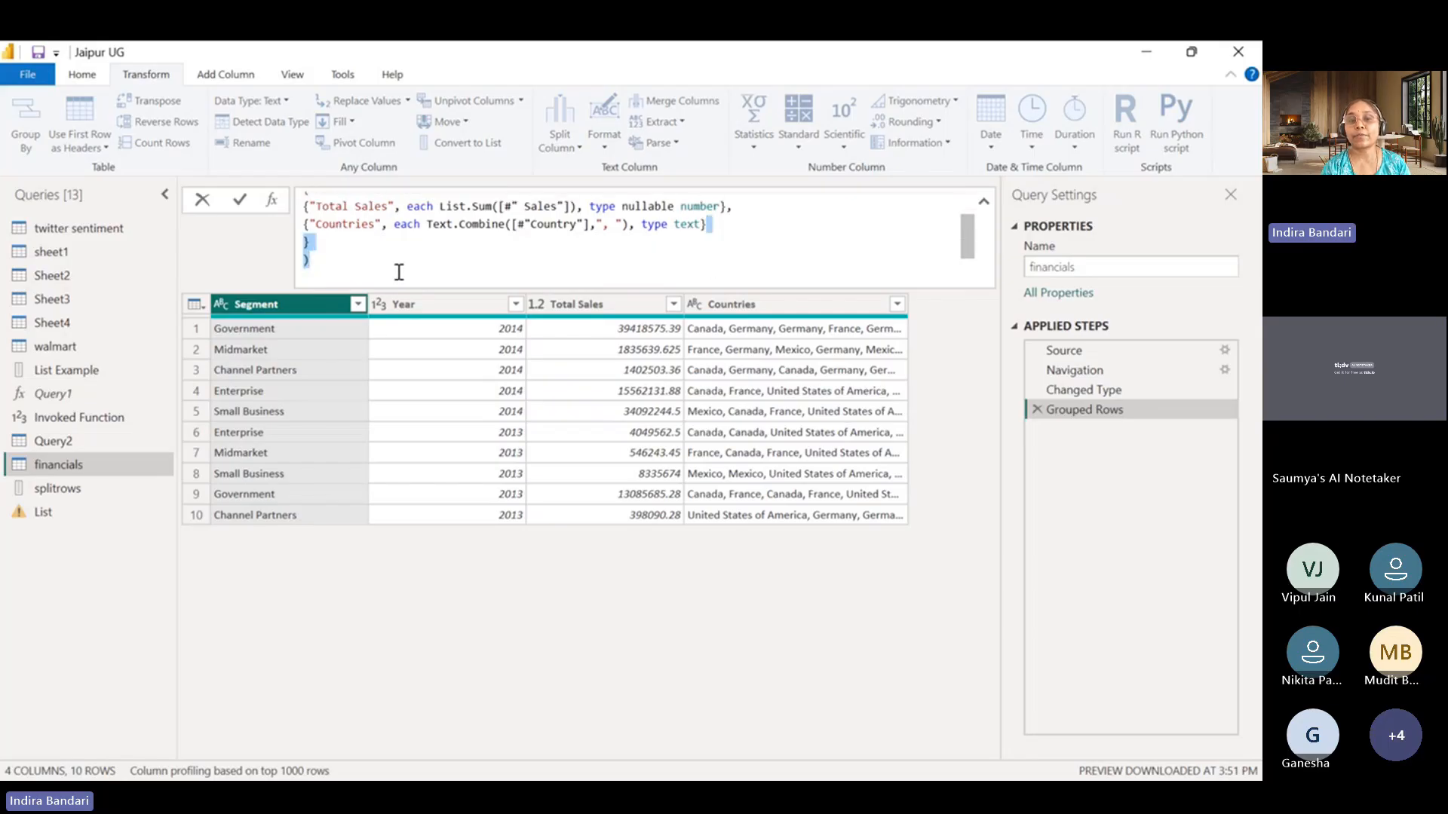
click(587, 264)
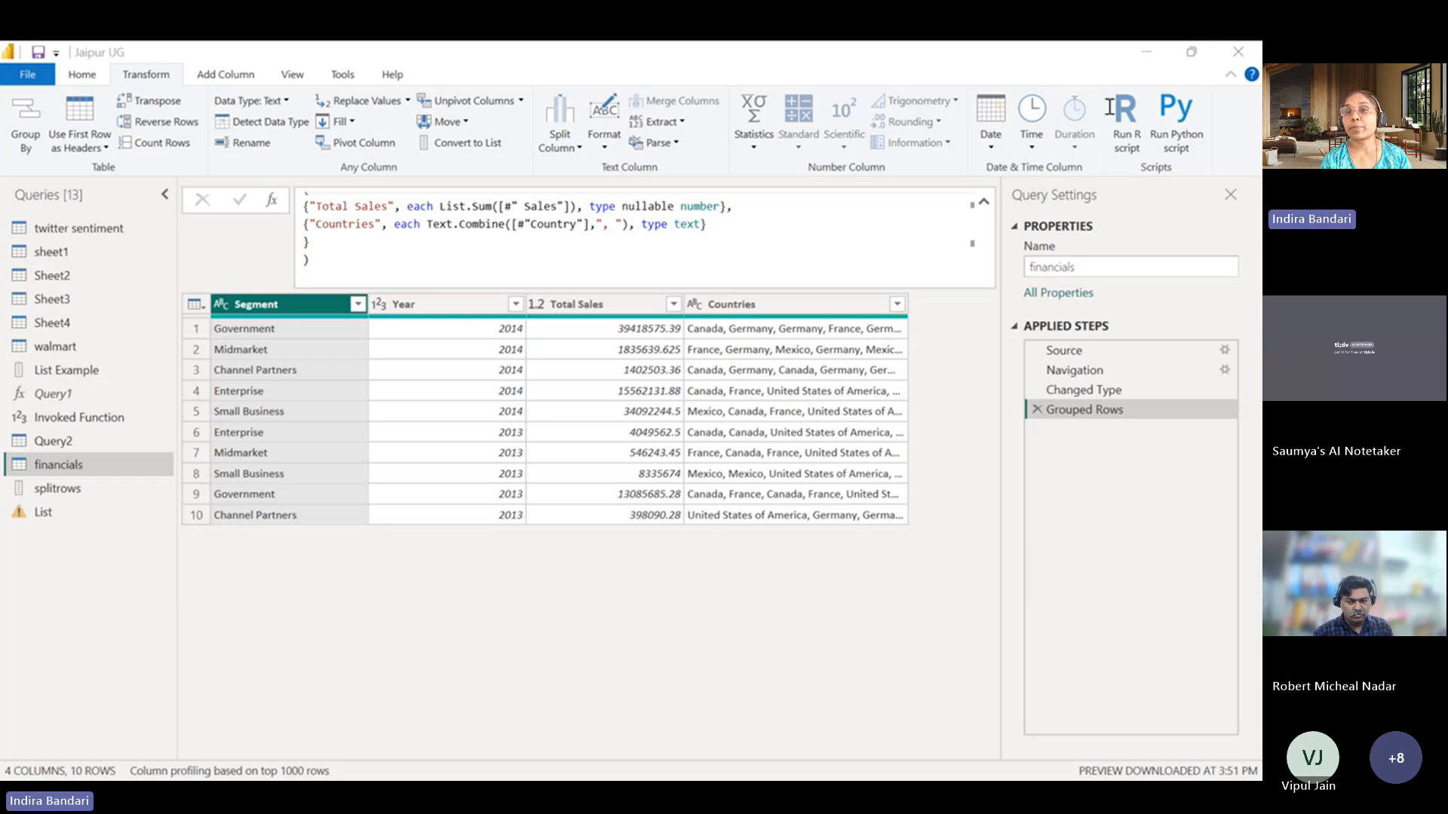
click(1147, 58)
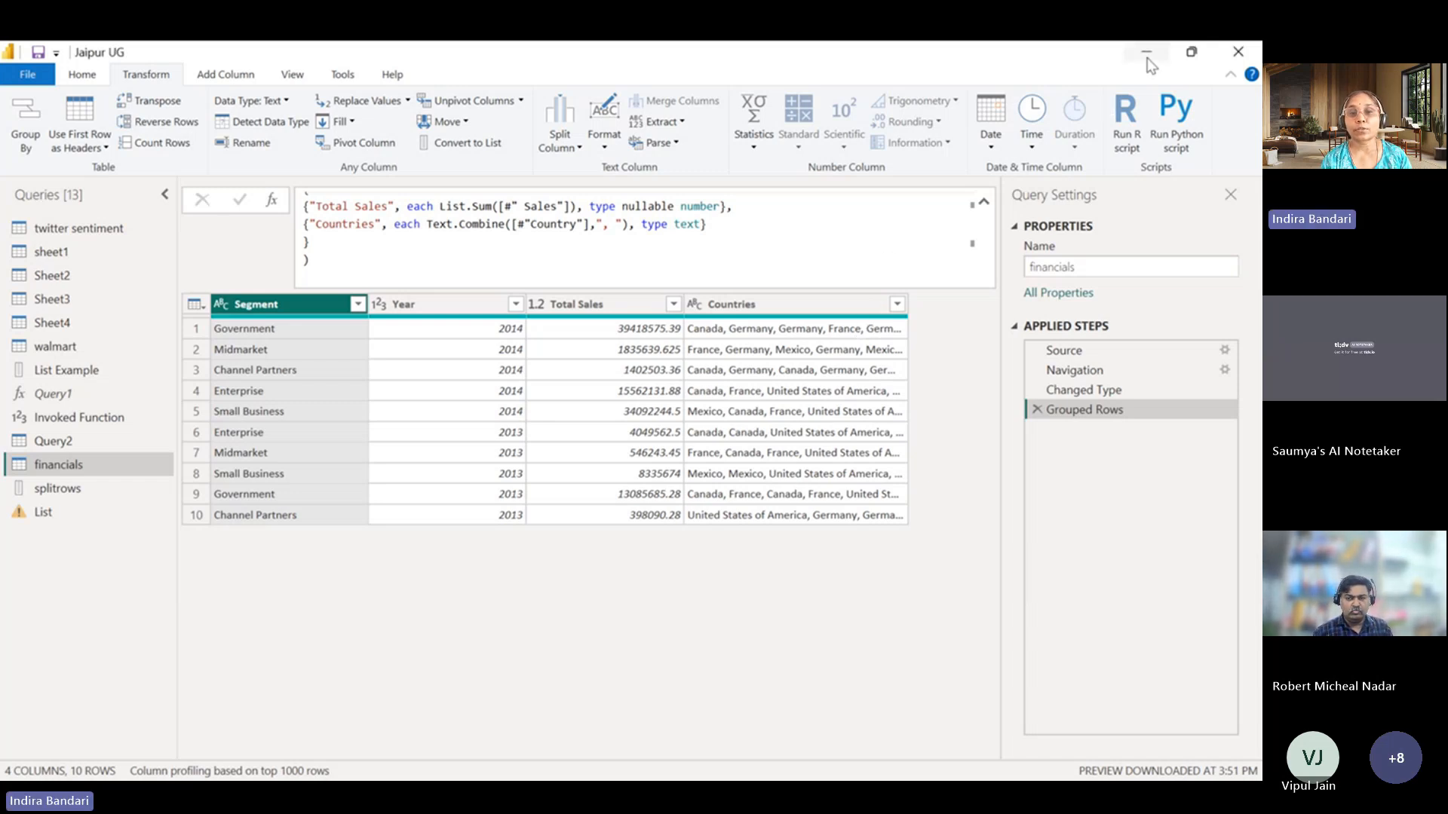
Insert an advanced Group By step after the Changed Type step, grouping by Segment and Year.
click(1074, 393)
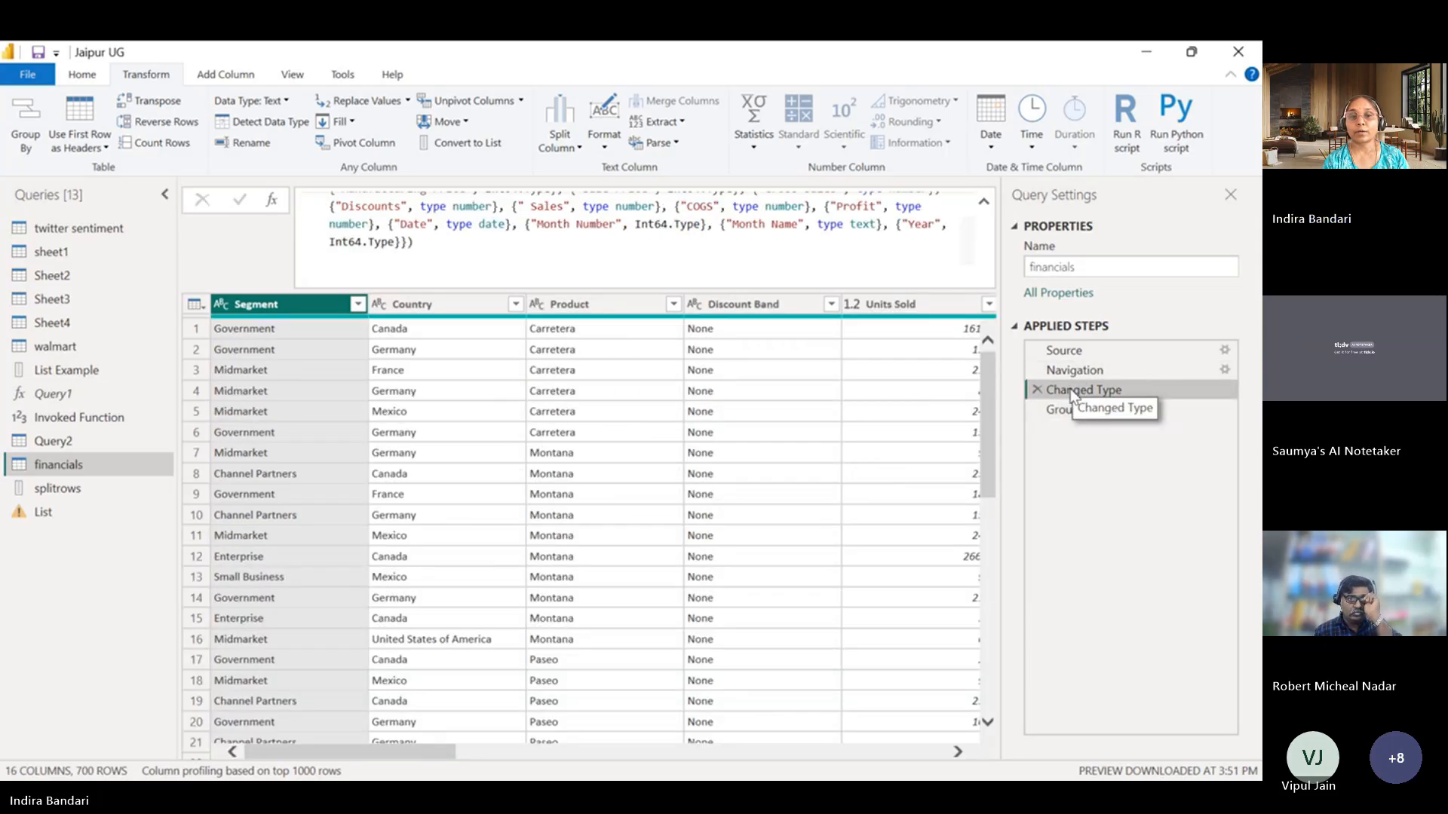
click(1098, 413)
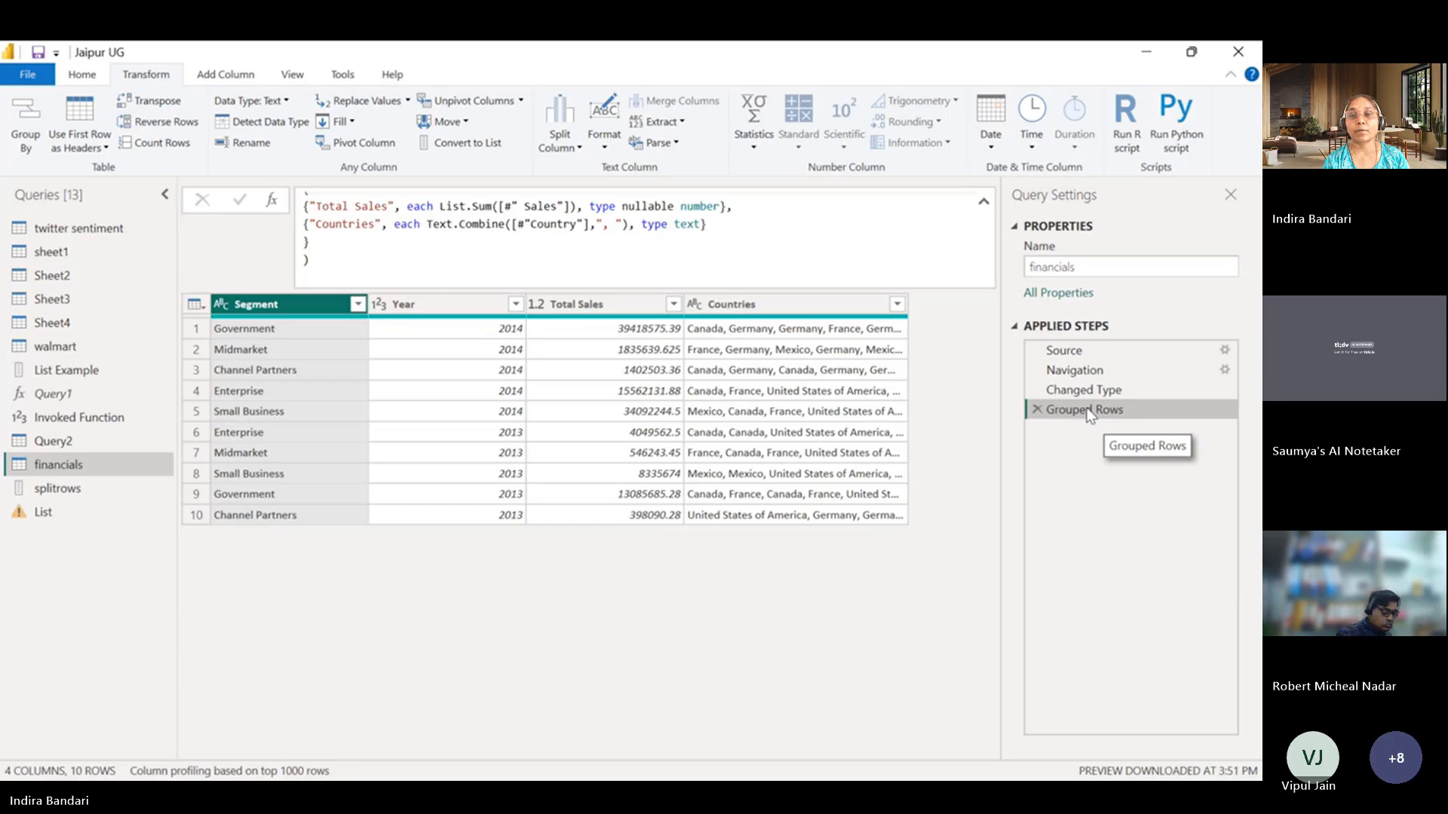
click(1078, 390)
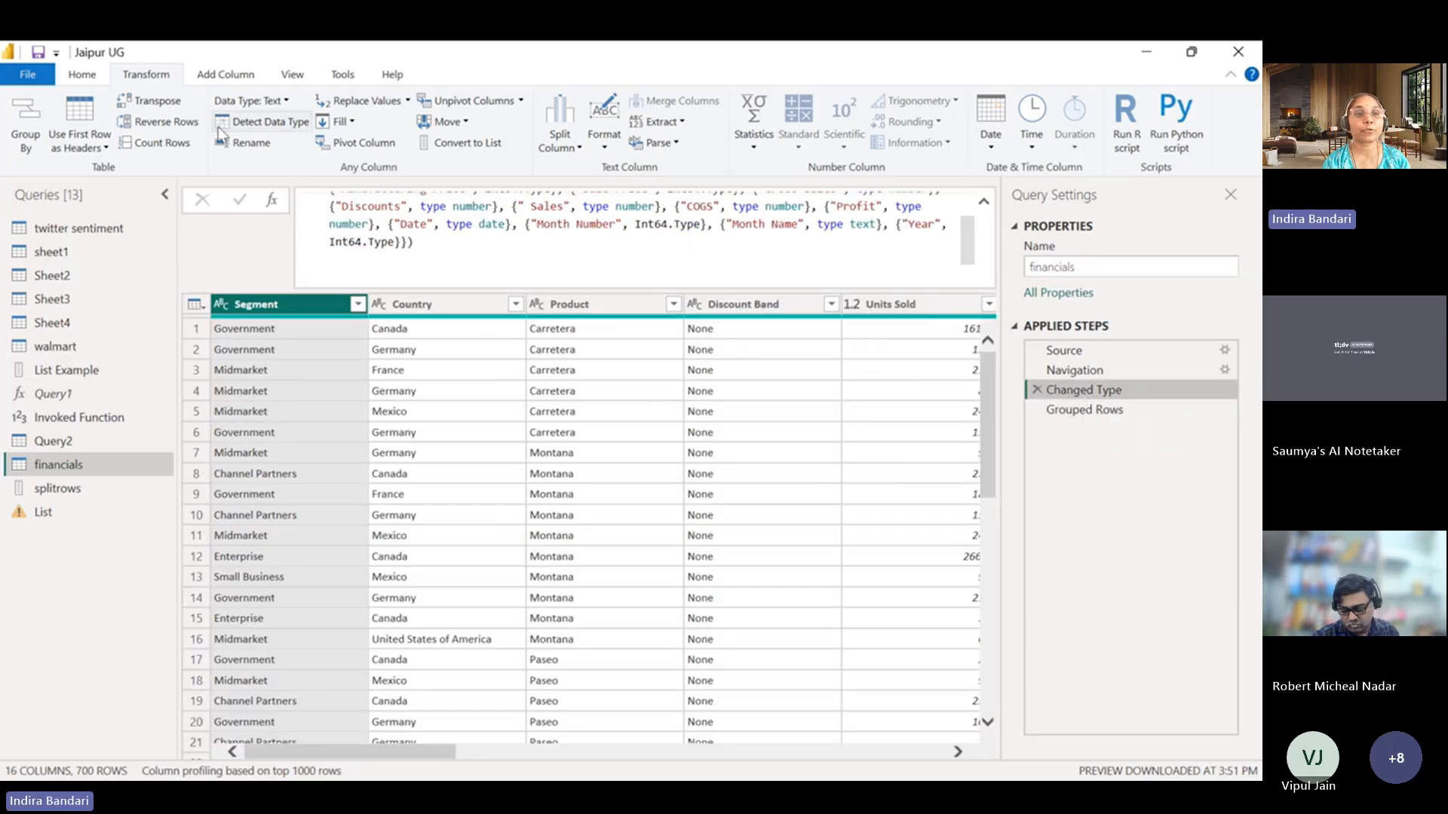
click(19, 140)
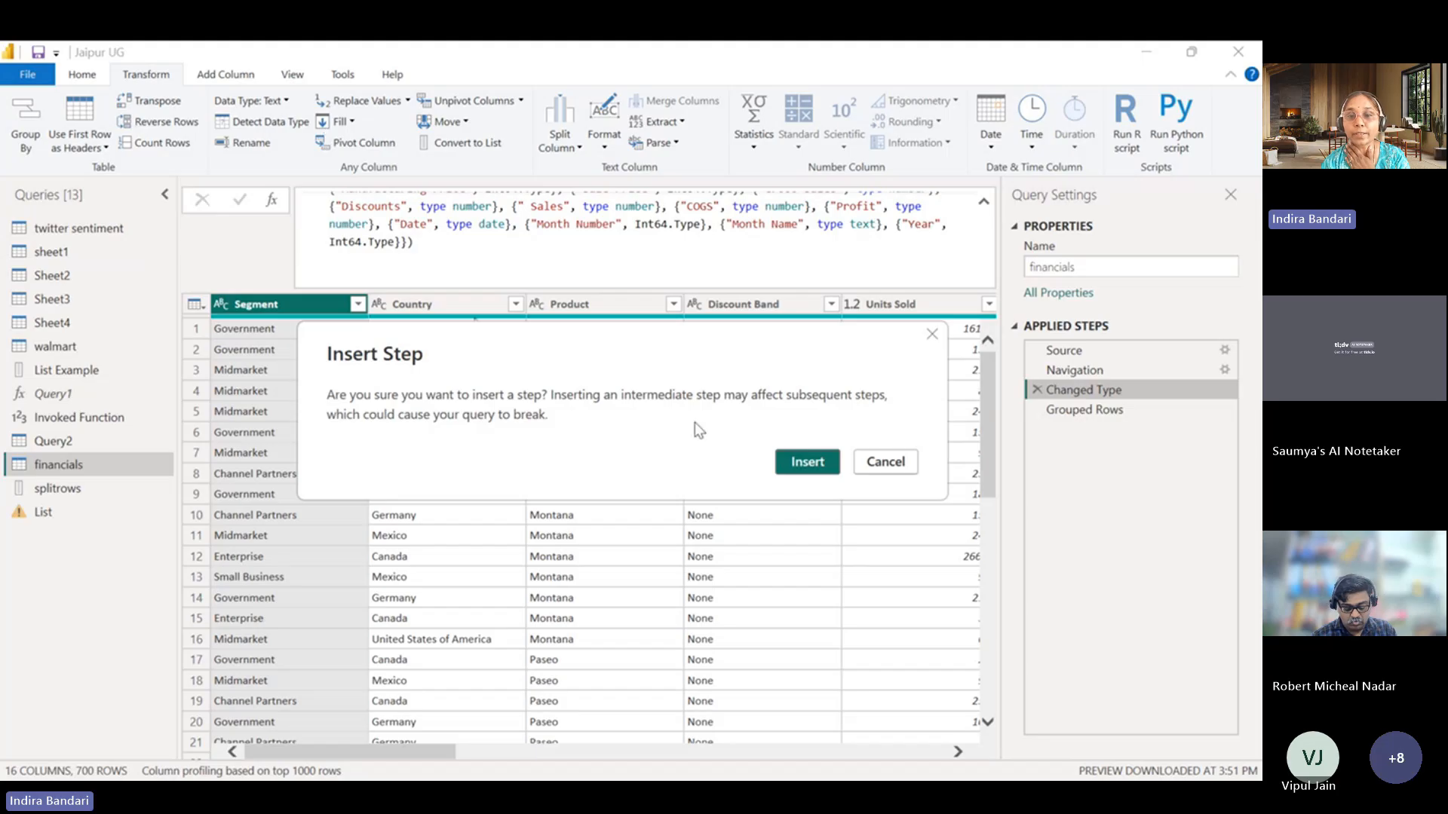
click(811, 461)
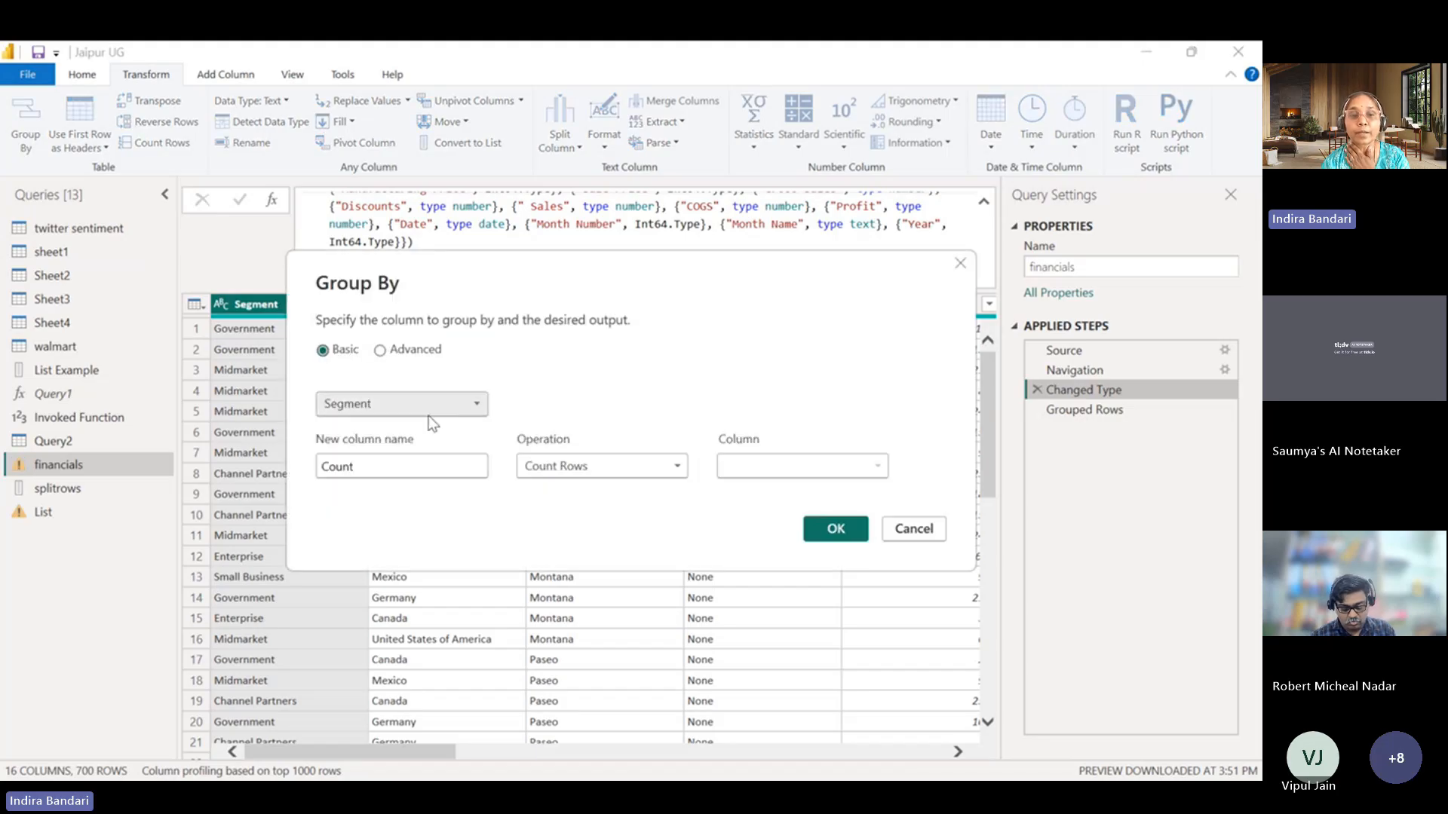
click(420, 357)
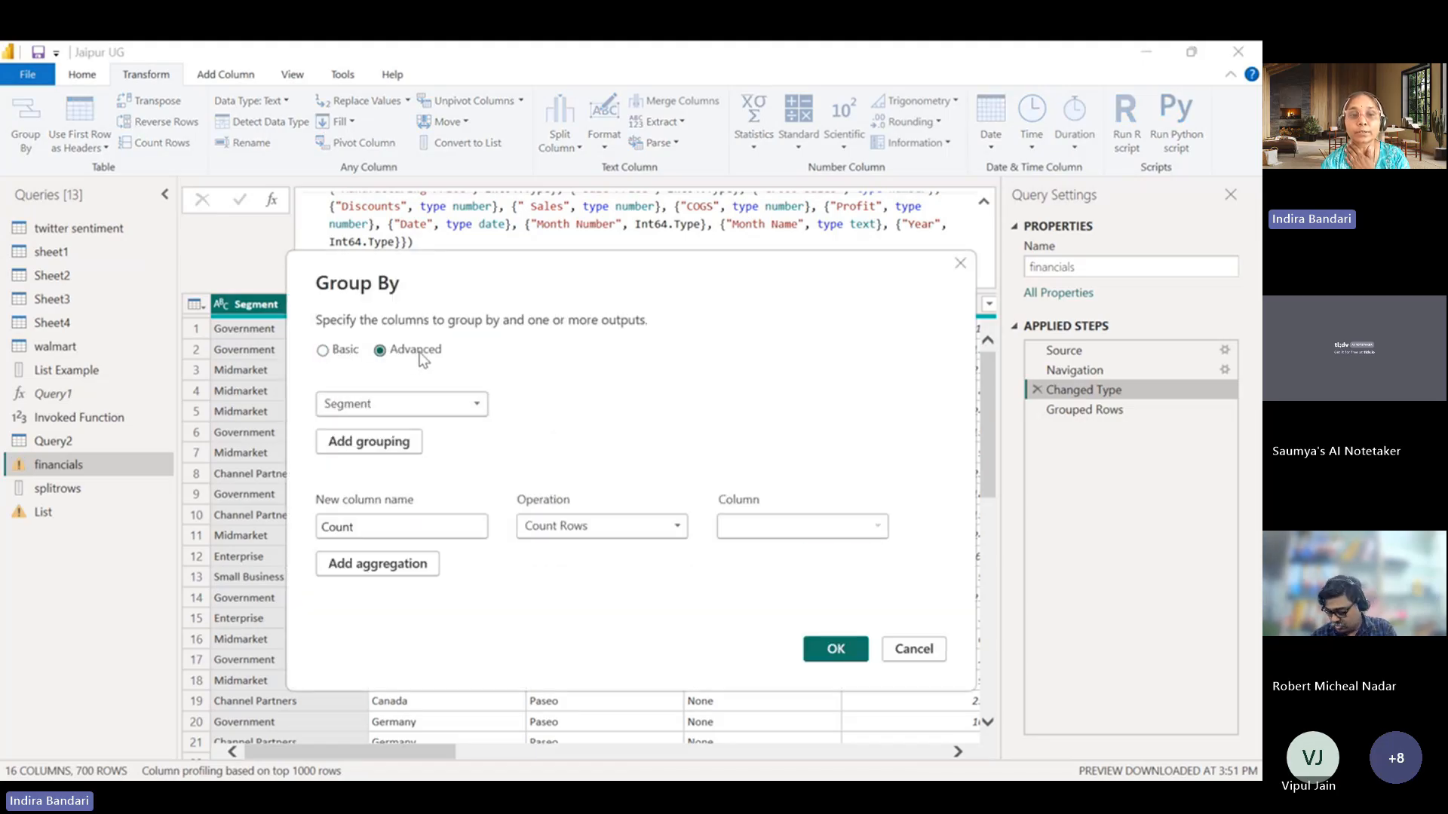
click(397, 443)
key(Escape)
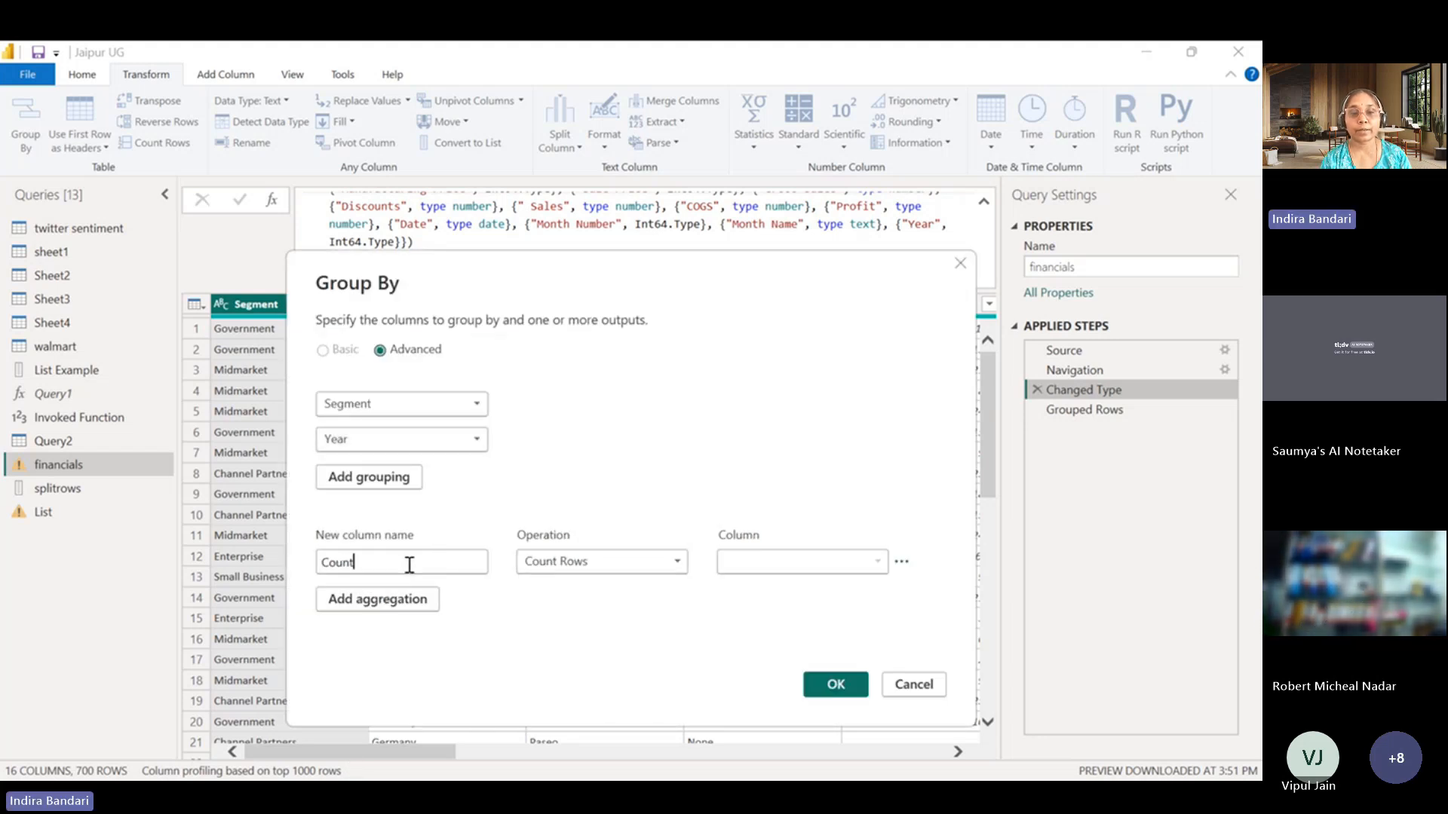
Name the aggregation column Sales and define it as the Sum of the Gross Sales column.
double_click(411, 562)
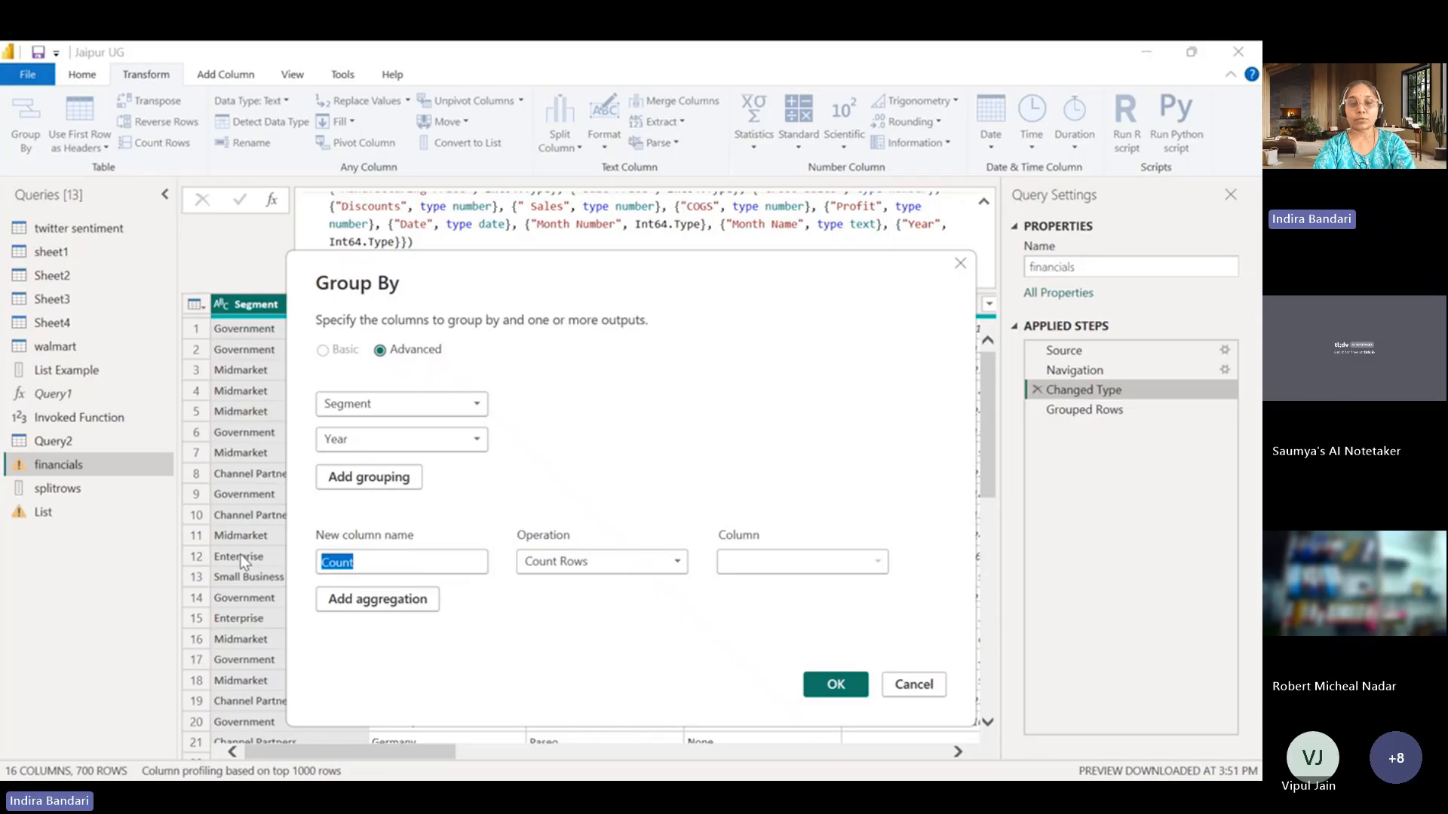
text(Sales)
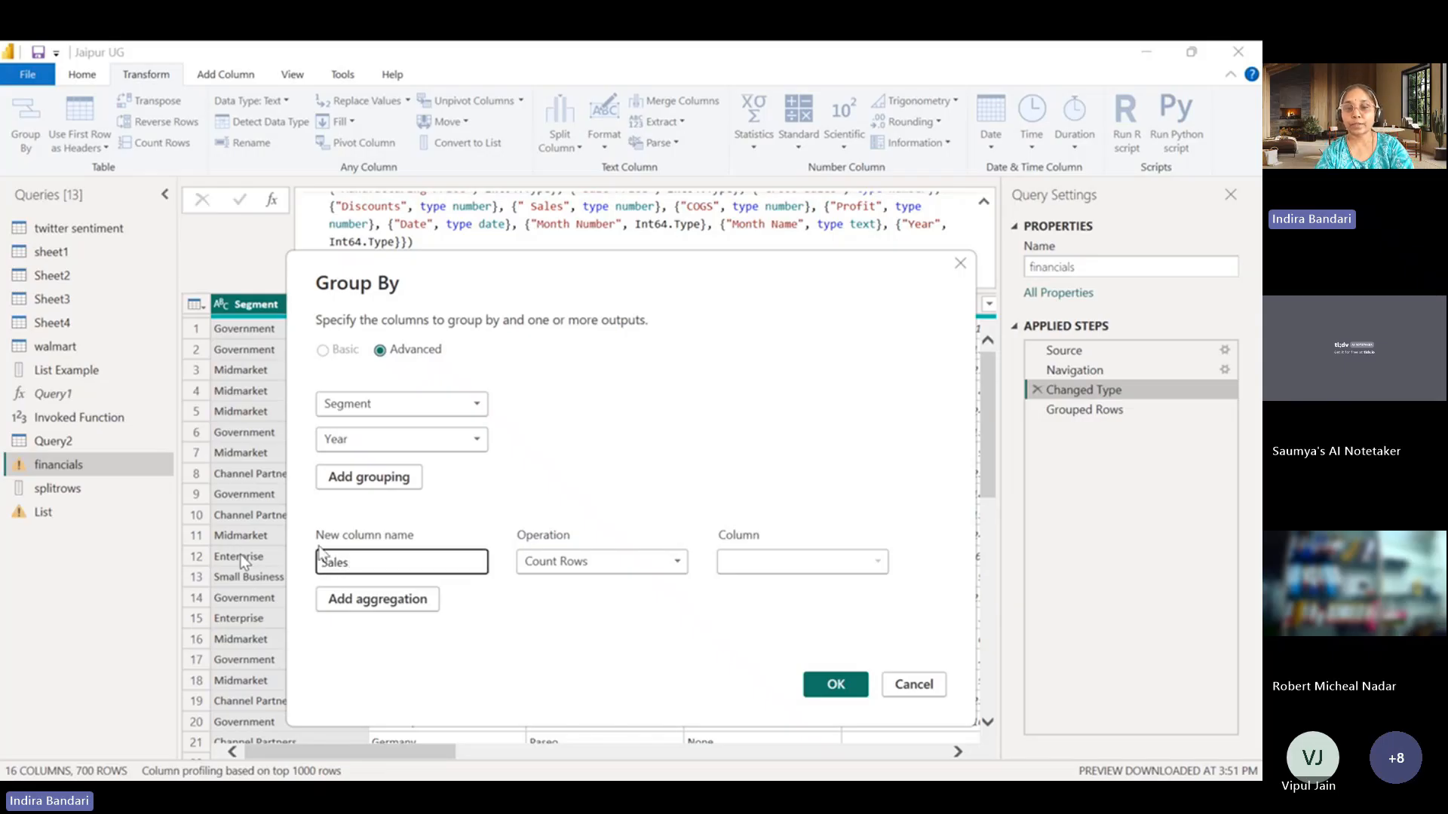
click(580, 557)
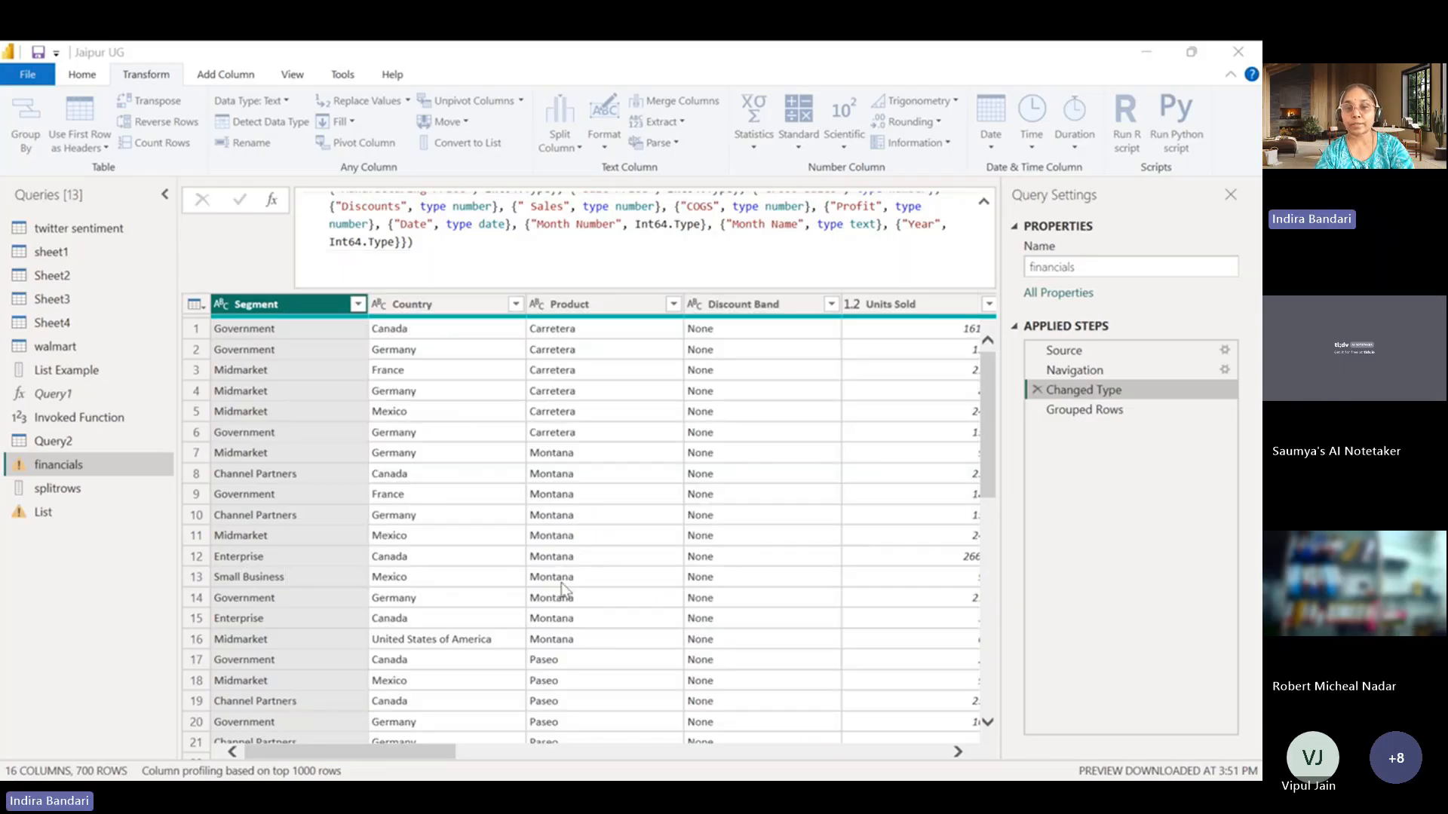
click(562, 584)
click(825, 562)
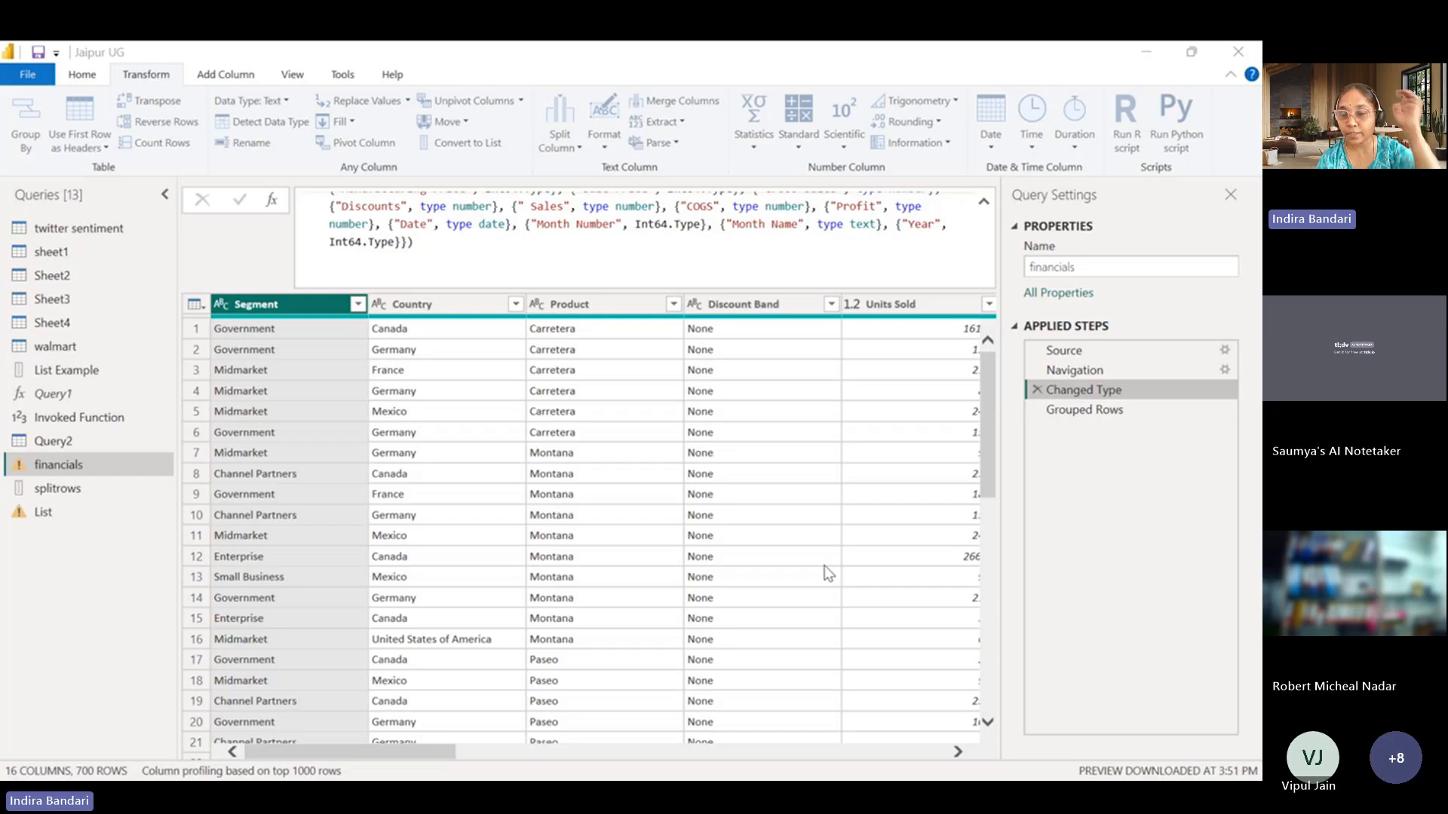
click(807, 496)
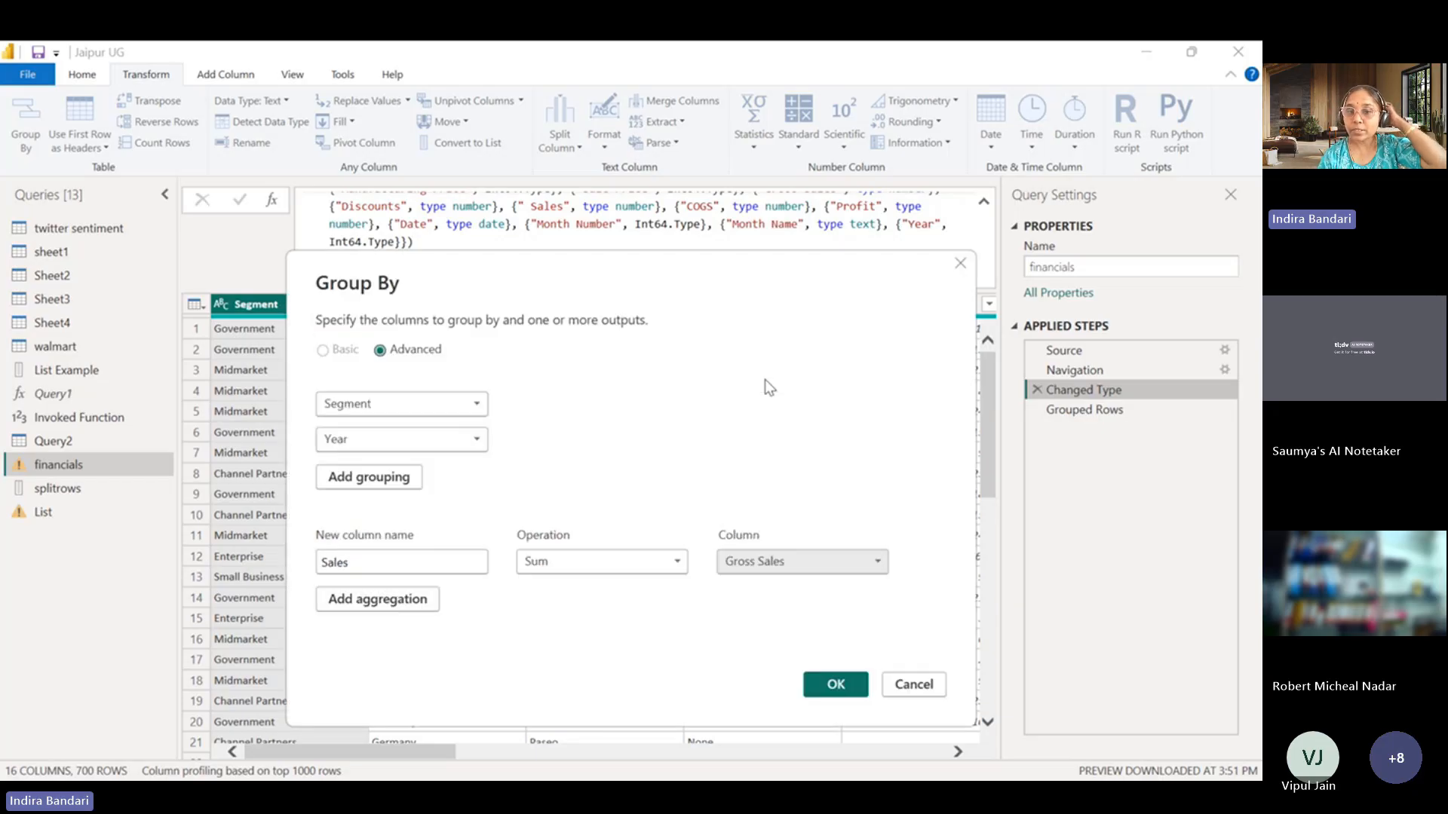
Rename the aggregation column to Total Gross Sales and apply the Segment and Year grouping.
click(323, 562)
text(Total )
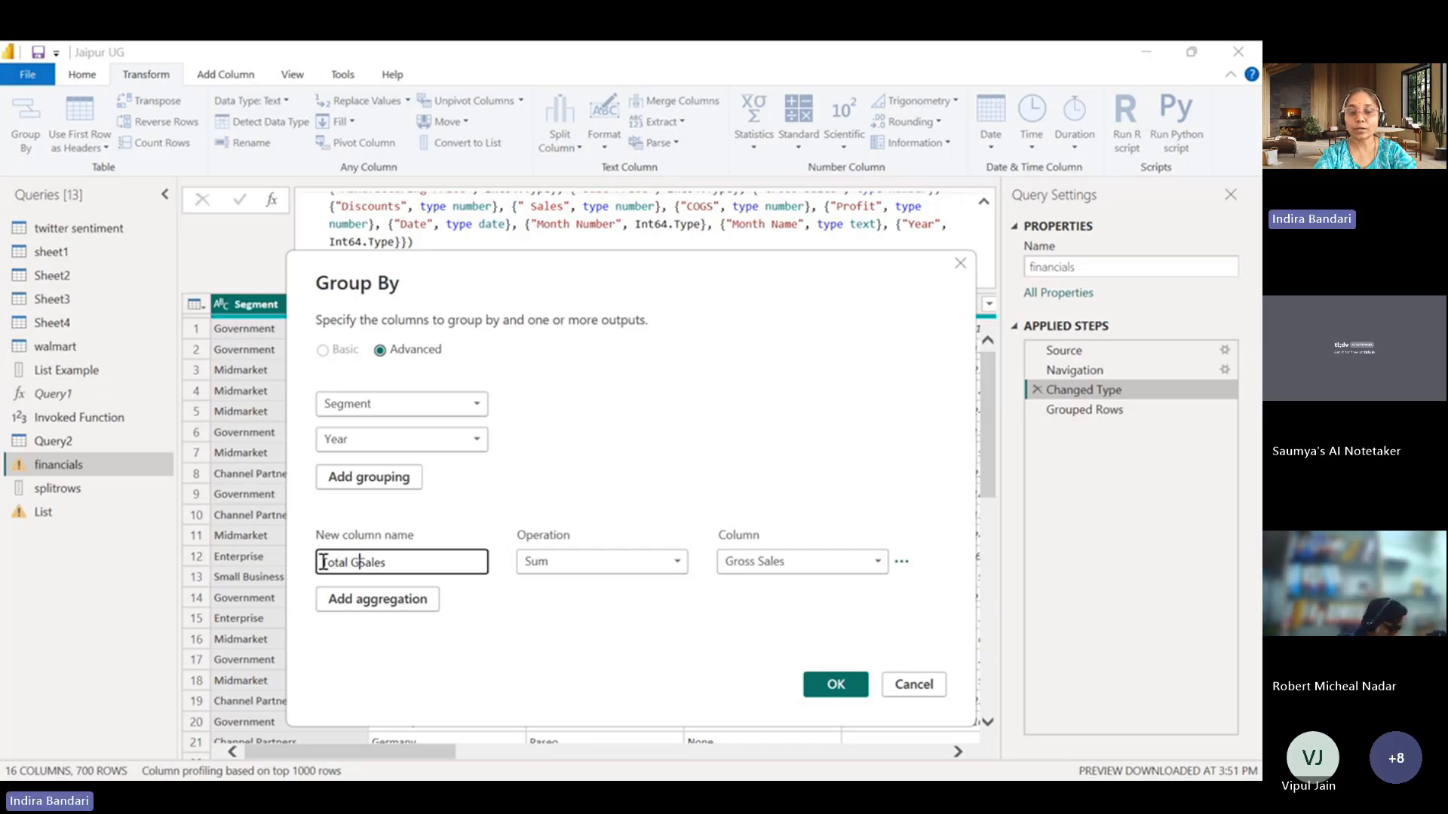
text(Gross)
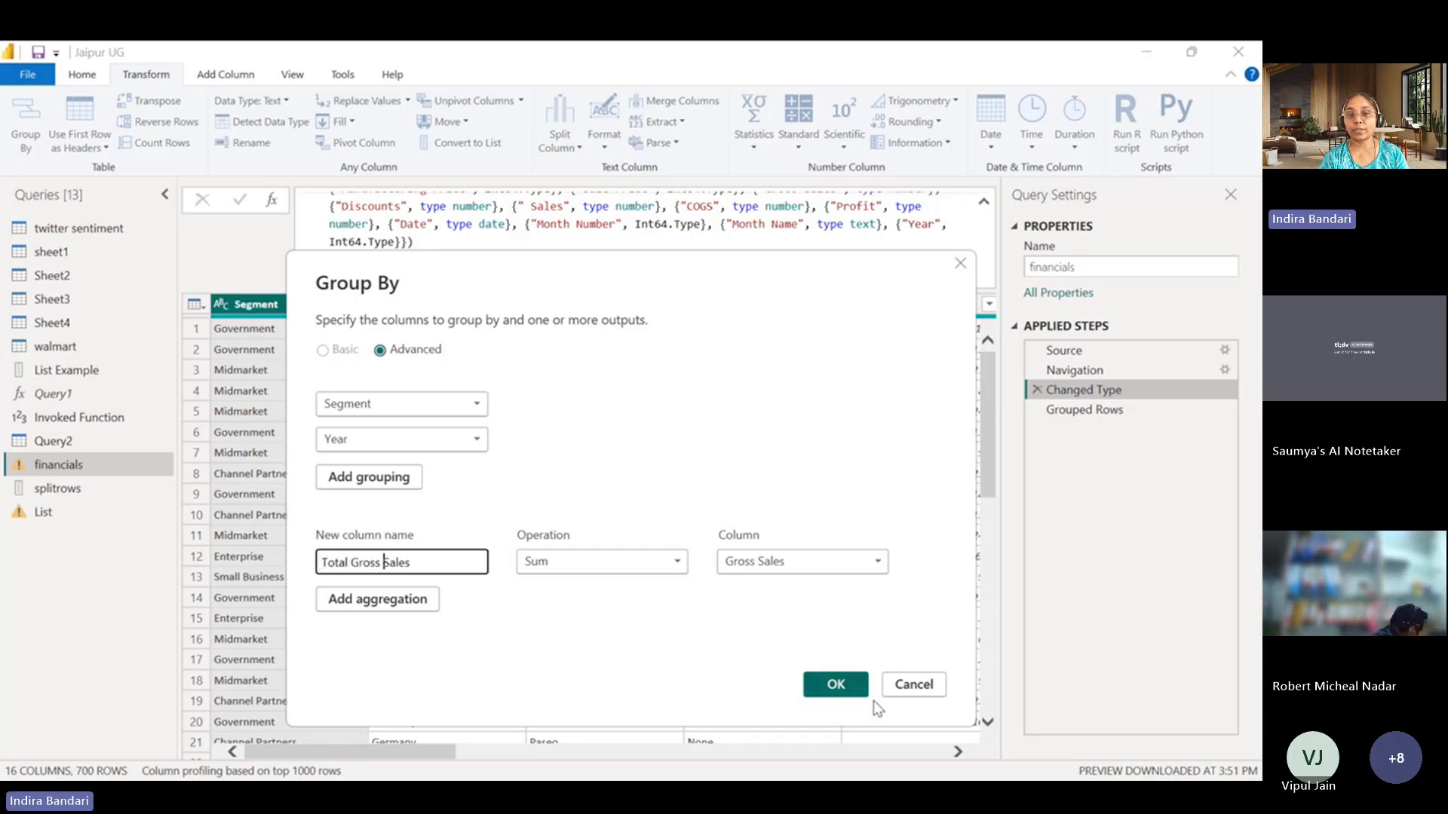
click(843, 694)
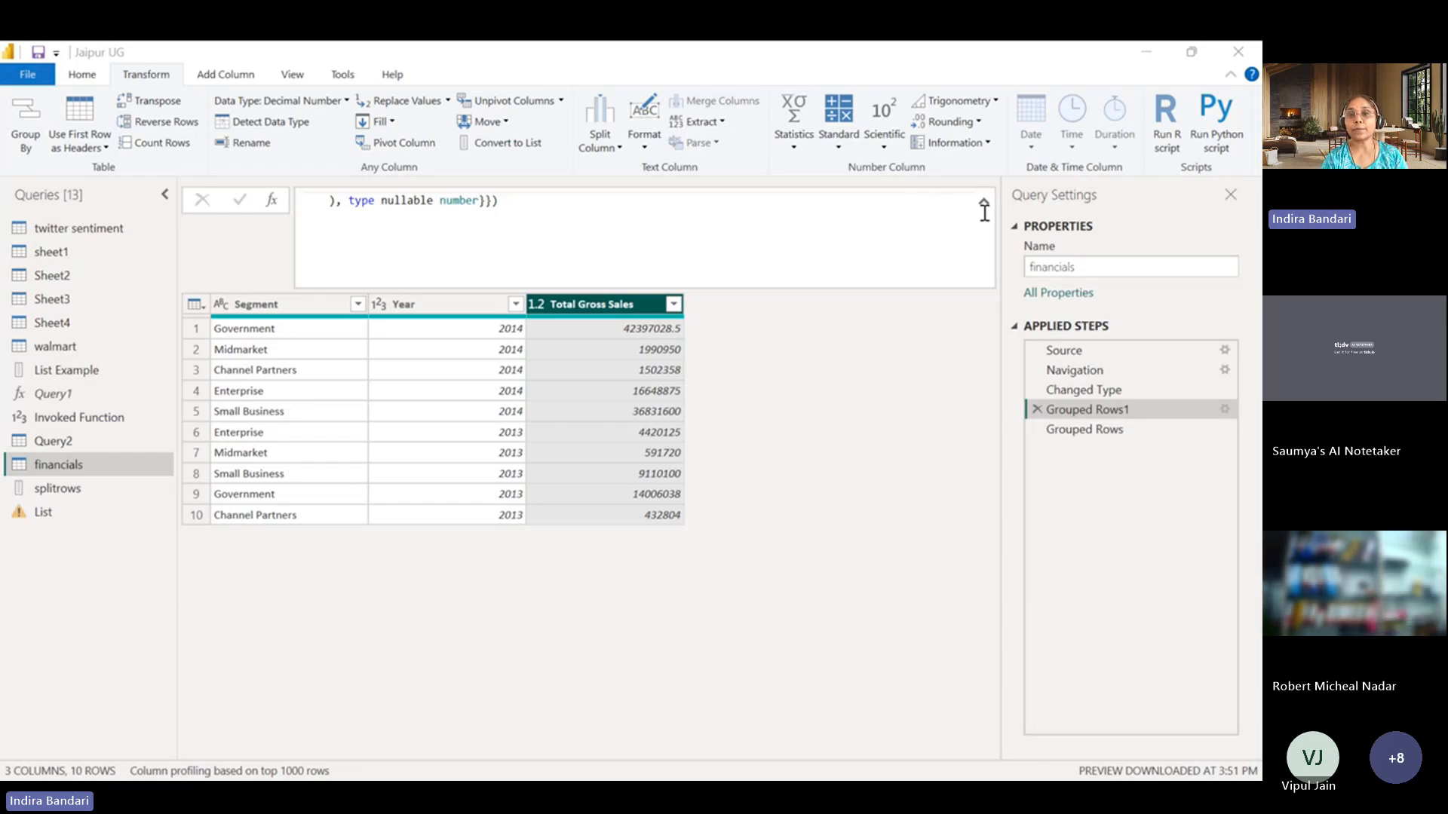
Insert a pivot of the Year column using Segment as the values column and Count (All) as the aggregate function.
click(1141, 56)
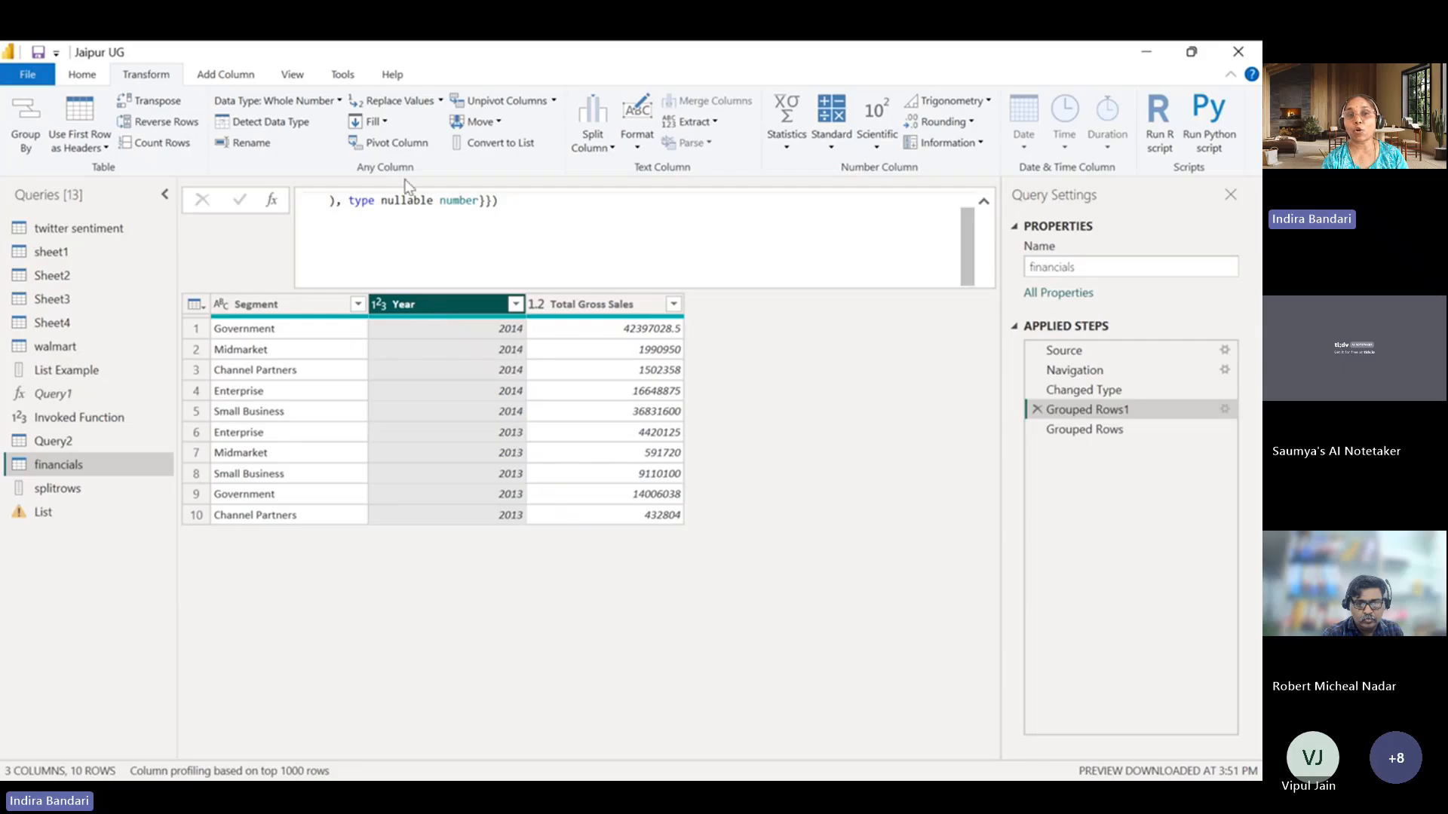
click(392, 144)
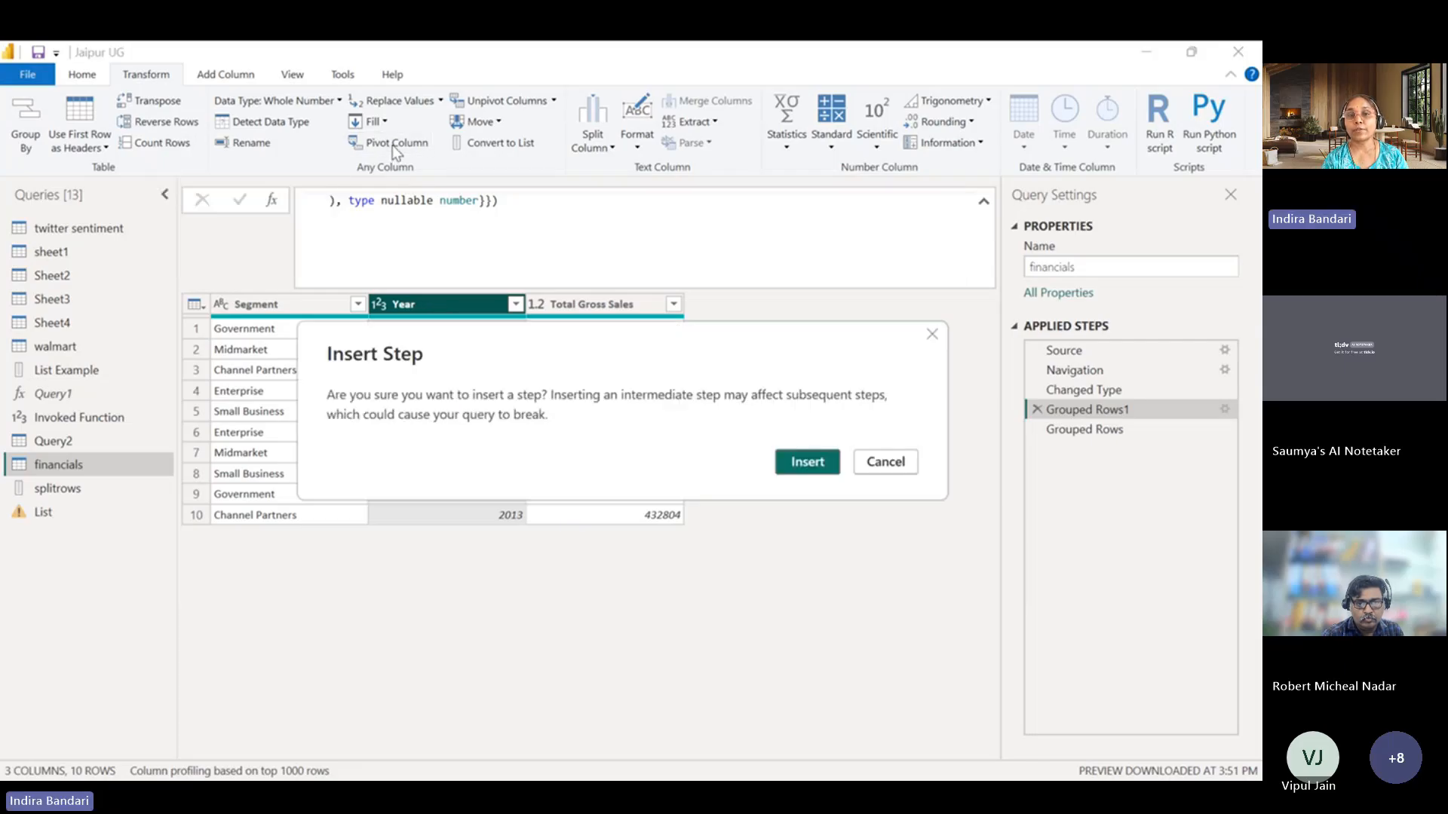
click(795, 468)
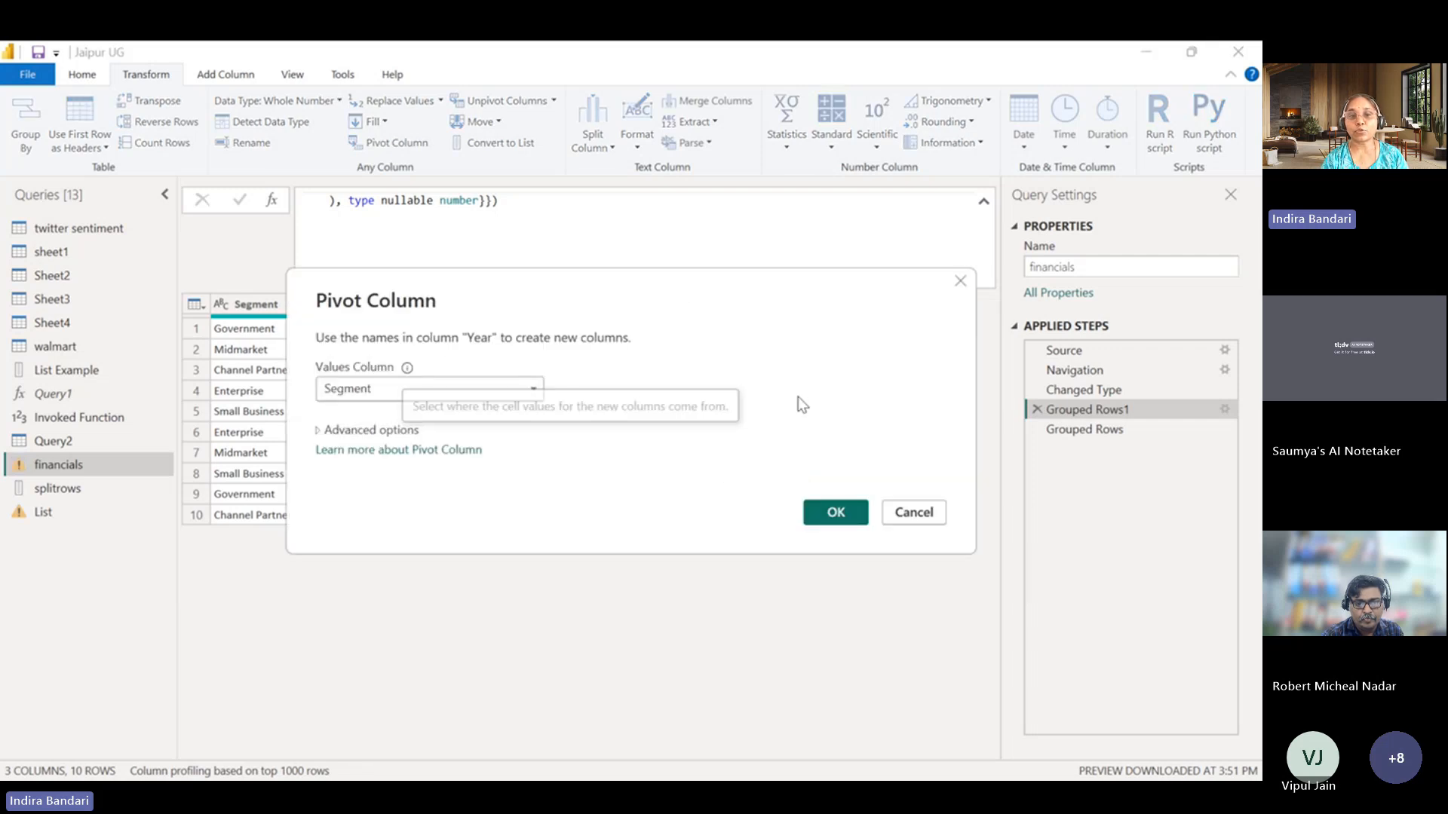
click(319, 432)
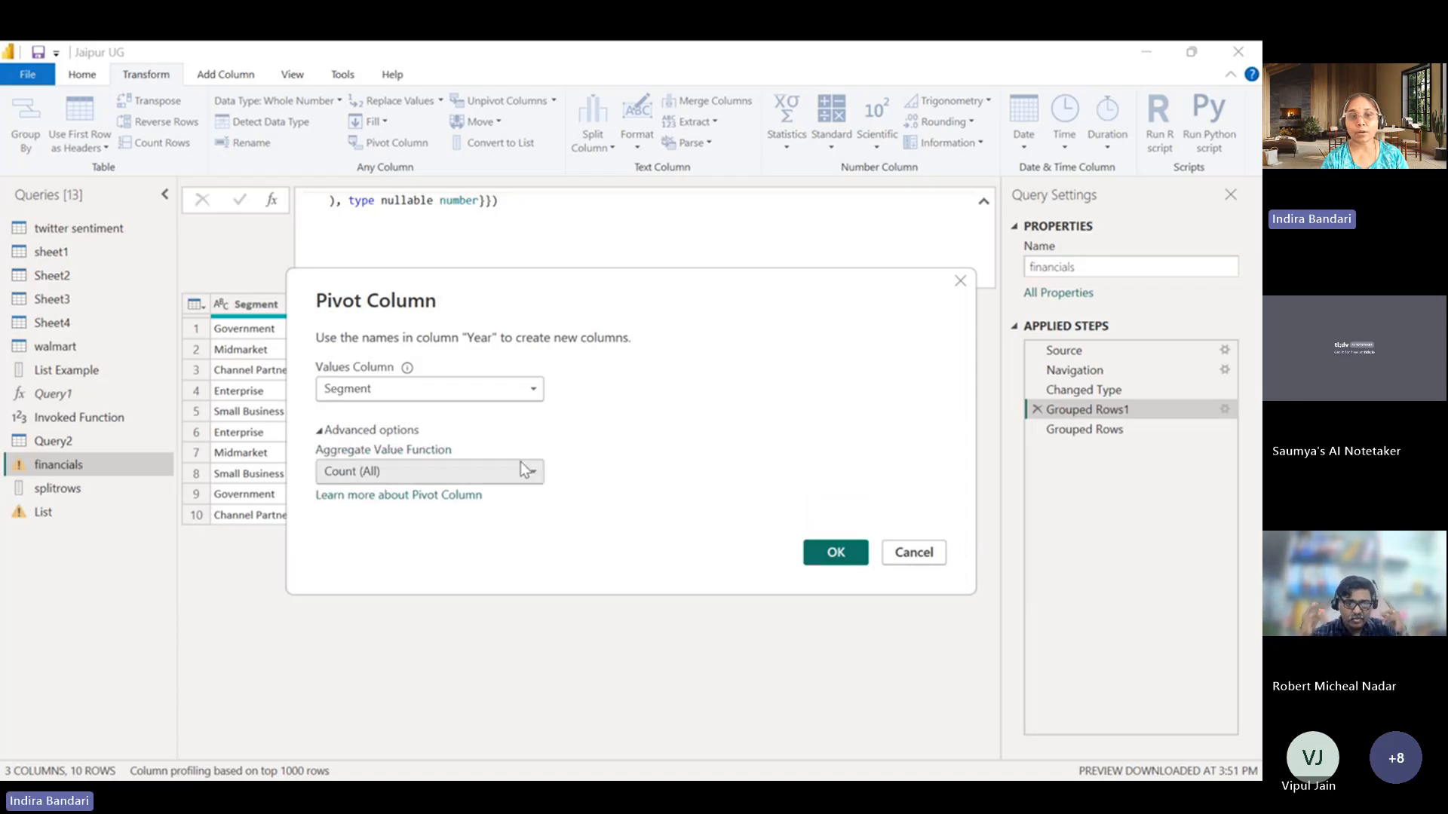
key(Escape)
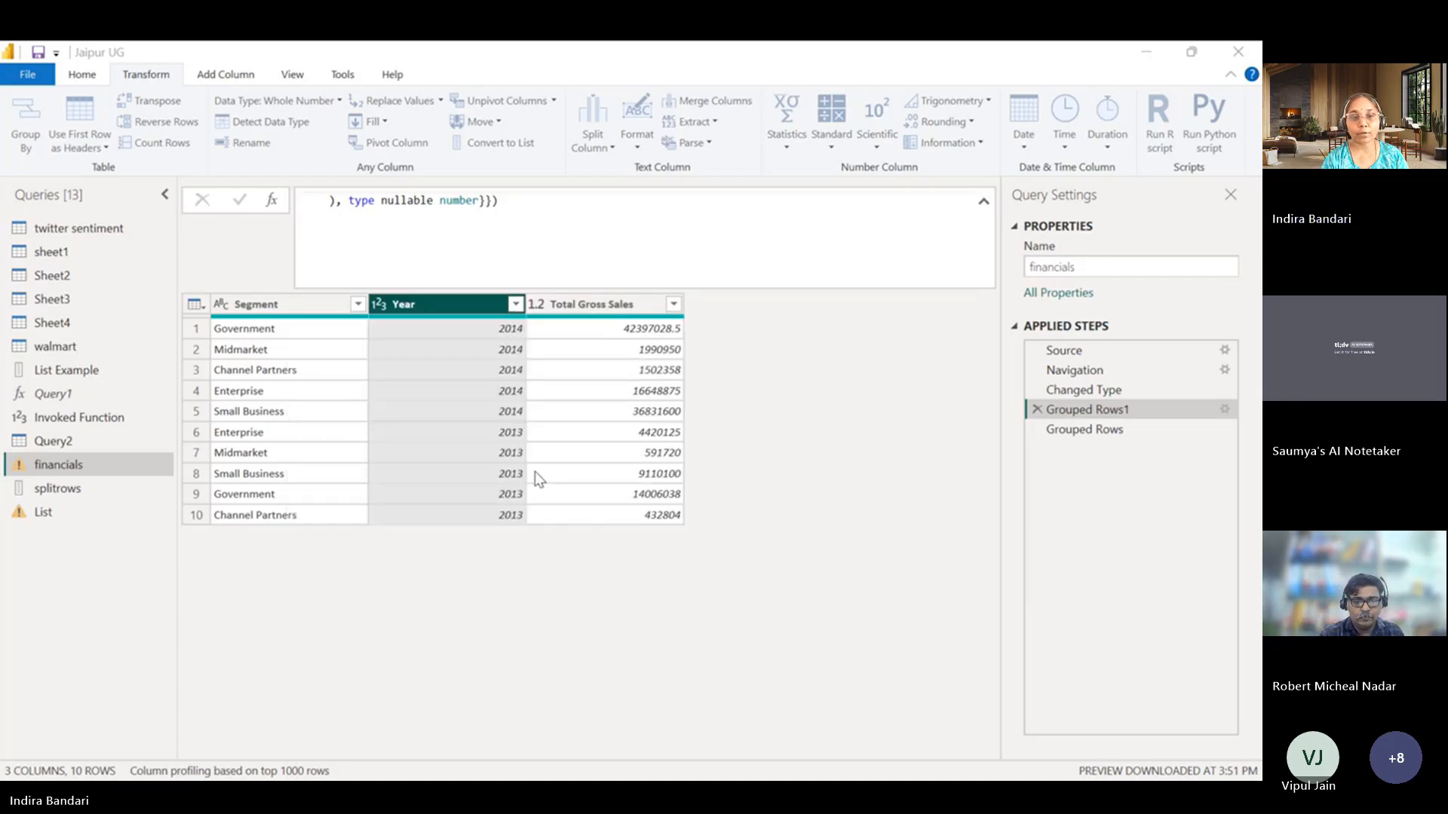
click(626, 441)
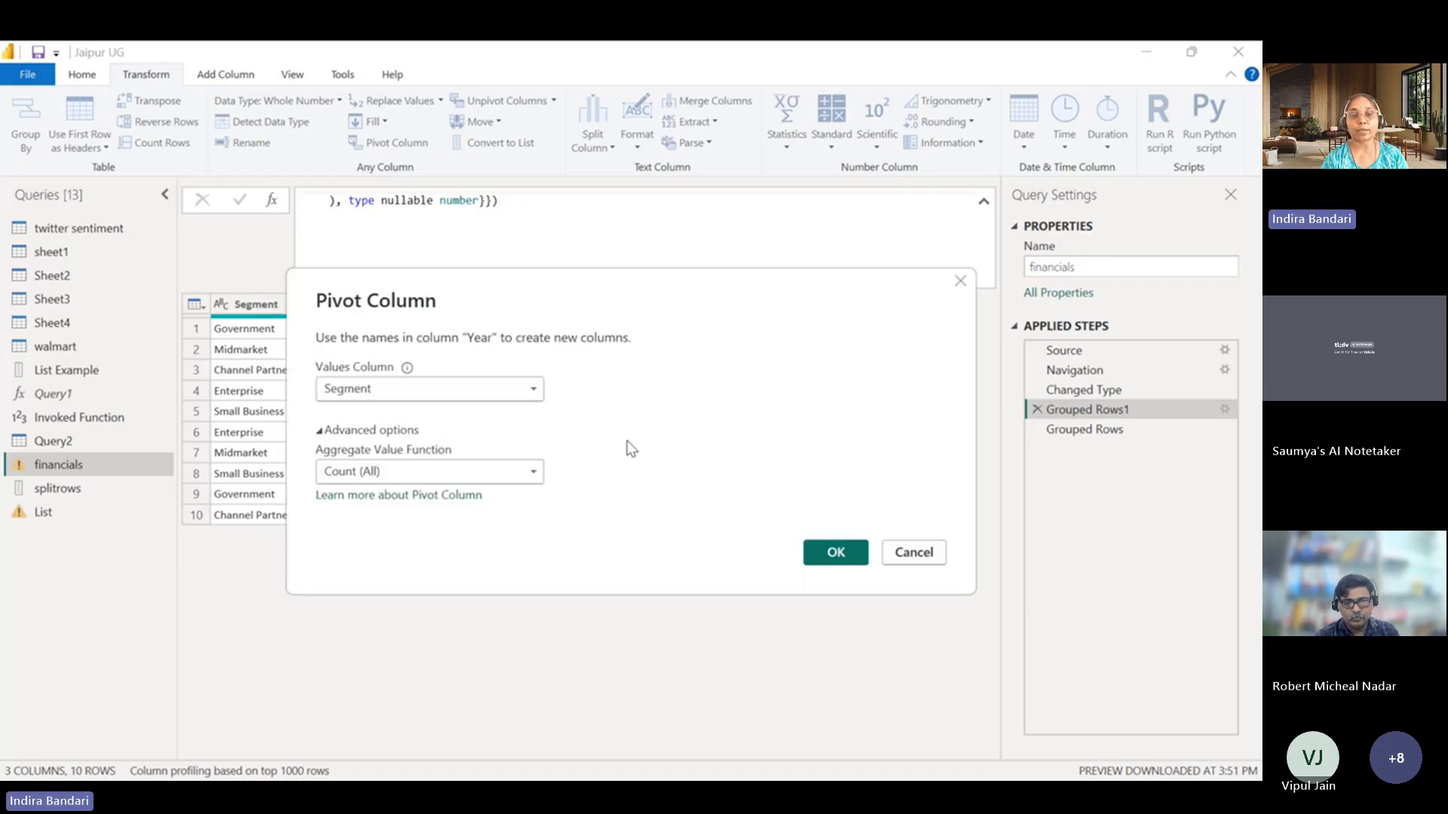
click(832, 555)
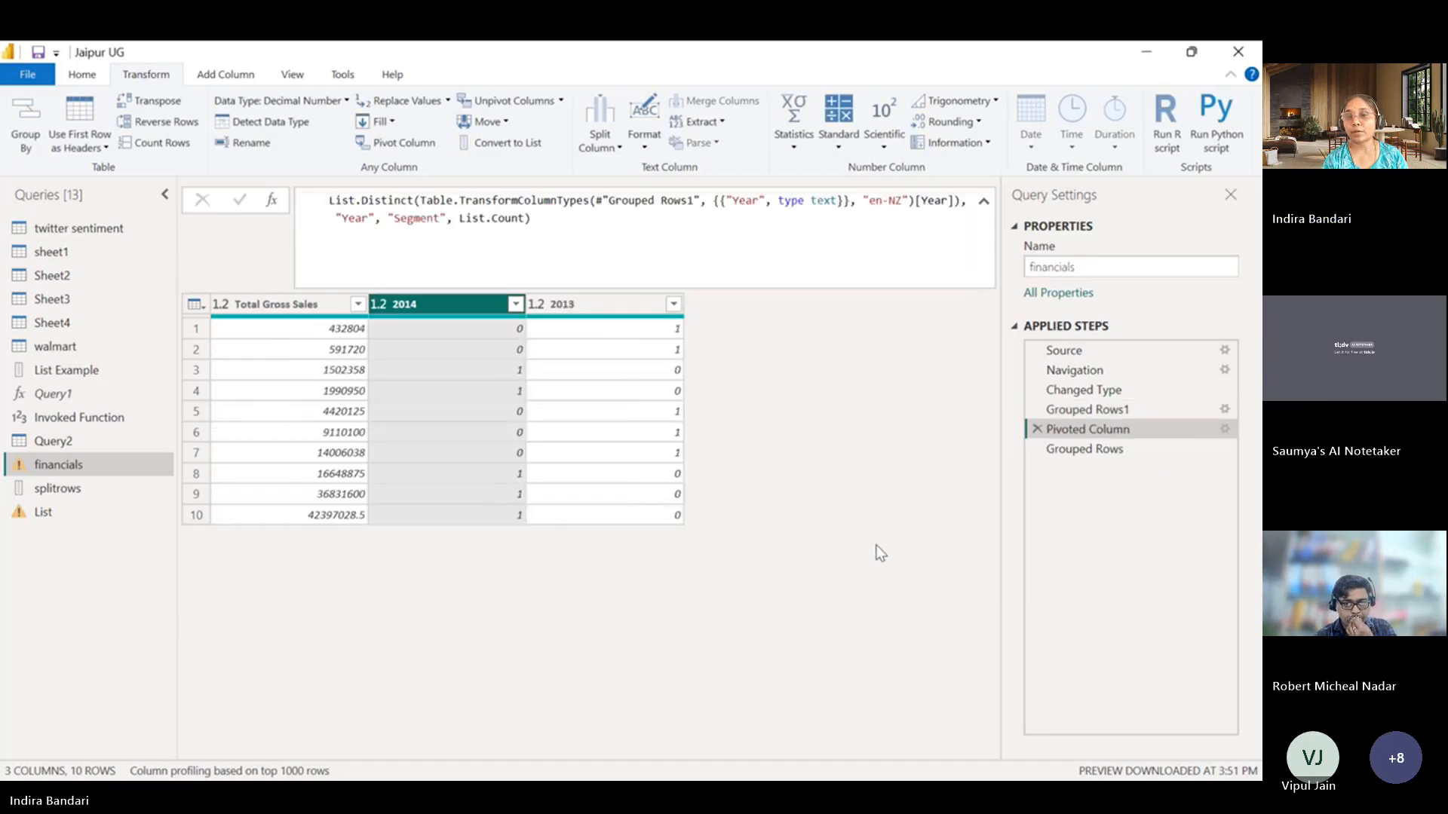
Delete the Pivoted Column step and return to the Grouped Rows1 step.
click(1037, 429)
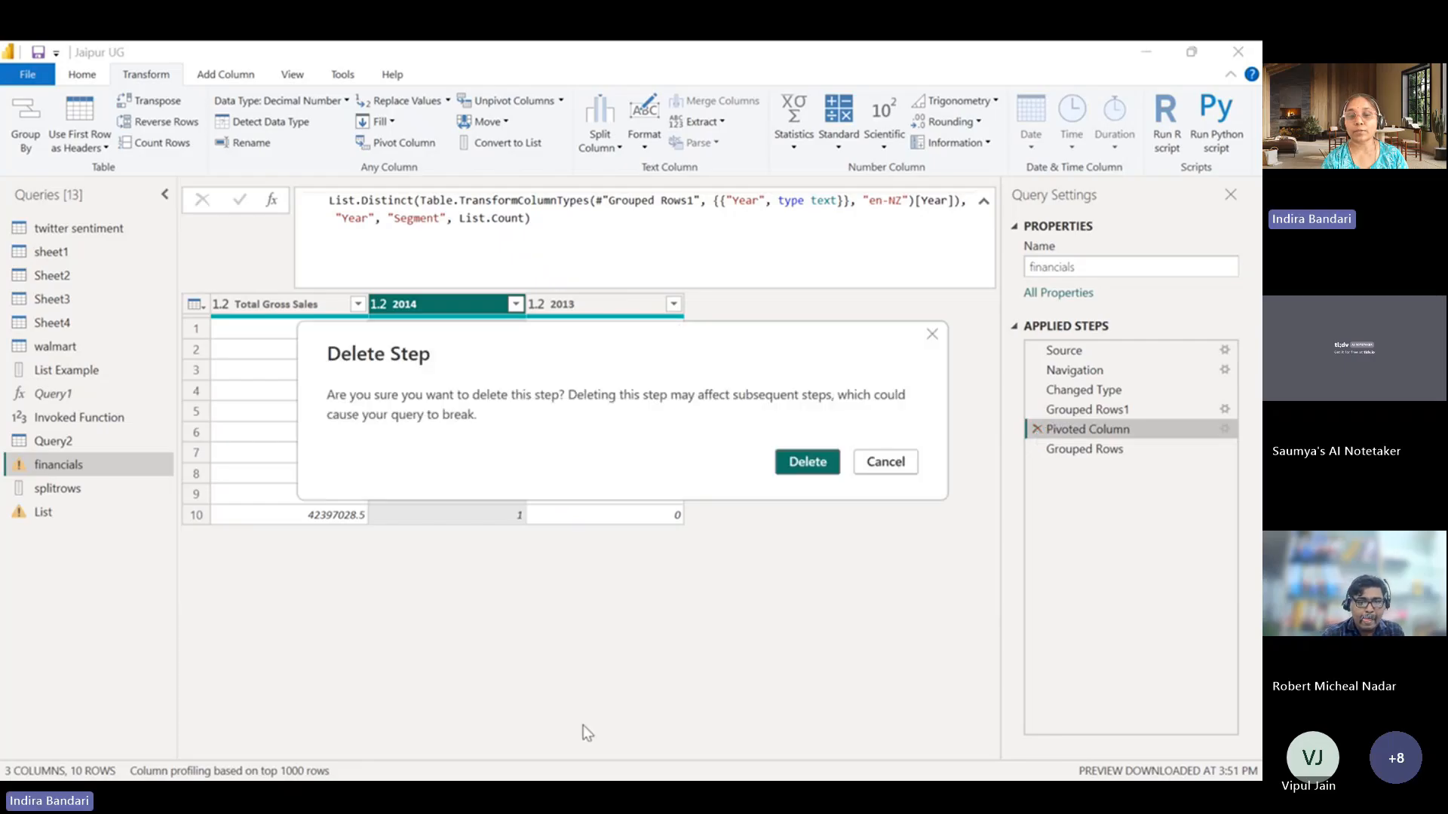
click(818, 461)
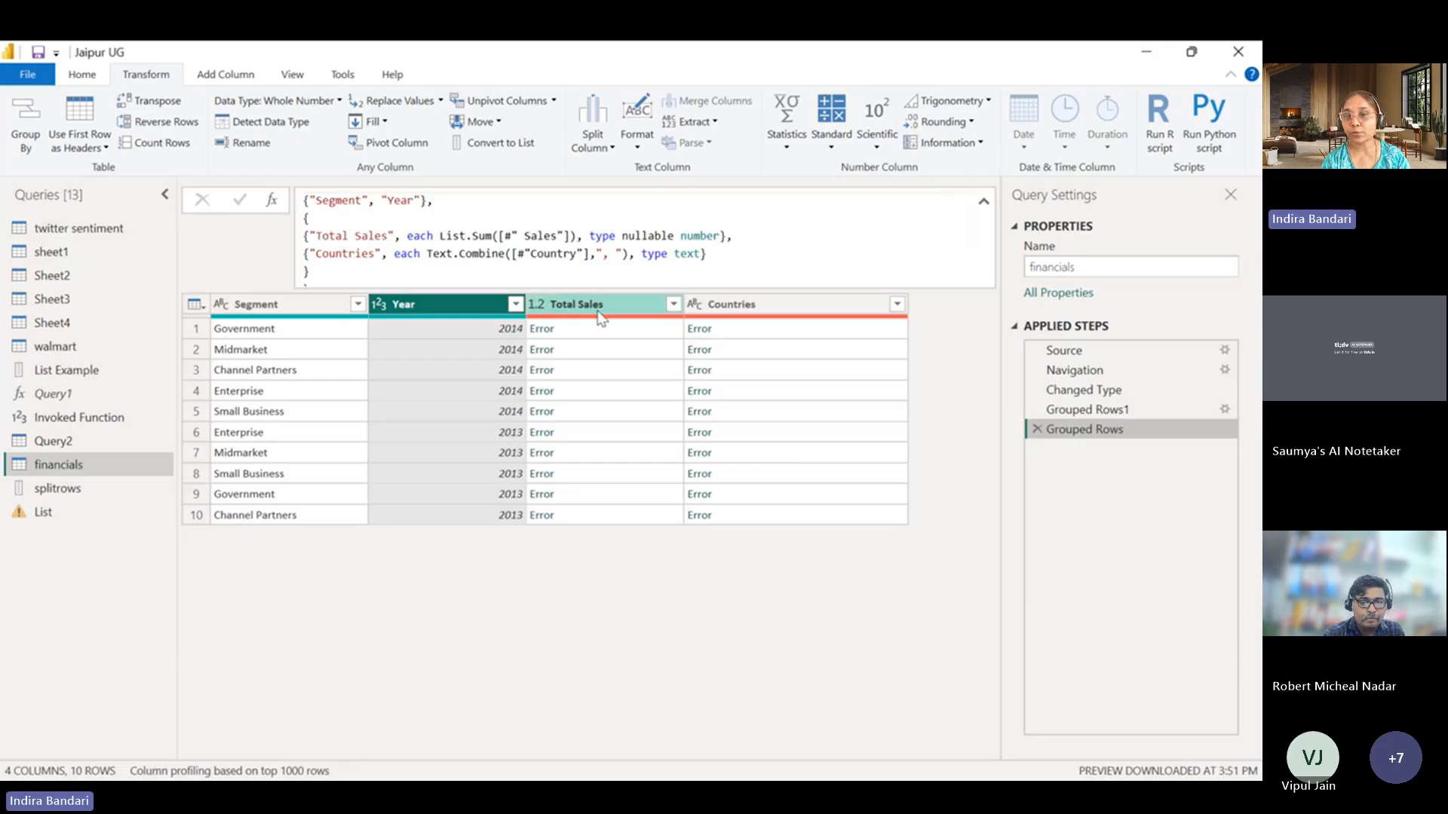
click(1087, 410)
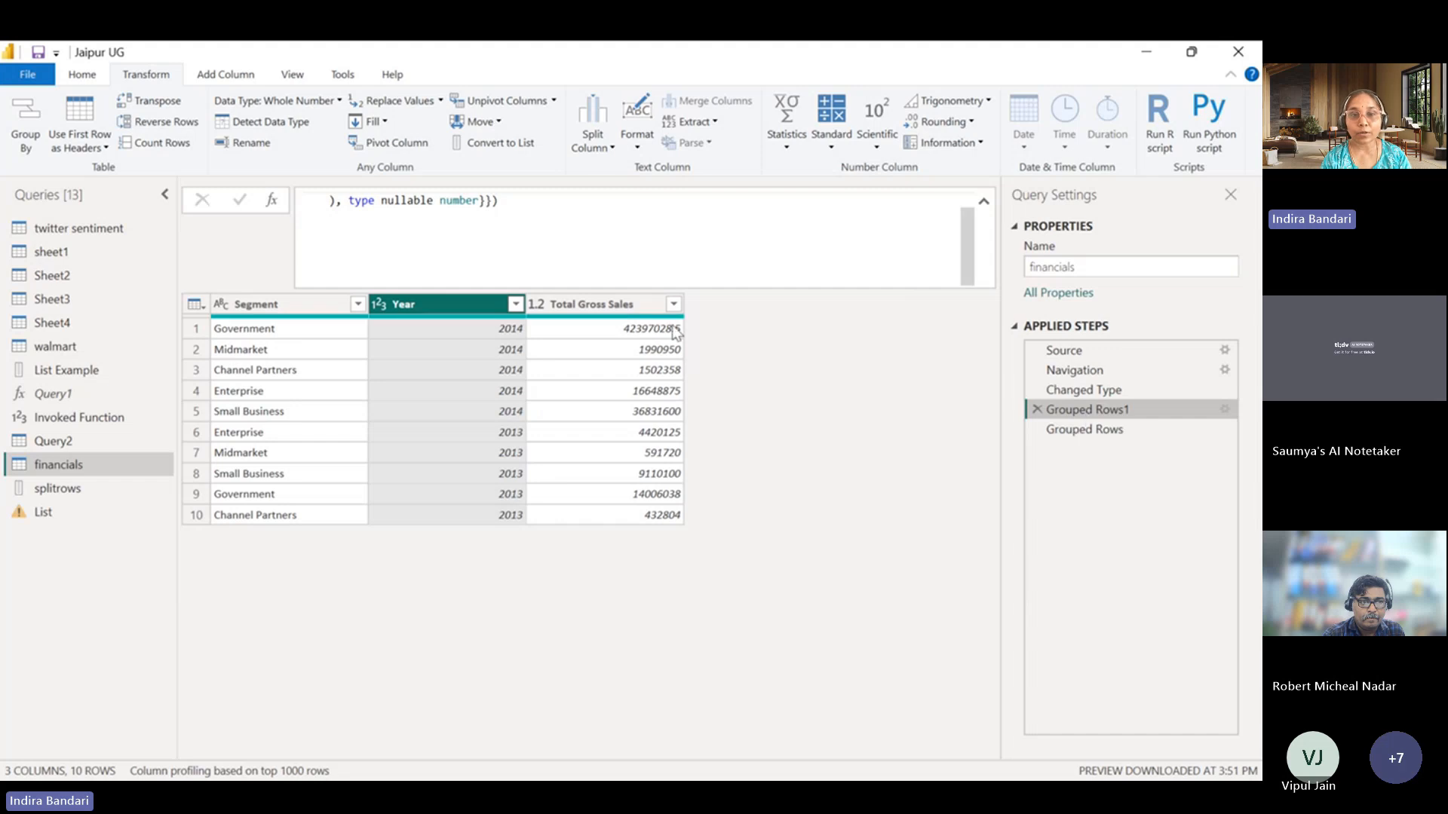
Insert a pivot of the Year column using Total Gross Sales as the values column.
ctrl+click(582, 305)
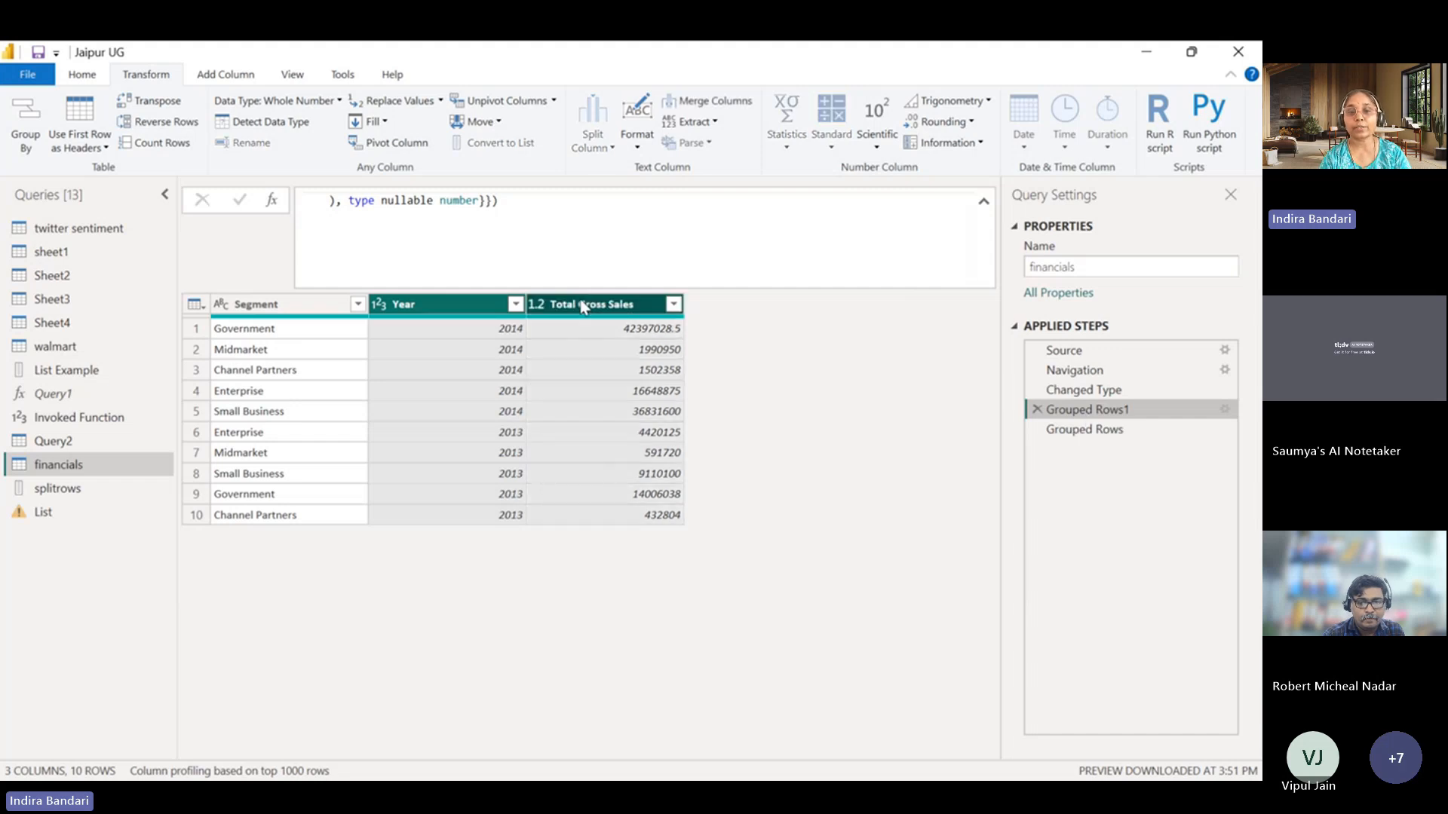
click(582, 796)
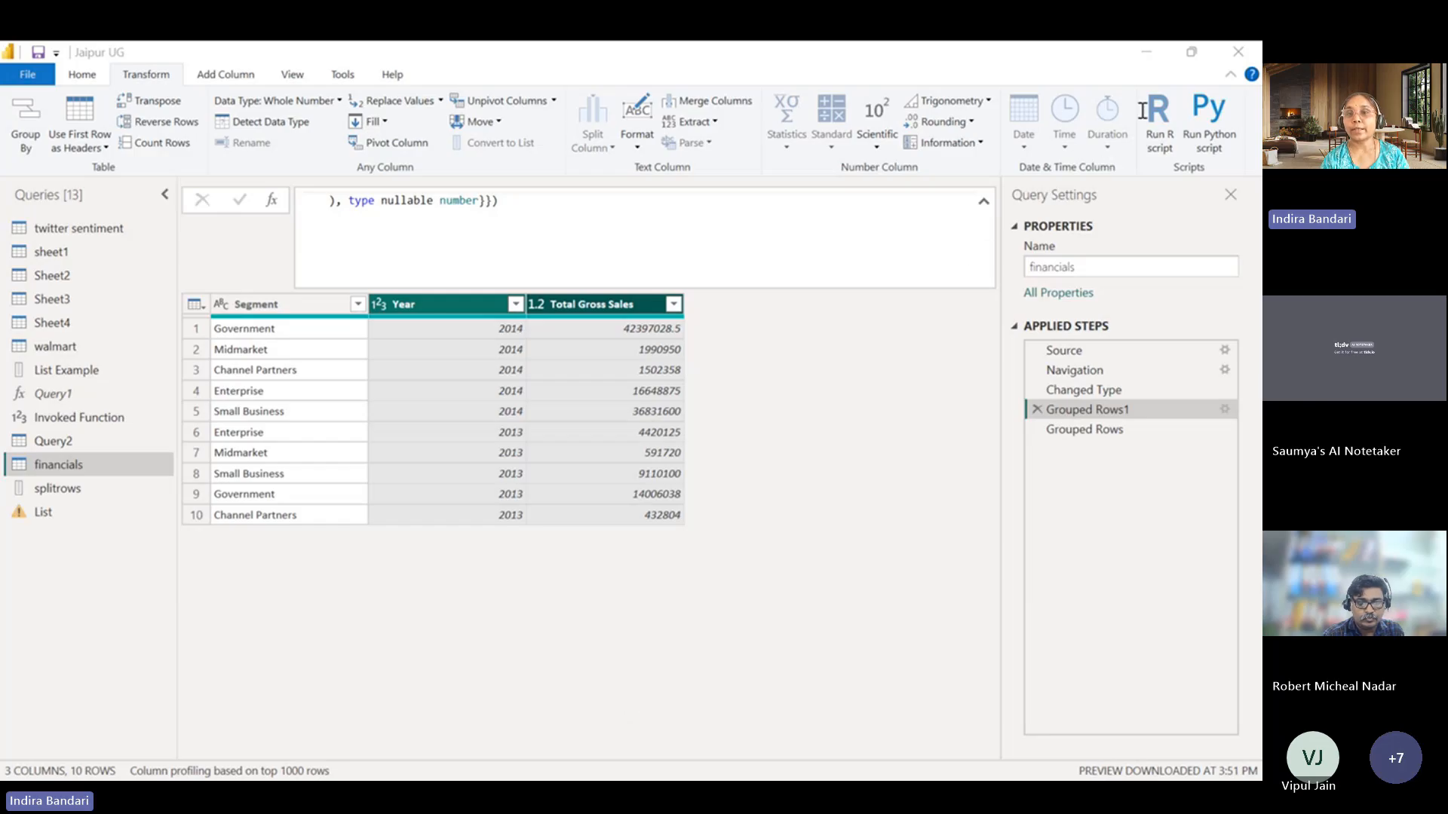
click(1143, 55)
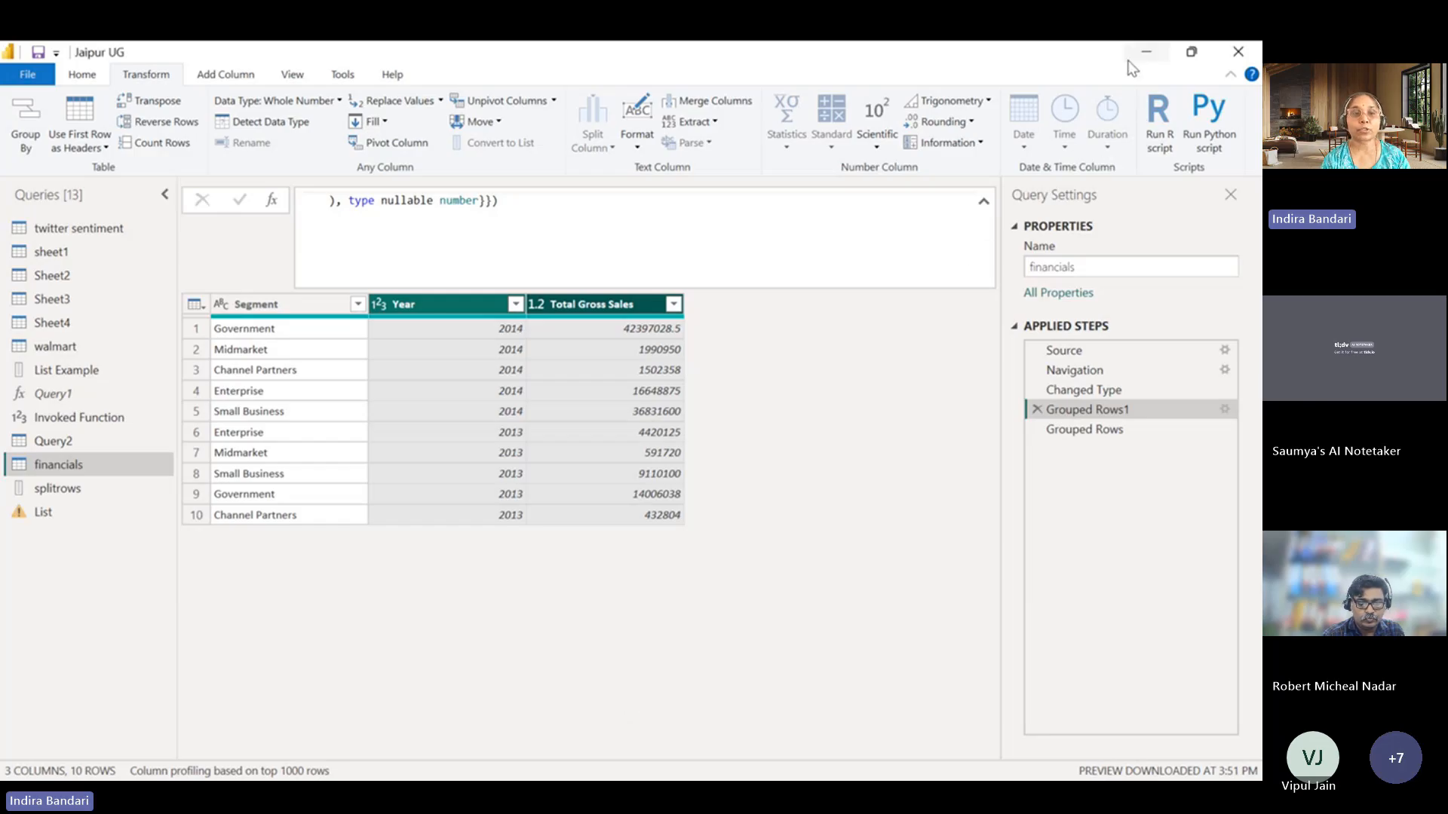
click(394, 142)
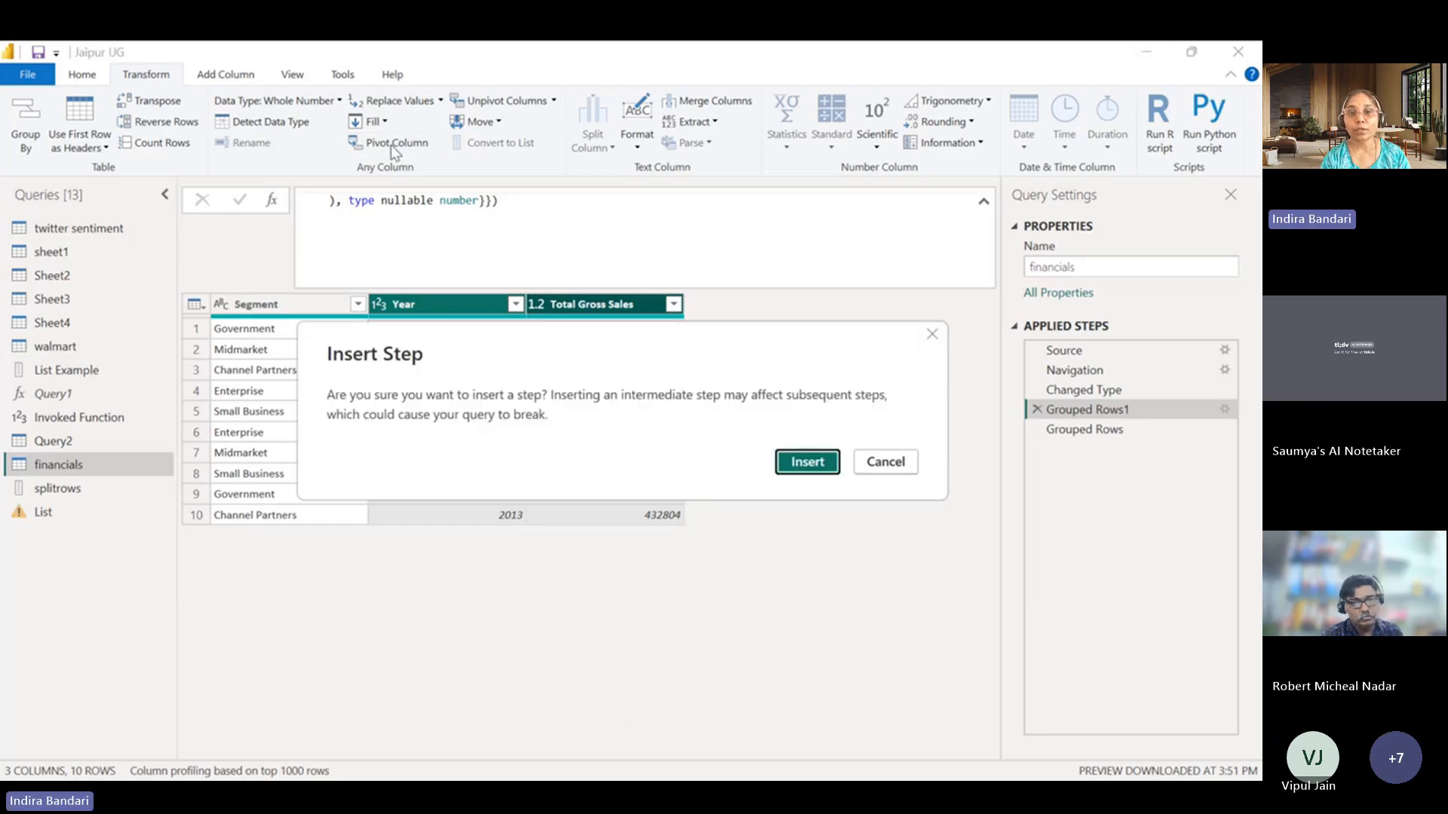
click(800, 462)
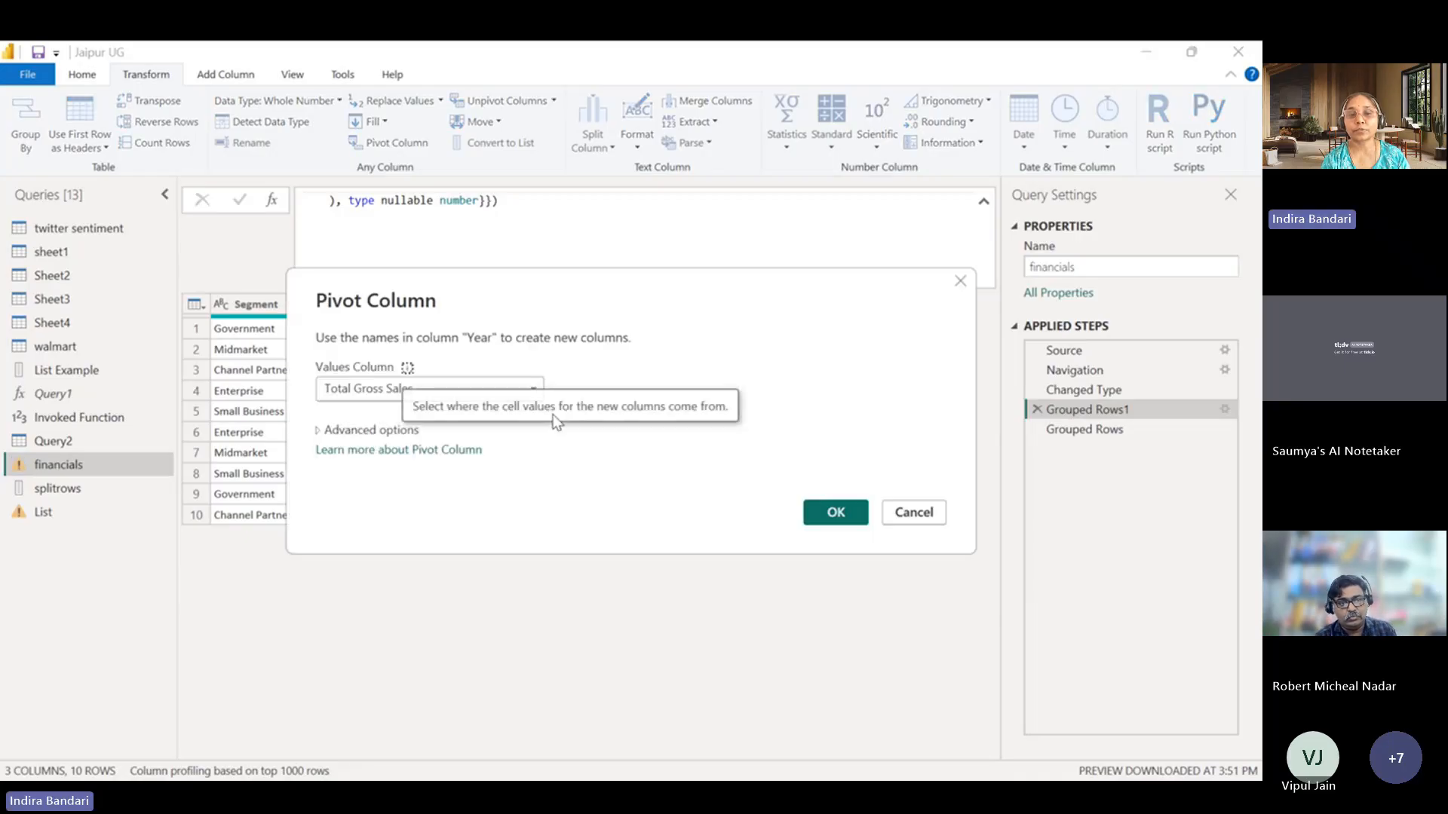
click(835, 515)
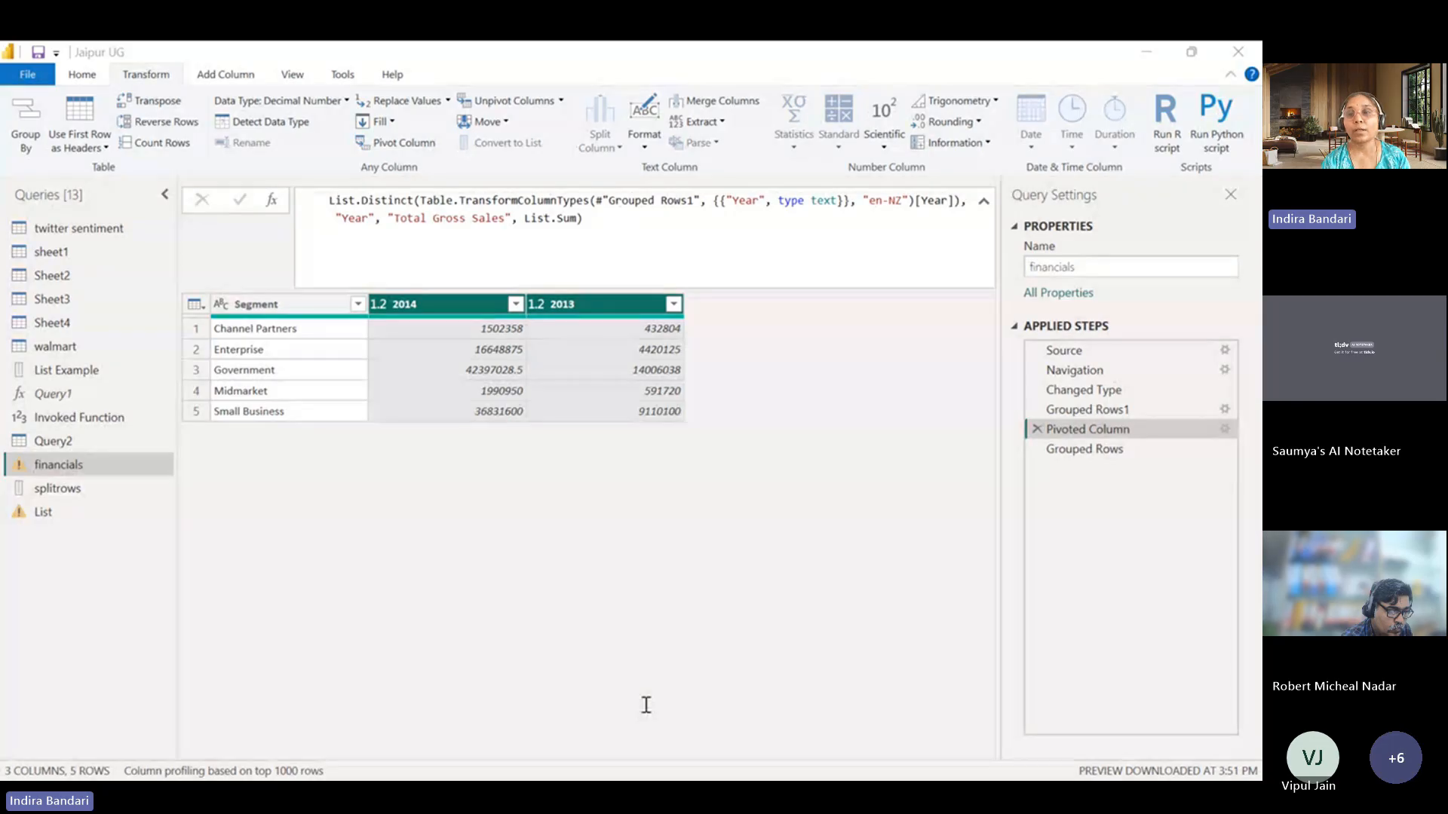
Delete the Pivoted Column and Grouped Rows1 steps from the financials query.
click(839, 470)
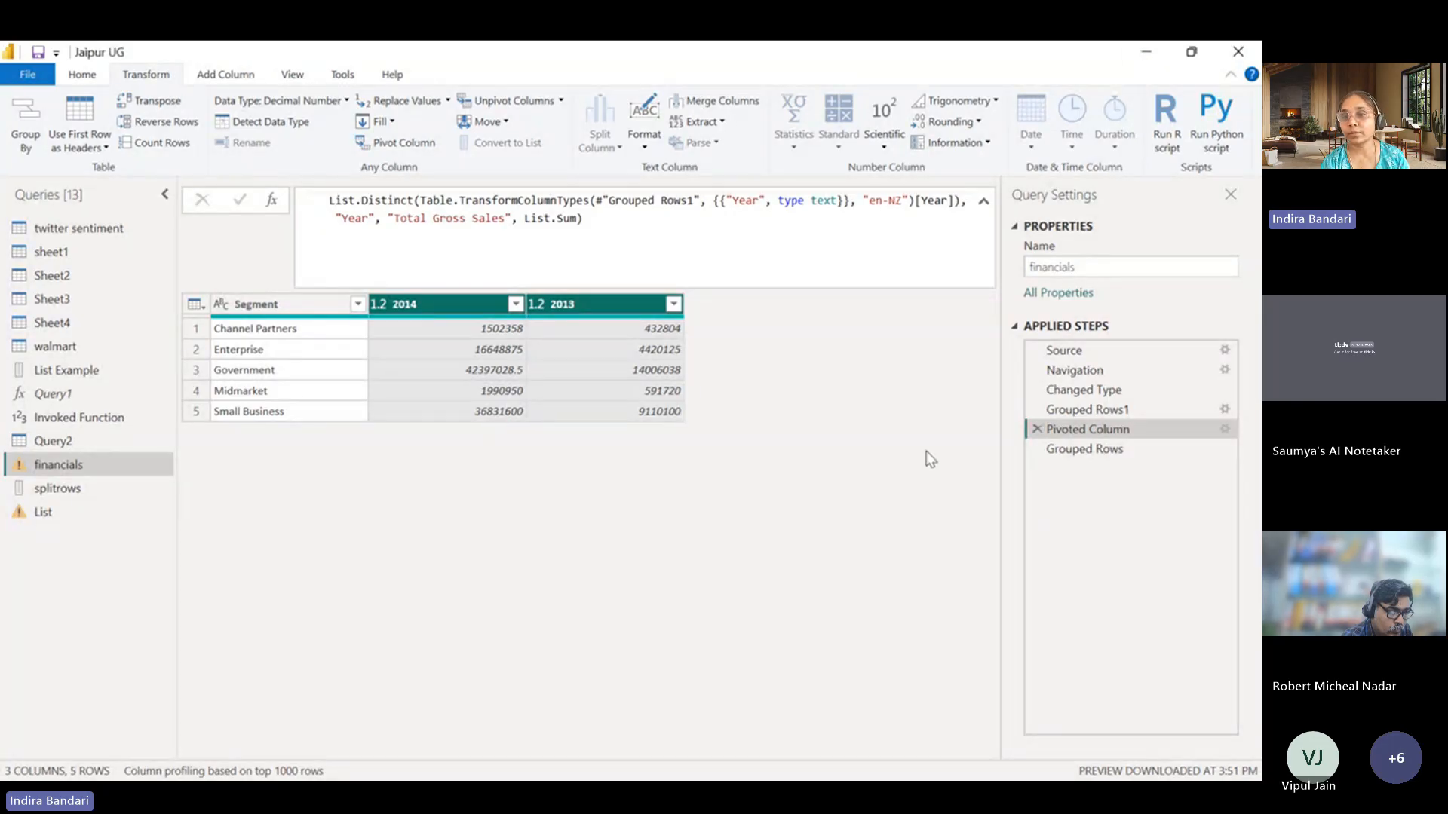
click(1037, 429)
click(816, 458)
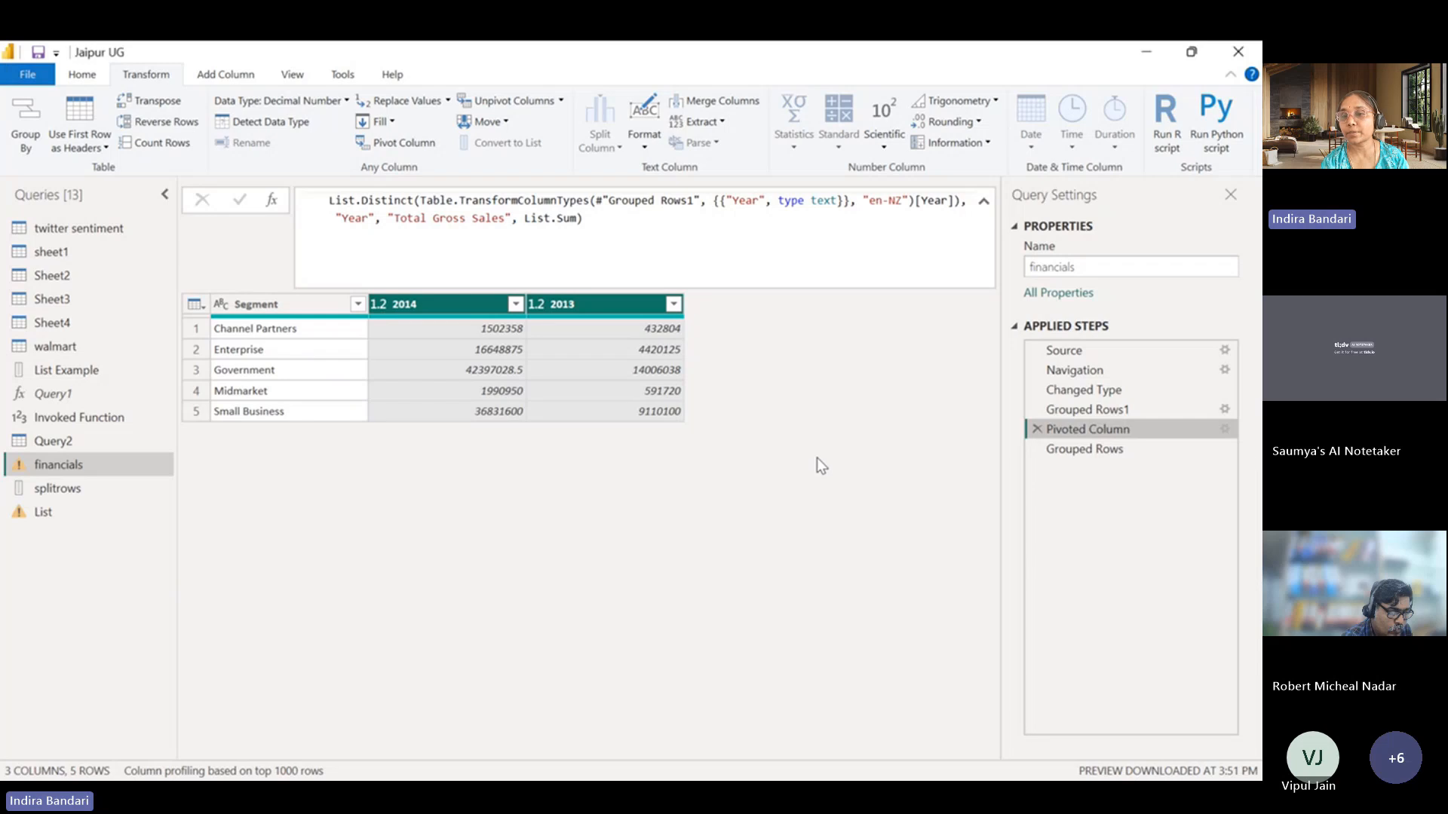
click(1036, 409)
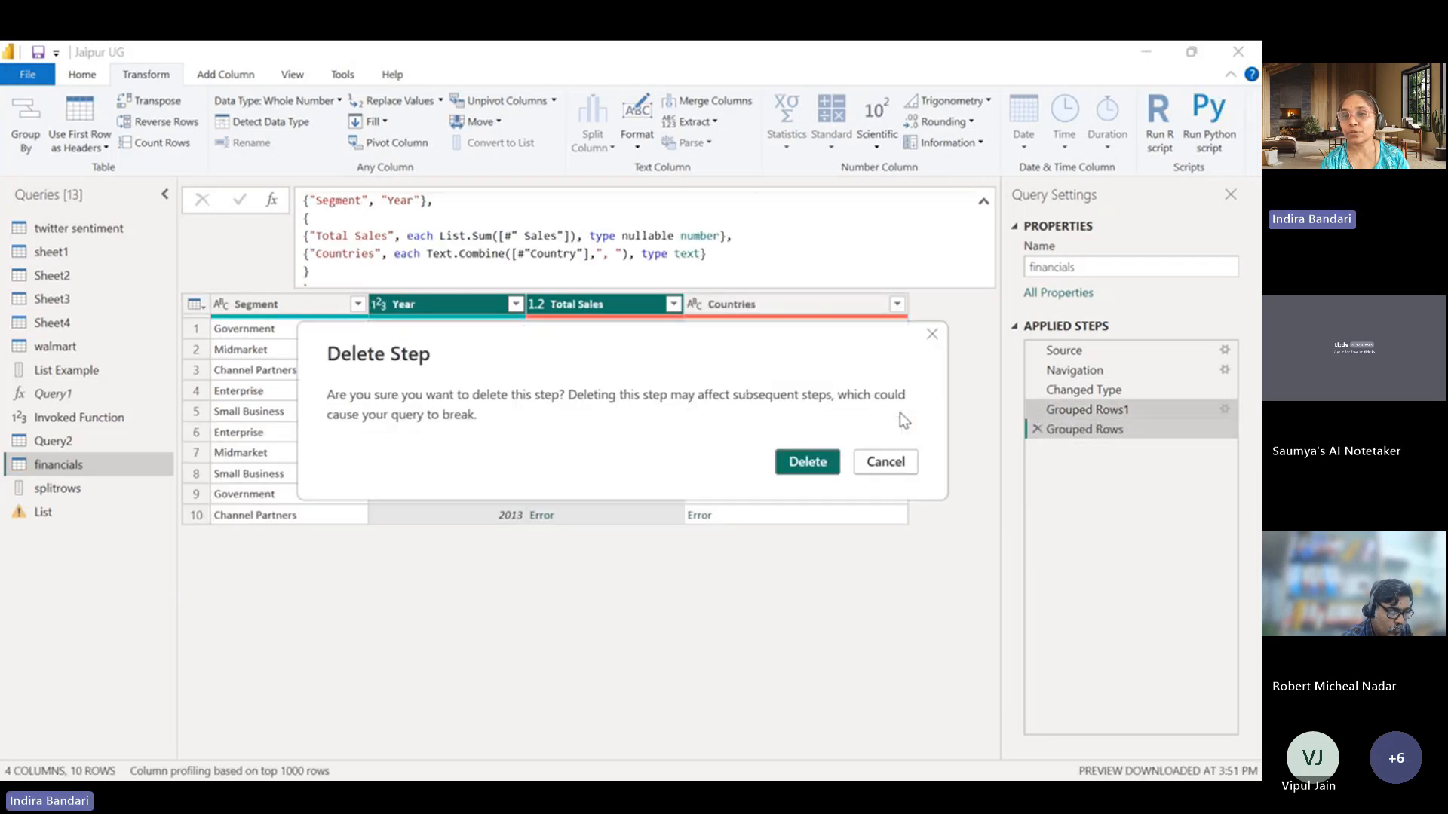
click(799, 461)
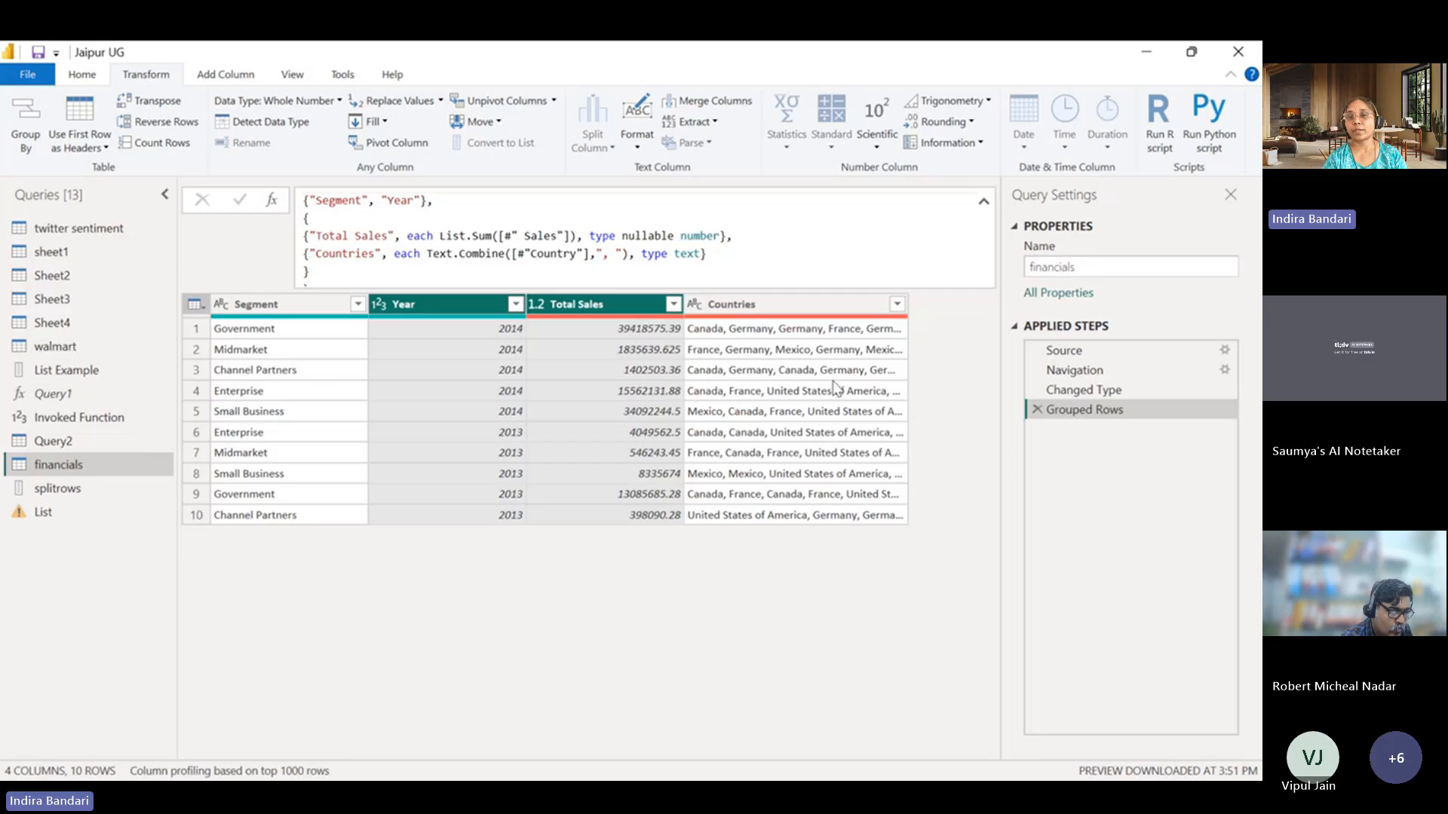
Remove the Countries entry and its preceding comma from the Grouped Rows formula, and apply the change.
click(313, 254)
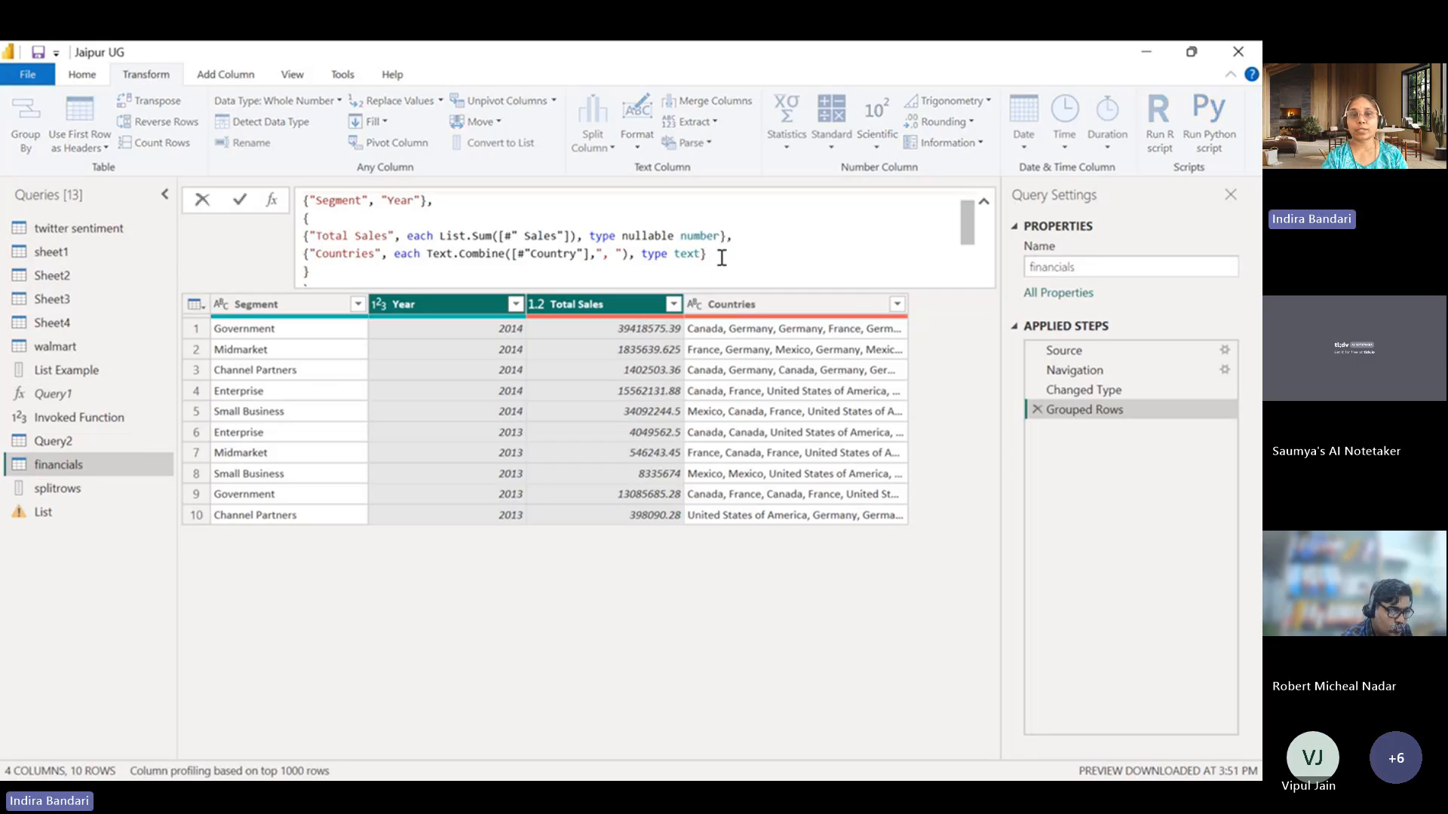
drag(717, 257, 304, 261)
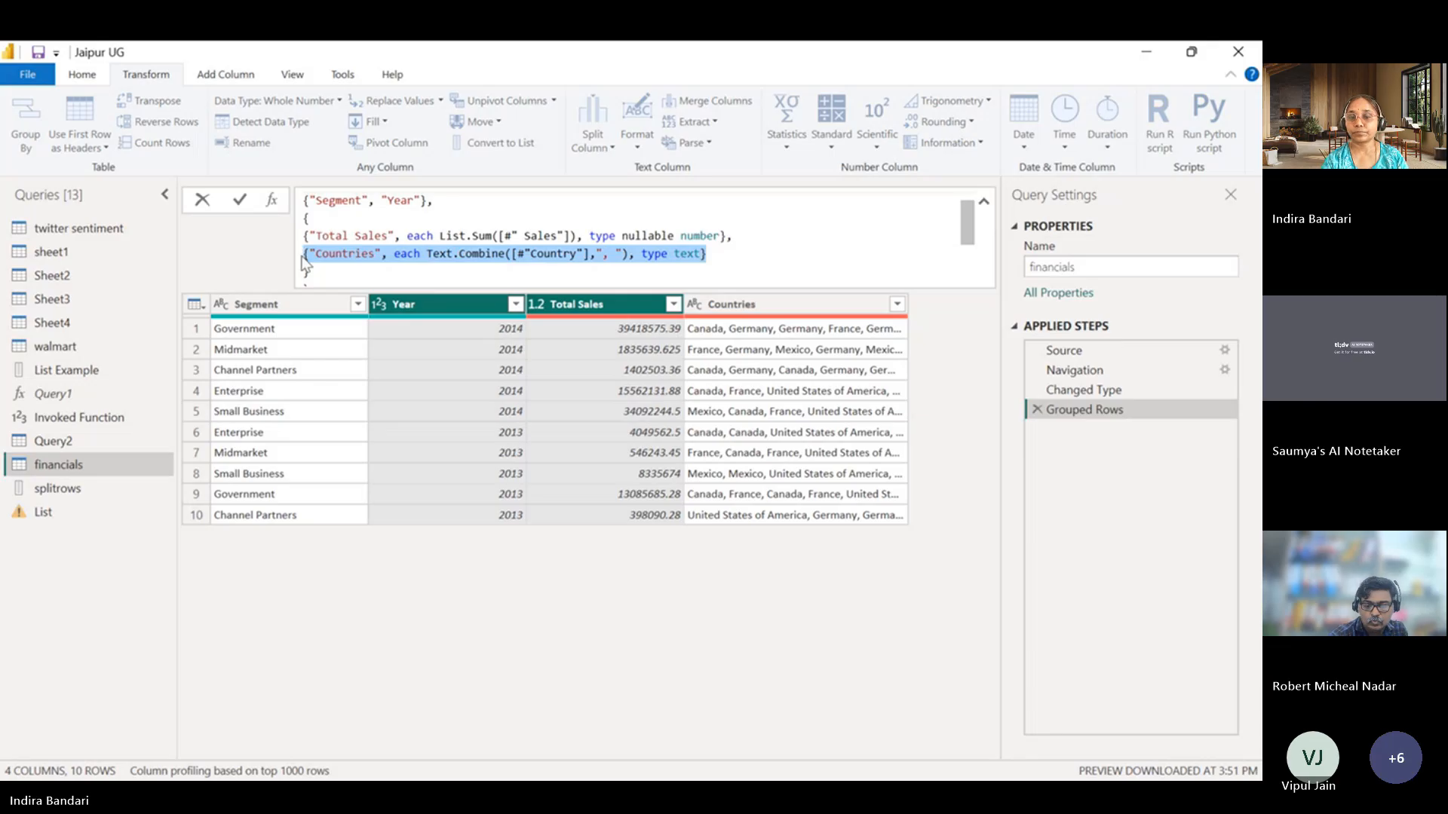
key(BackSpace)
key(BackSpace)
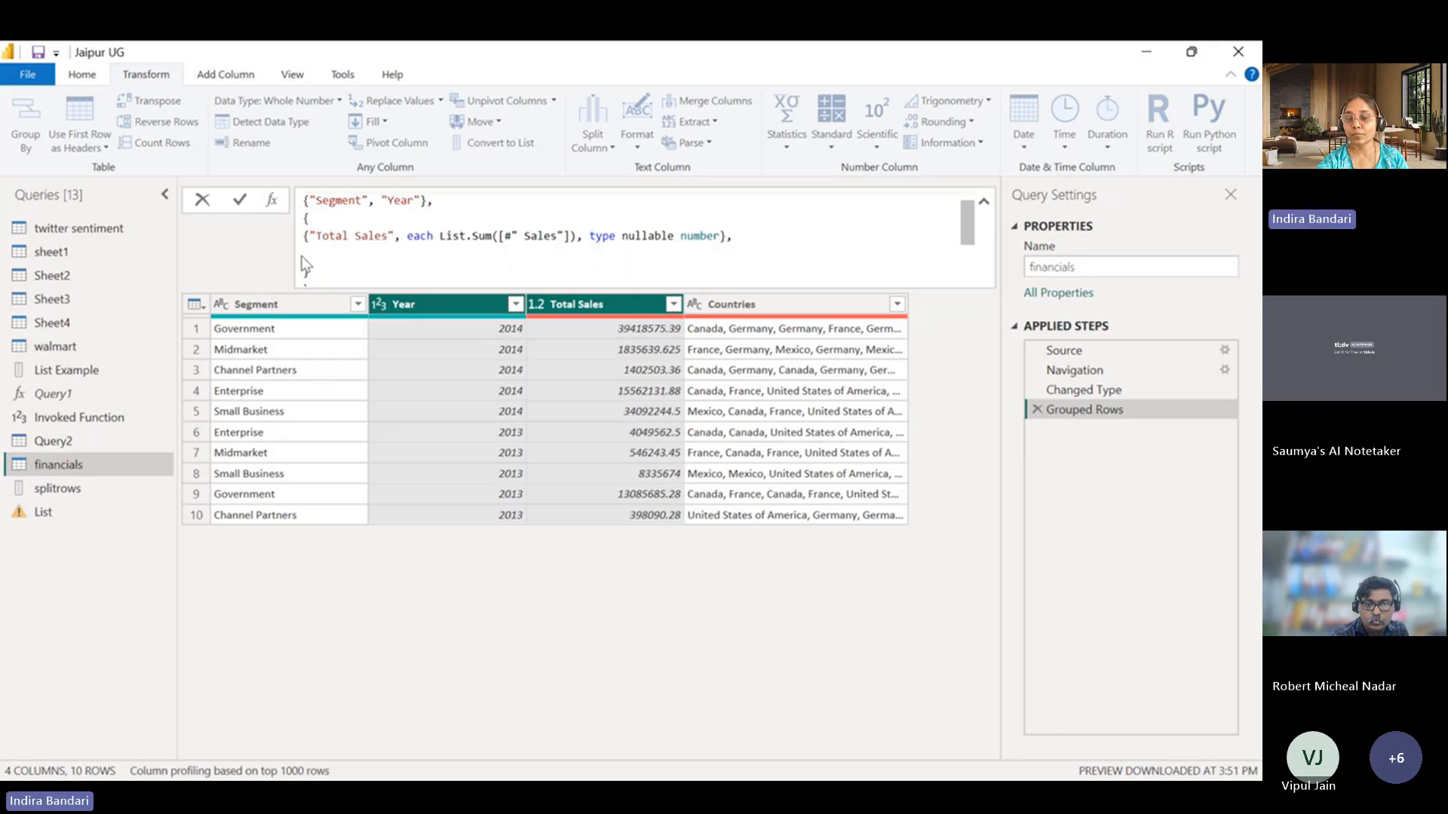
key(BackSpace)
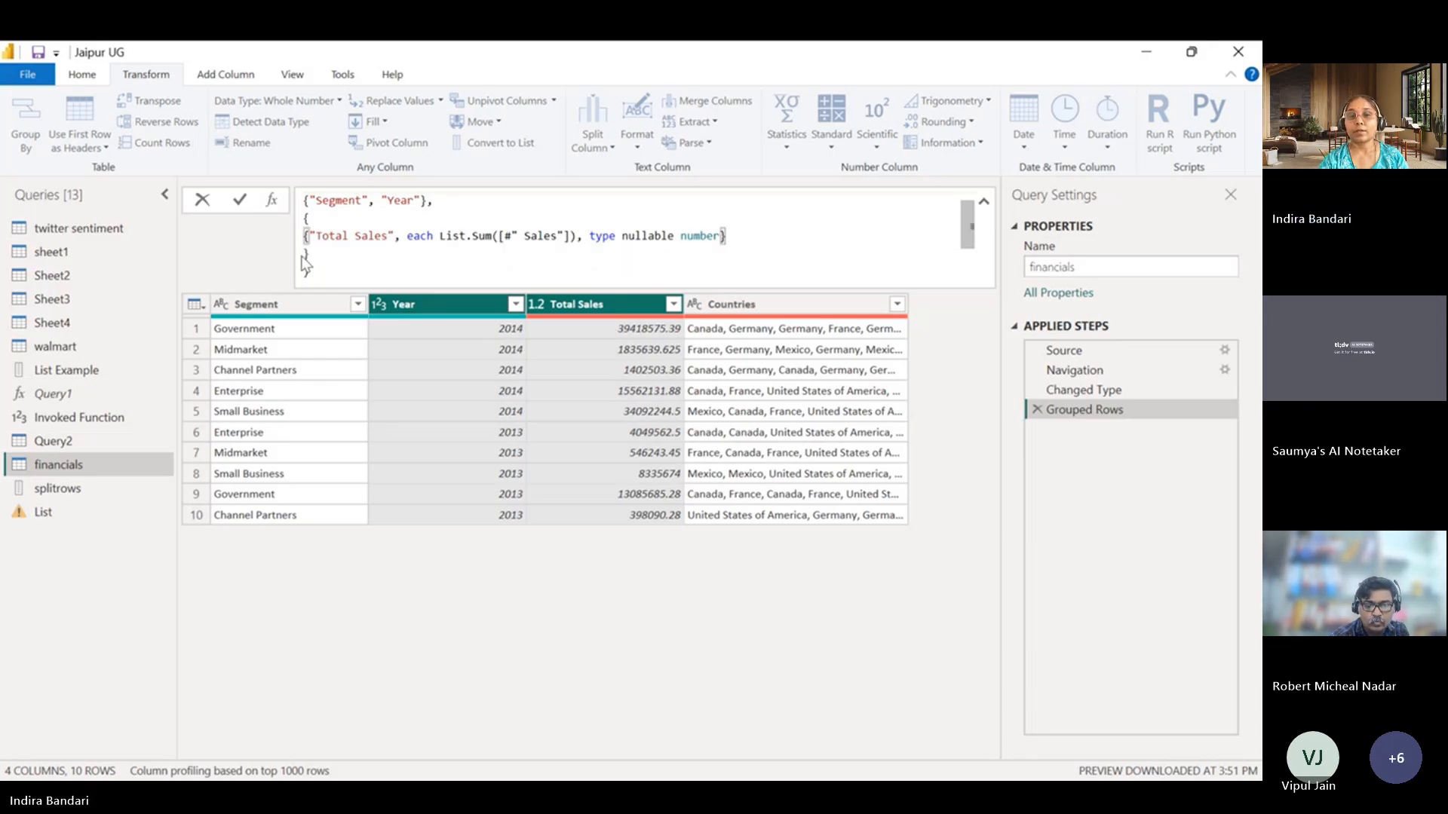
key(Return)
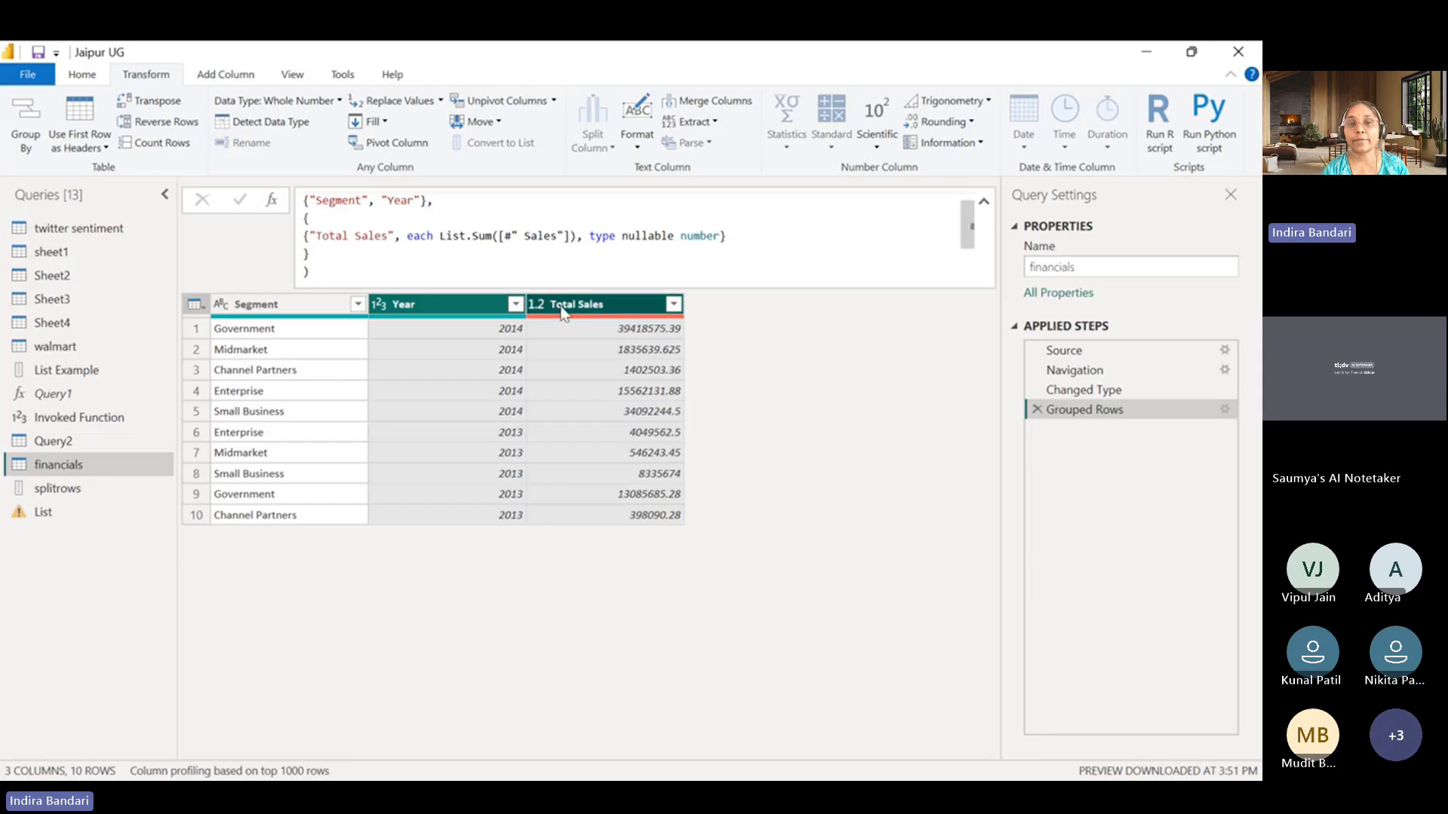
click(535, 304)
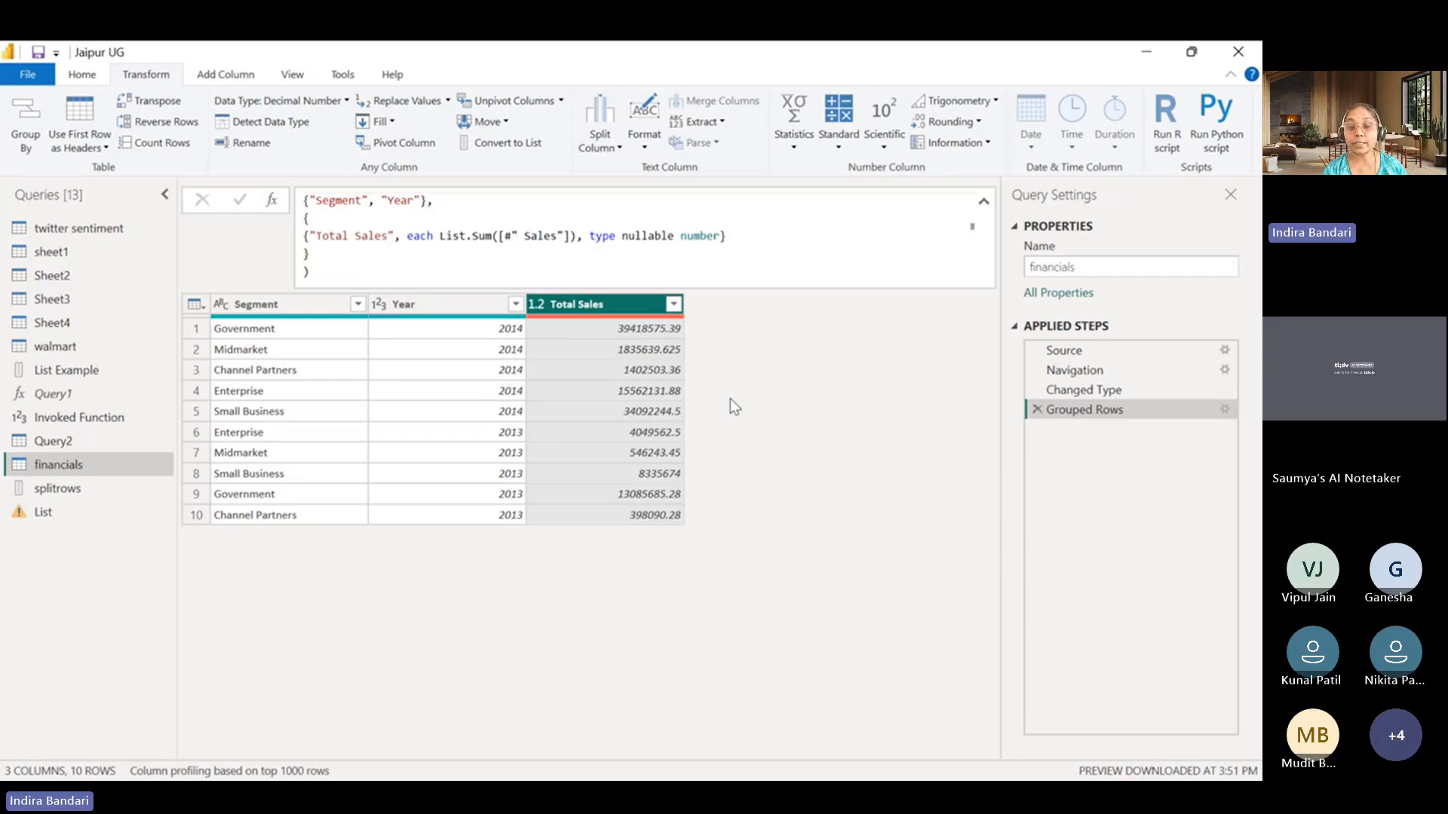
click(612, 794)
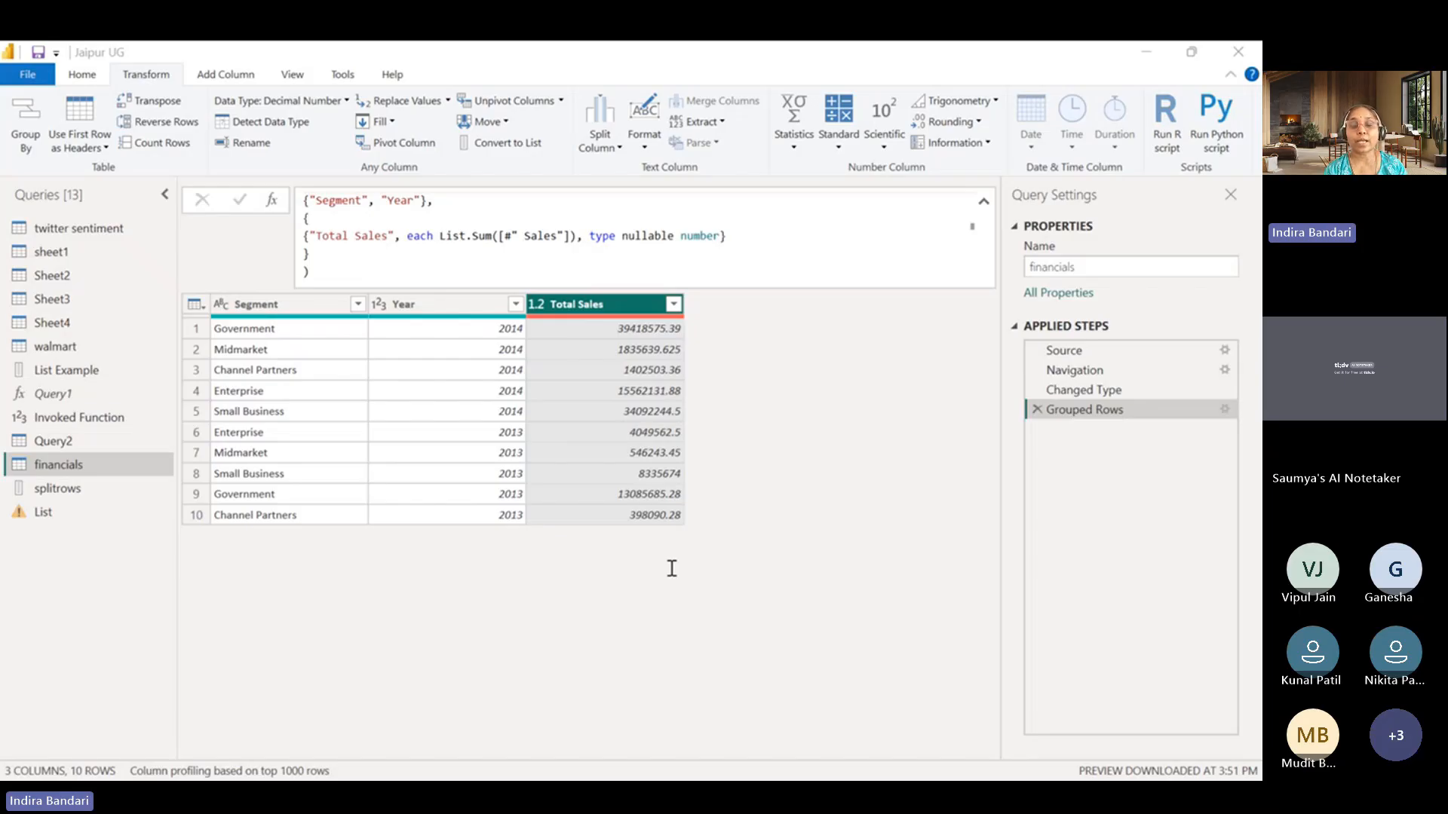
click(1147, 57)
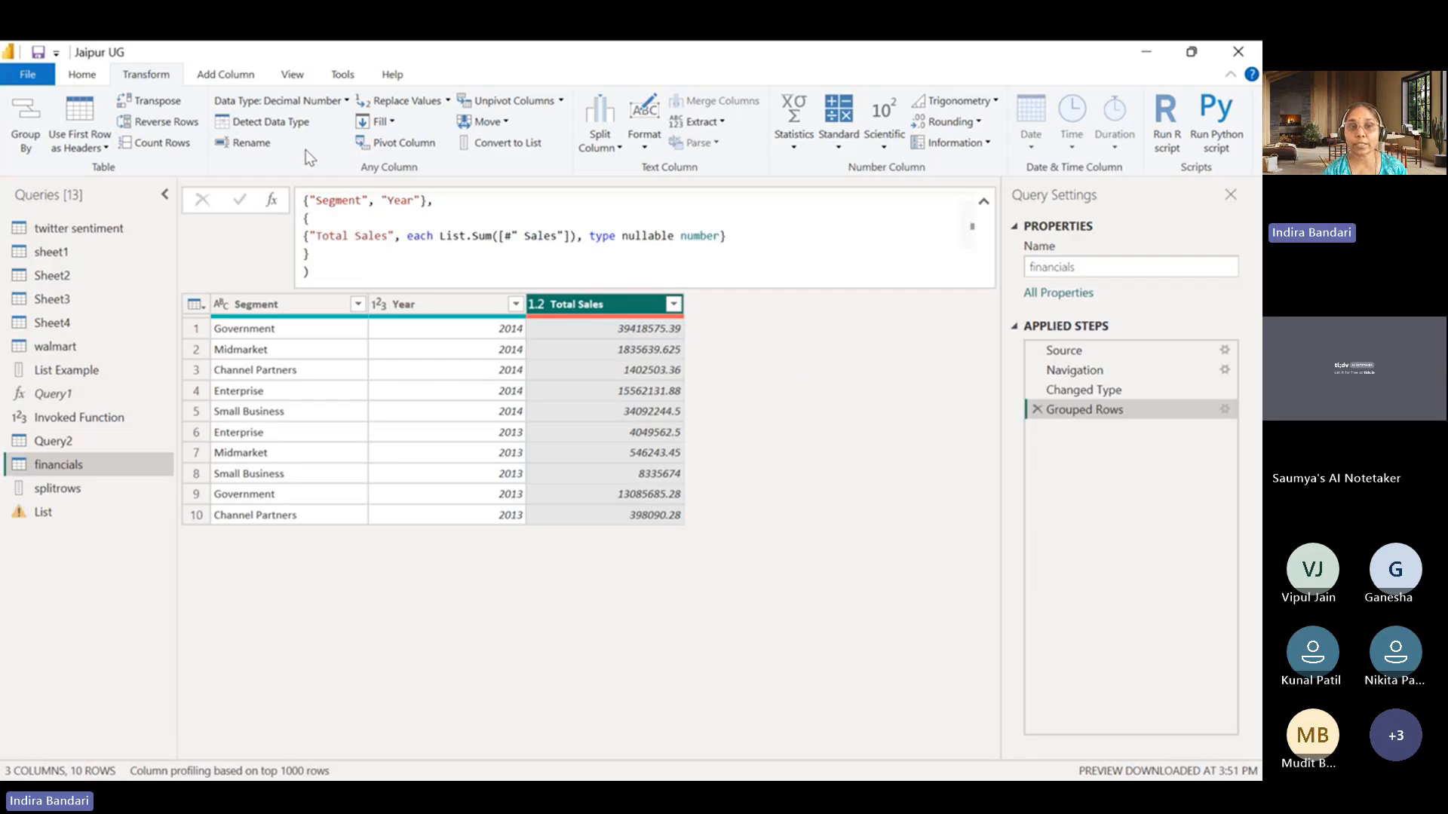
Add a new step after Grouped Rows and insert Table.AddColumn() before its #"Grouped Rows" reference, applying the formula.
click(273, 202)
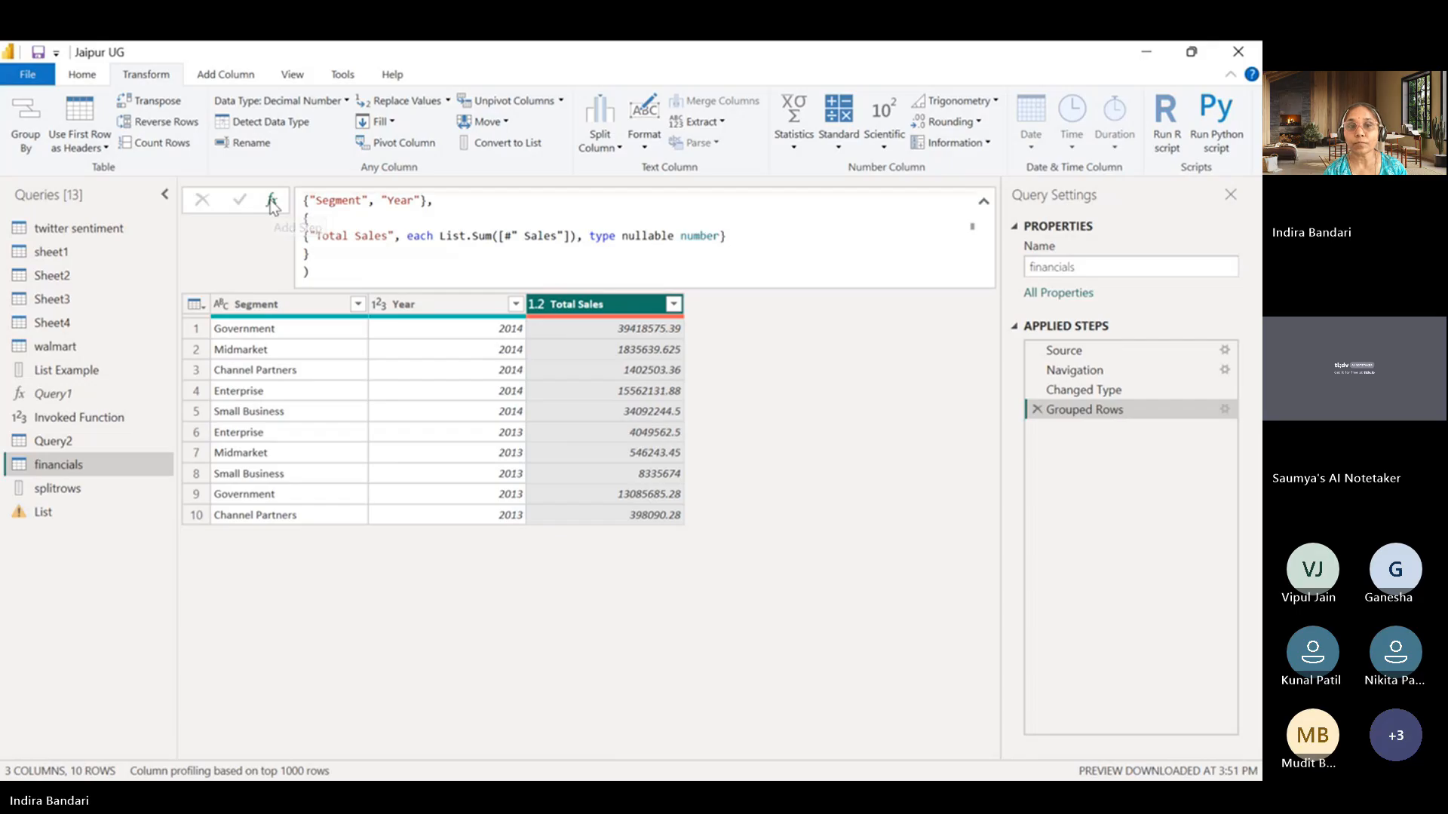
click(313, 201)
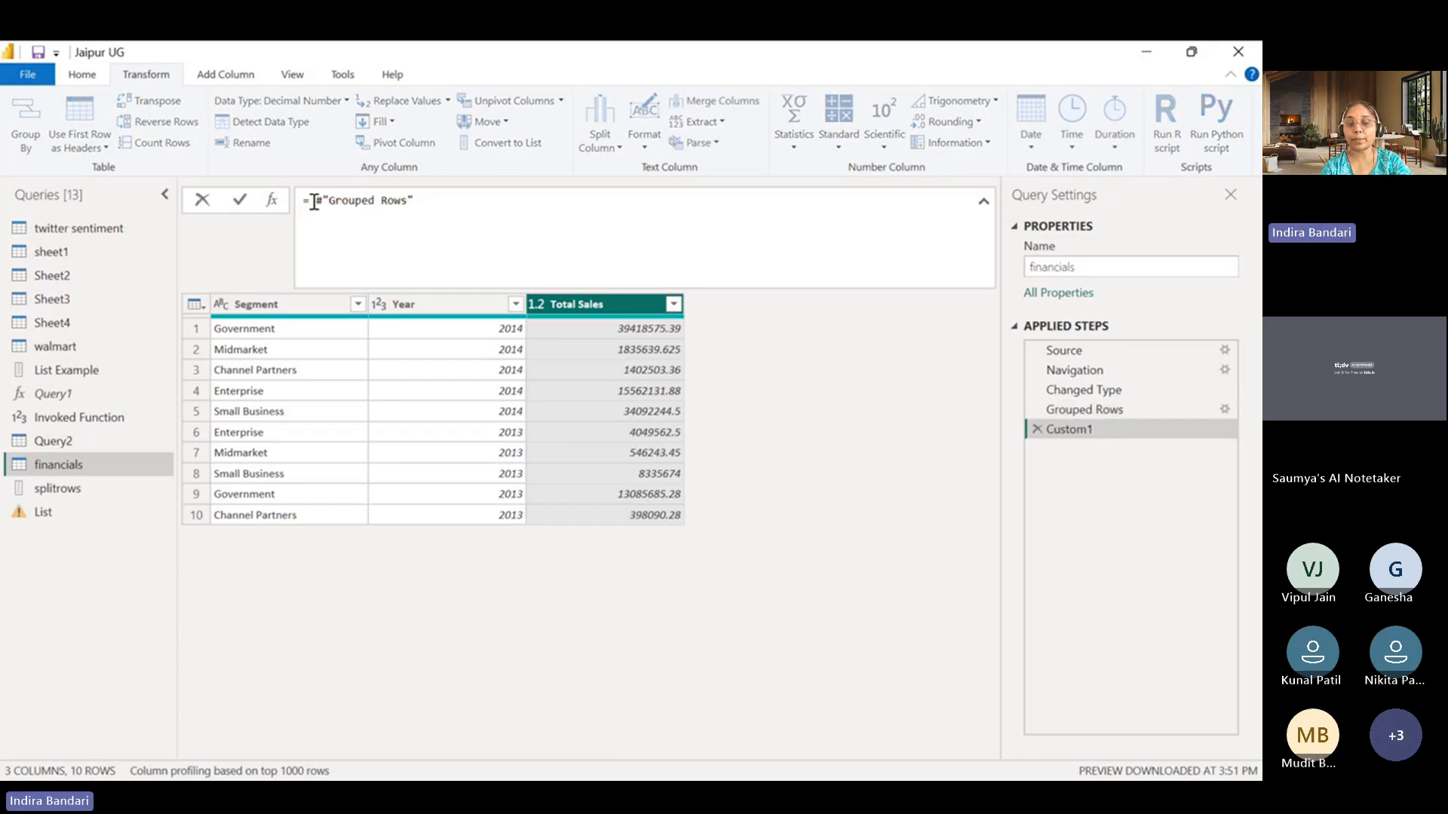
text(Table)
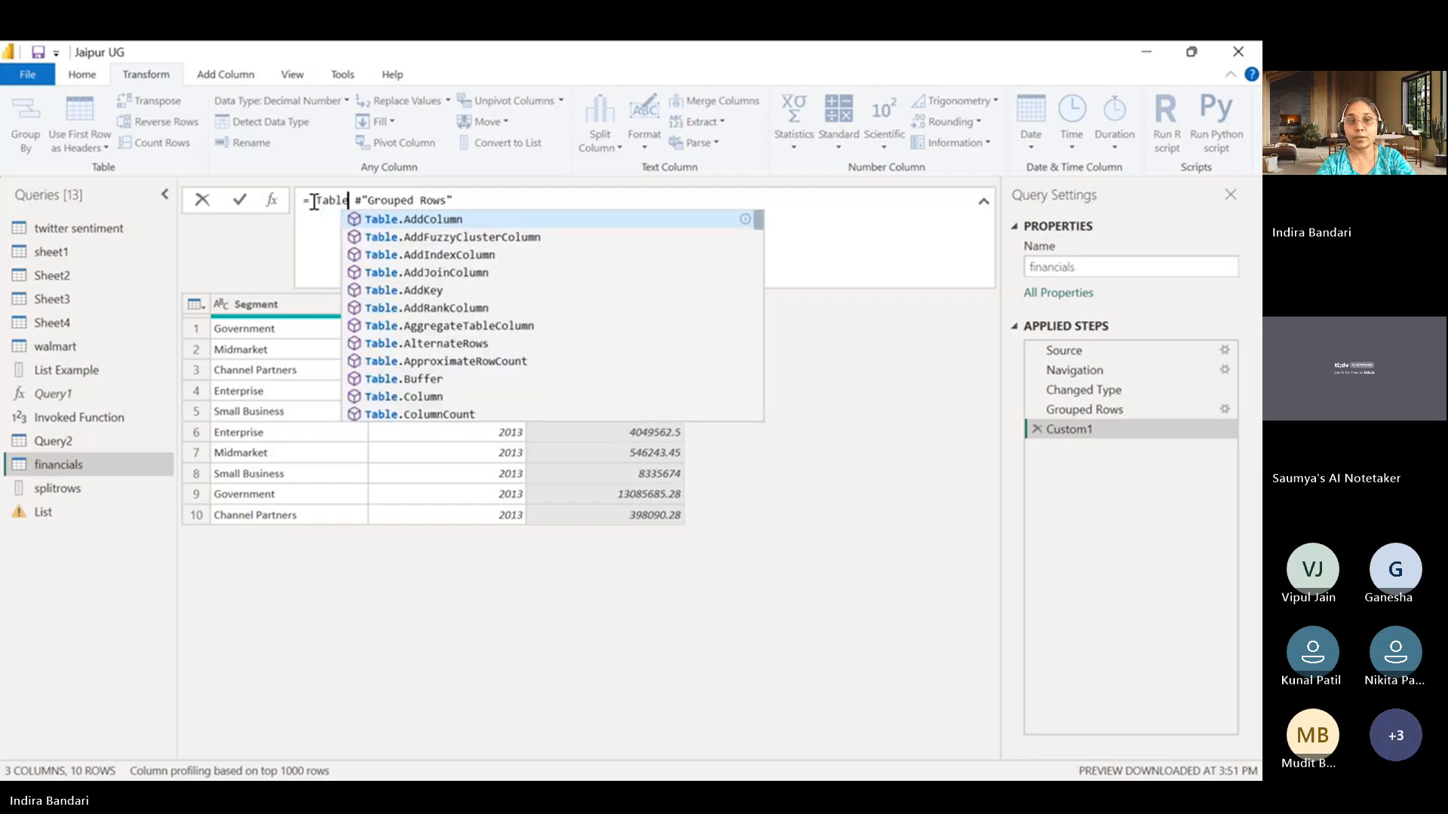
click(389, 218)
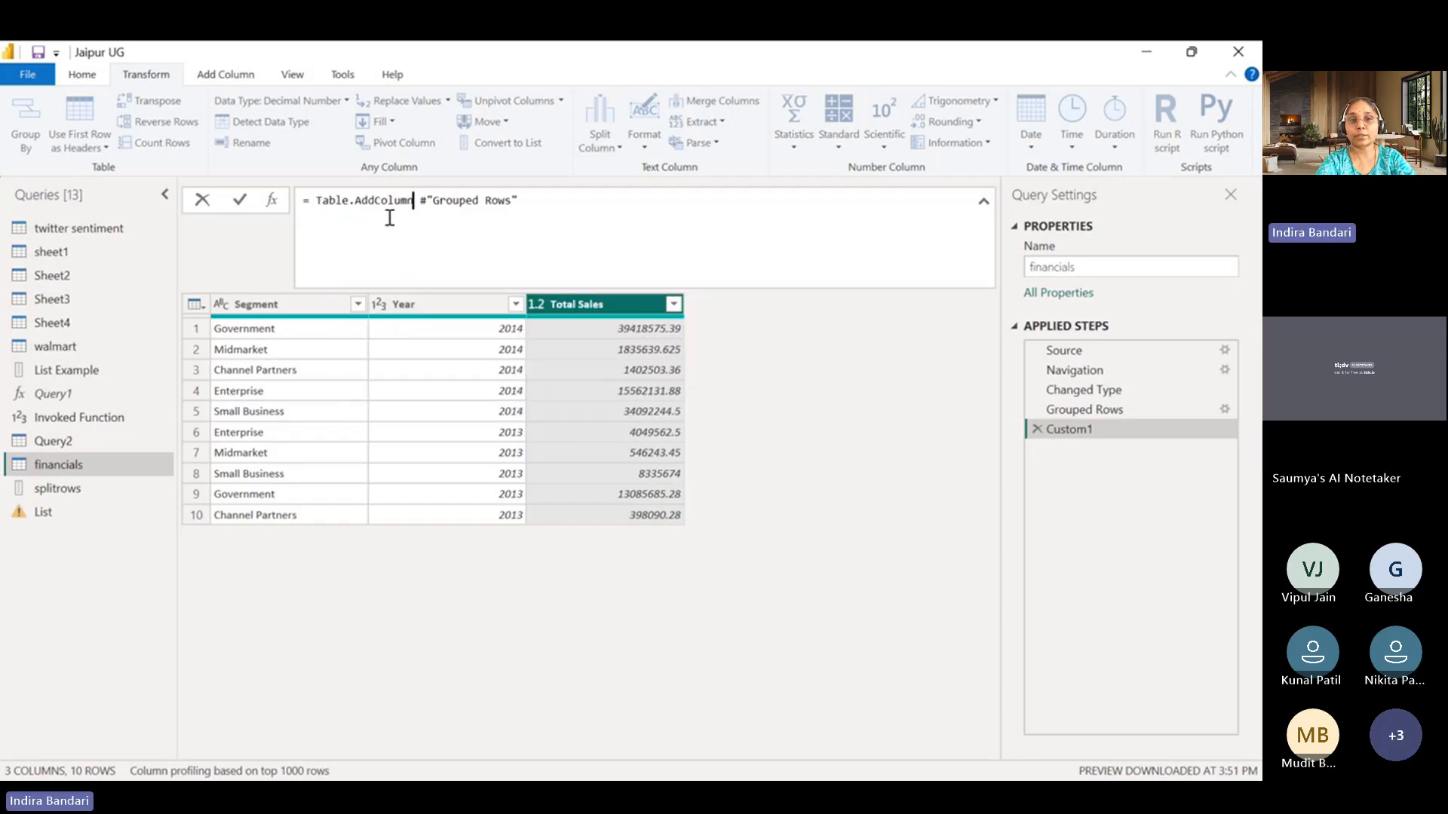
text(()
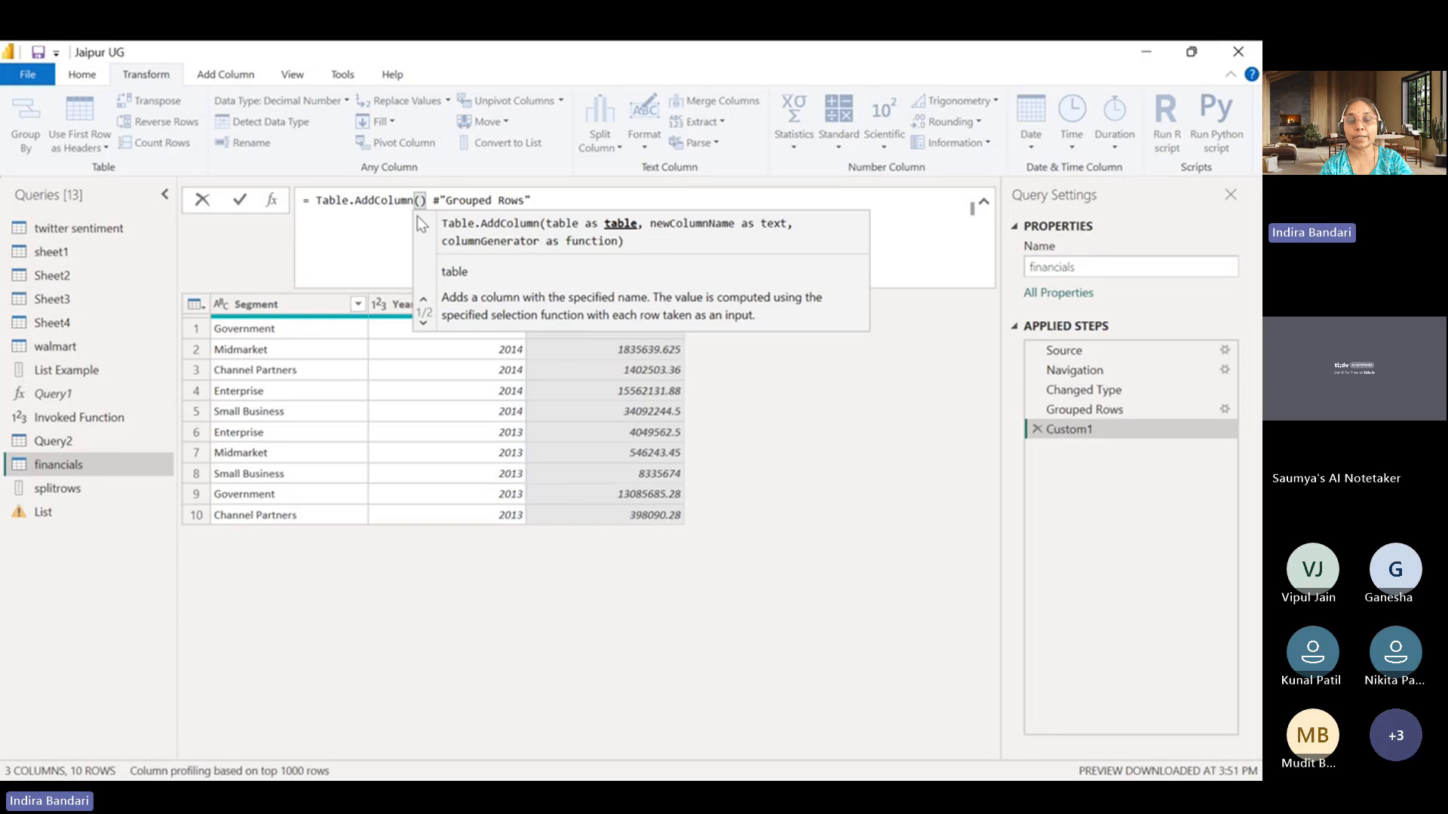
key(Return)
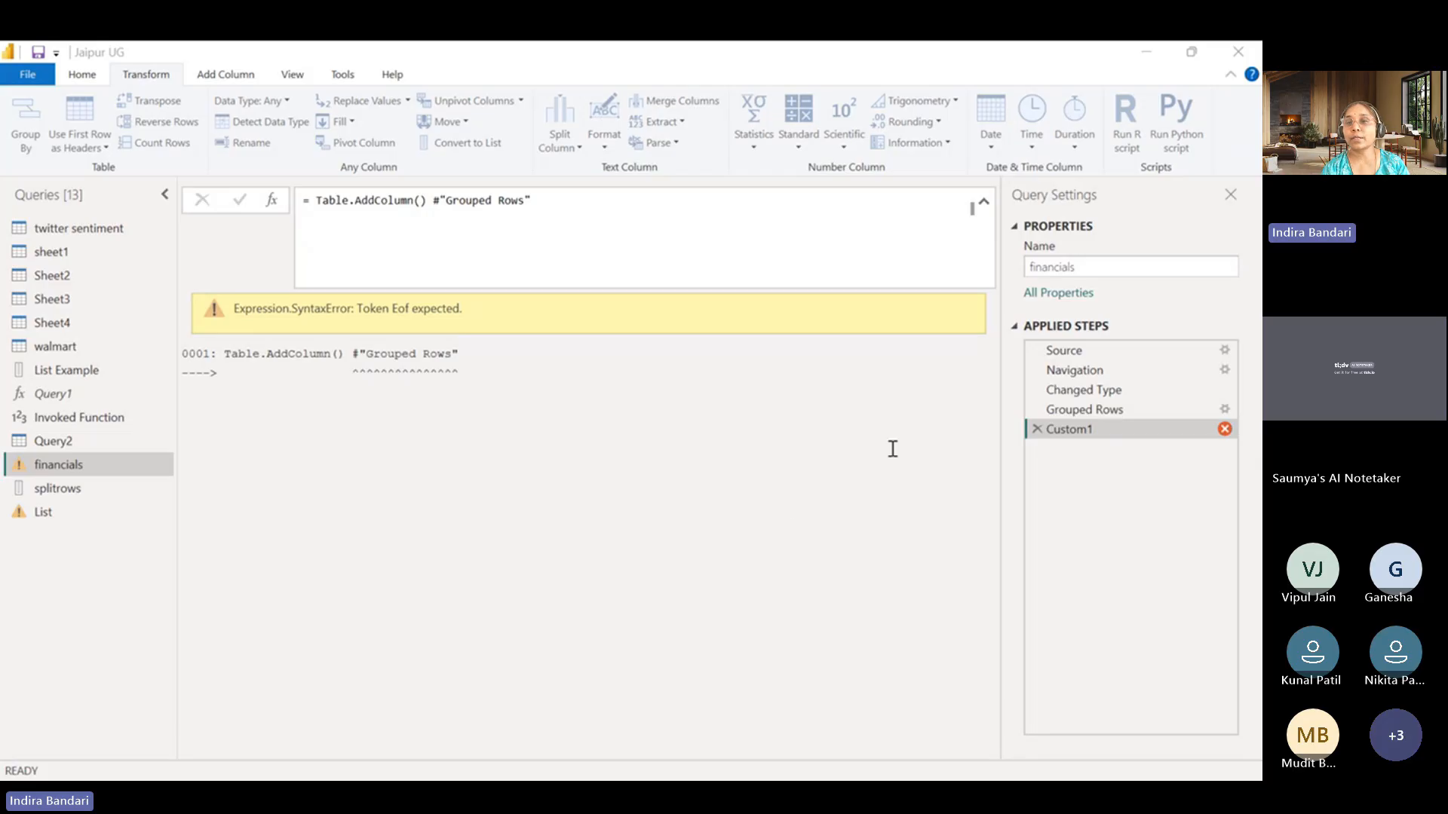
Remove the closing parenthesis and space so #"Grouped Rows" becomes the first argument of Table.AddColumn.
click(541, 205)
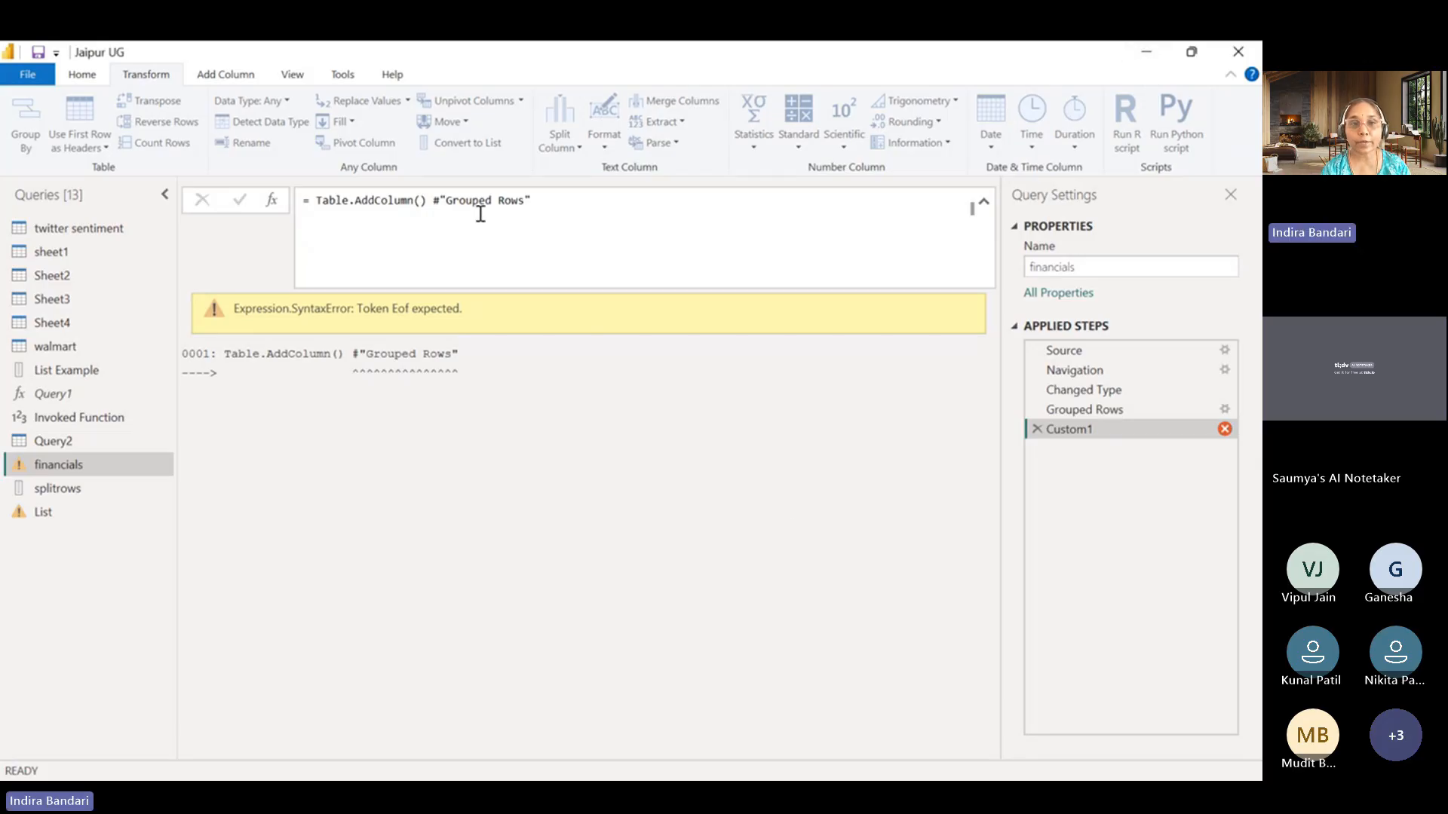
drag(428, 201, 538, 204)
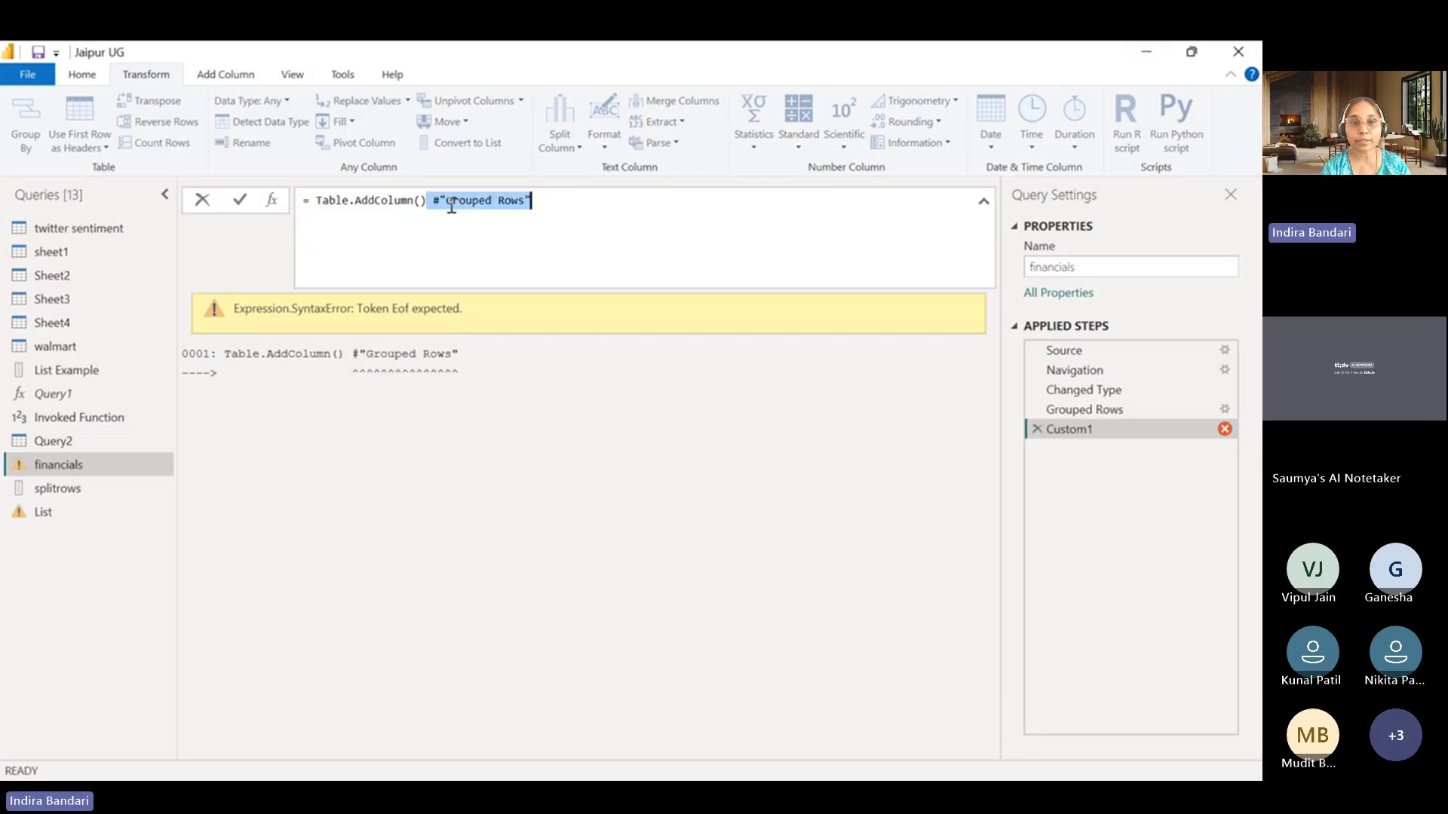
drag(446, 202, 435, 206)
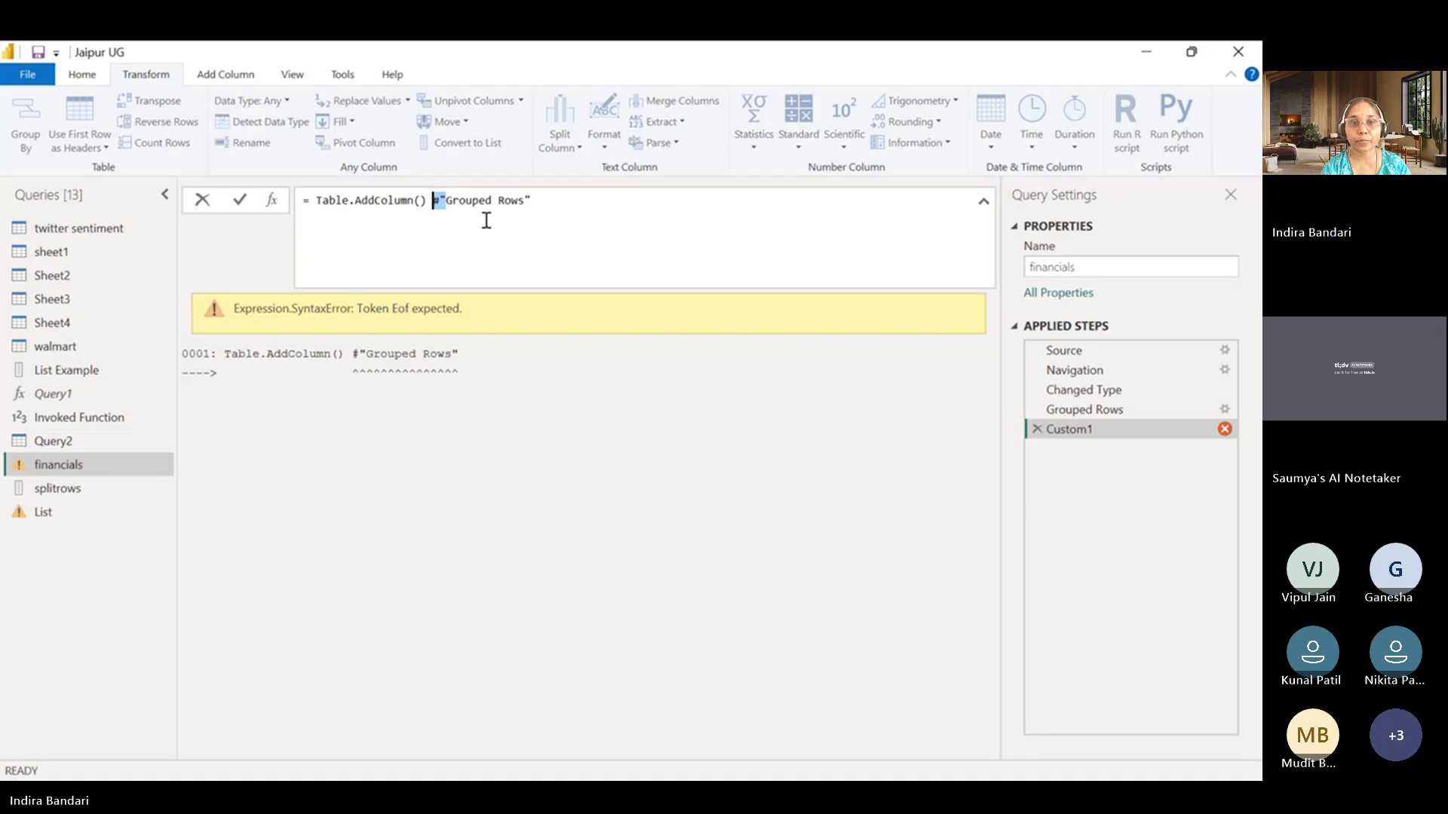
click(422, 199)
key(Delete)
key(Delete)
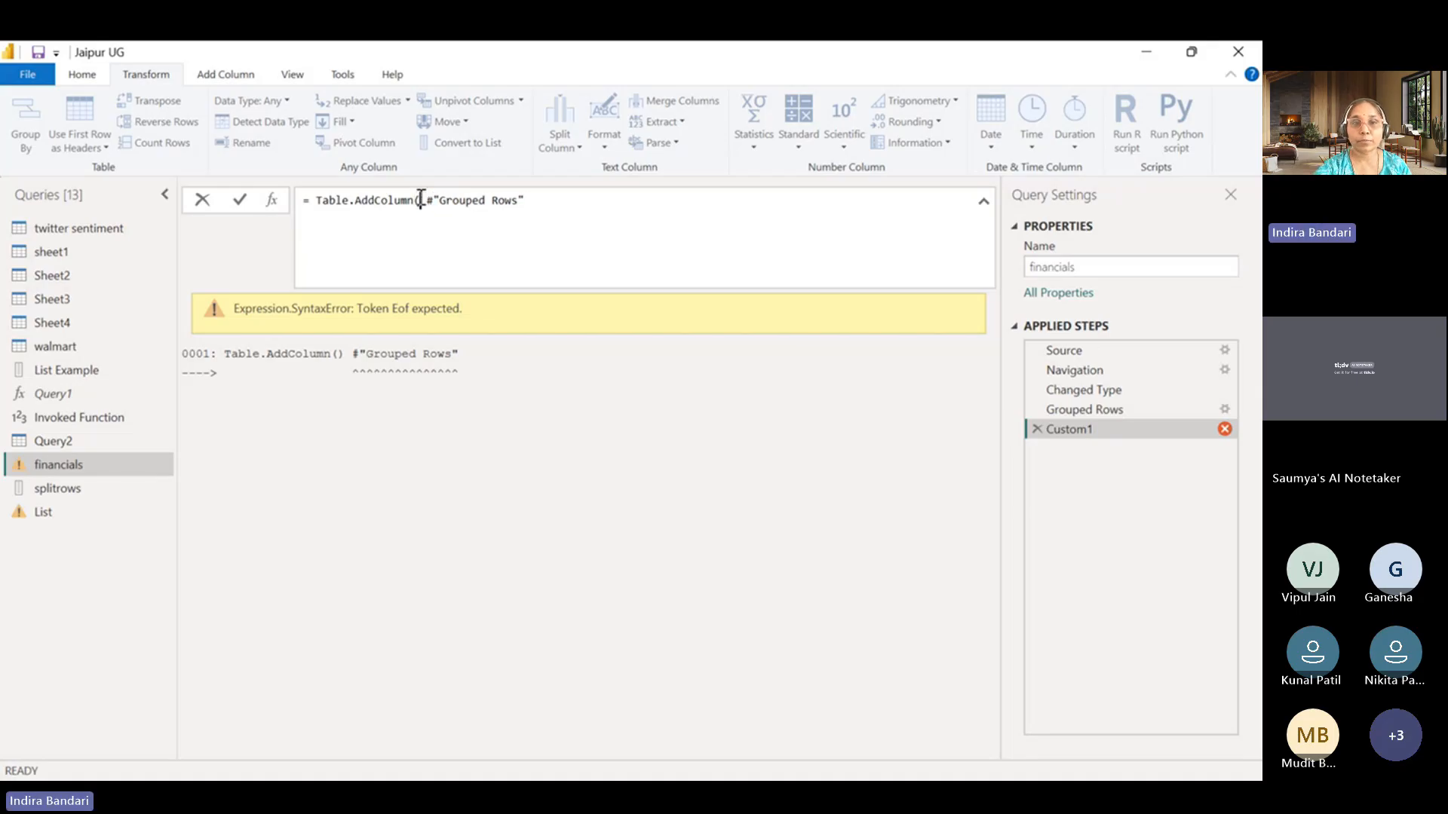
click(580, 205)
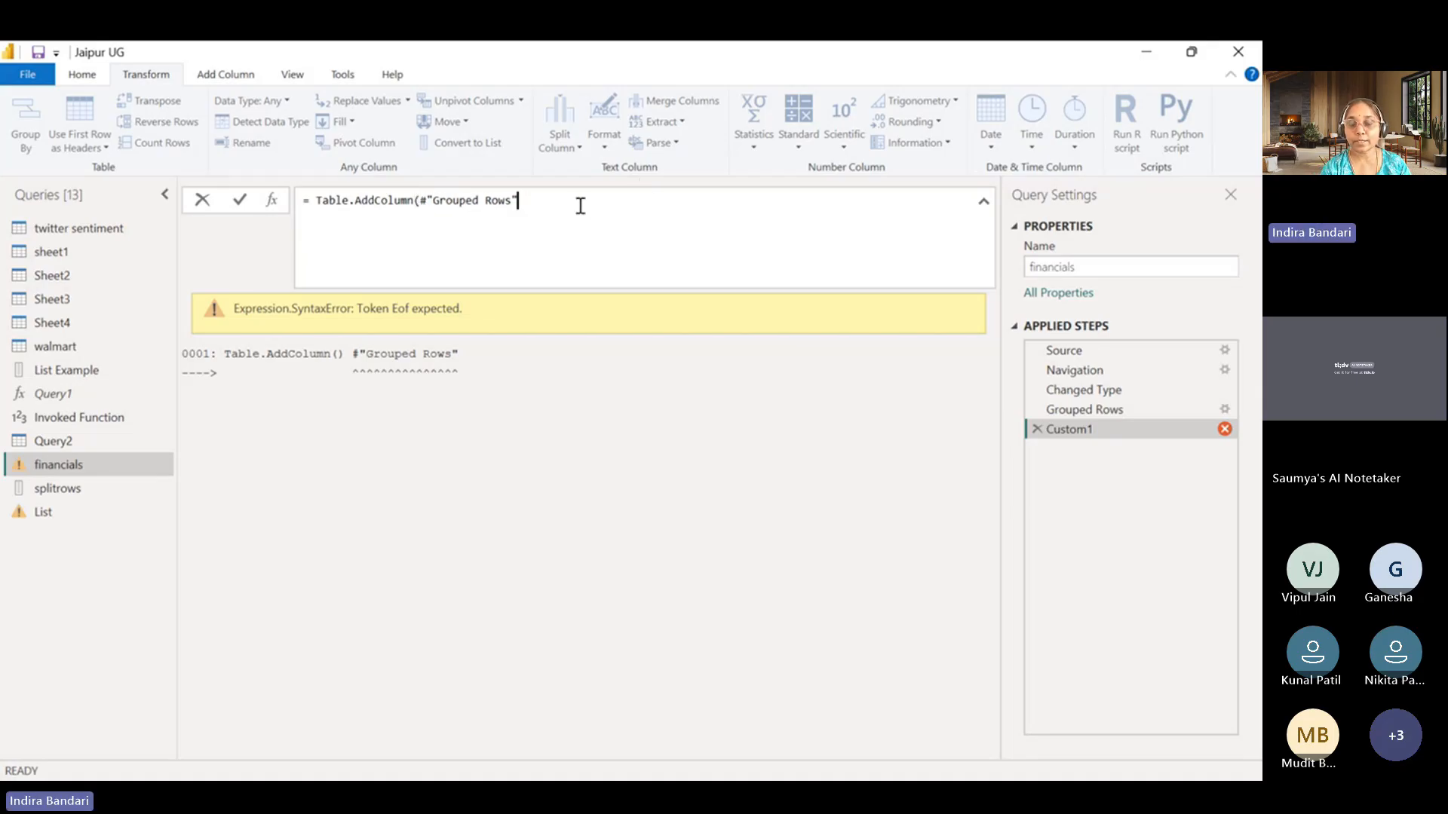
Enter "New Column" as the new column name argument of the Table.AddColumn formula.
text(,)
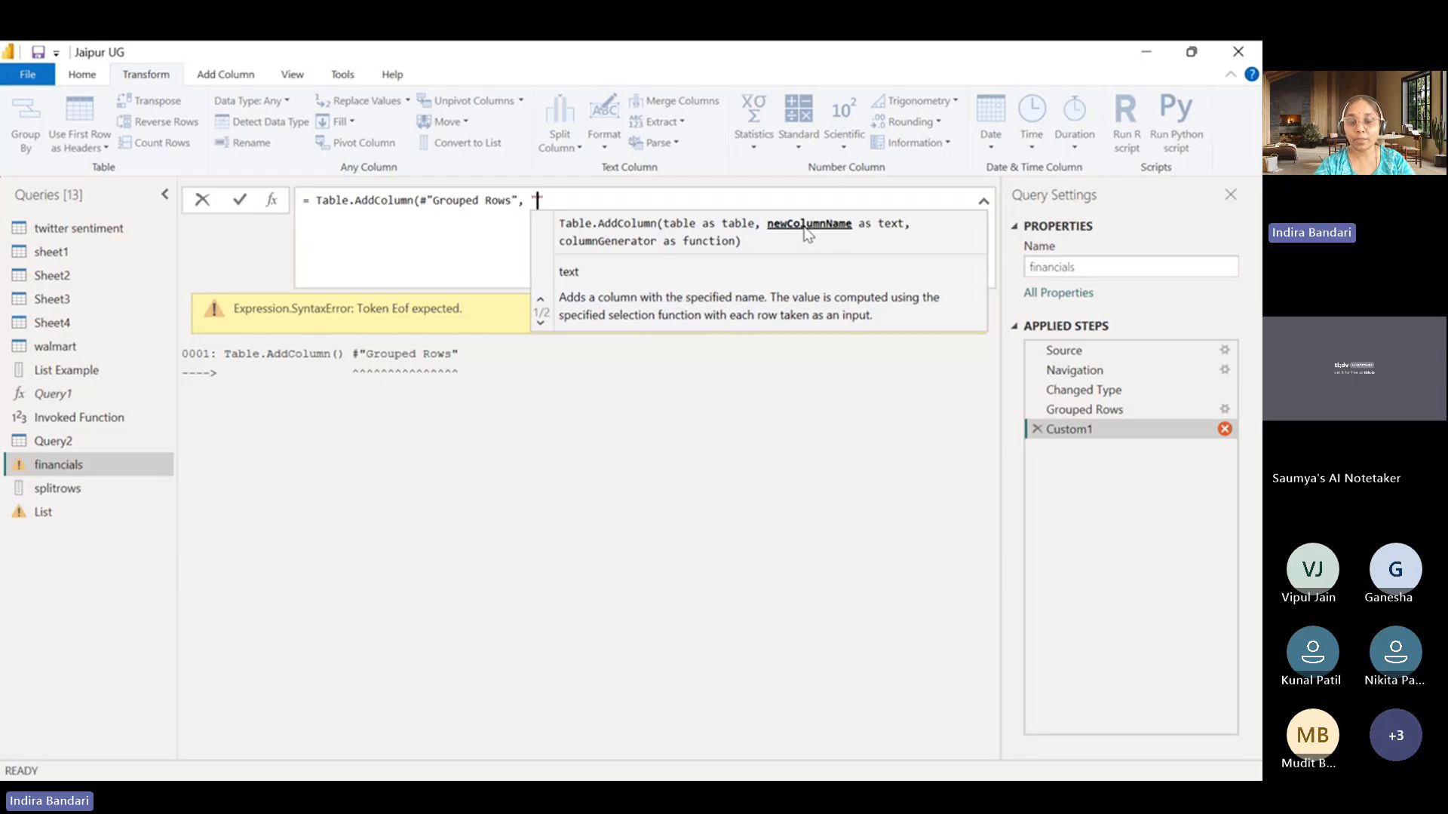
text("New Column)
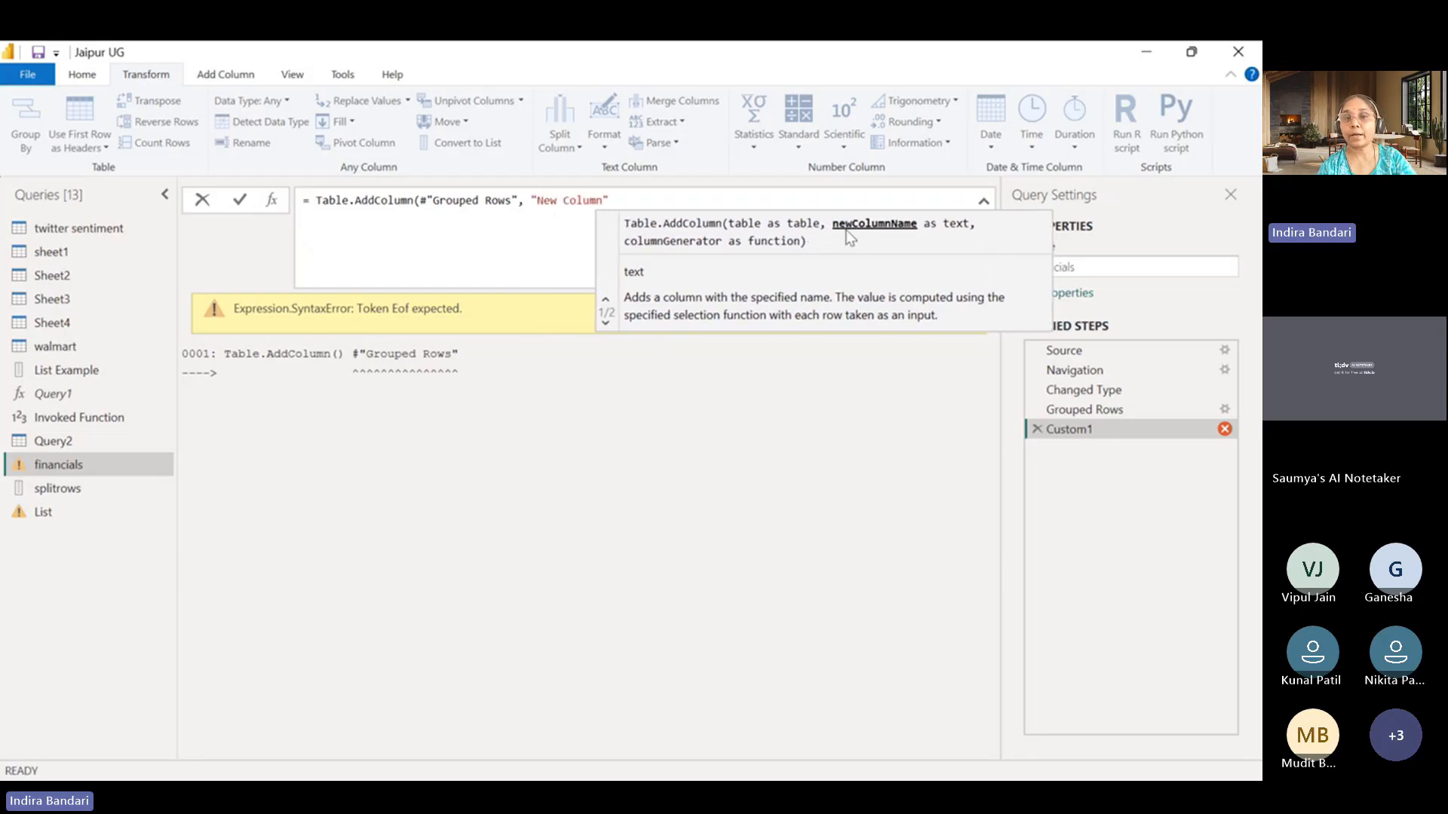
click(703, 203)
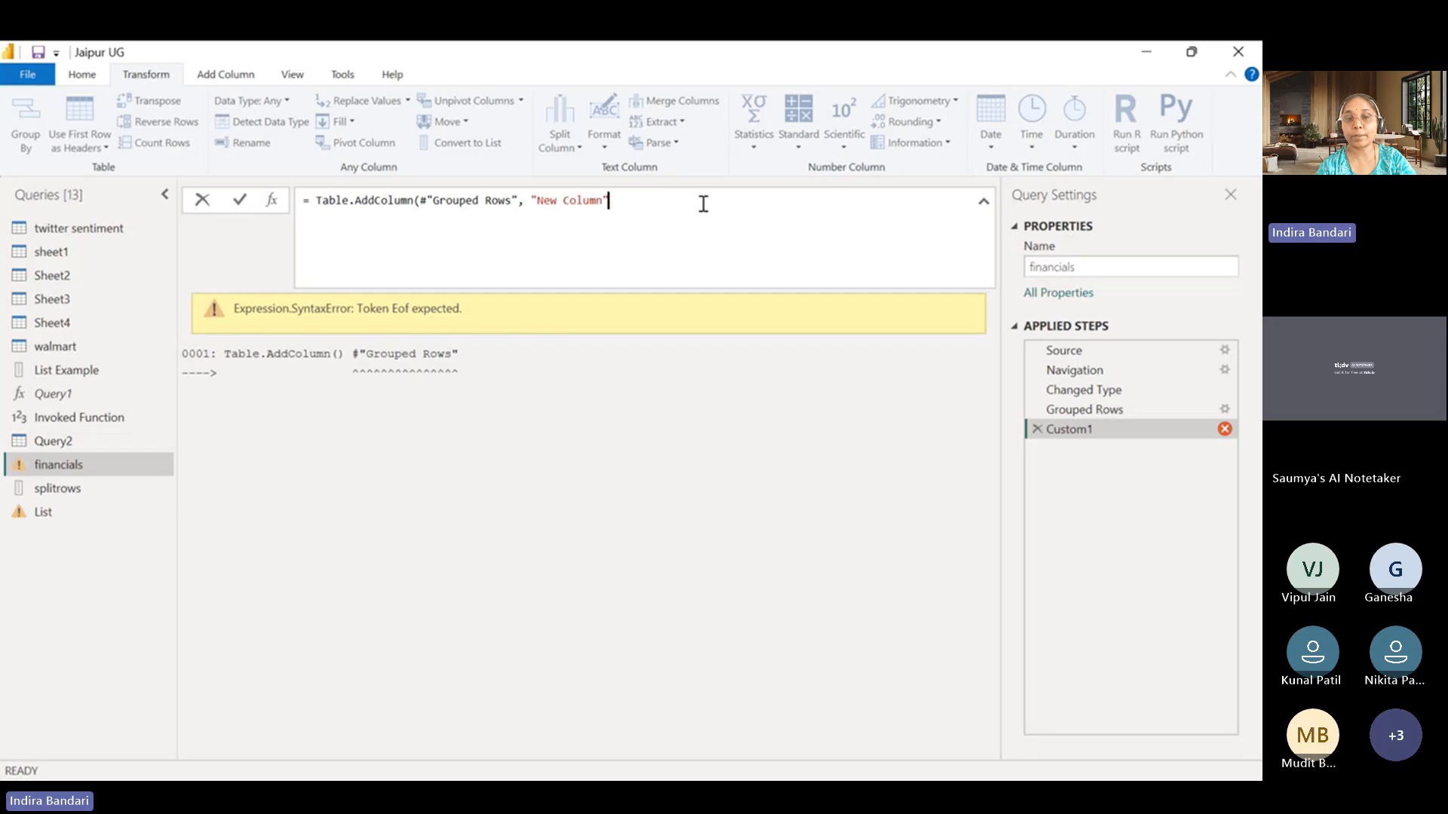
text(,)
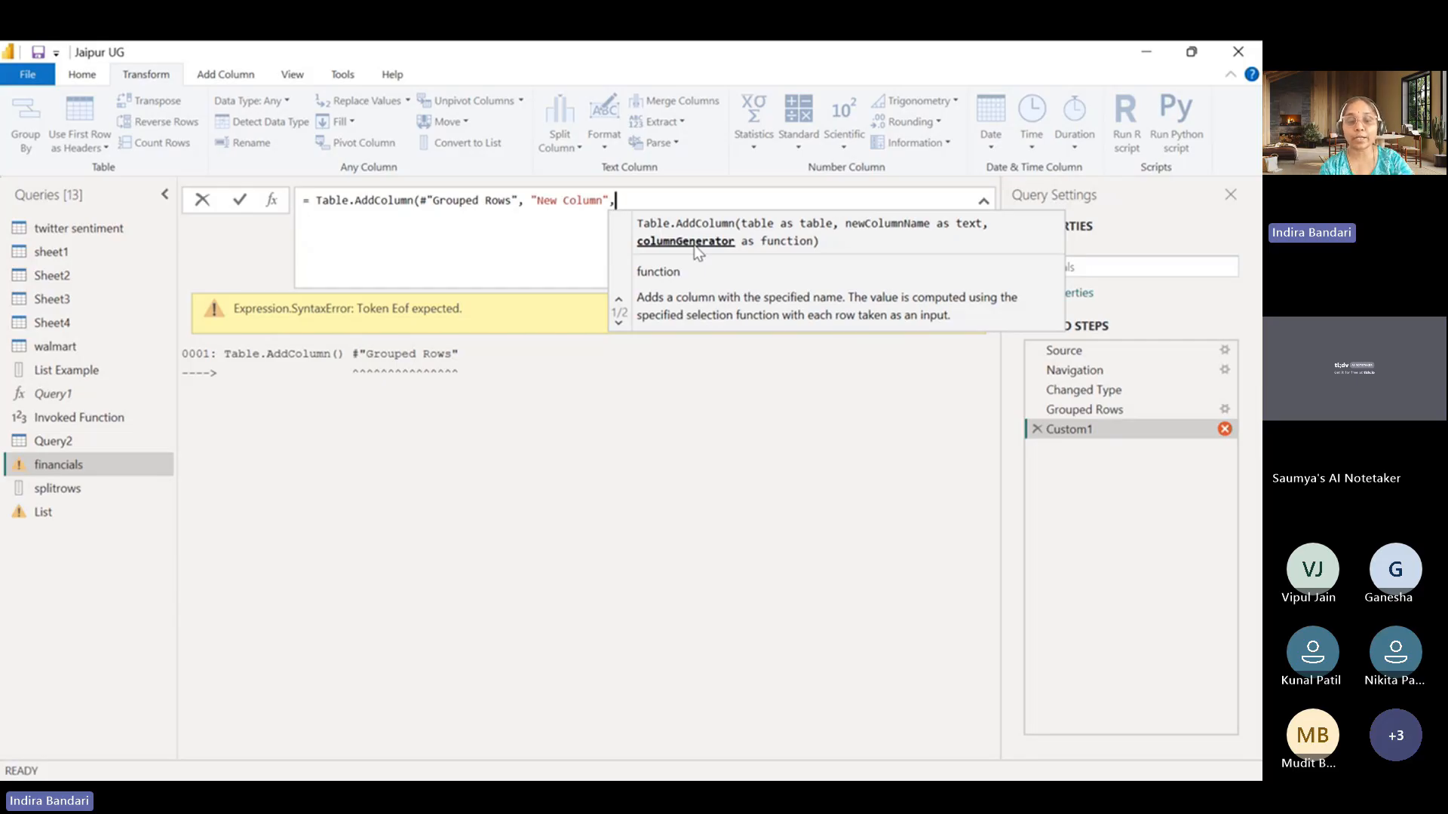
Complete the Table.AddColumn formula with each _ as the column generator and apply it.
text(each)
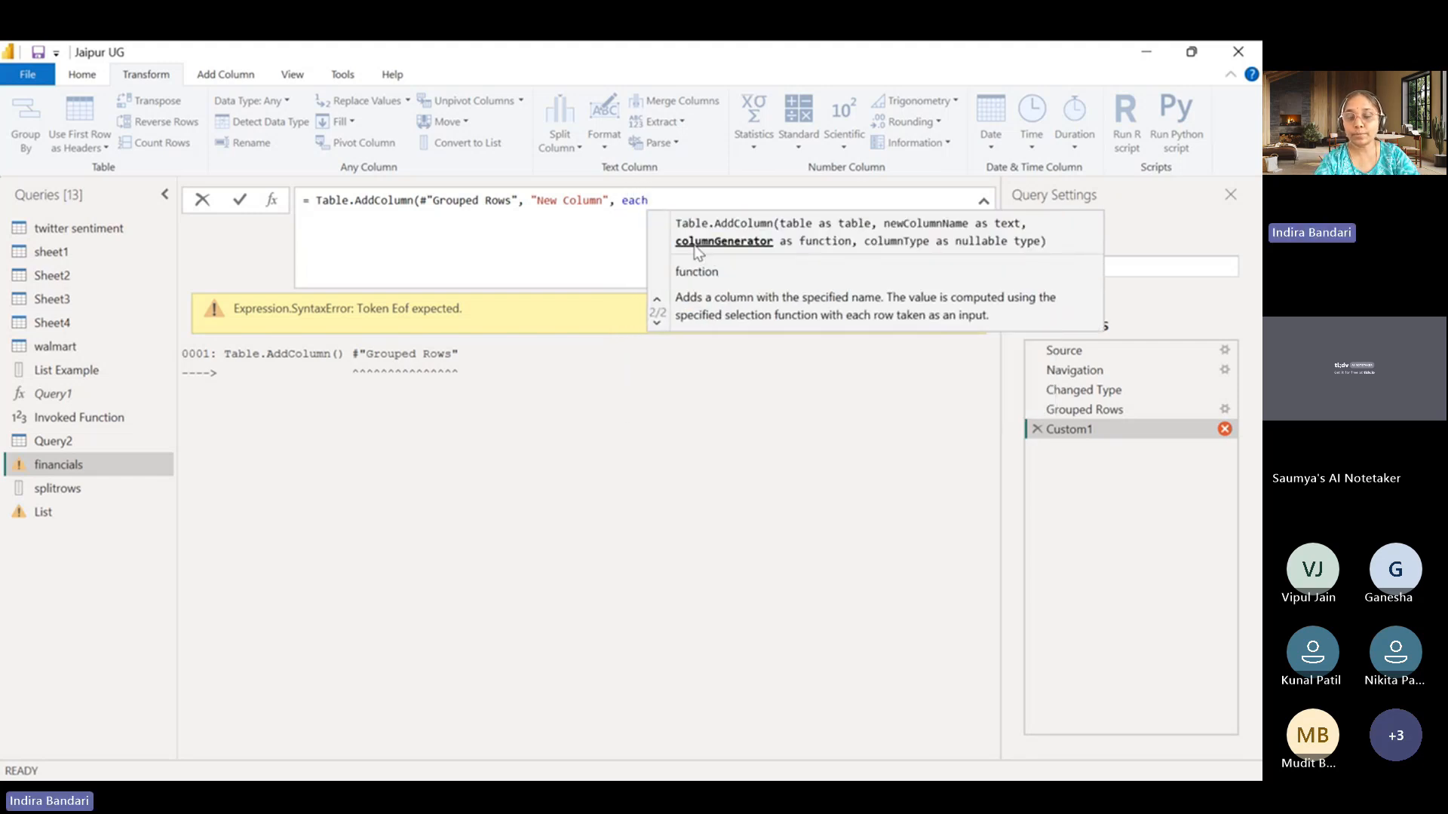
text( _)
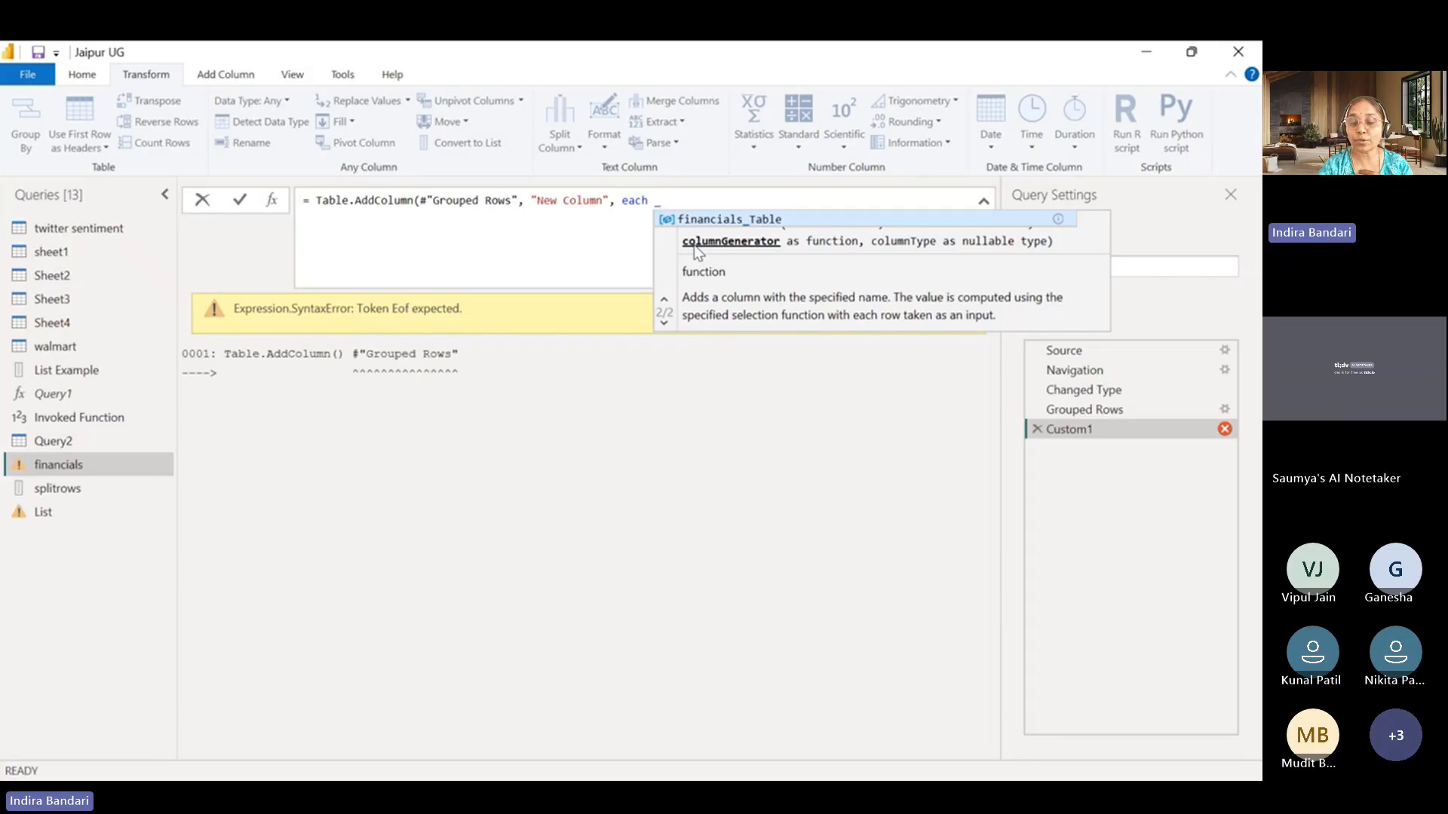
text())
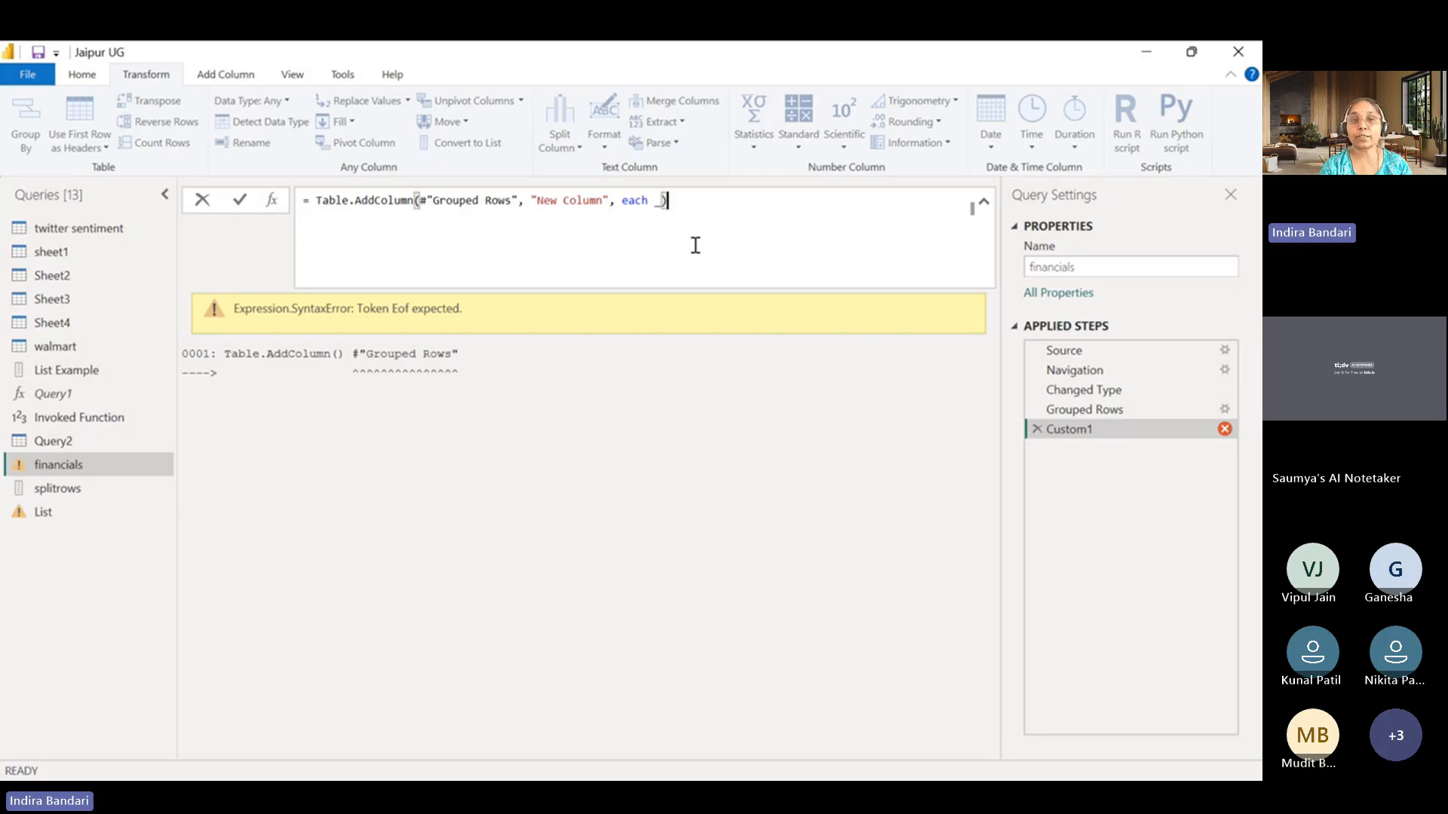
key(Return)
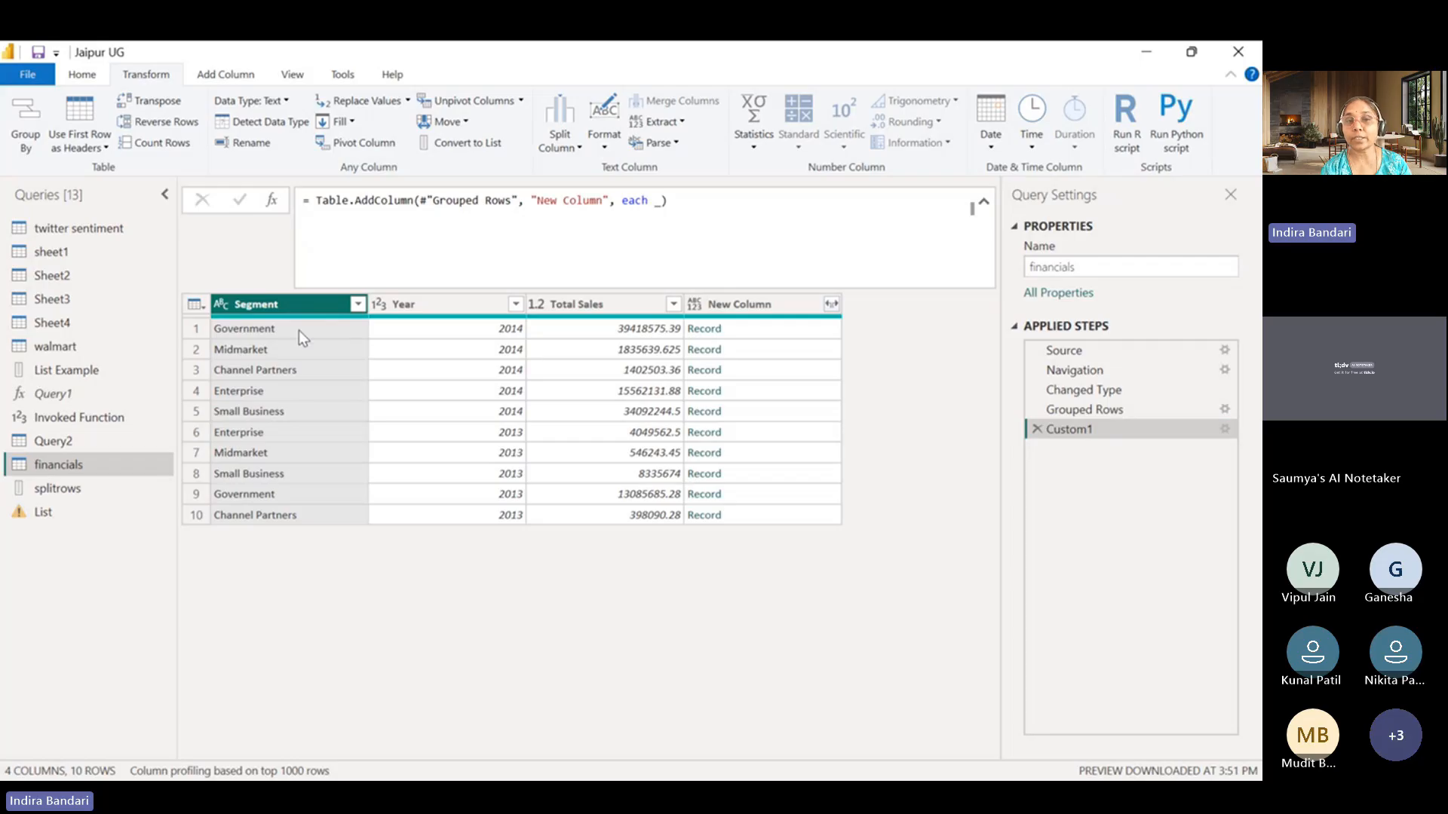
Preview the New Column records in the first two rows and add another step based on Custom1.
click(790, 329)
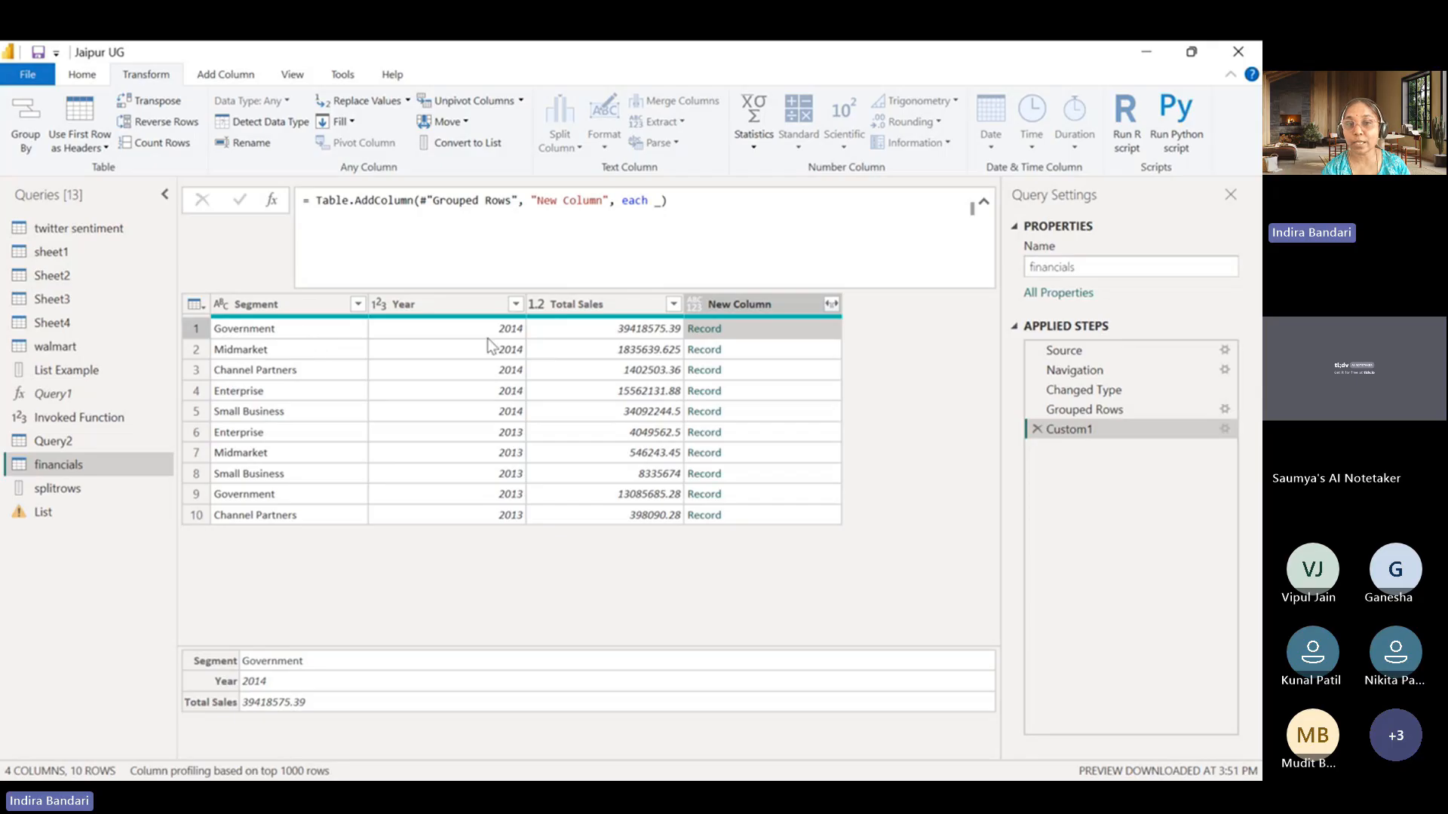
click(802, 348)
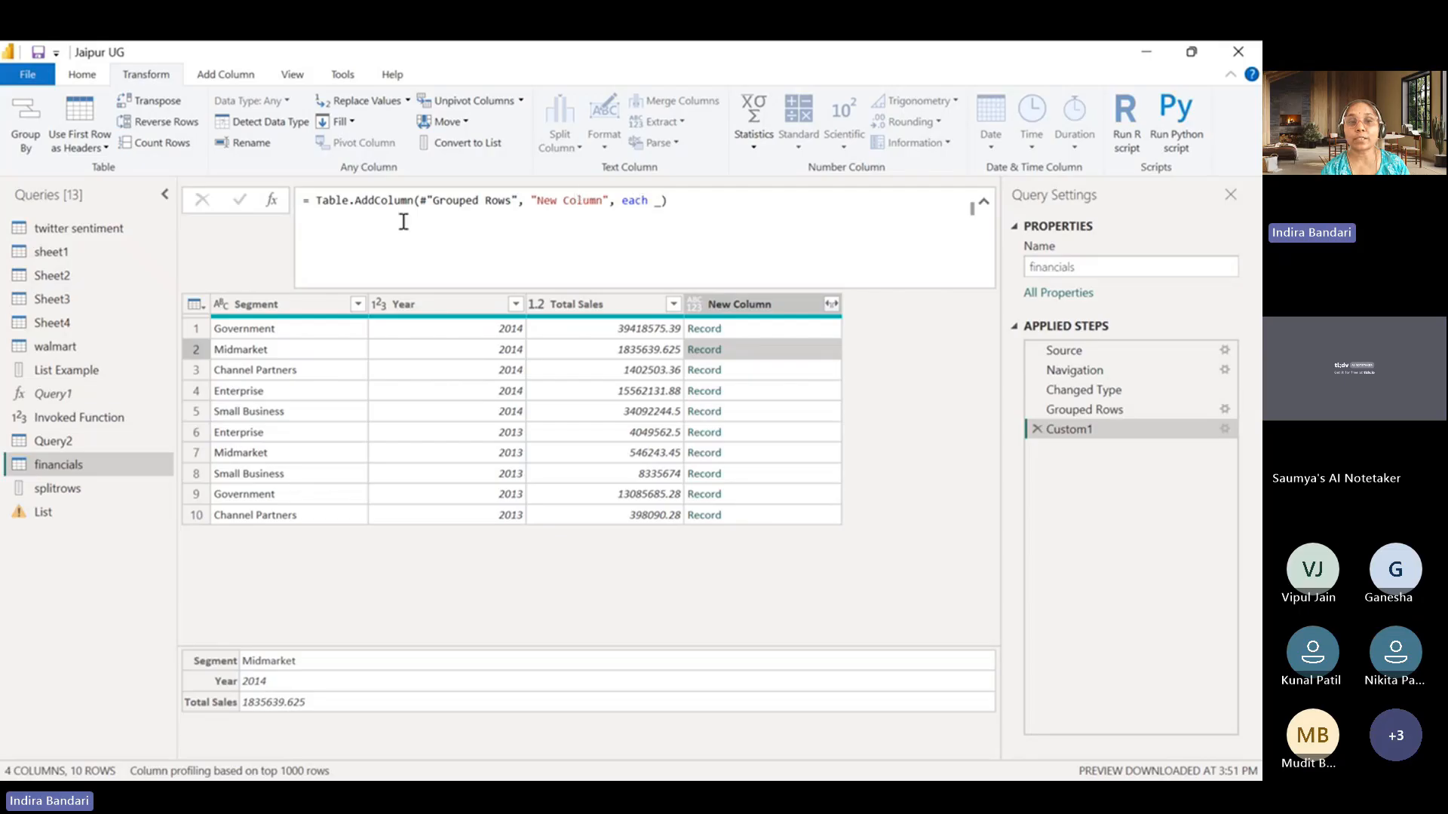
click(273, 200)
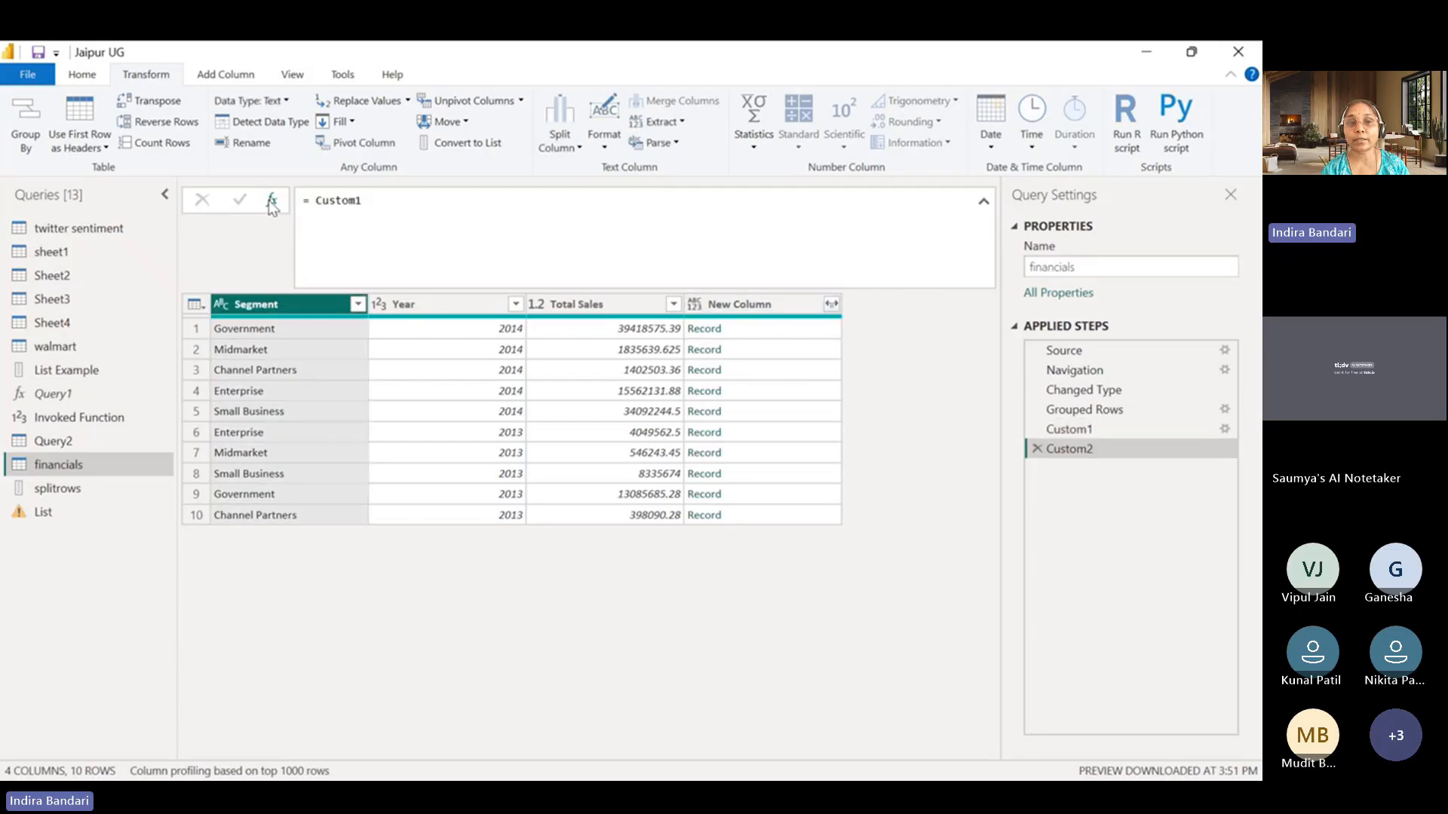
double_click(316, 200)
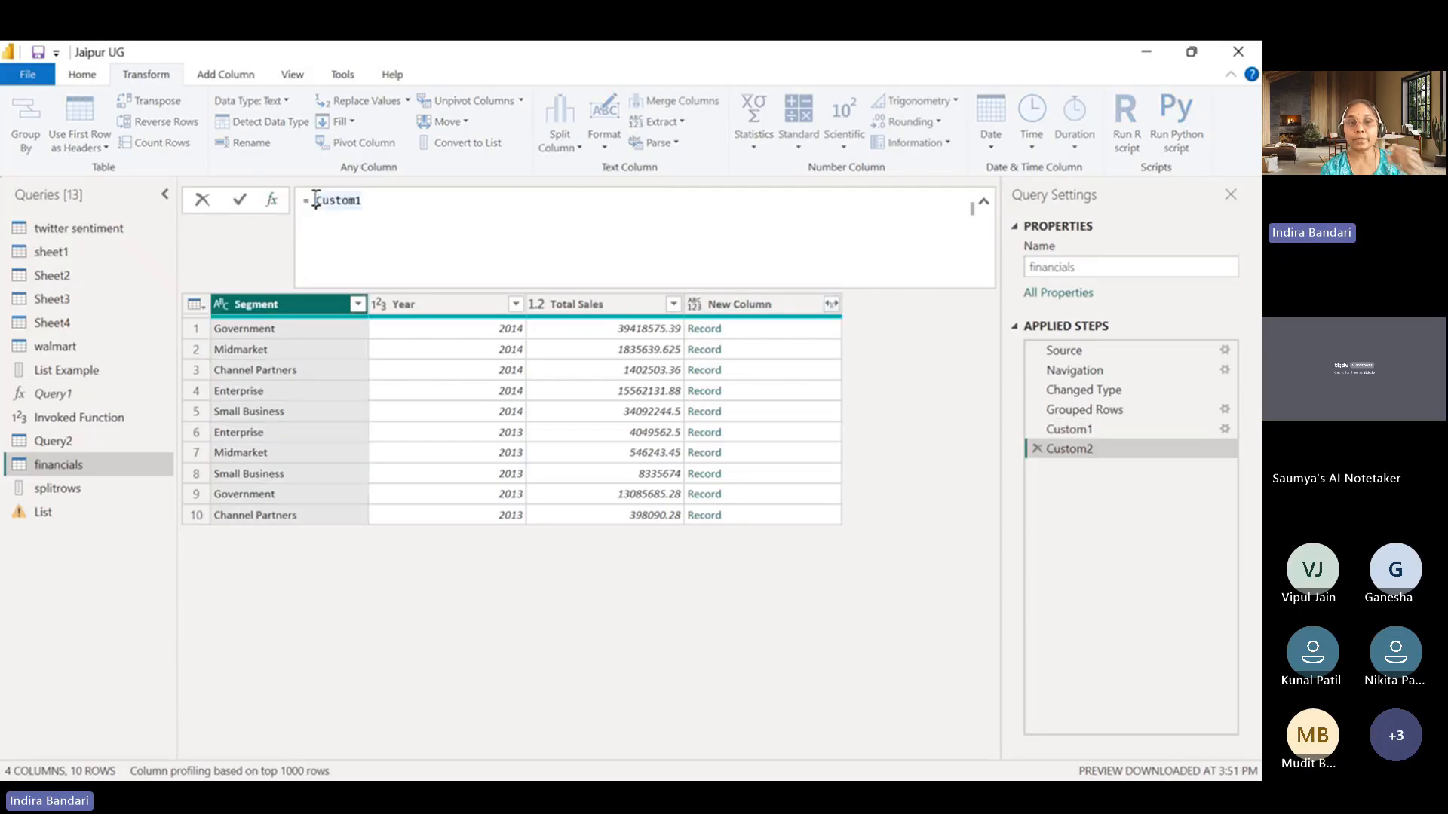
click(316, 200)
text(Tab)
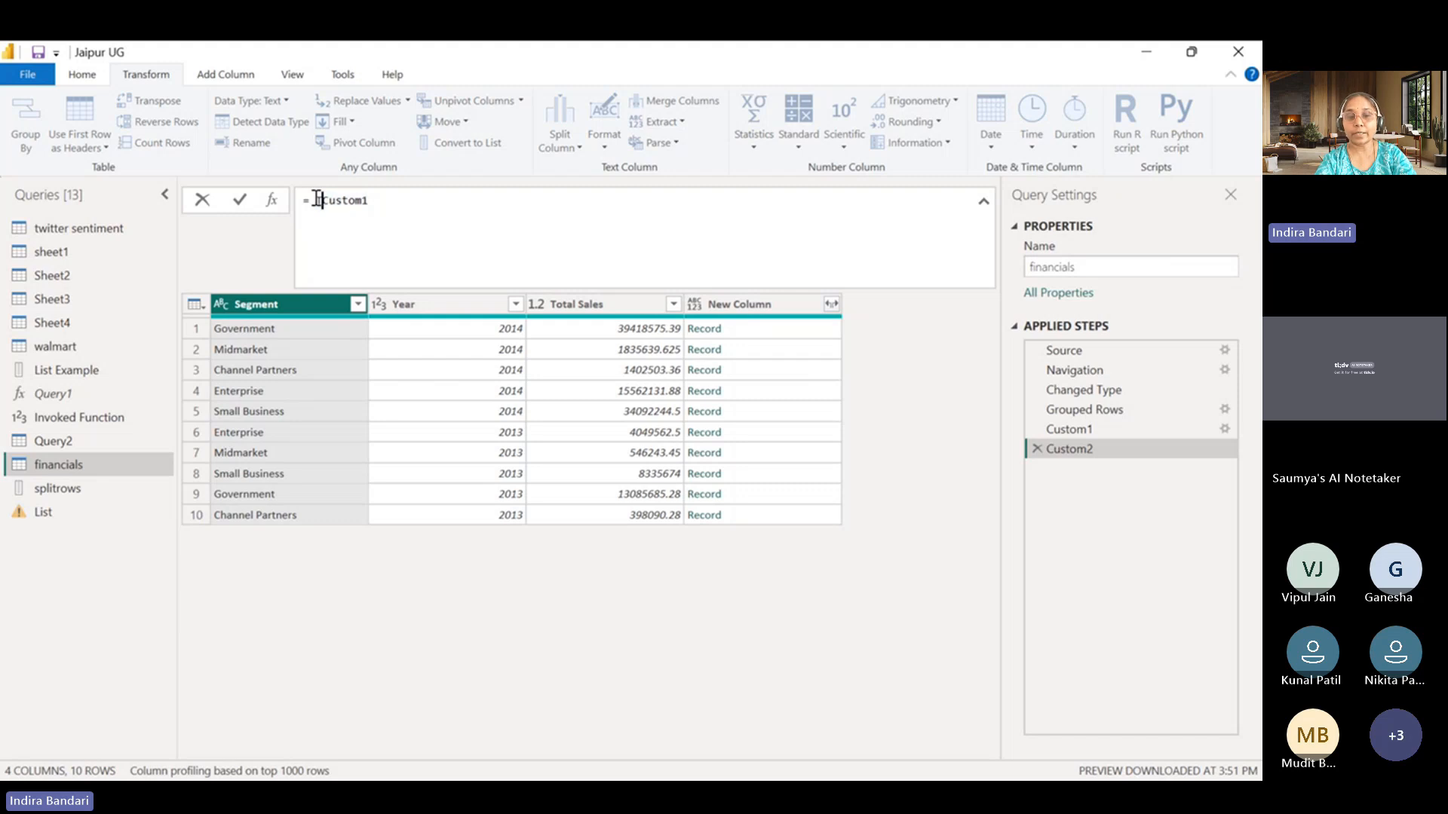
text(le.A)
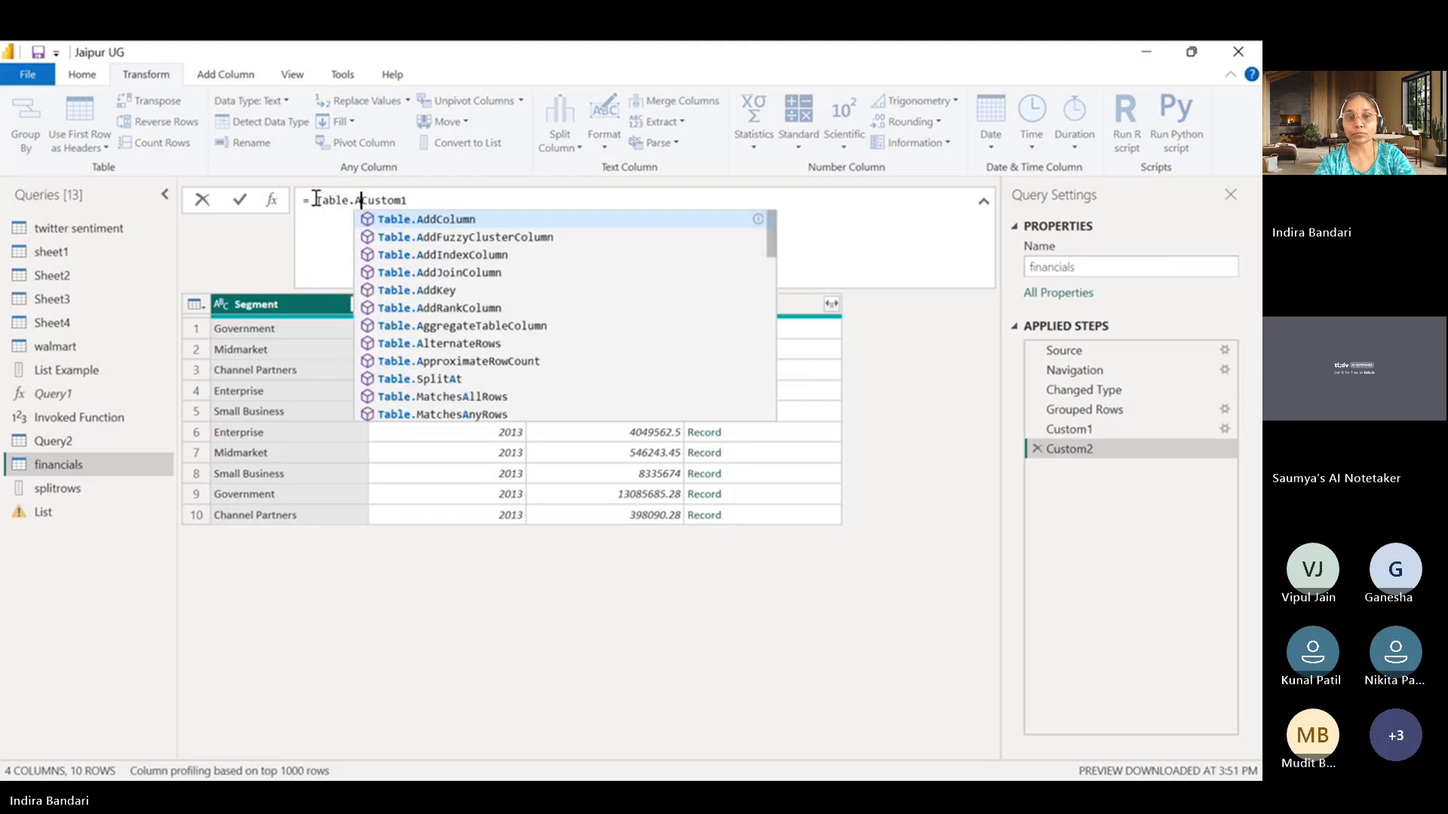
click(442, 218)
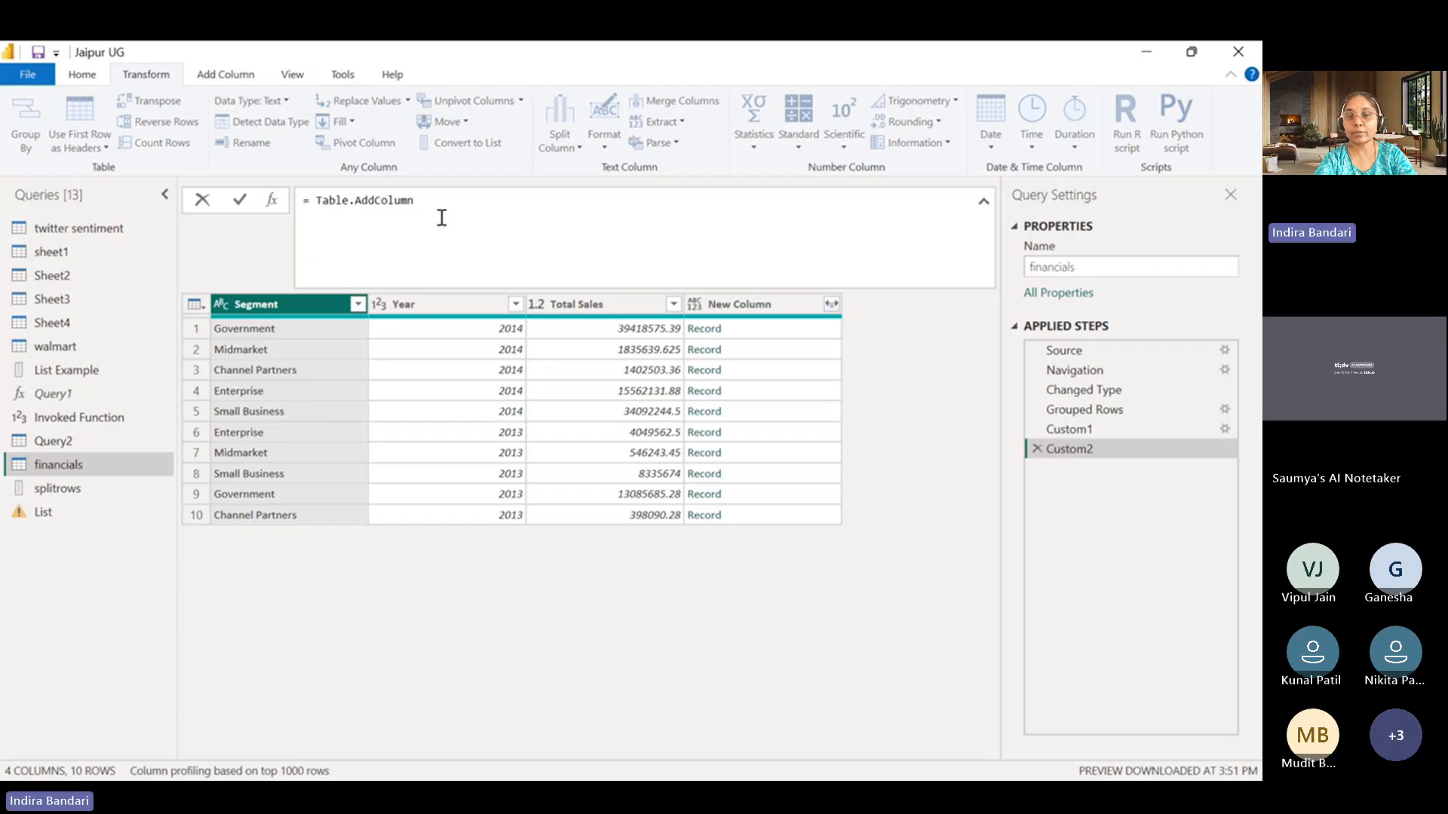
text(()
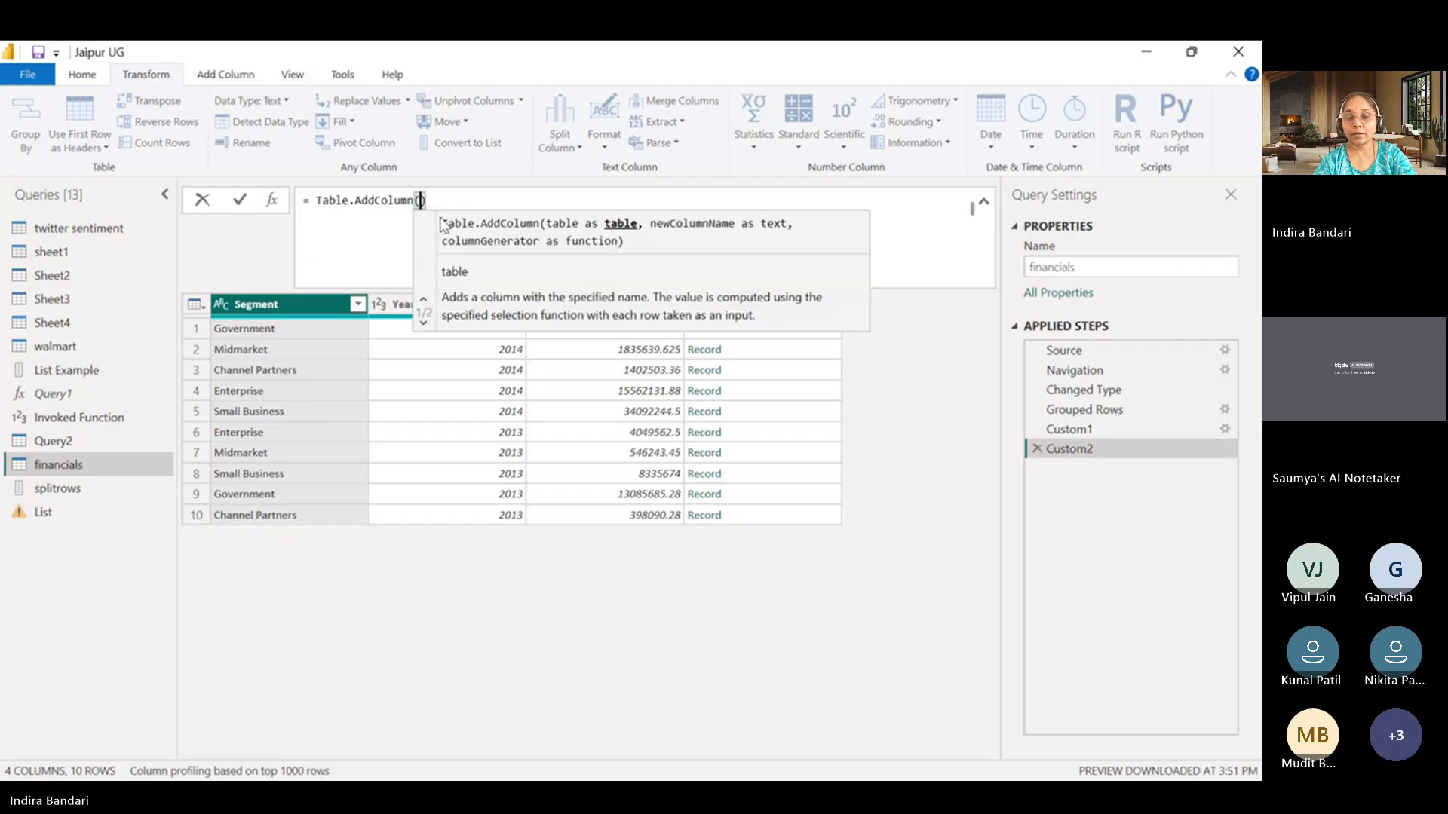
click(378, 224)
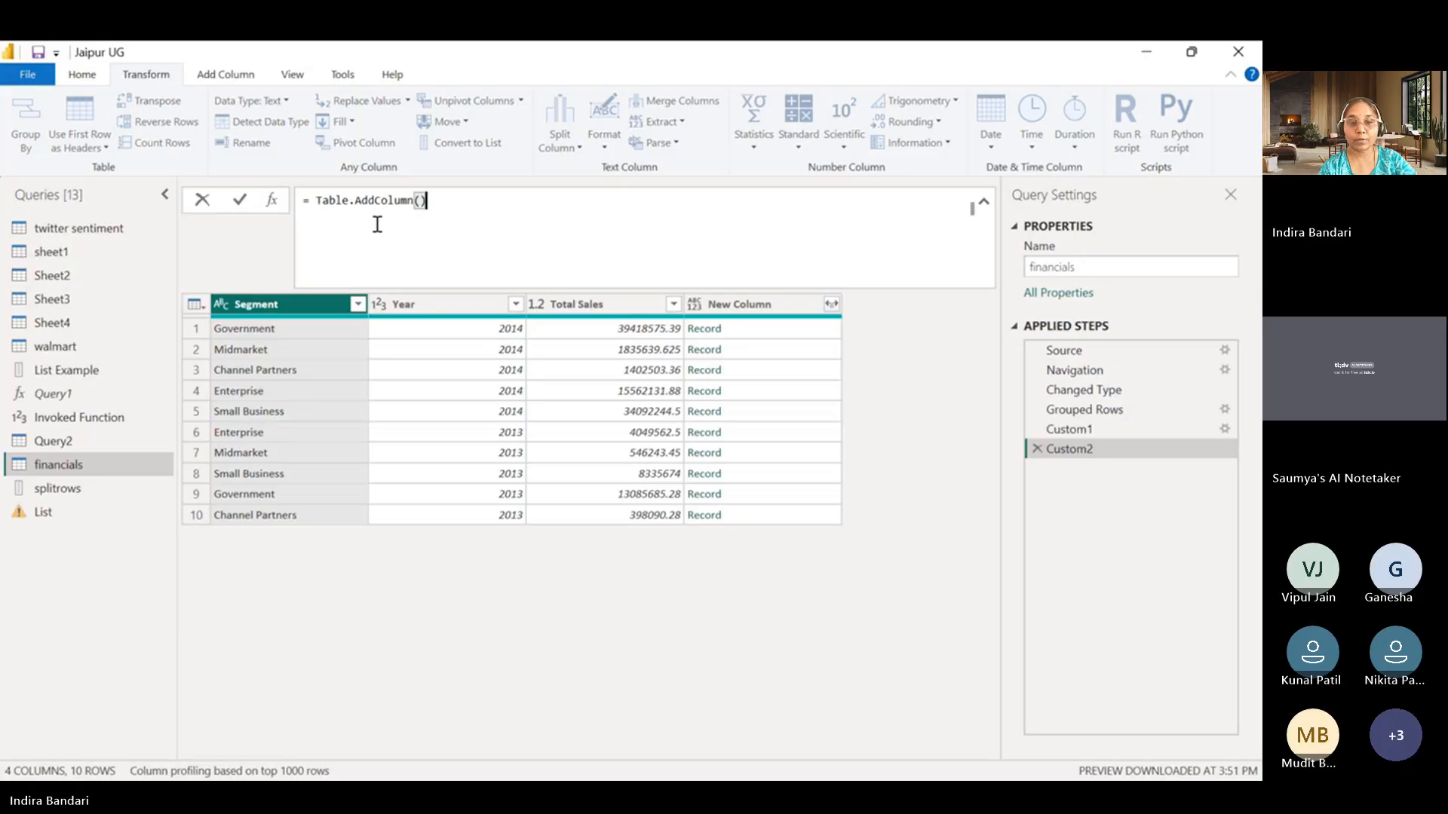
key(Escape)
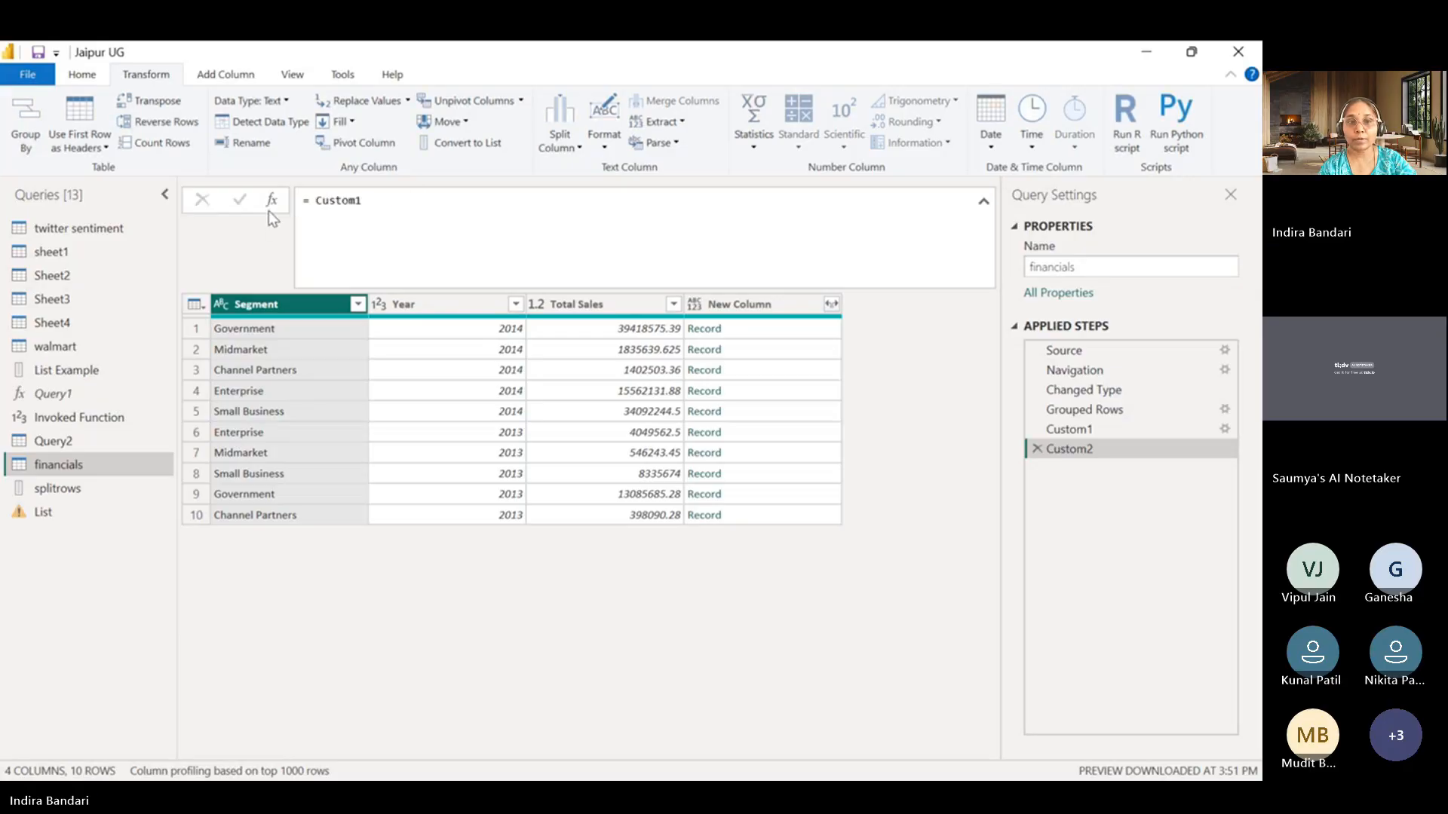
Insert Table.AddColumn( before Custom1 so that Custom1 becomes the function's table argument.
double_click(319, 202)
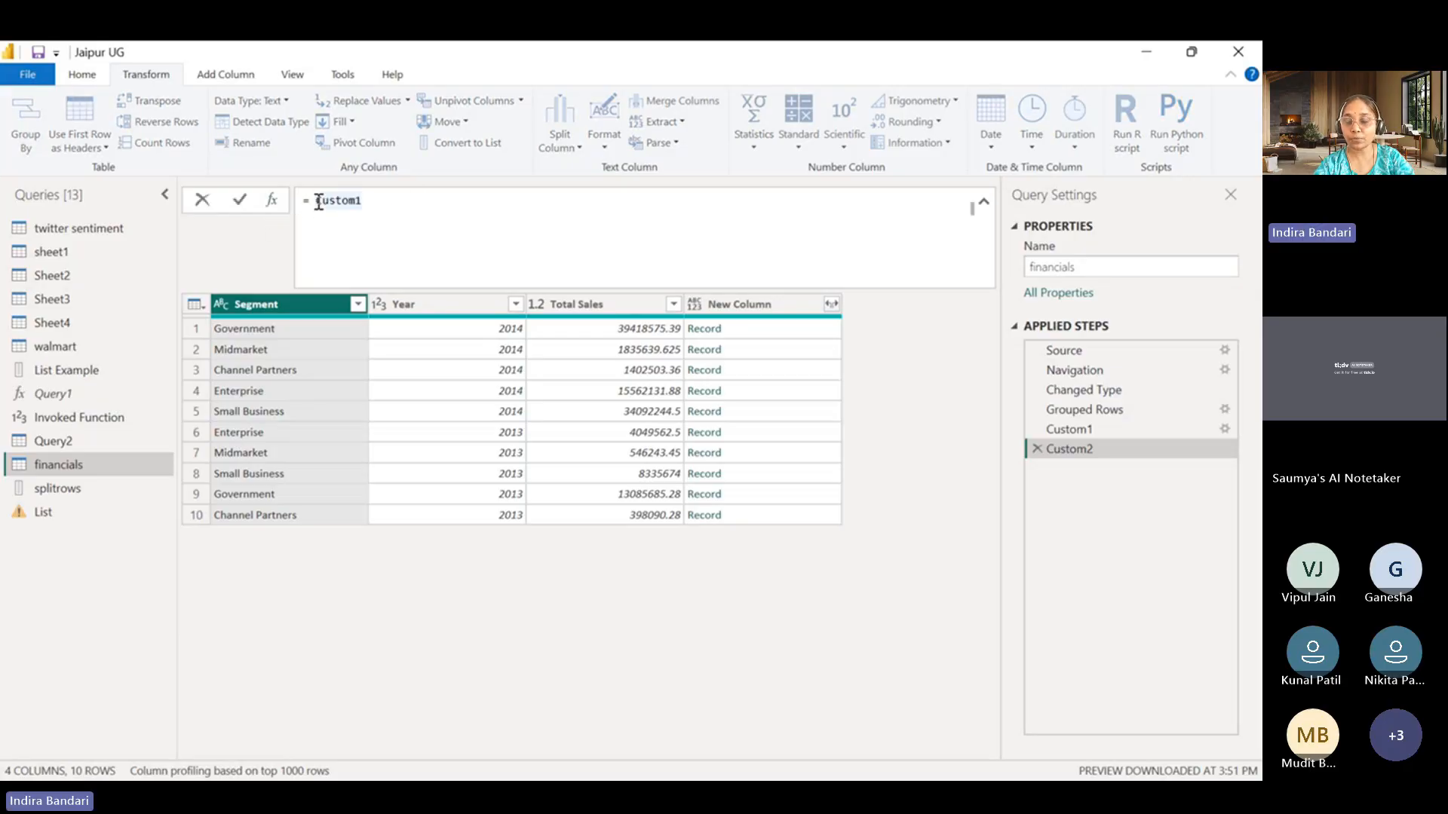
click(318, 201)
text(Table.)
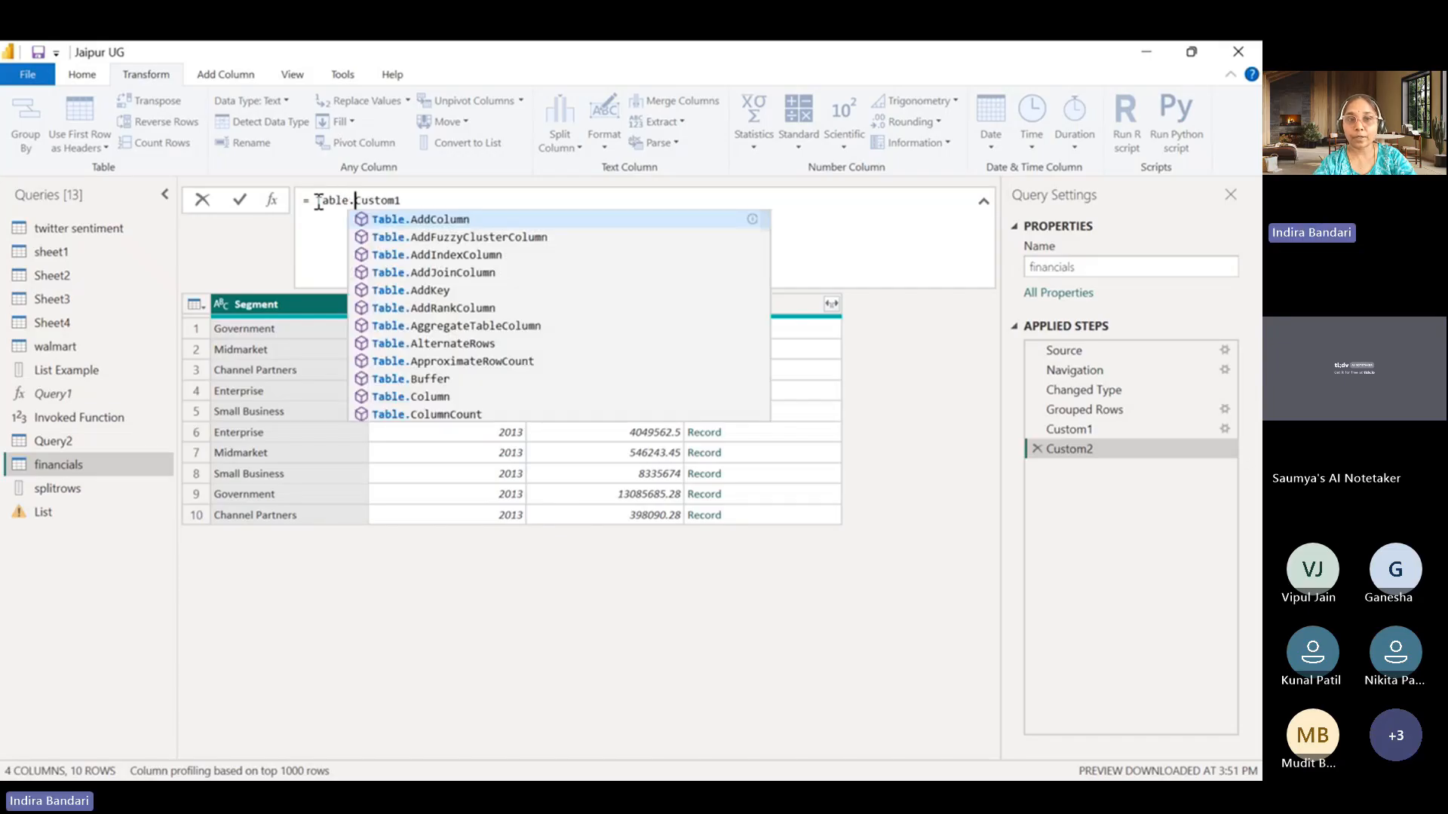
text(()
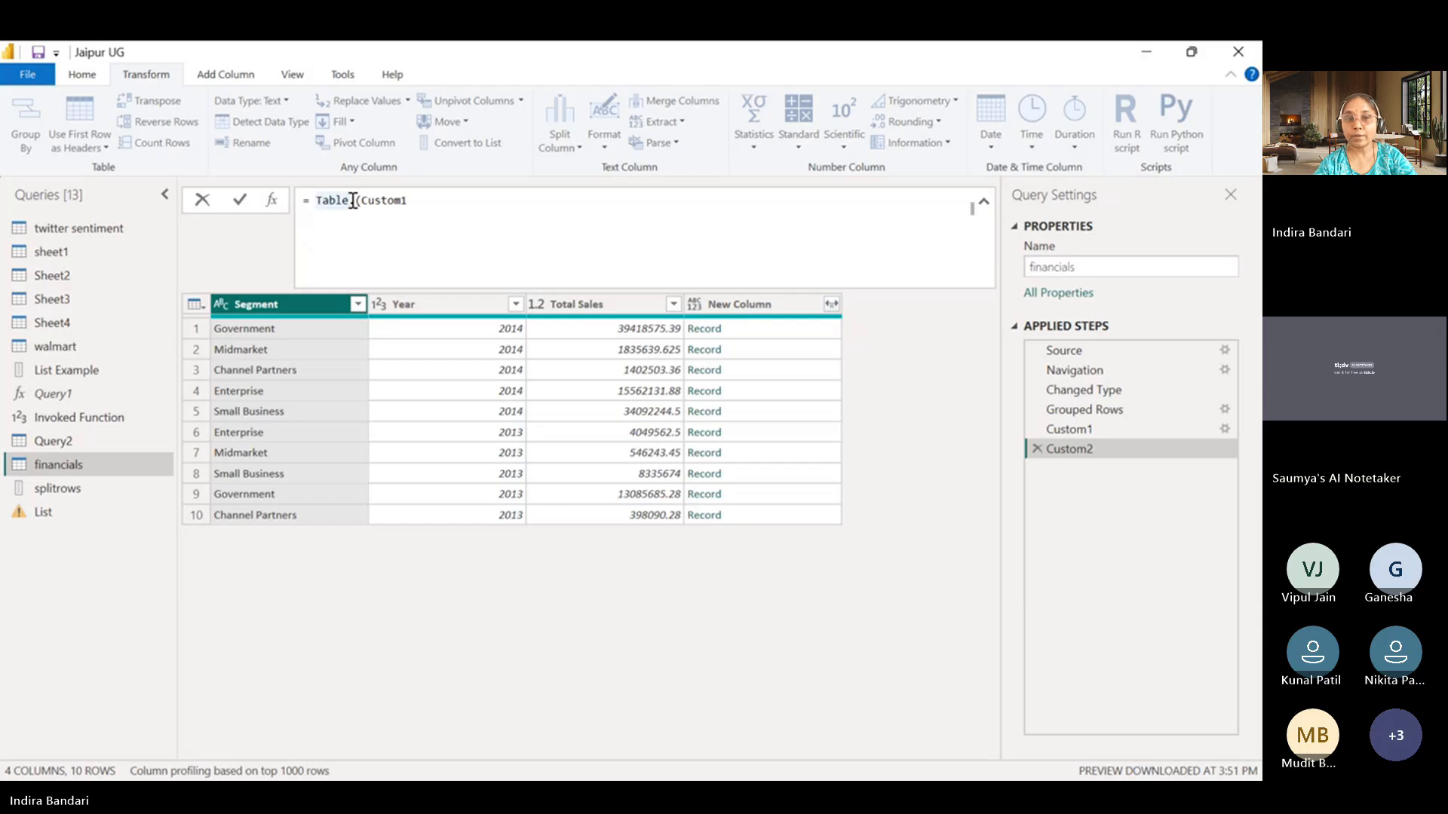
text(Ad)
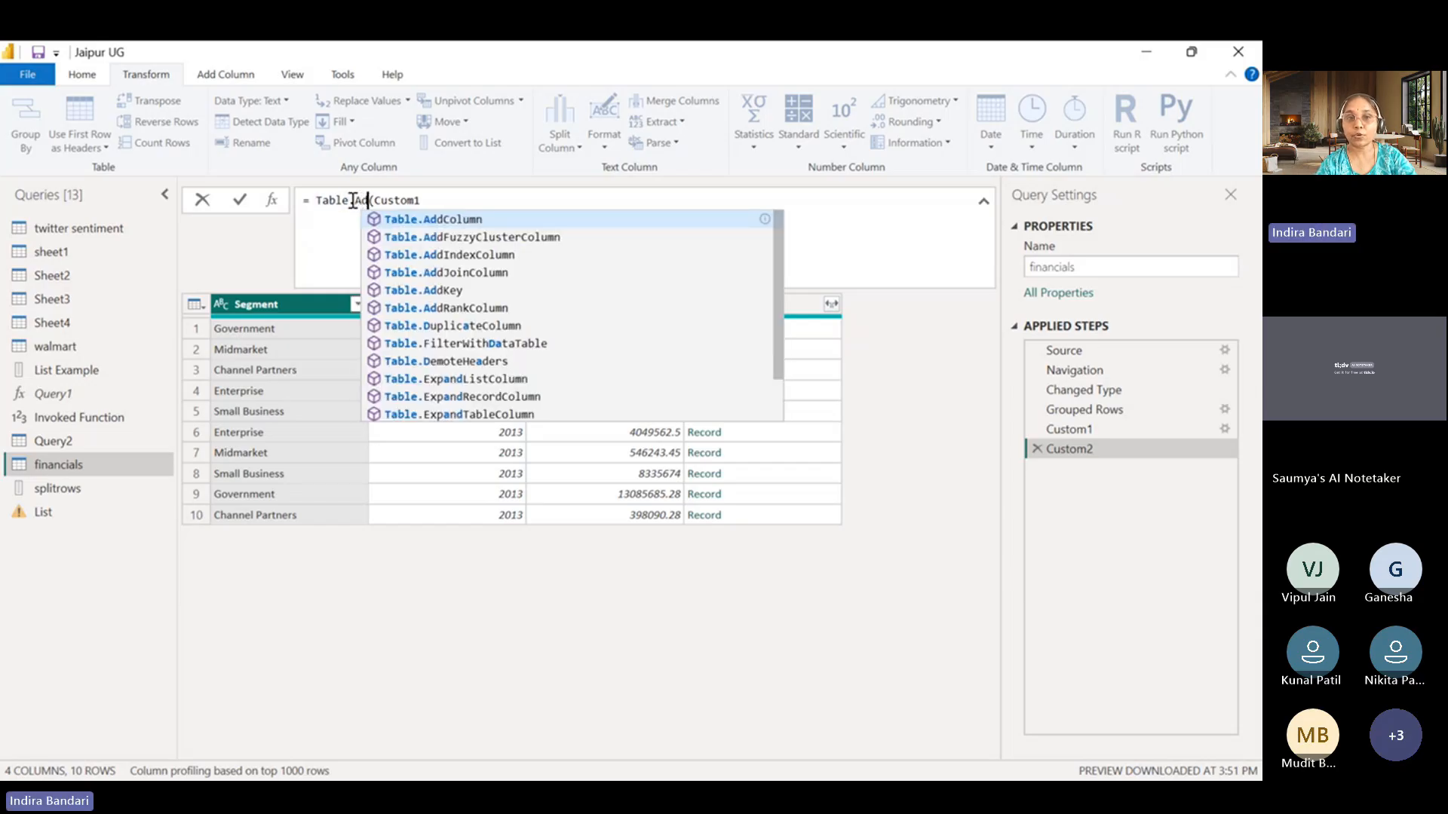
click(400, 221)
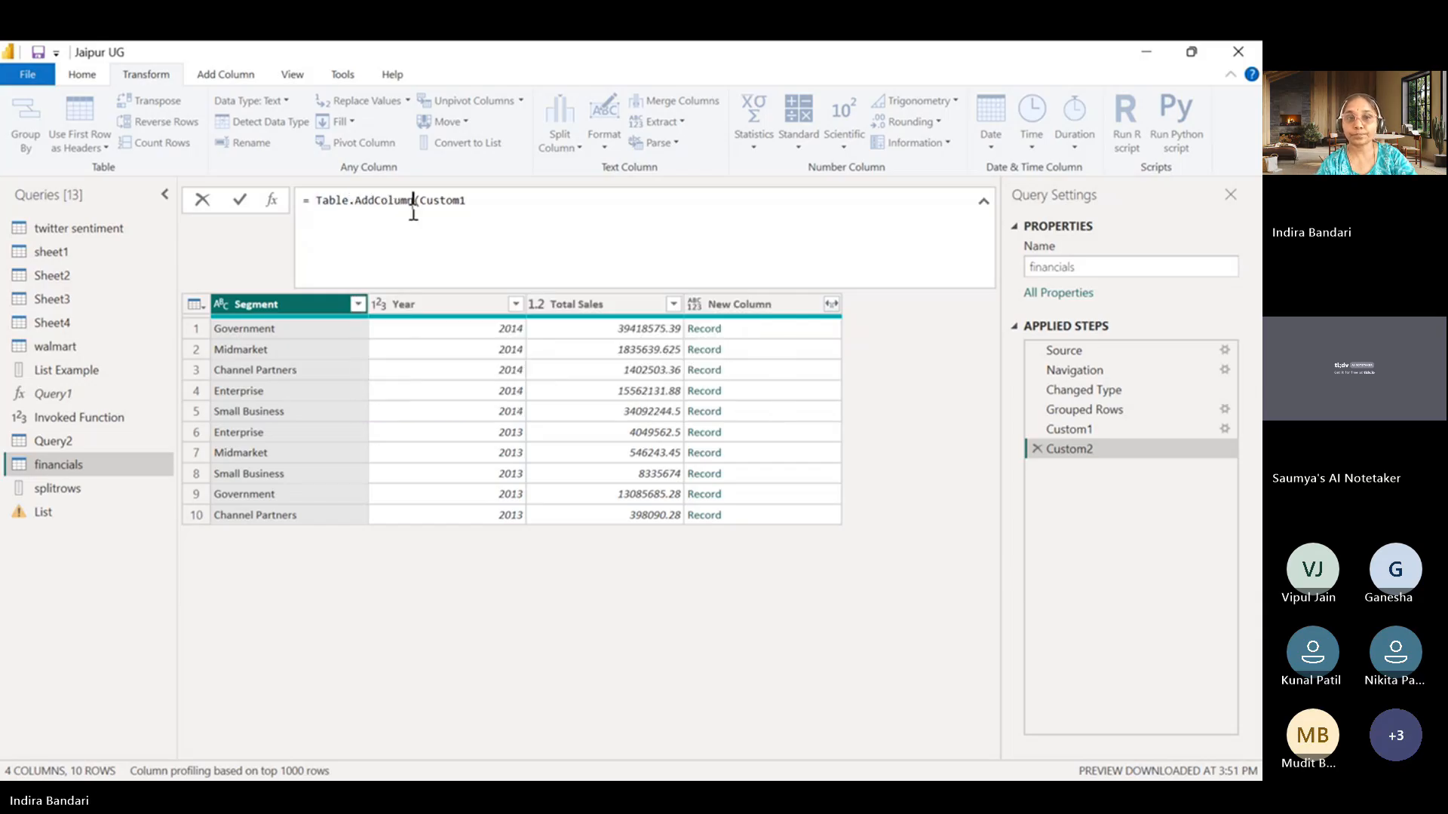
click(491, 201)
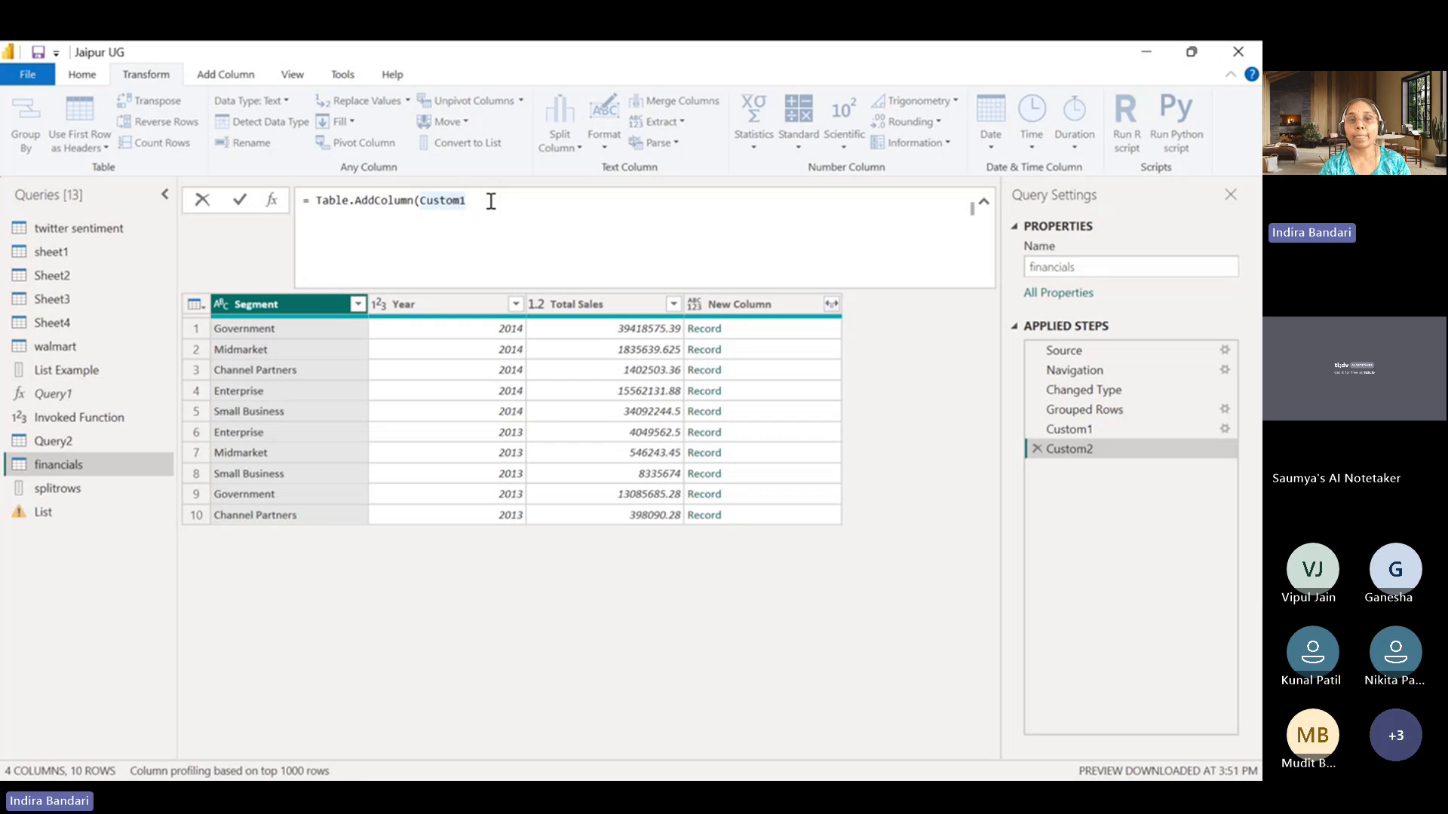
Enter "New Sales" as the new column name argument of the Table.AddColumn formula.
text(,)
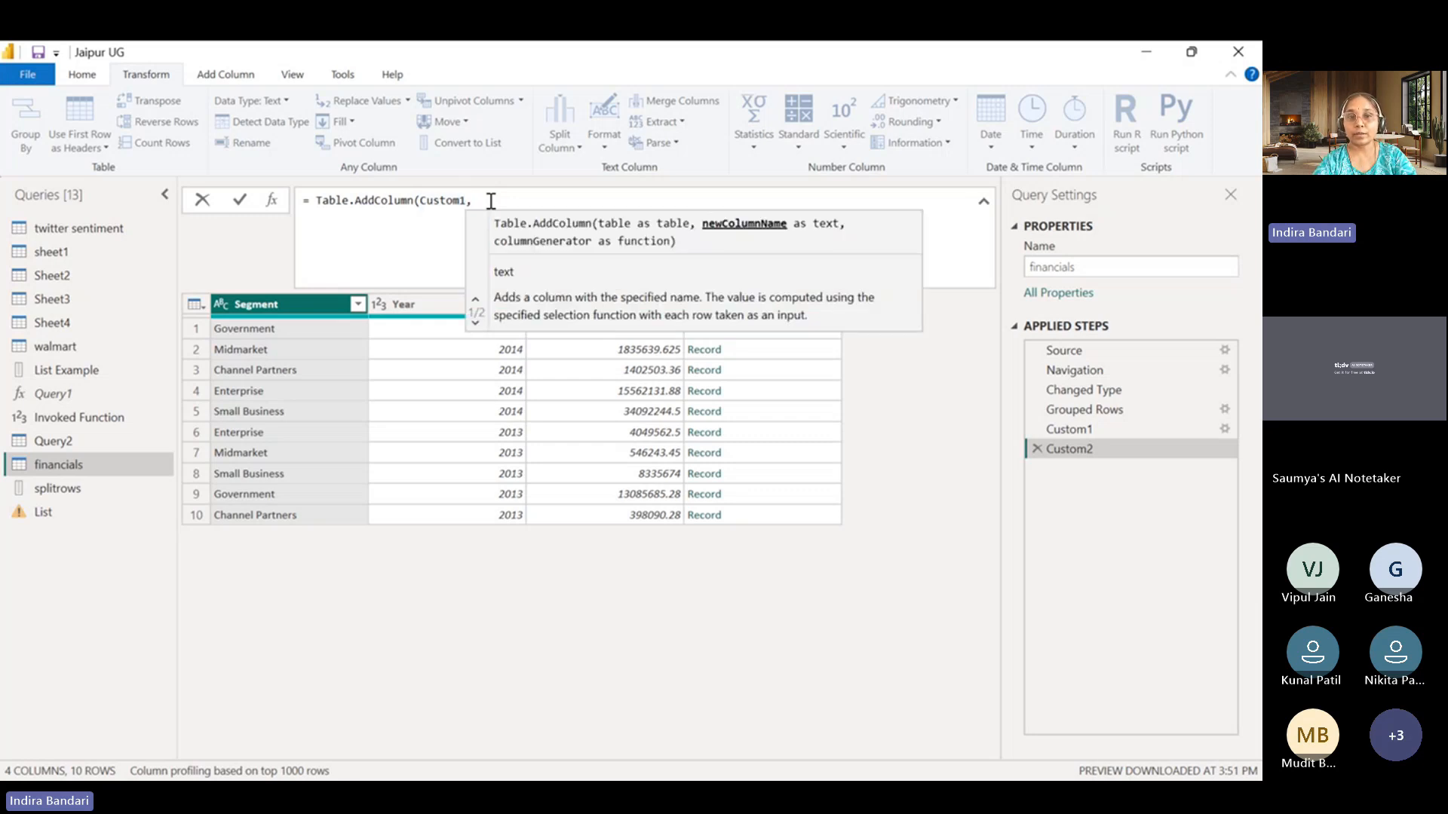
text(")
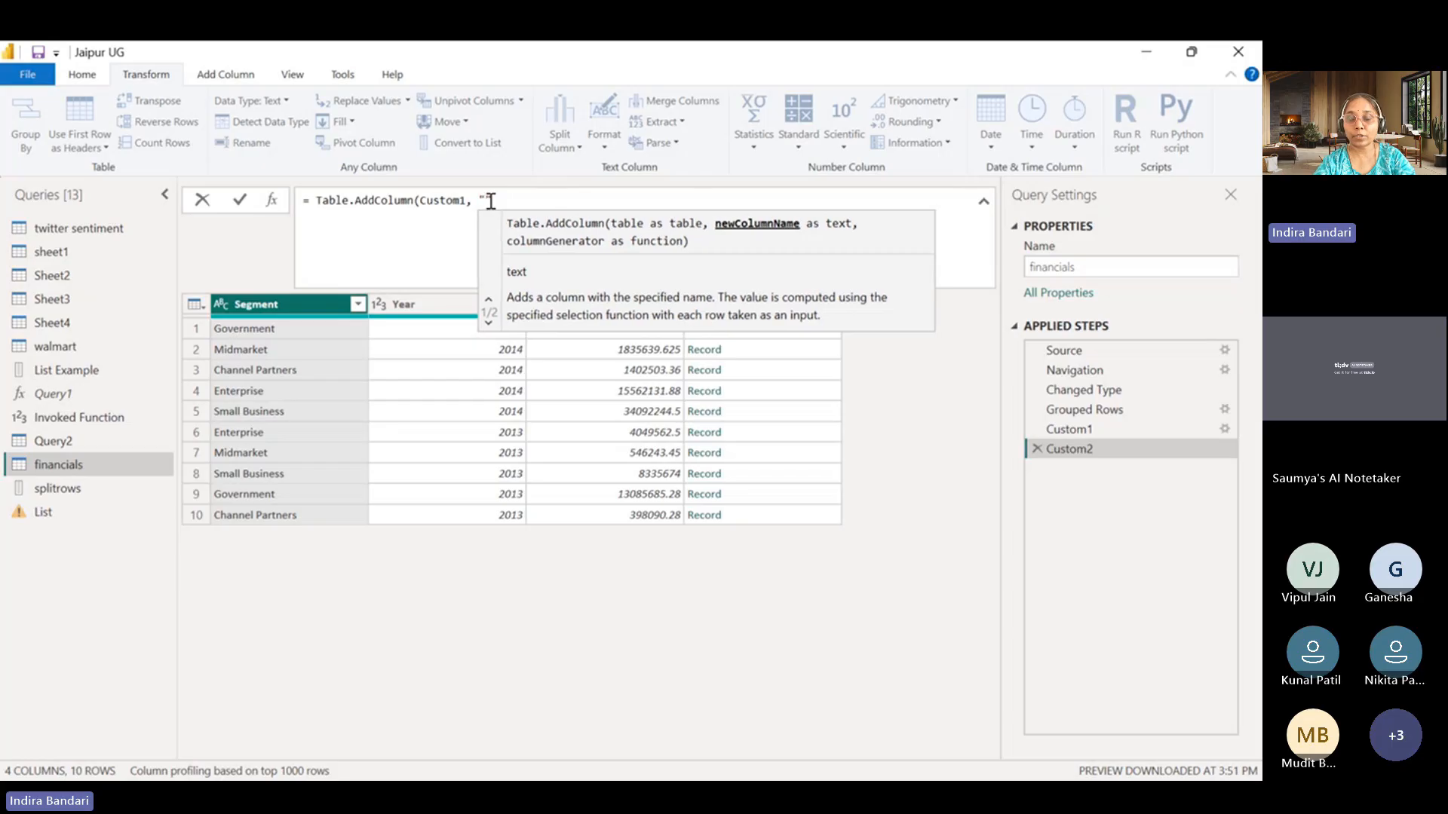
text(N)
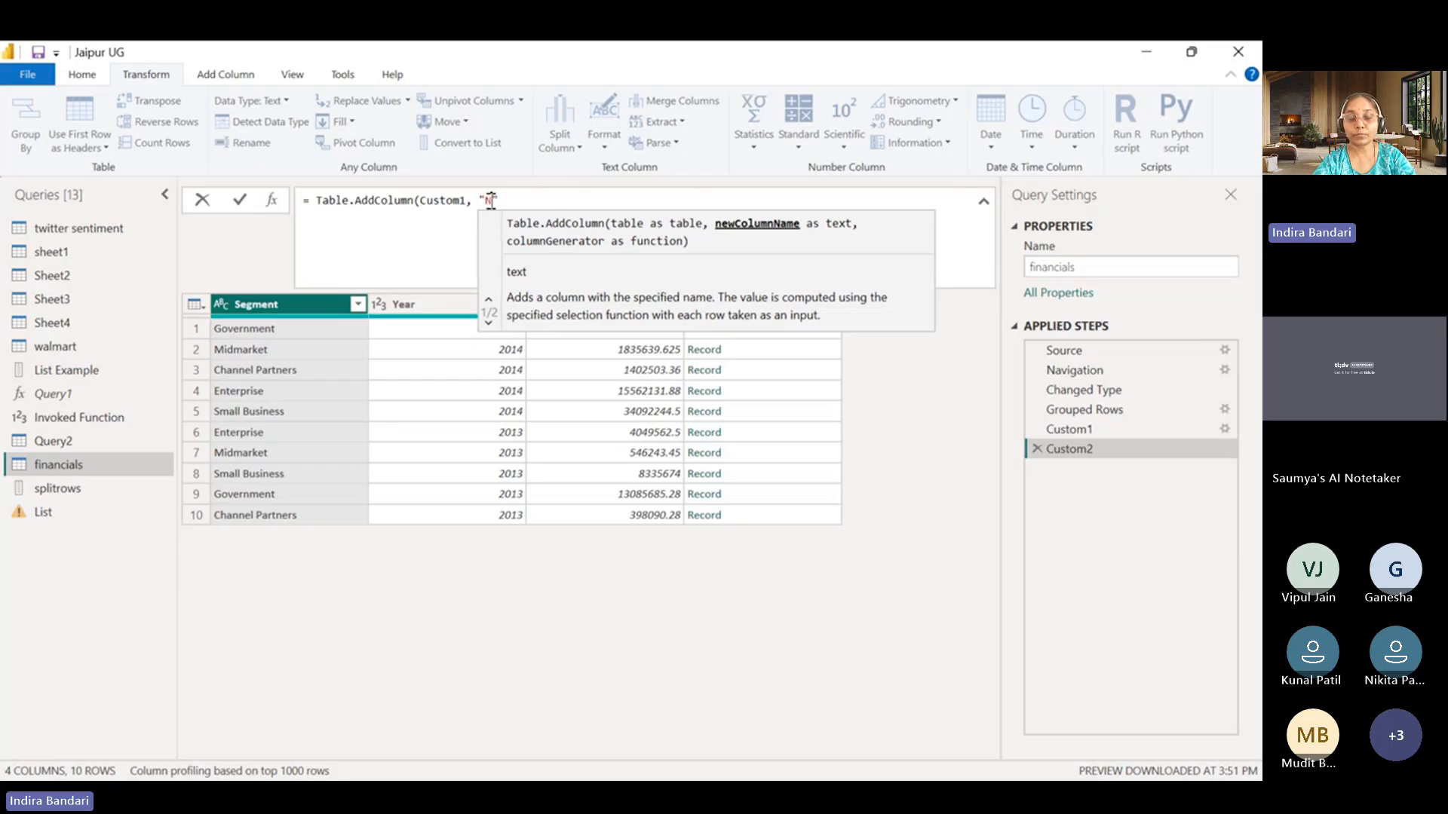
text(ew Sales")
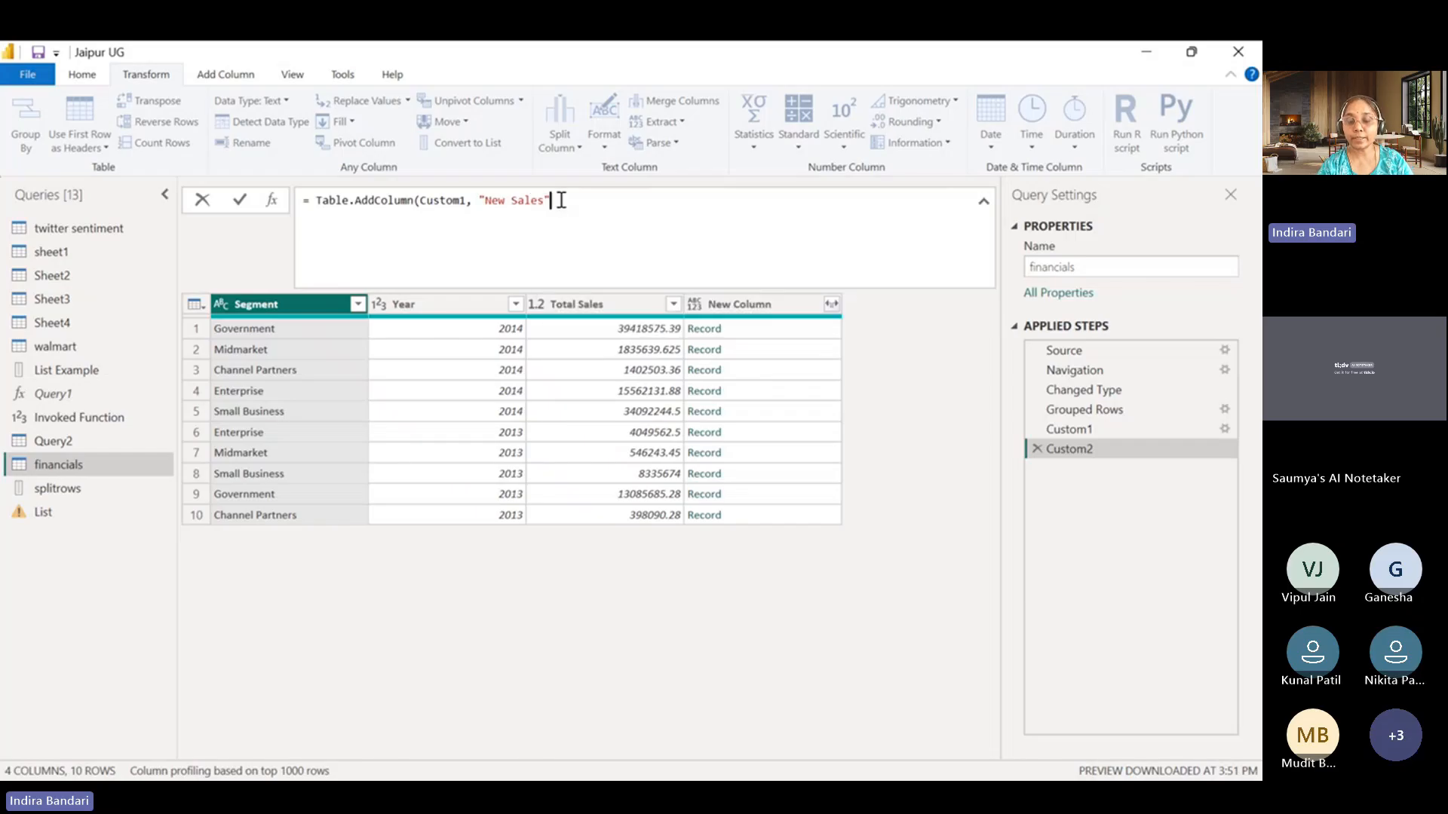
text(,)
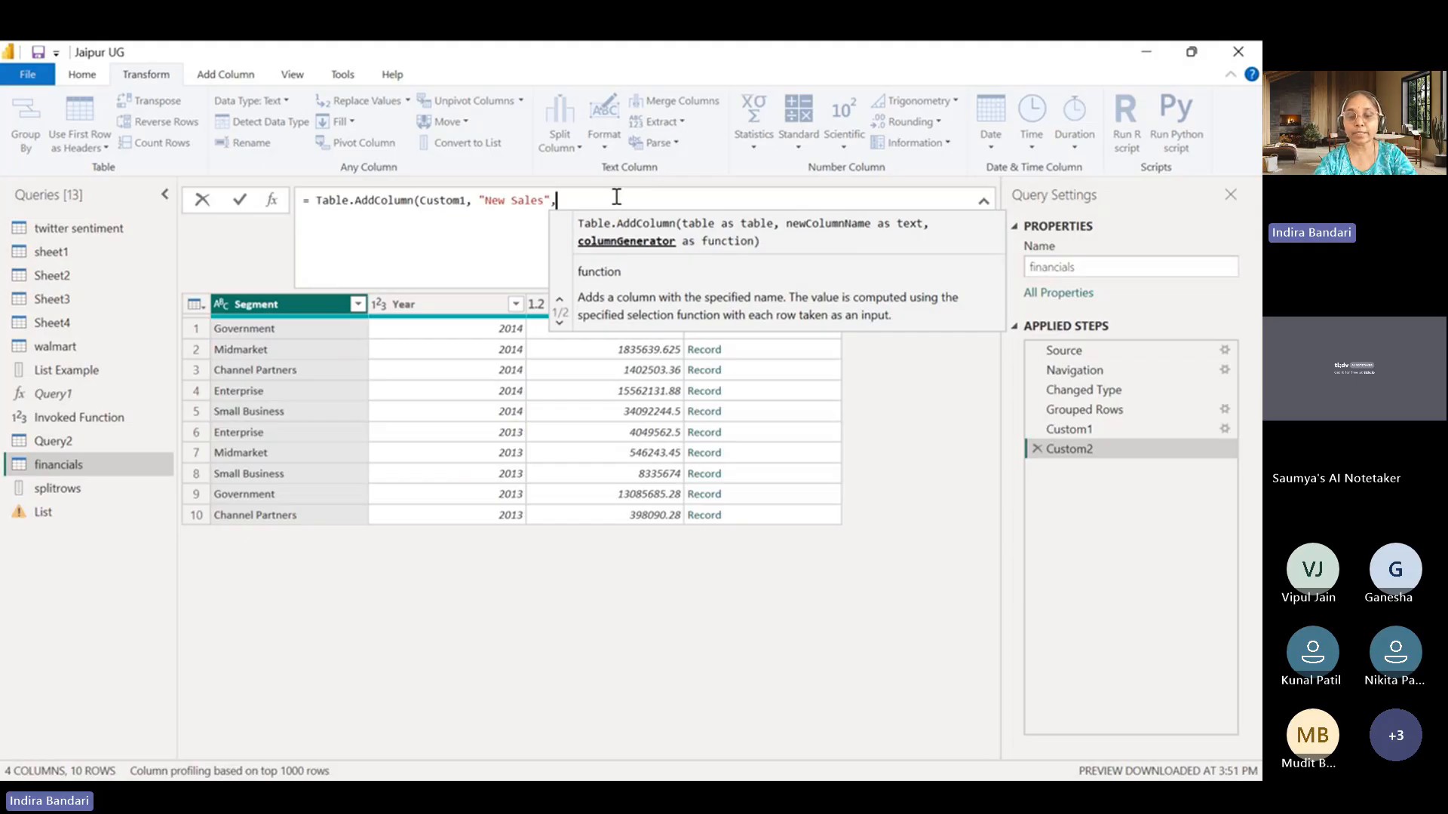
Begin the column generator of the New Sales formula with each _.
text(each)
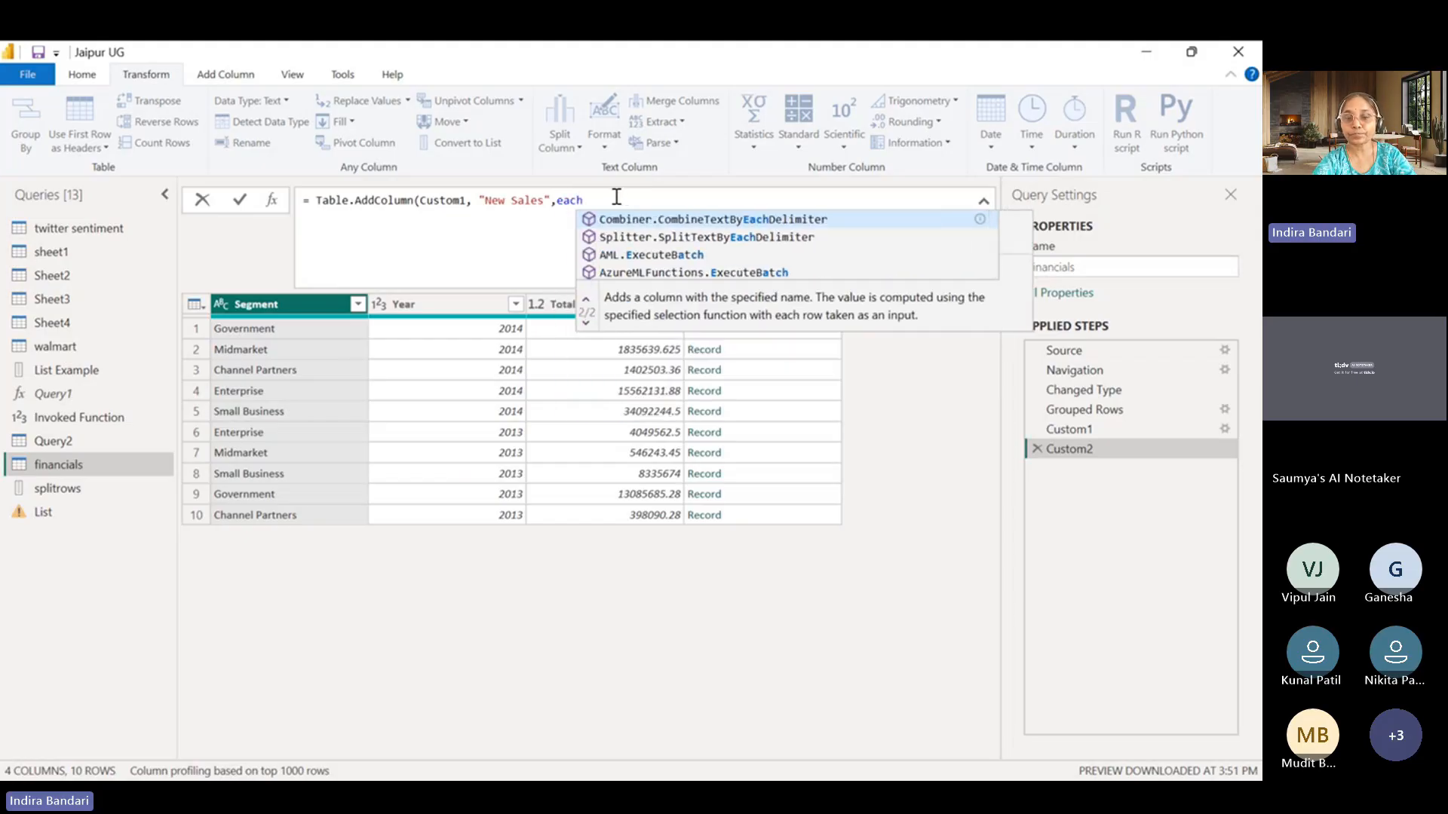
key(alt+Tab)
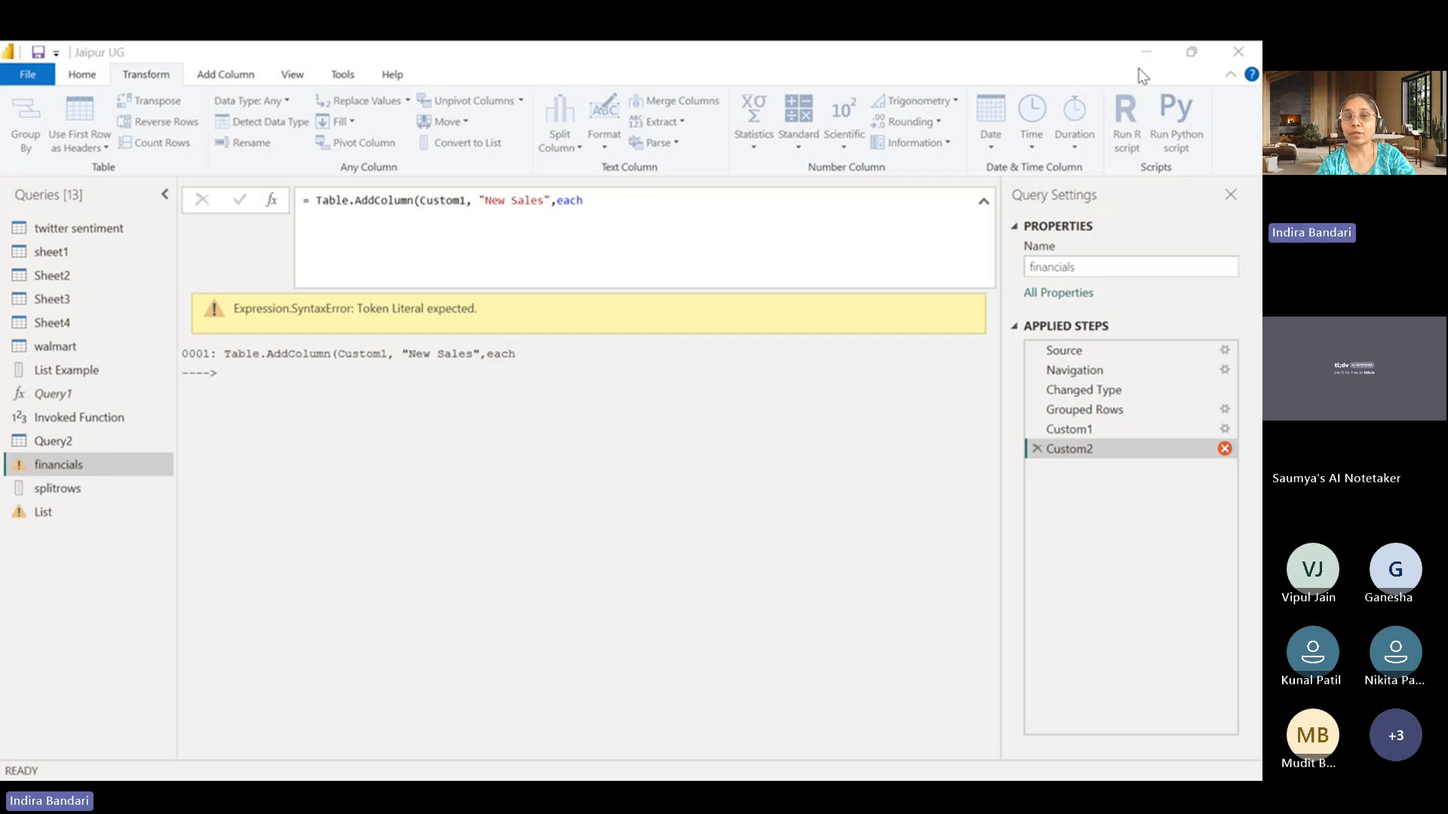
click(608, 200)
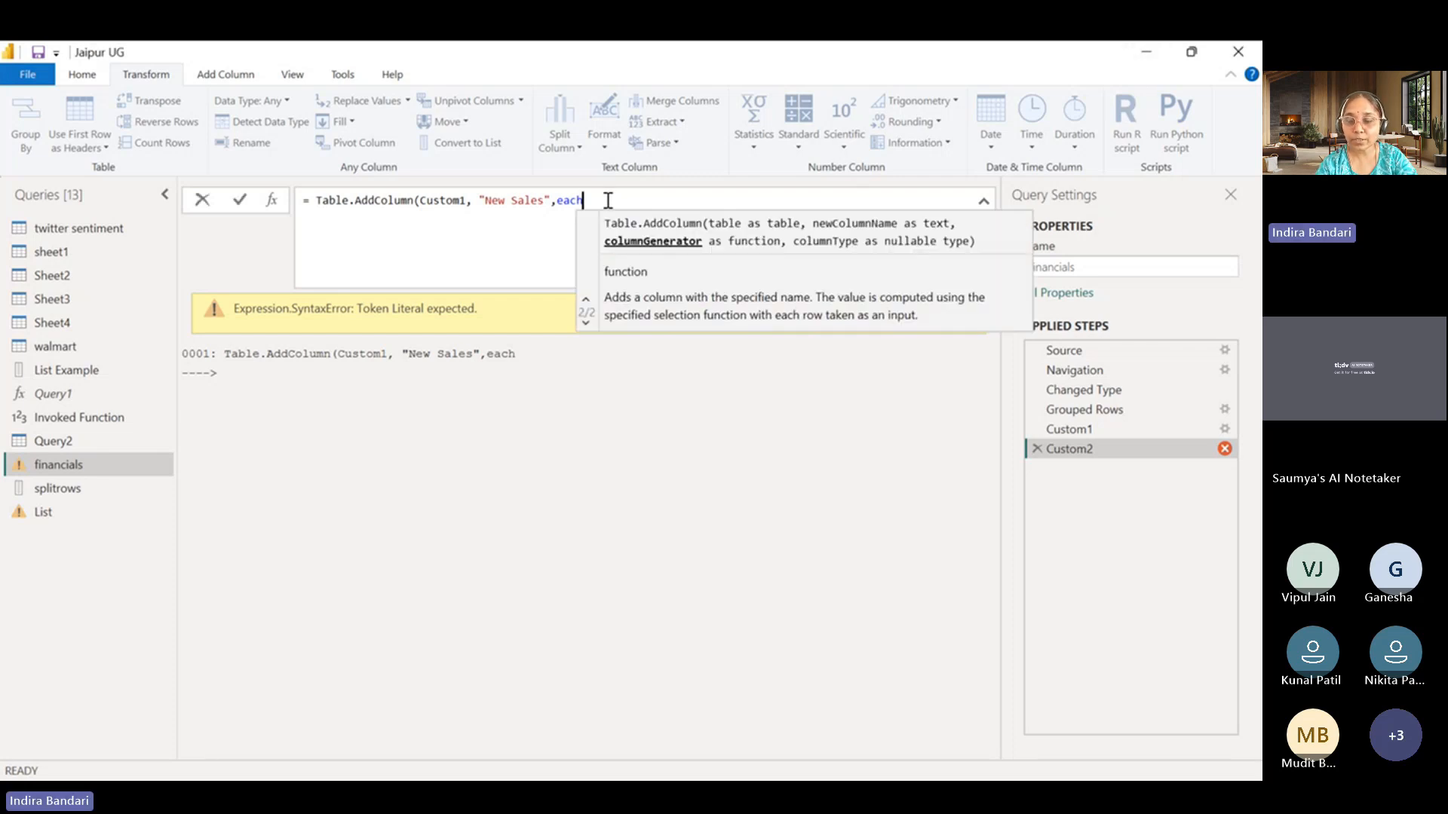
text(_)
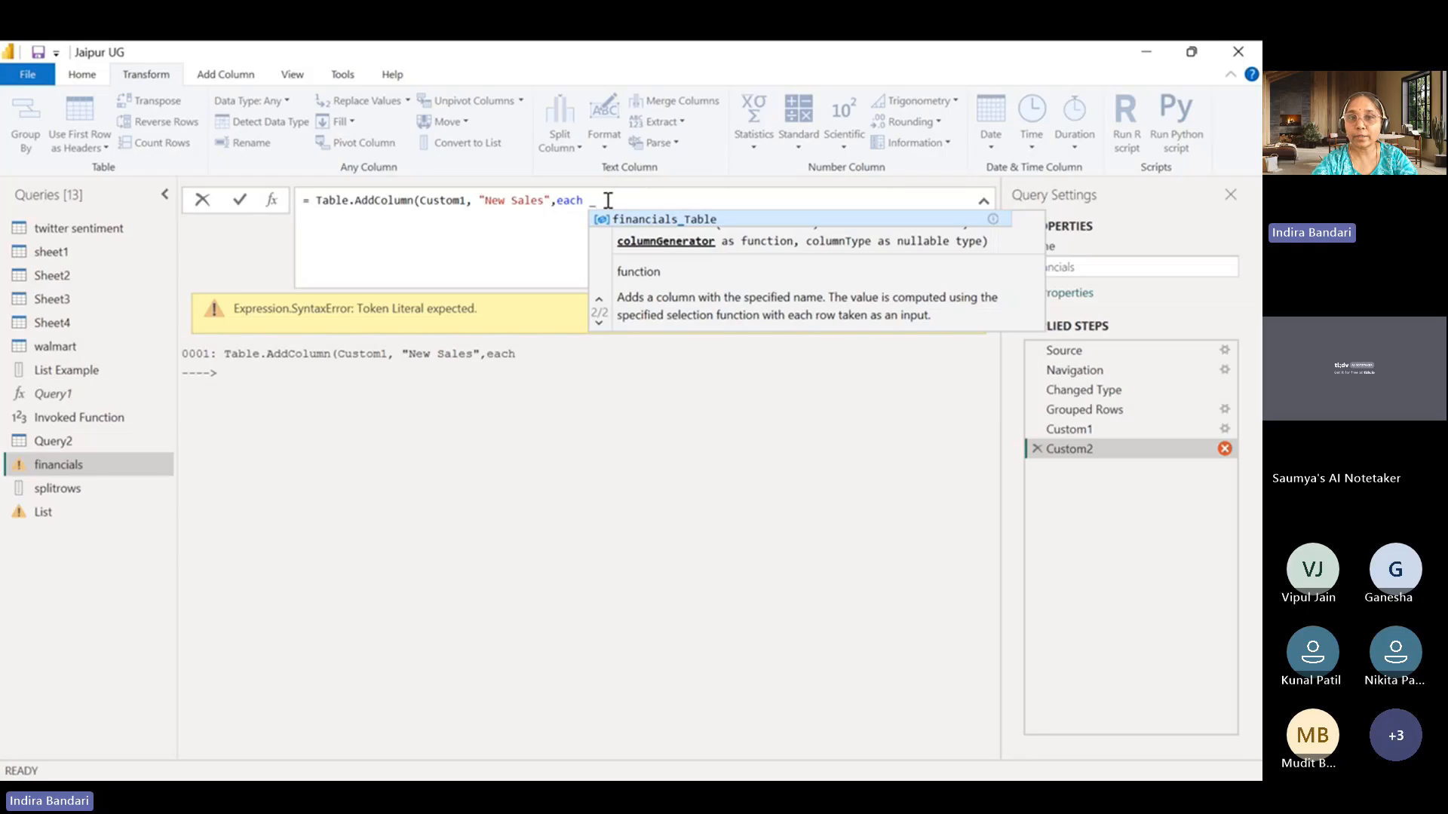
text([)
Append the [Total Sales] field reference to the underscore, close the formula and apply it.
key(BackSpace)
key(BackSpace)
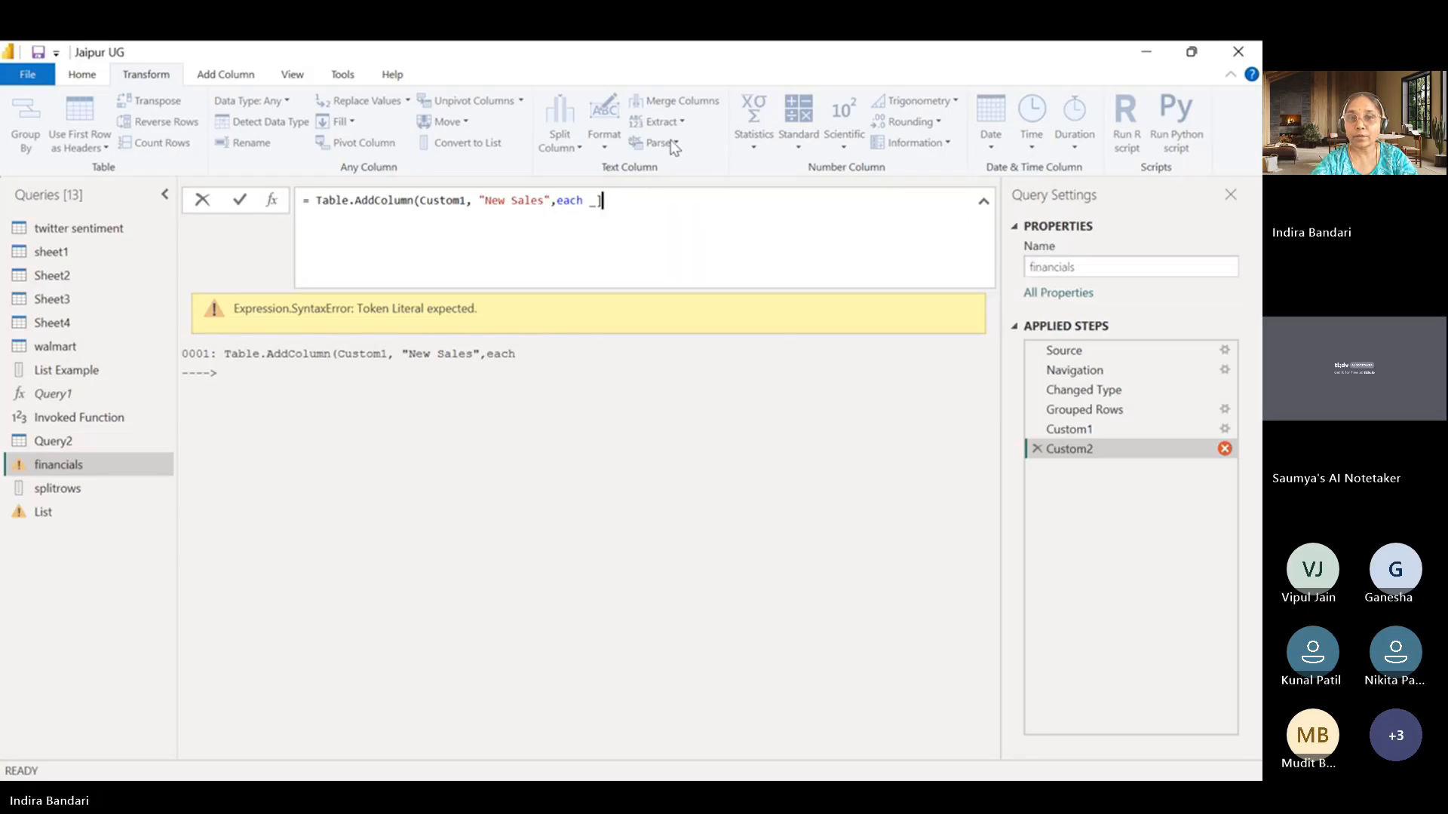
text([To)
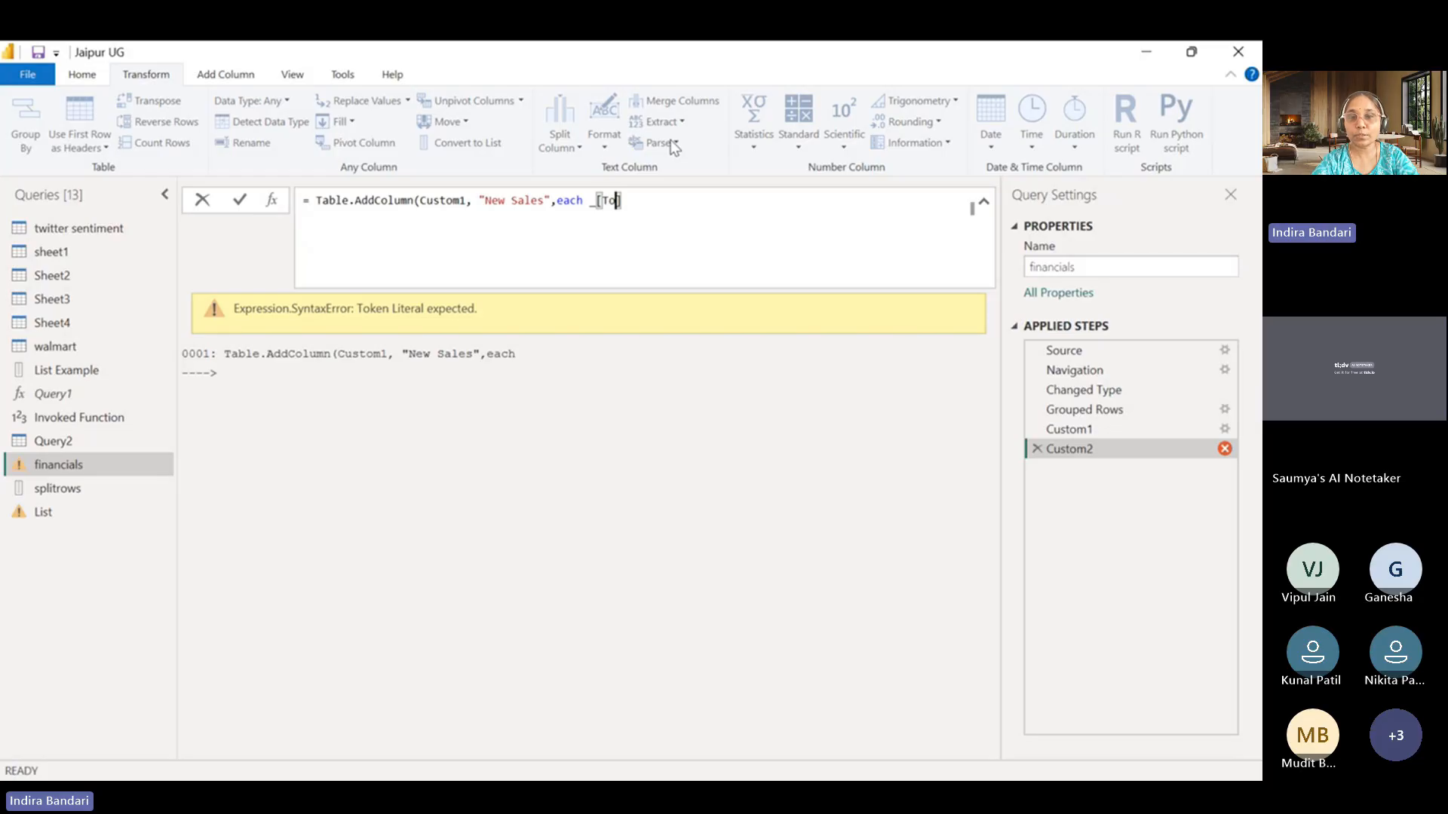
text(tal Sales)
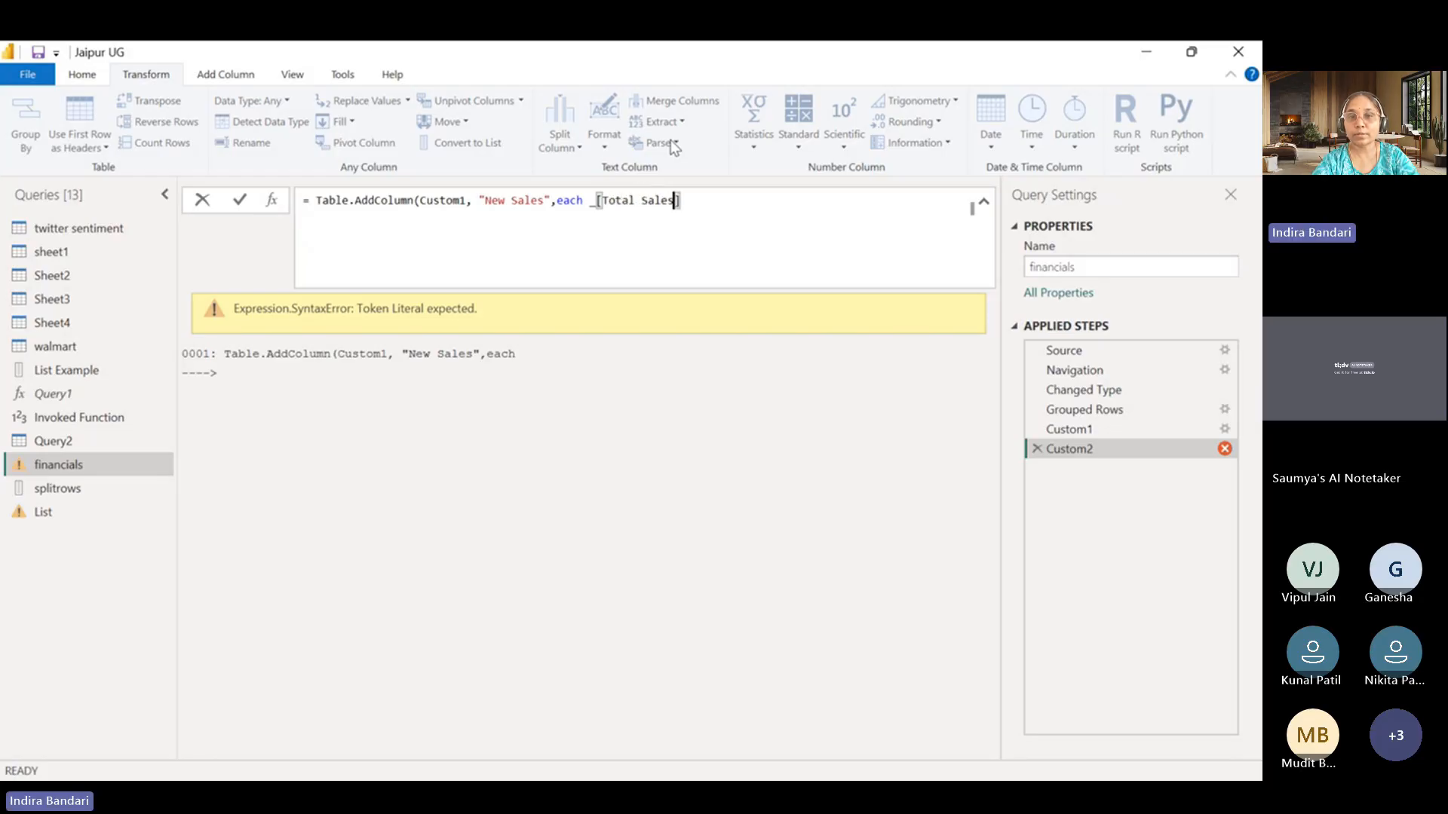
click(745, 204)
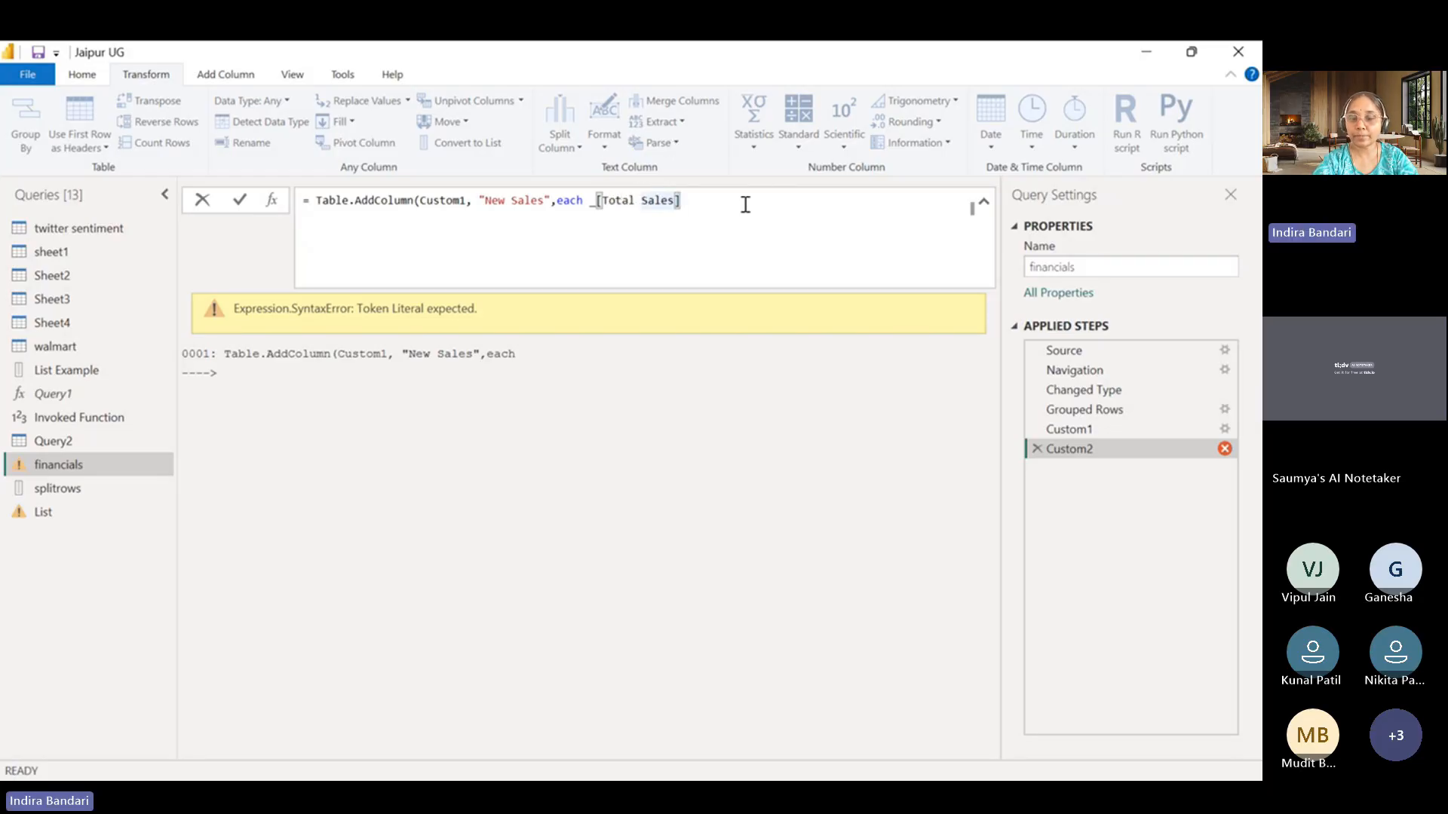
text())
key(Return)
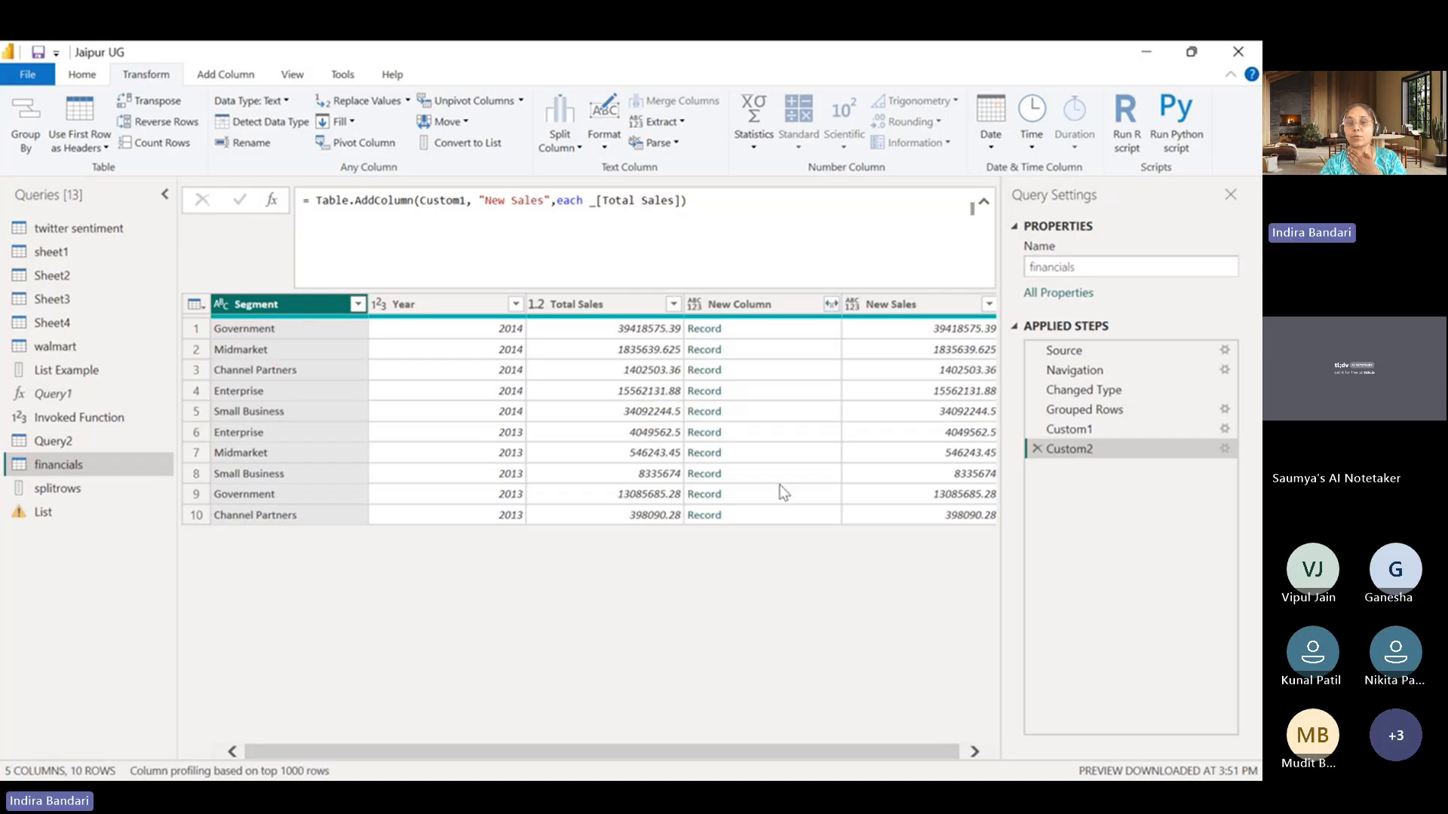
drag(769, 751, 928, 751)
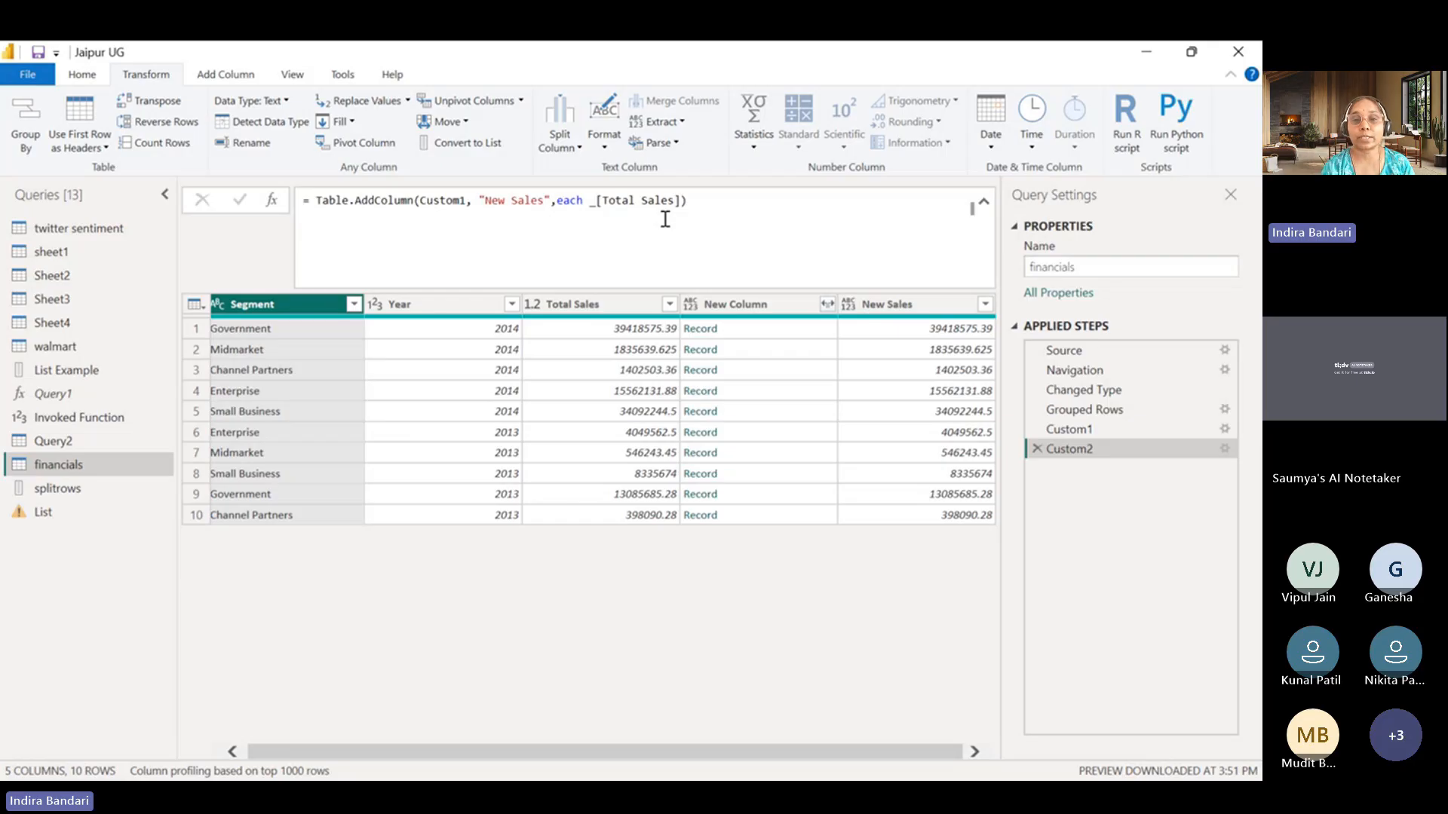
click(743, 219)
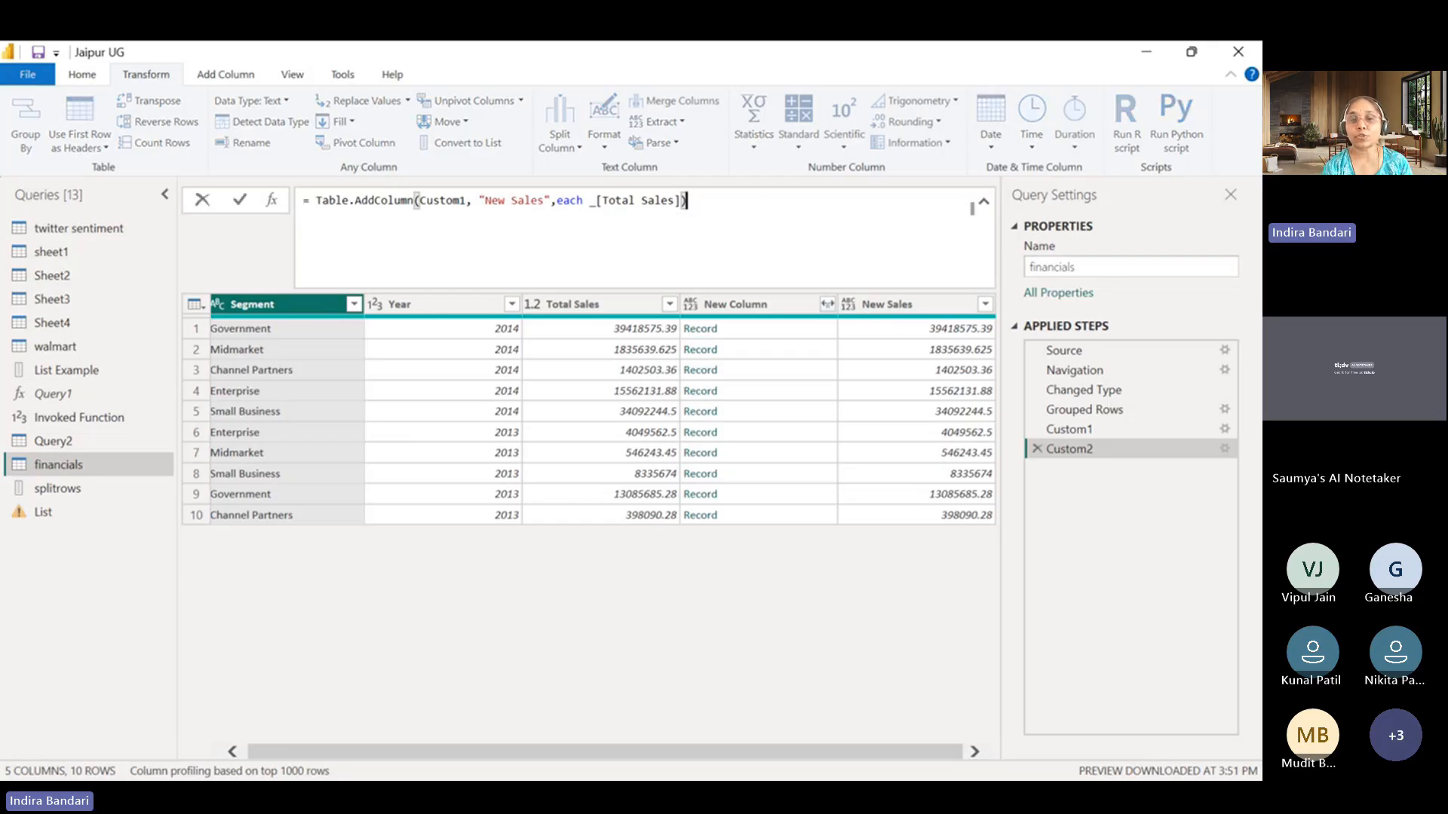
click(645, 718)
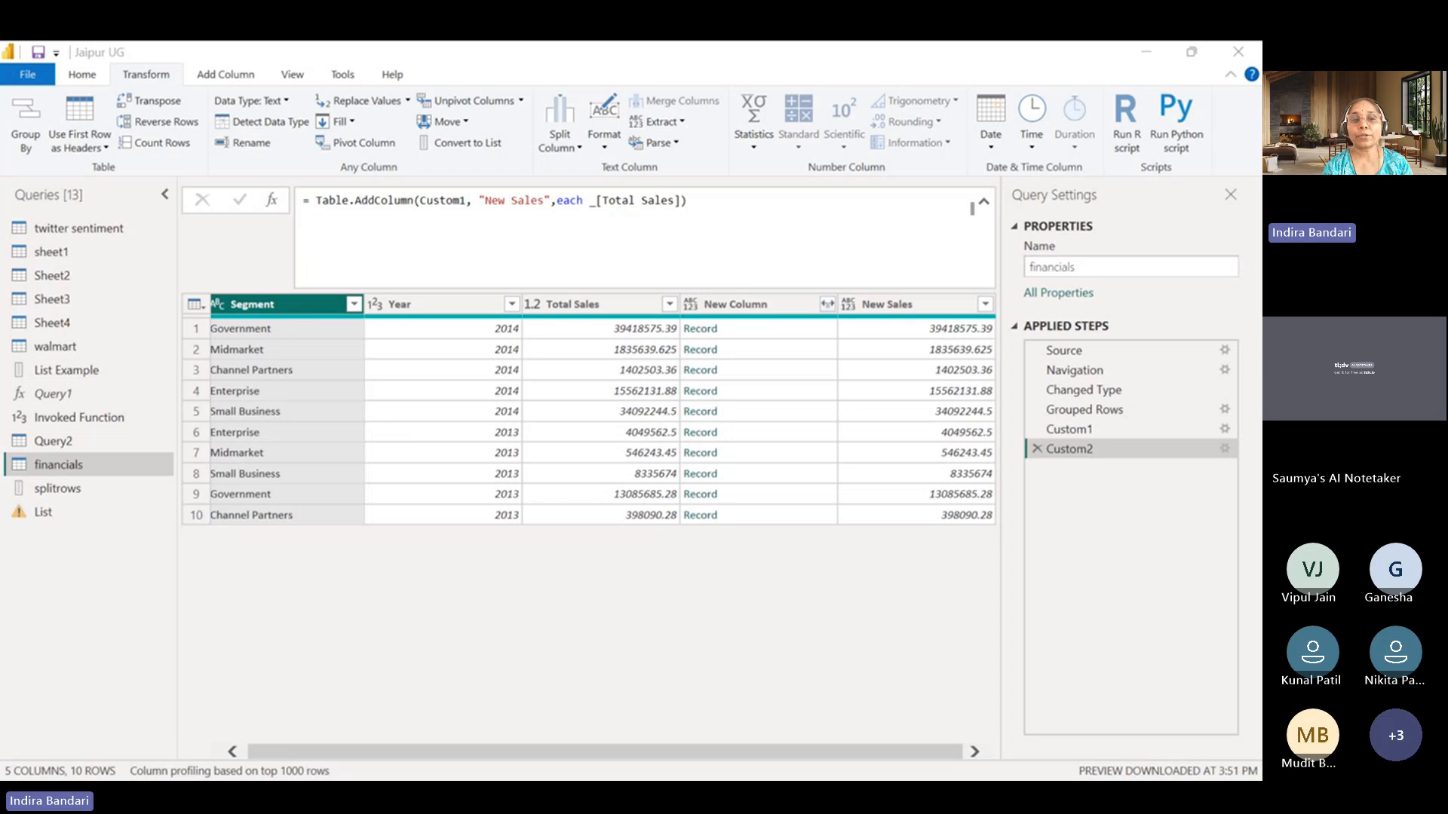
click(1146, 66)
Replace the underscore before [Total Sales] with Record.Field( and try to apply the New Sales formula.
click(590, 201)
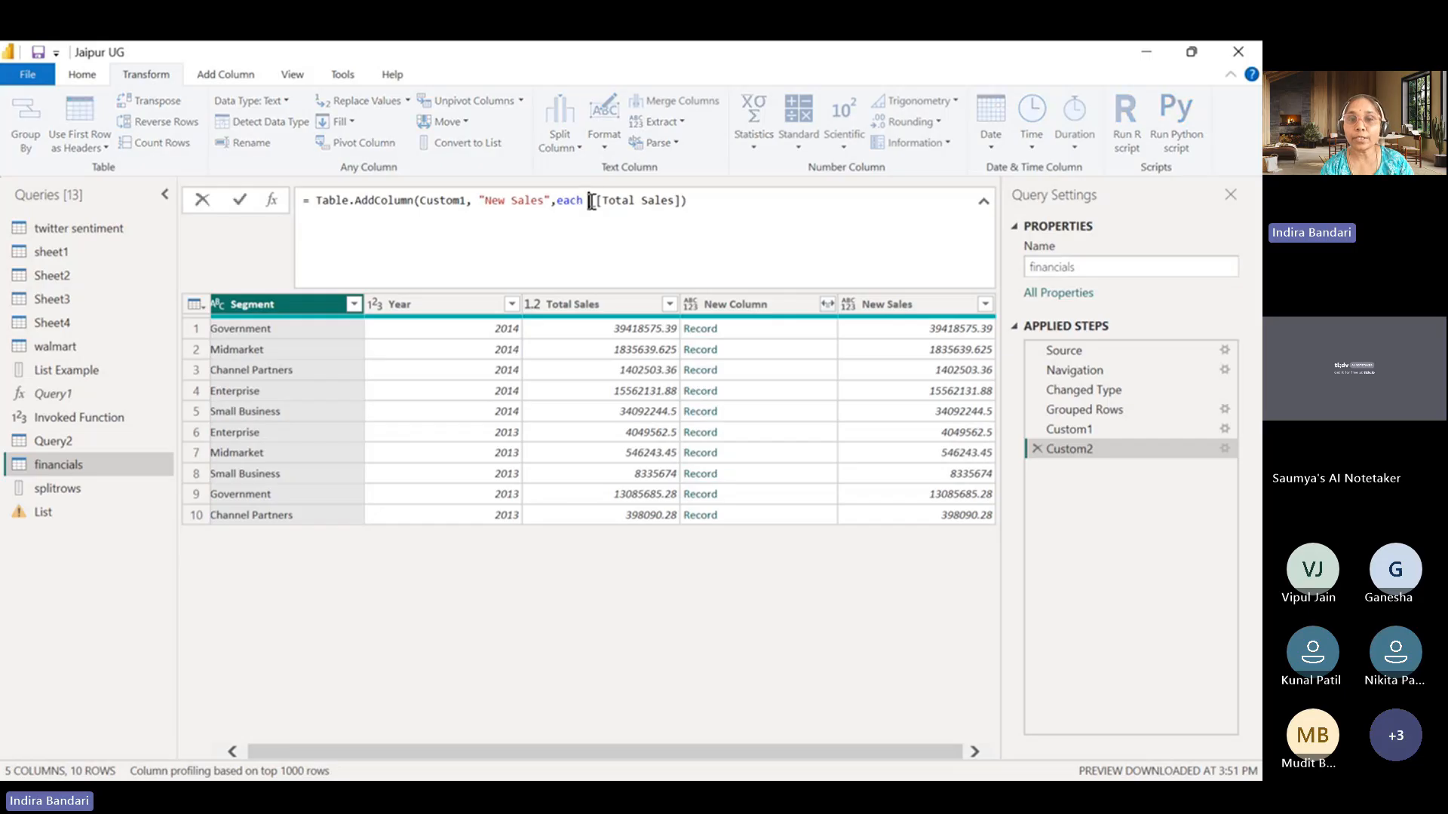
text(Record)
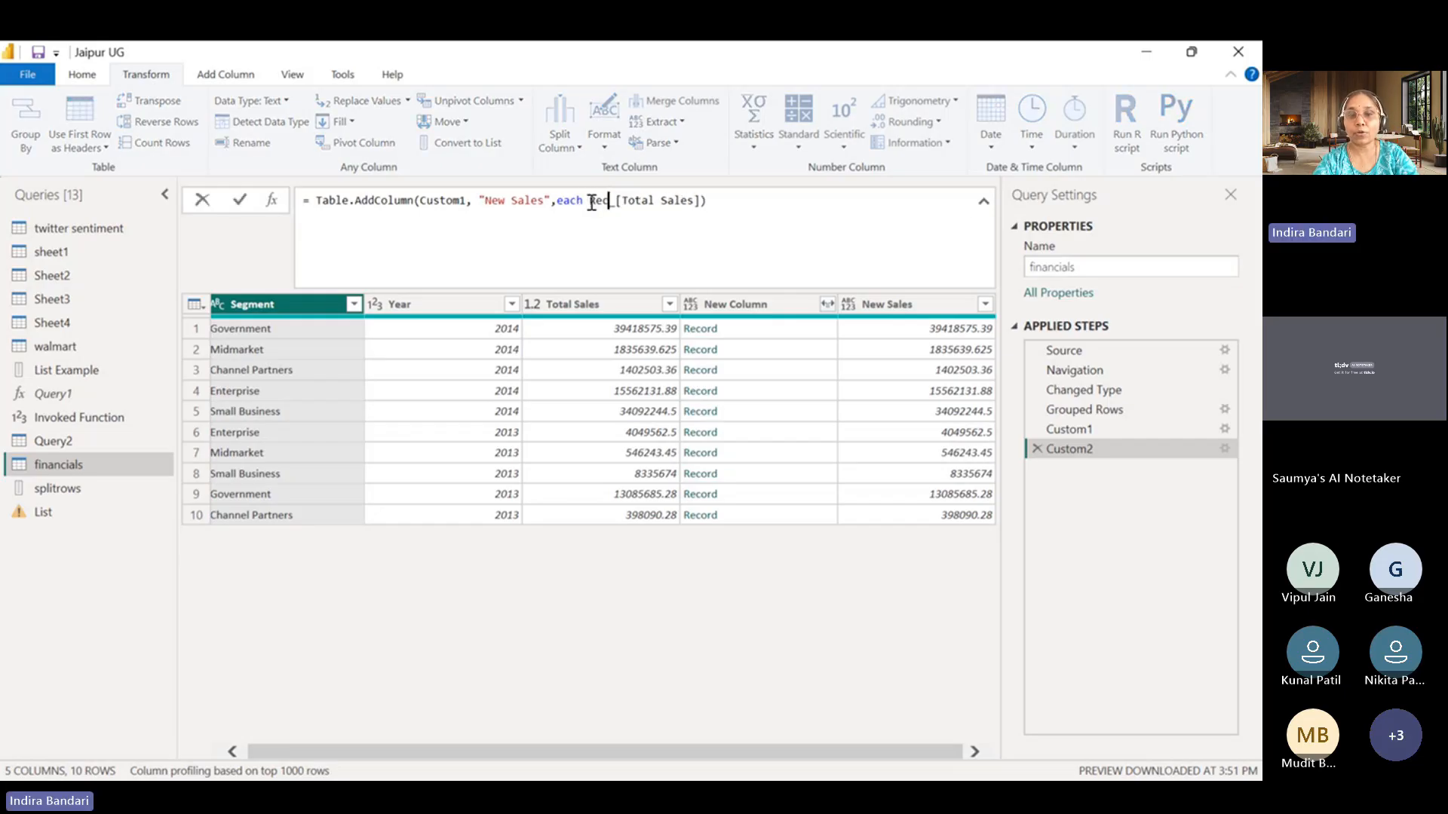
text(.F)
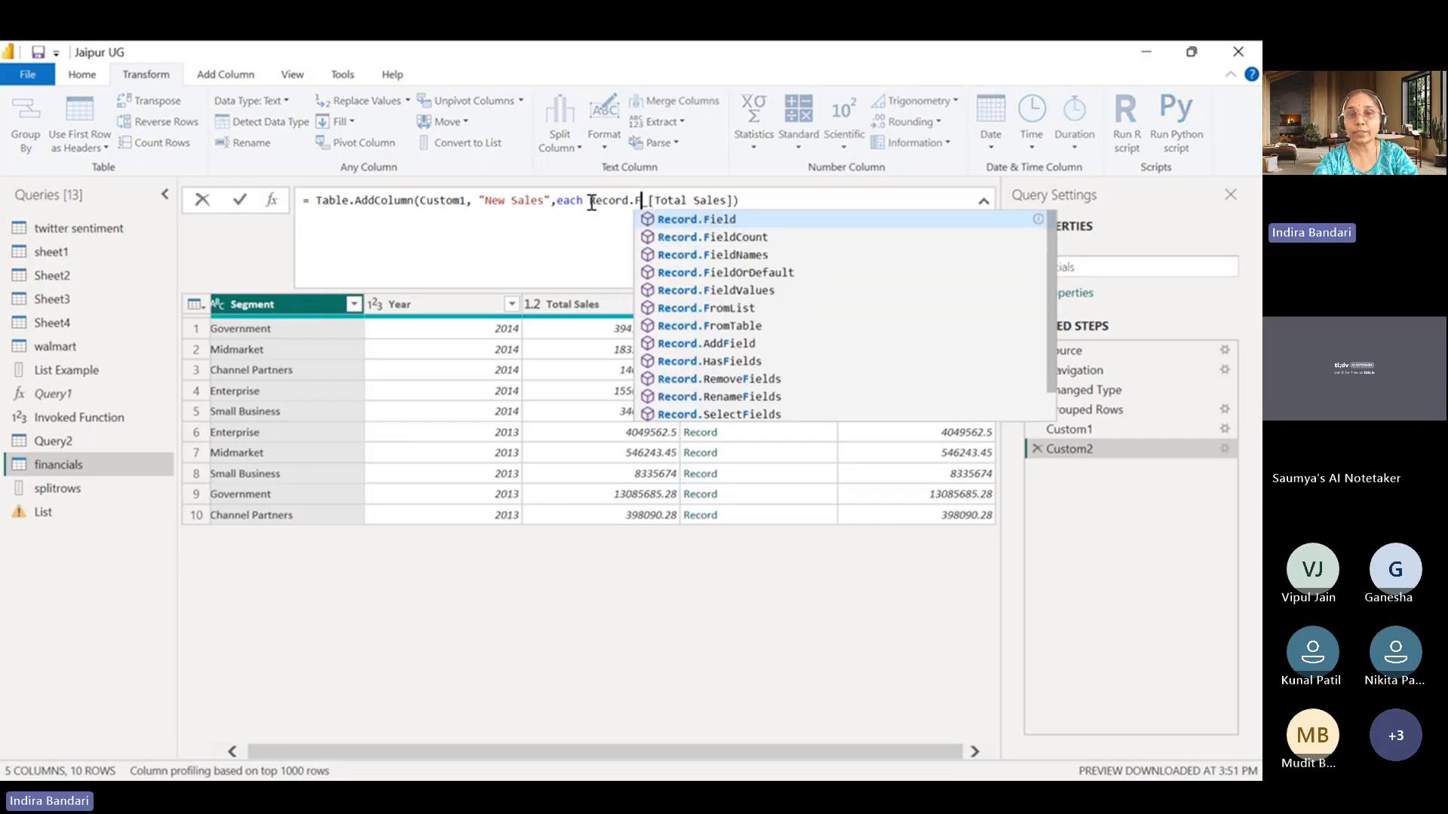
click(698, 218)
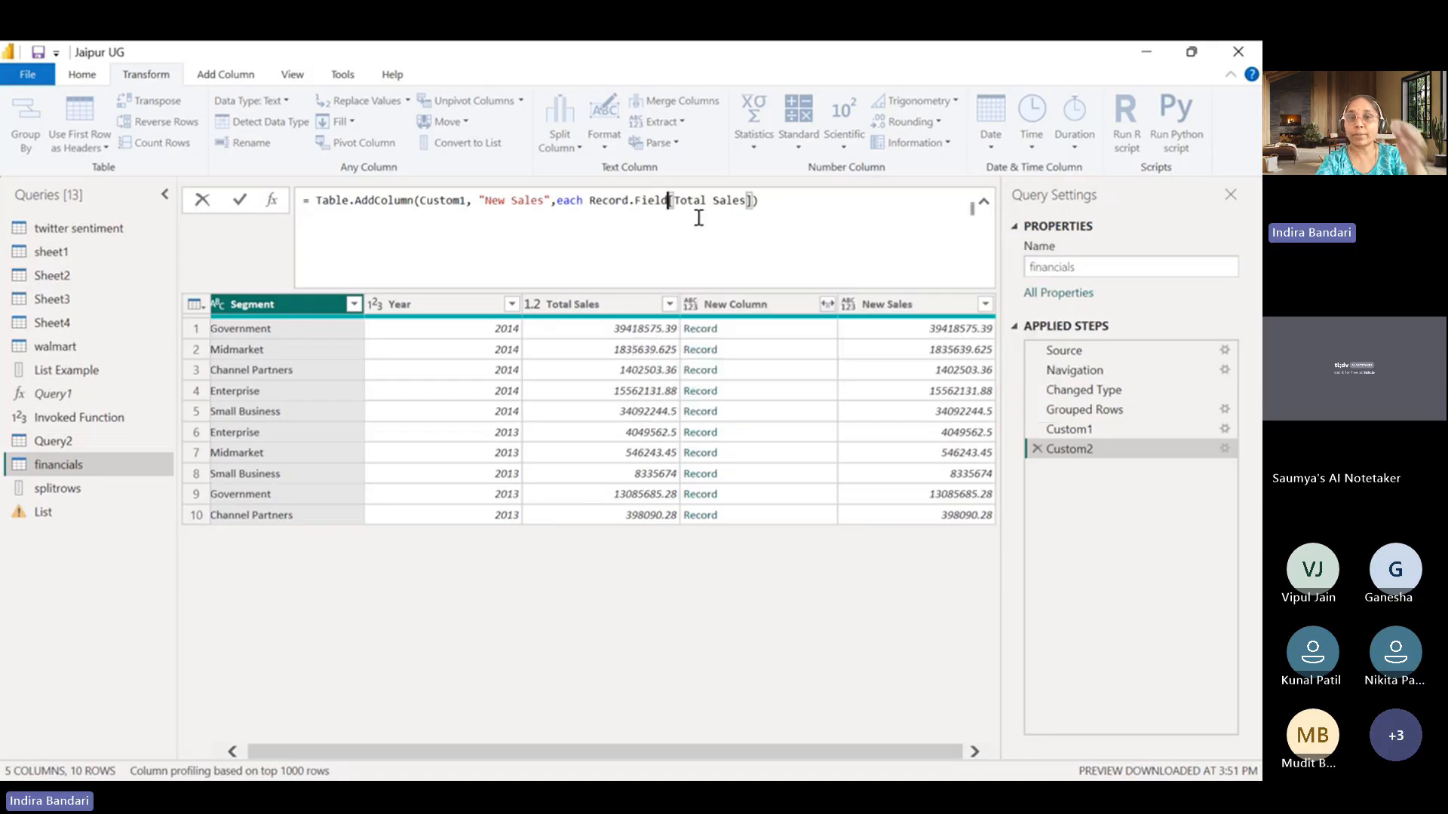
text(()
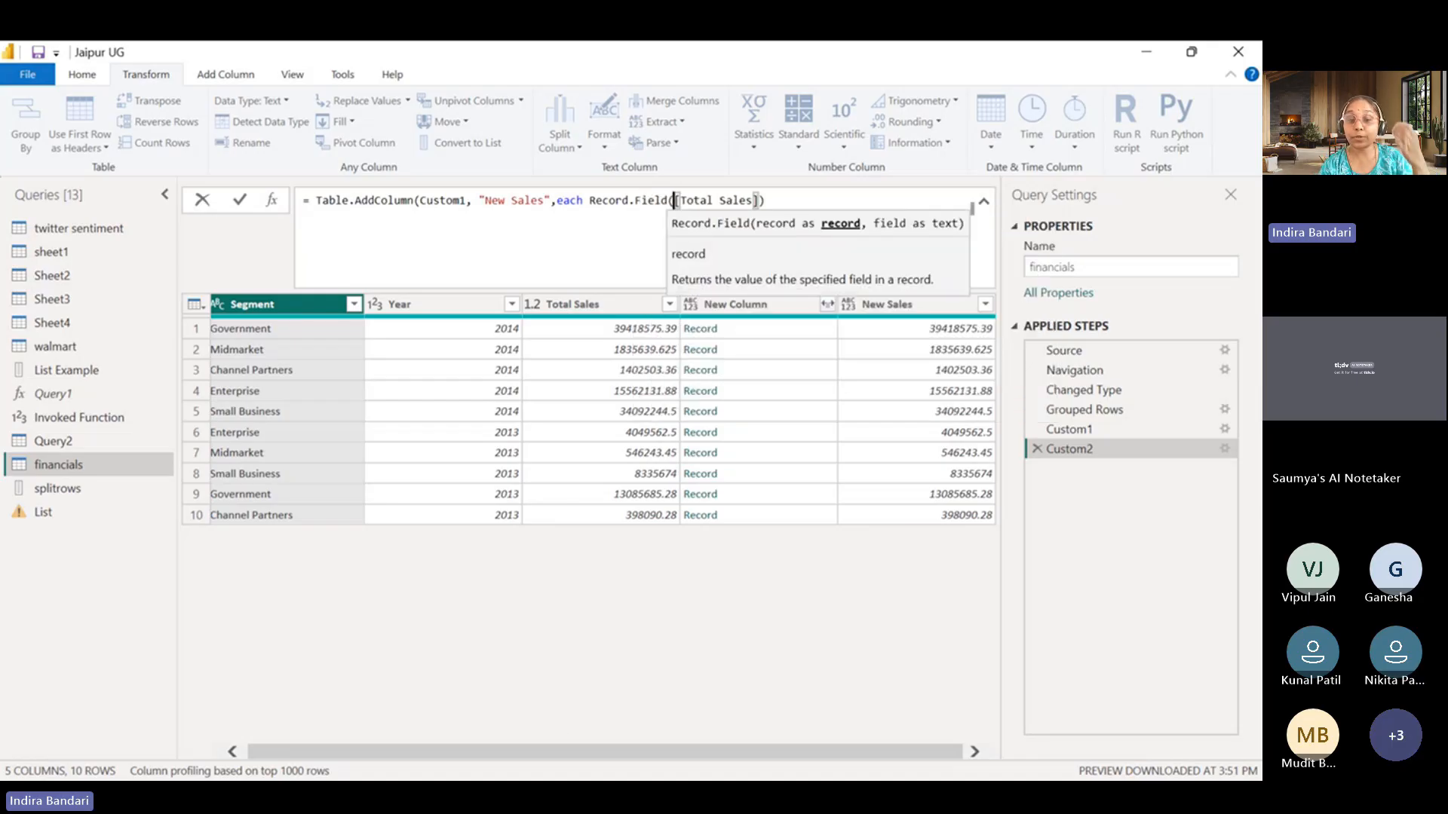
key(Return)
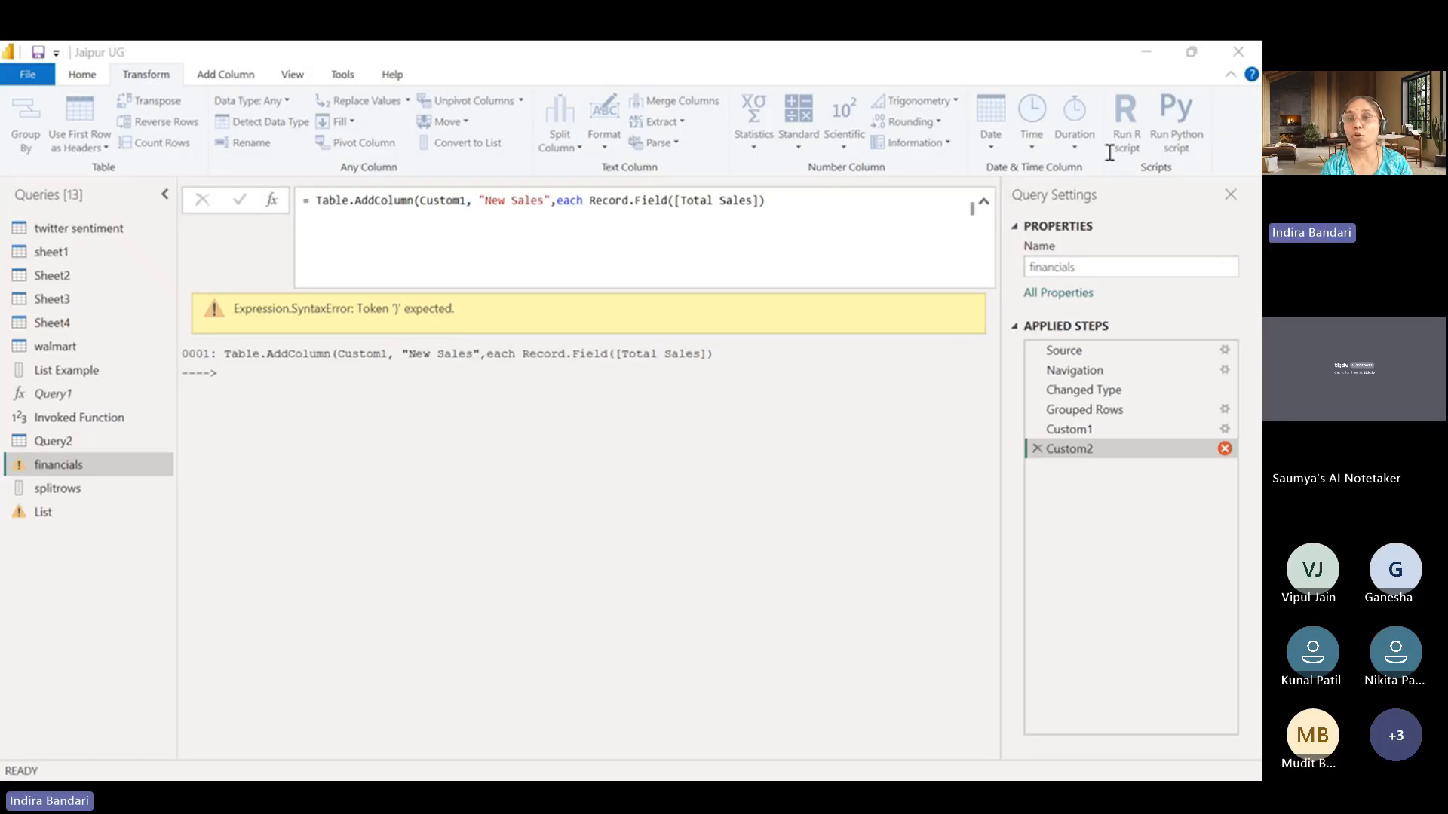
click(1141, 60)
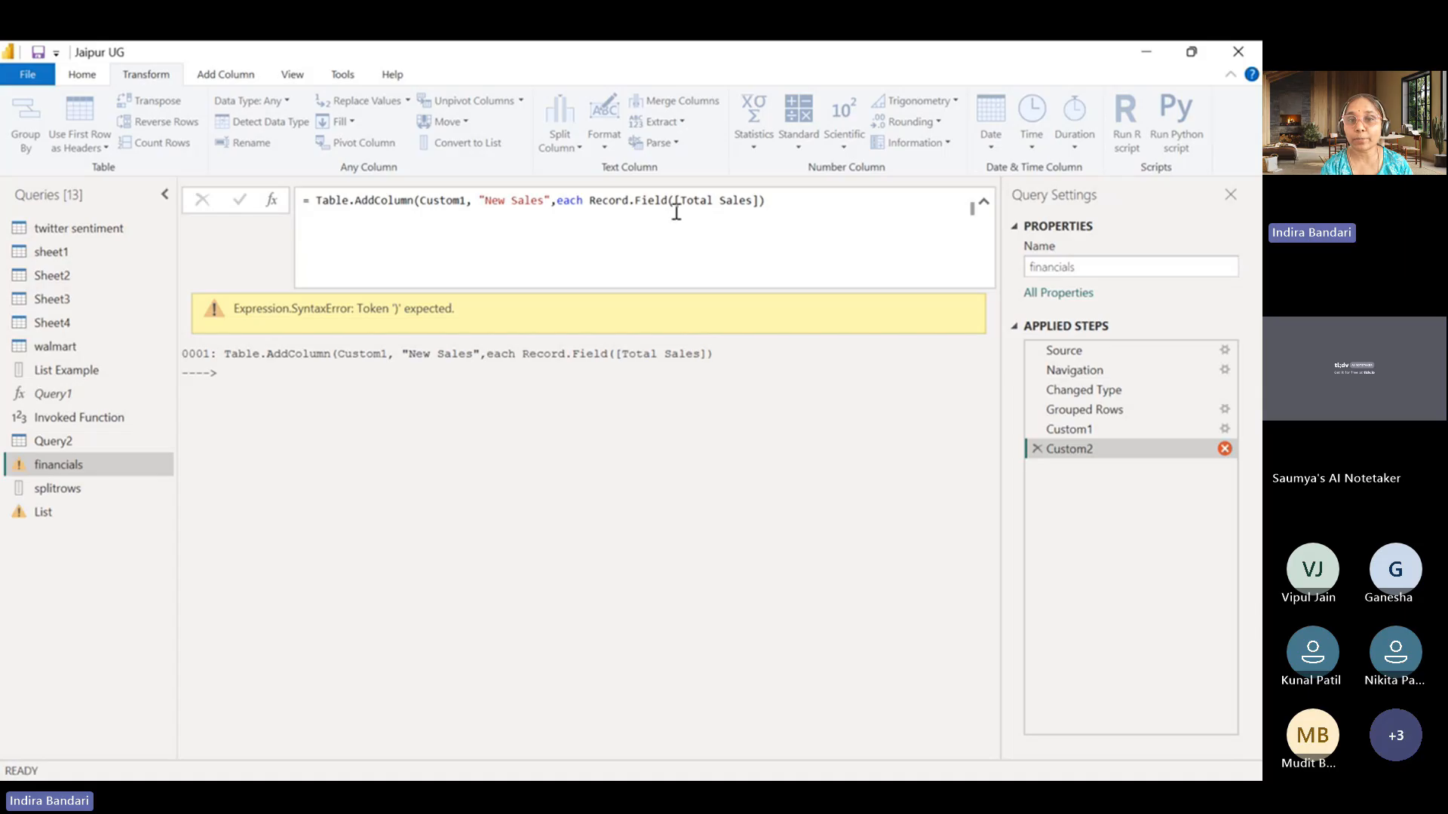
Add _ as the record argument of Record.Field before [Total Sales], add the missing closing parenthesis and apply the formula.
click(675, 200)
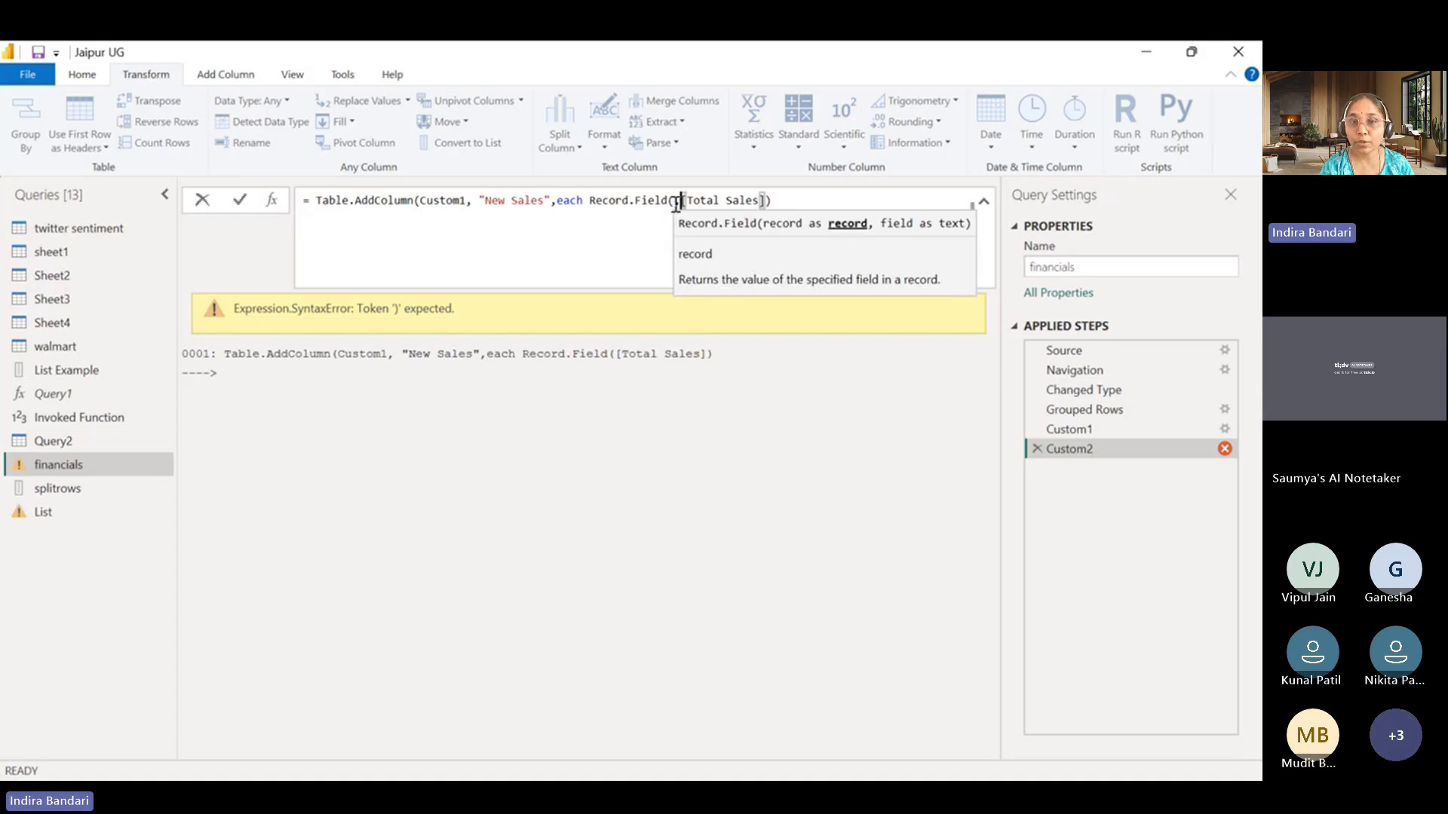
key(Delete)
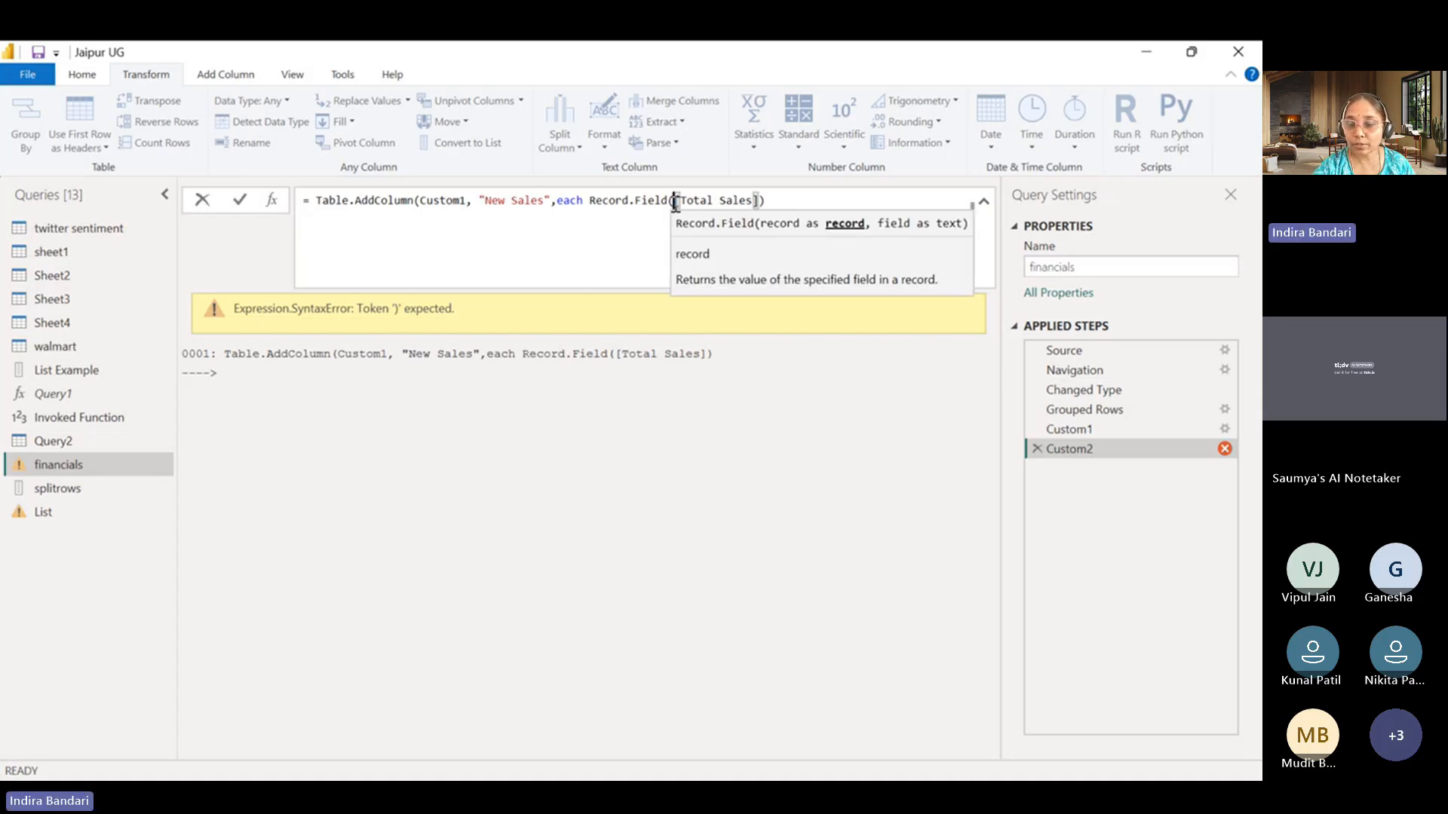
text(_,)
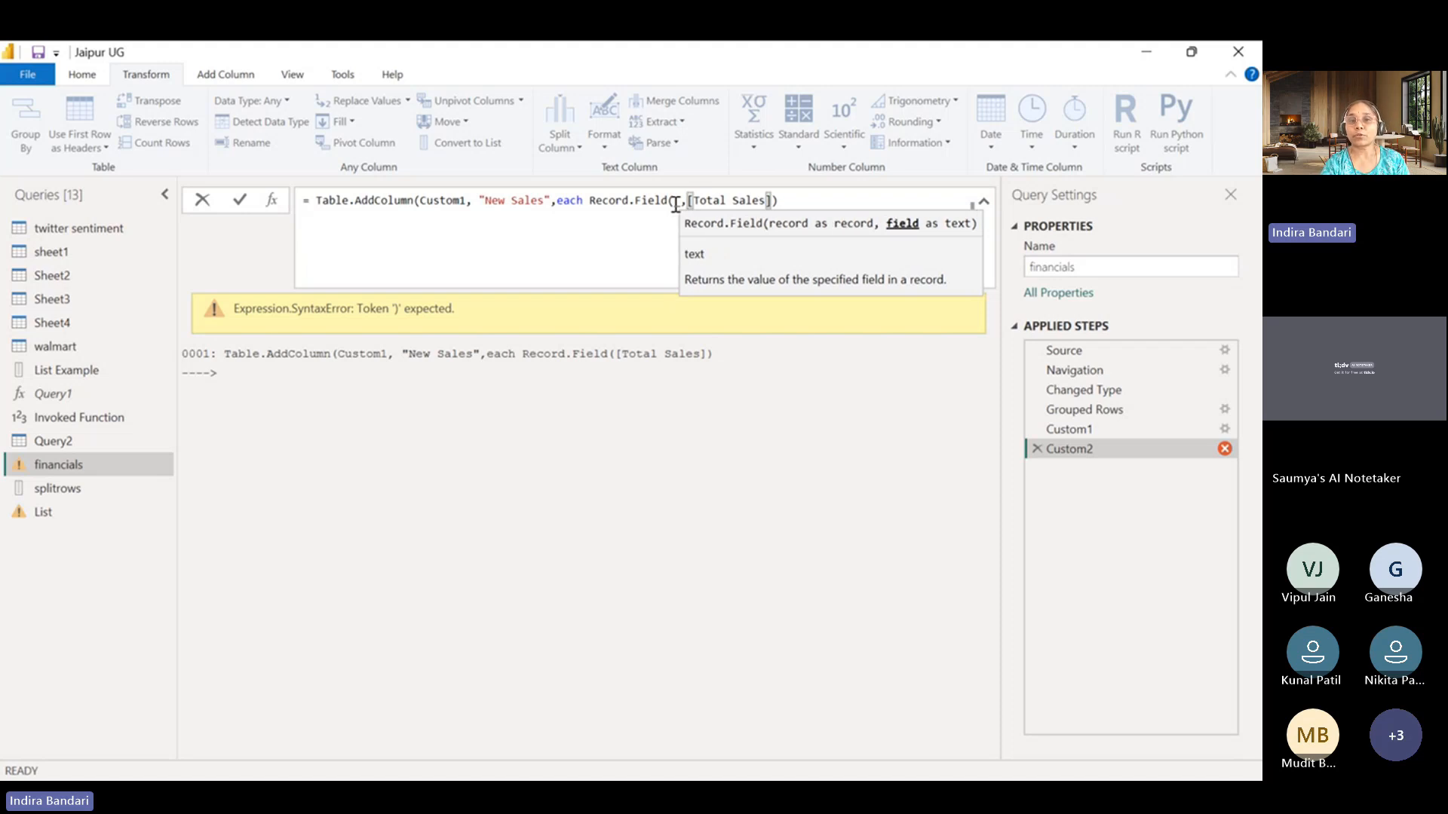
click(806, 200)
text())
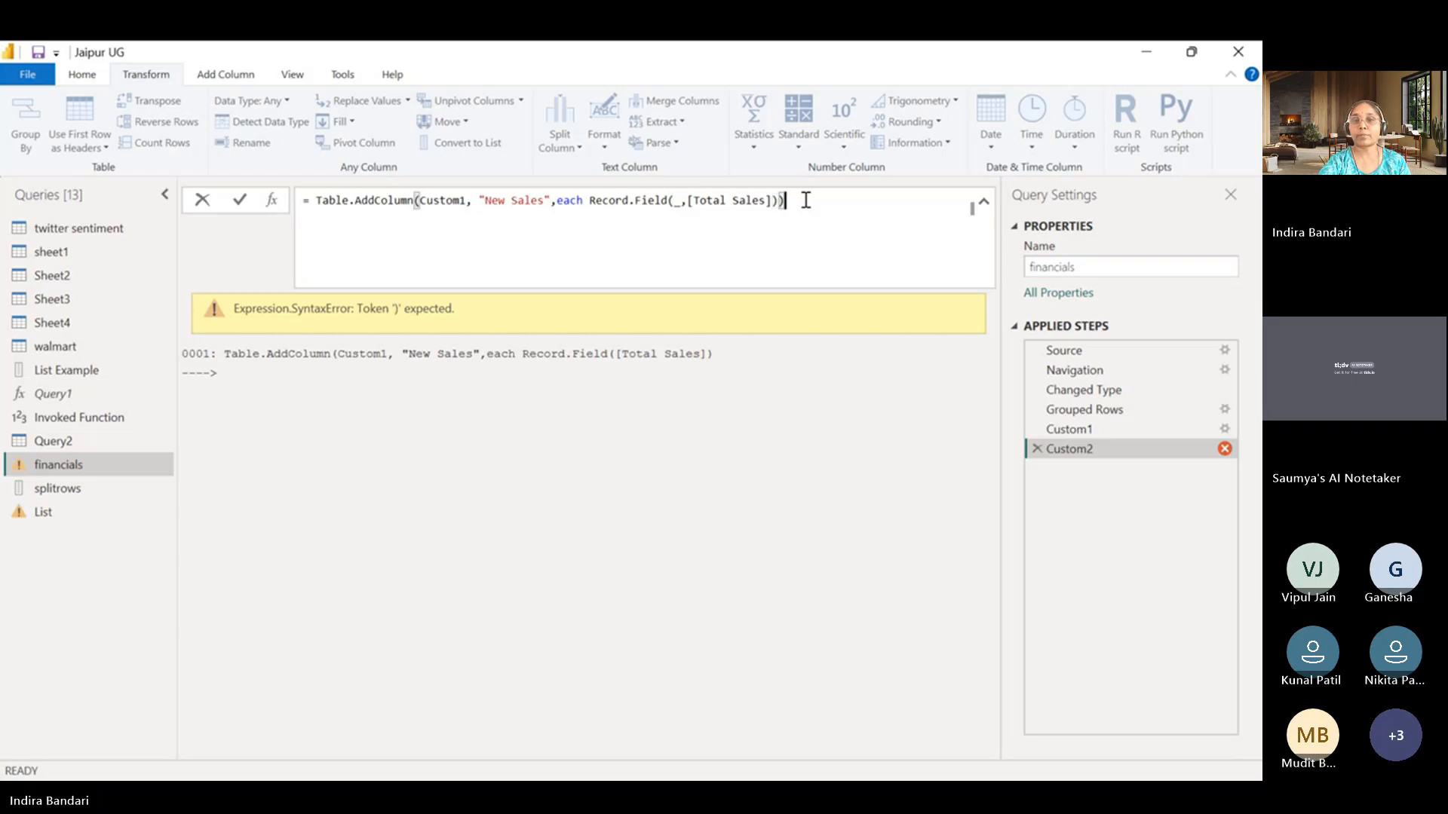
key(Return)
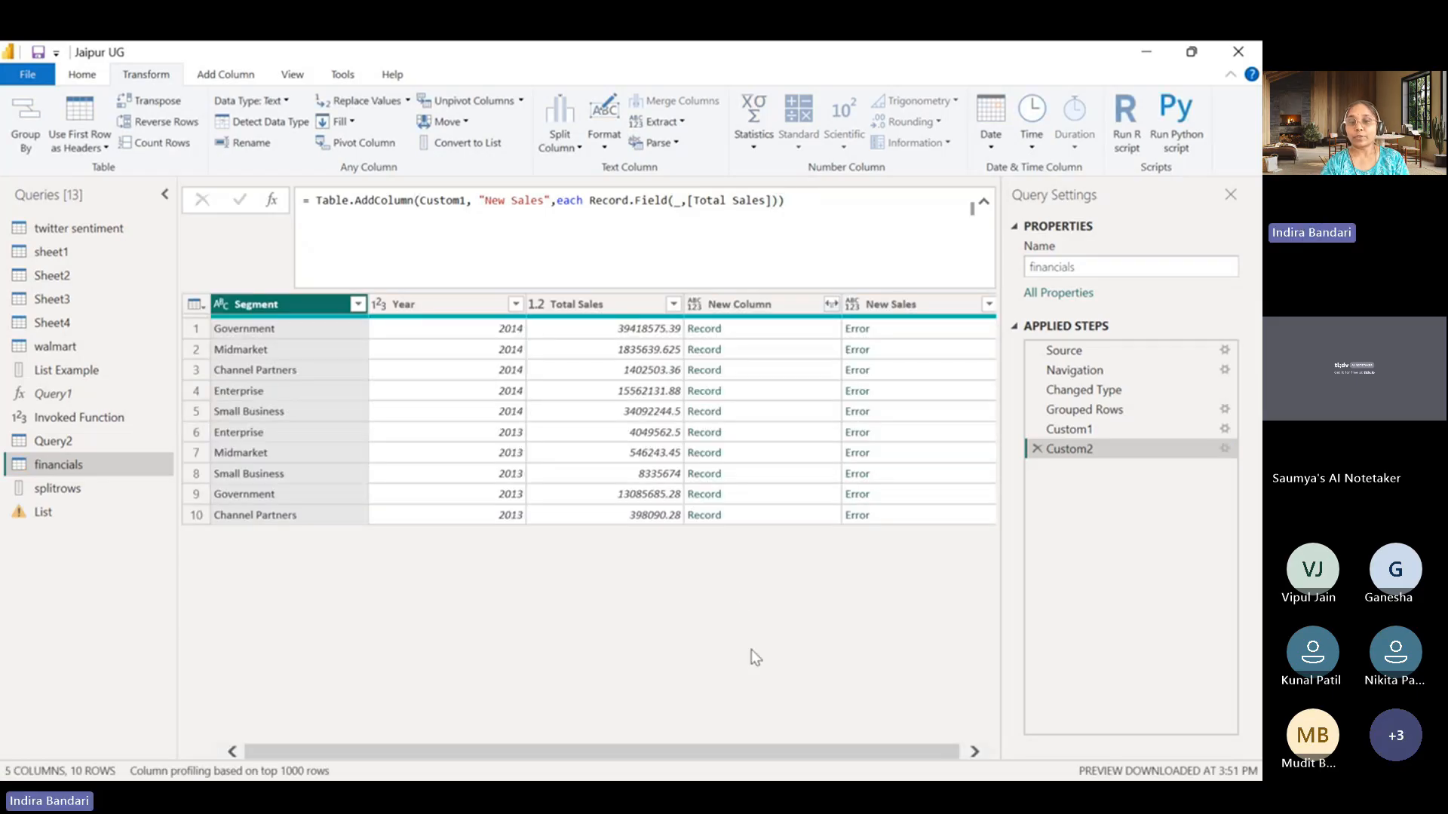
Change the Record.Field argument from [Total Sales] to the quoted text "Total Sales" and apply the New Sales formula.
drag(728, 754, 862, 761)
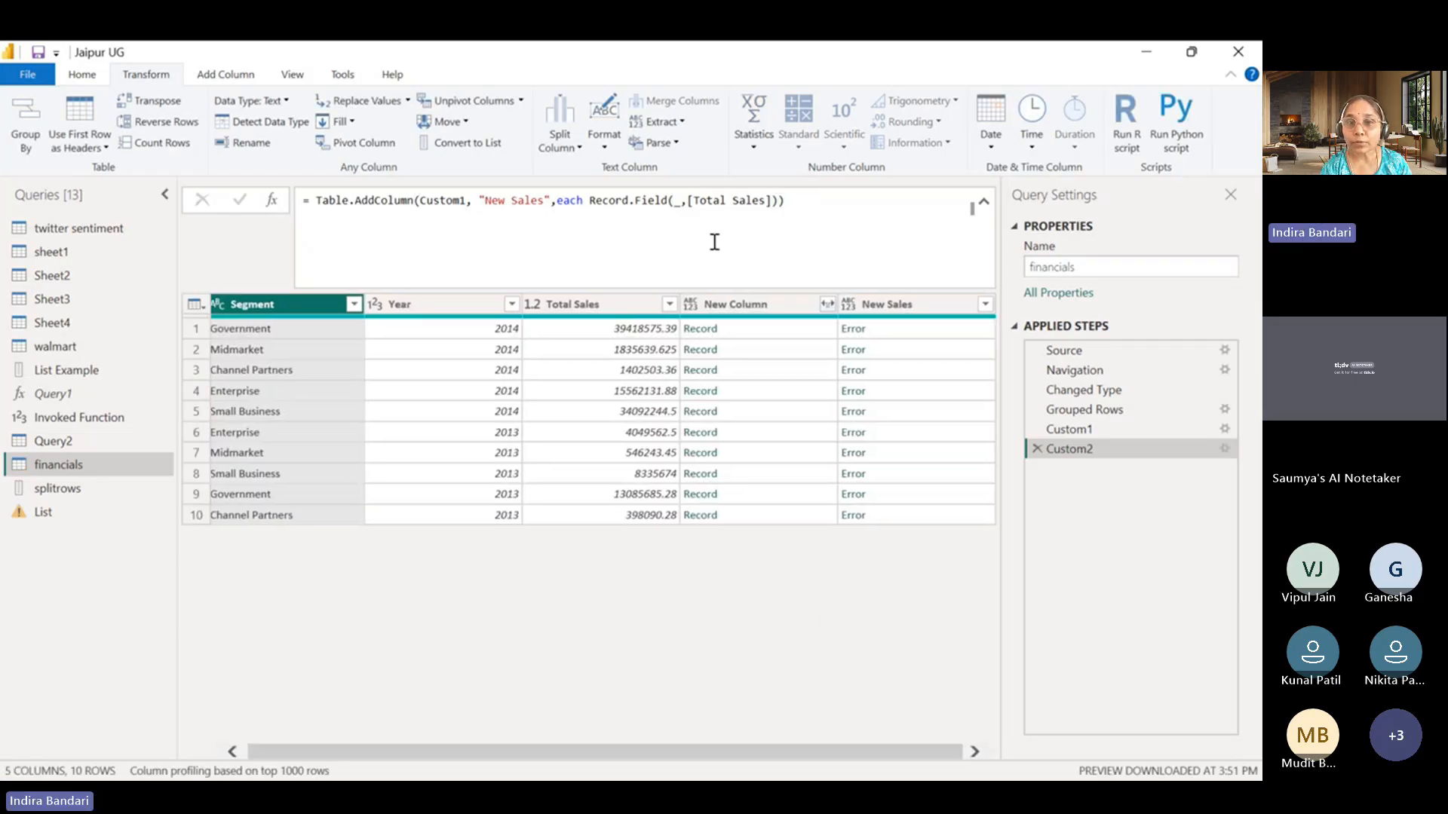
click(687, 201)
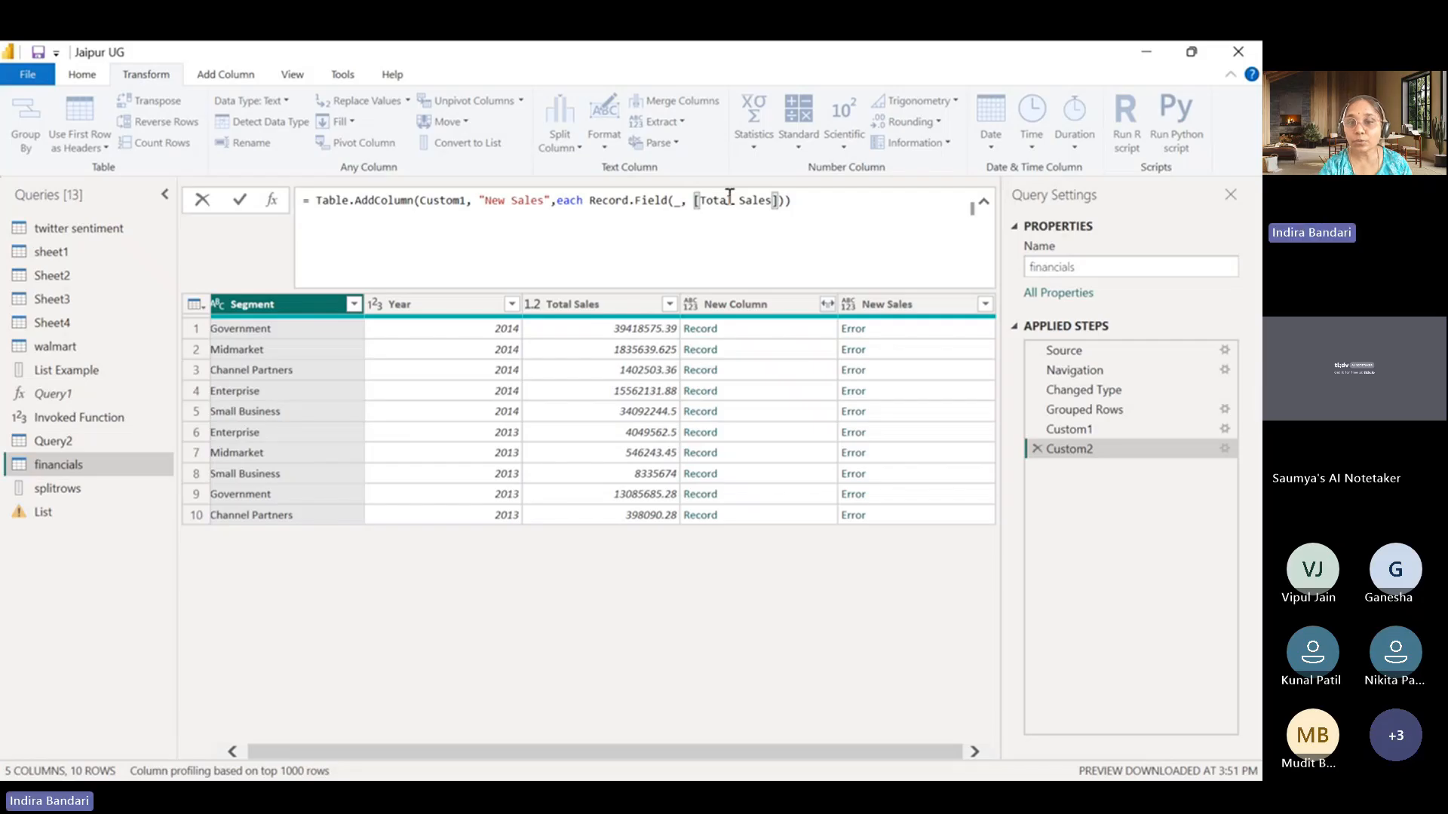
key(Delete)
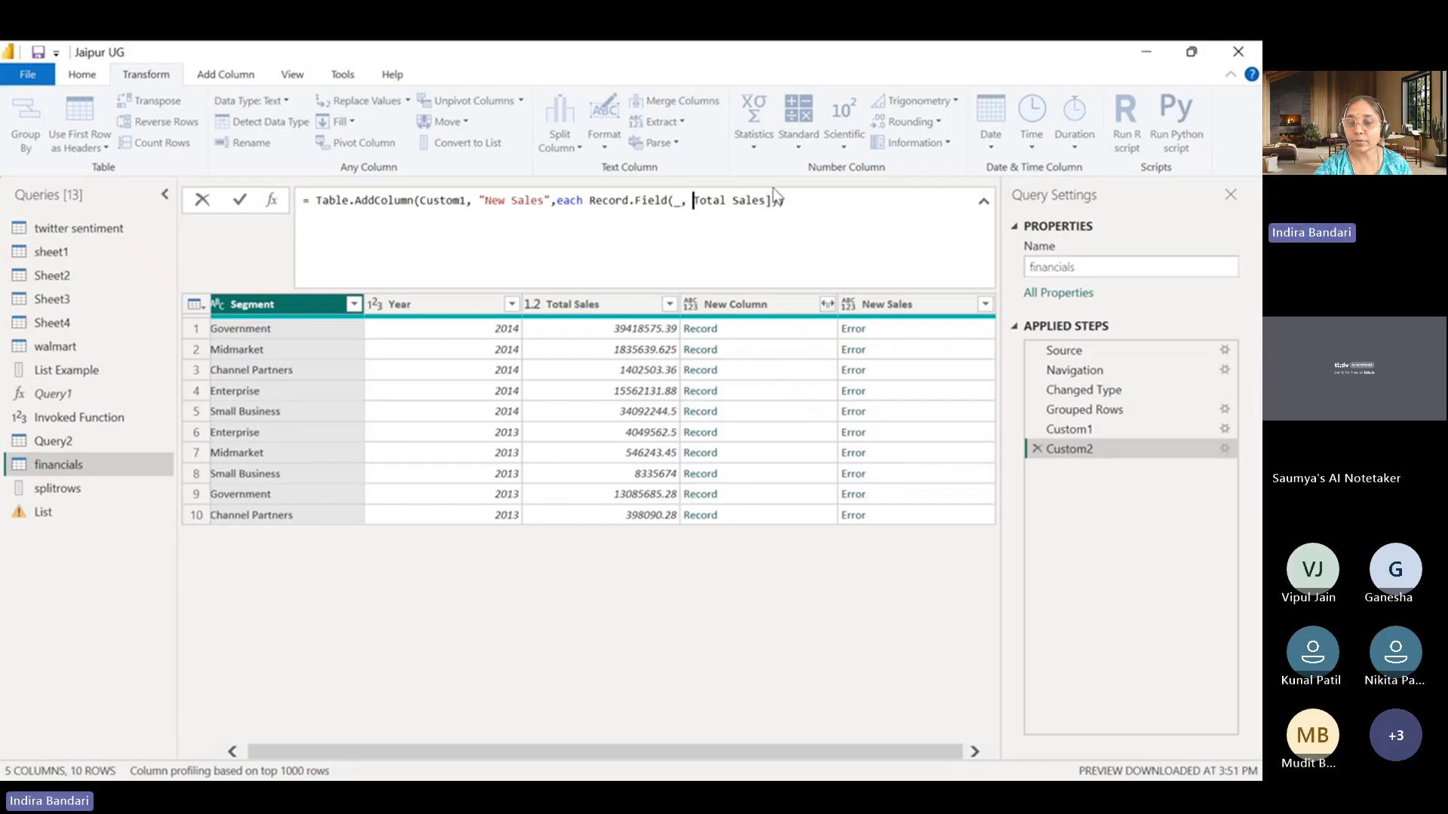
text(")
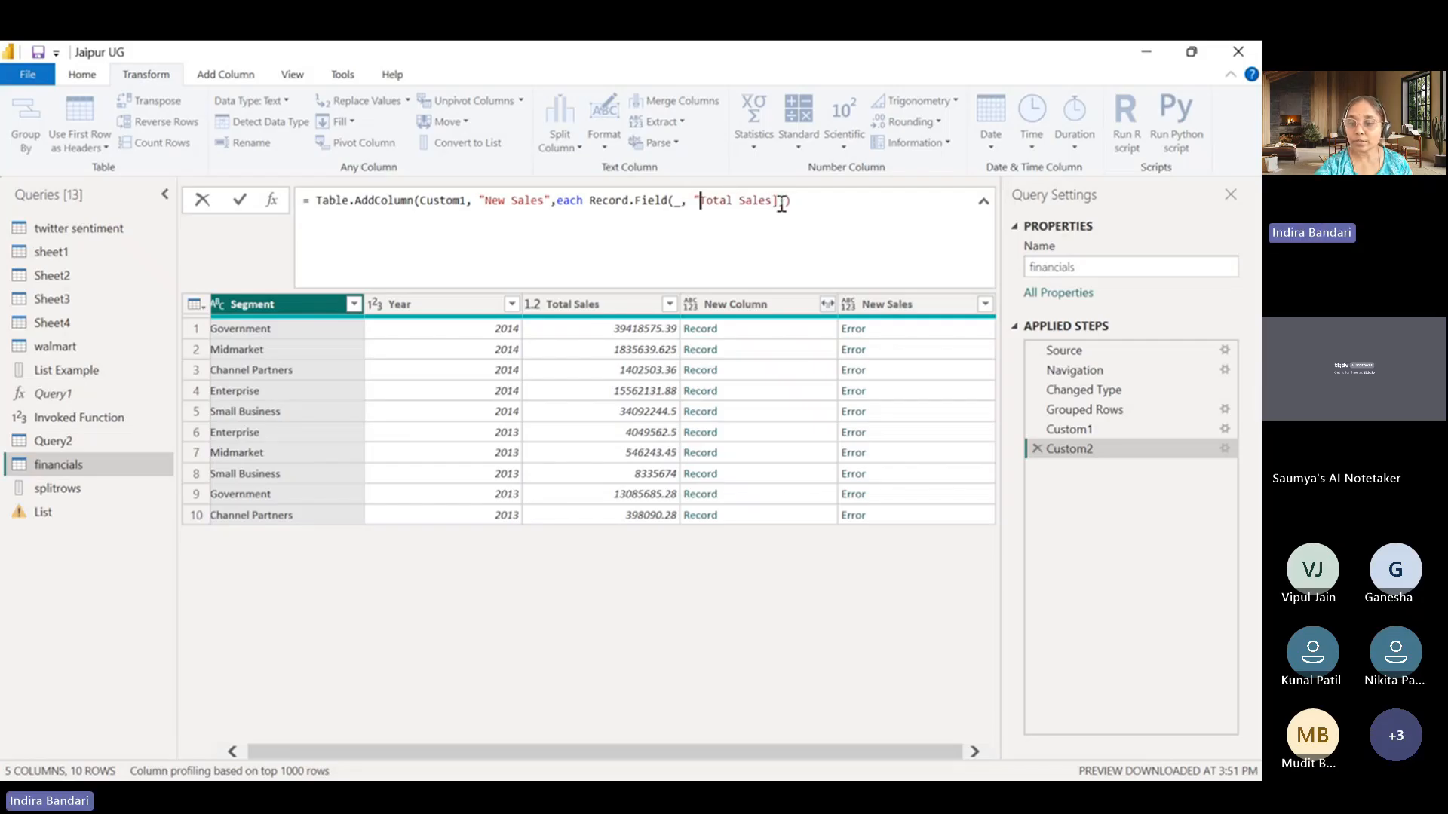
click(782, 202)
key(BackSpace)
text(")
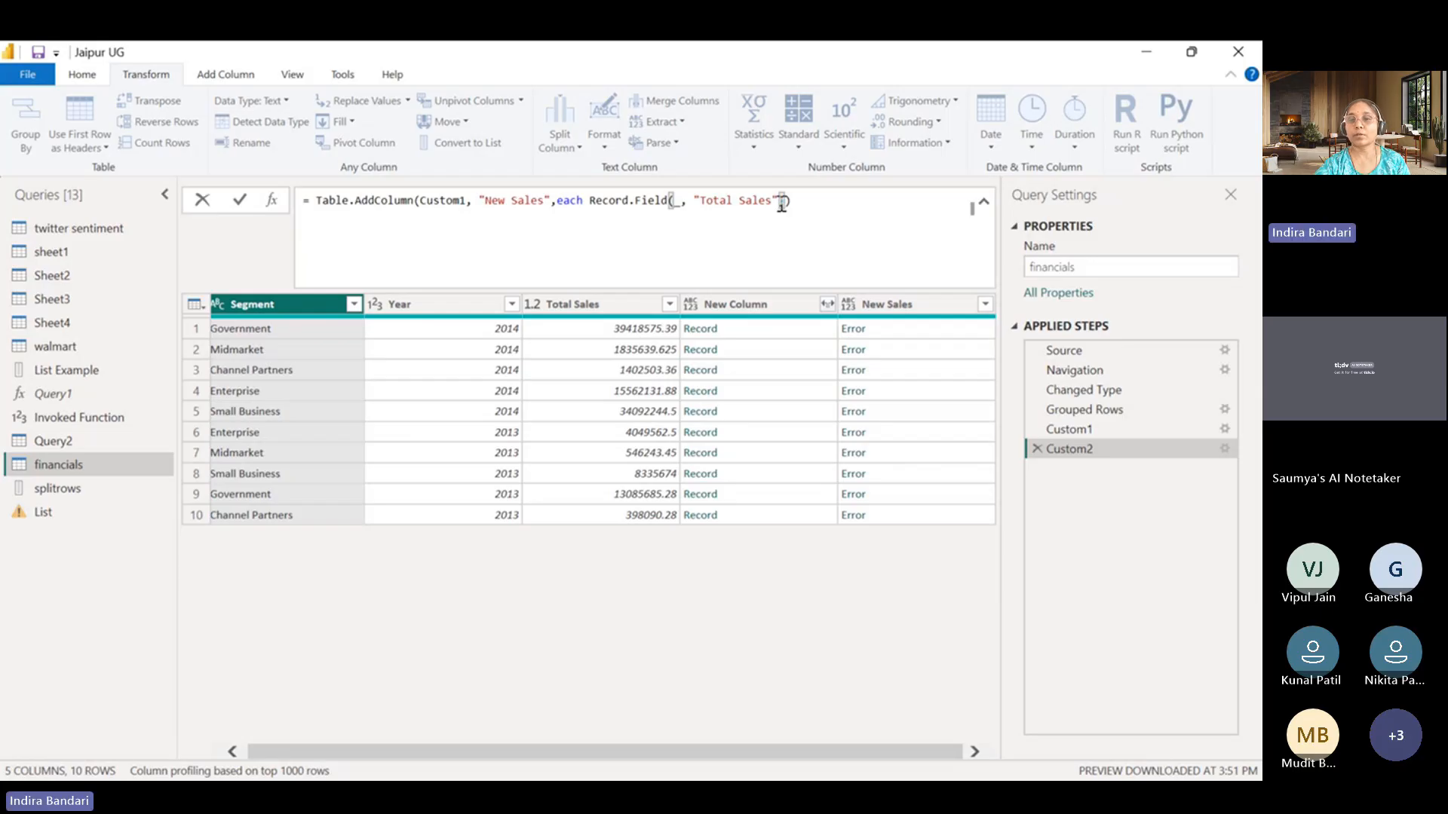
key(Return)
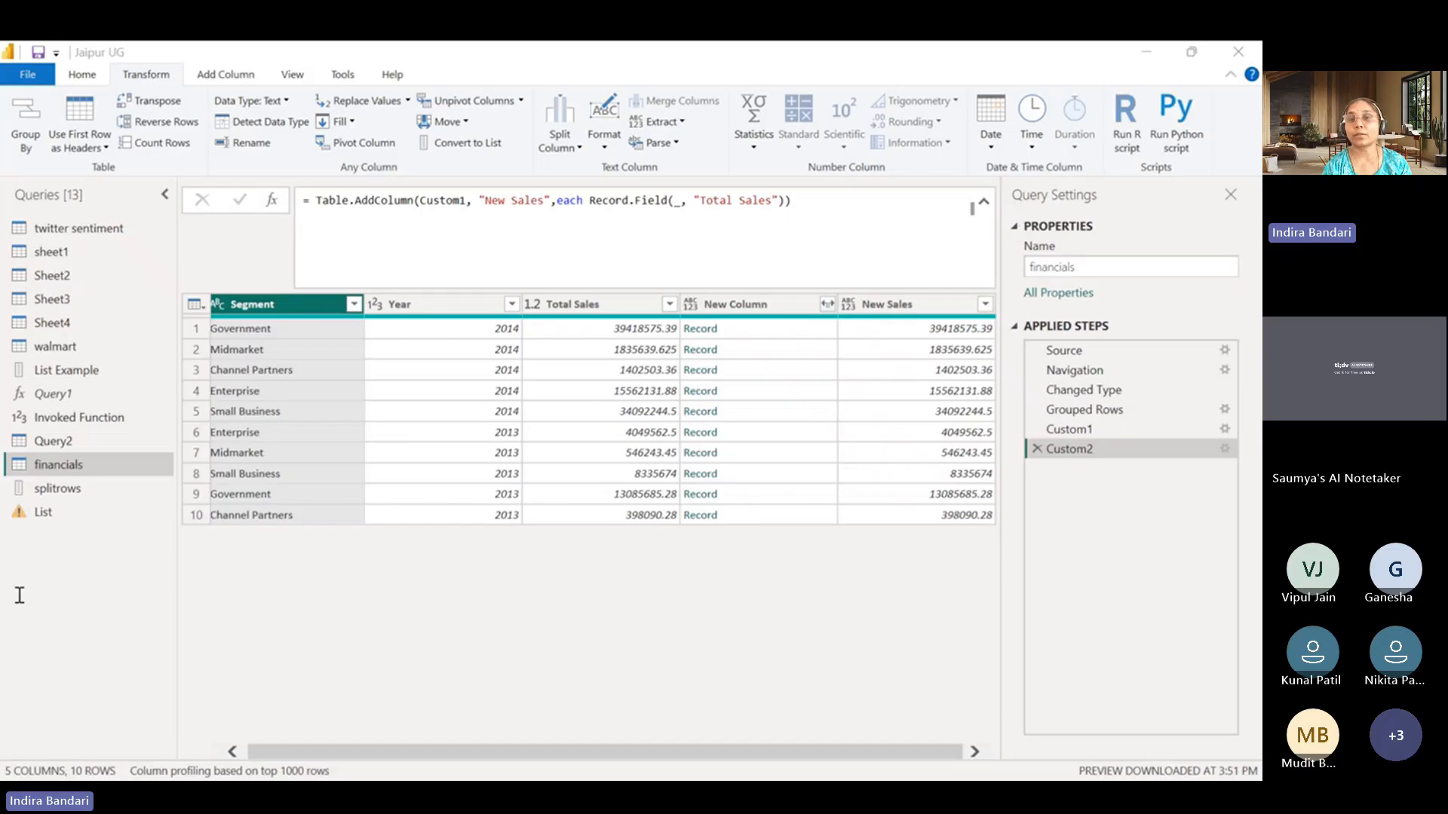
Delete the List.Transform custom step and the Renamed Columns step from the List query, keeping only Source.
click(1148, 56)
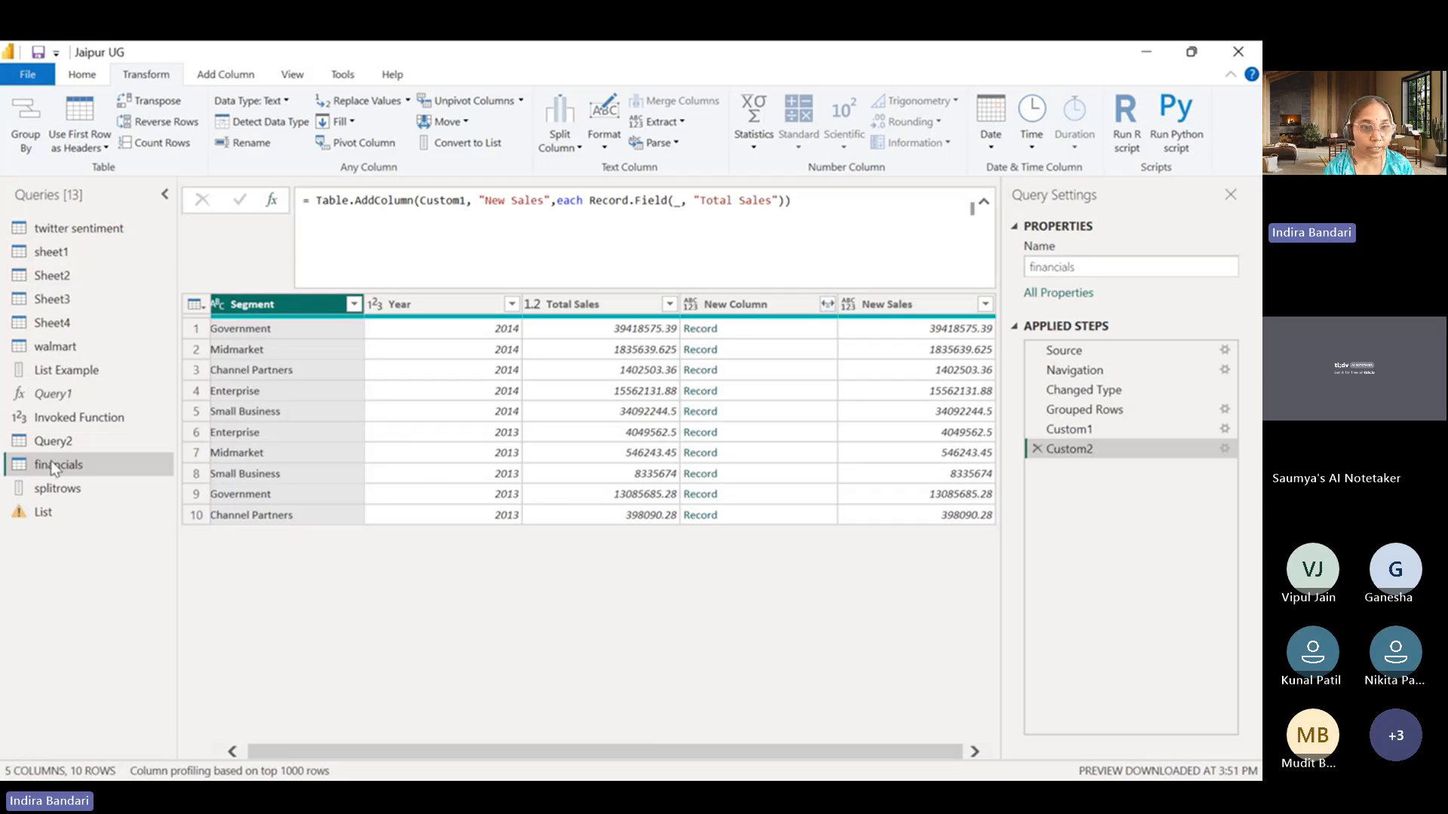
click(35, 518)
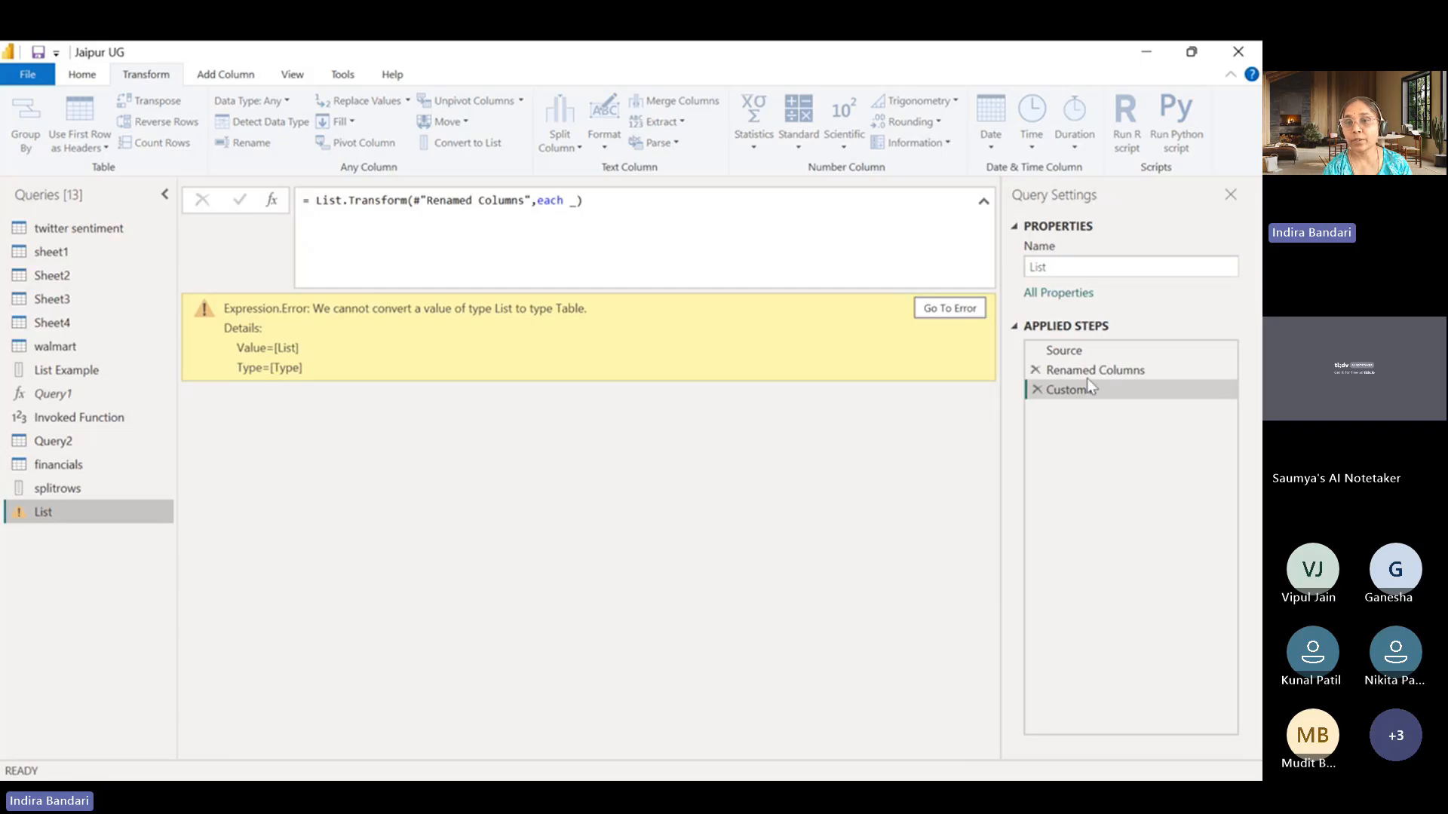
click(1038, 389)
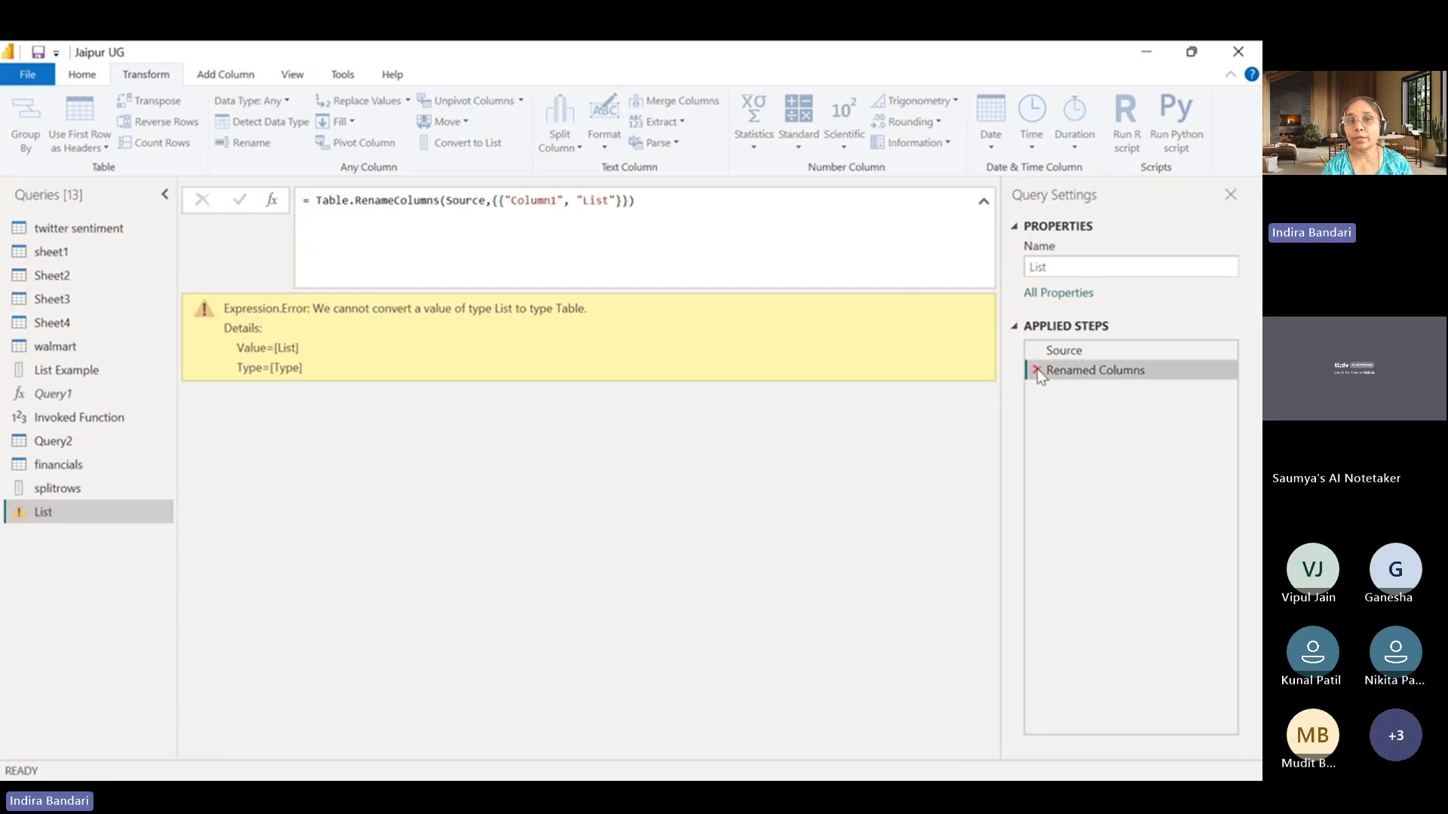
click(1037, 369)
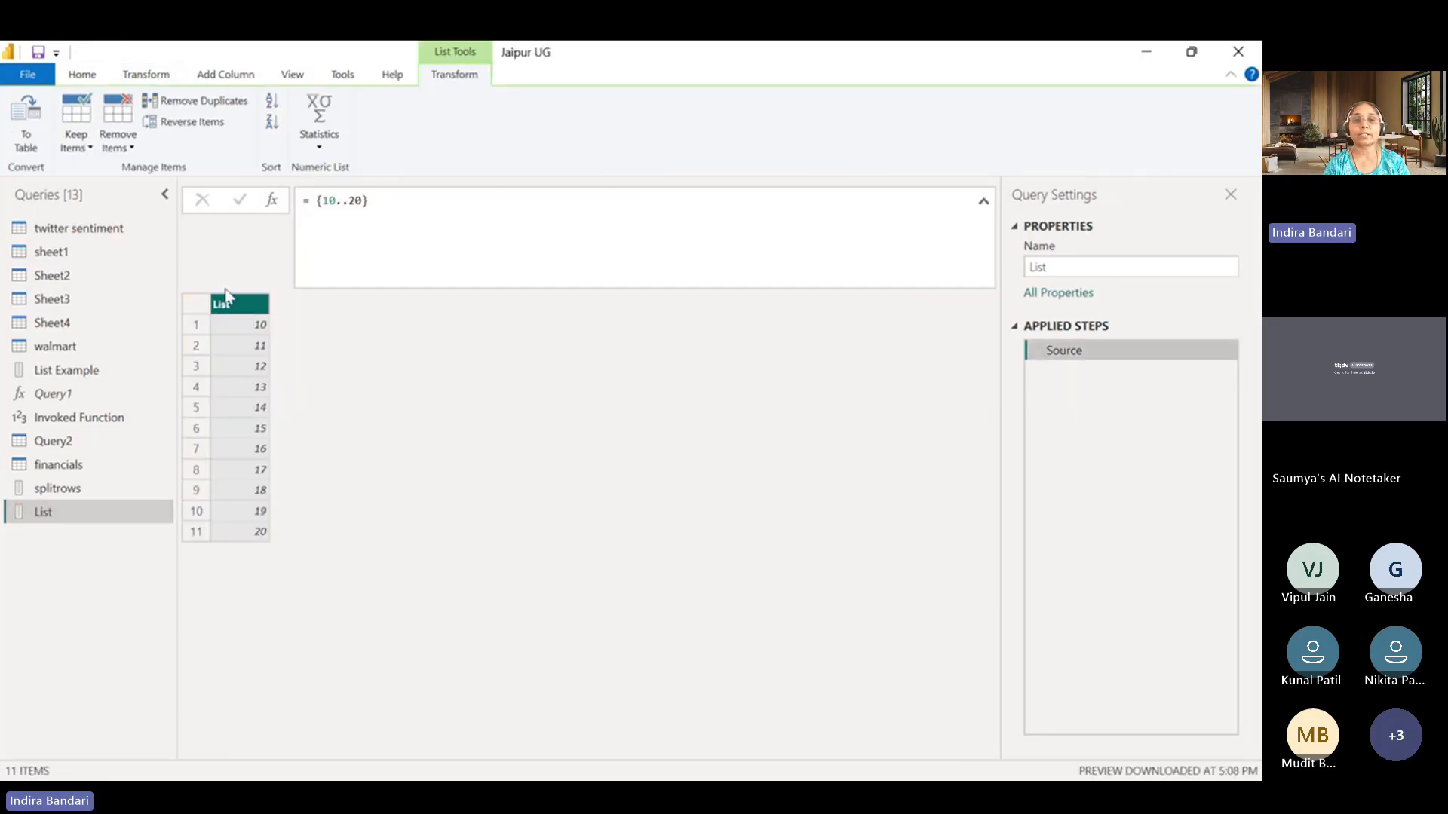
drag(406, 202, 303, 201)
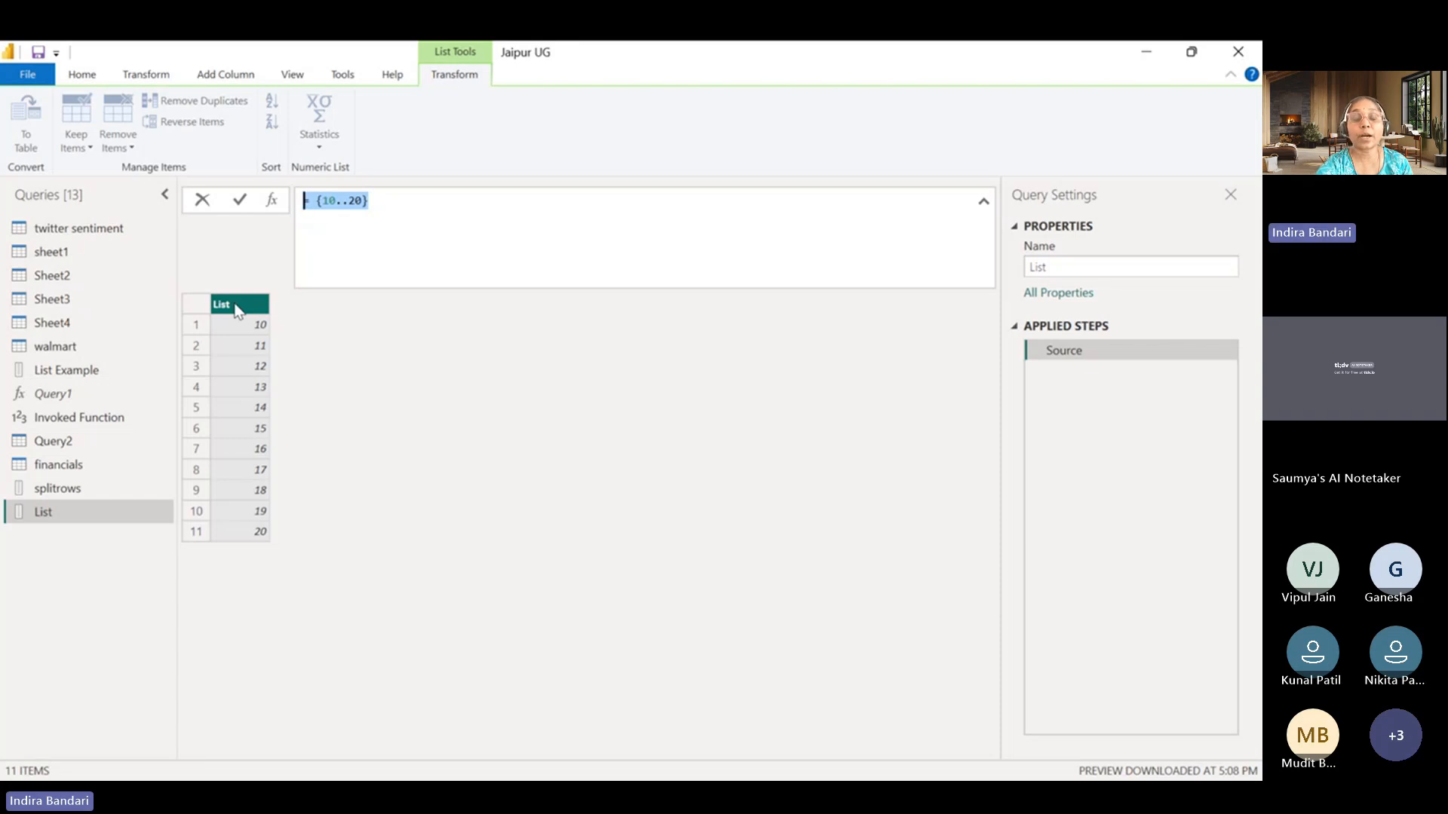
key(alt+Tab)
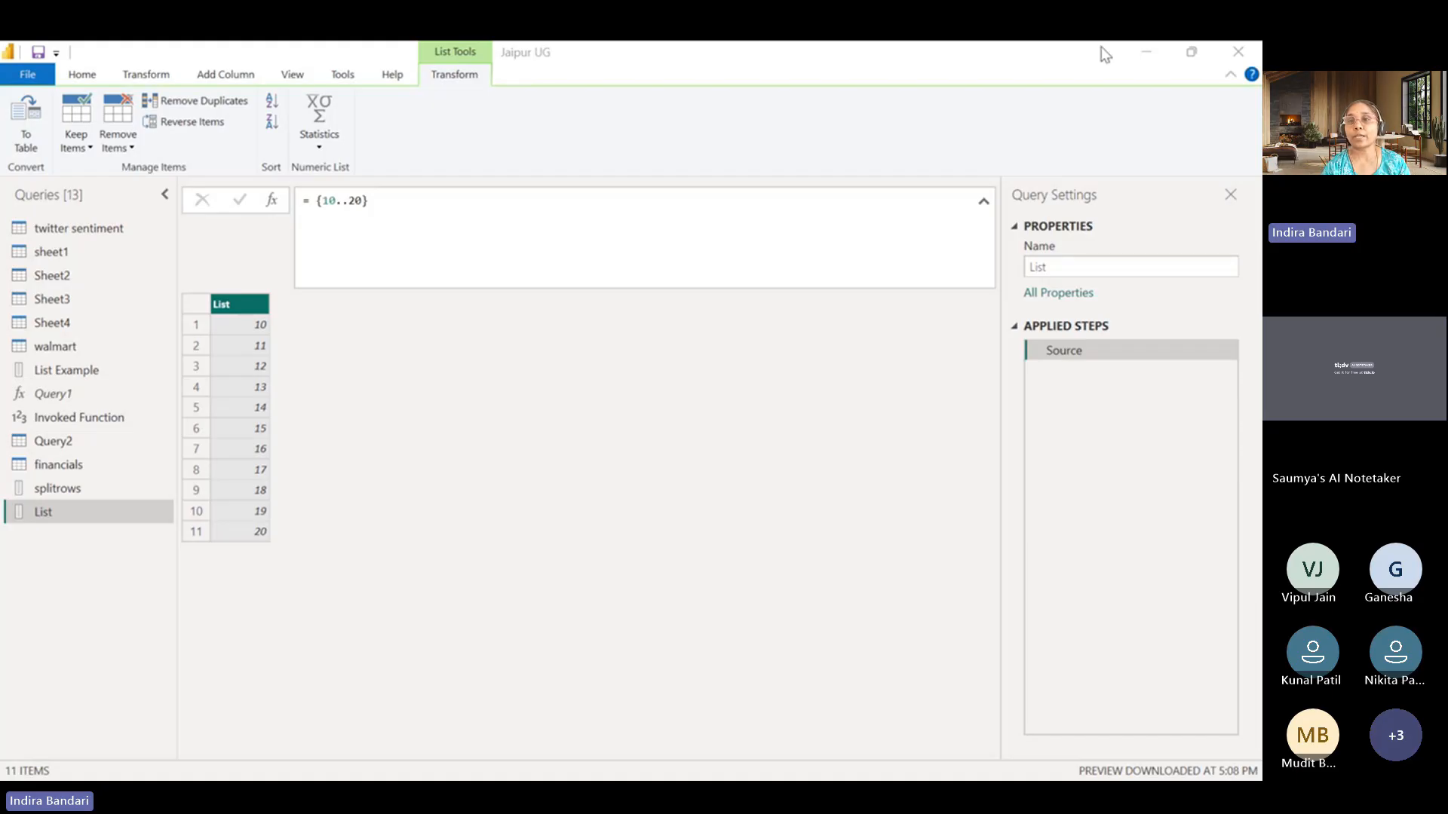
click(1143, 56)
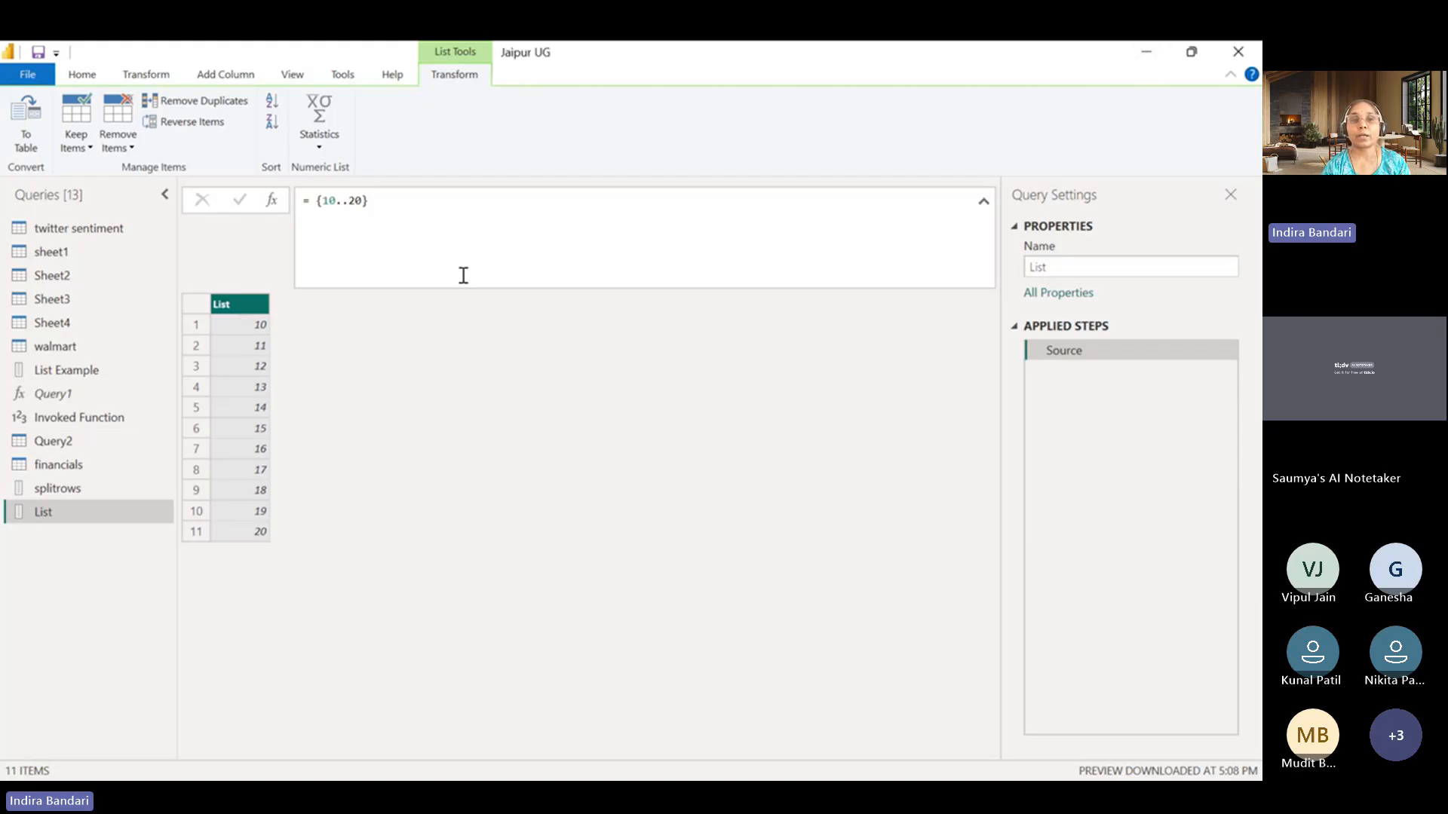
Add a custom step after Source in the List query and begin its formula as List.Transform(Source.
click(271, 199)
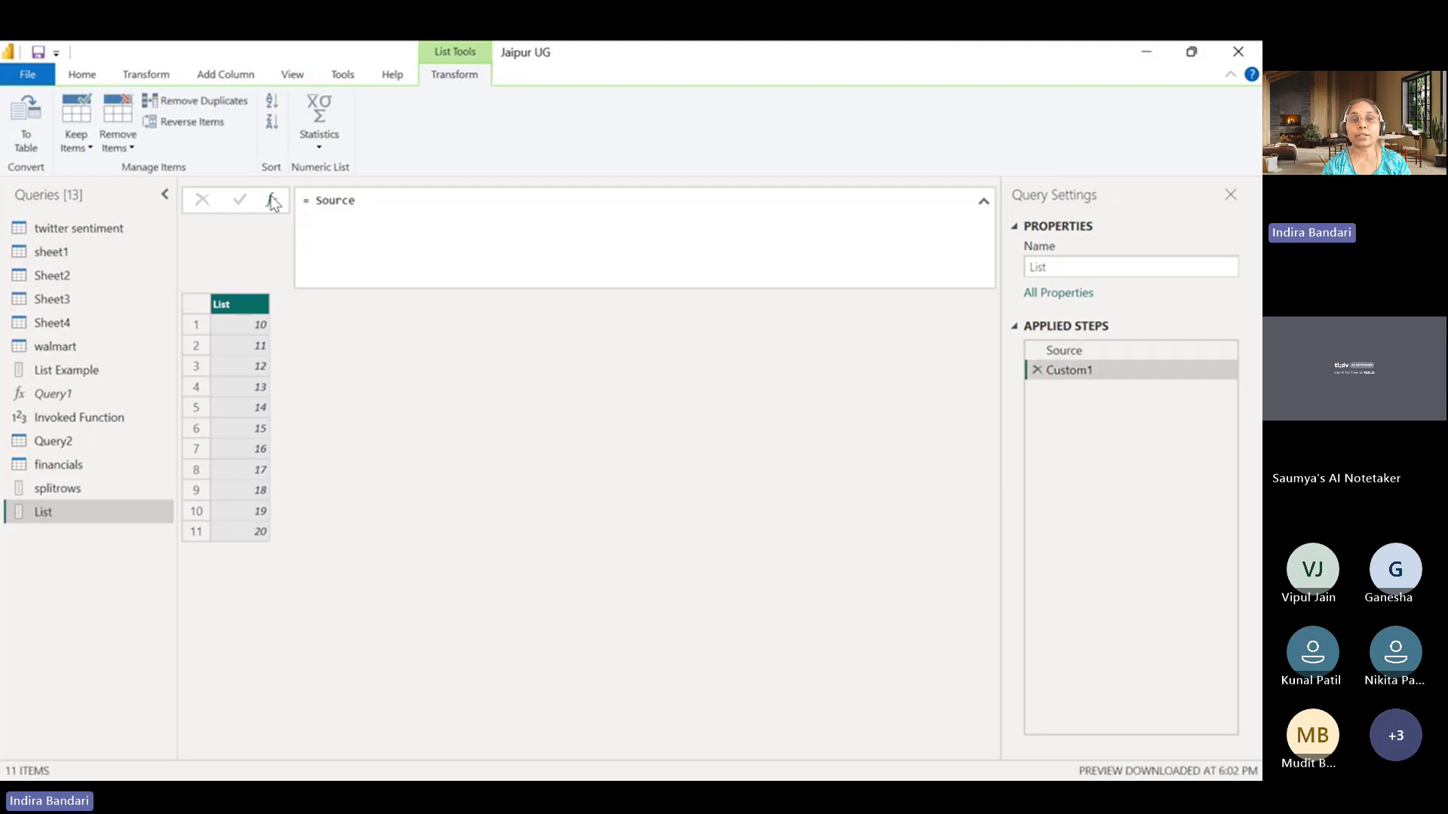
double_click(313, 201)
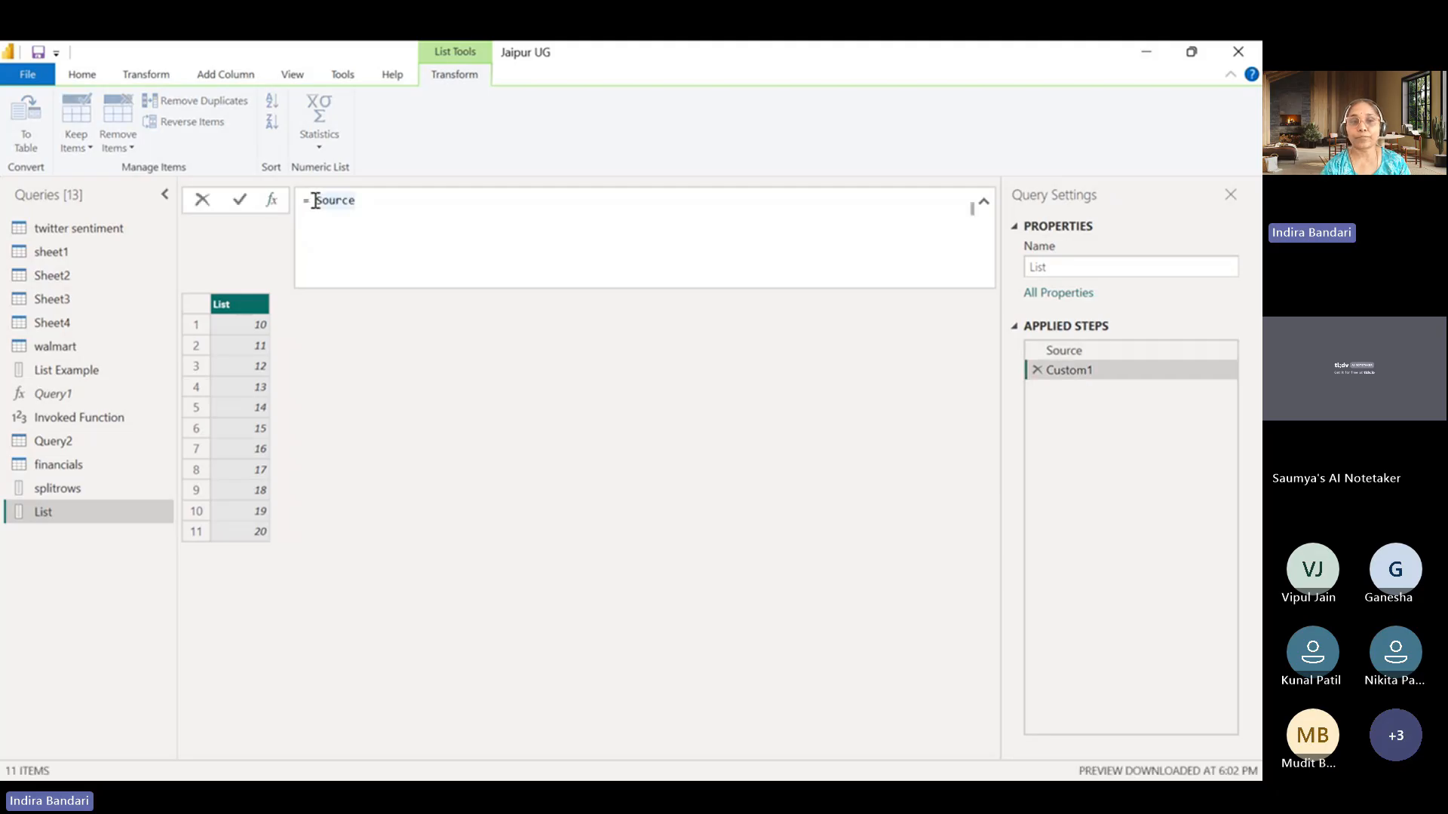
click(316, 202)
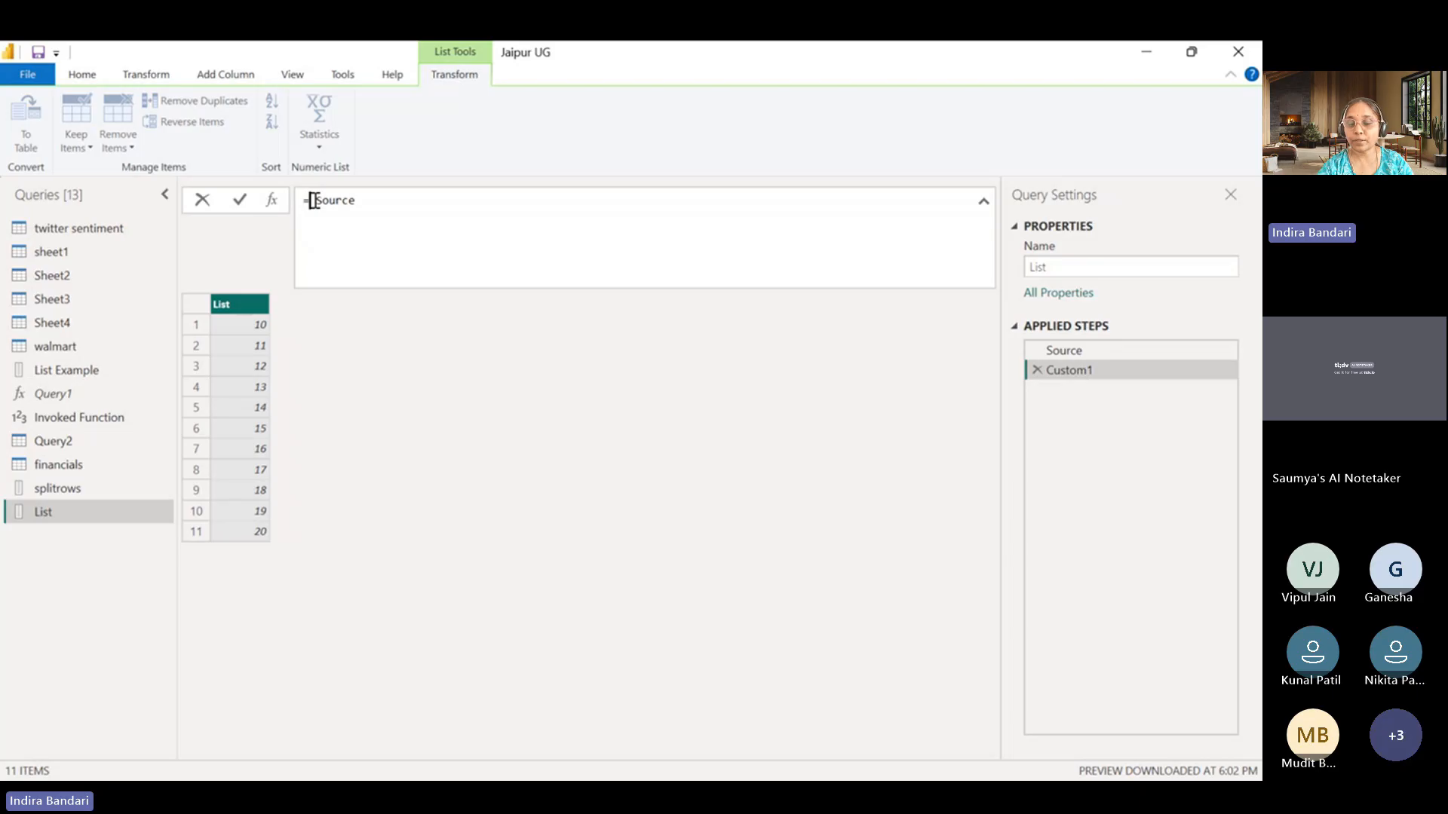
text(List)
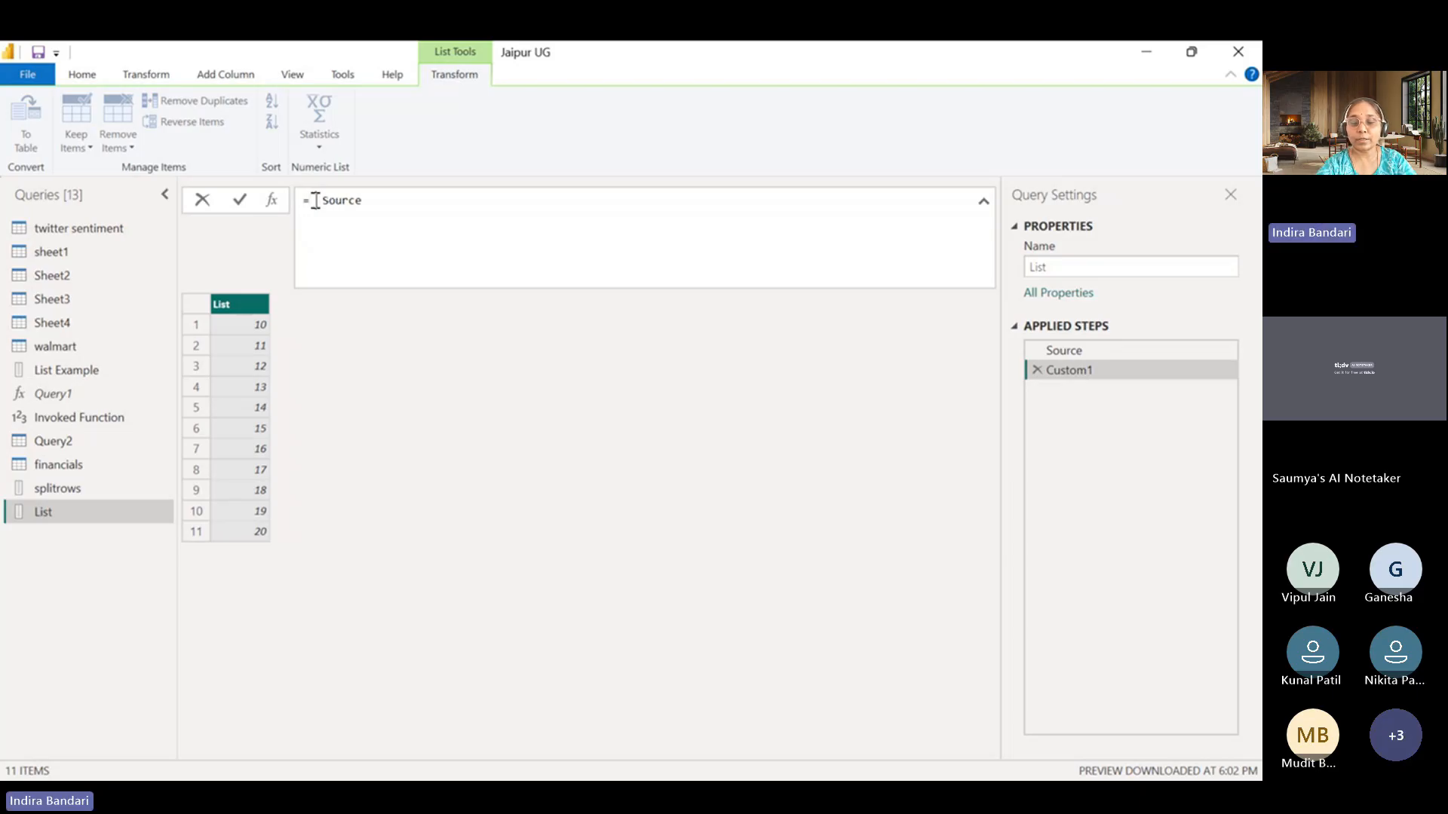
text(.Tr)
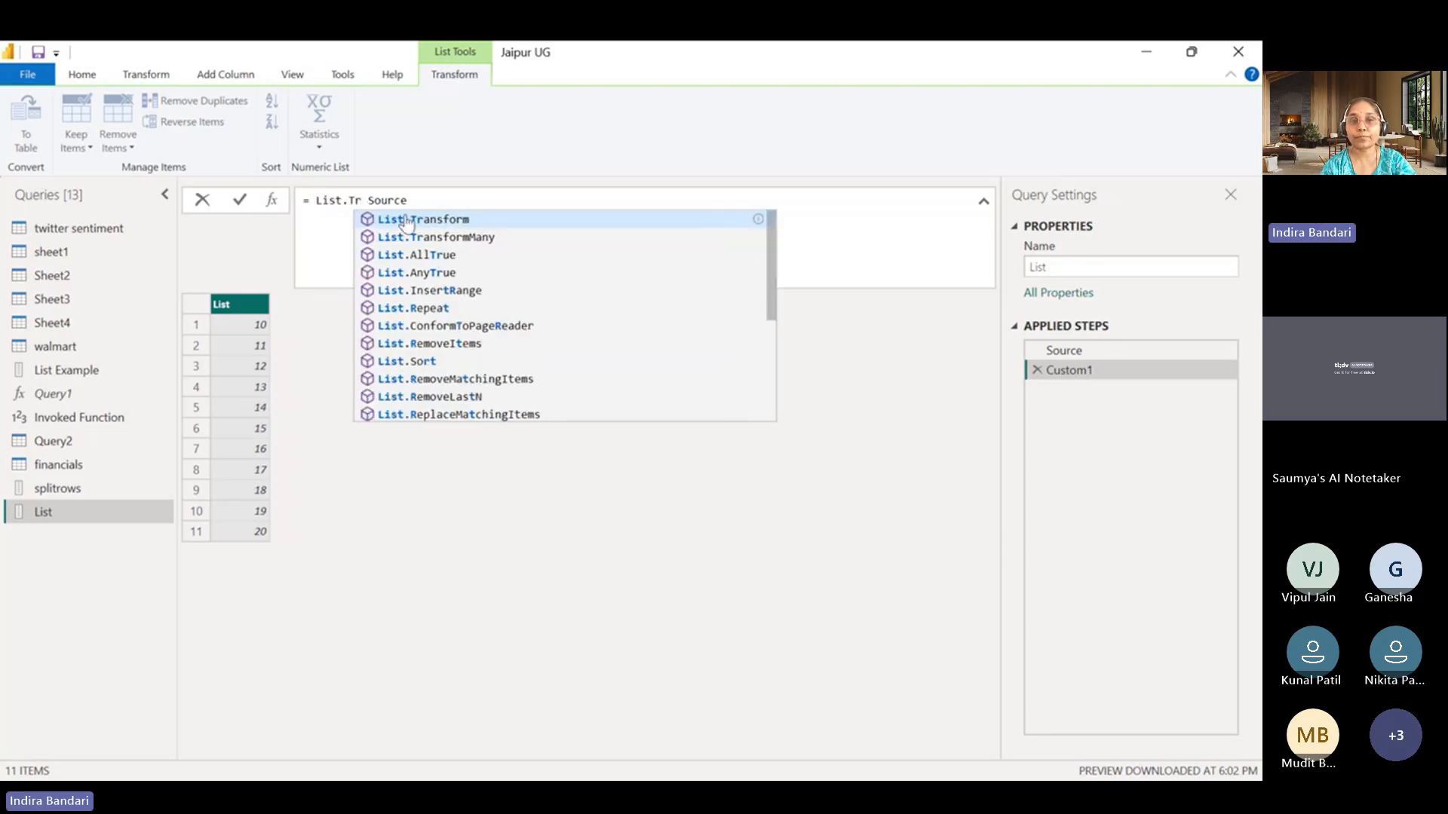
click(416, 220)
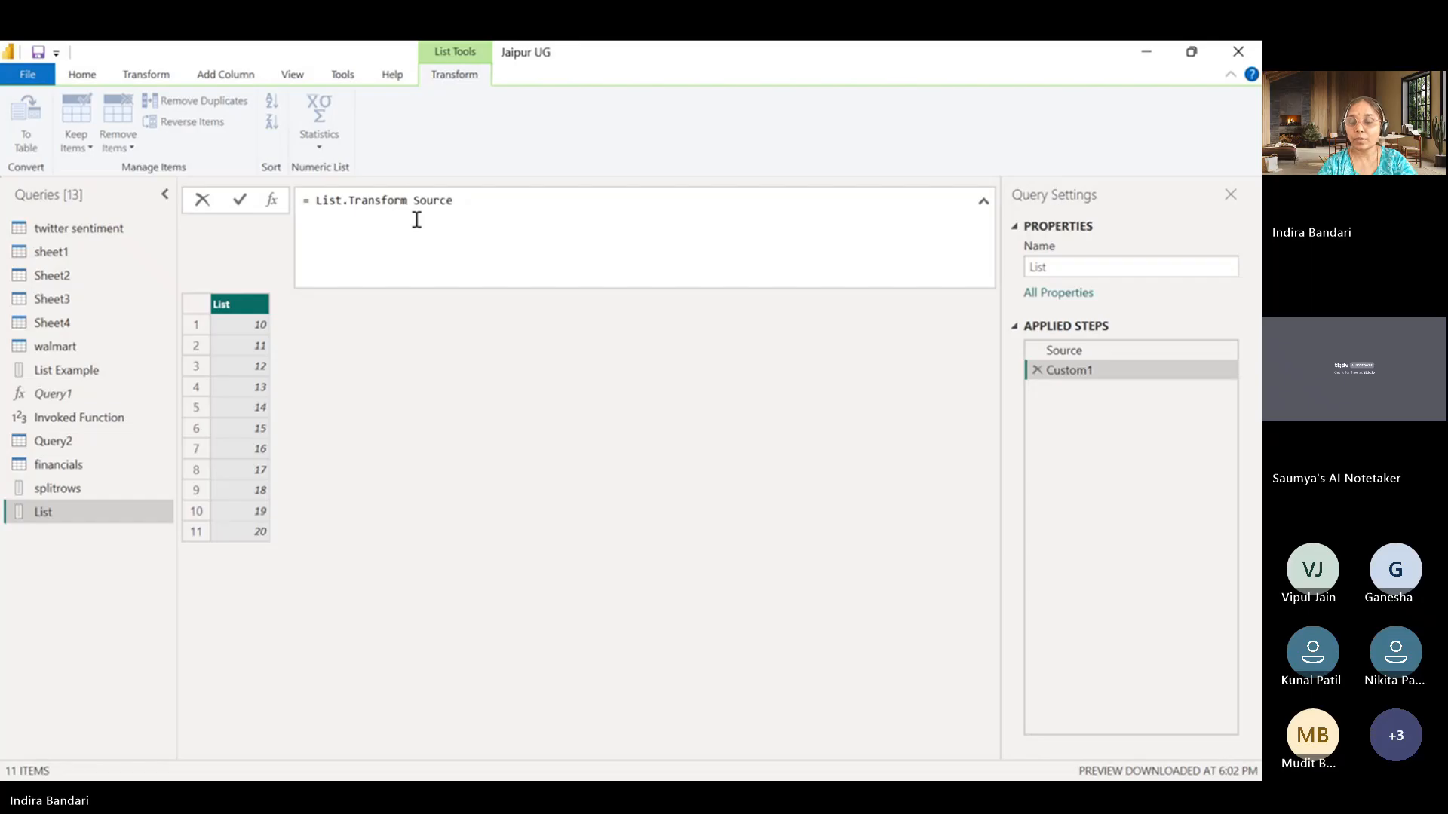
text(()
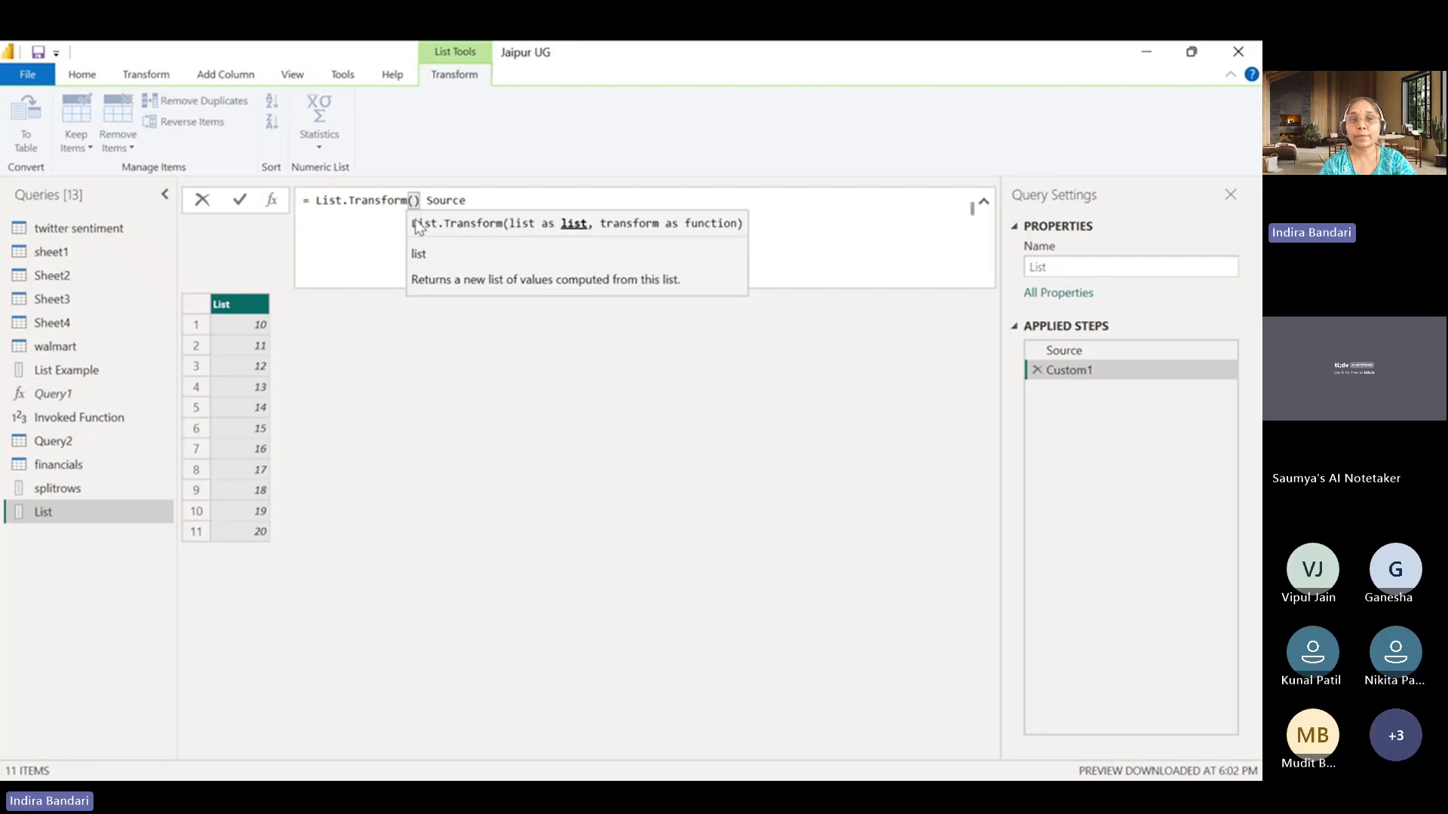
key(Delete)
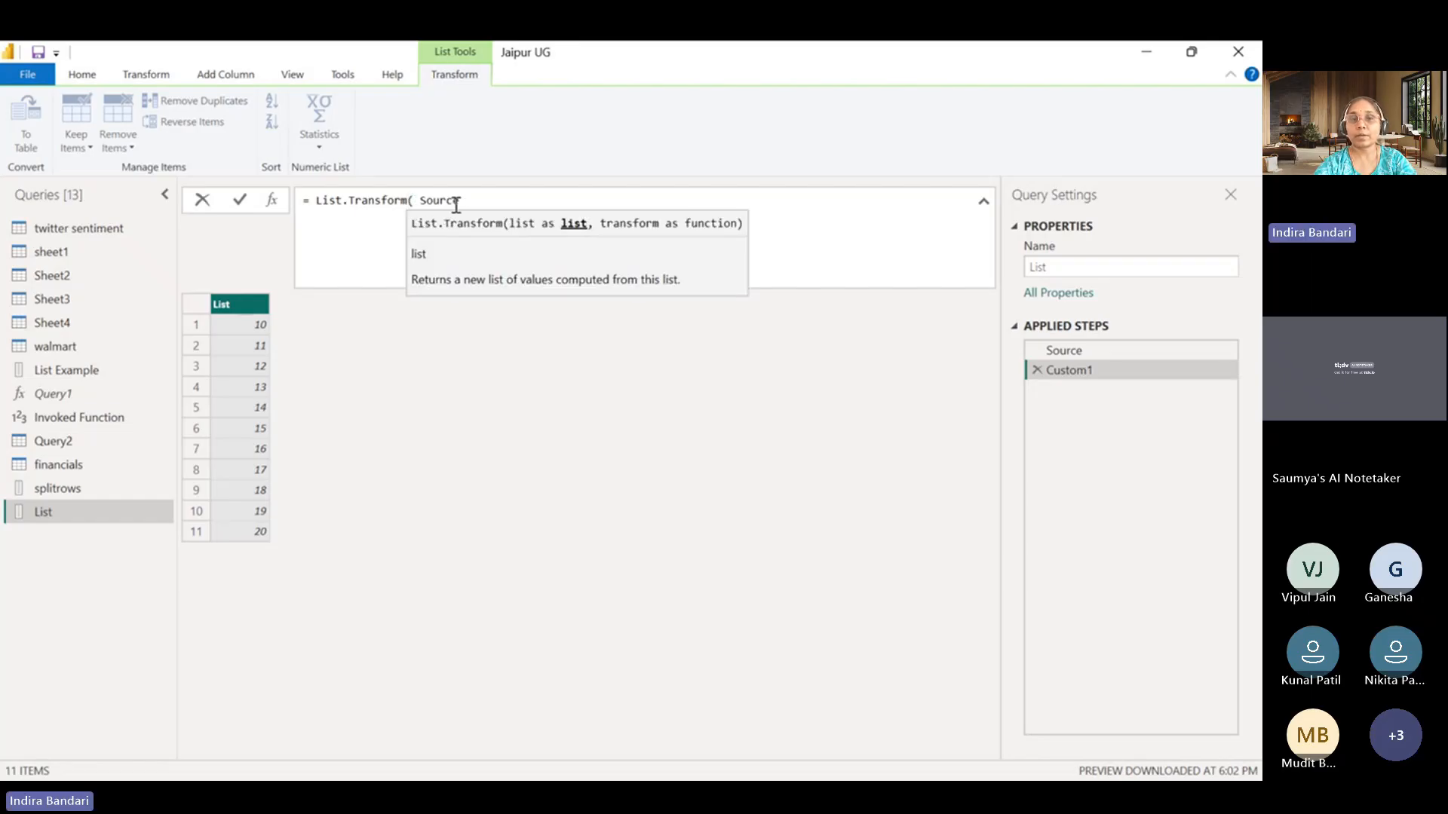
key(Delete)
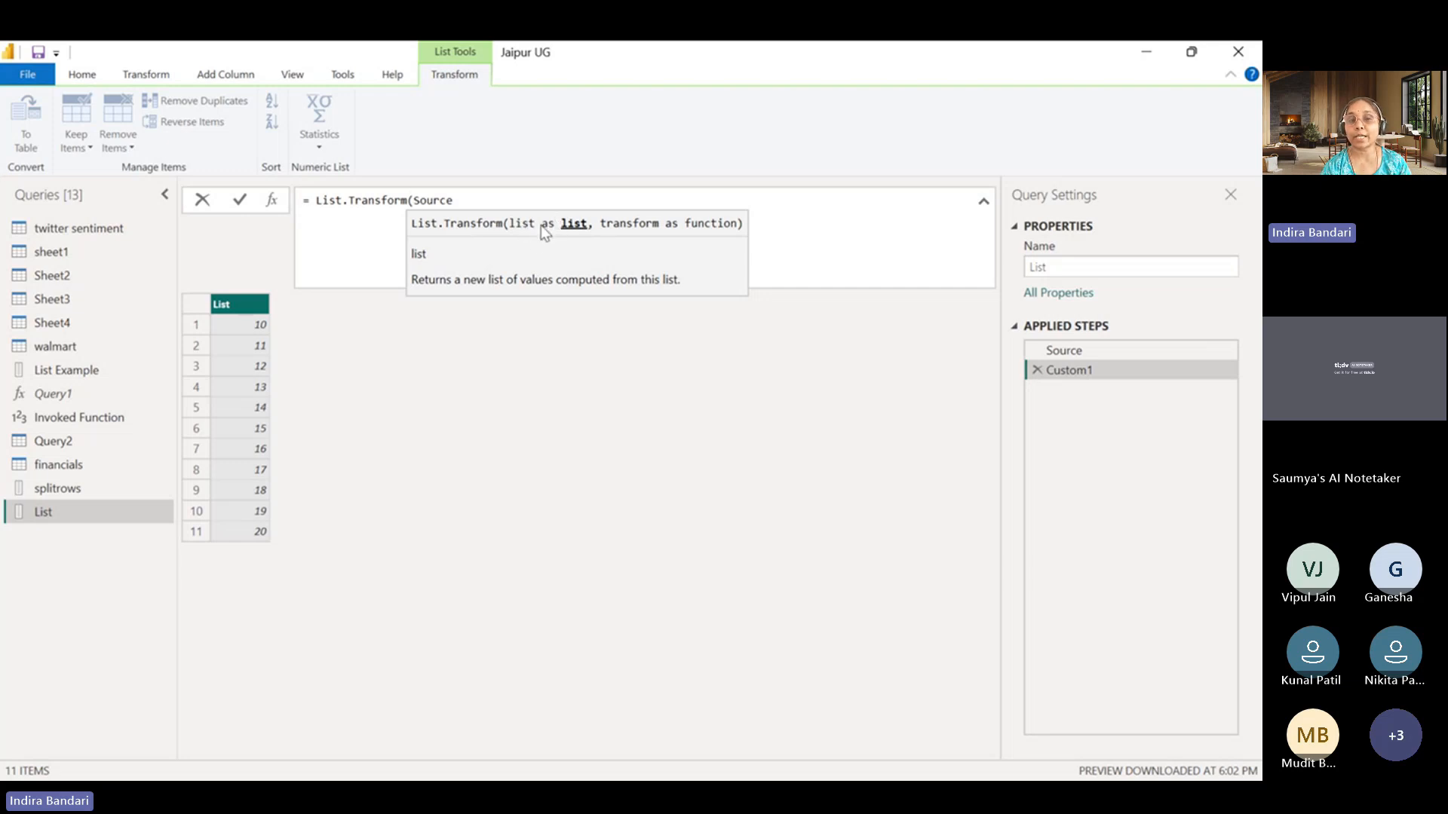
Add each _ as the transform function after Source and close the List.Transform formula.
click(479, 200)
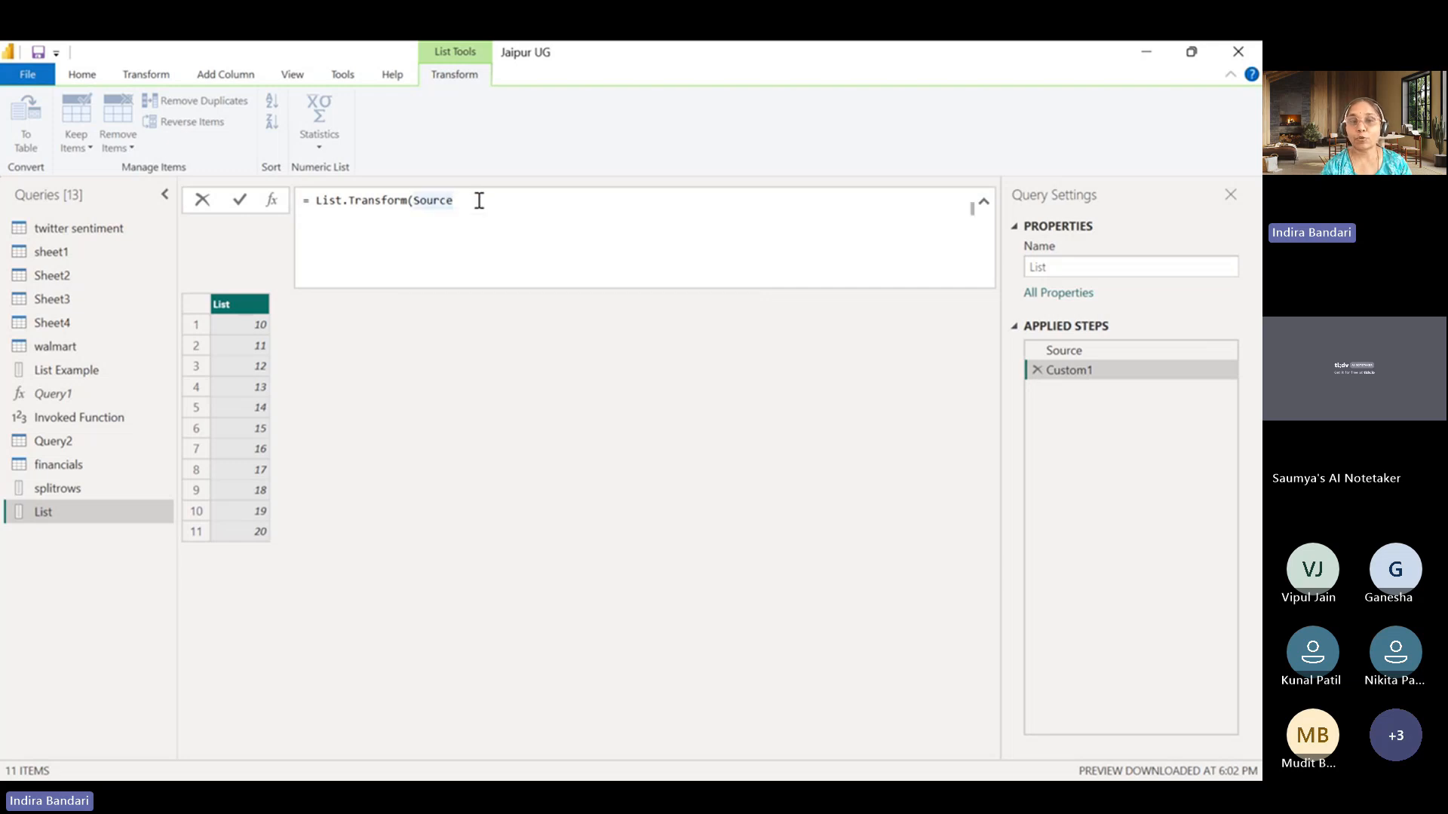
text(,)
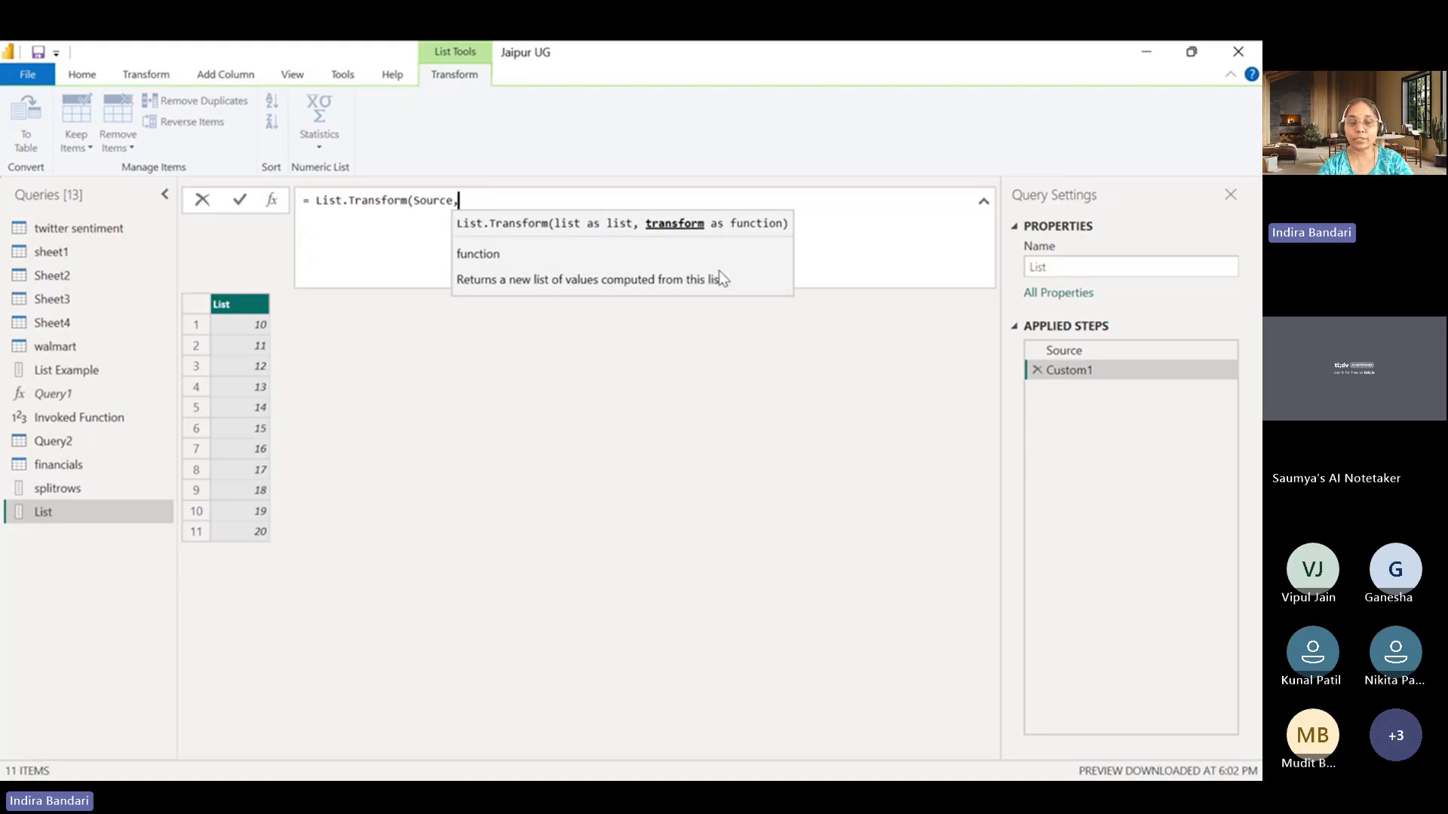
text( each _)
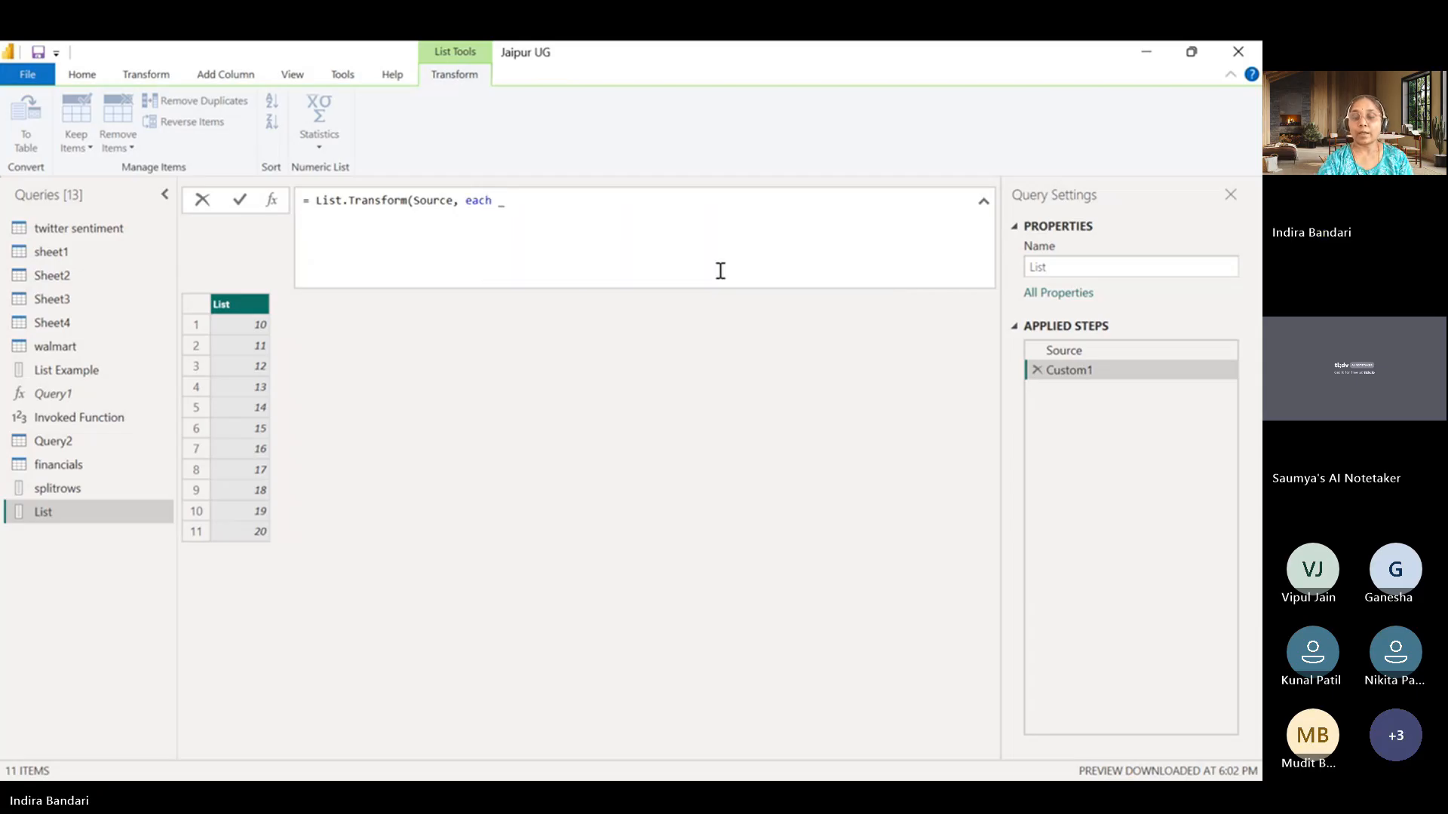
text())
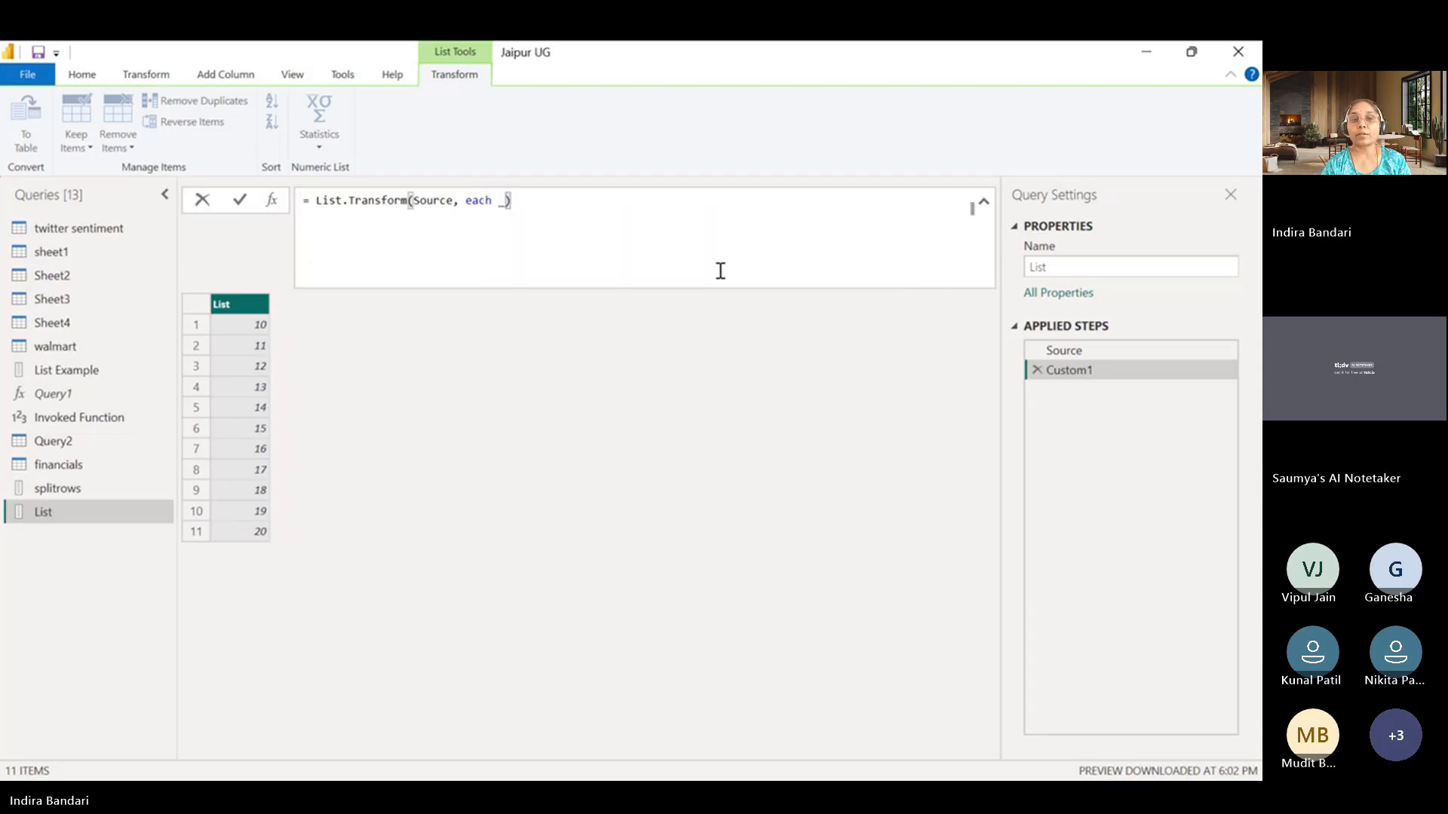
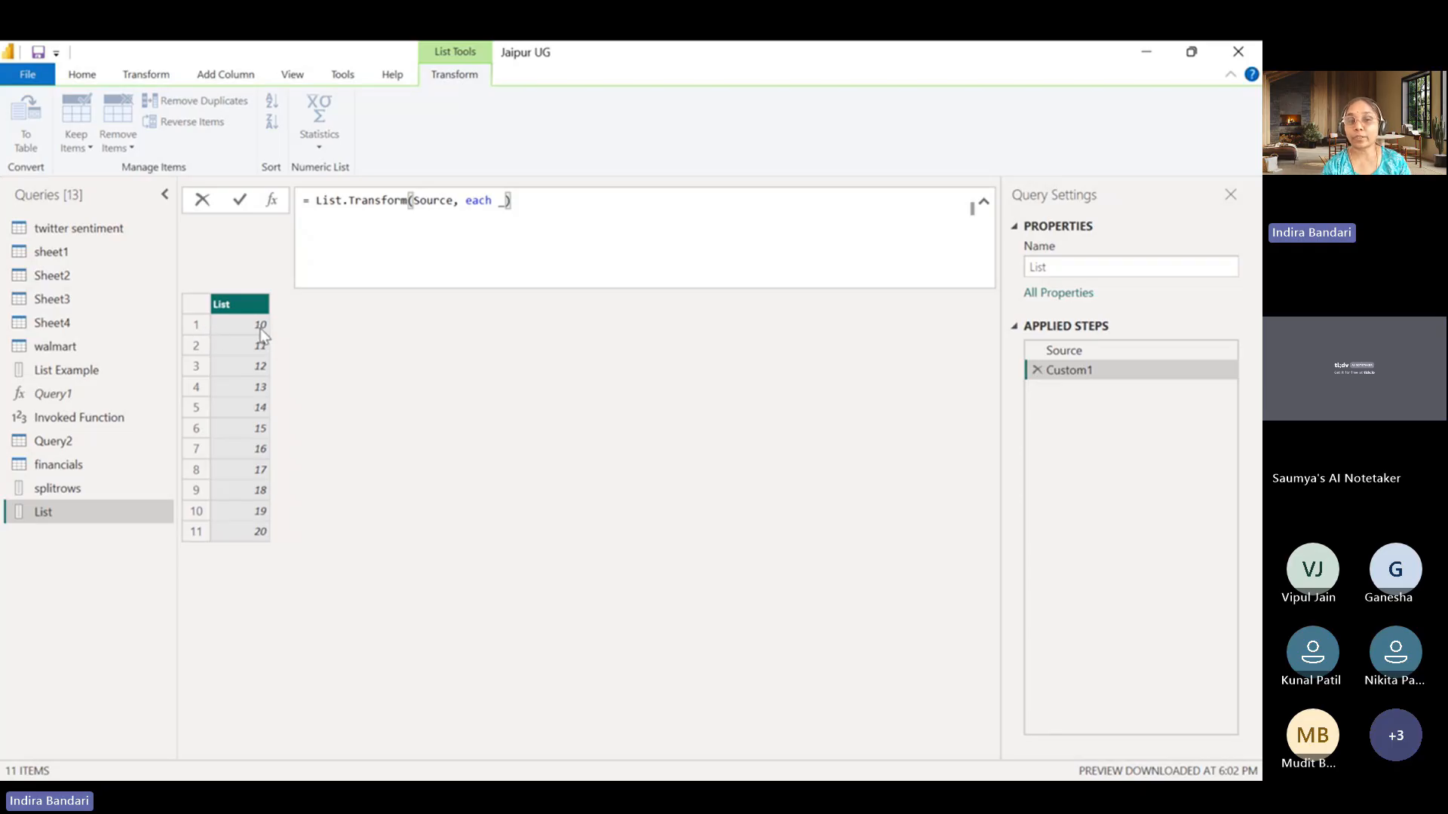
Extend the List.Transform function to each _ +2 and apply the formula.
click(503, 211)
click(531, 202)
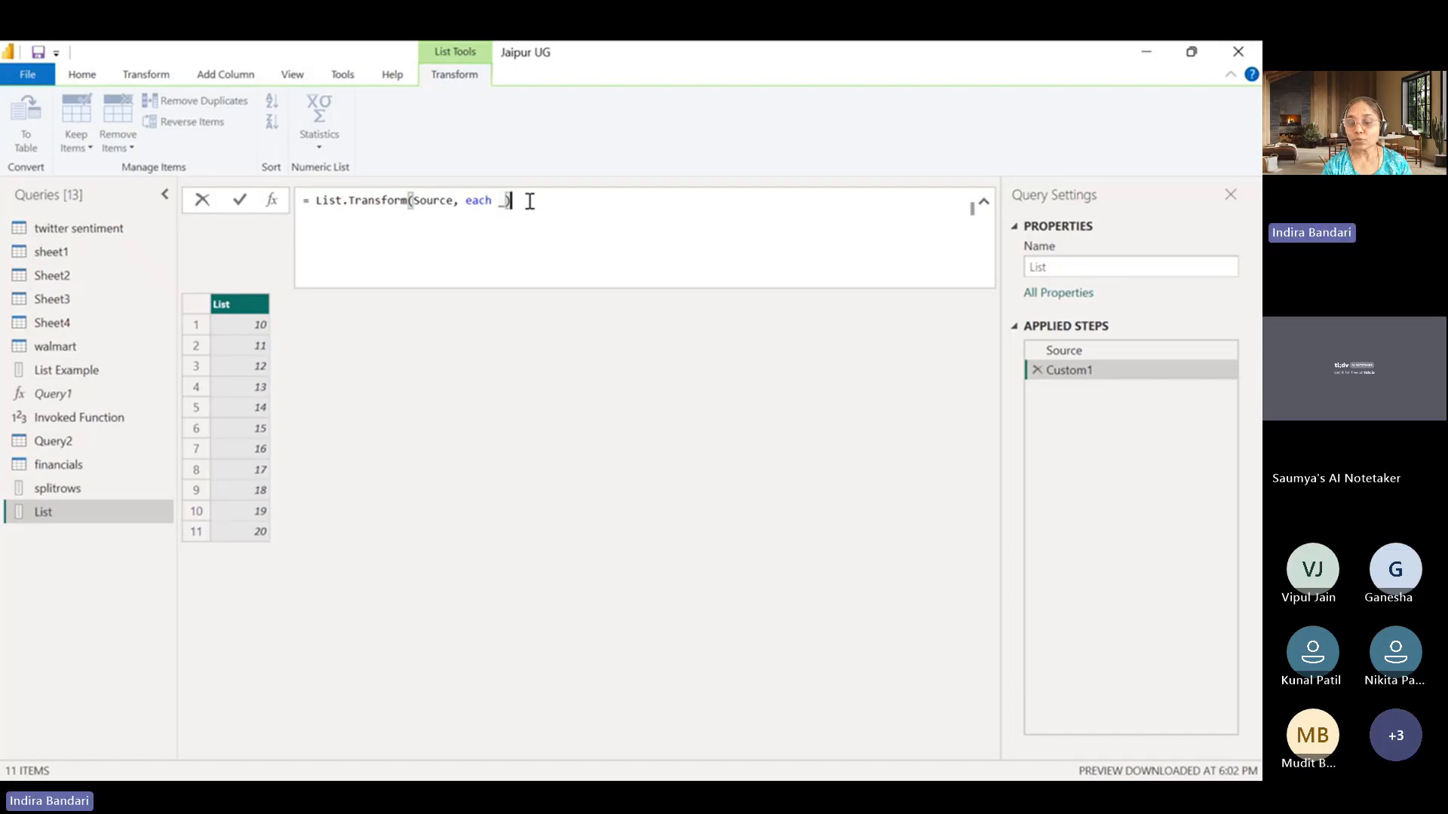
key(Return)
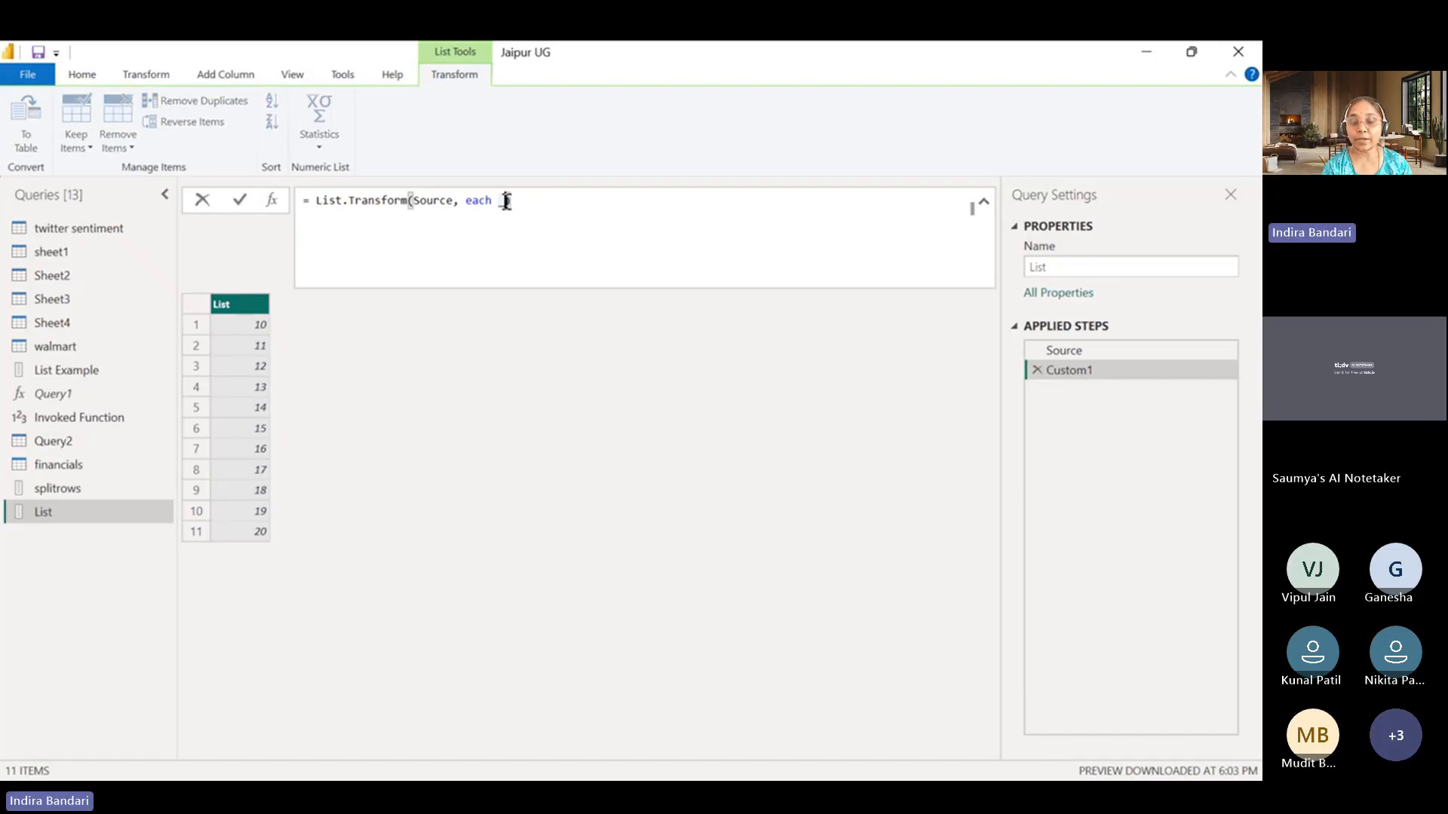
click(507, 202)
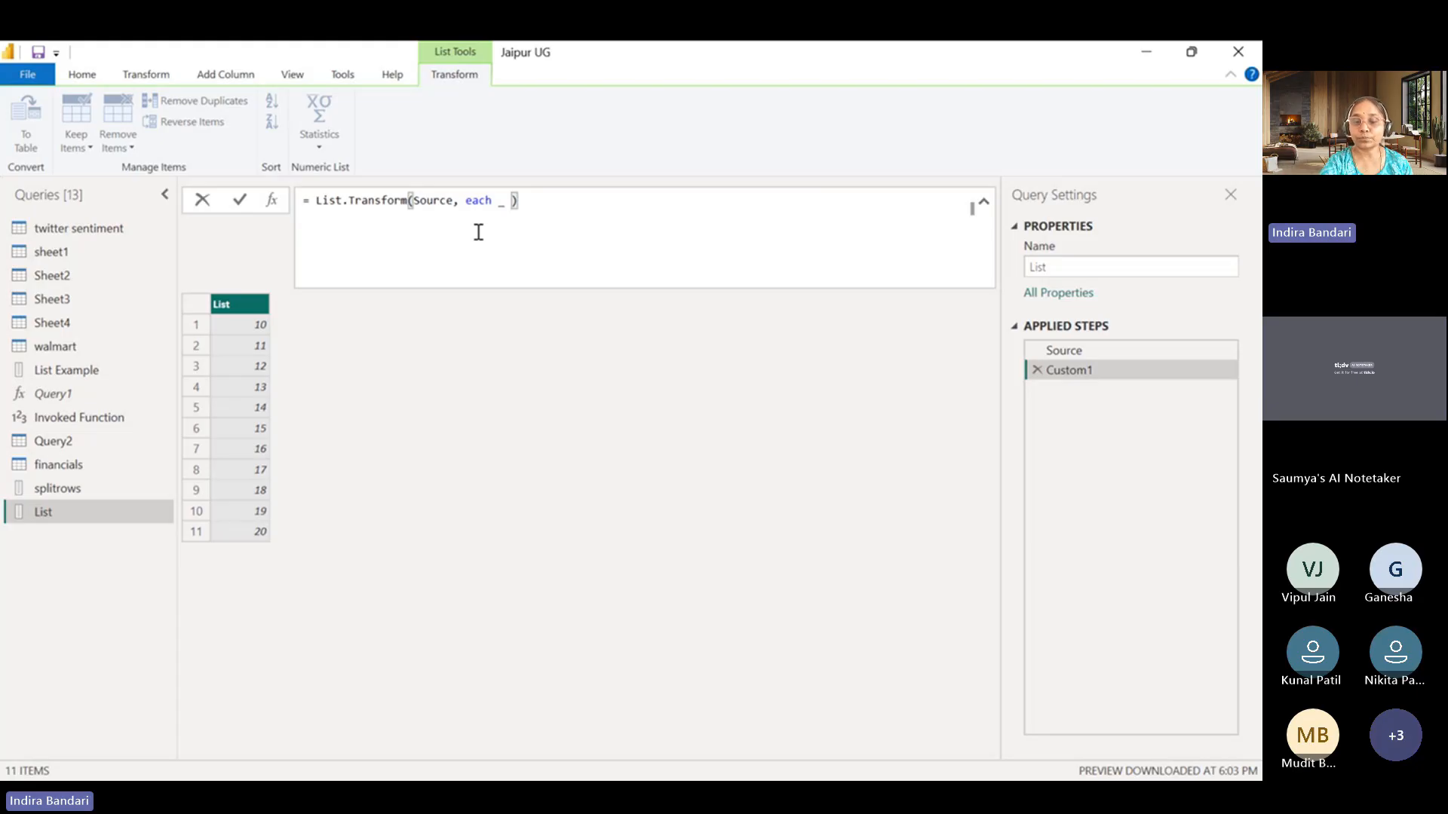
text(+1)
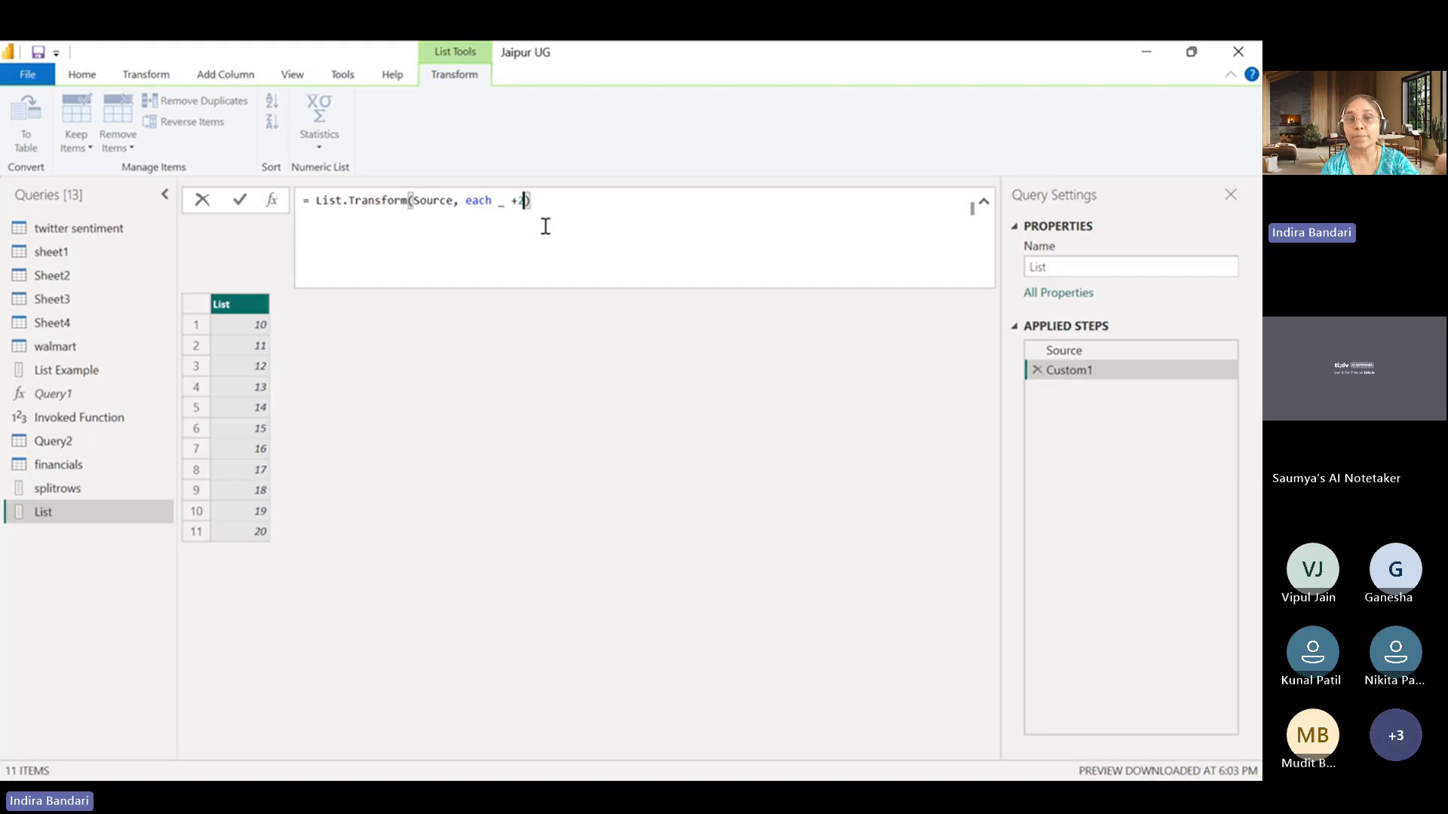
click(237, 201)
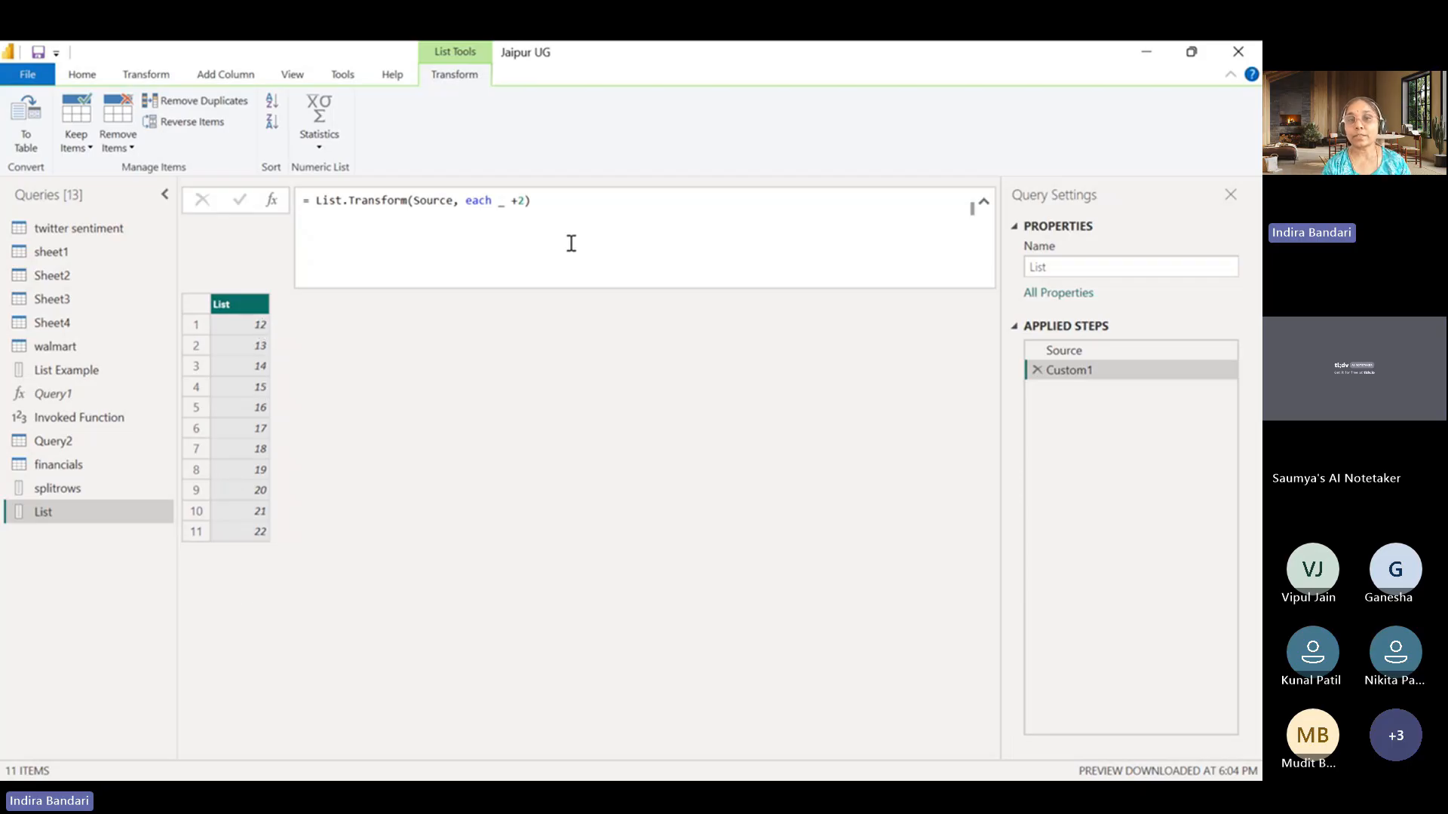
click(580, 197)
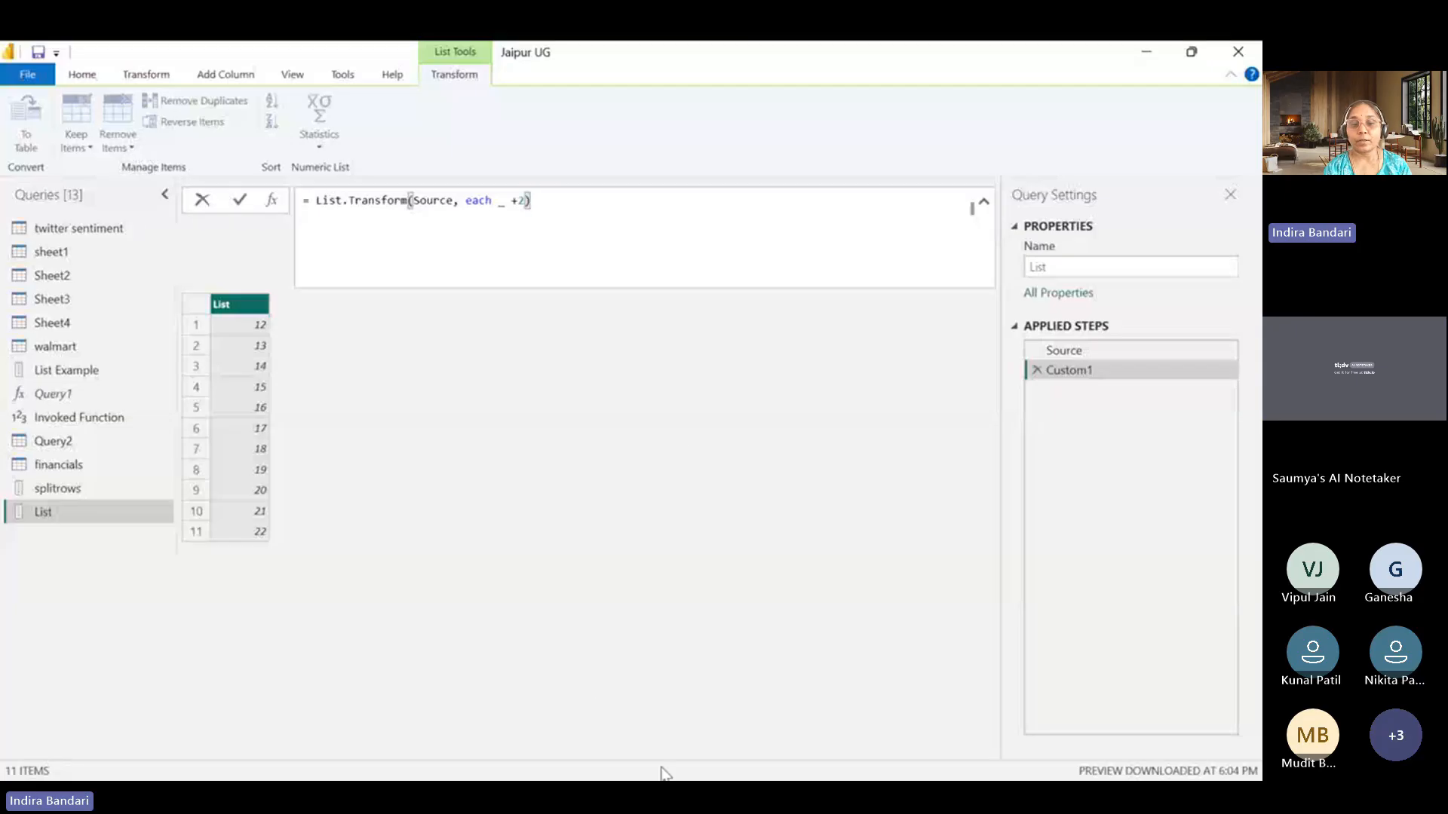
key(Return)
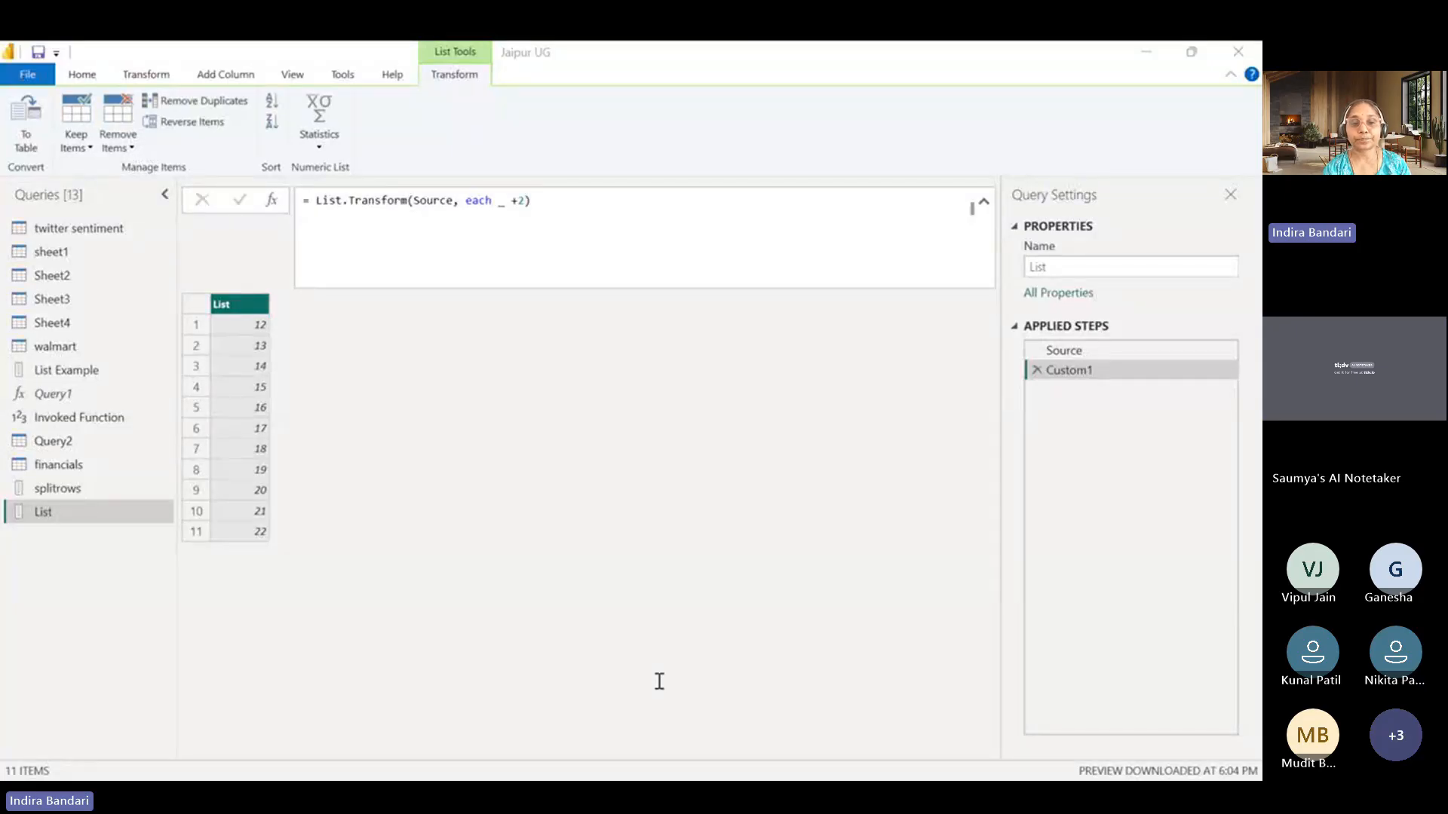
click(1145, 60)
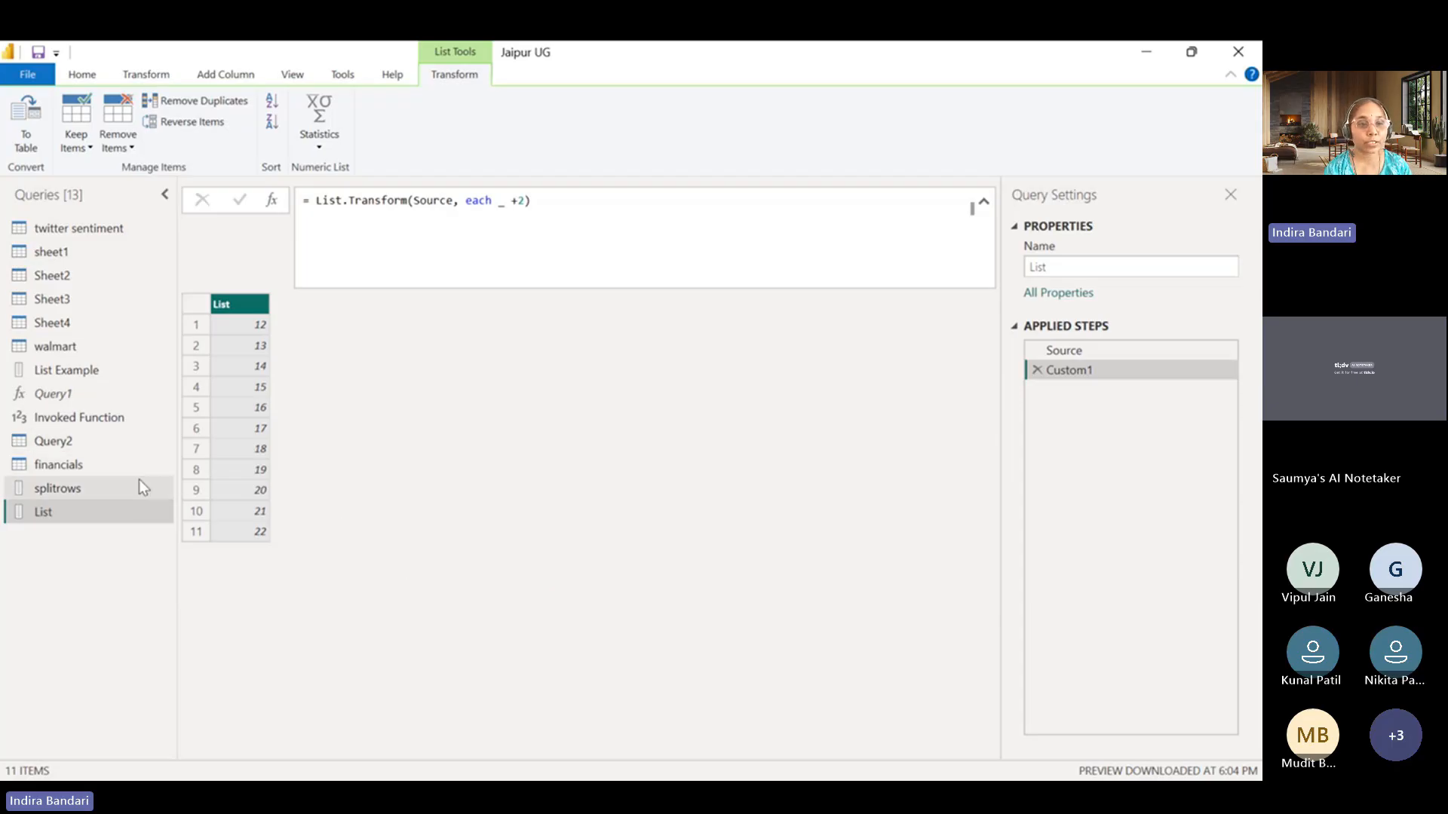
Add a custom step after Custom2 in the financials query and begin its formula as Table.AddColumn(Custom2.
click(104, 465)
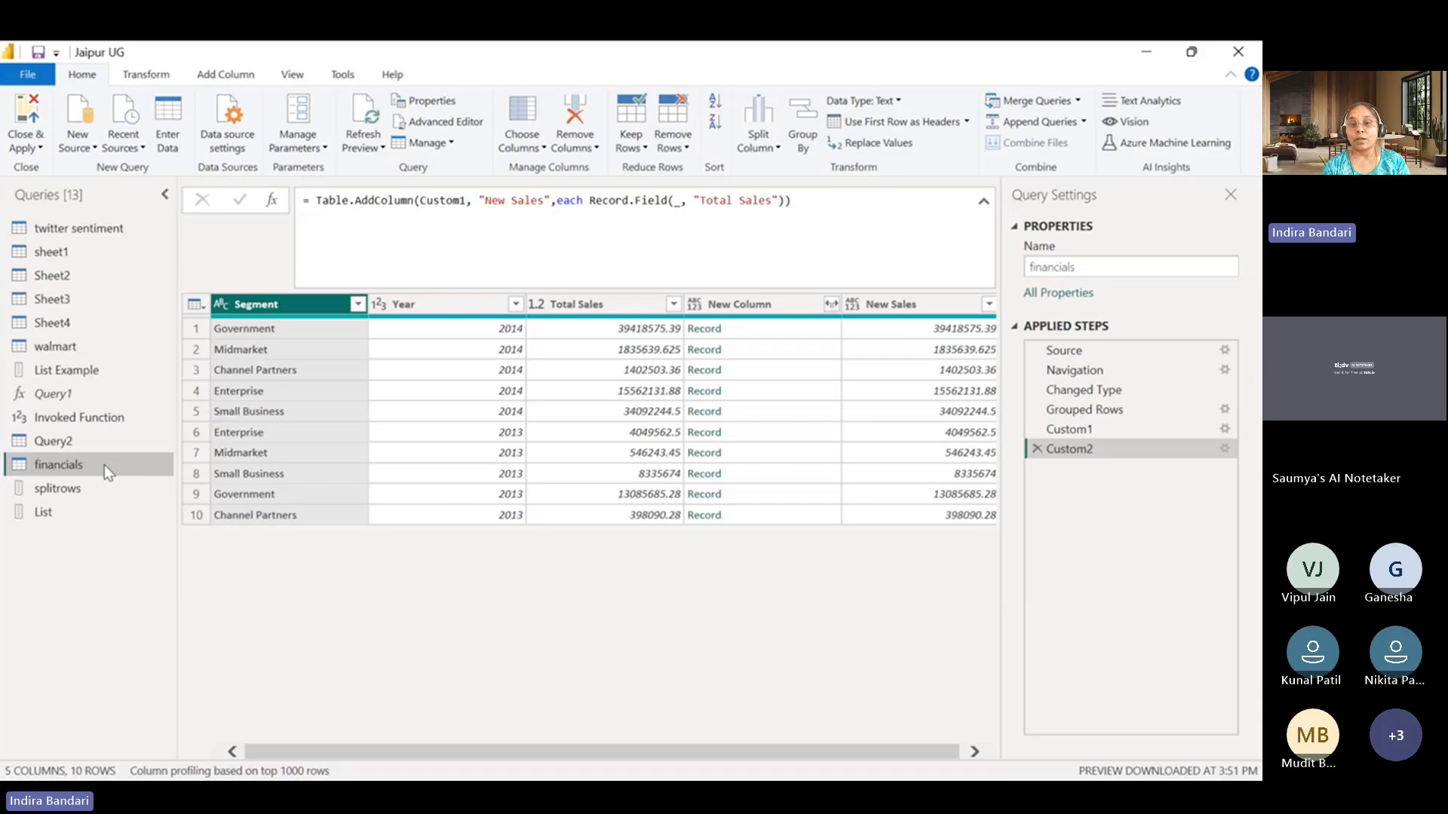
drag(547, 751, 736, 748)
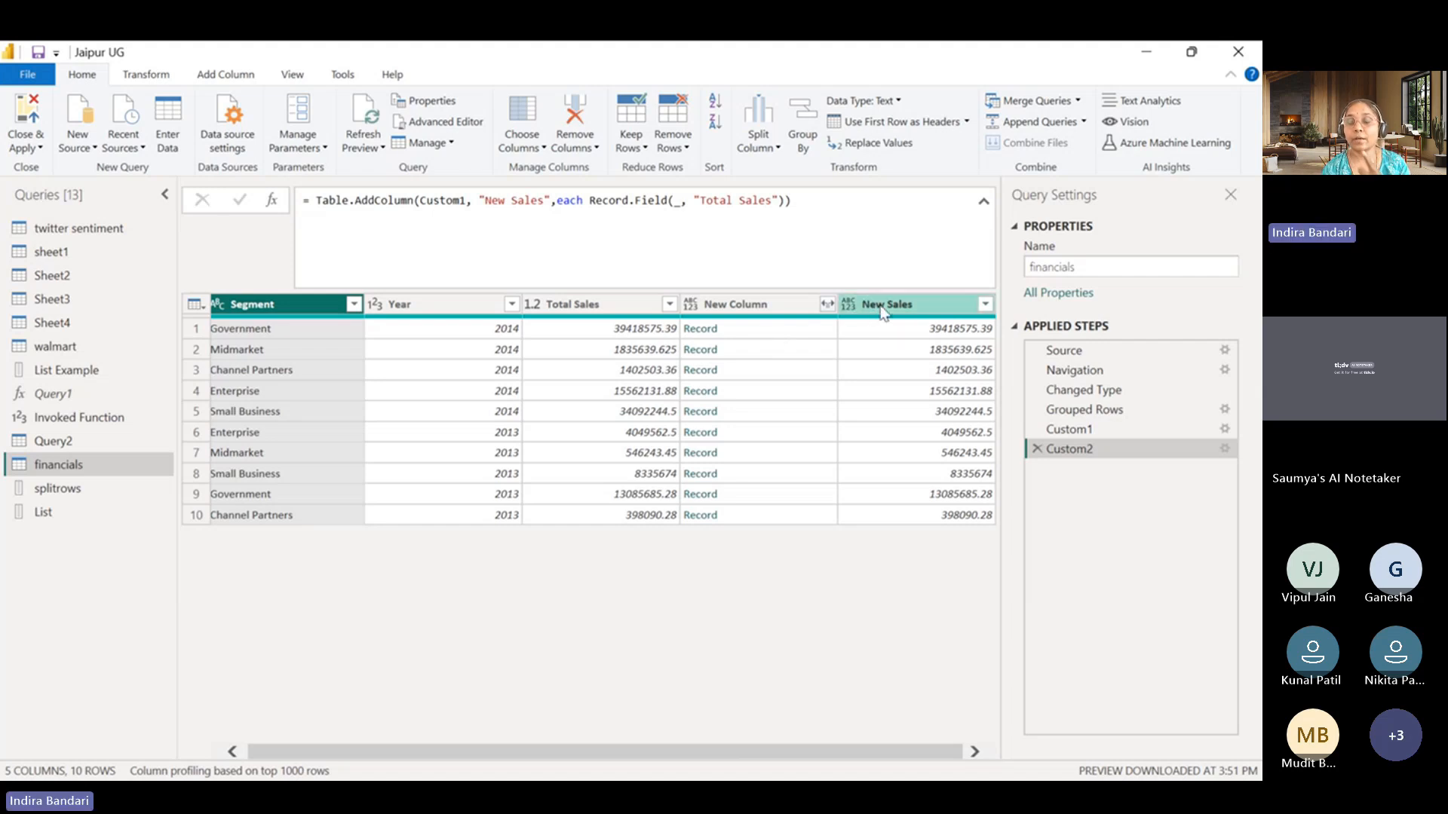
click(272, 200)
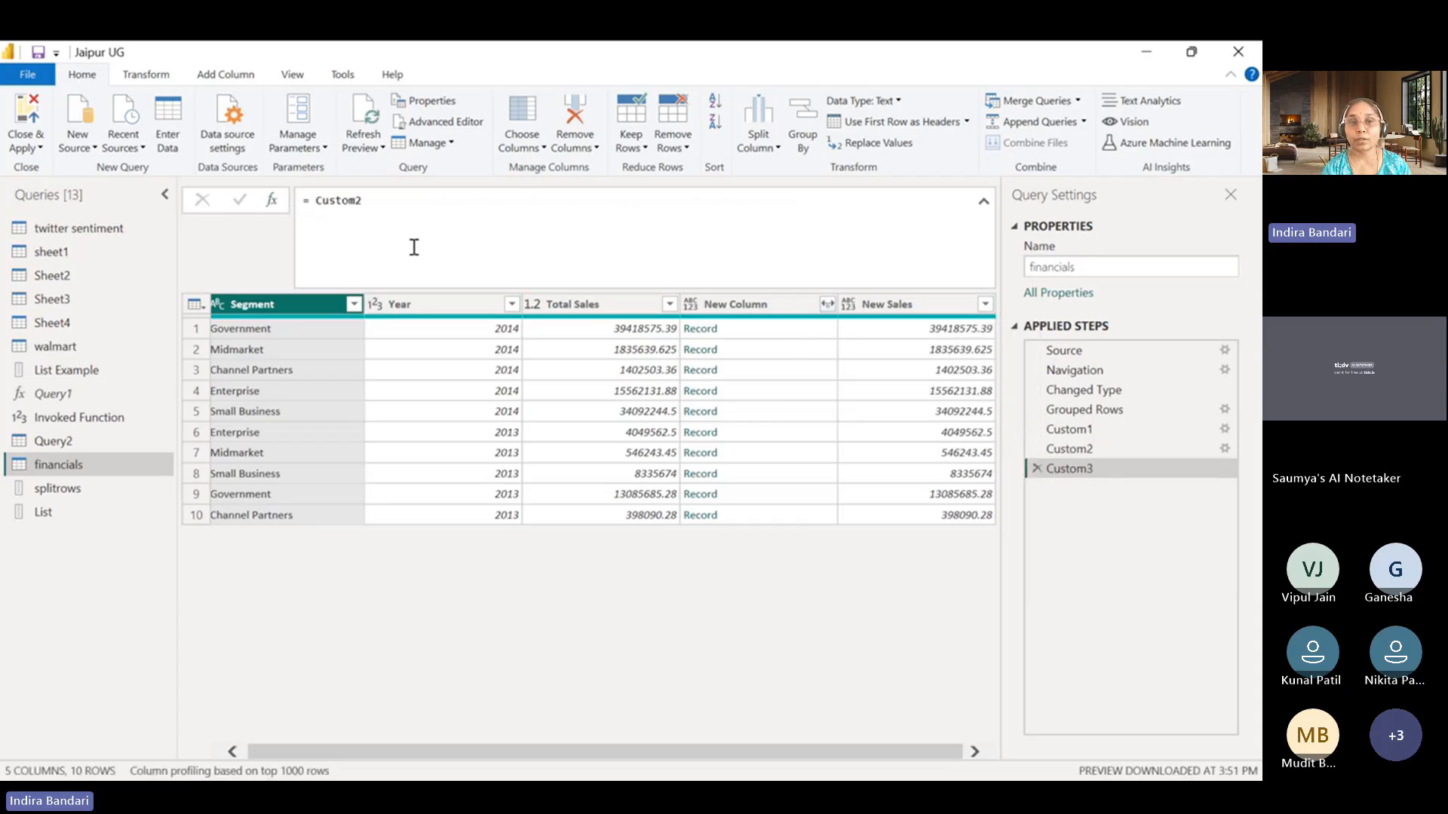
click(317, 200)
double_click(317, 200)
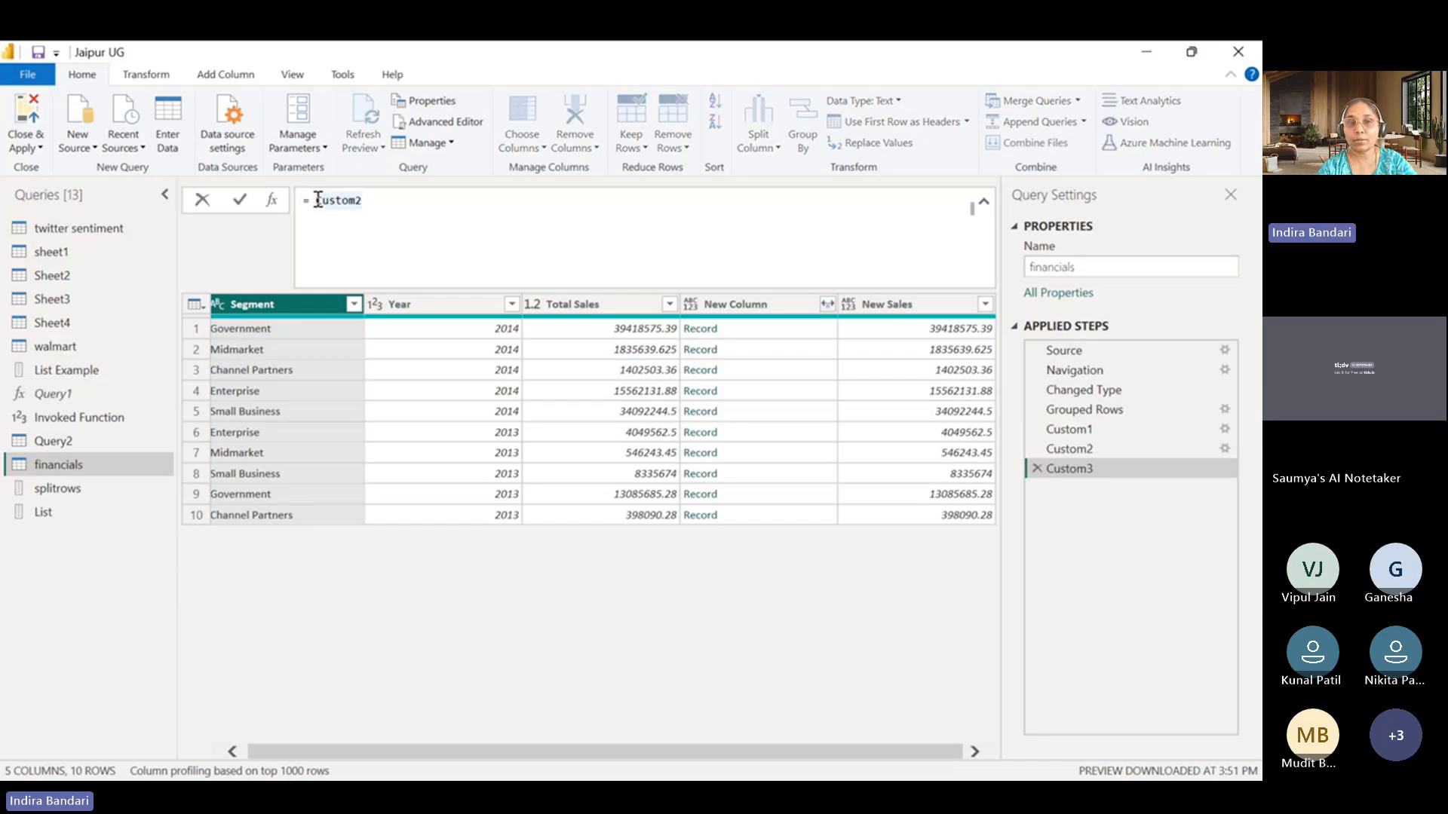
click(317, 200)
key(Left)
text(Table.)
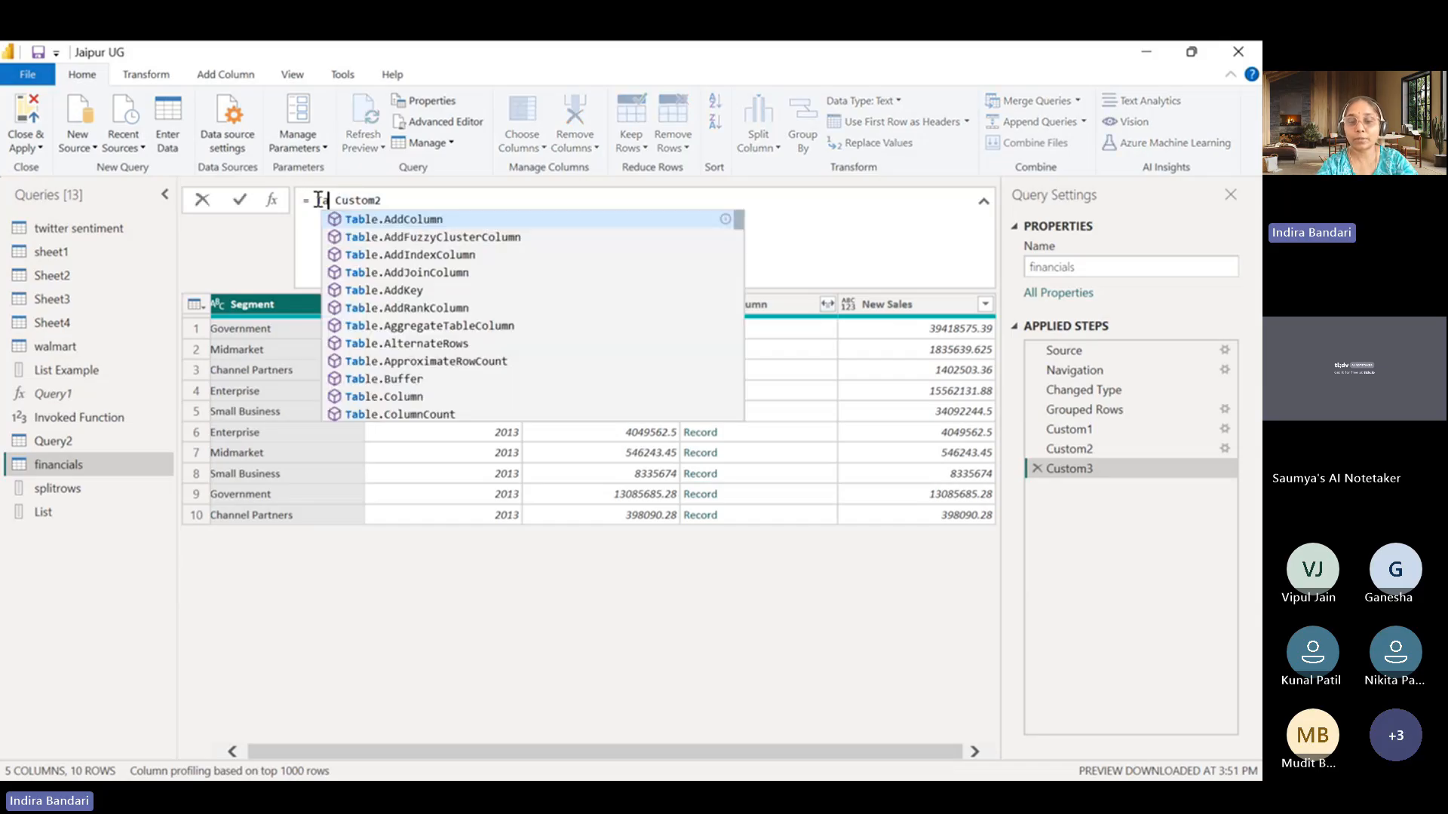
click(456, 219)
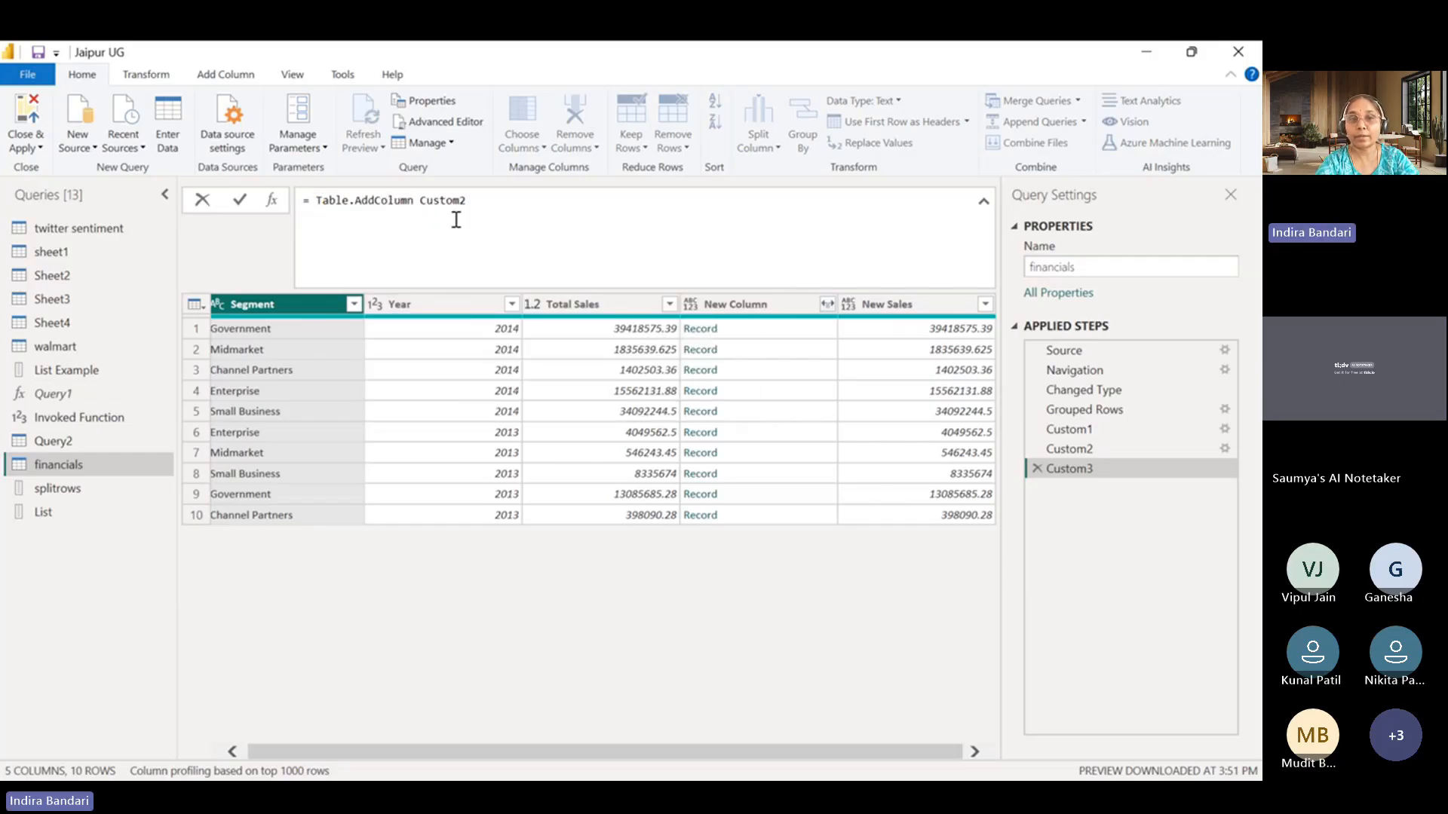
text(()
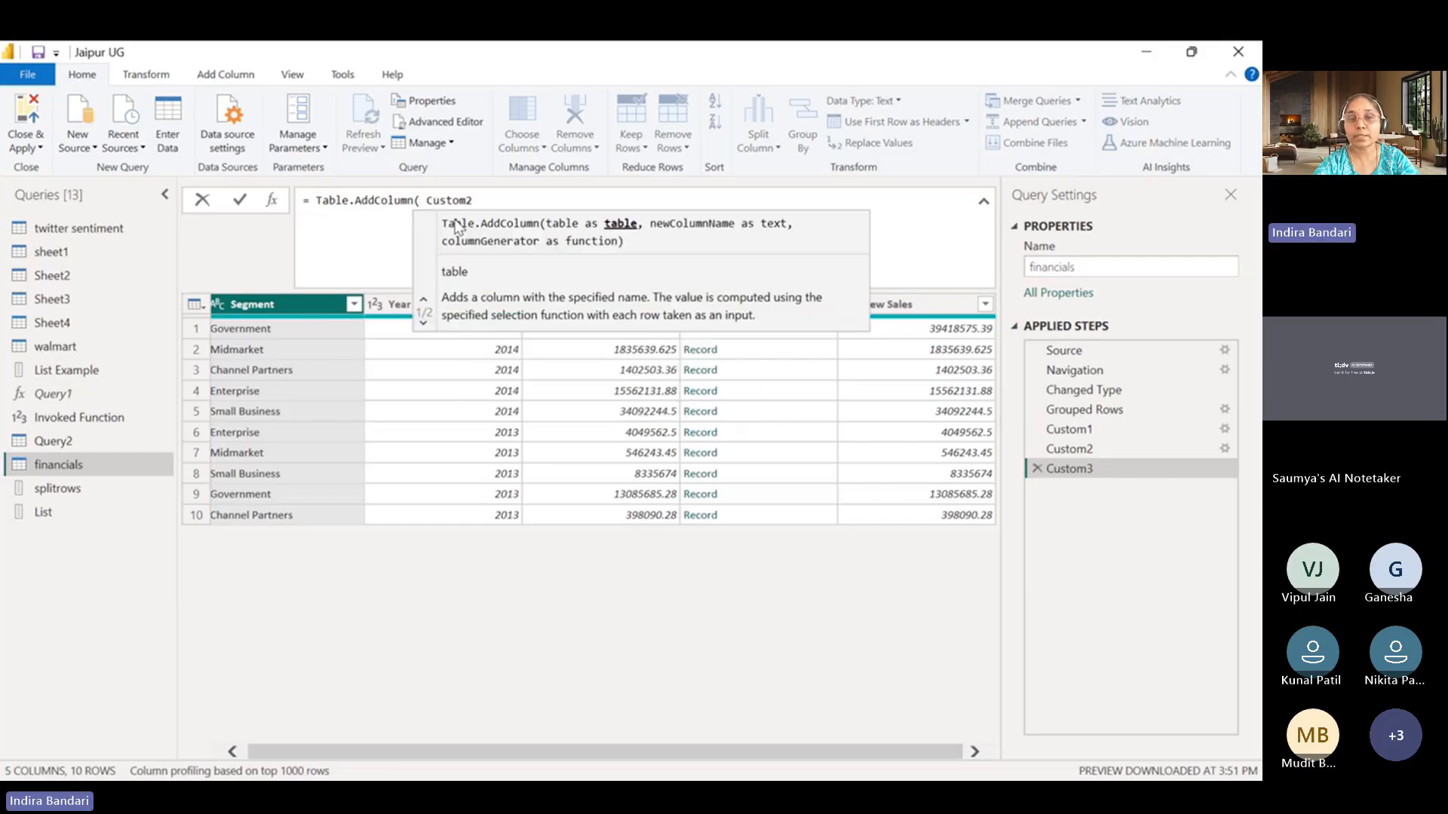
key(Delete)
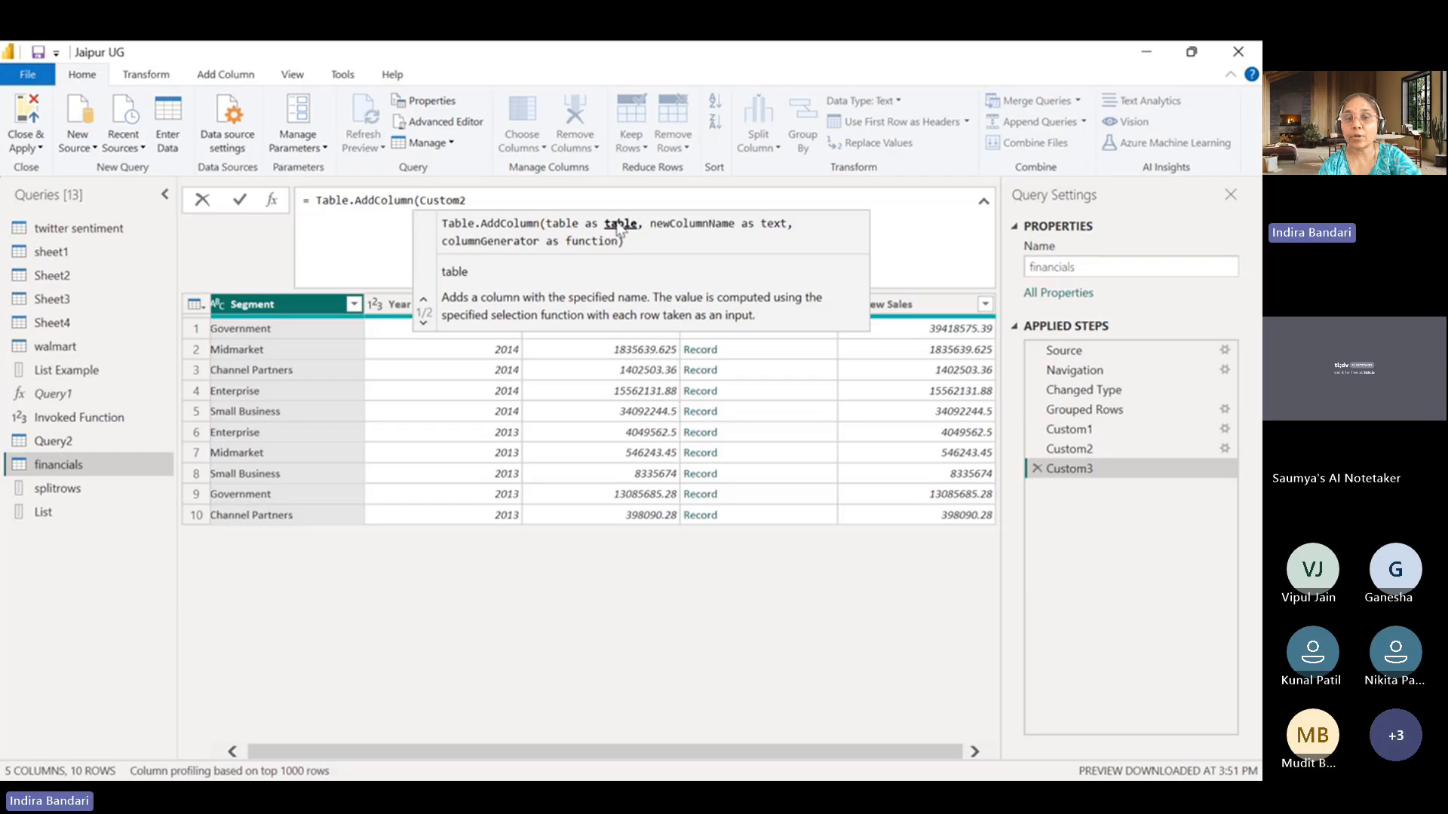
Add "new function" as the new column name after Custom2 in the Table.AddColumn formula.
click(506, 200)
text(.)
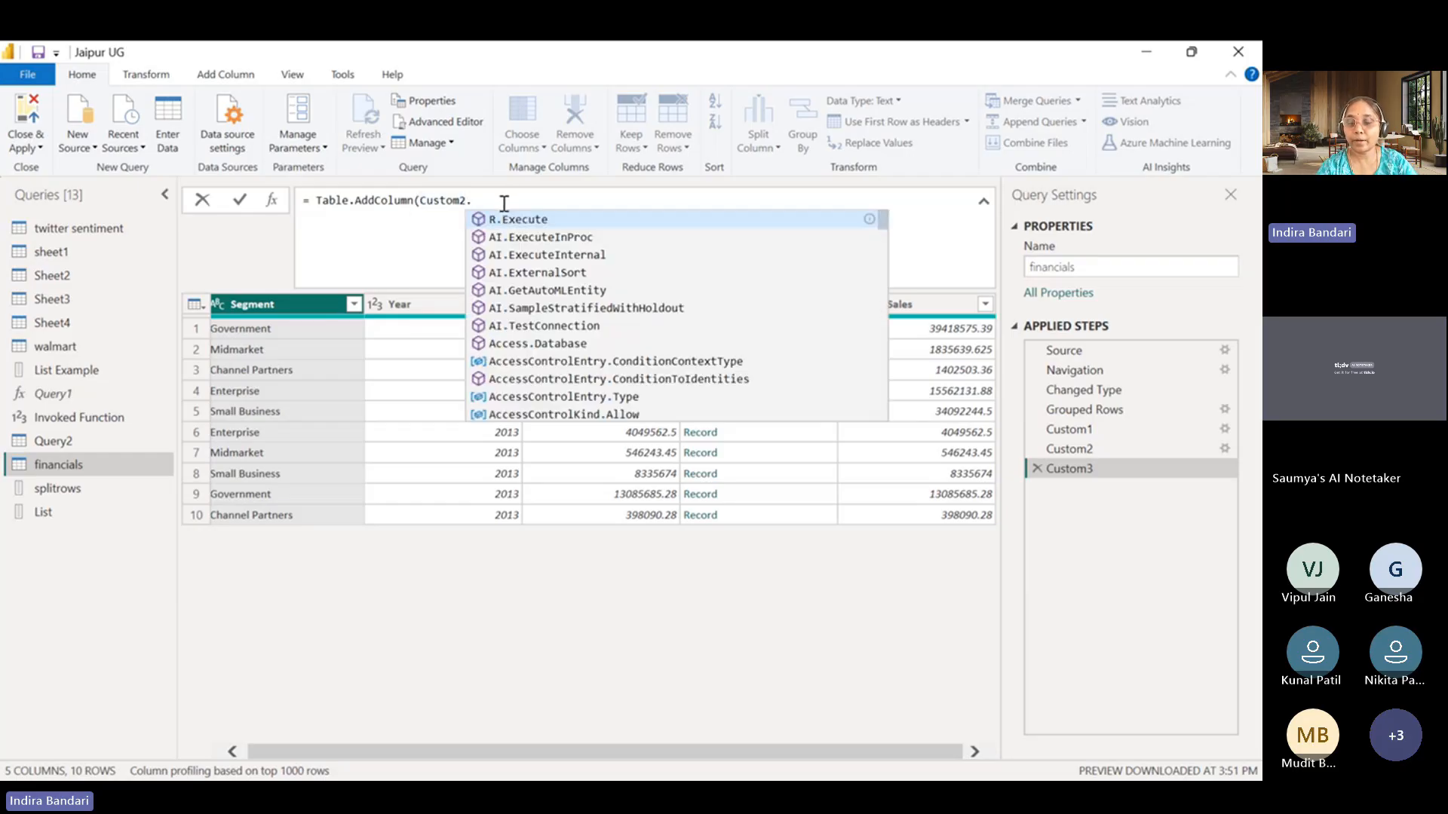
key(BackSpace)
text(,")
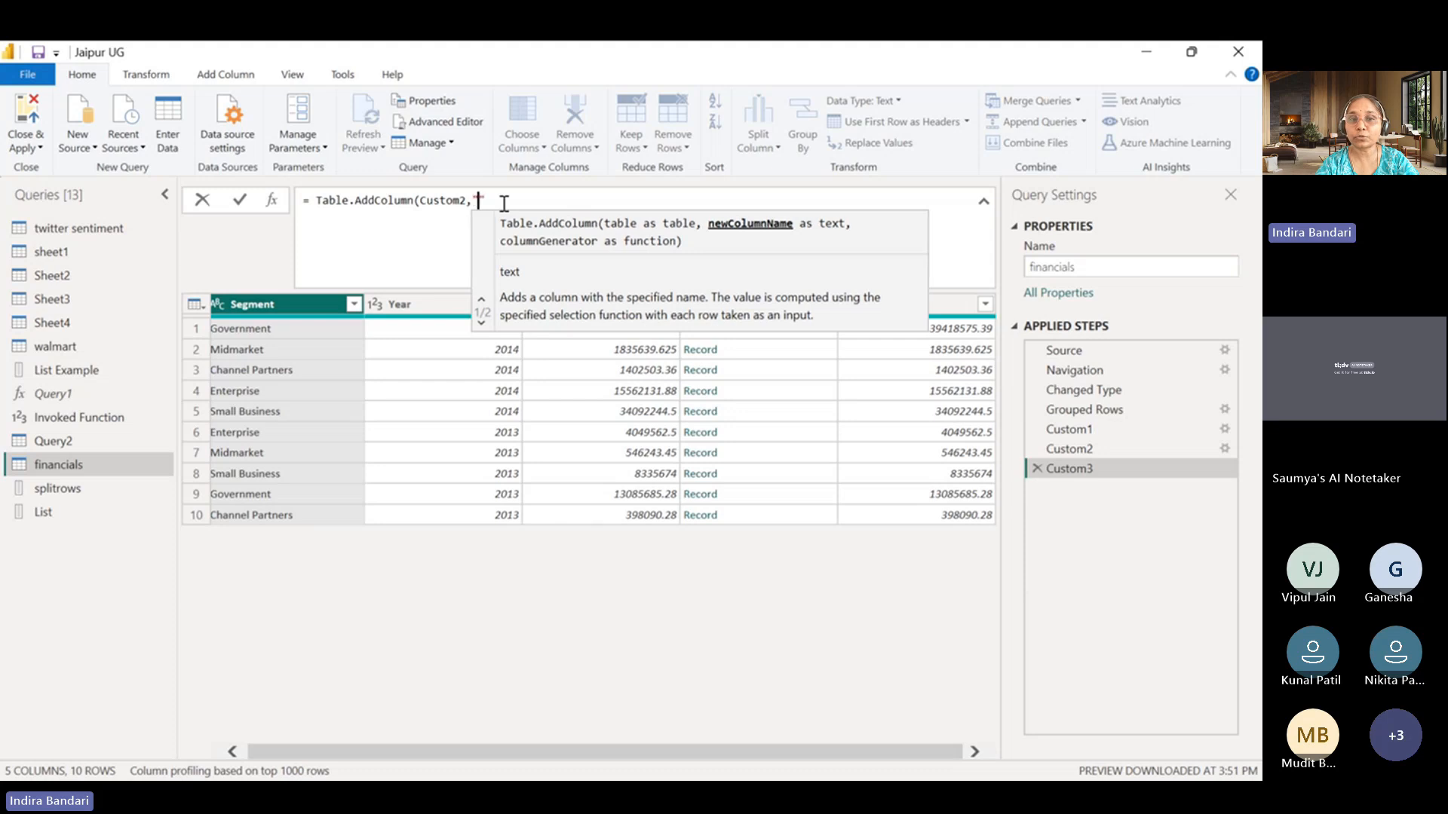
text(")
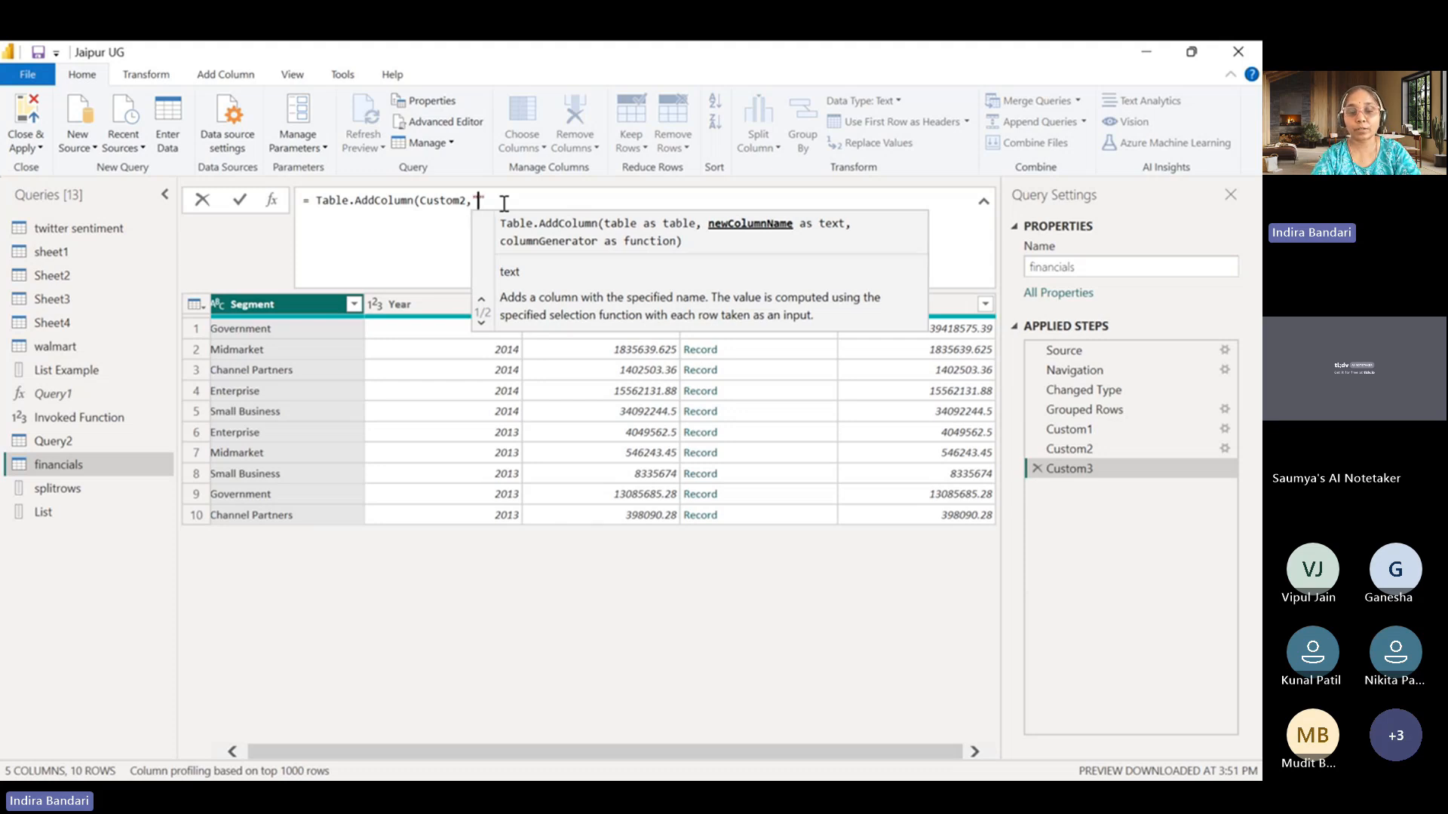
text(new)
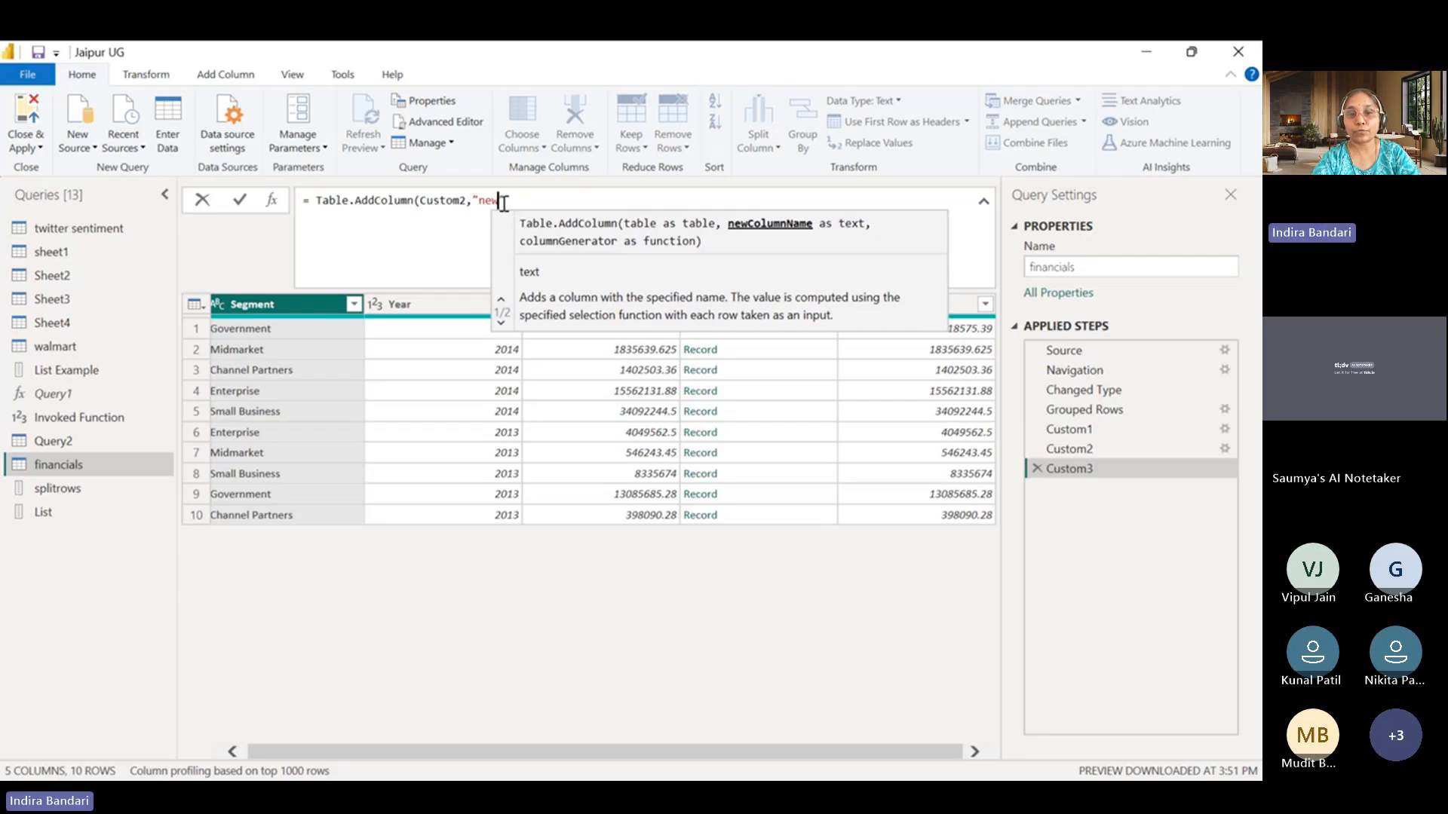
text( function)
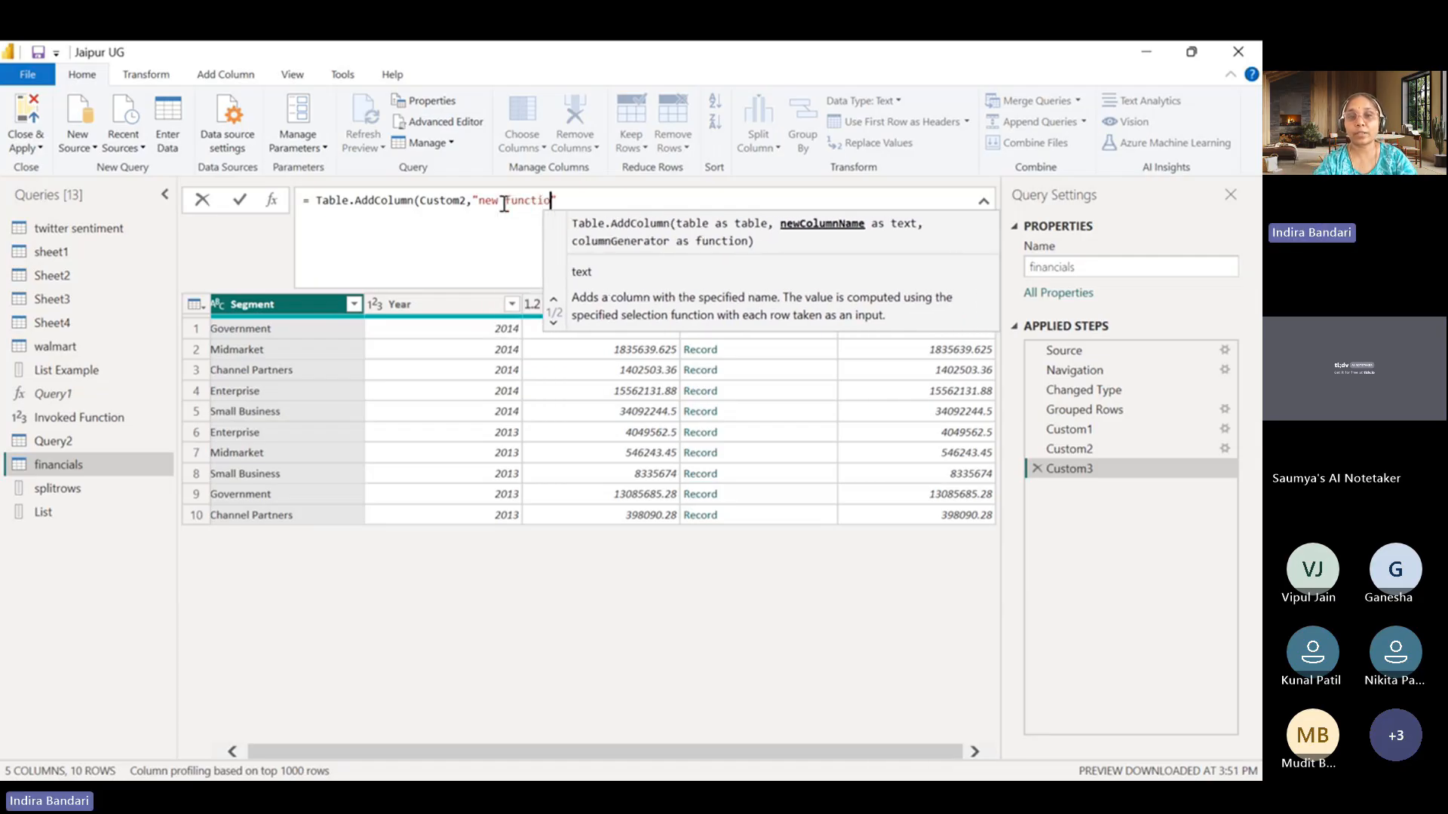
click(583, 196)
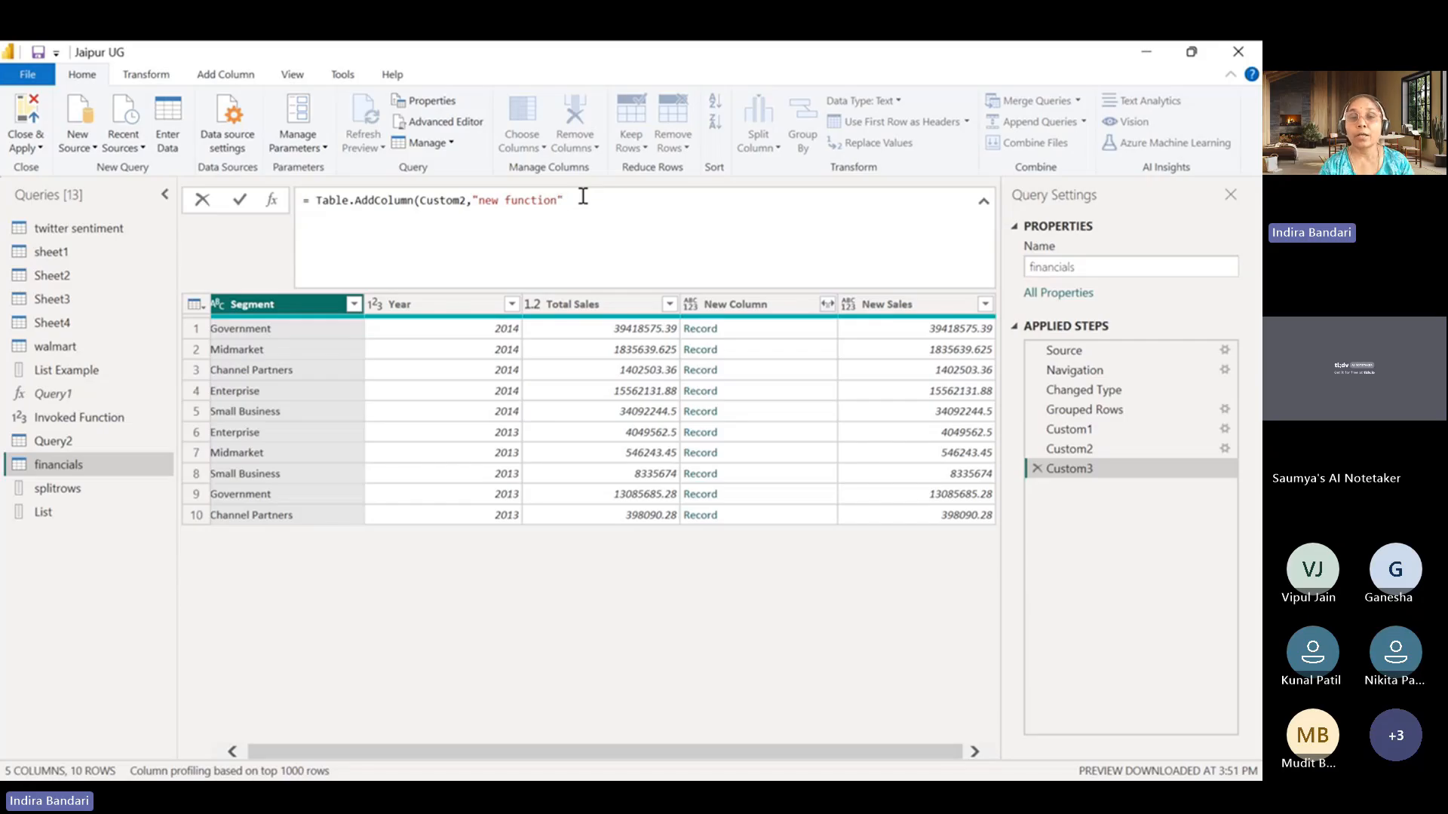
Enter the custom function (t)=>t as the column generator of the Table.AddColumn formula.
text(,)
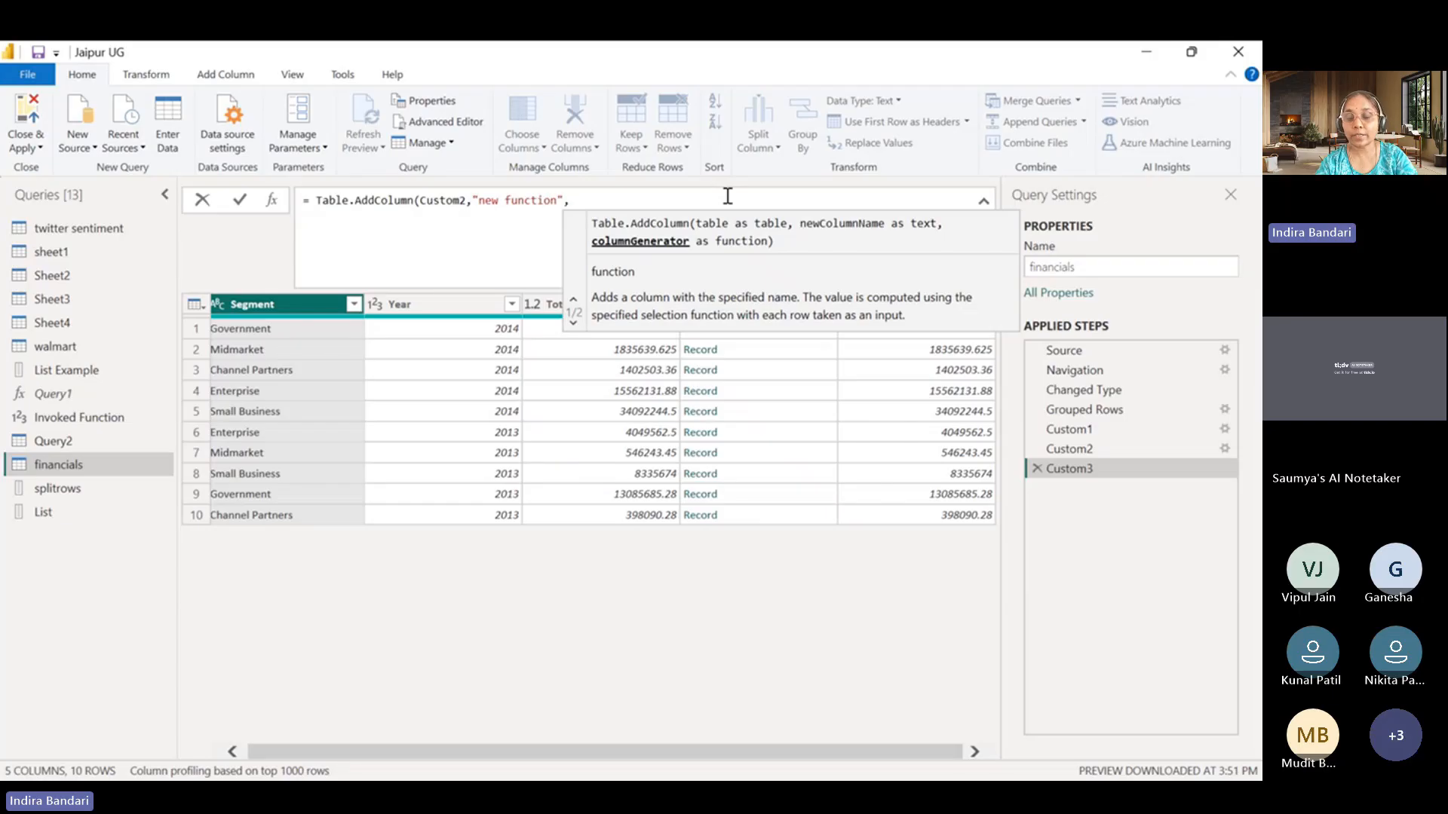
text(()
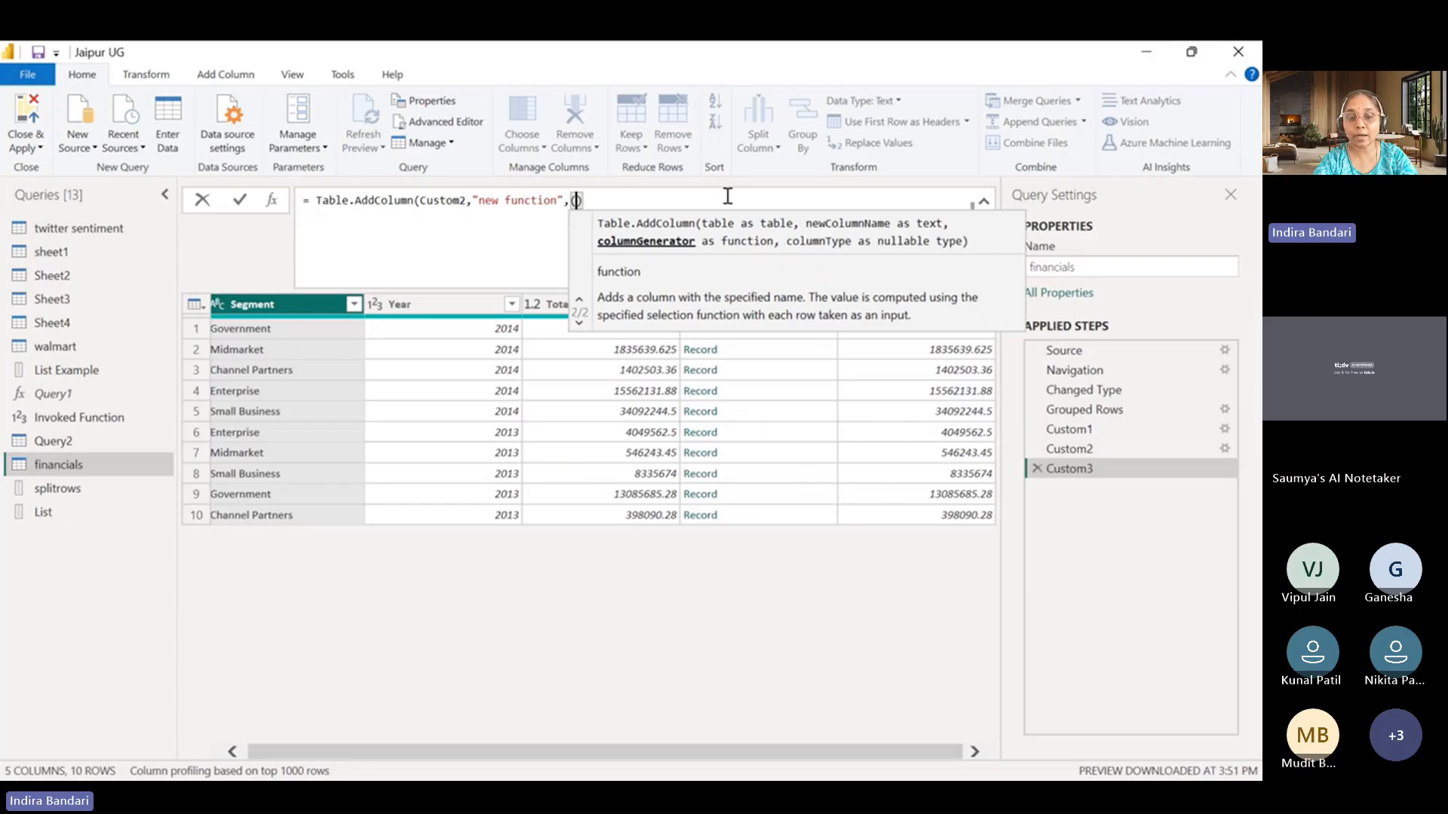
text(t)
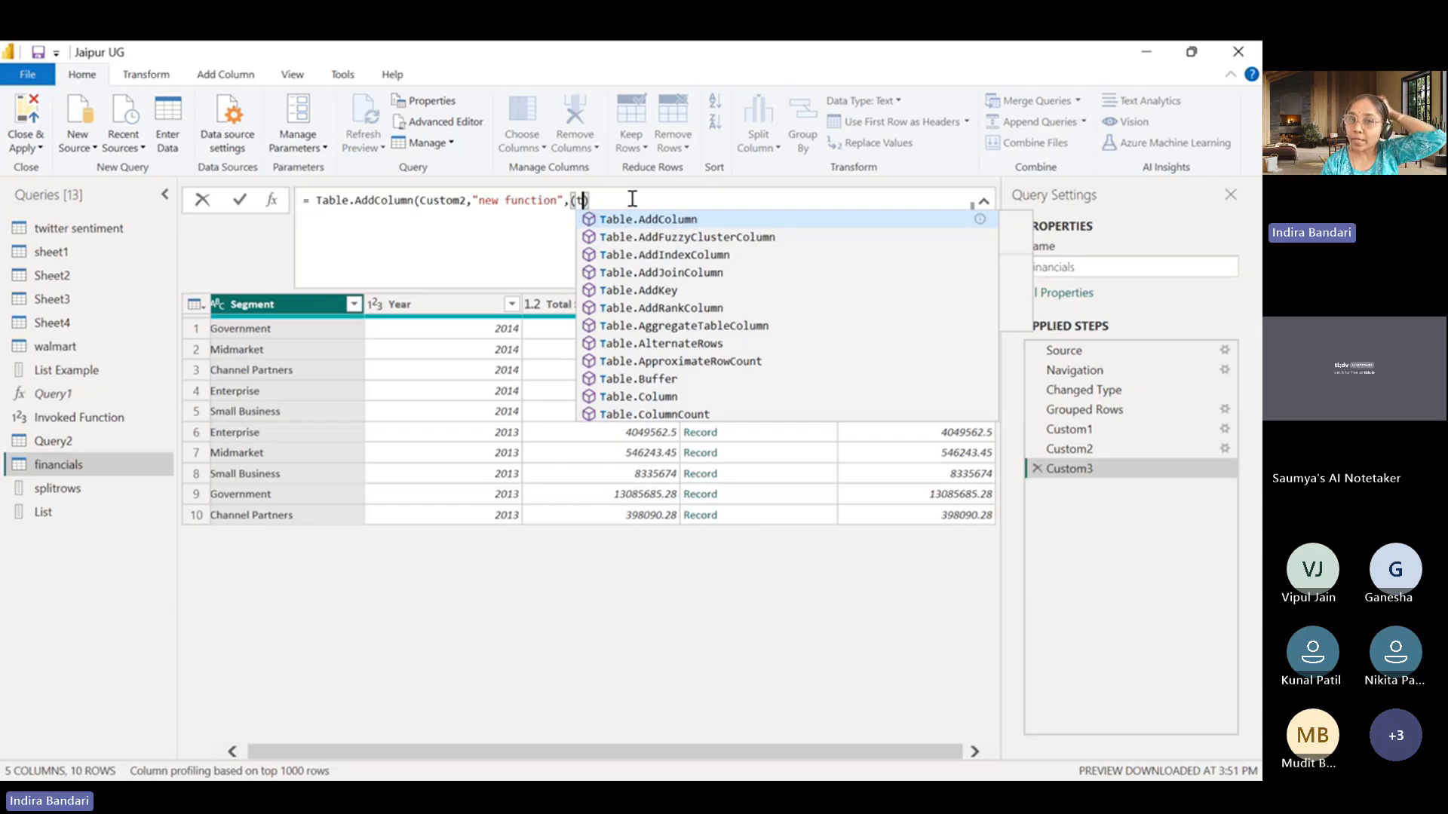
key(Escape)
text()=)
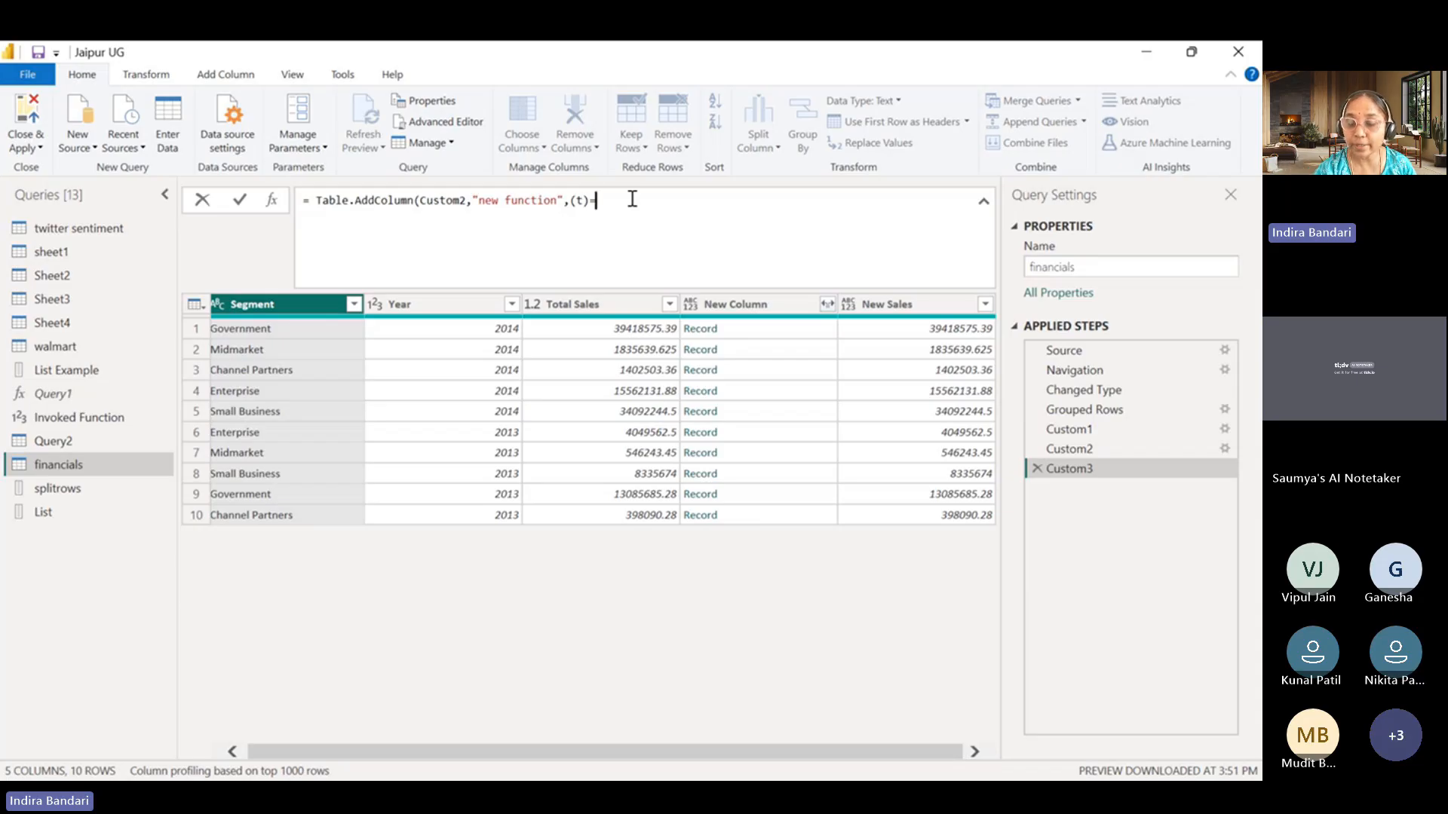
text(>)
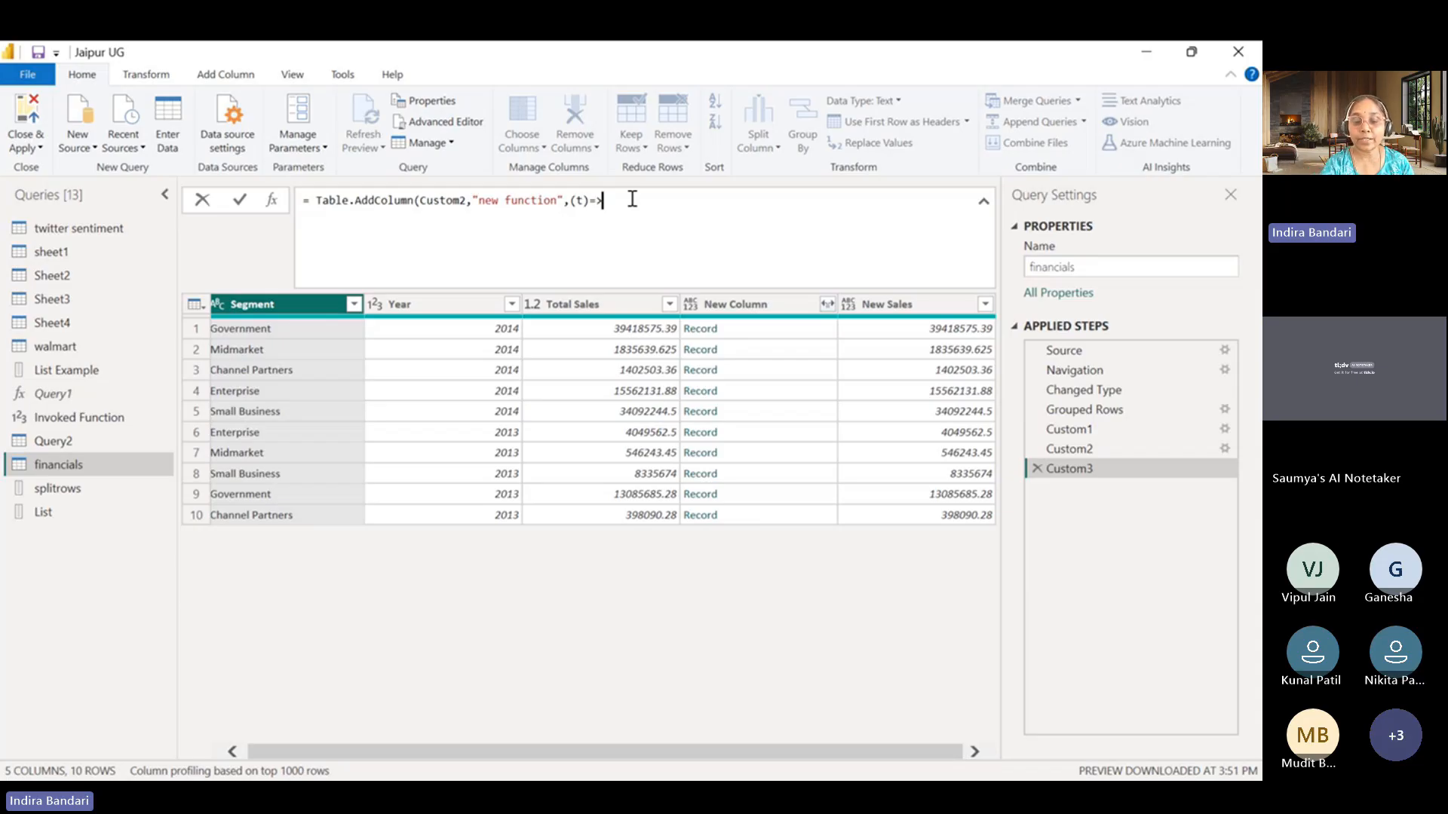
text(t)
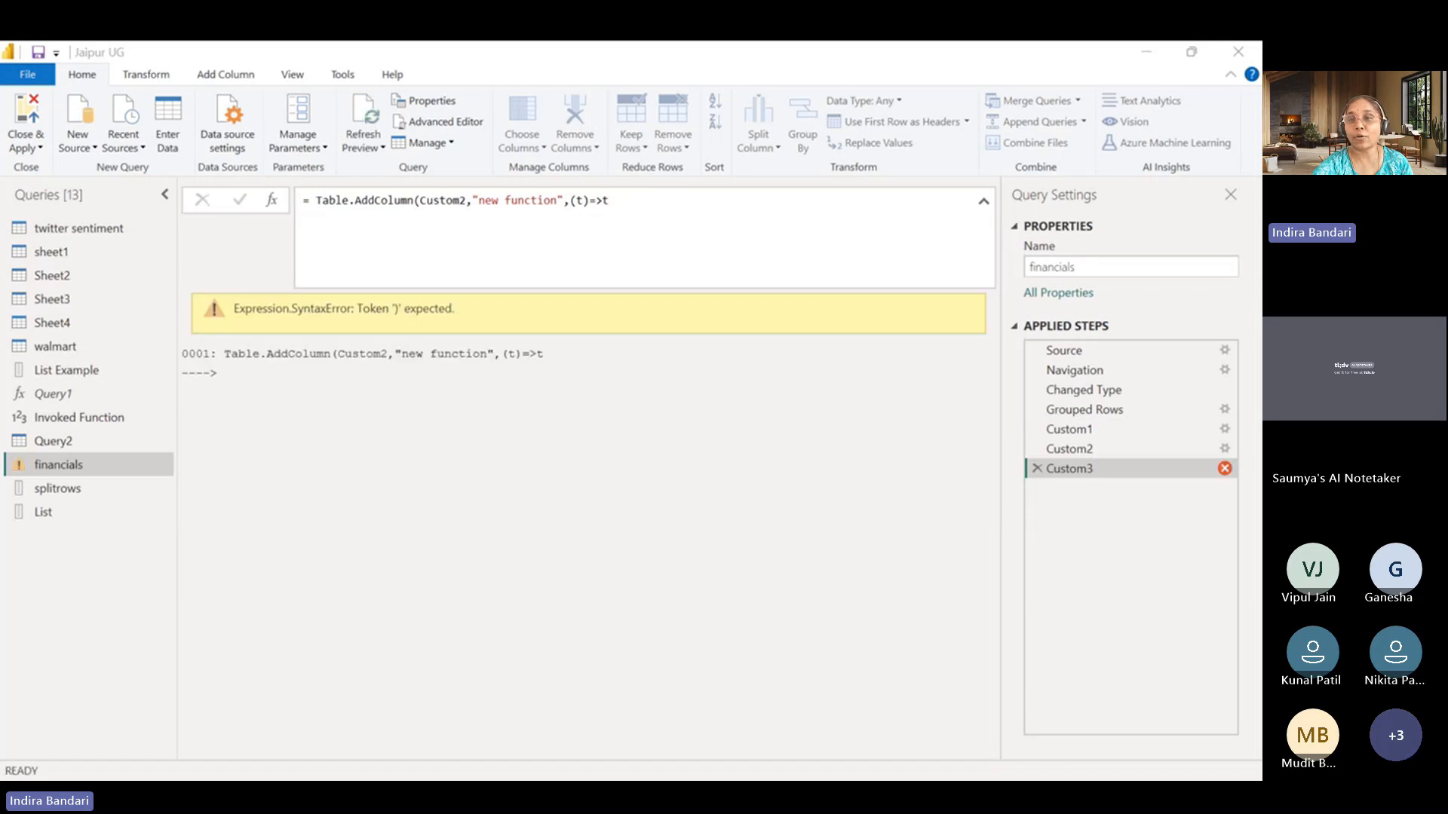
Close the Table.AddColumn formula with the missing parenthesis and apply it.
click(1146, 52)
click(610, 201)
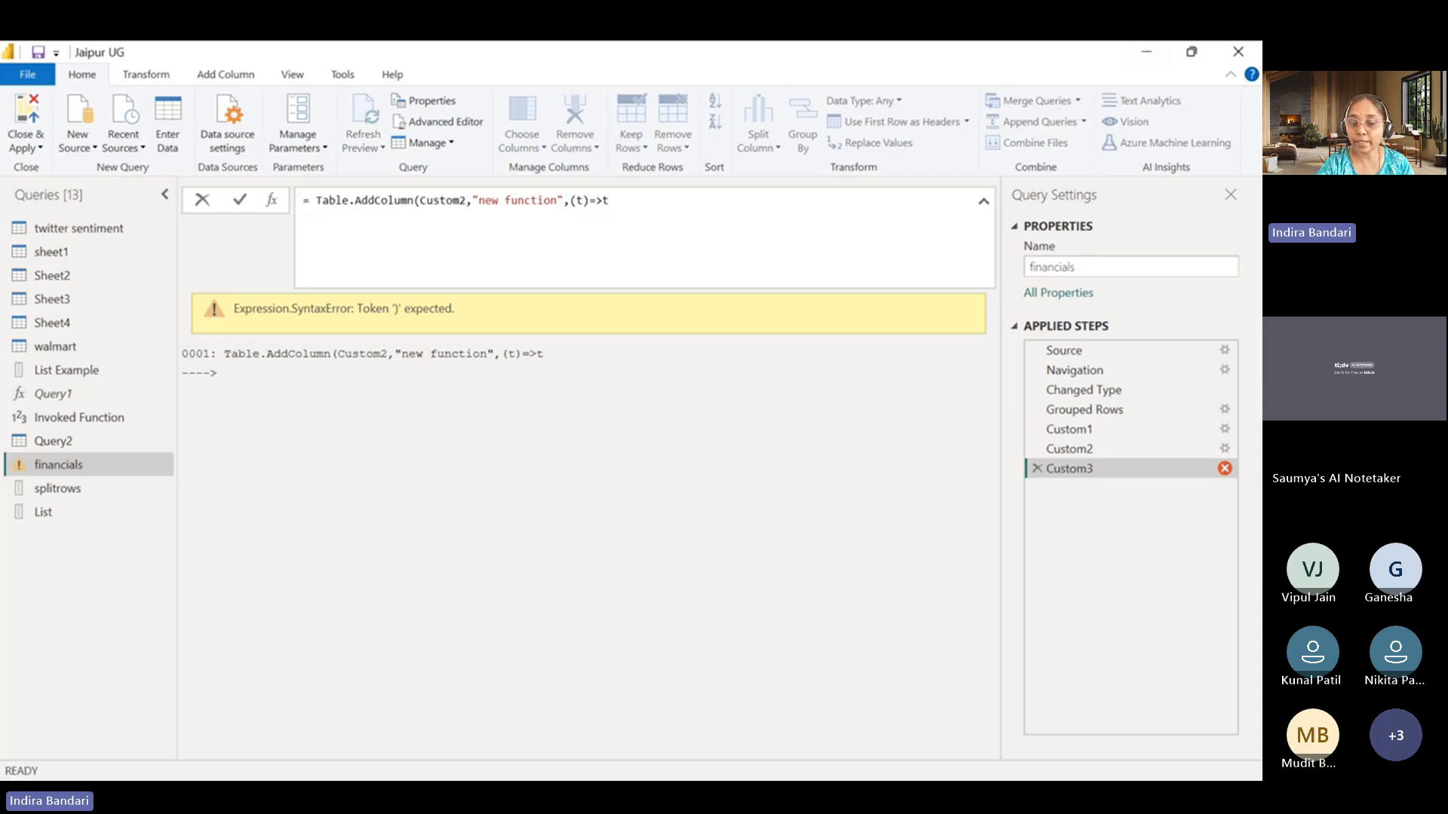
text())
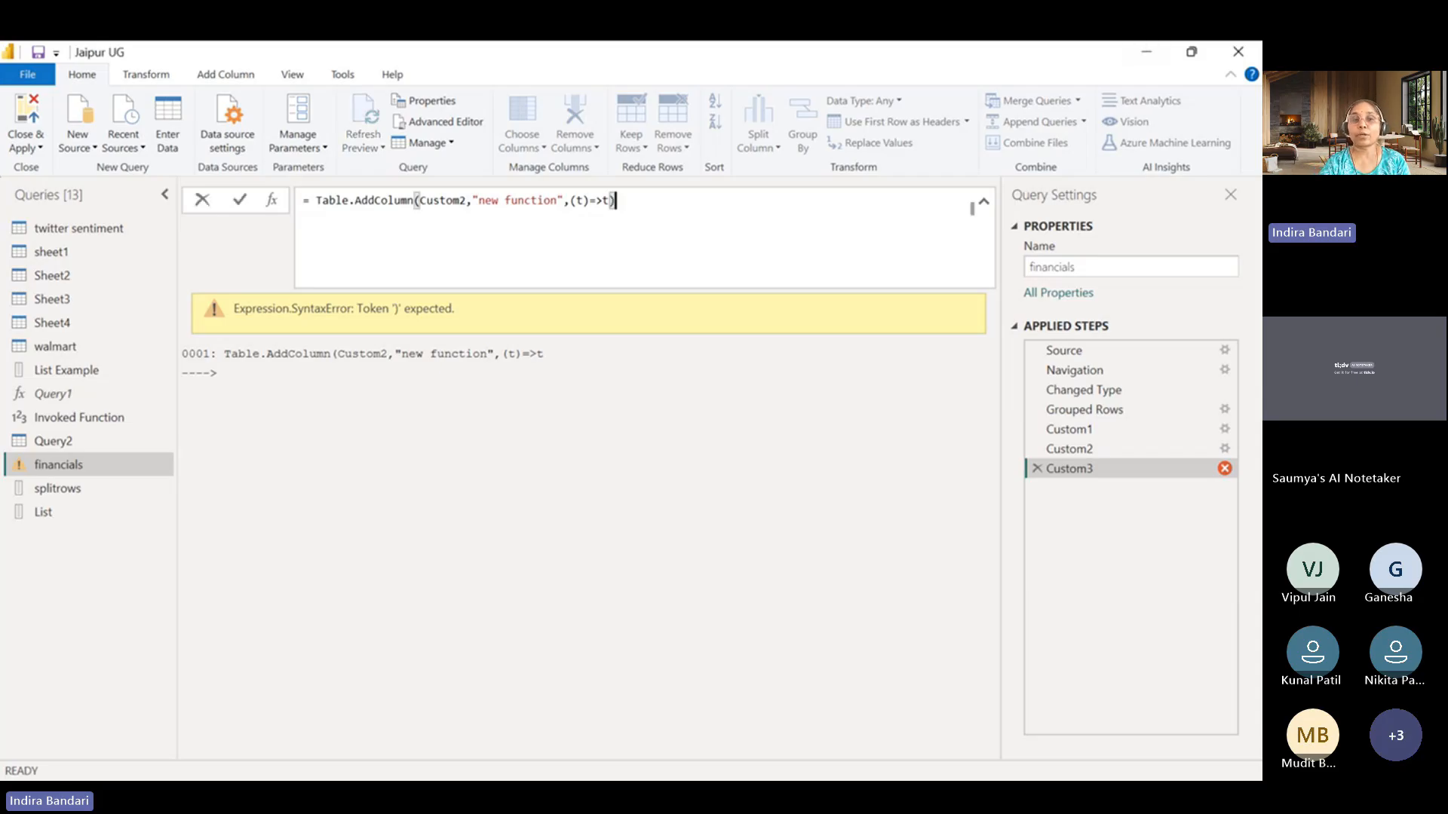
key(Return)
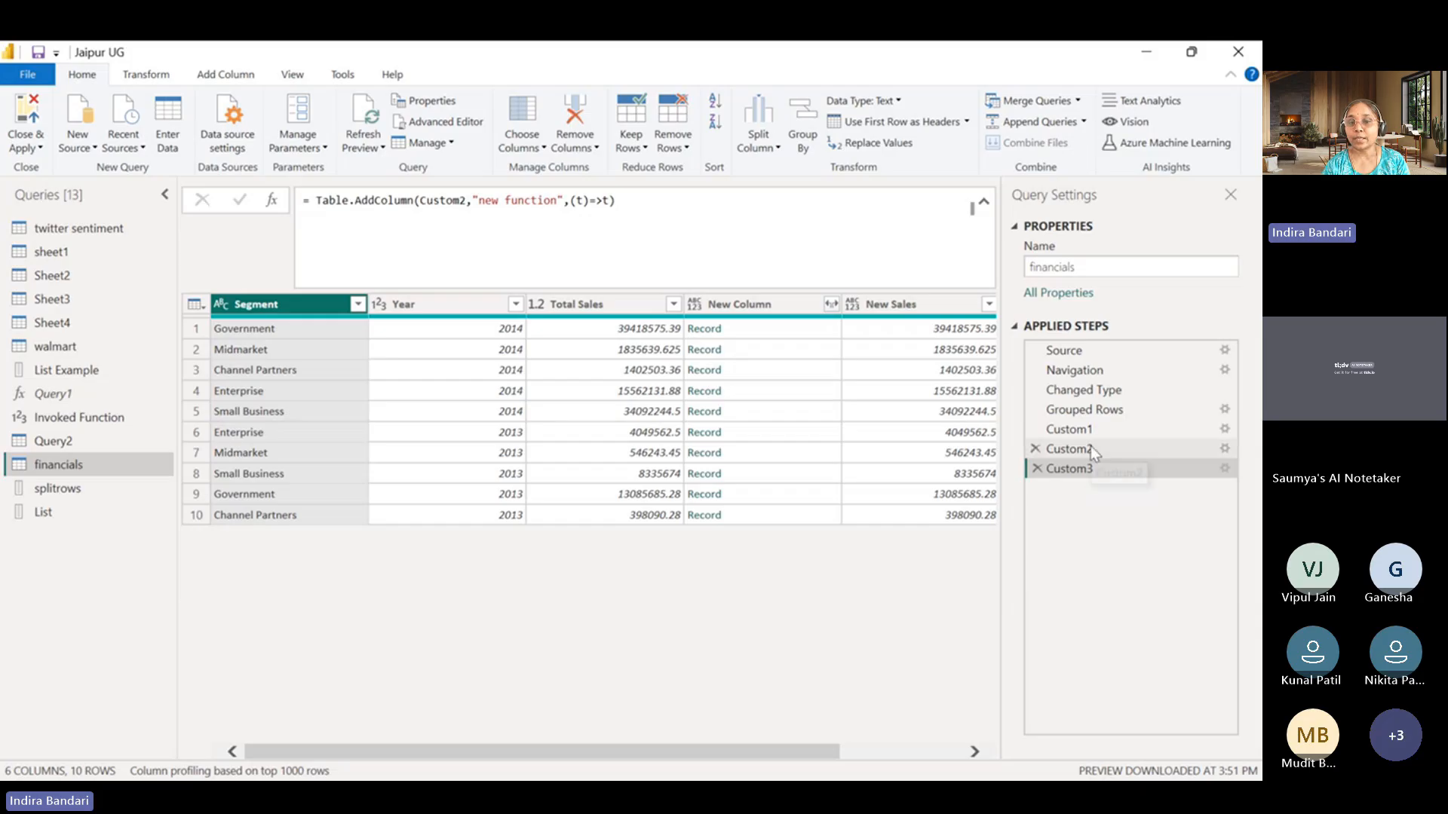
Preview the first row's New Column record, examine the new function column and highlight (t)=>t in its formula.
click(784, 332)
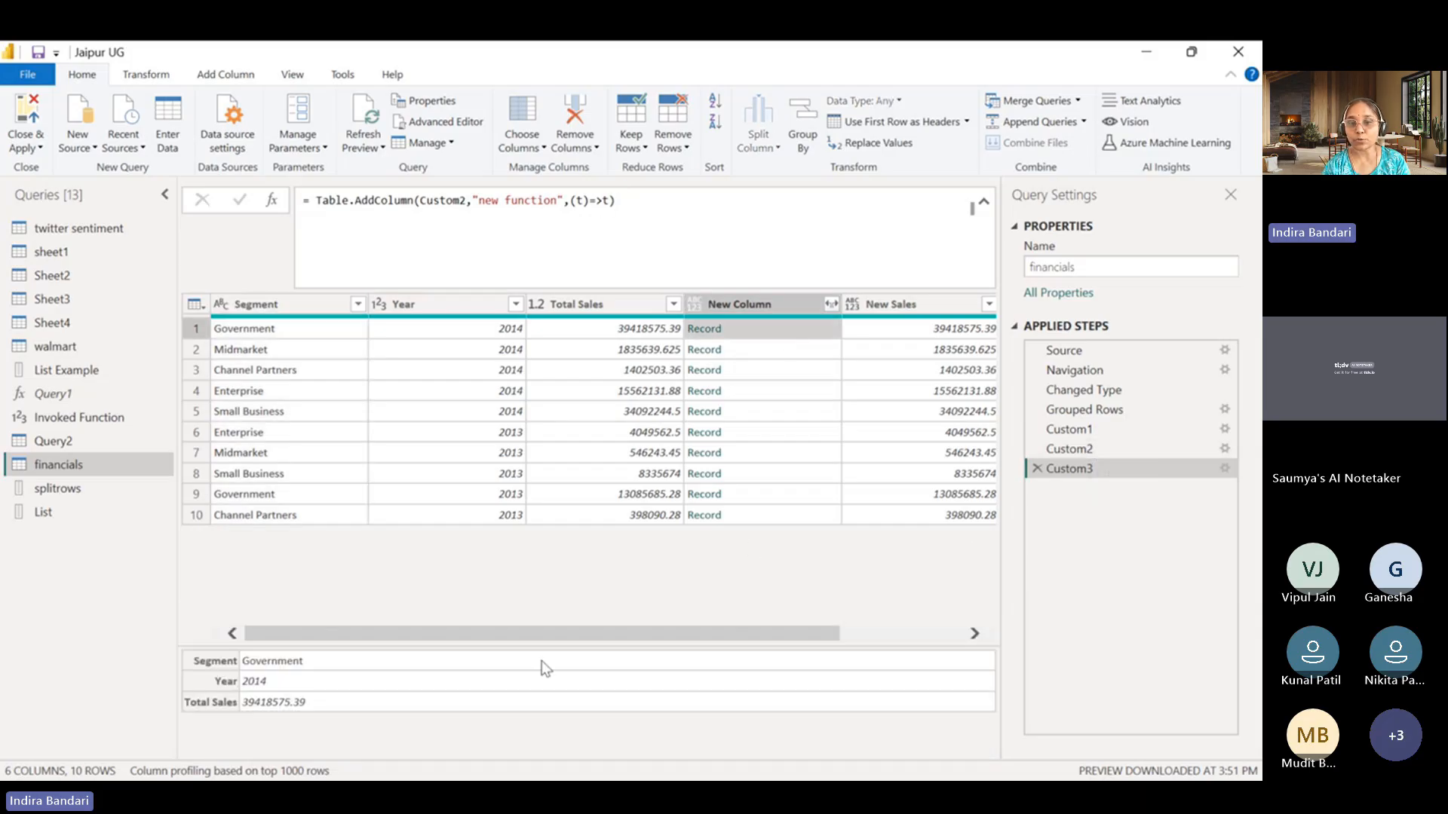
drag(540, 635, 821, 649)
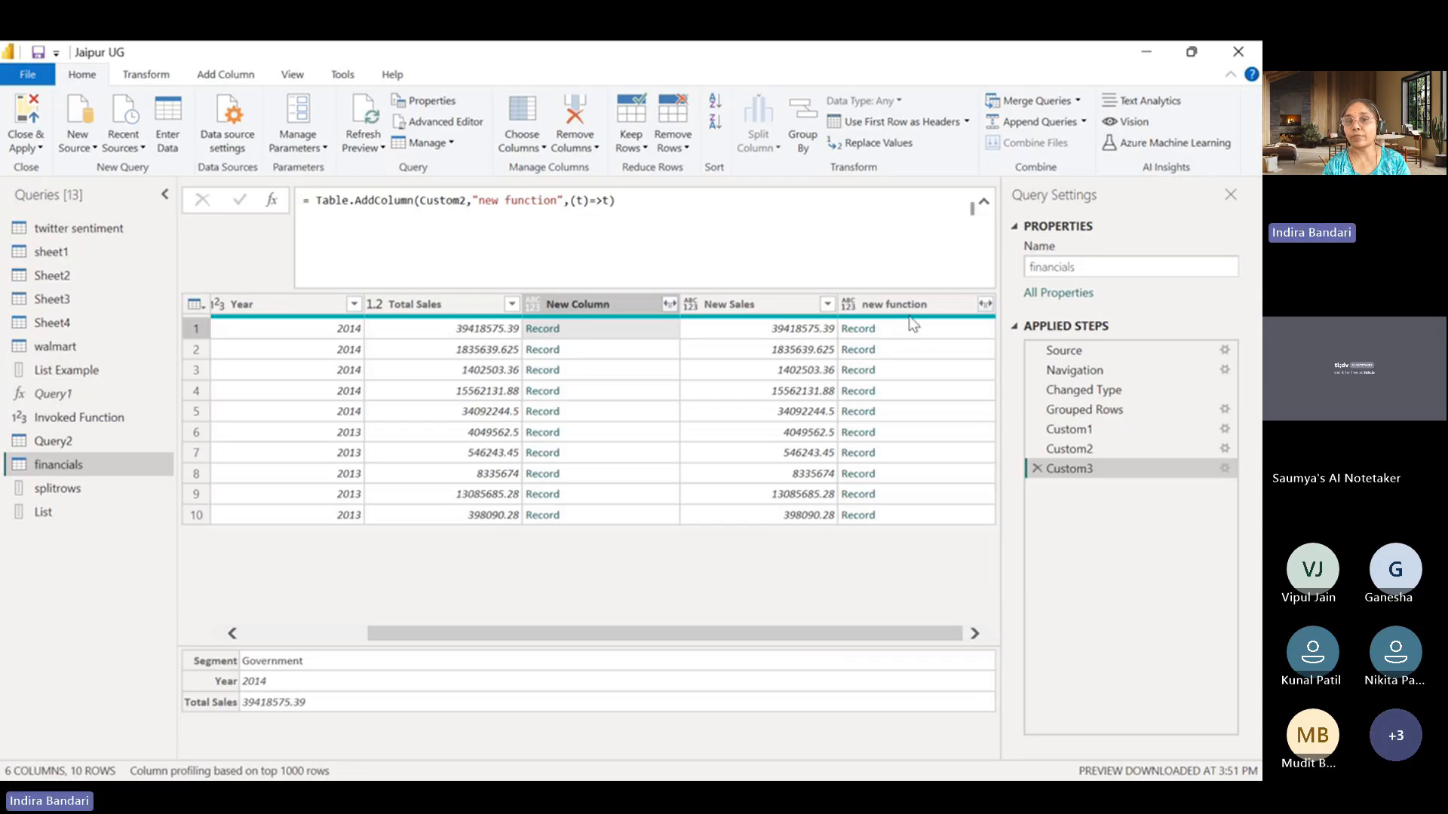
click(571, 202)
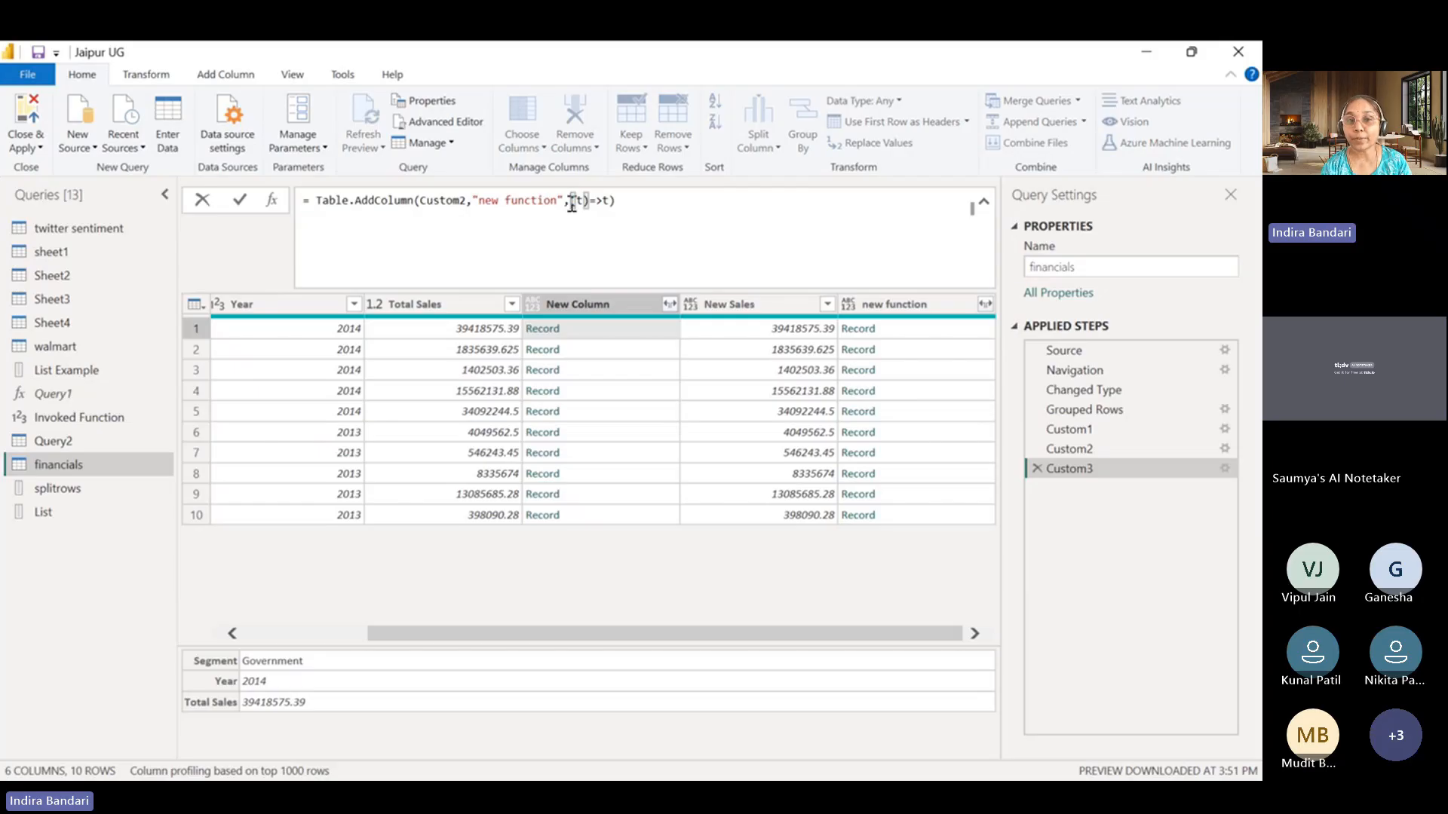
drag(570, 200, 609, 199)
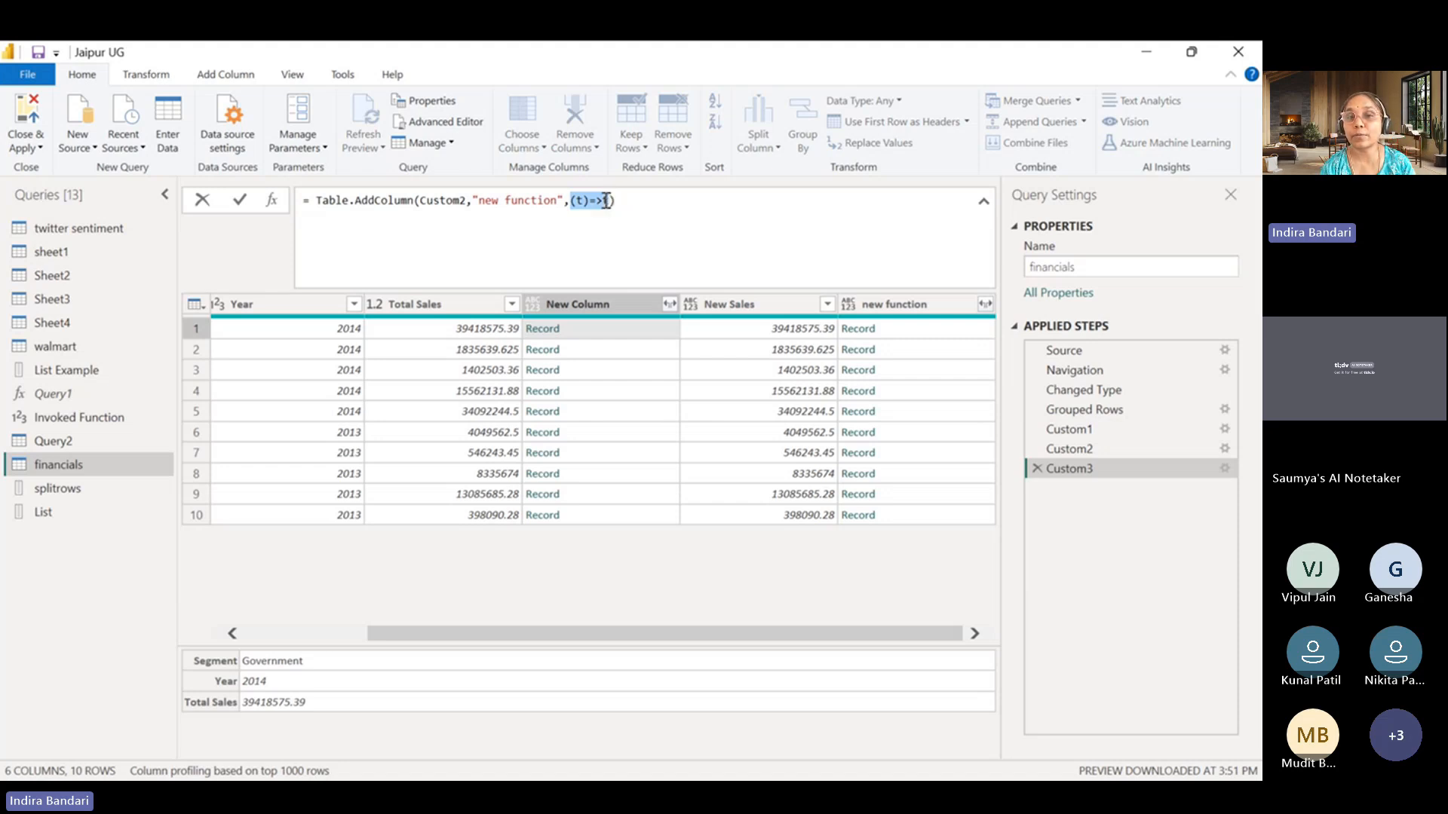
click(610, 200)
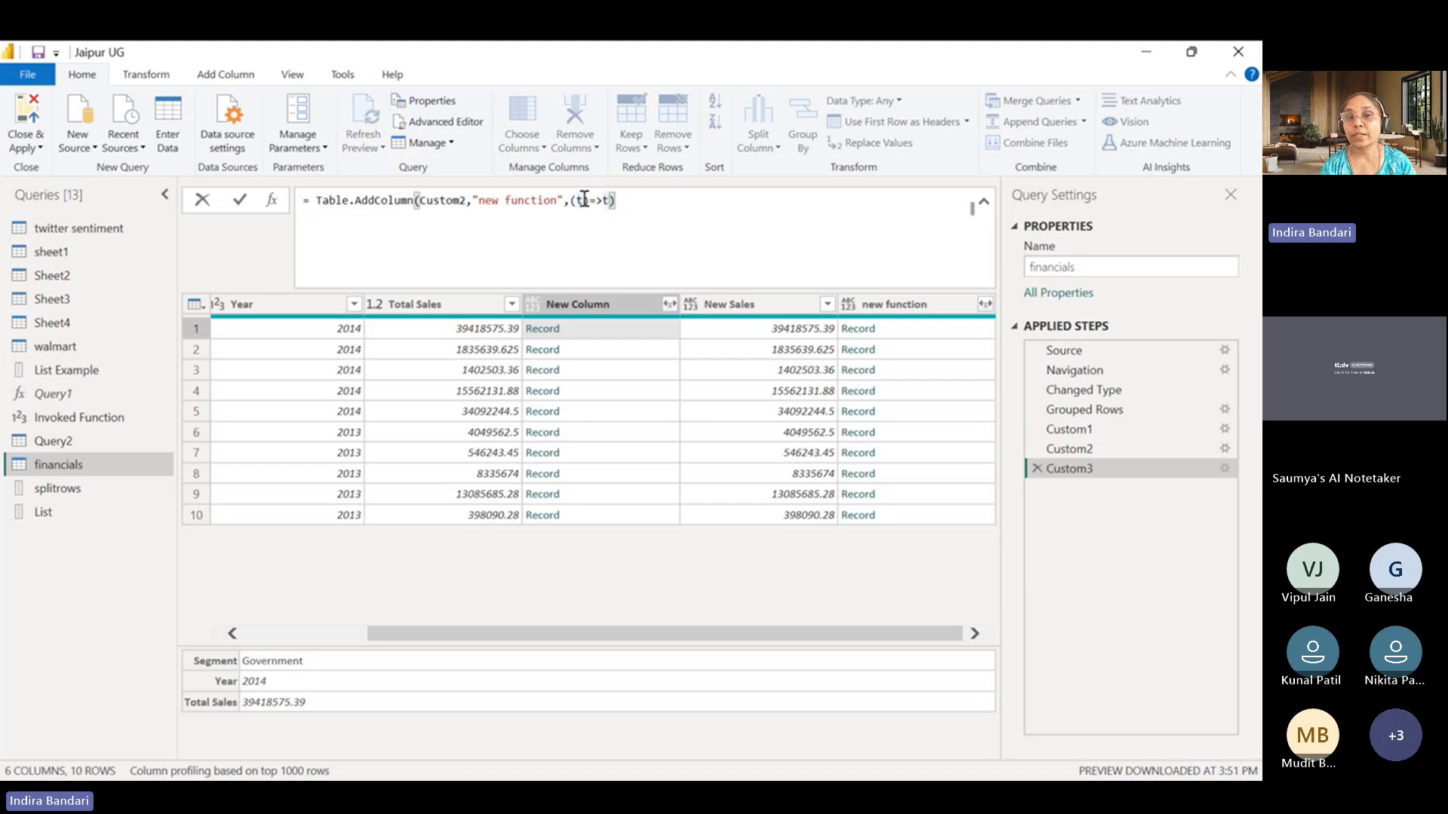
click(584, 199)
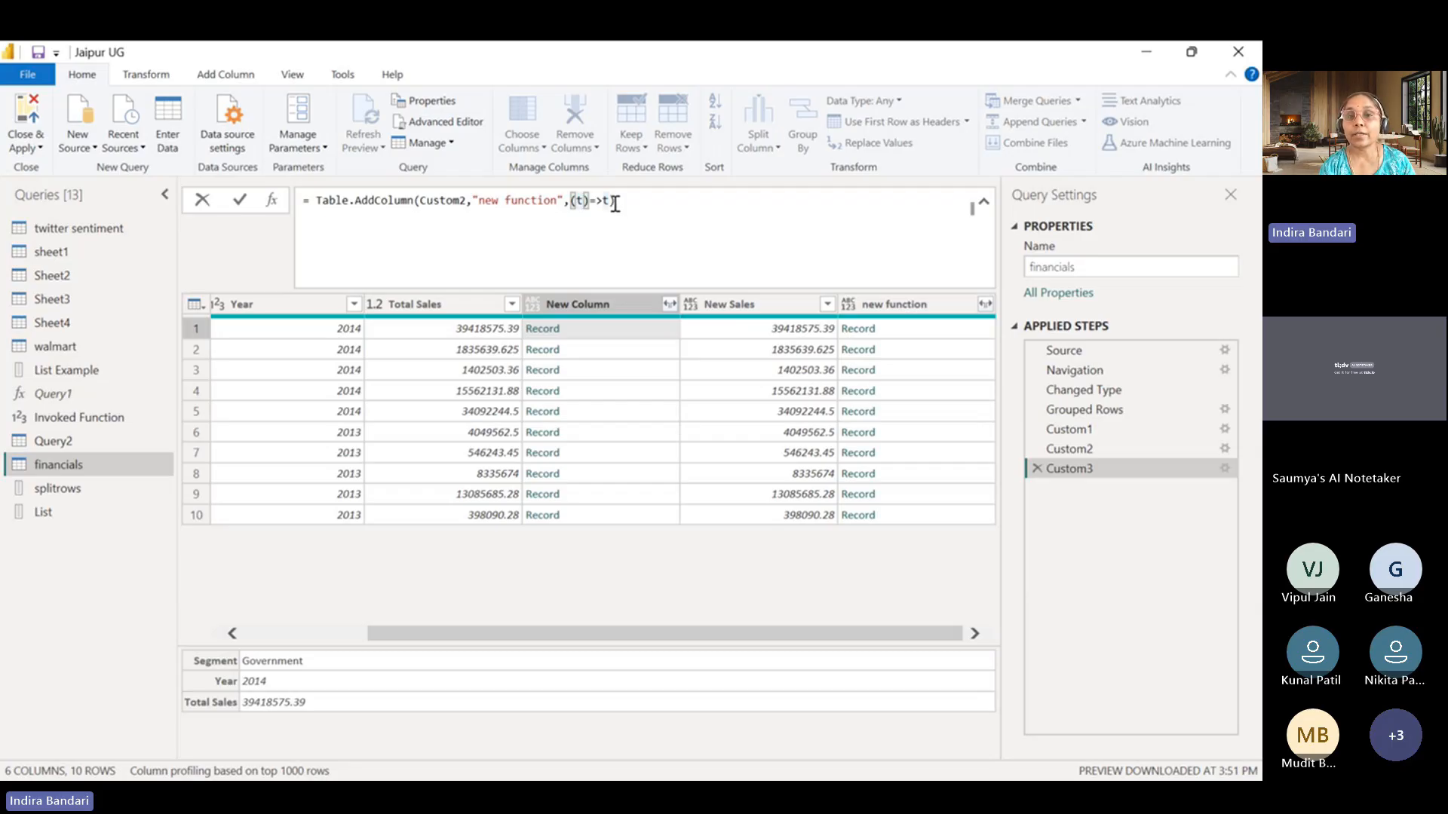
click(611, 201)
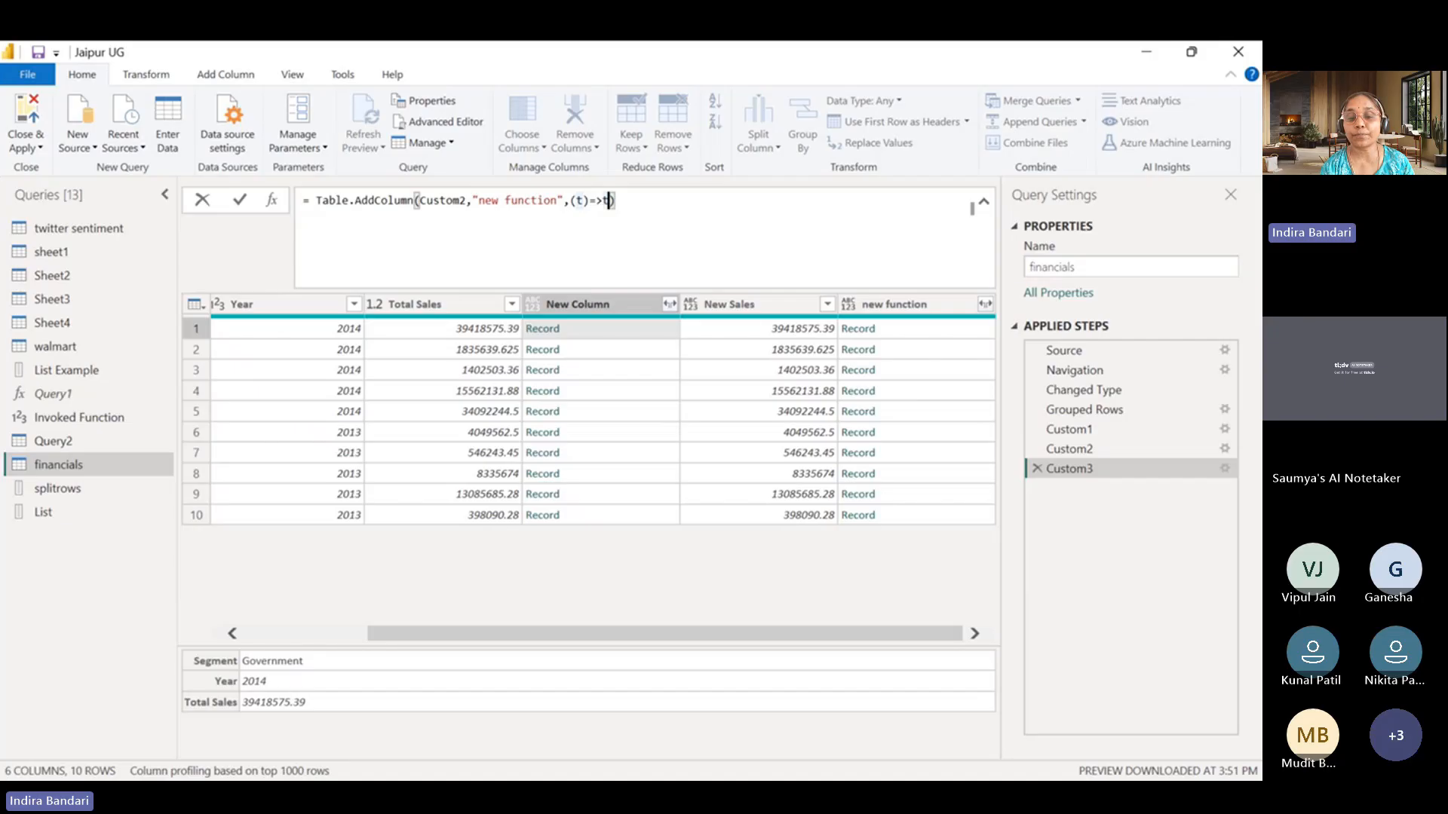
key(alt+Tab)
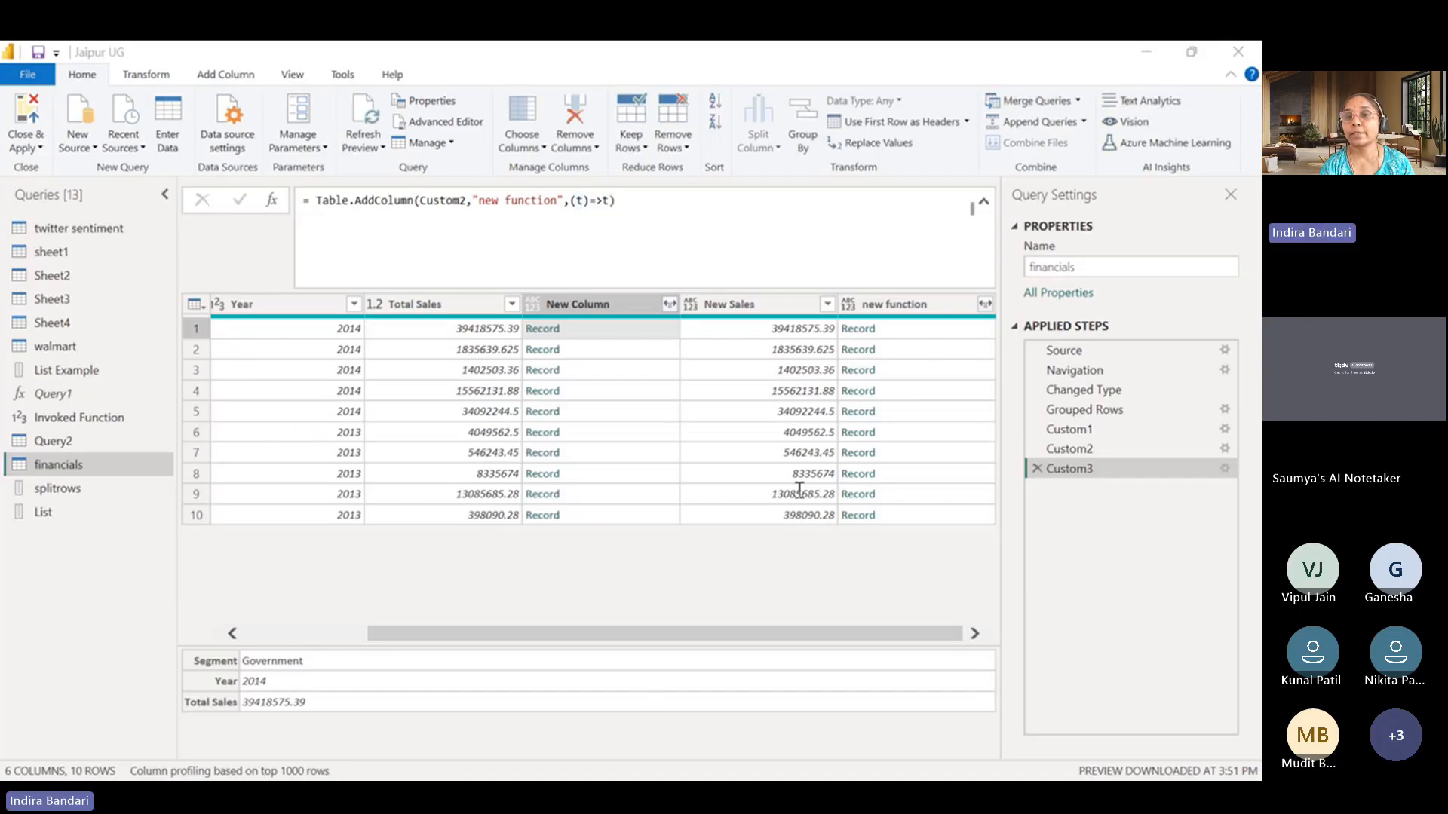
click(1141, 60)
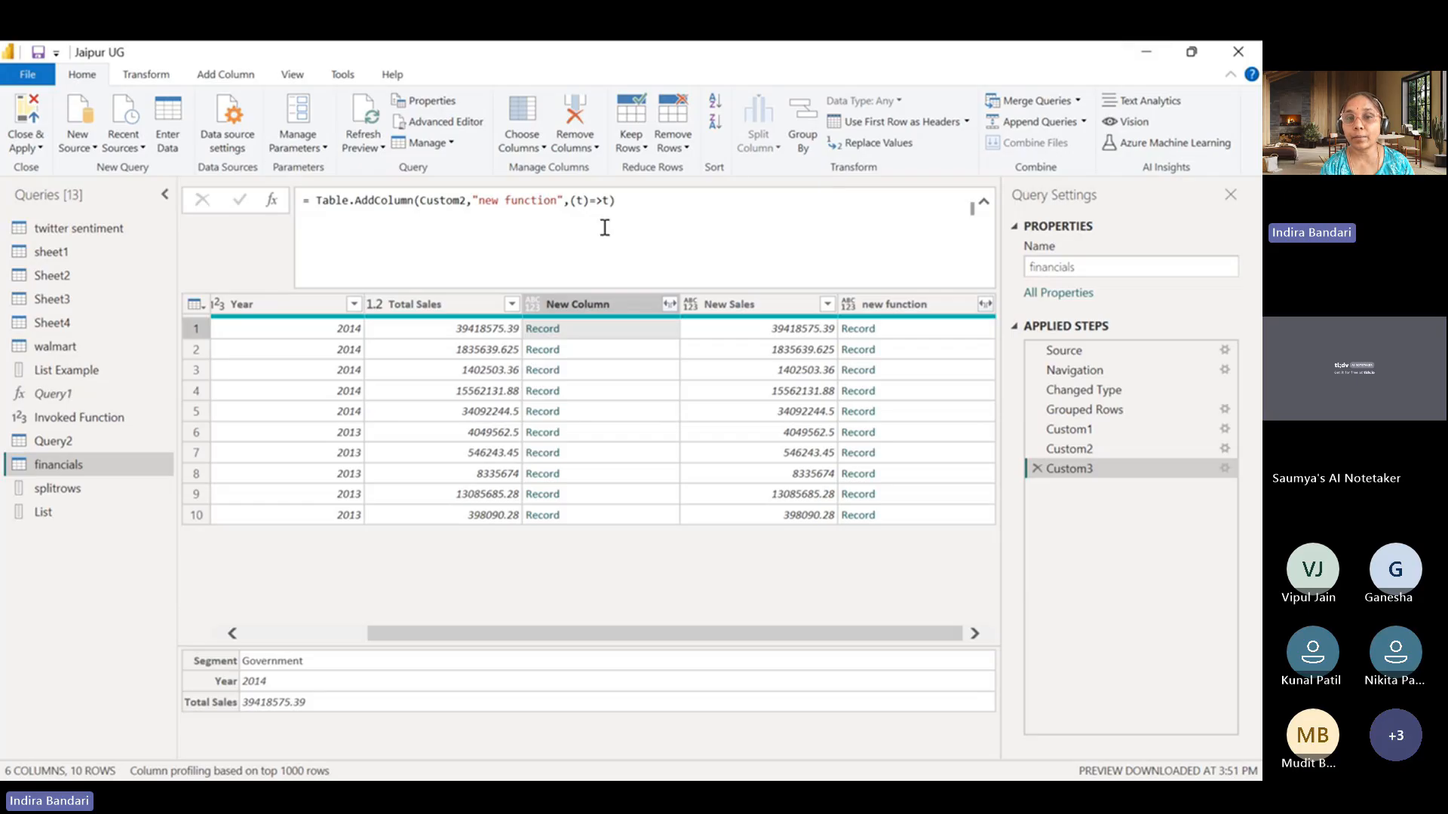
Change the new function column's generator to (t)=>t[Total Sales], apply the formula and highlight that function.
click(613, 201)
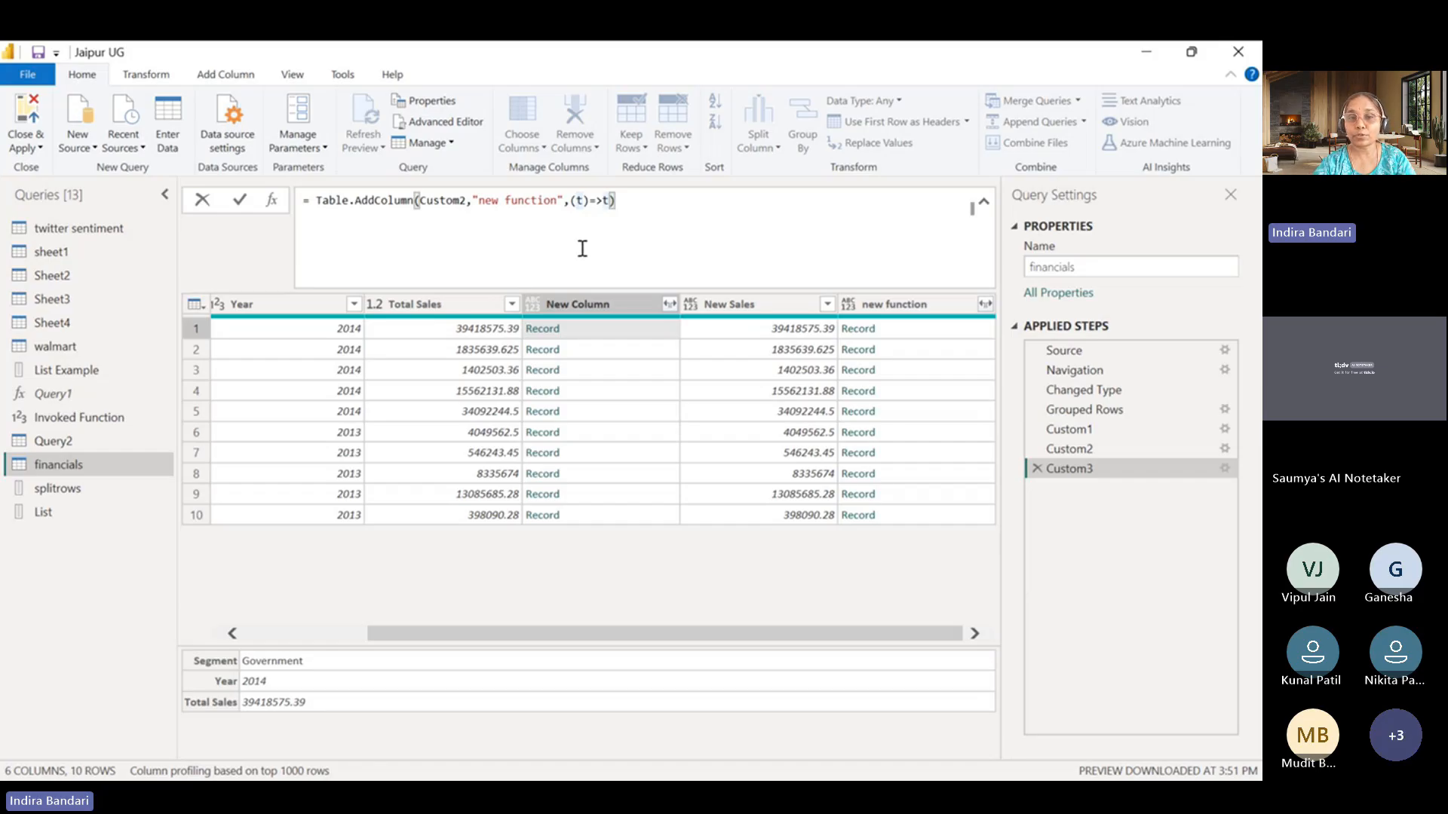
text([Tota)
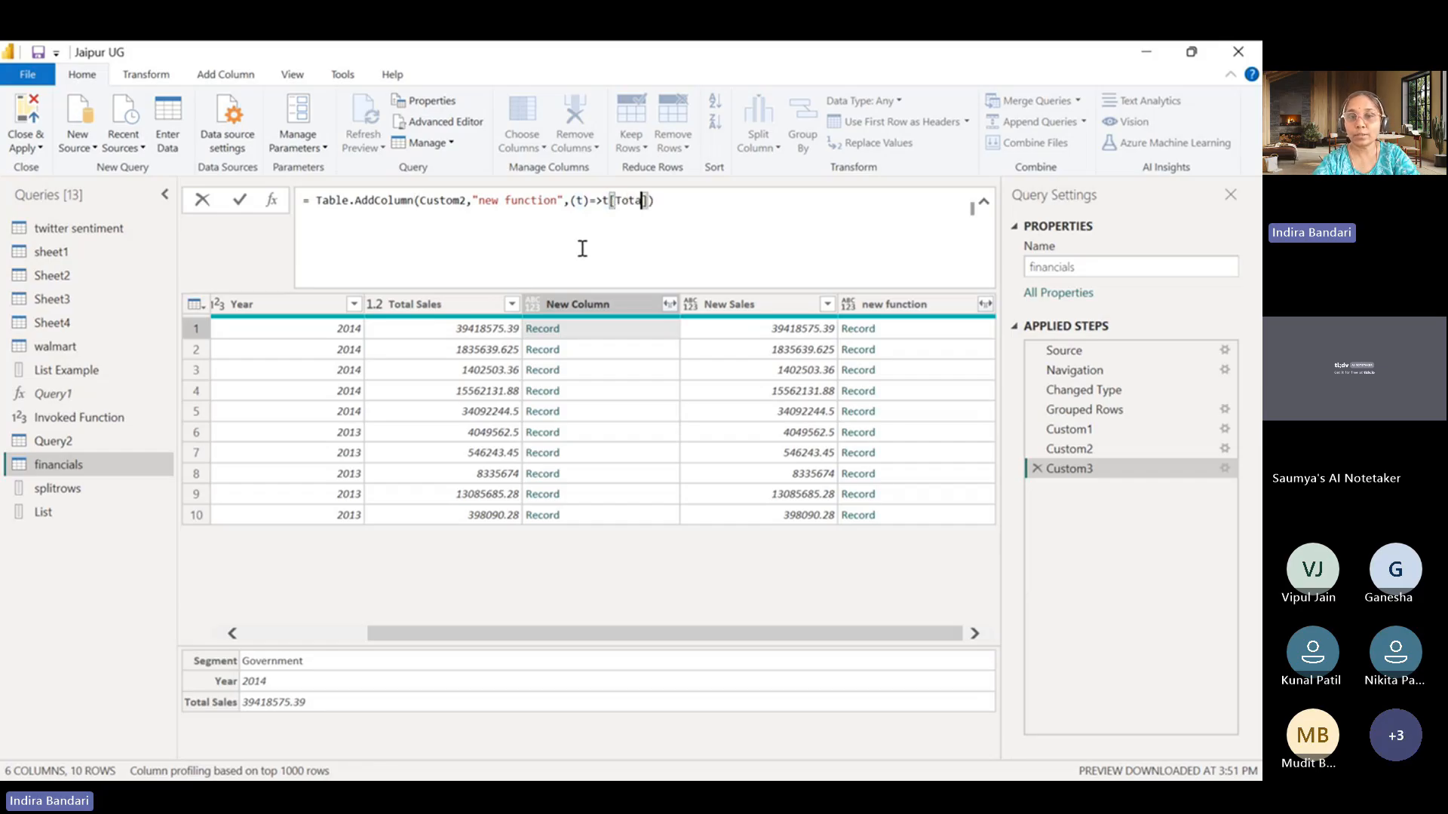
text(l )
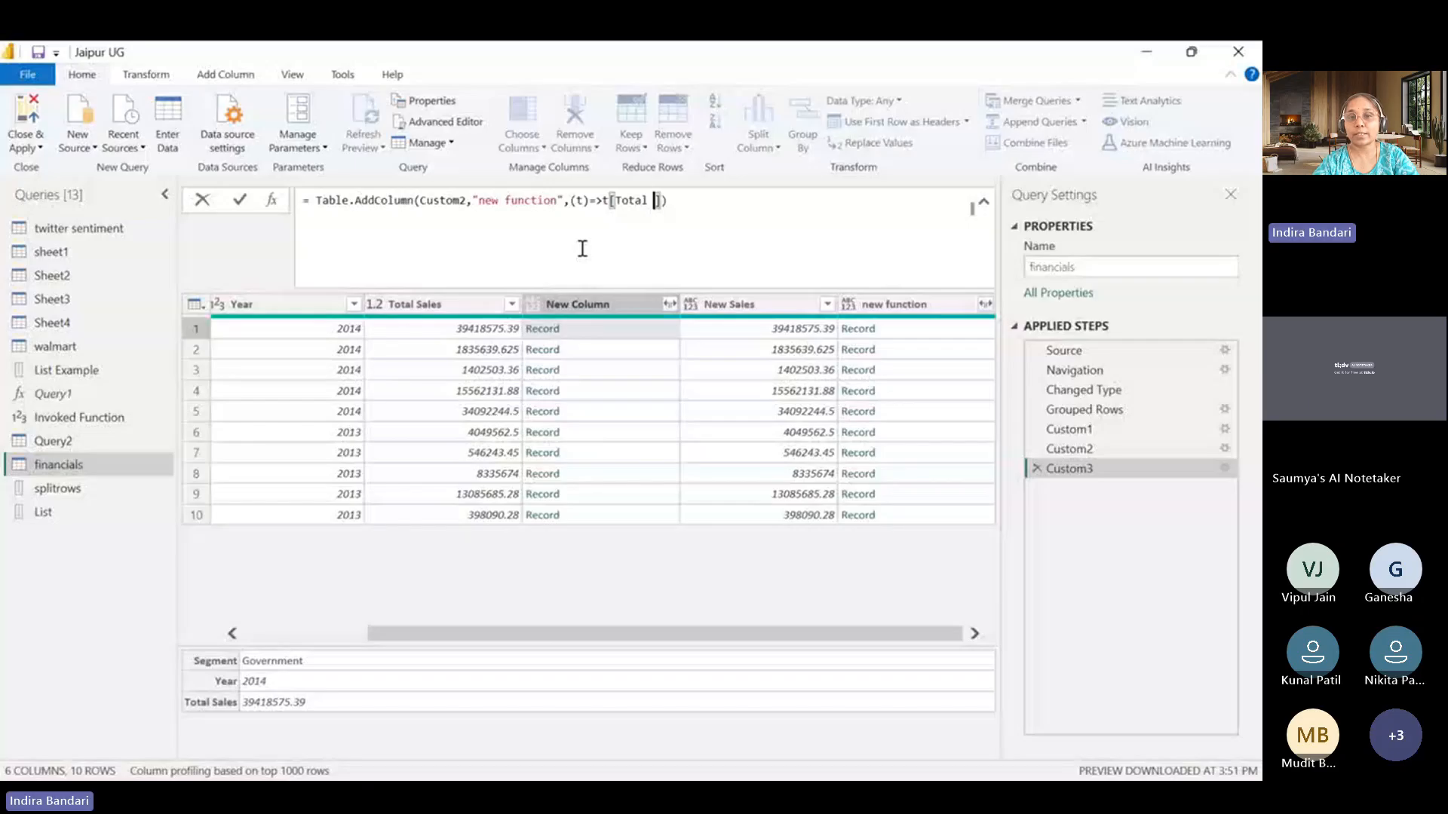
text(Sales)
key(Return)
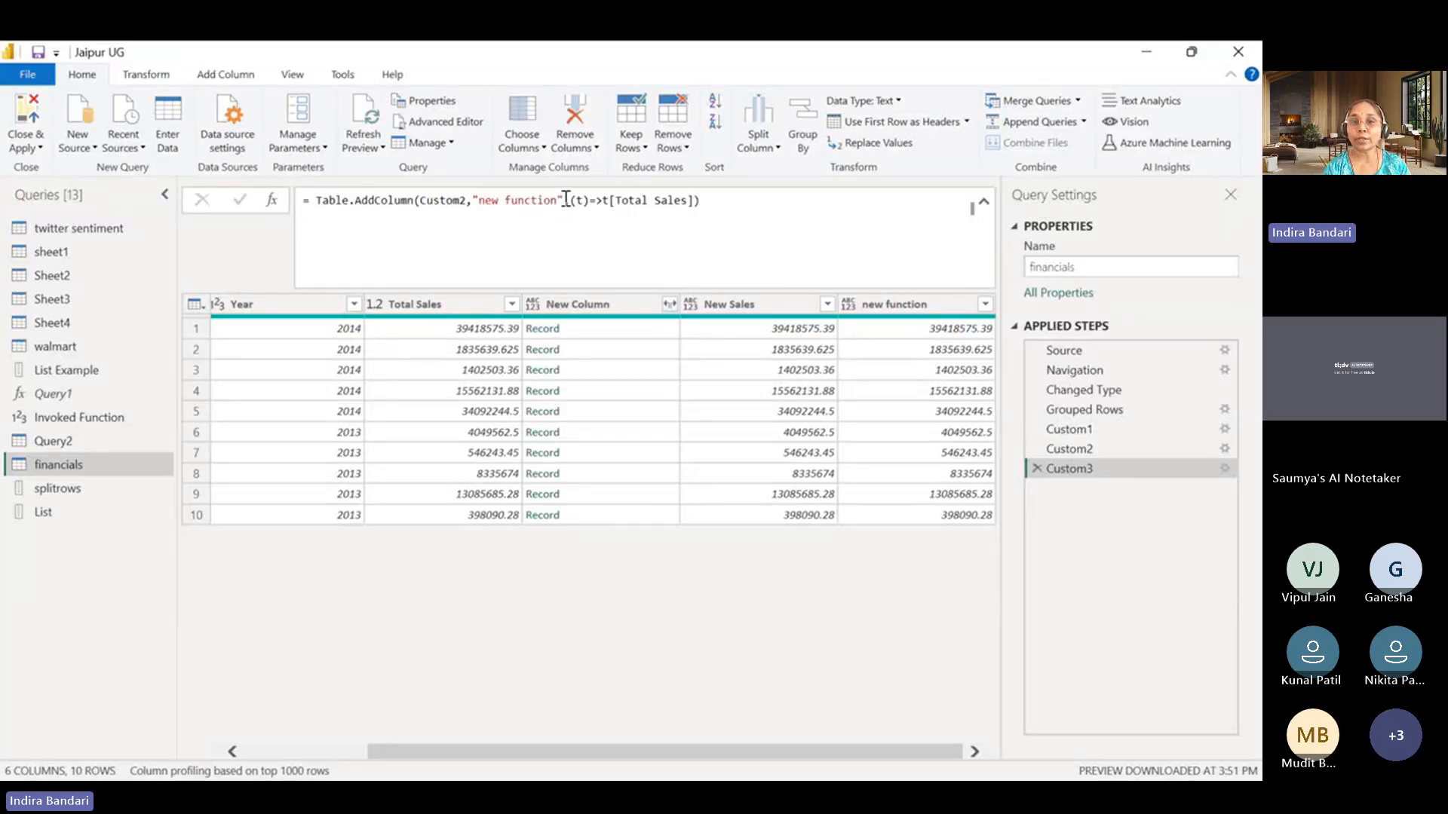
drag(570, 200, 694, 201)
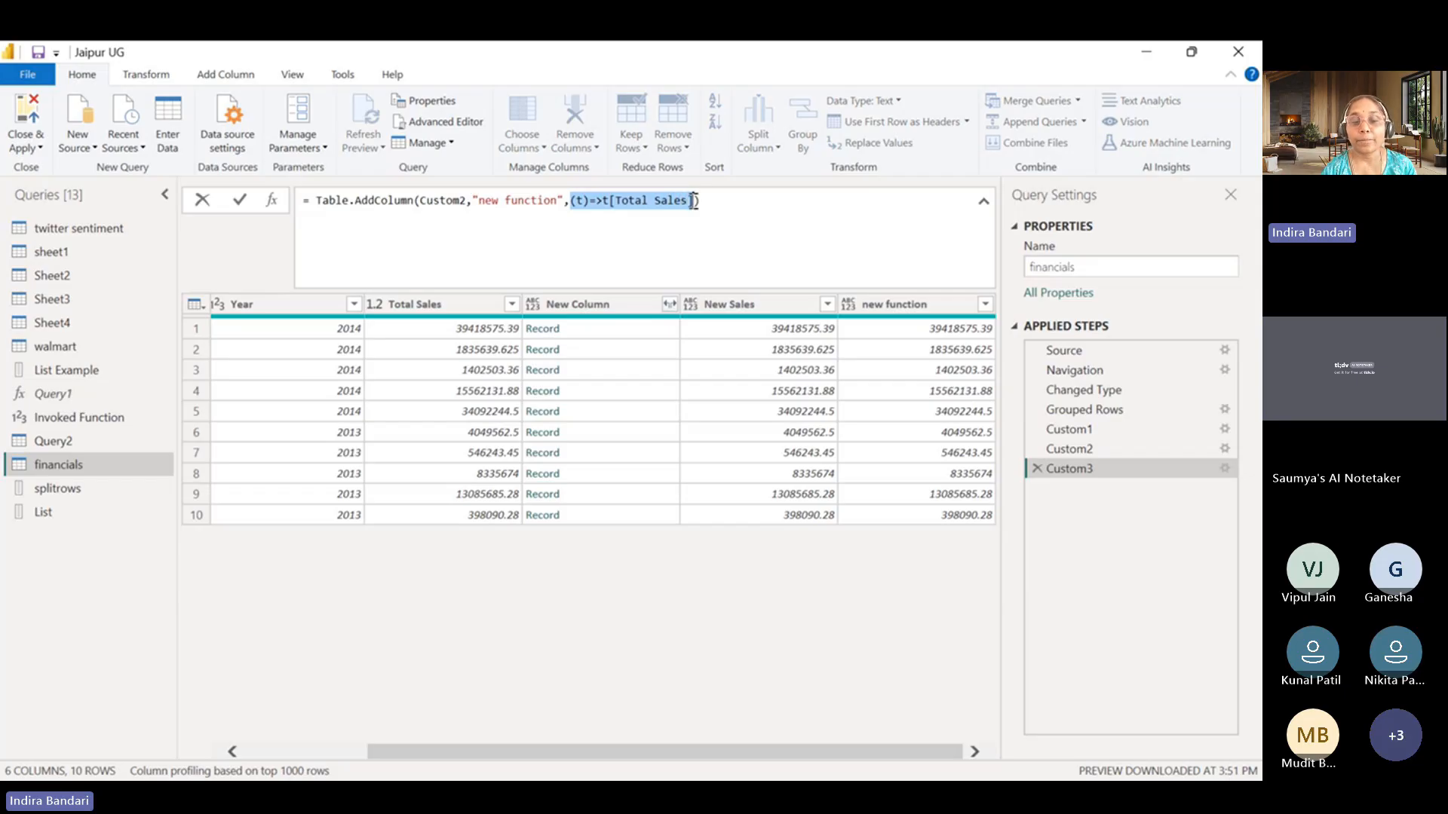
In the List query, add a custom step after Custom1 and start its formula as List.Transform on Custom1.
click(57, 513)
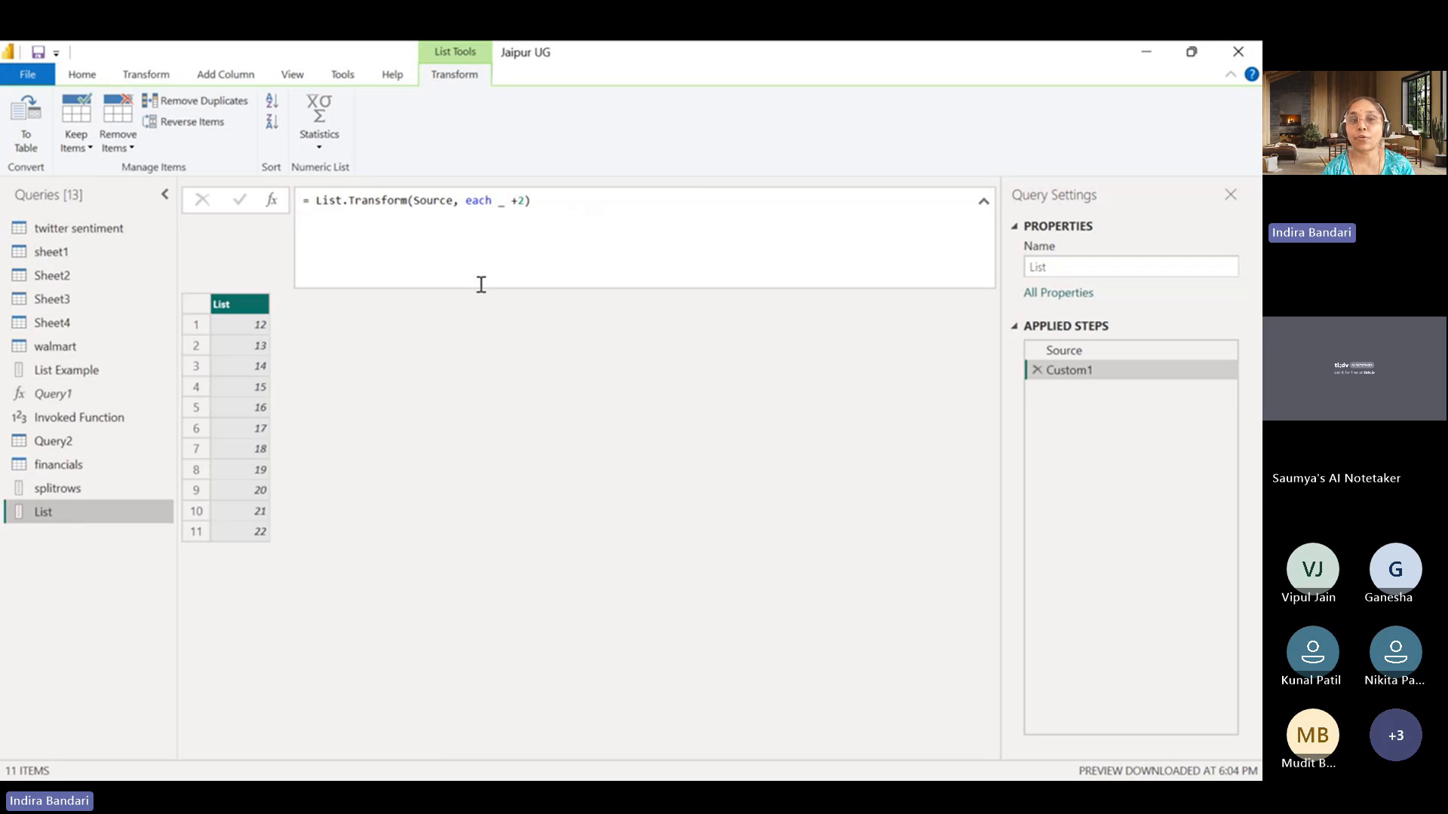
click(273, 201)
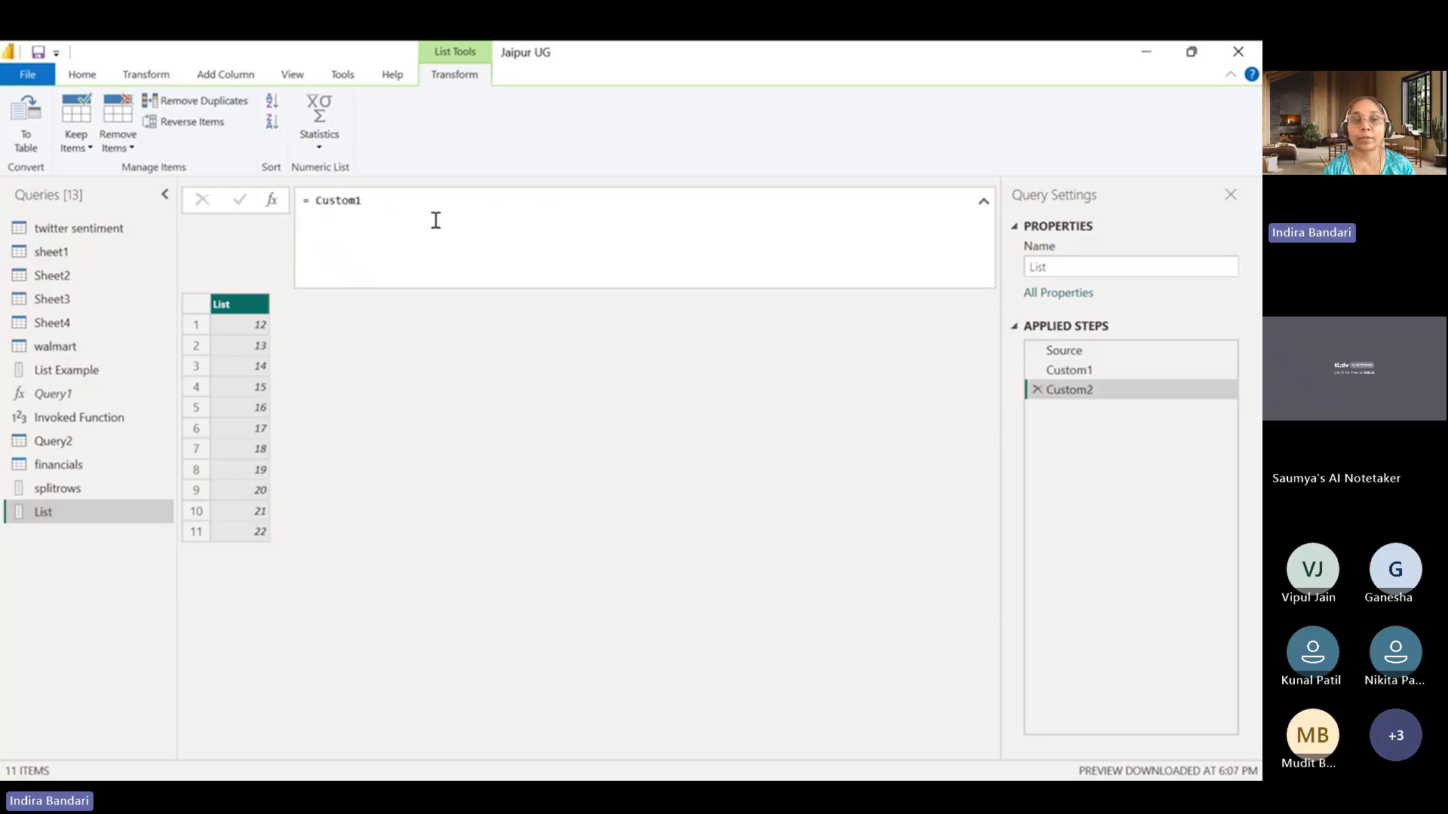
click(315, 202)
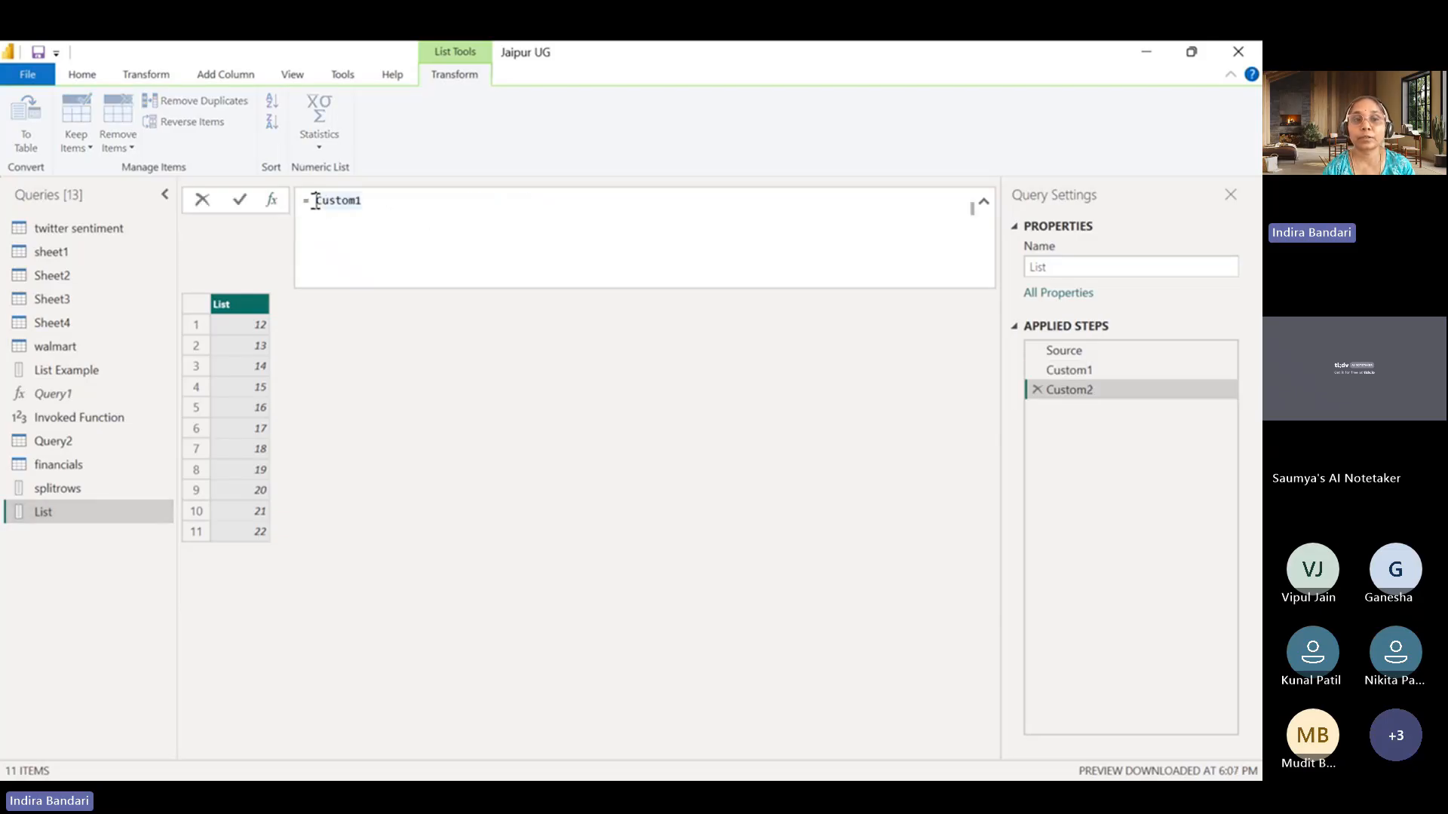
text(List.Tr)
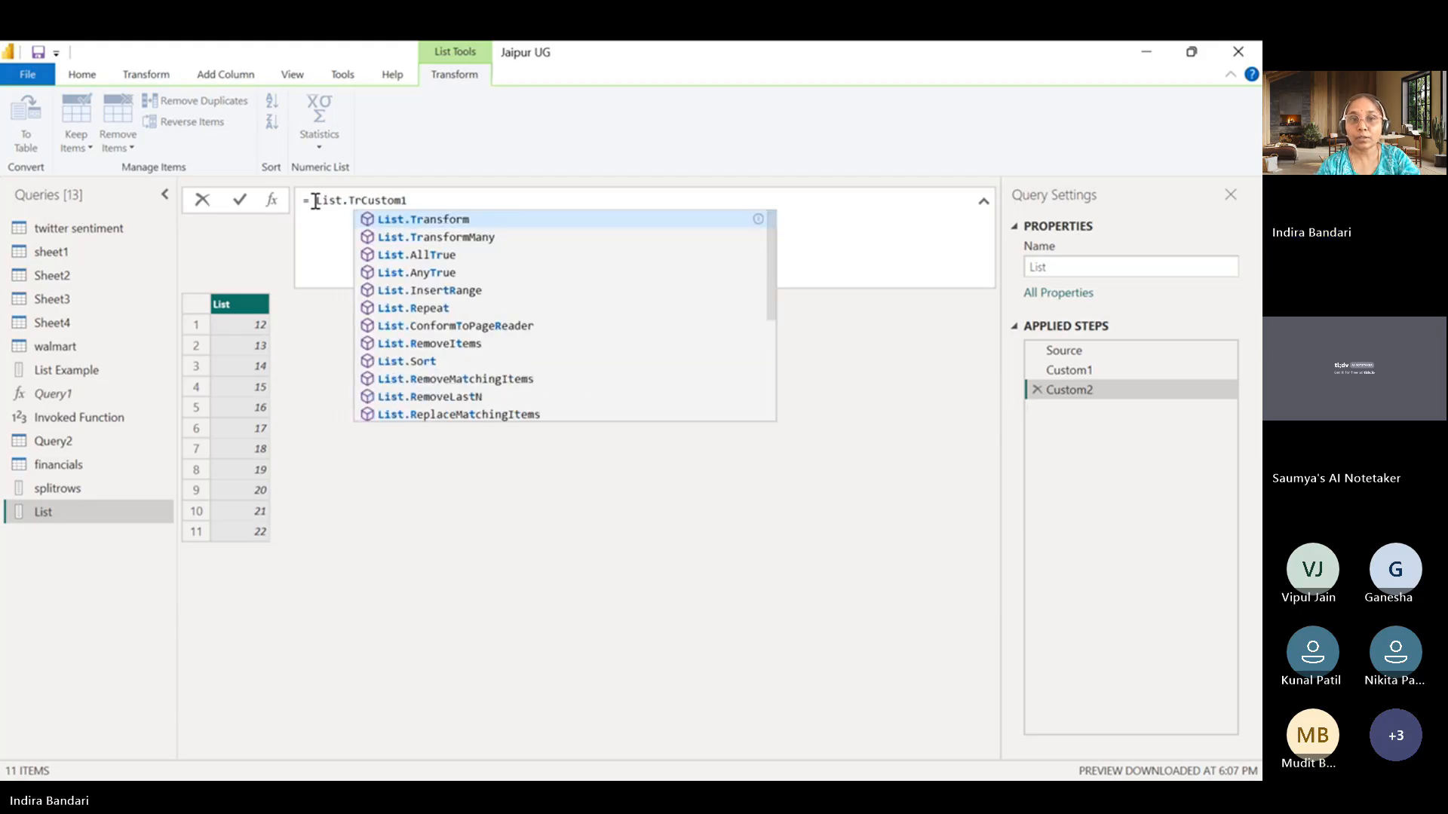
click(443, 218)
text((Cu)
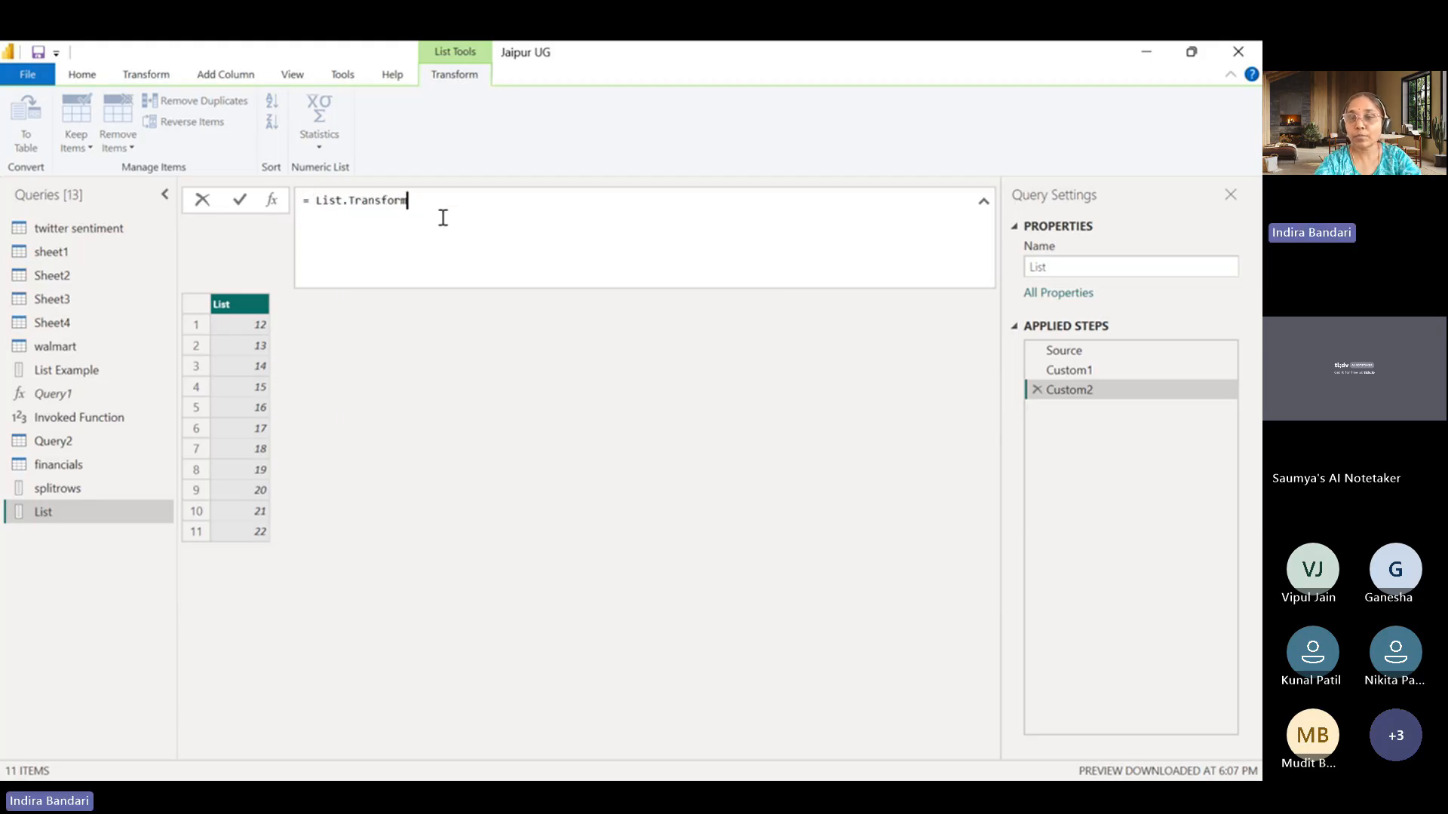
text(s)
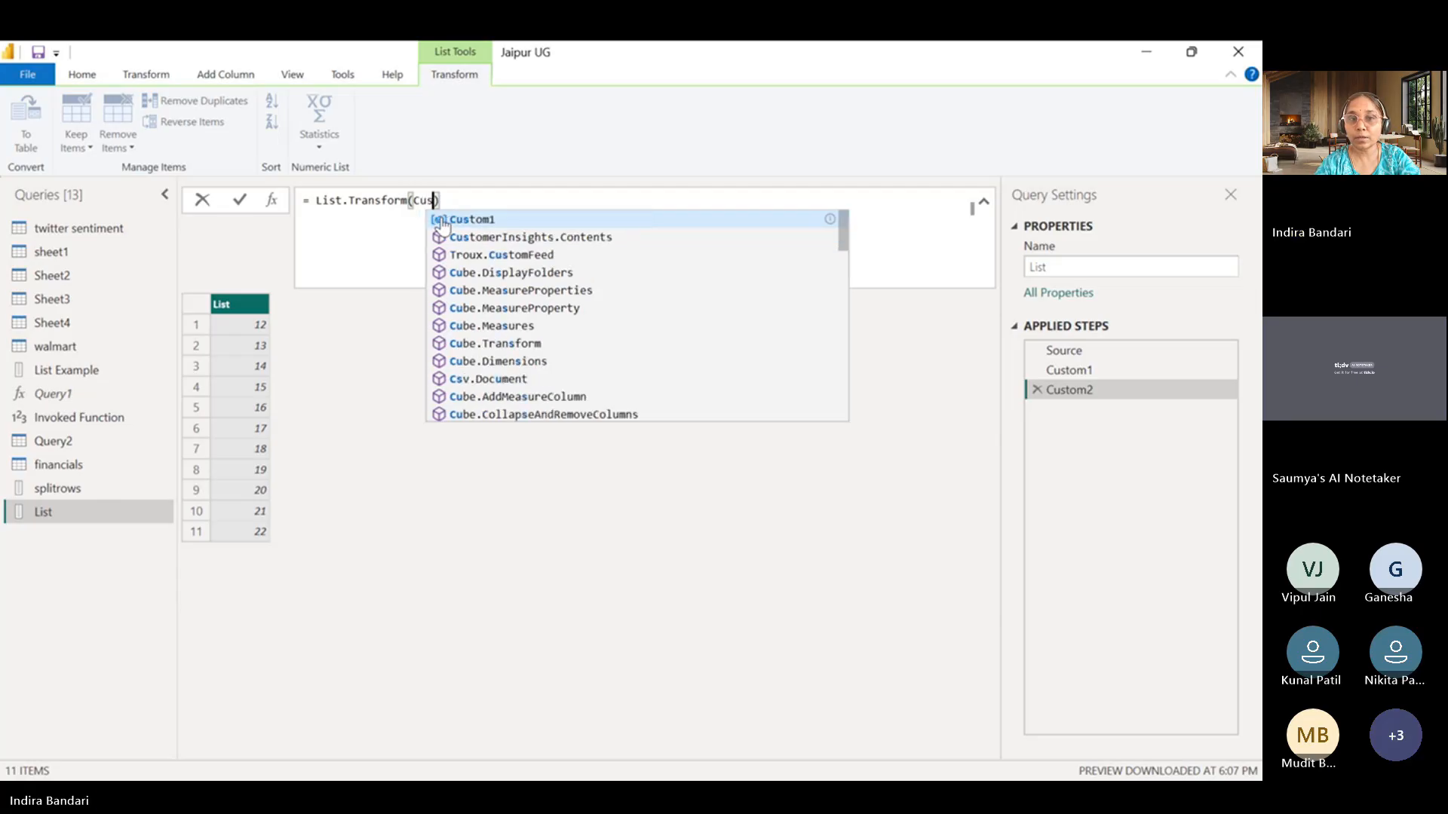
click(461, 220)
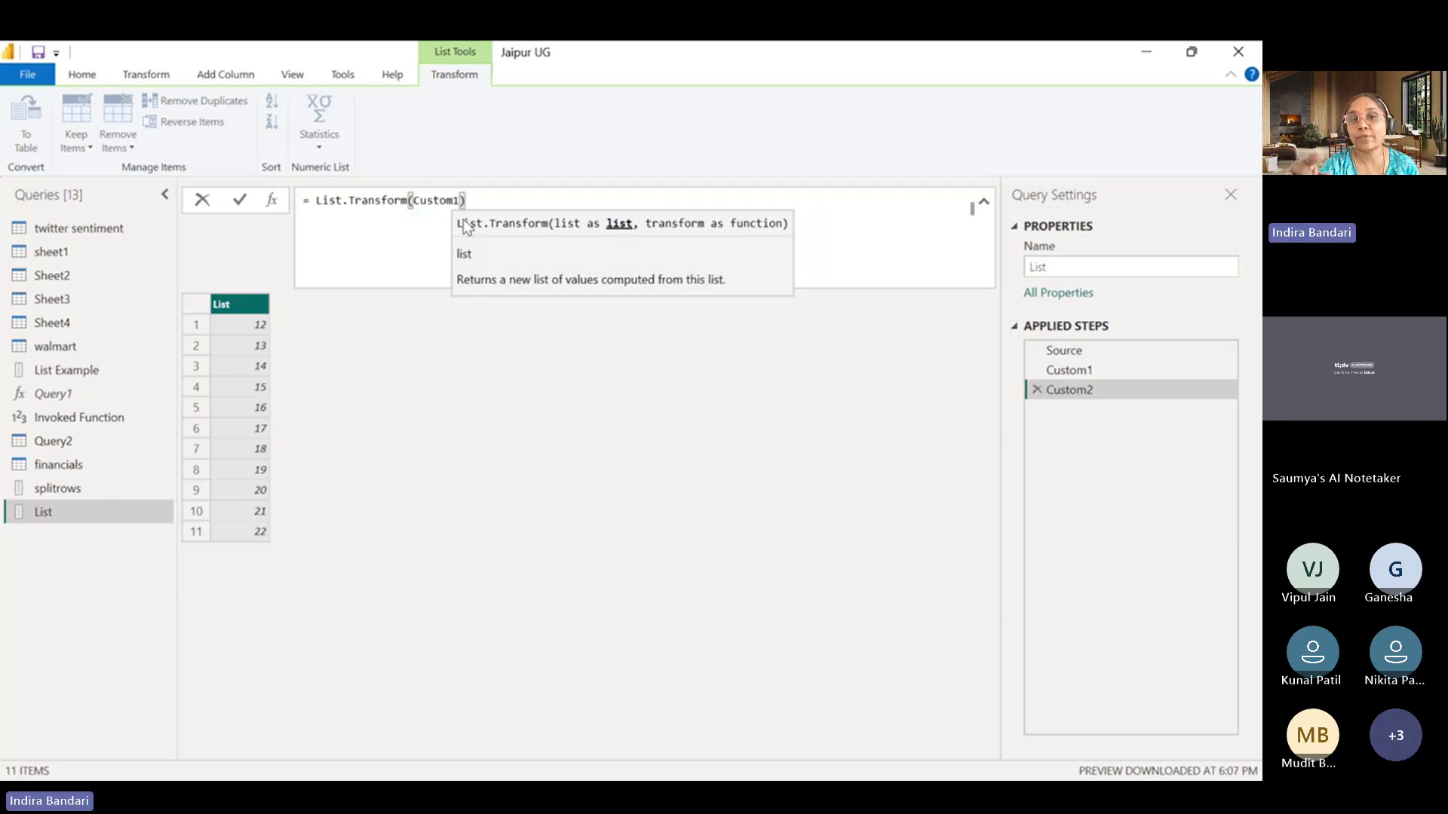
Enter (x)=>x as the transform function of the List.Transform formula and apply it.
text(,)
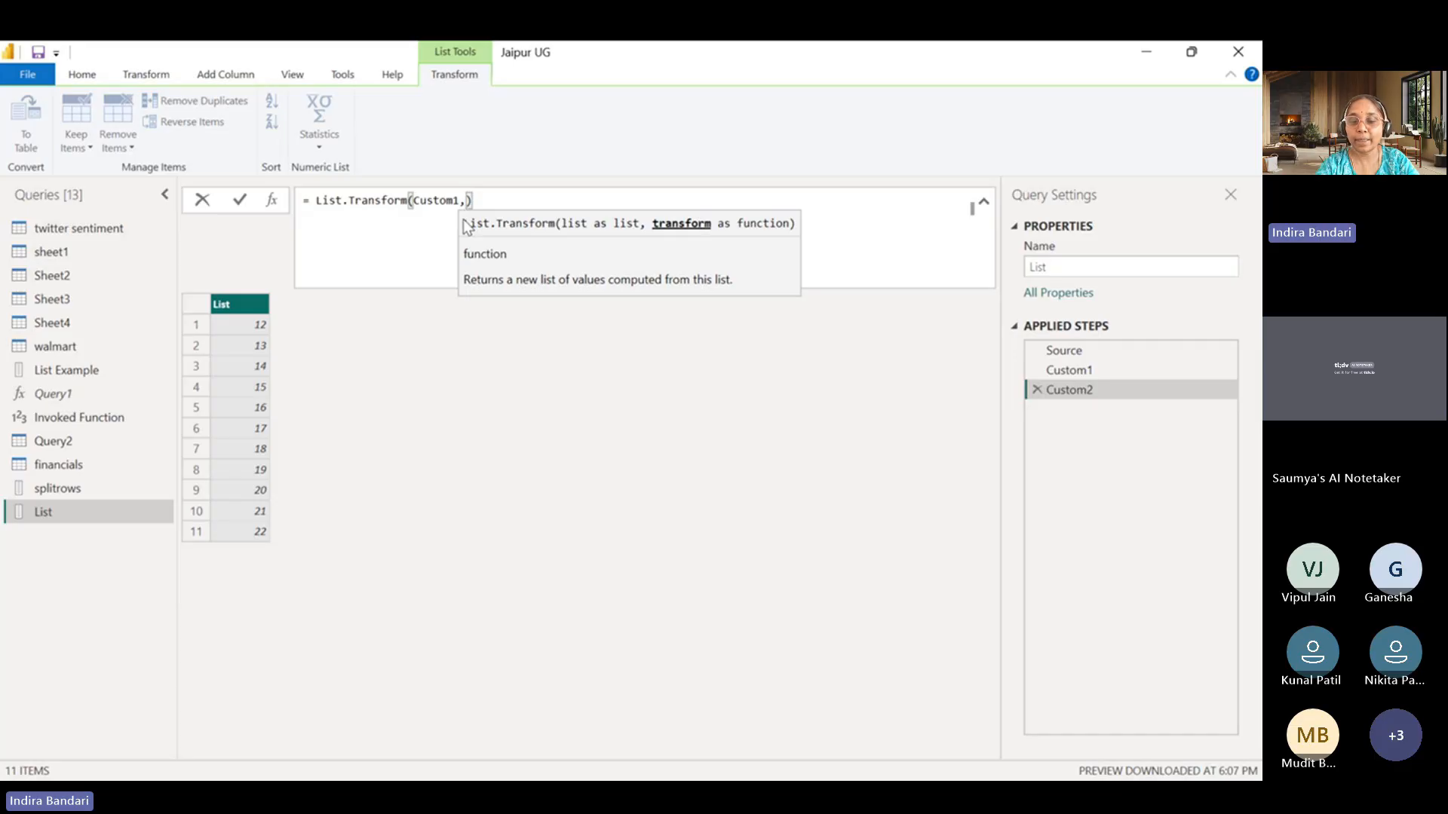
text((x)
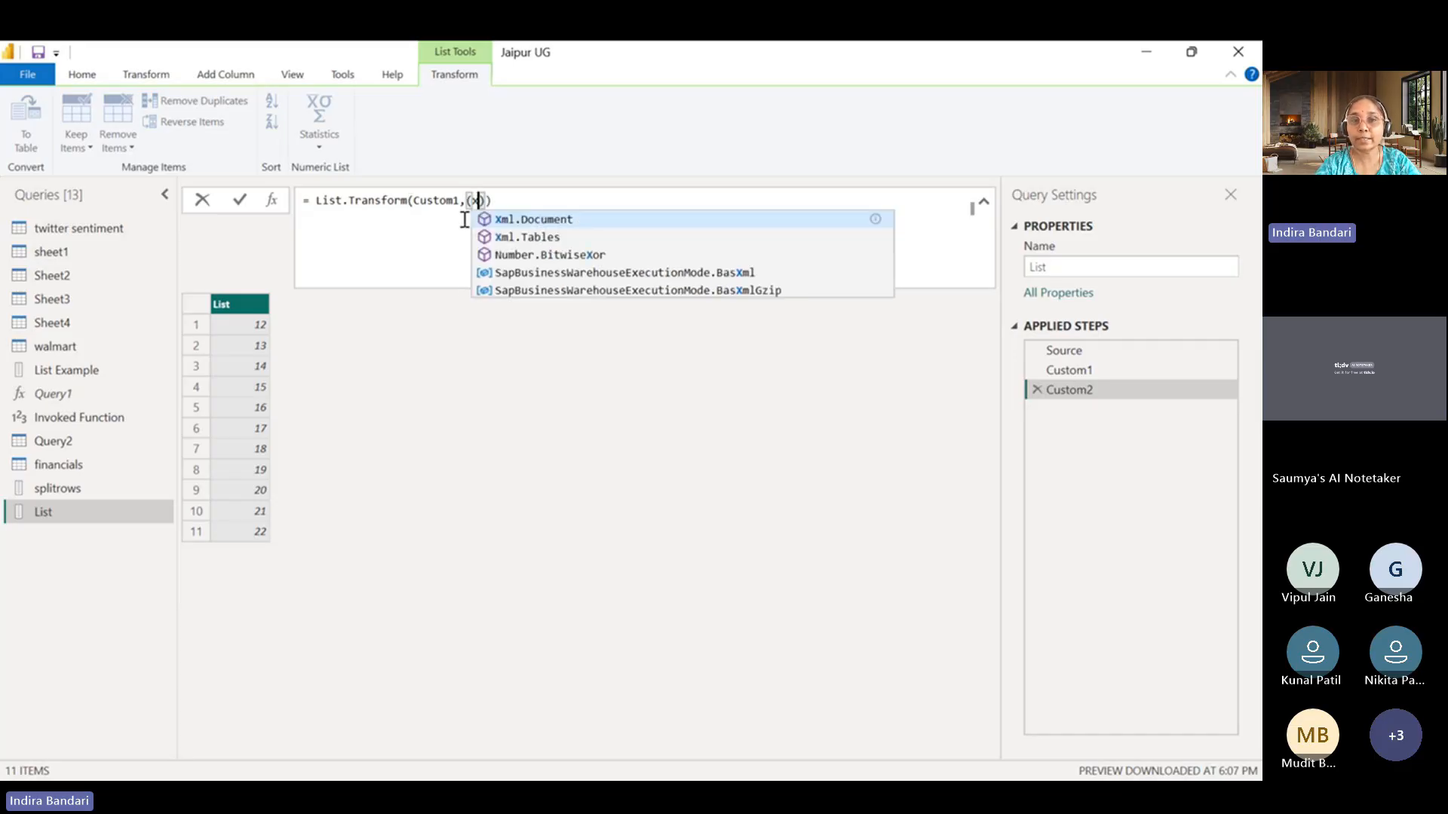
text()=)
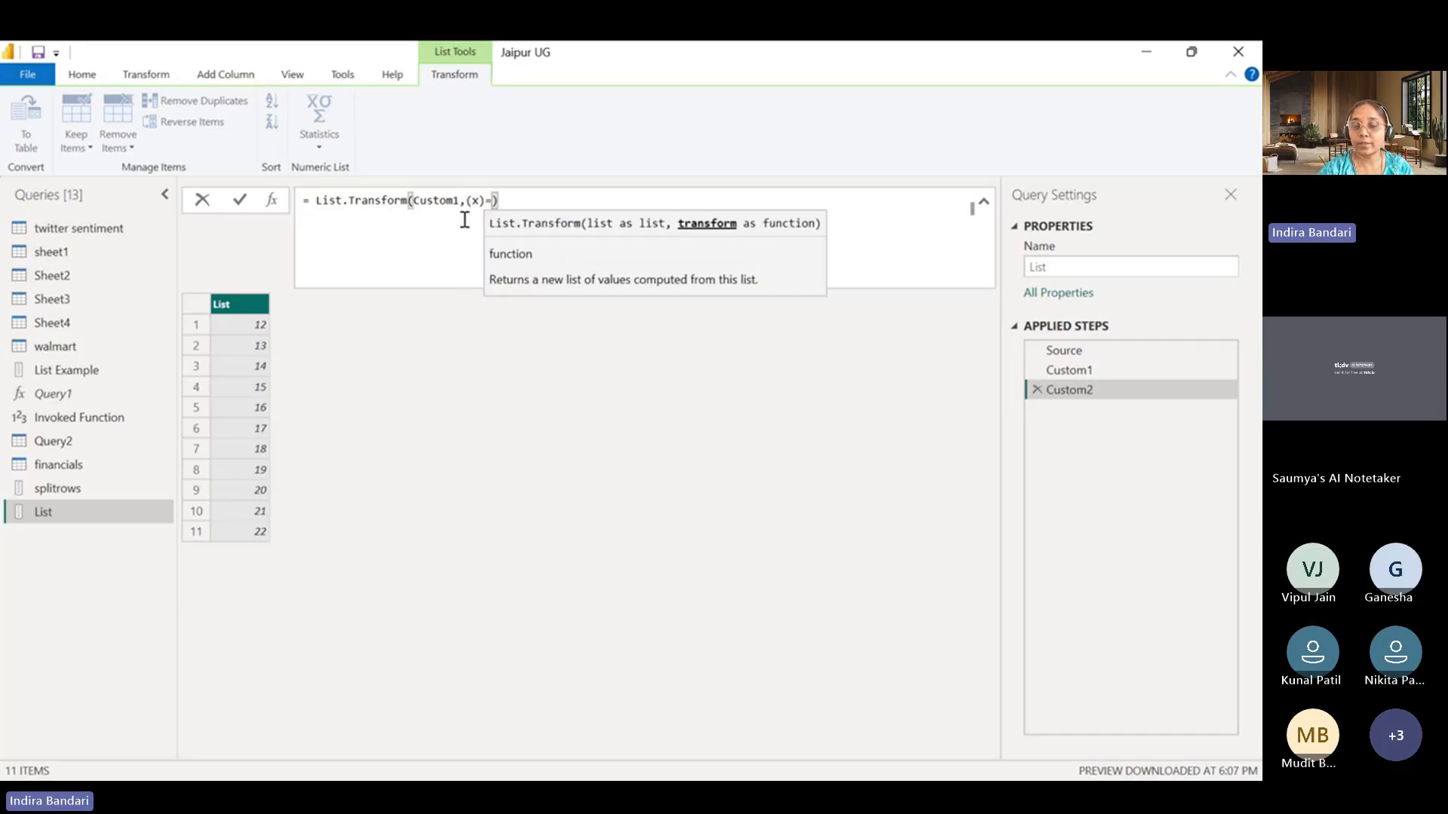
text(>)
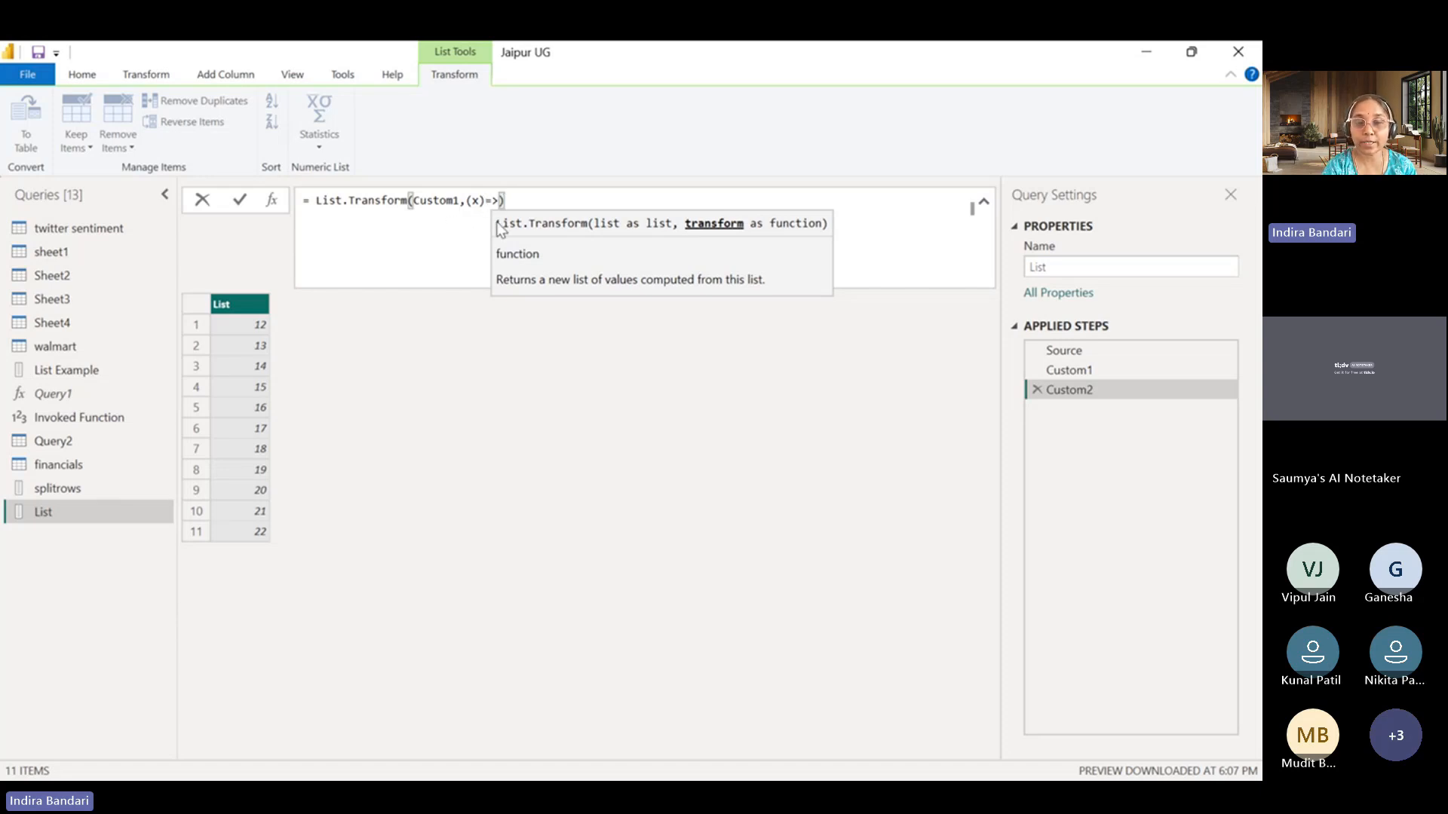
text(x)
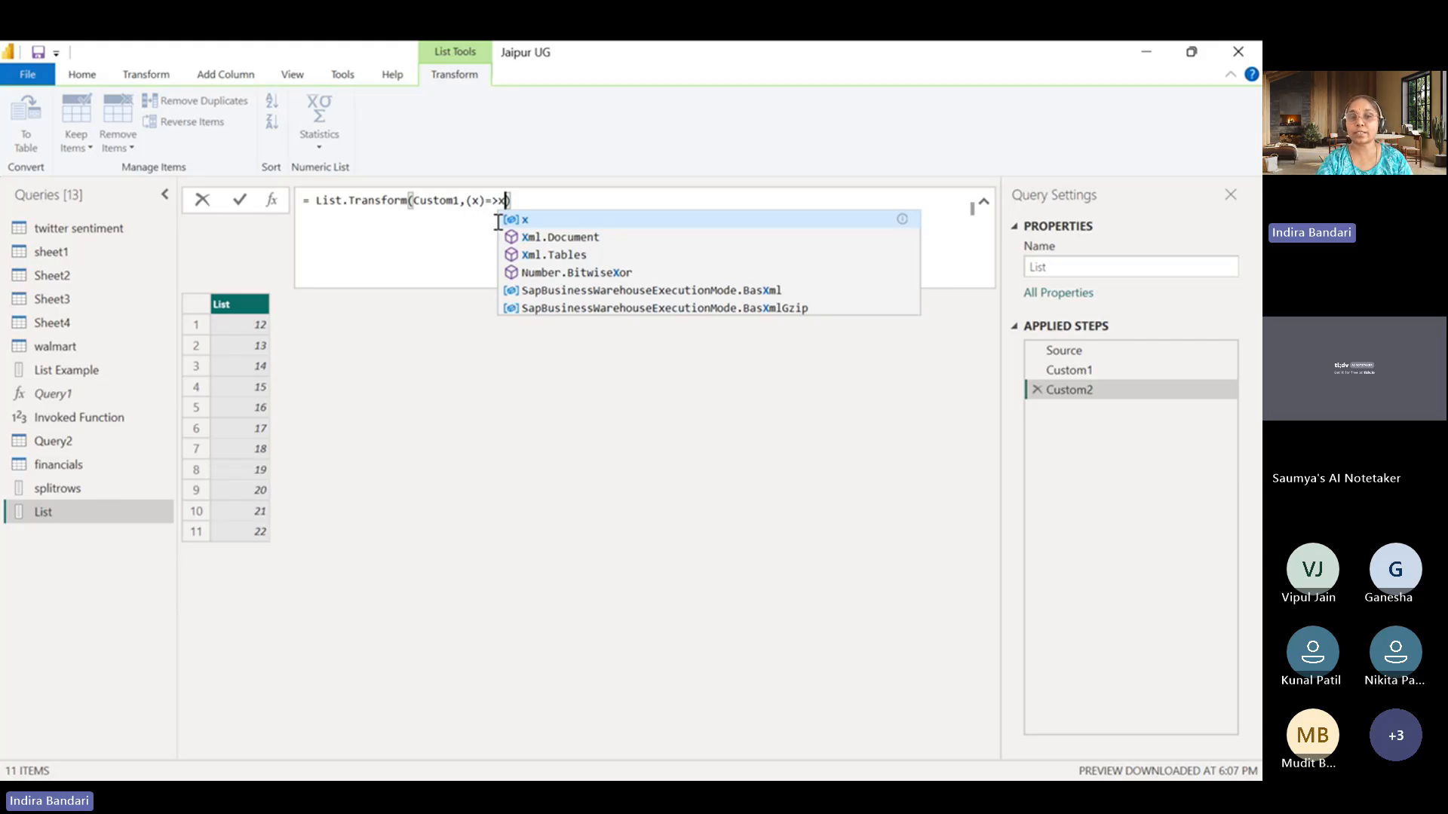
key(Escape)
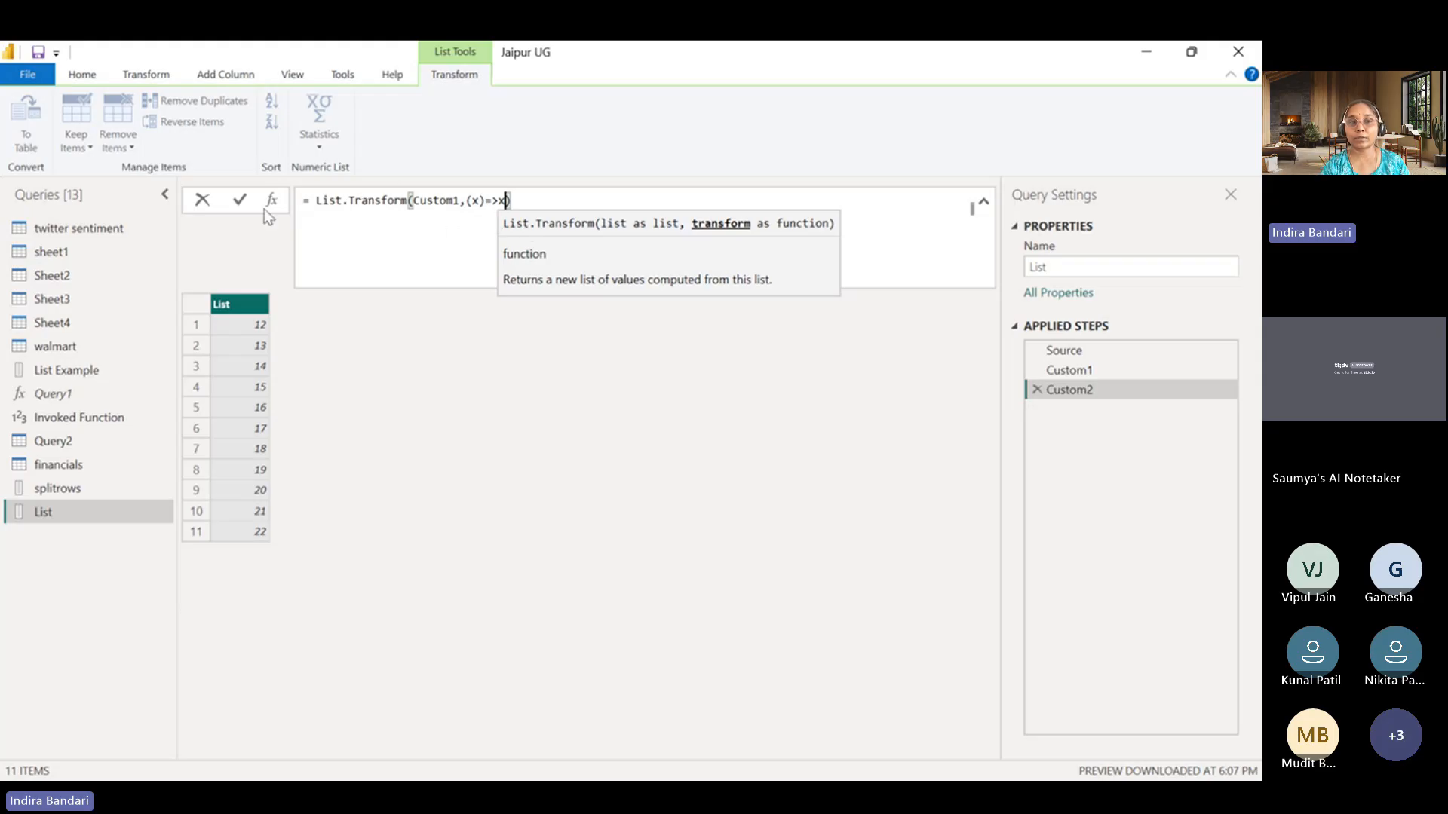
click(240, 199)
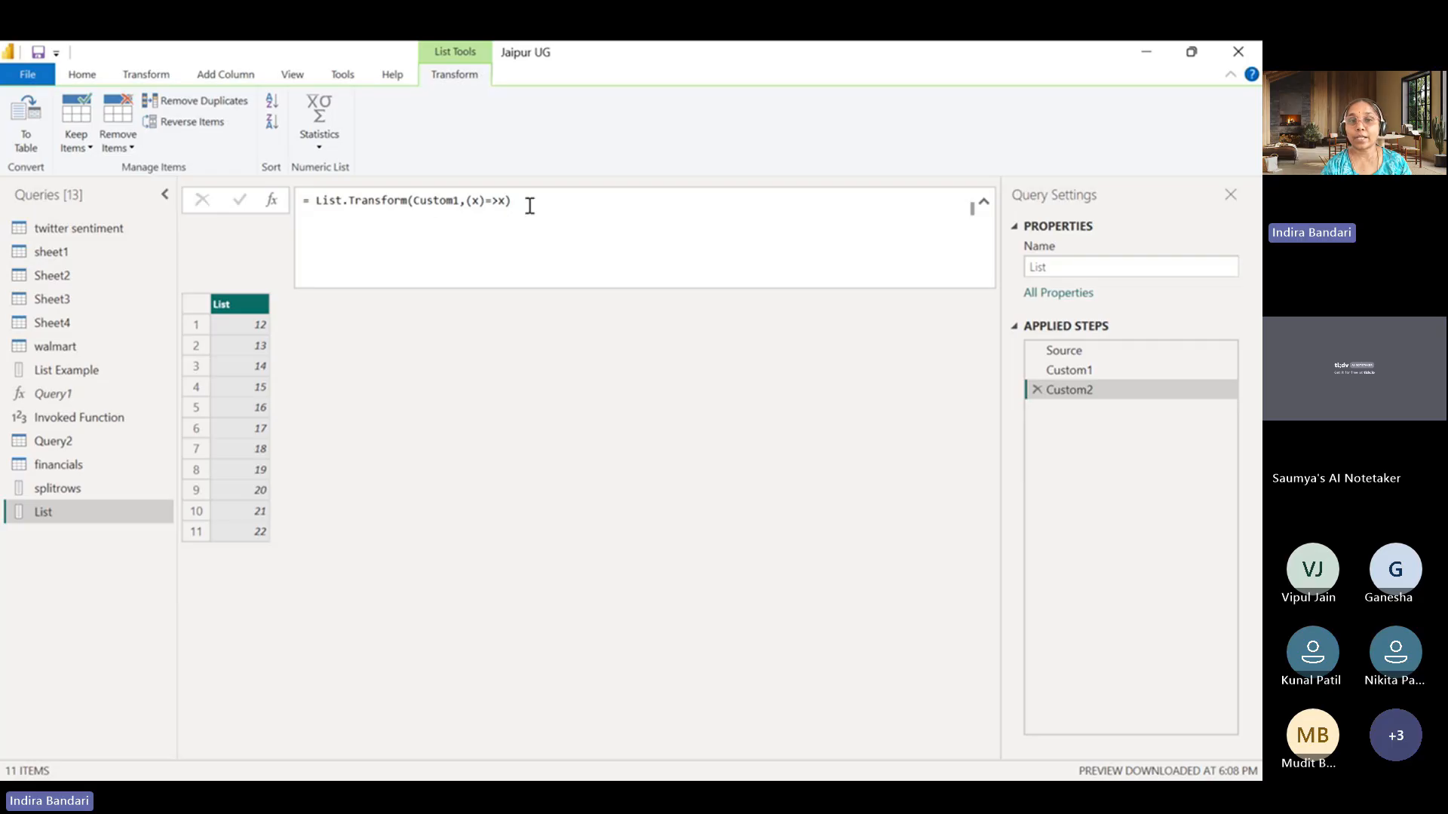
Extend the List.Transform function to (x)=>x +3 and apply the formula.
click(504, 200)
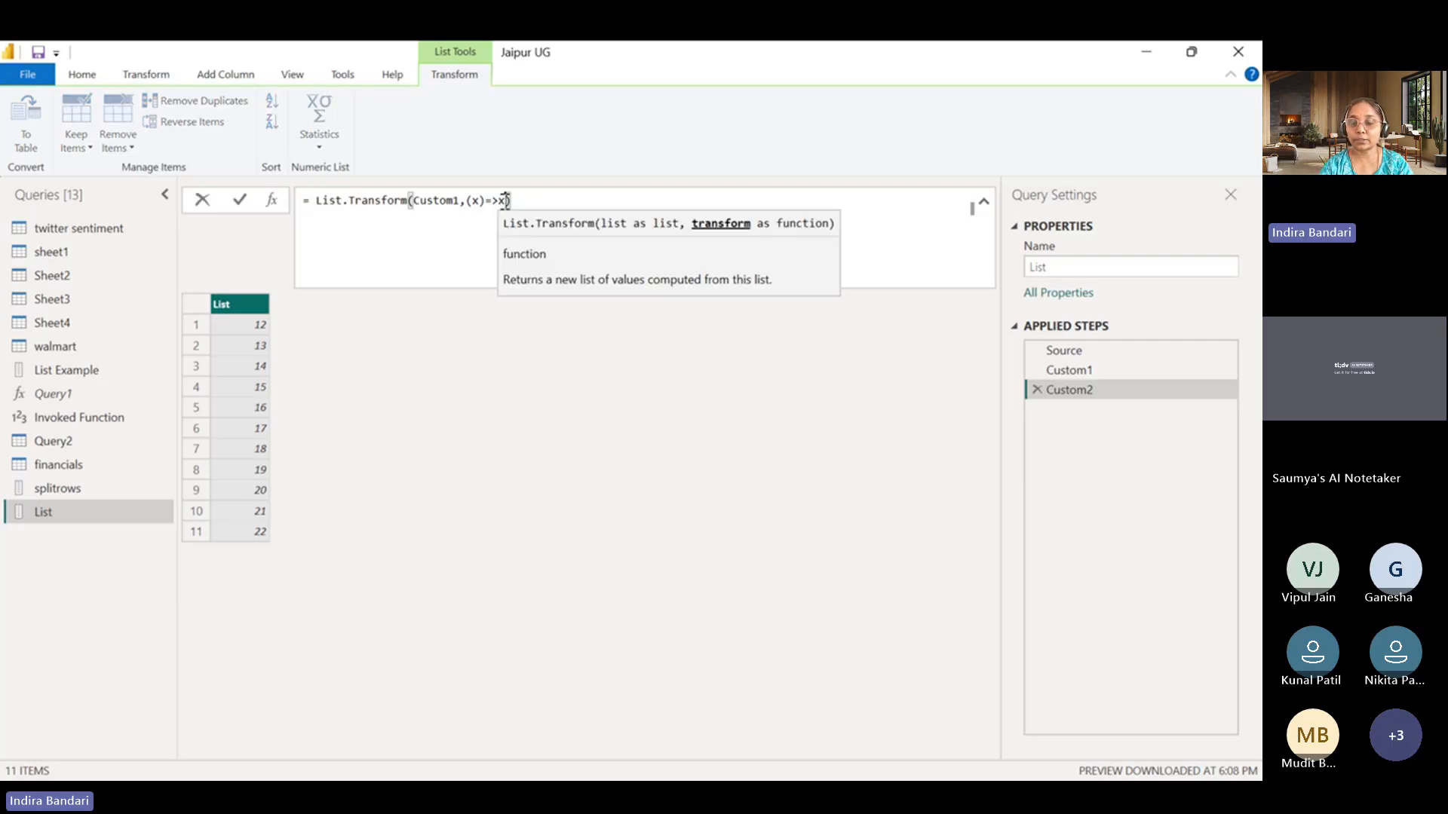
text(+)
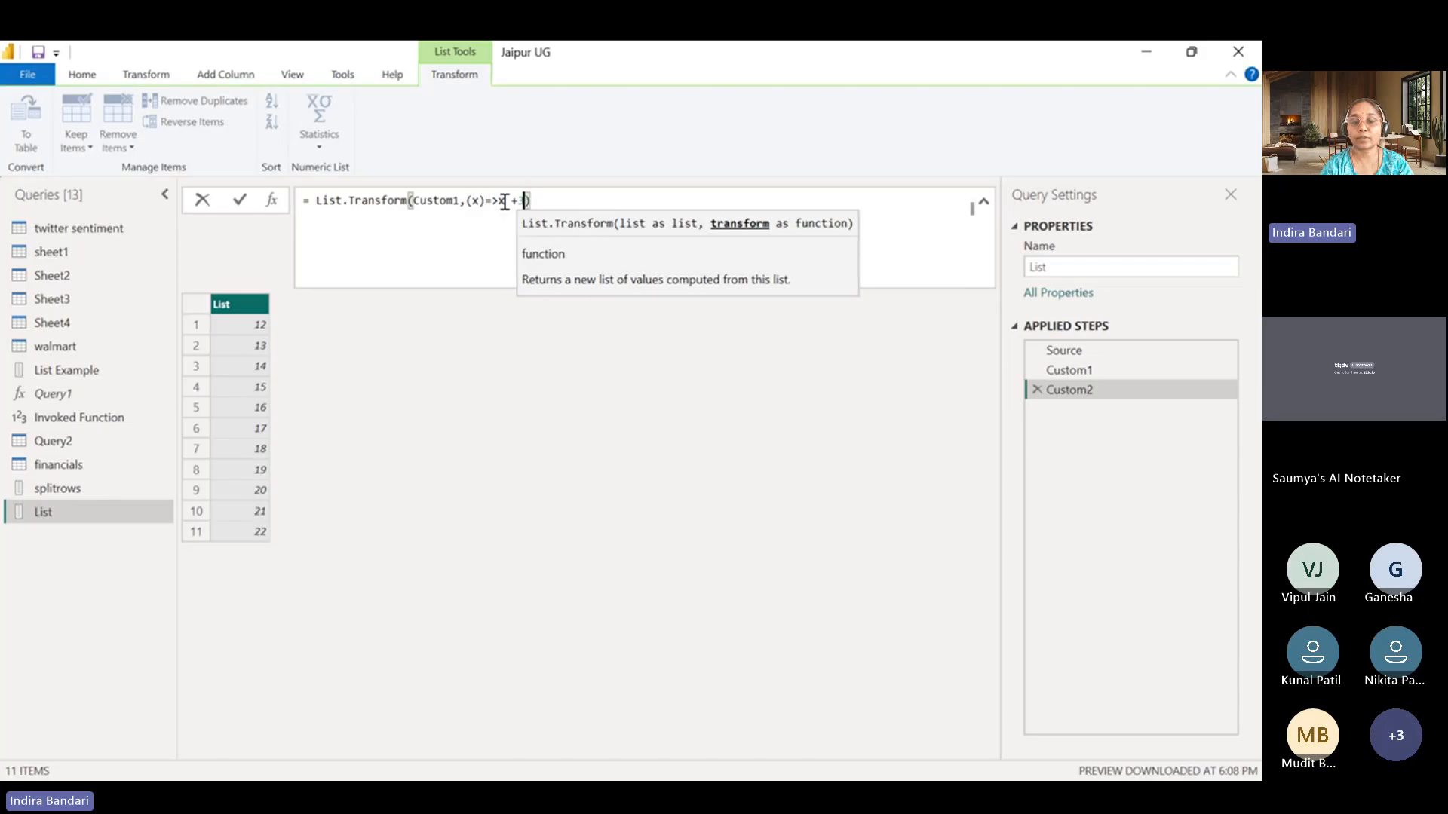
text(3)
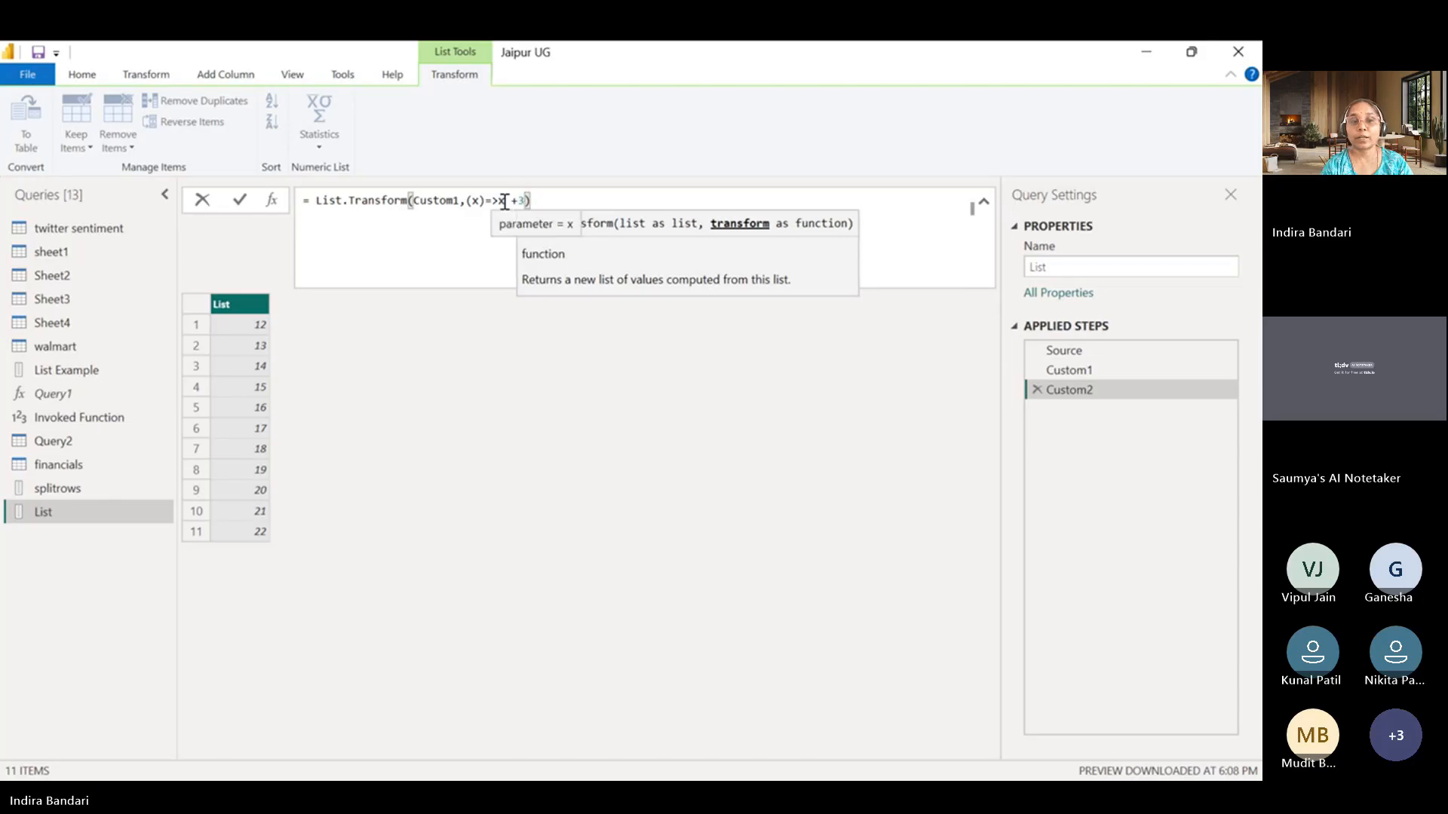
click(240, 201)
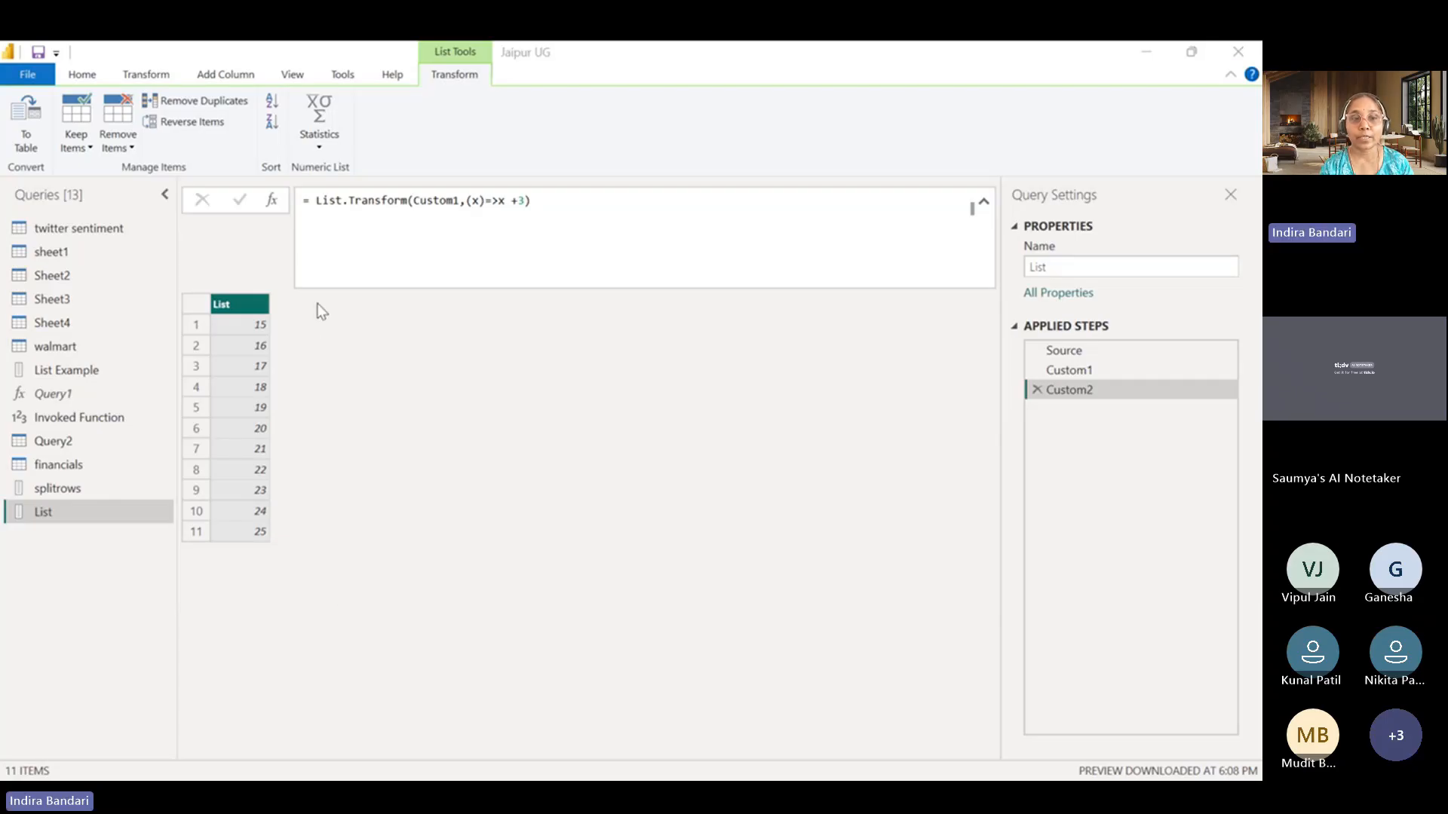
click(1145, 56)
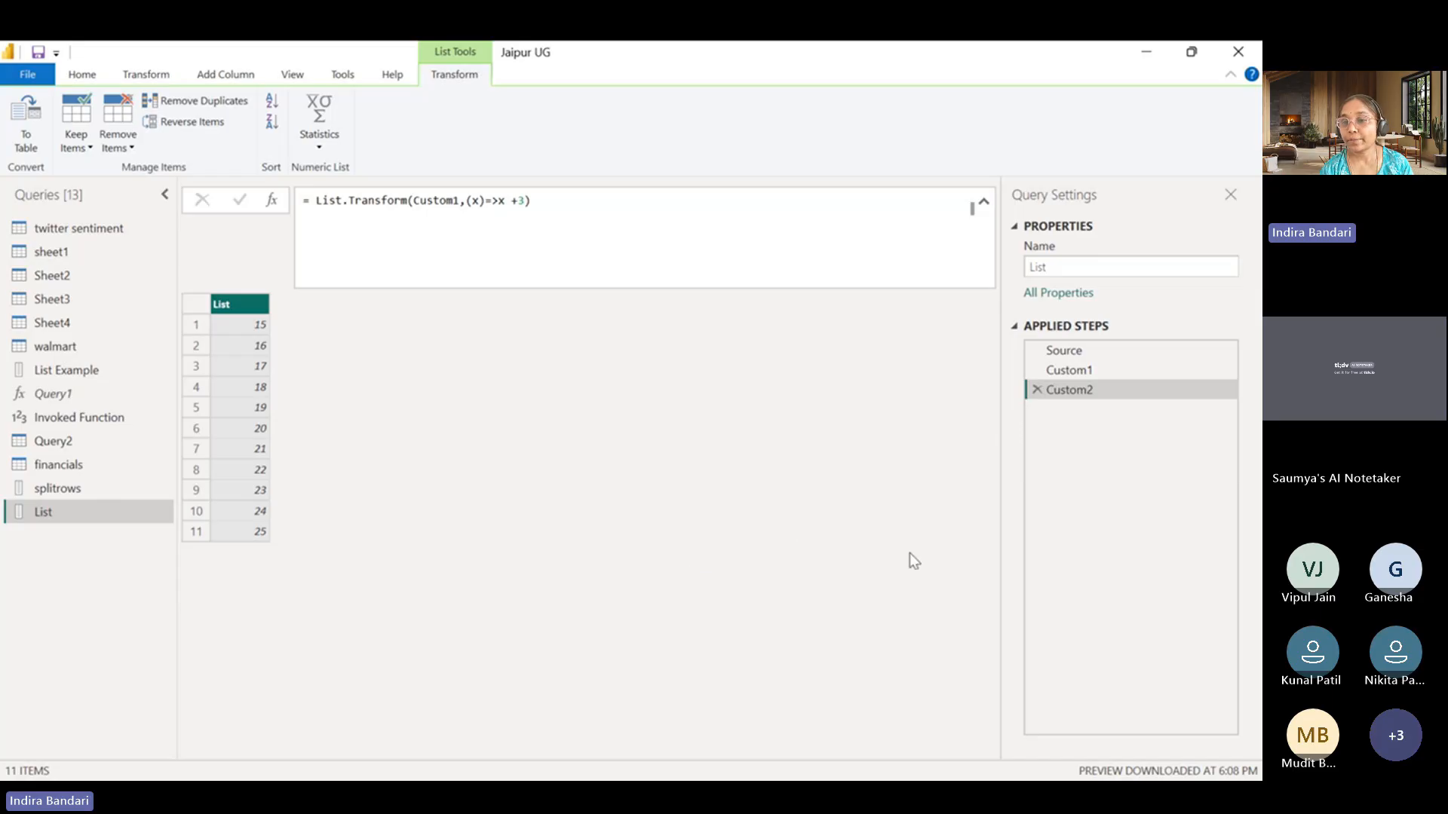
click(1217, 534)
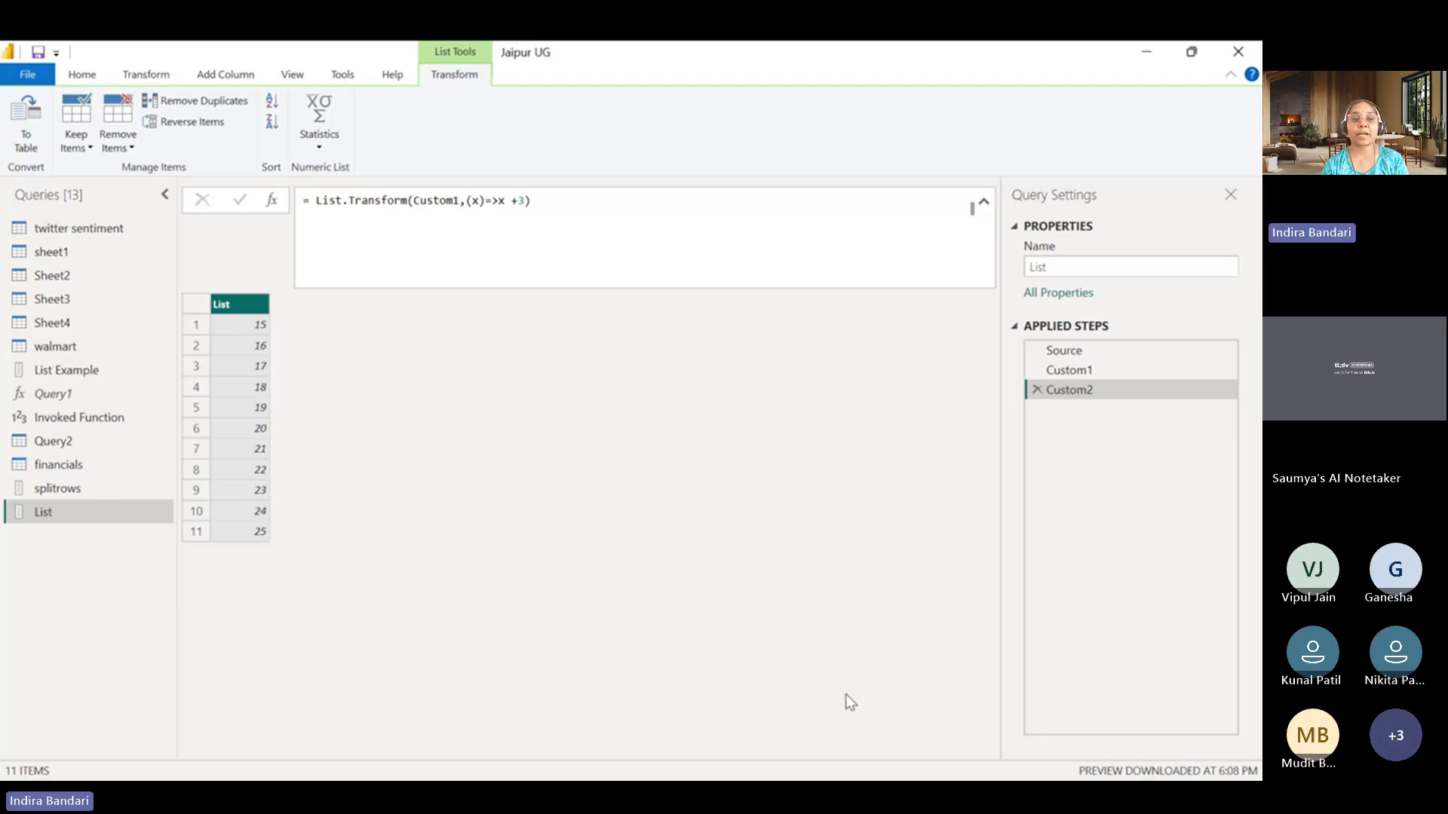
Open the twitter sentiment query and examine its Source and Promoted Headers steps and the commands available for the whole table.
click(99, 231)
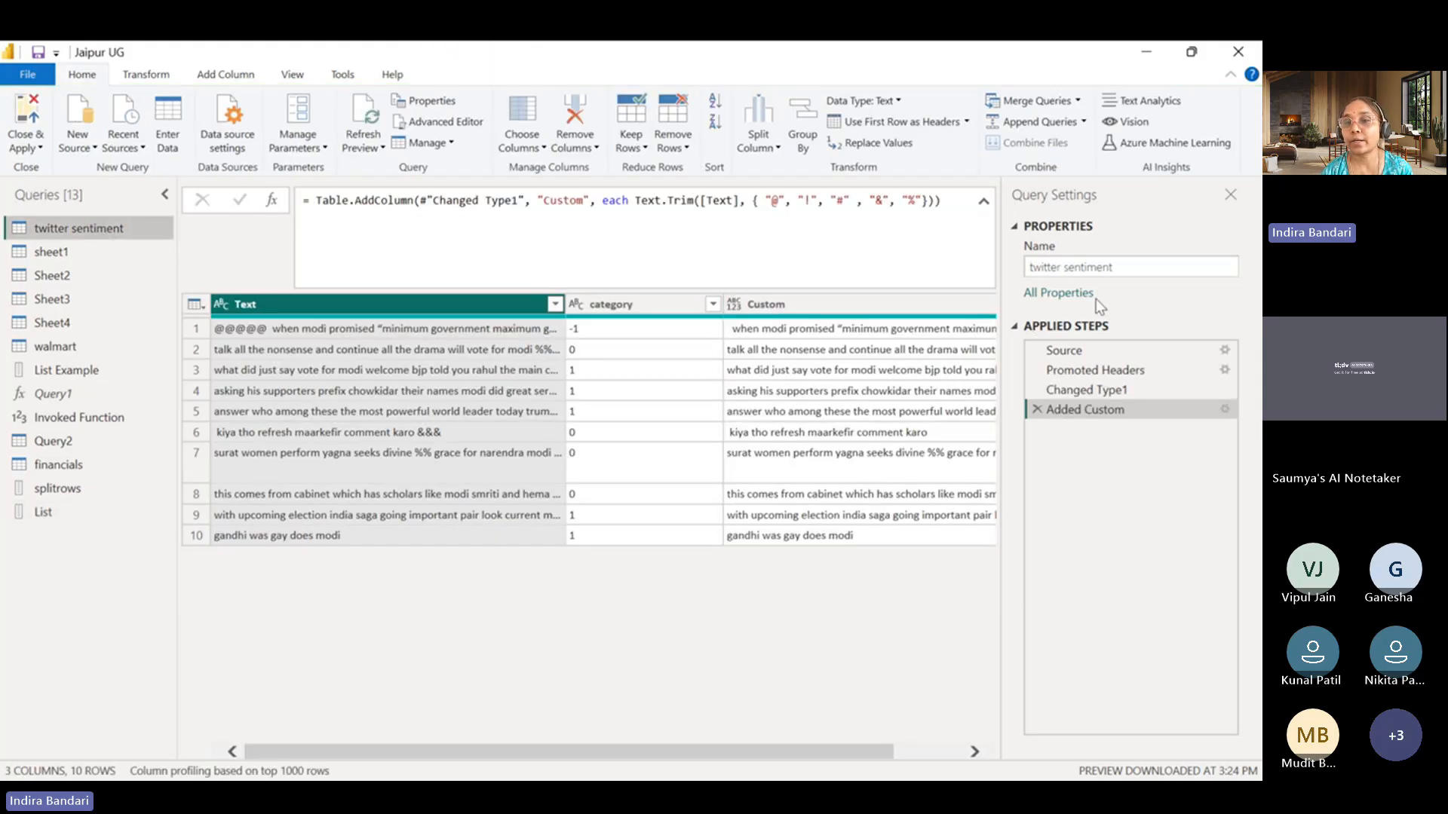
click(1084, 349)
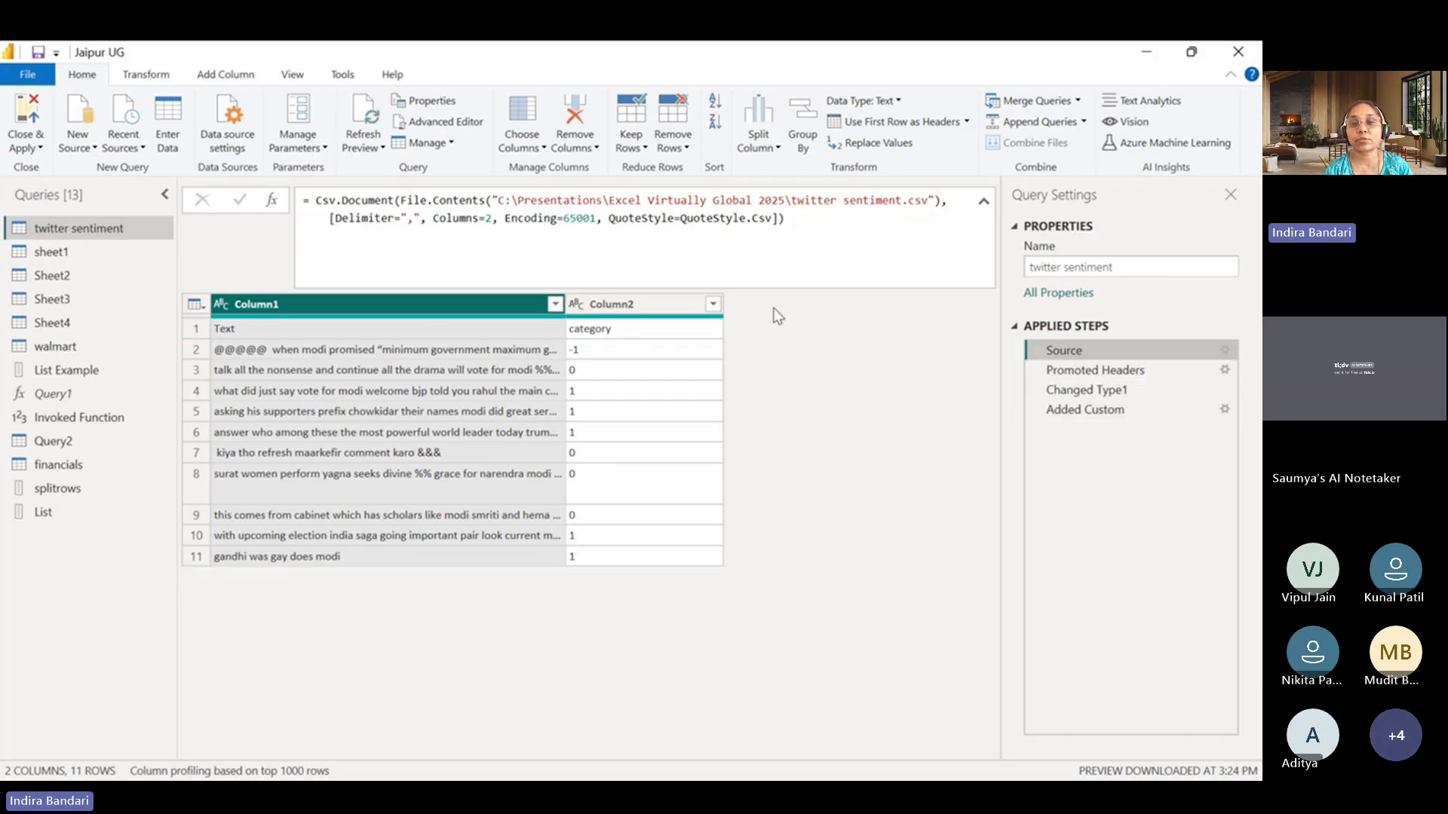
click(1114, 370)
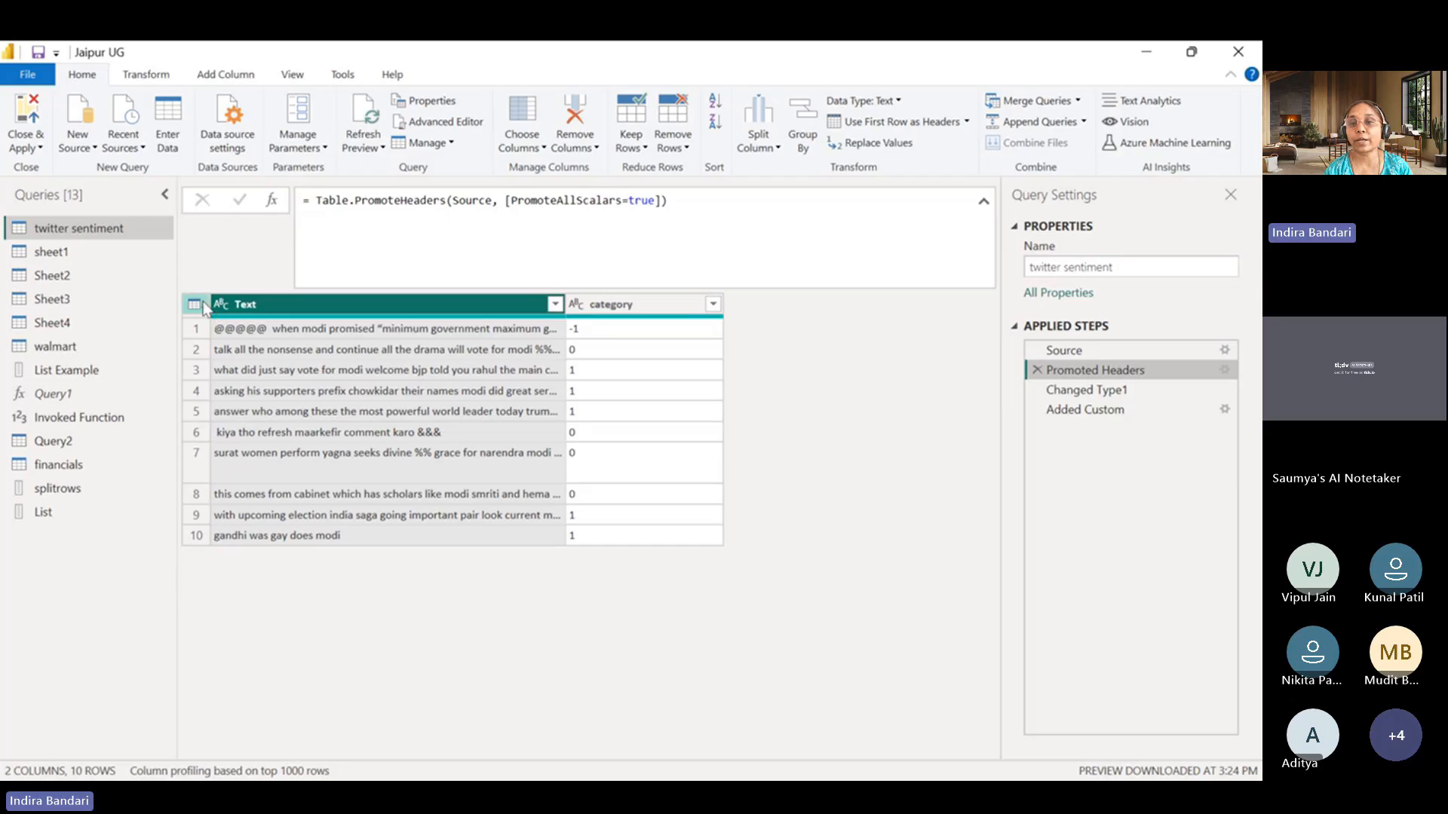
click(1047, 354)
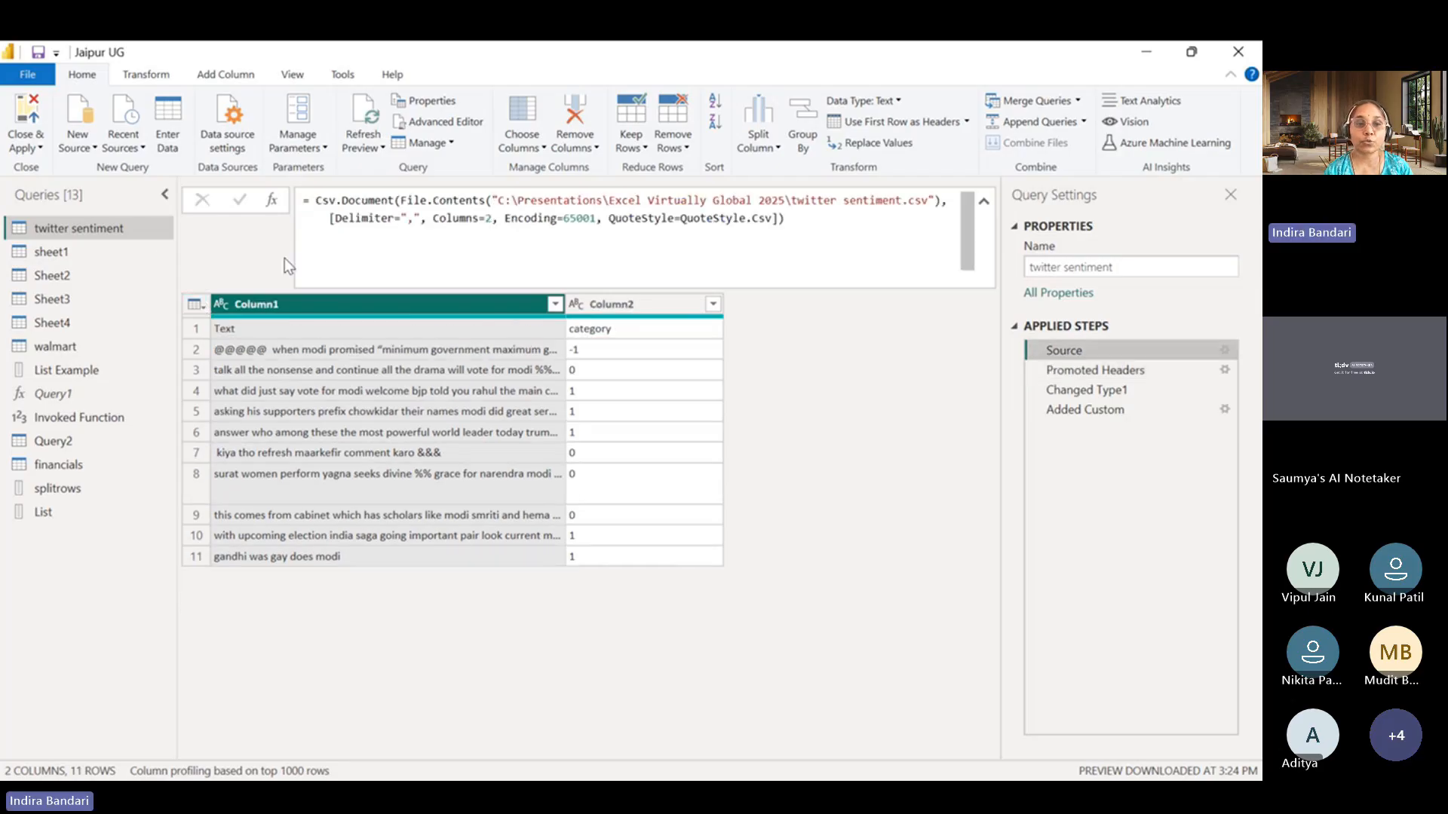
click(195, 304)
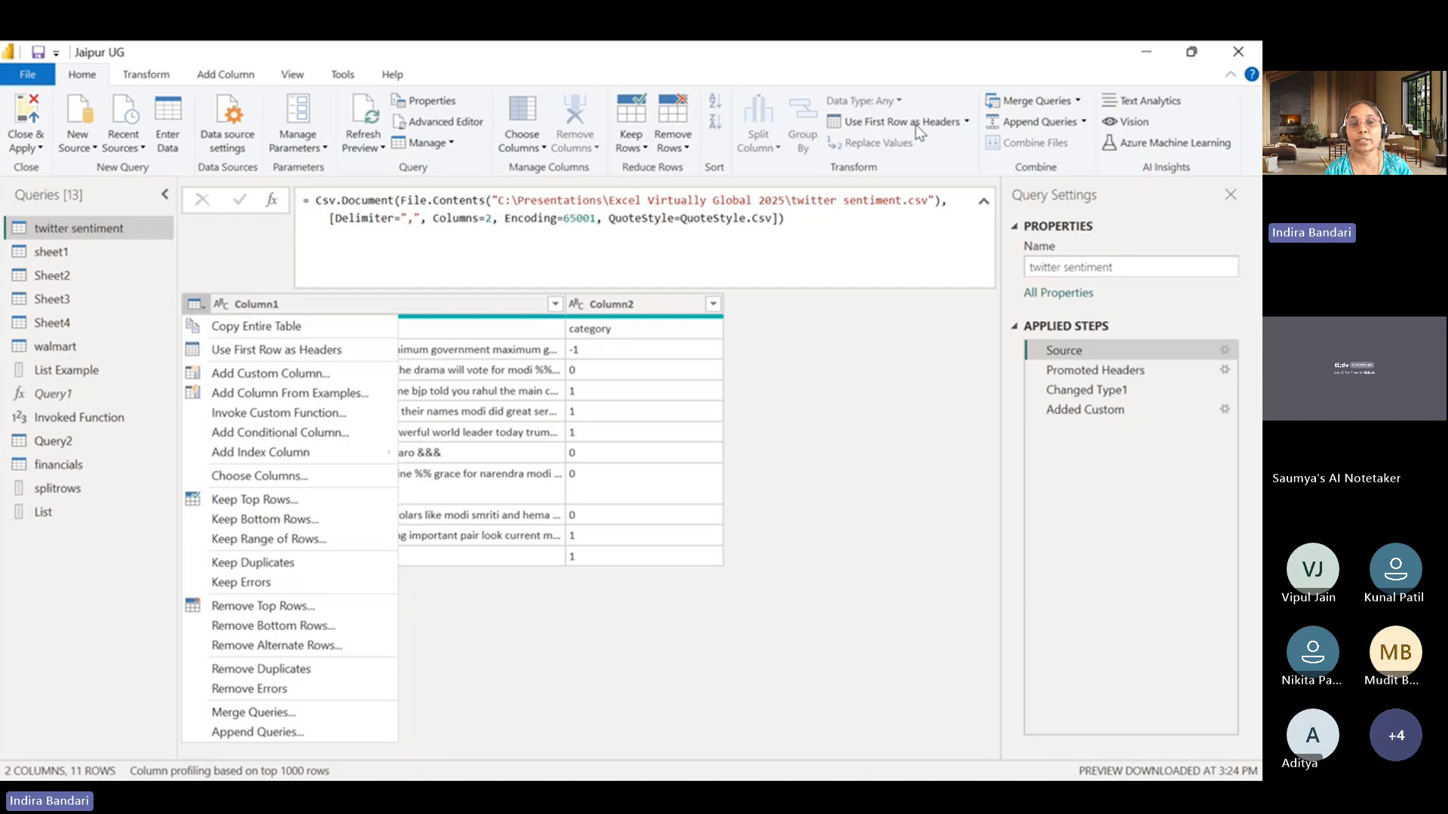
click(831, 392)
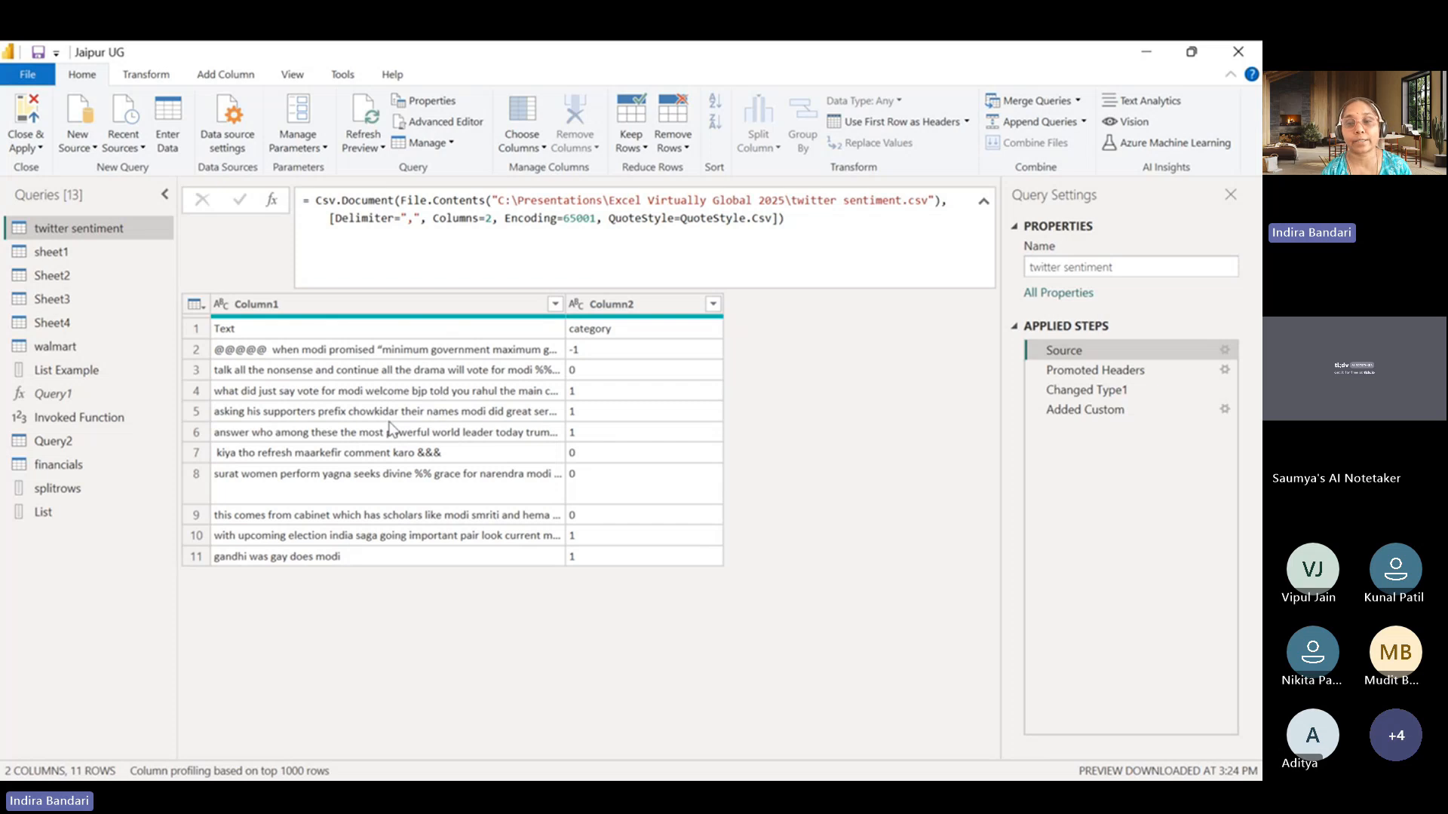
View the Text.Trim formula in the Added Custom step's settings, close the dialog unchanged and show the column-adding commands.
click(1232, 414)
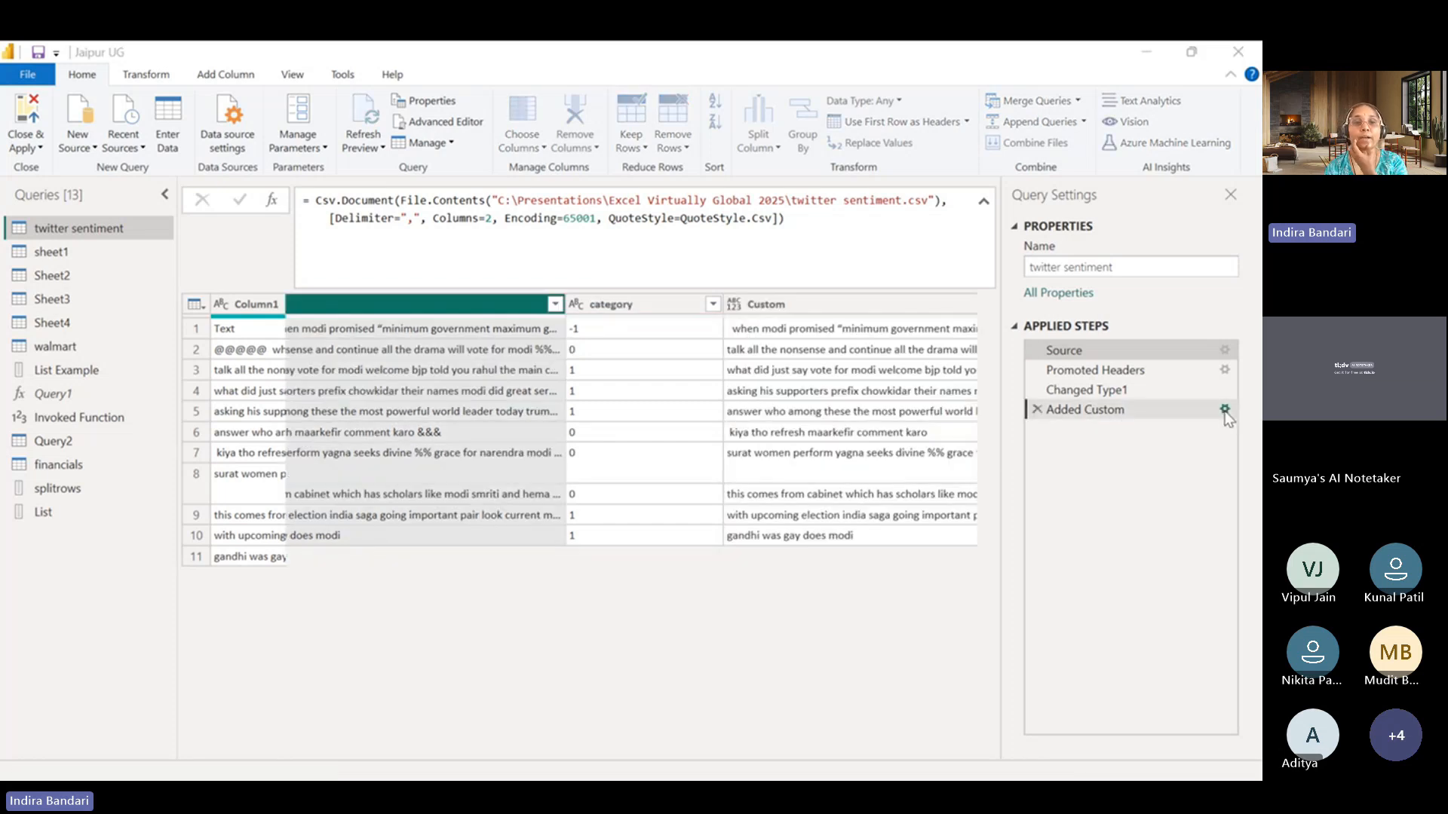
click(1224, 411)
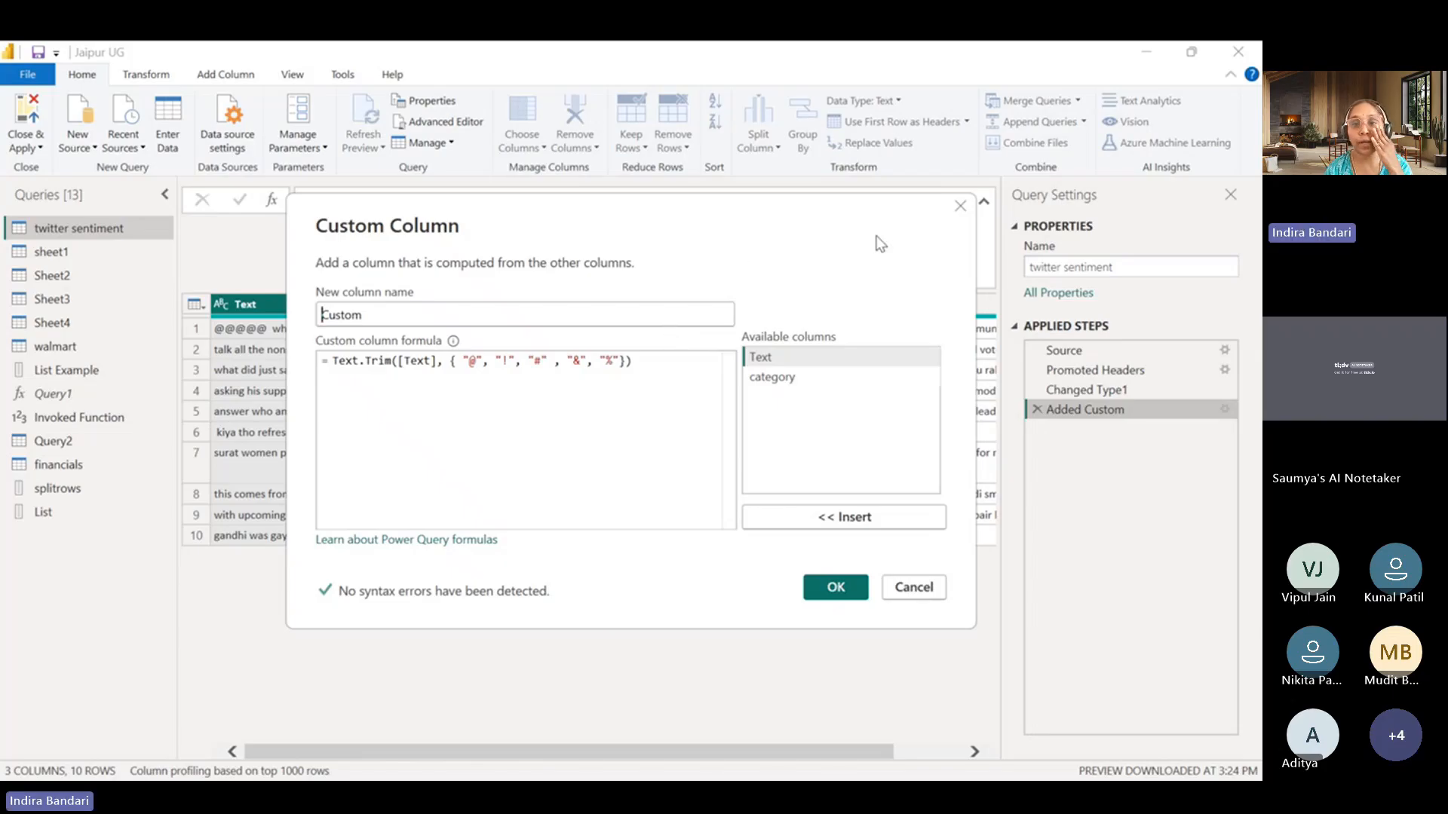
click(960, 209)
click(226, 74)
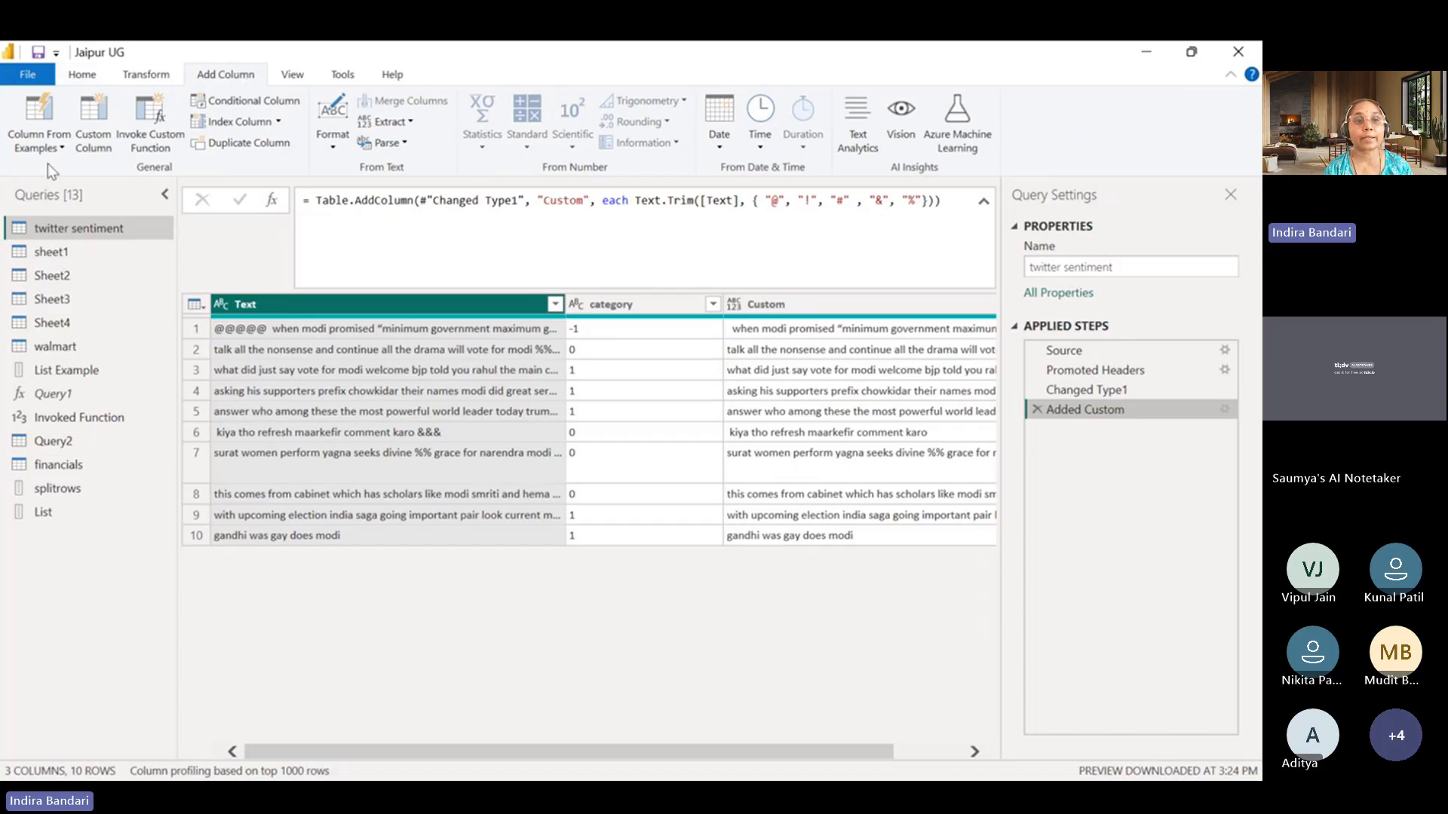
Reopen the Added Custom step's settings, highlight the list of trim characters in the Text.Trim formula and accept the dialog without edits.
drag(1109, 390, 1161, 399)
click(1224, 409)
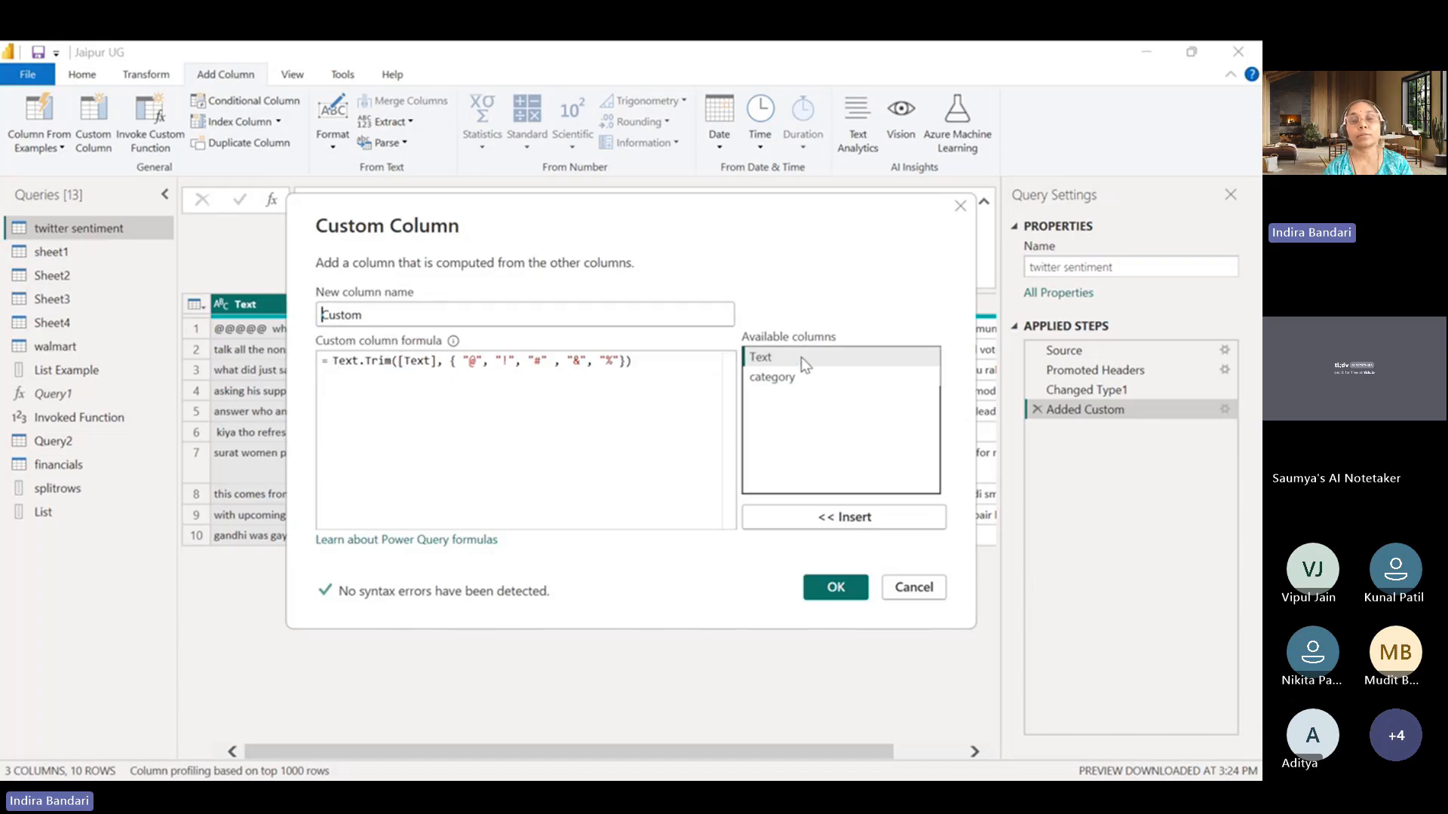
click(776, 360)
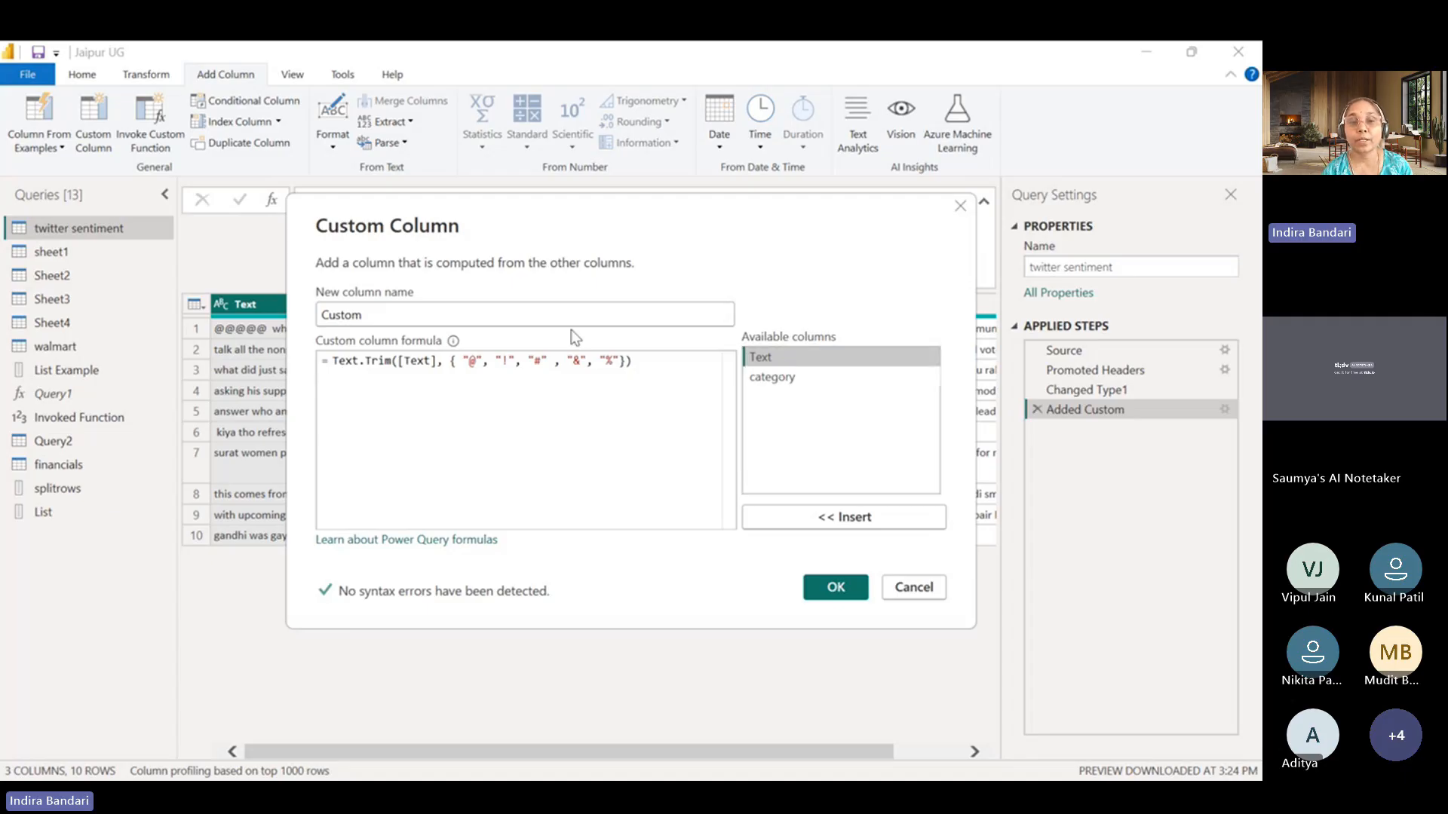
click(445, 363)
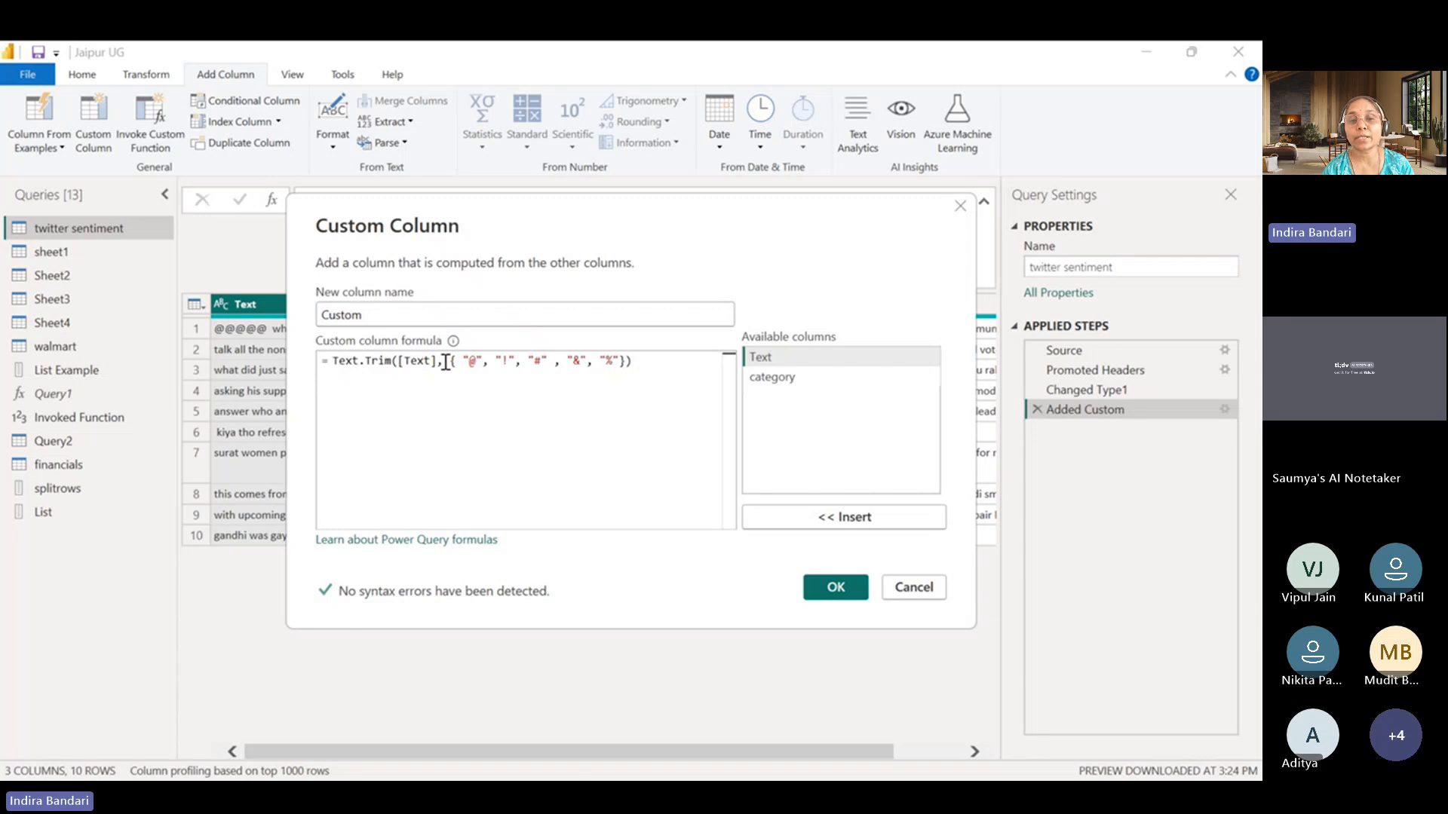
drag(444, 362, 633, 367)
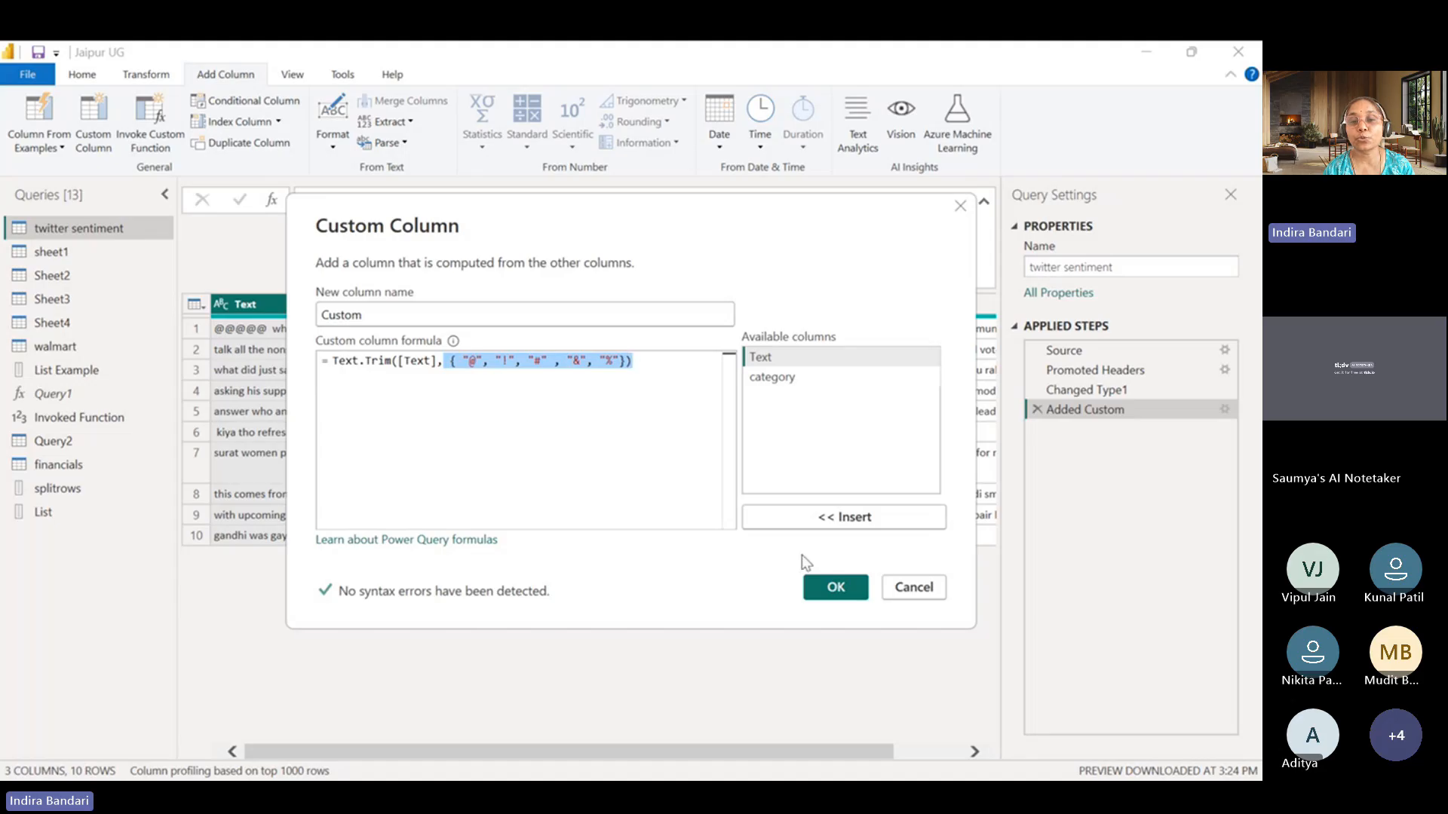
click(834, 587)
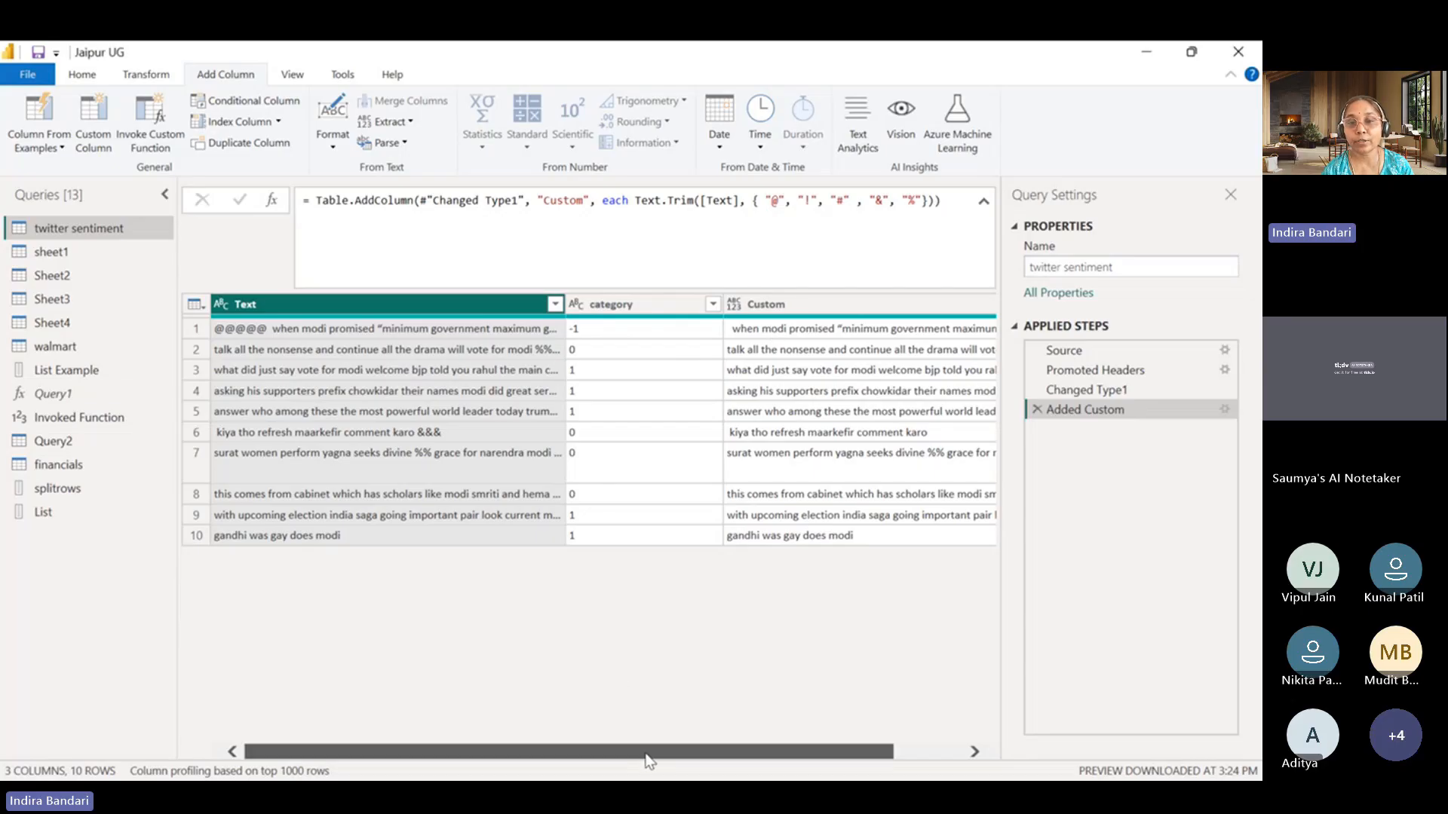
Compare the original Text column with the trimmed Custom column in the twitter sentiment preview.
drag(638, 751, 707, 751)
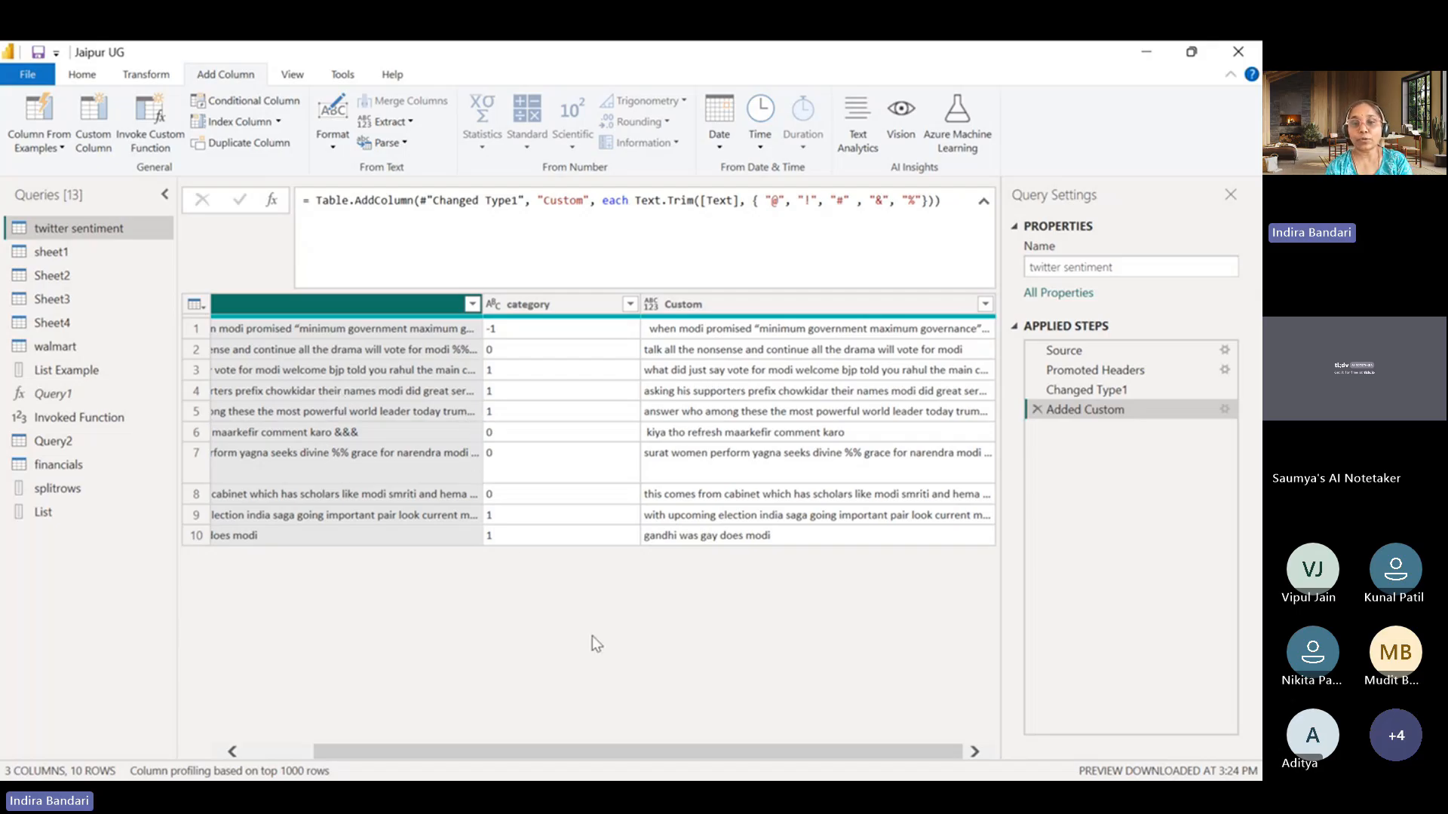
drag(623, 747, 415, 745)
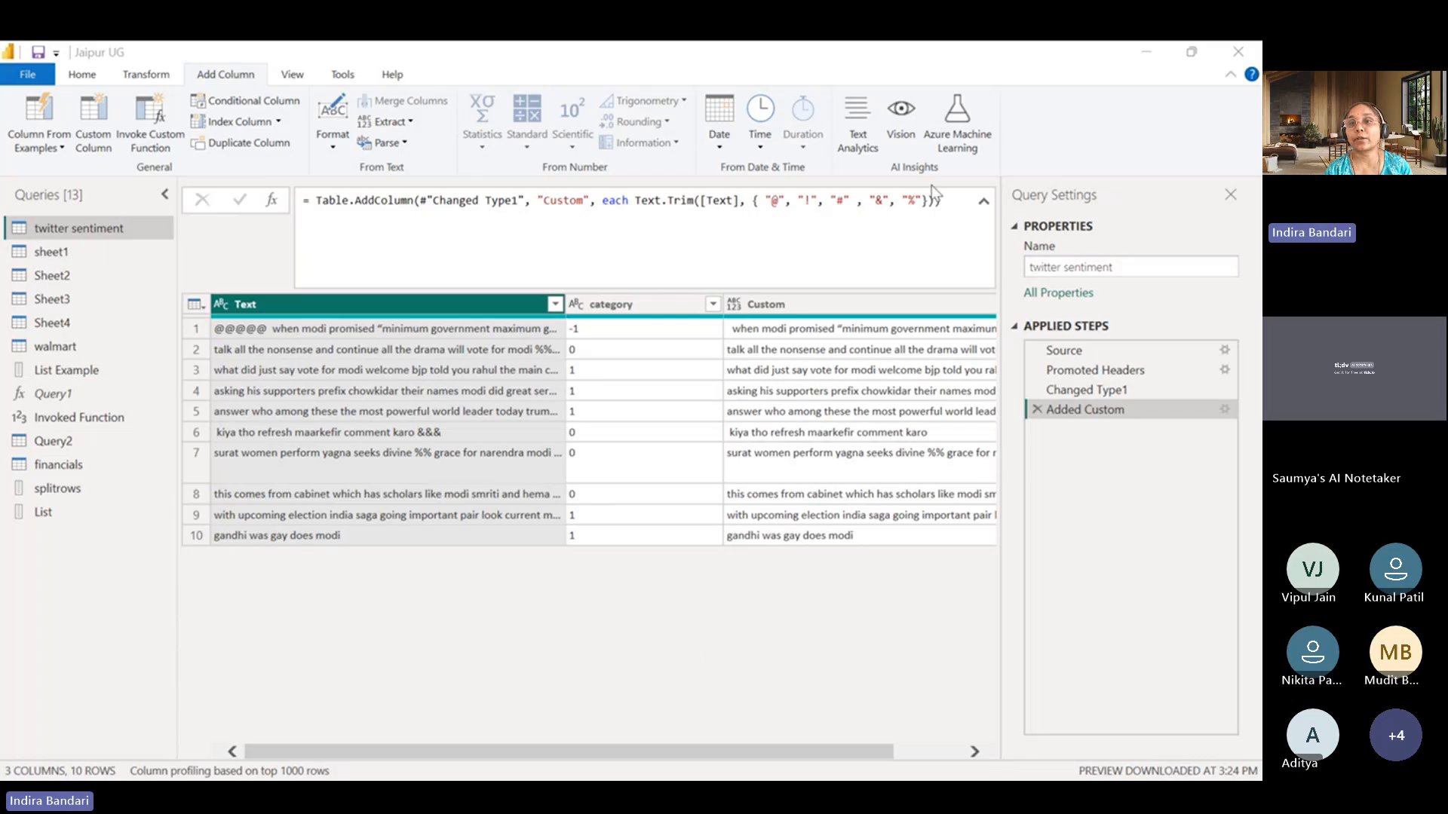
click(1150, 68)
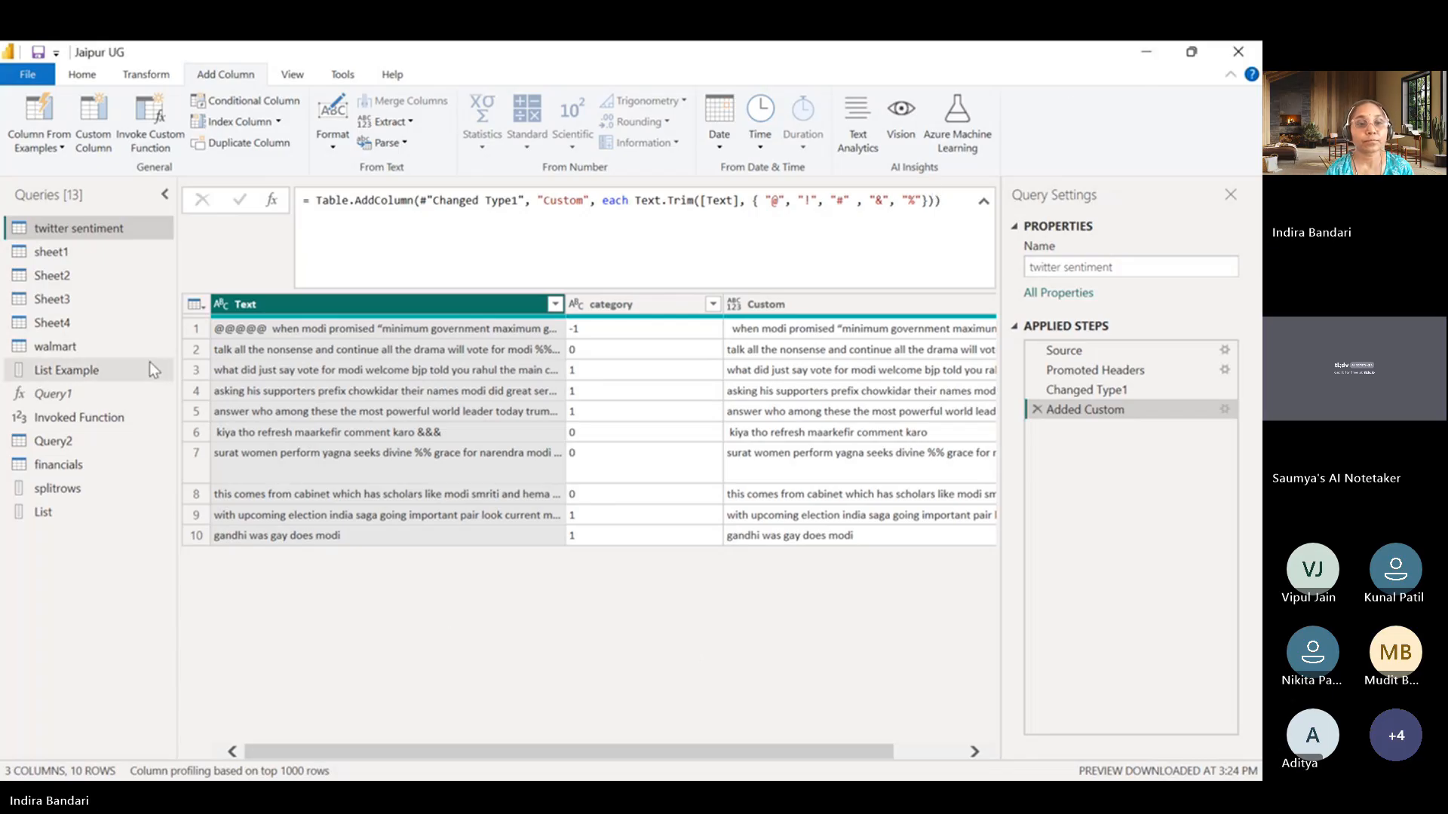
Look at the Sheet2 query, then open the walmart query and examine all columns of its Source step.
click(88, 276)
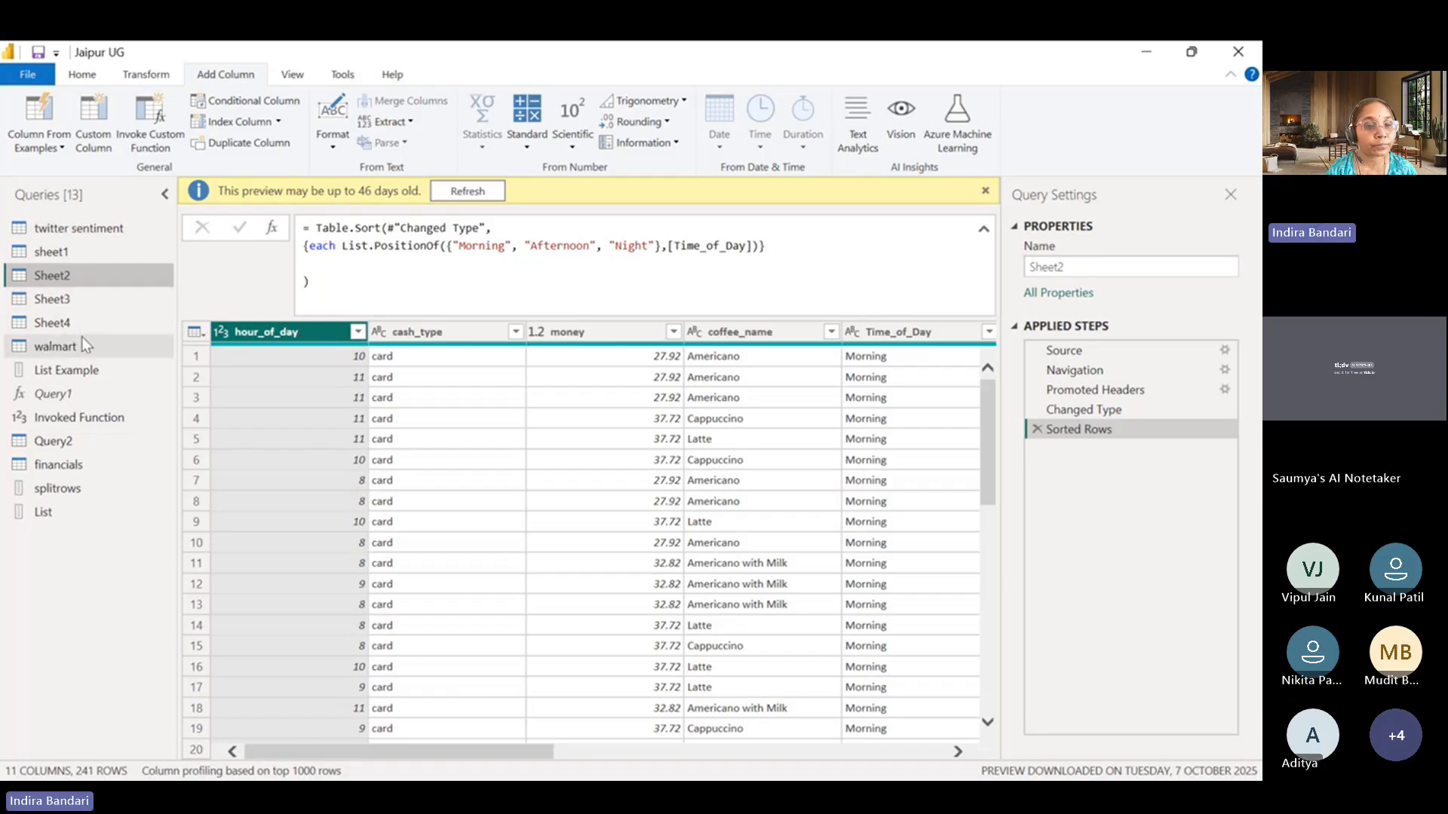
click(56, 346)
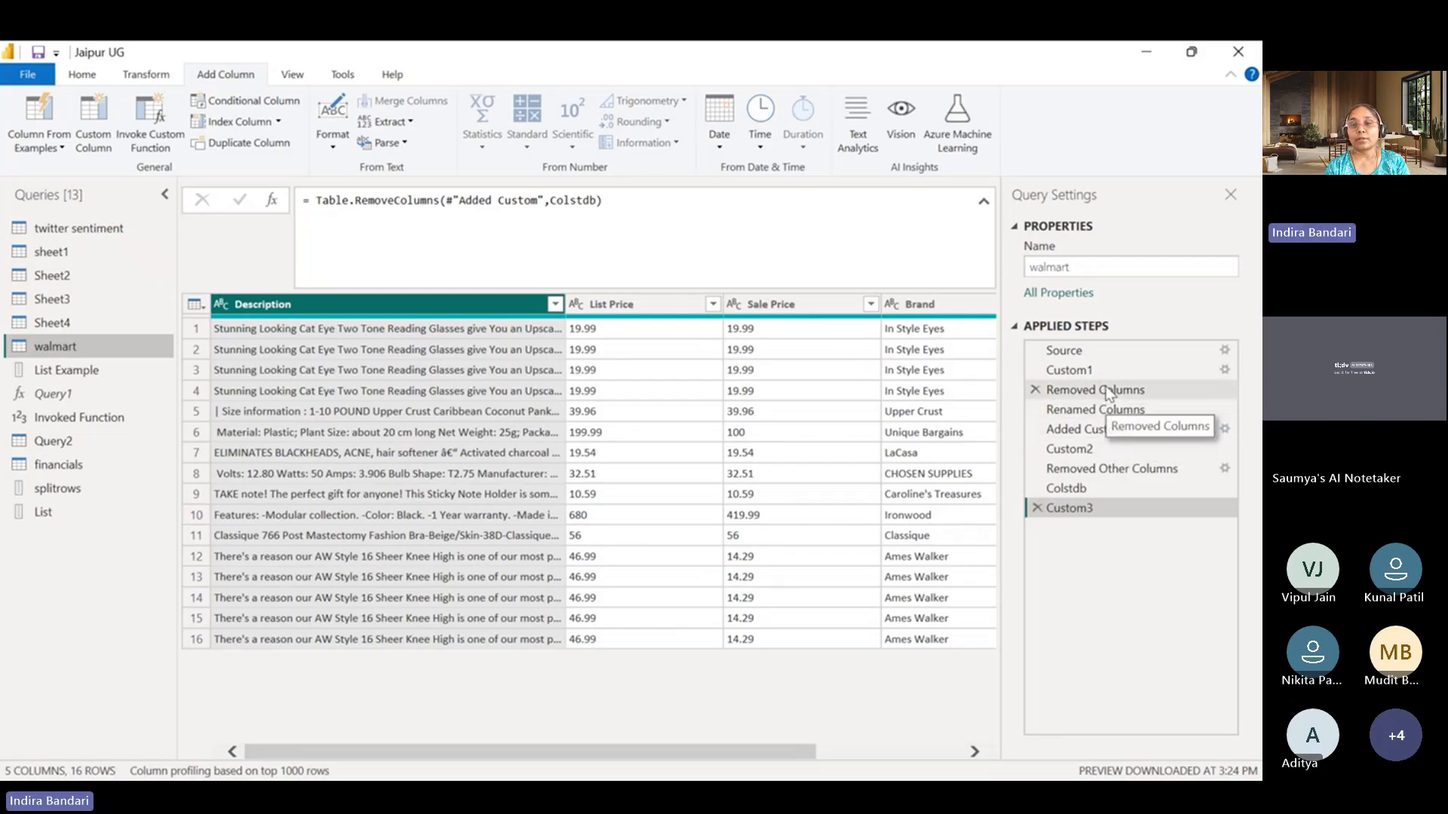
click(1085, 350)
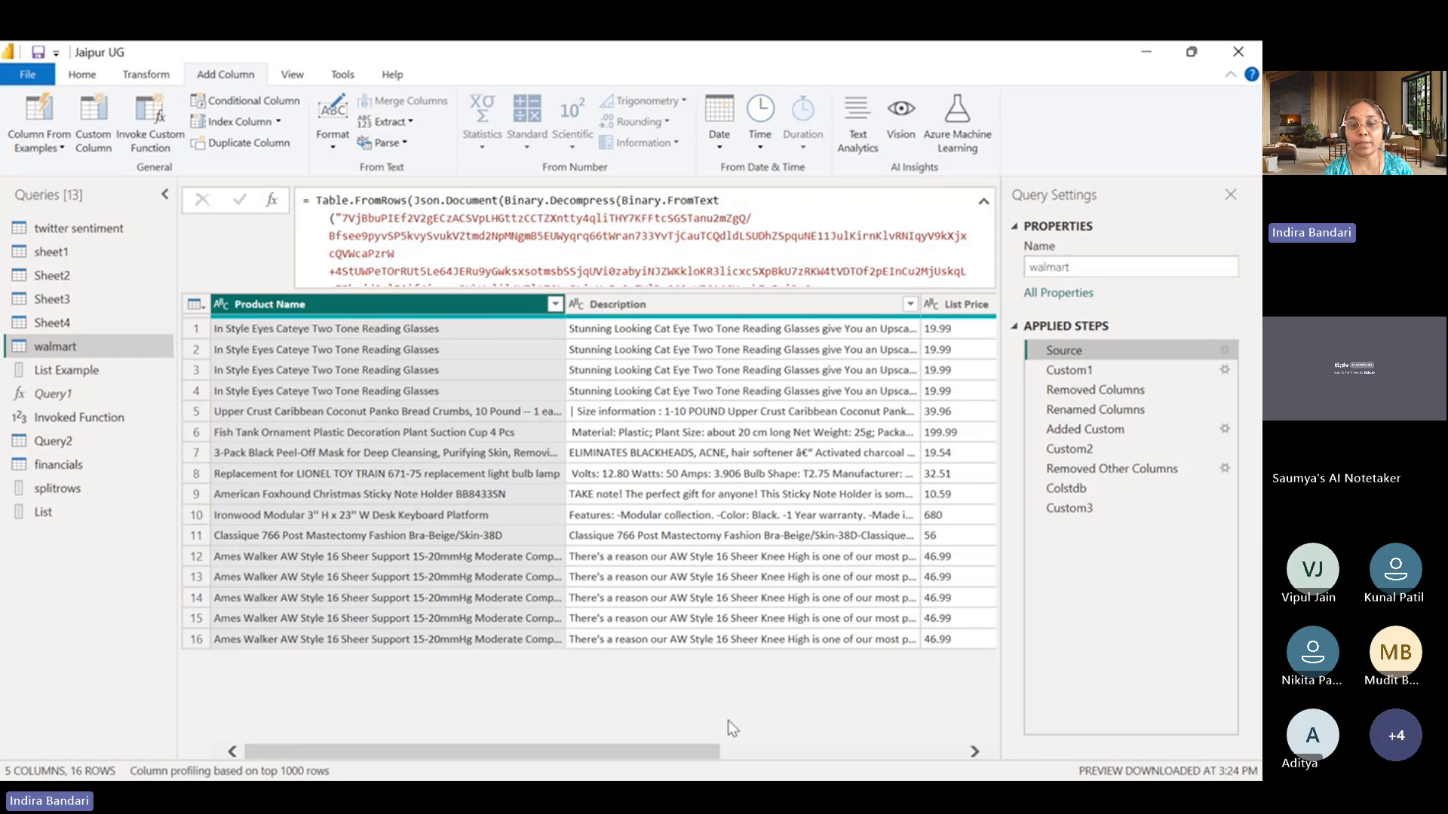
drag(672, 761, 890, 747)
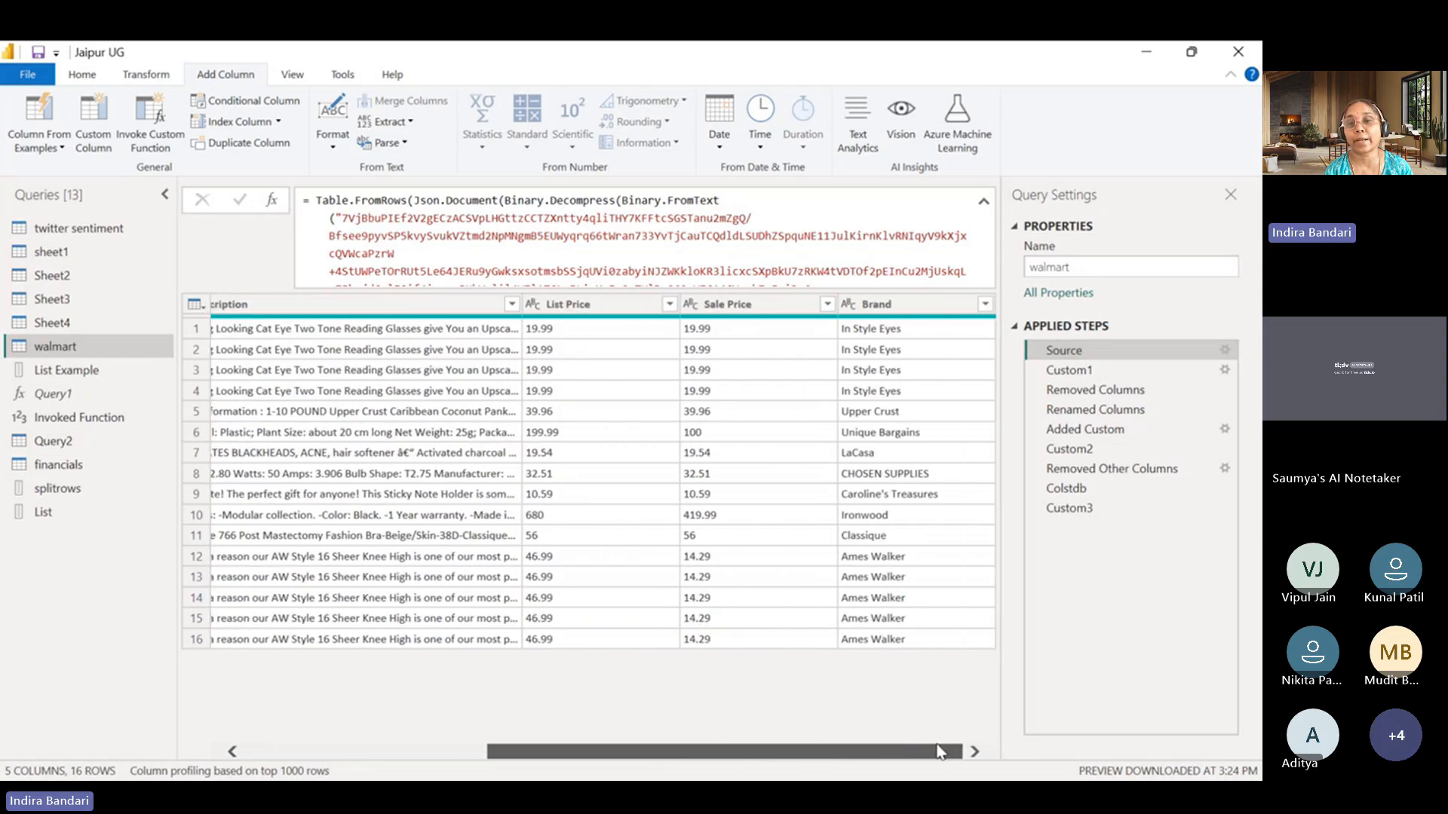
Compare the walmart query's Custom1 step, which adds NewColumn, with the Removed Columns step that drops Product Name.
click(1106, 368)
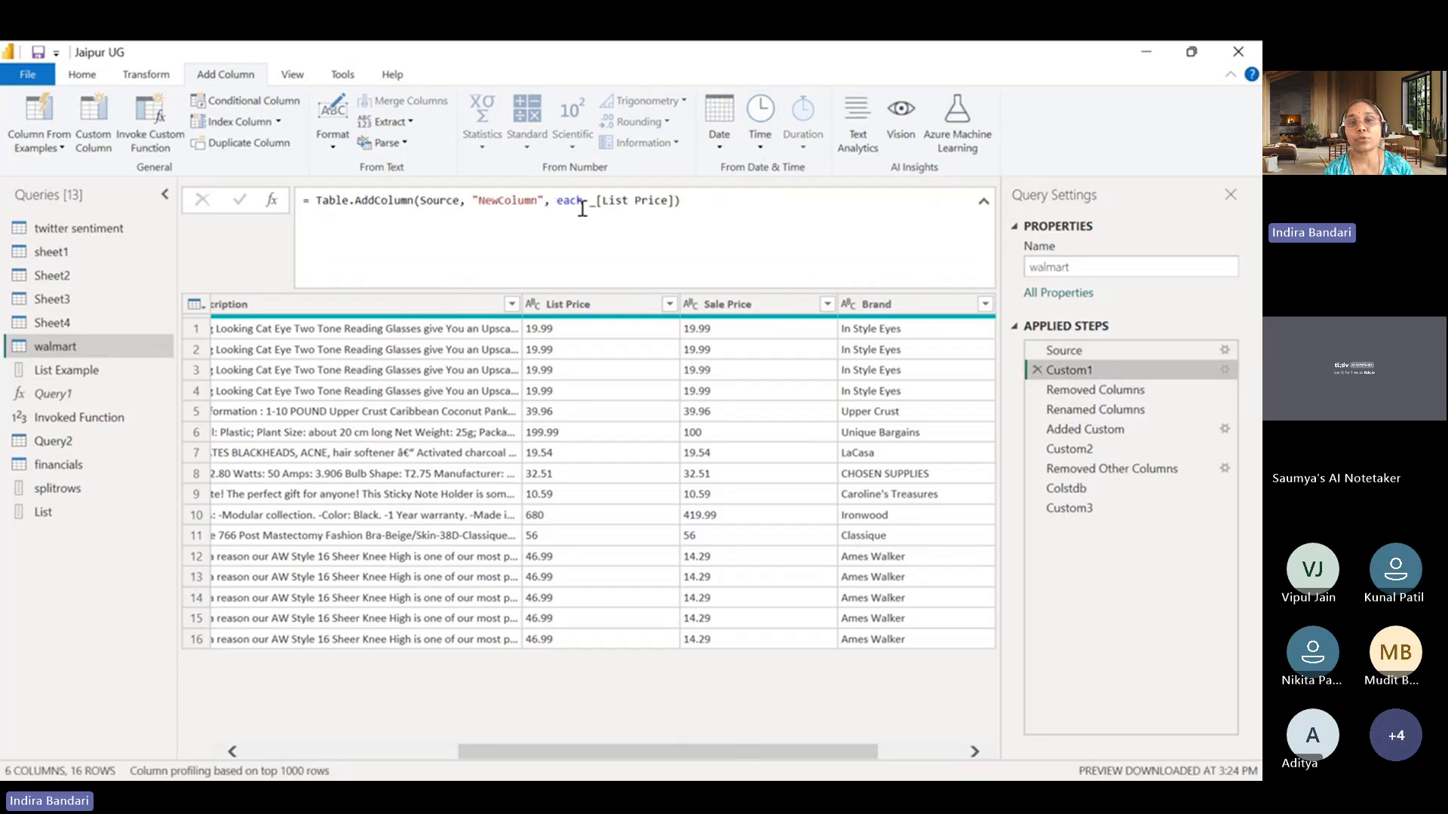
drag(654, 744, 738, 744)
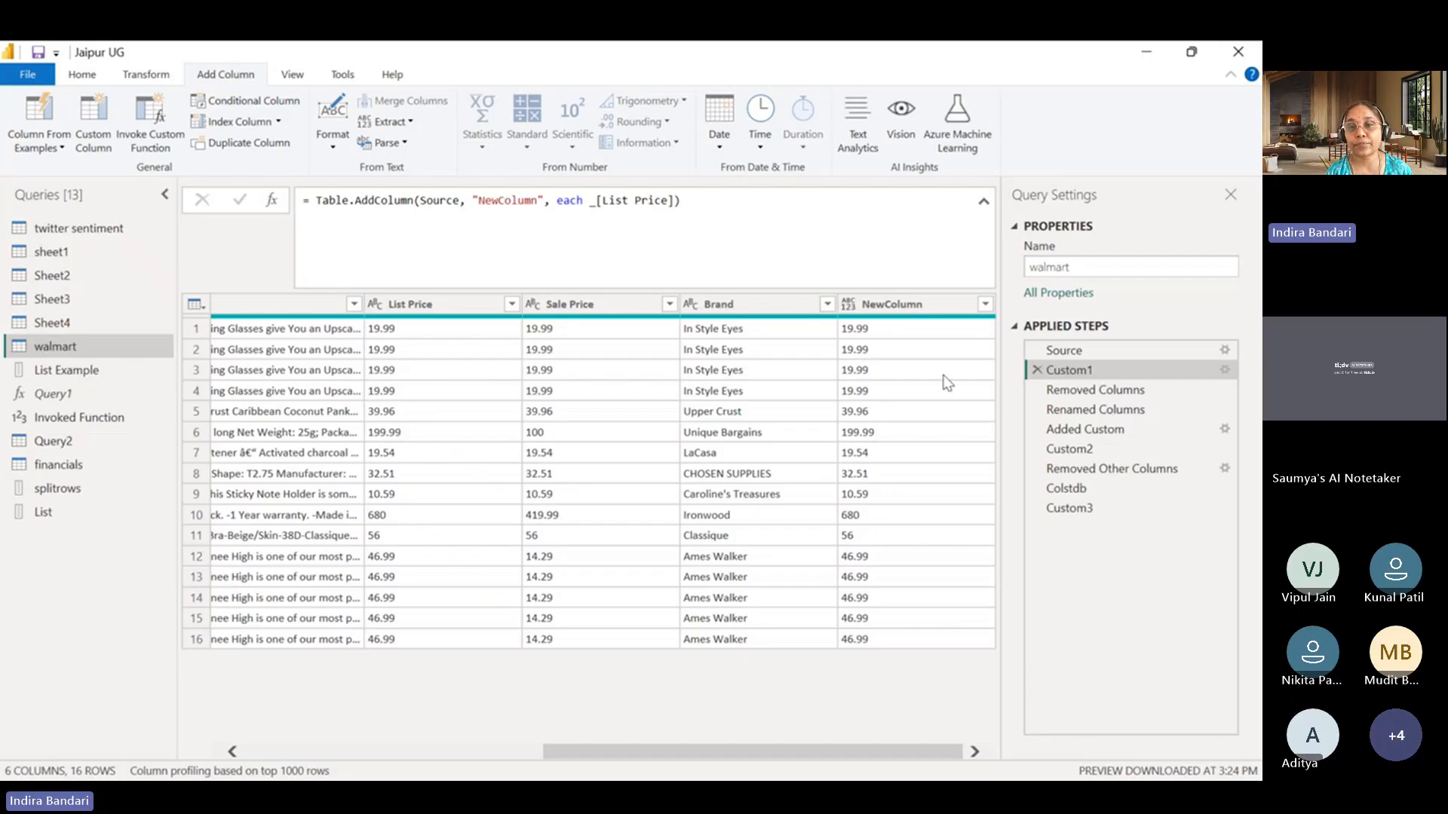
click(1111, 390)
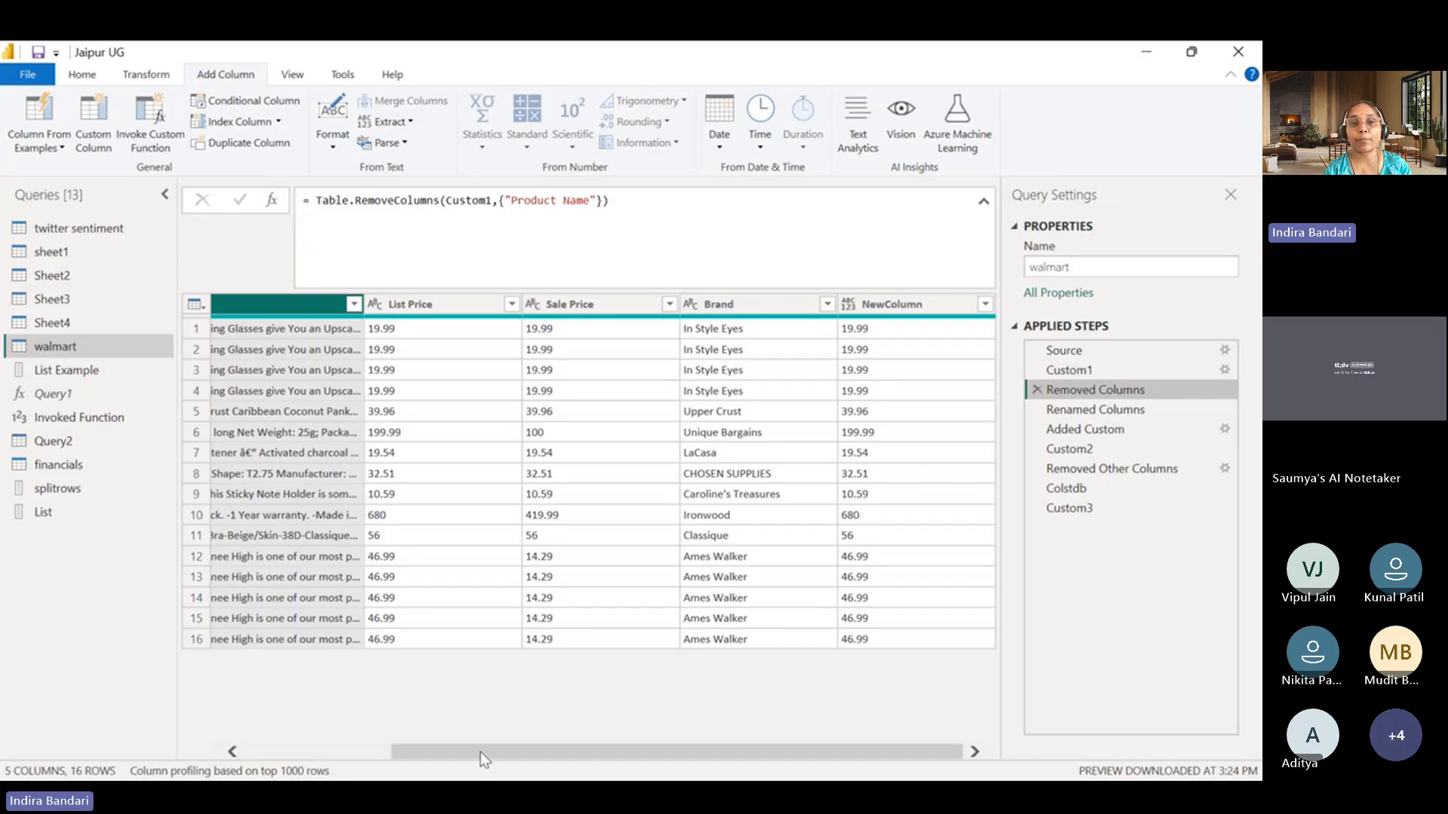
drag(482, 752, 336, 752)
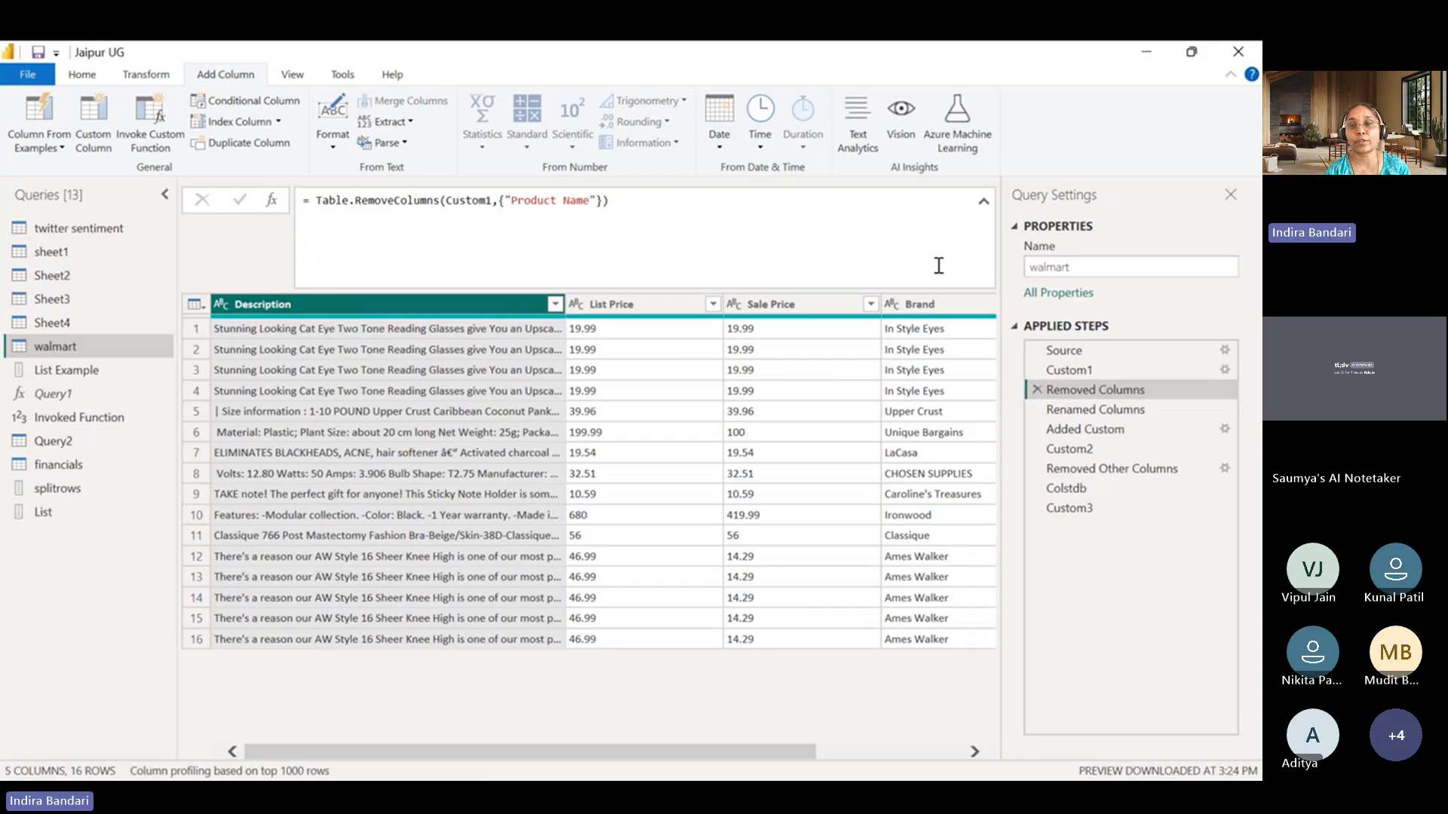
click(1114, 369)
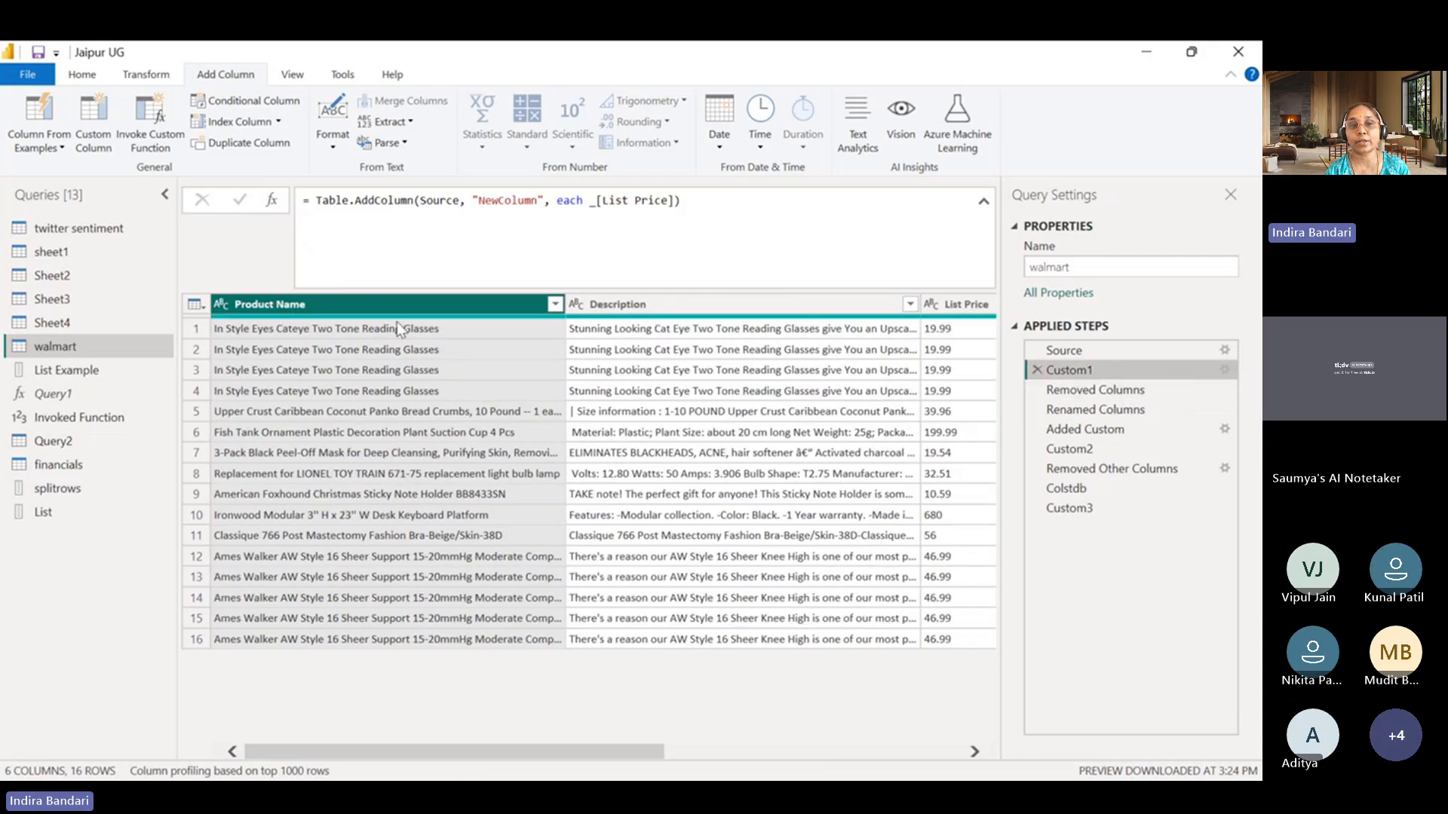
click(1074, 391)
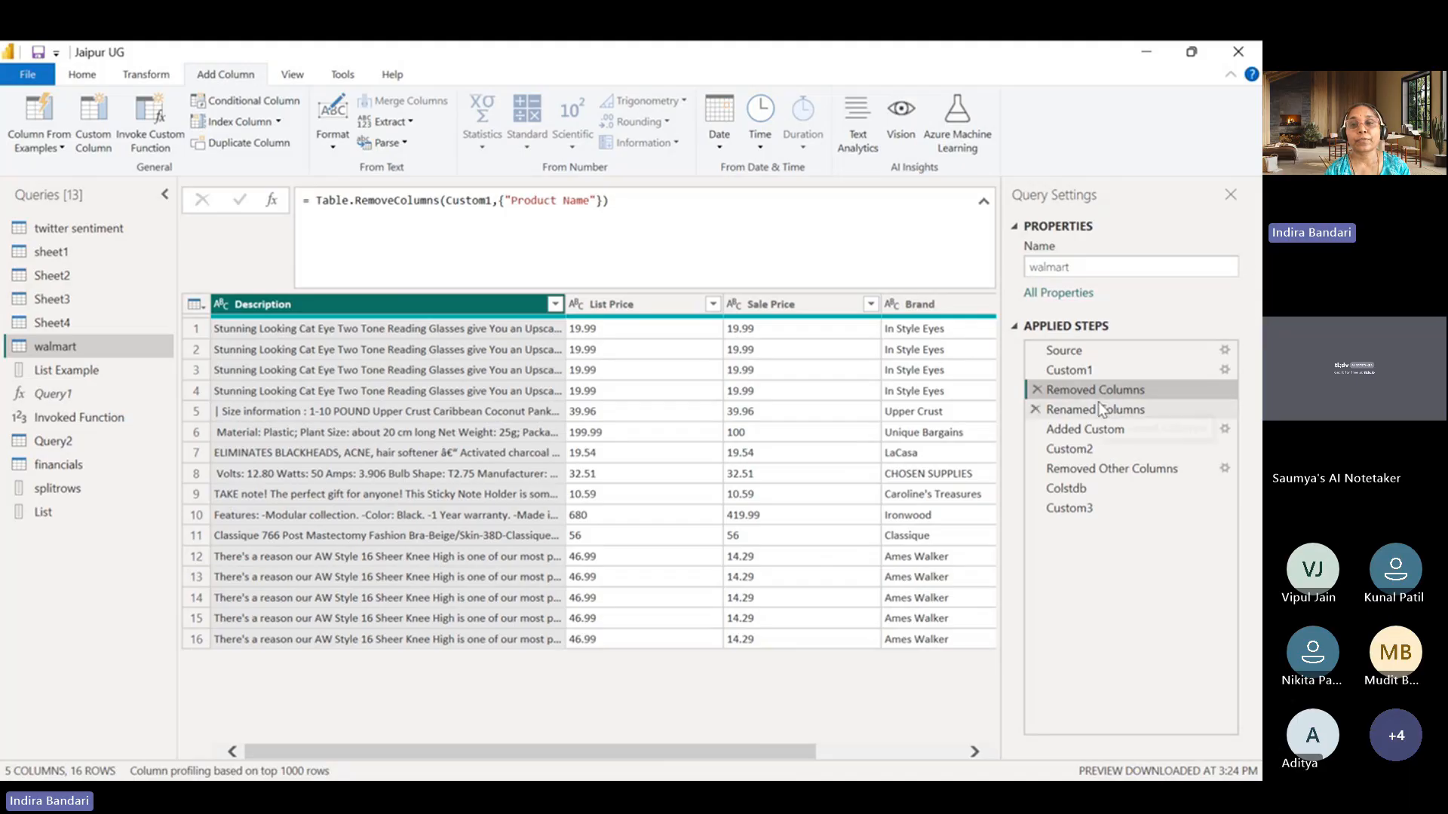
Check the Renamed Columns step's formula and delete the Removed Columns step from the walmart query.
click(1098, 409)
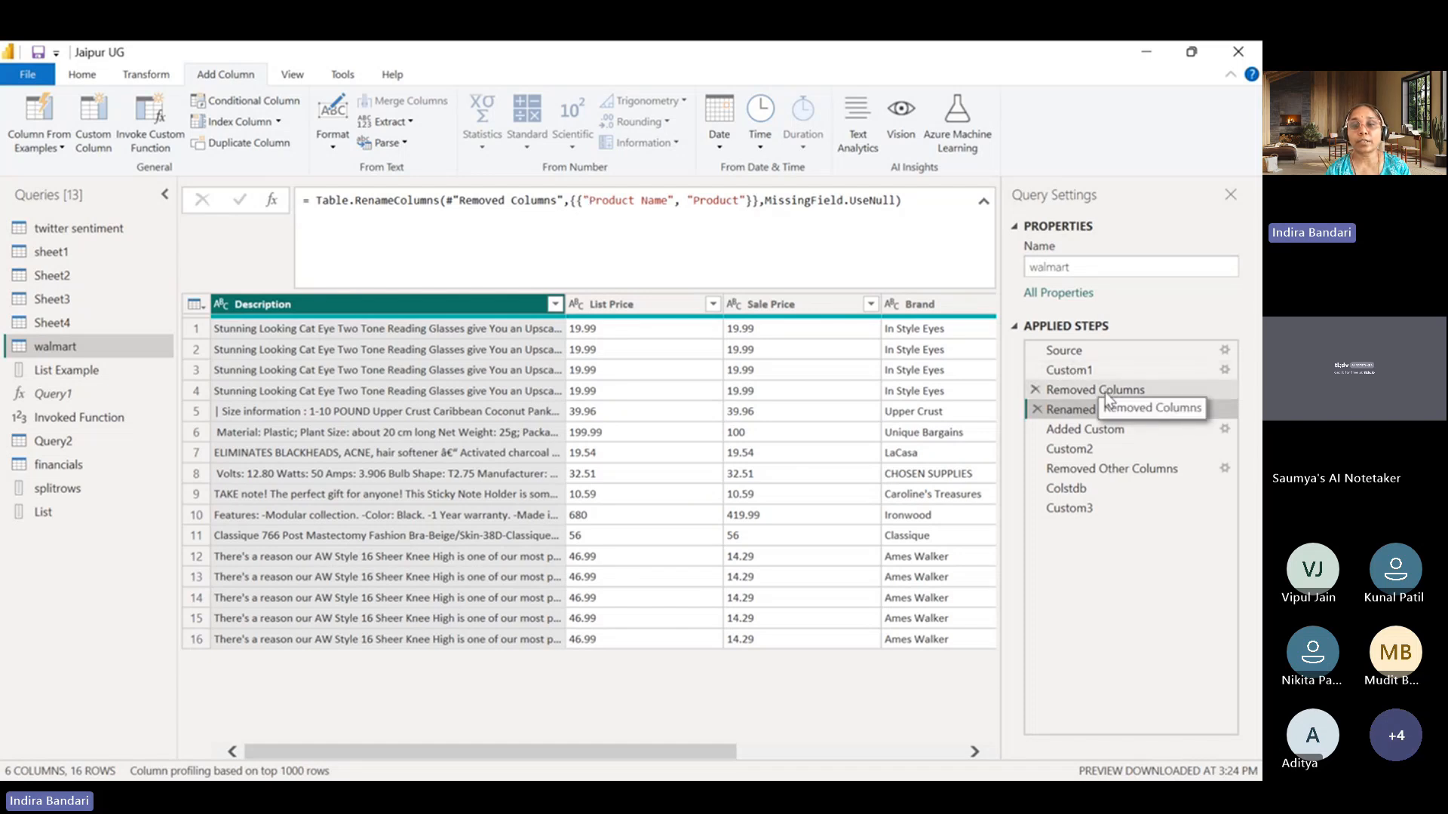
click(1034, 390)
click(803, 462)
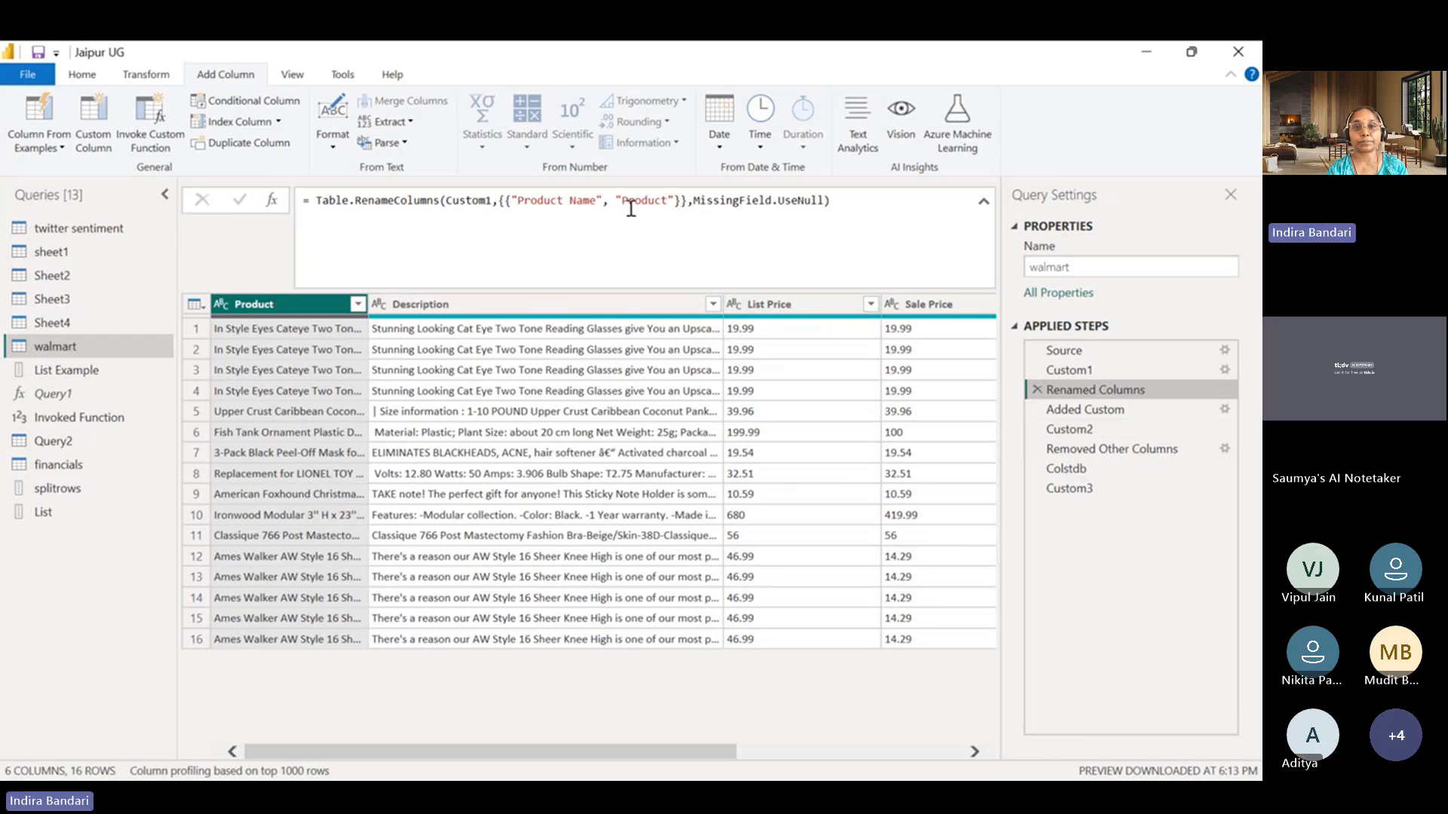
Remove the MissingField.UseNull argument from the Renamed Columns formula, apply it and compare the step with Custom1.
click(685, 204)
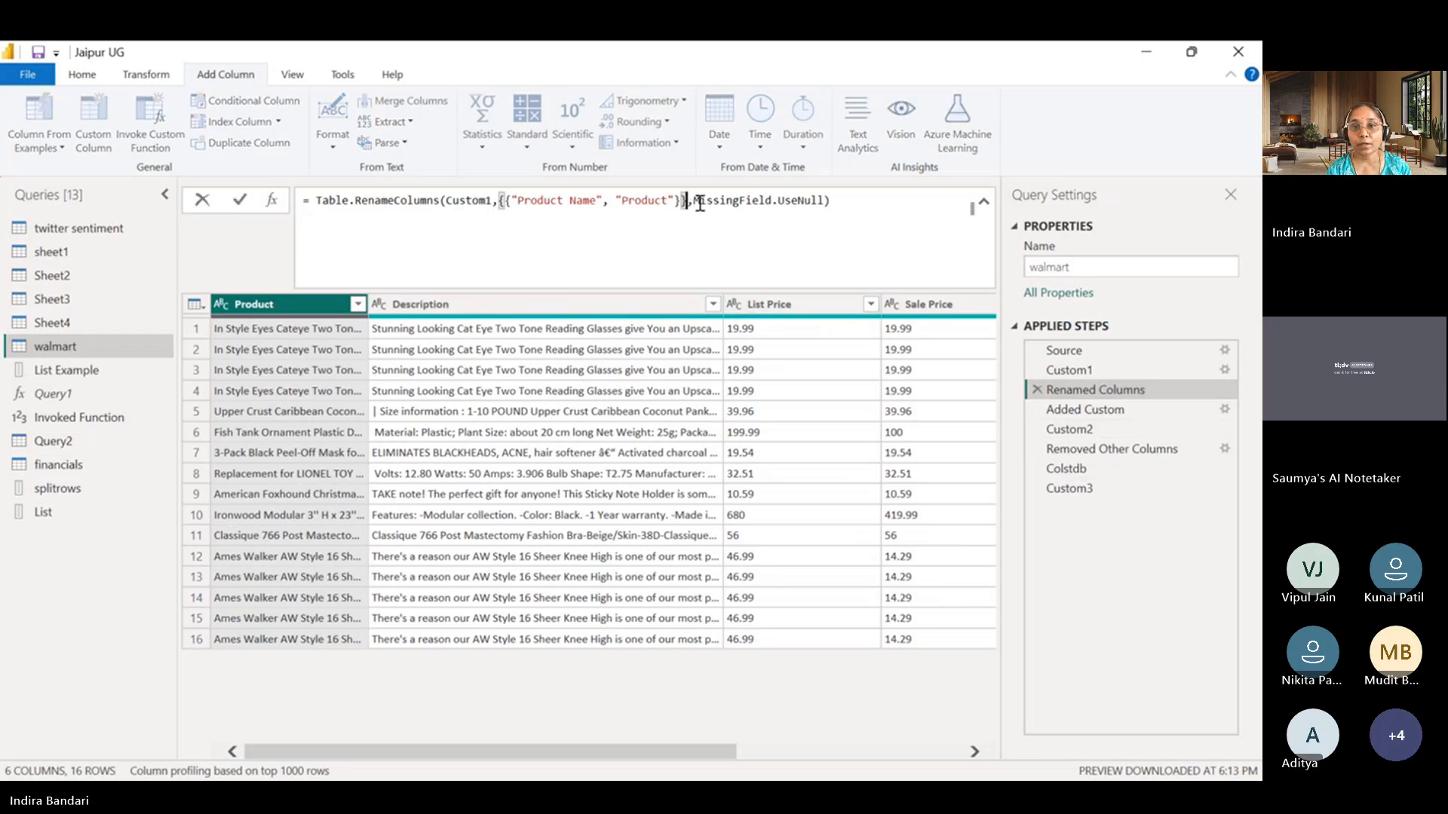
drag(686, 203, 827, 203)
key(ctrl+c)
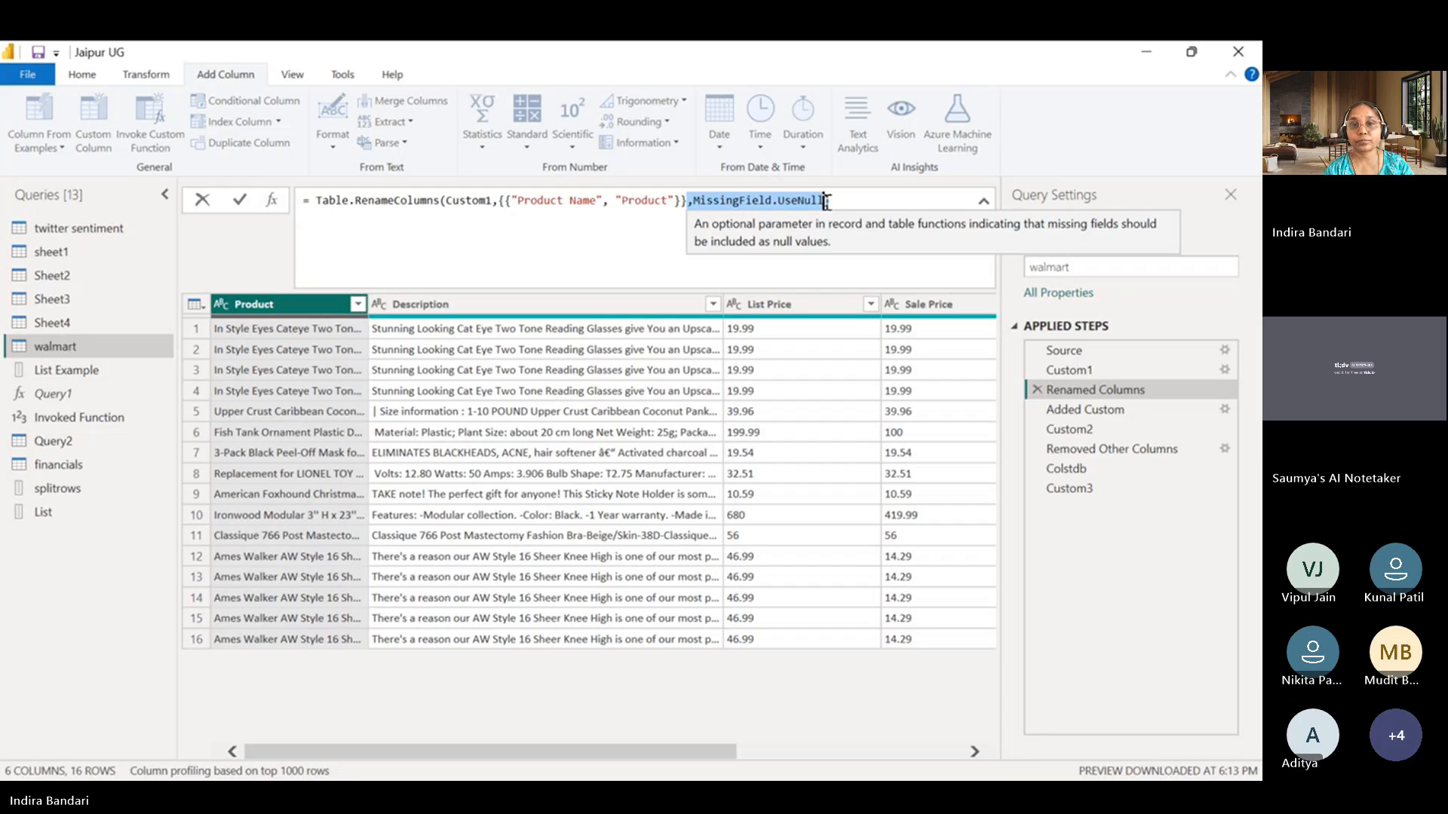
key(Delete)
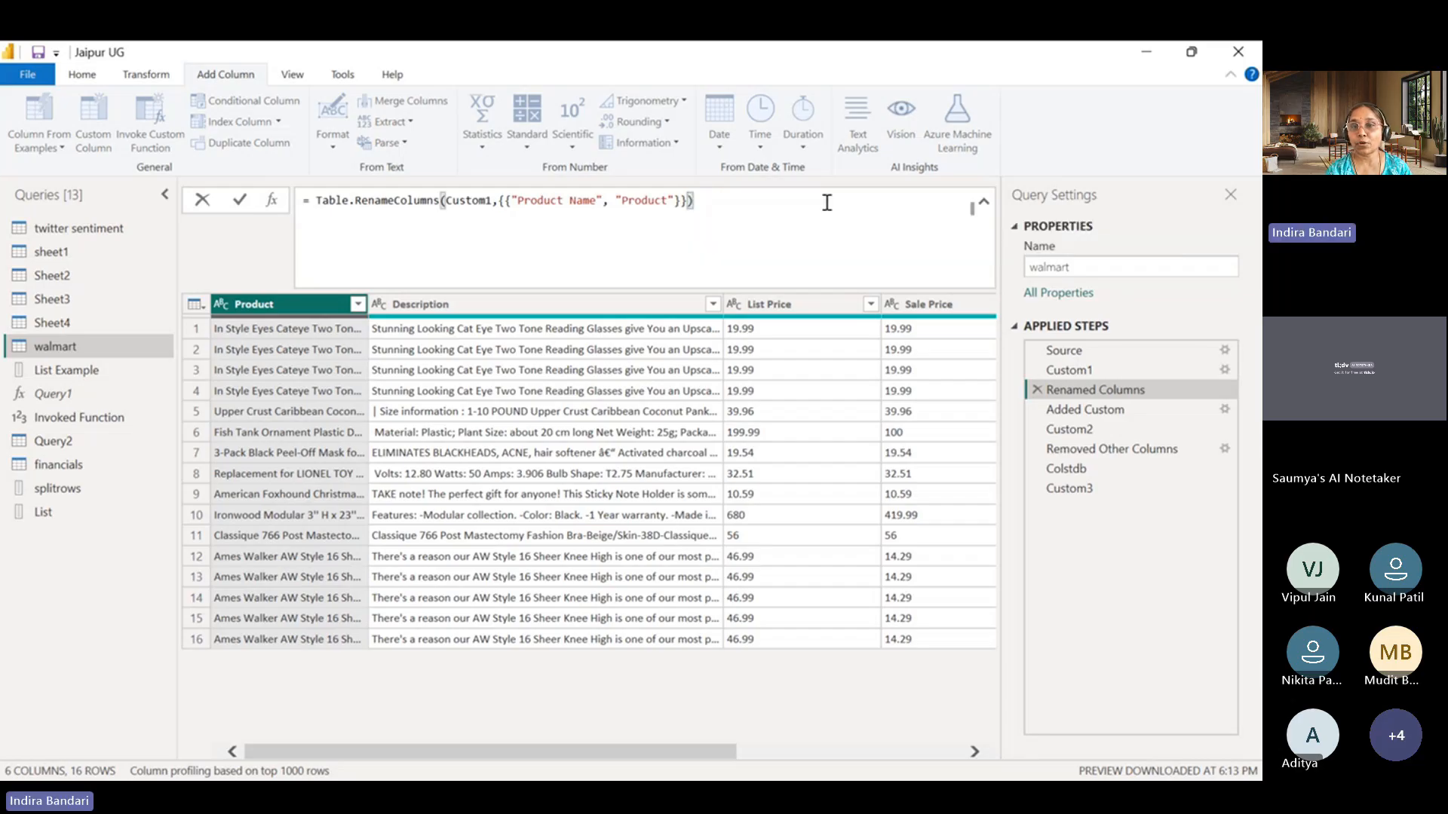
key(Return)
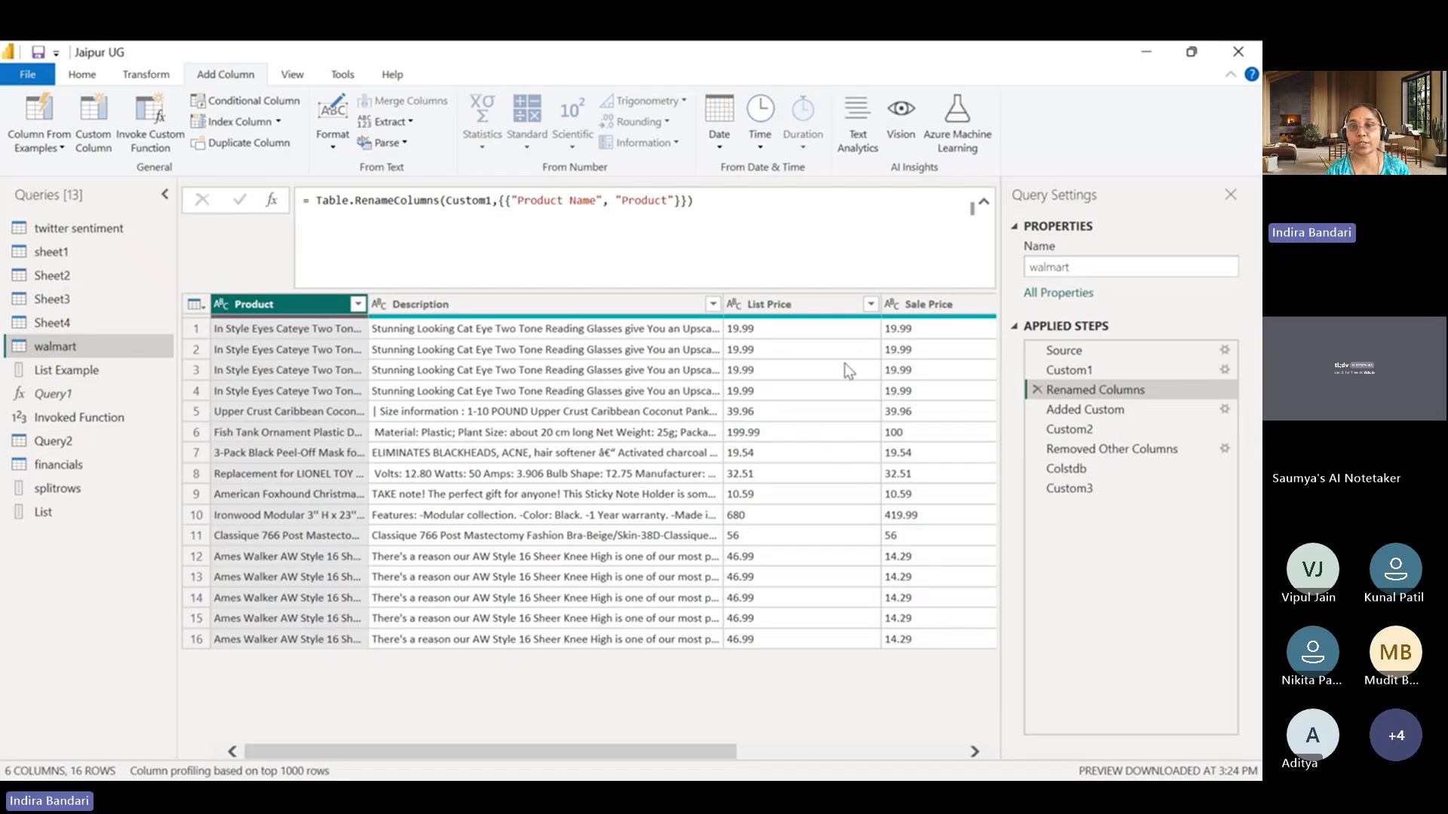
click(1069, 370)
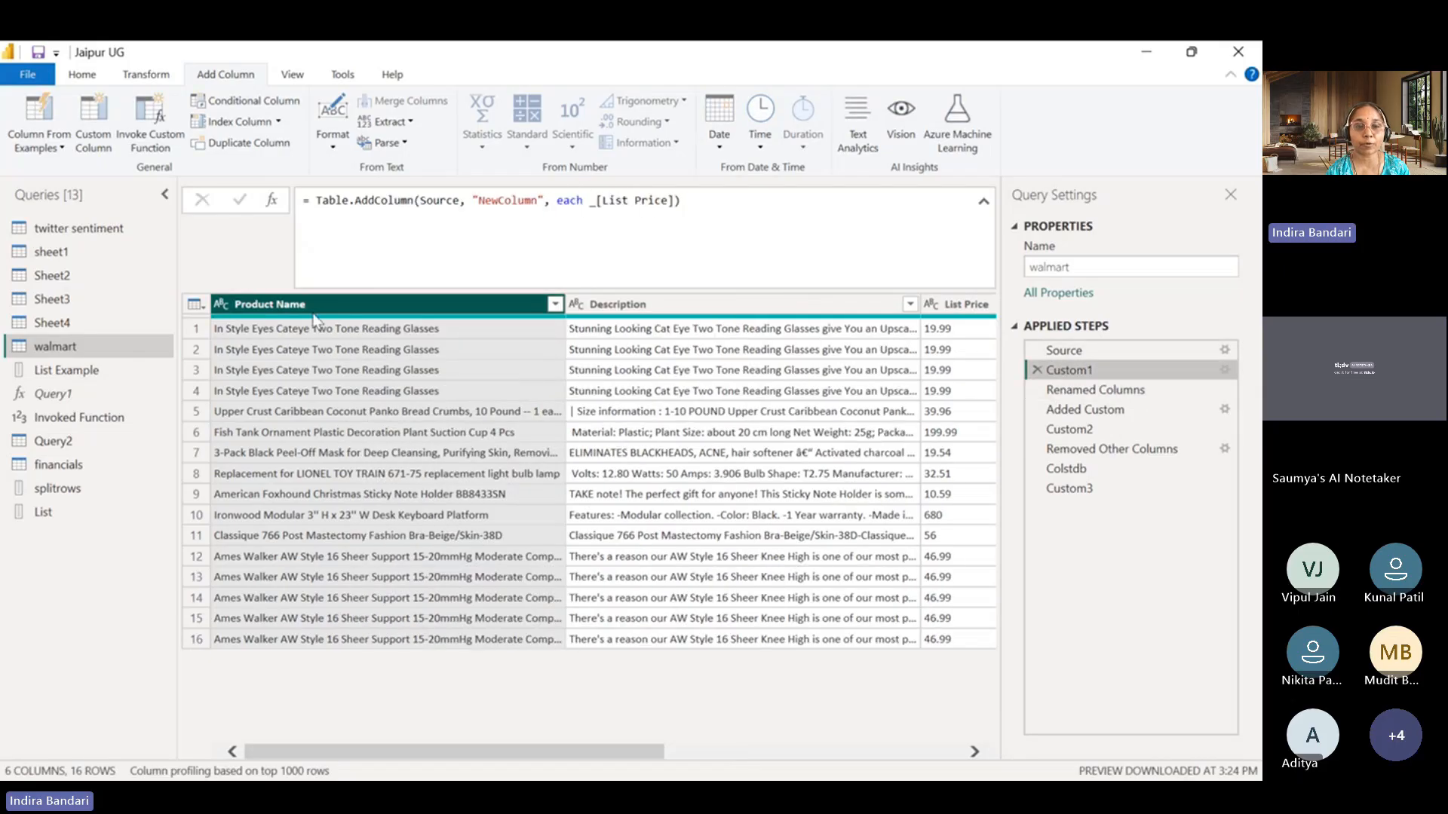
click(1098, 390)
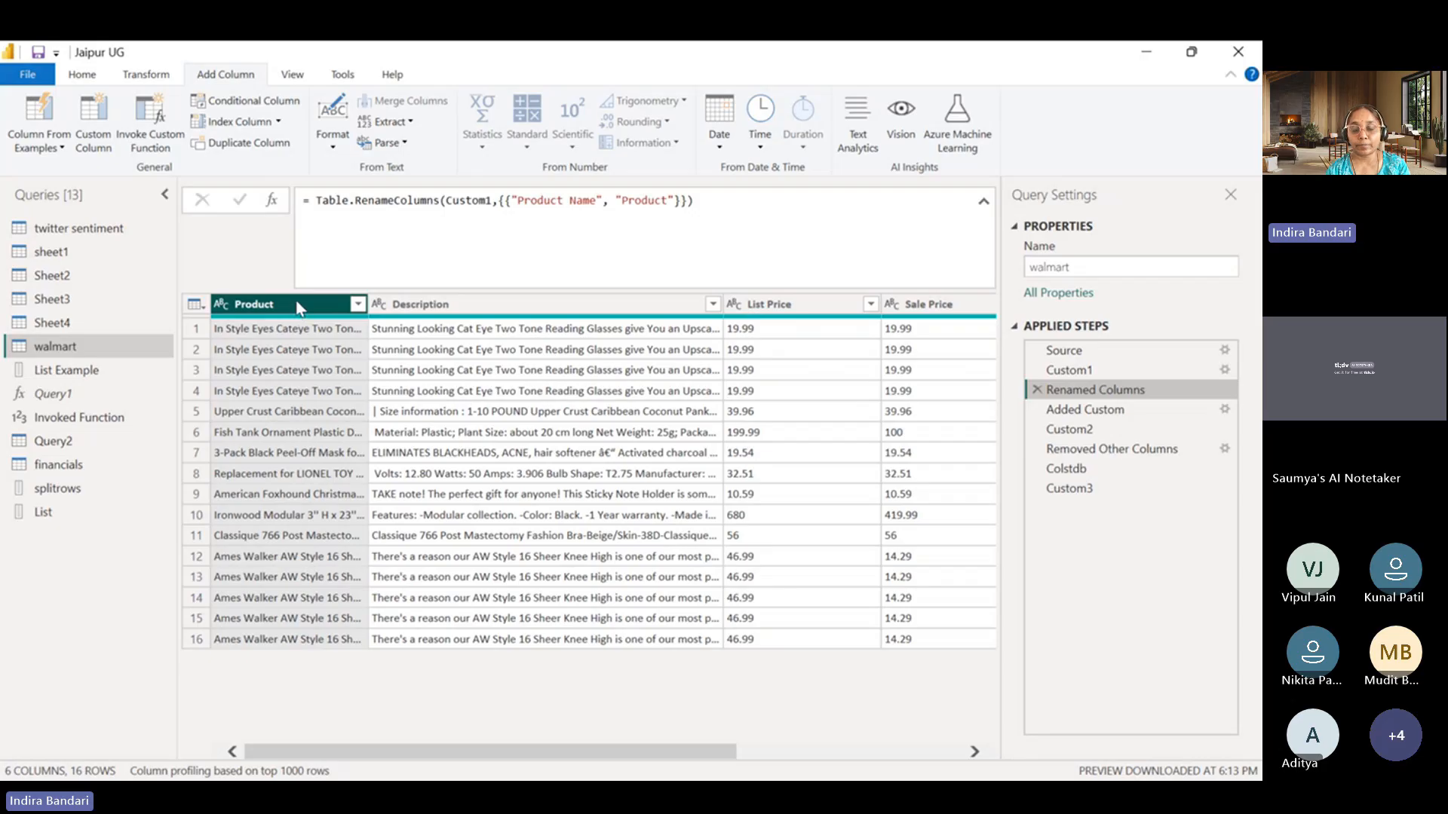
Remove the Product Name column right after the Custom1 step of the walmart query, confirming the inserted step.
right_click(299, 307)
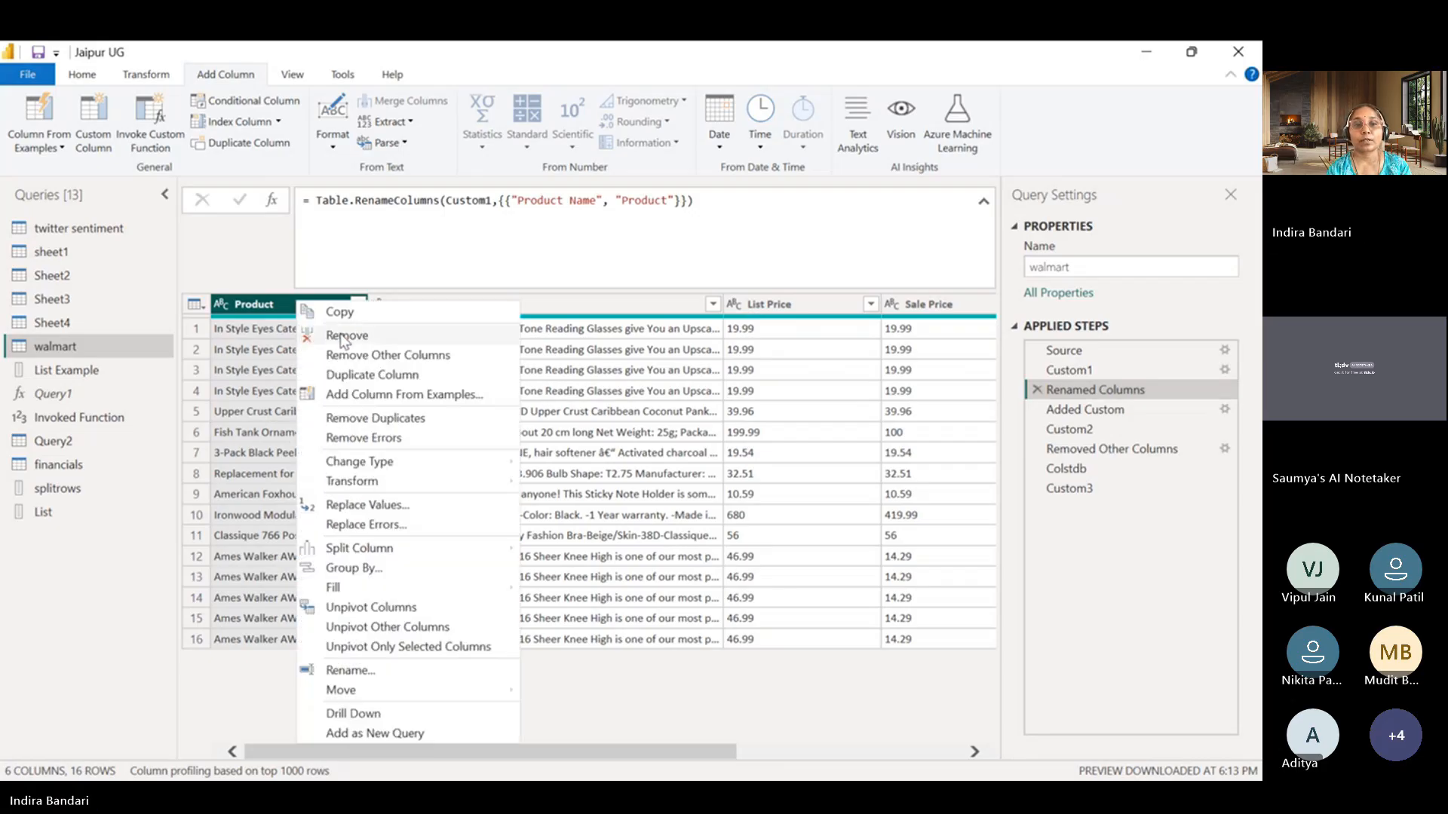
click(1061, 375)
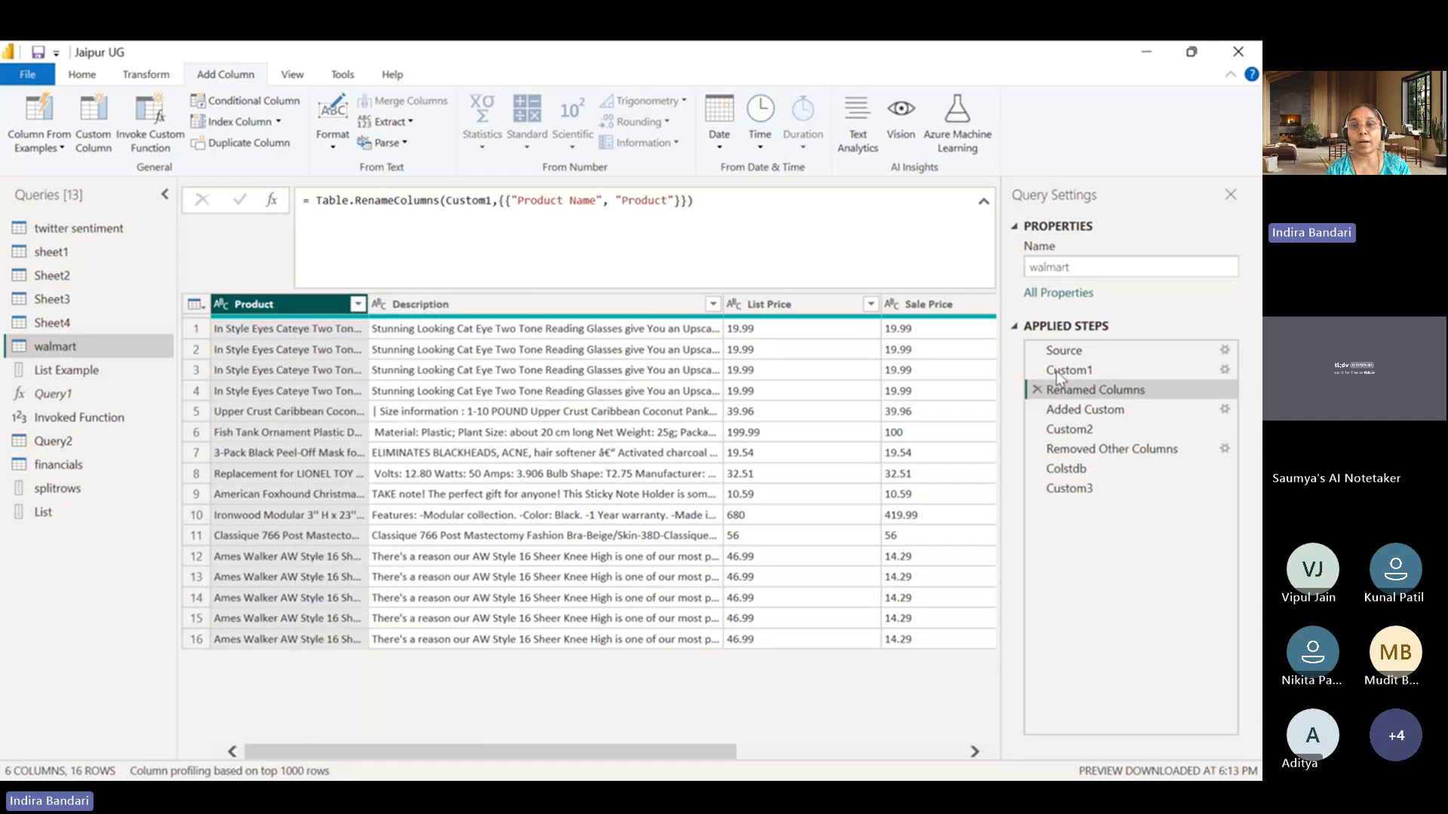
right_click(389, 305)
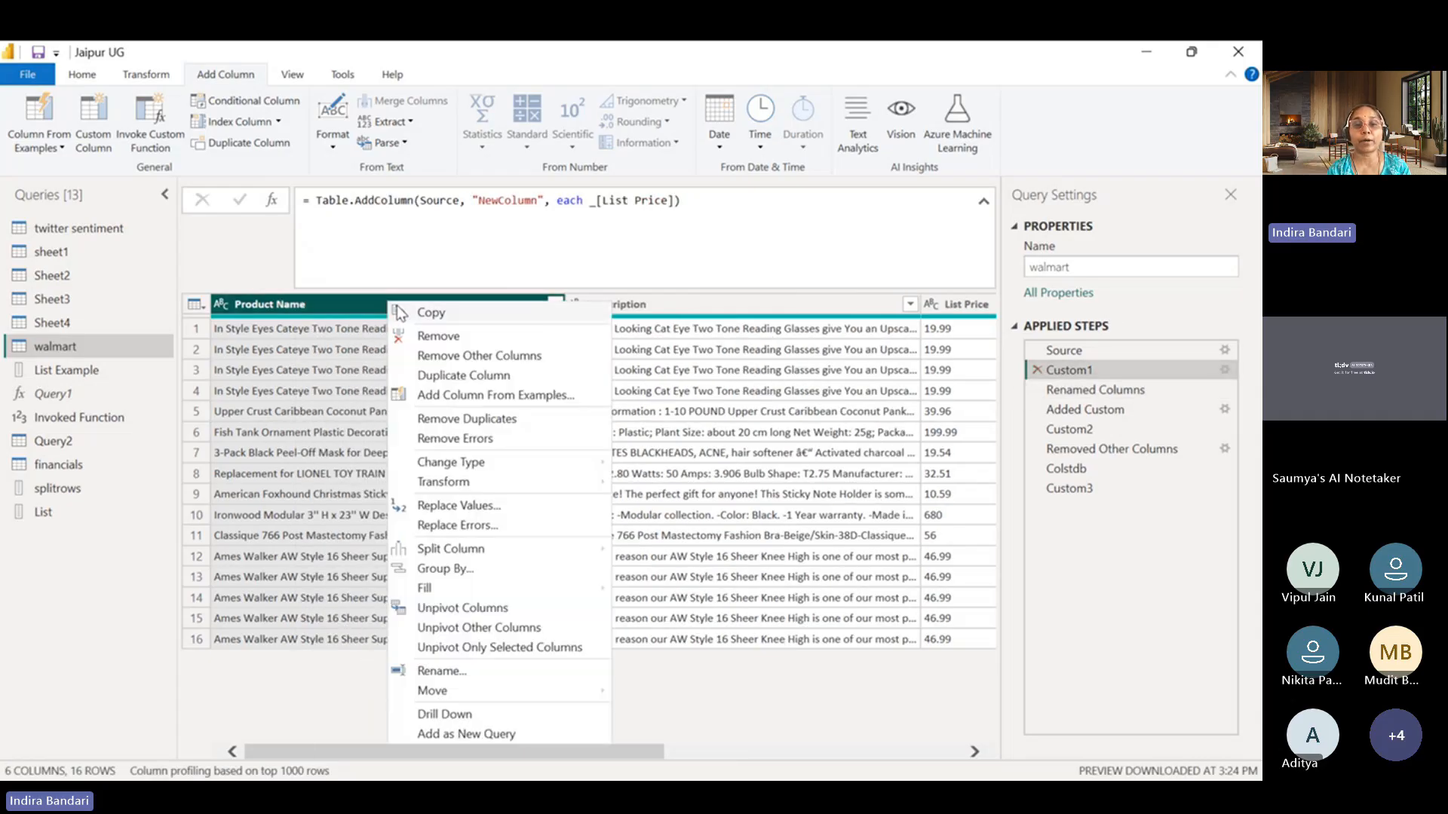
click(434, 336)
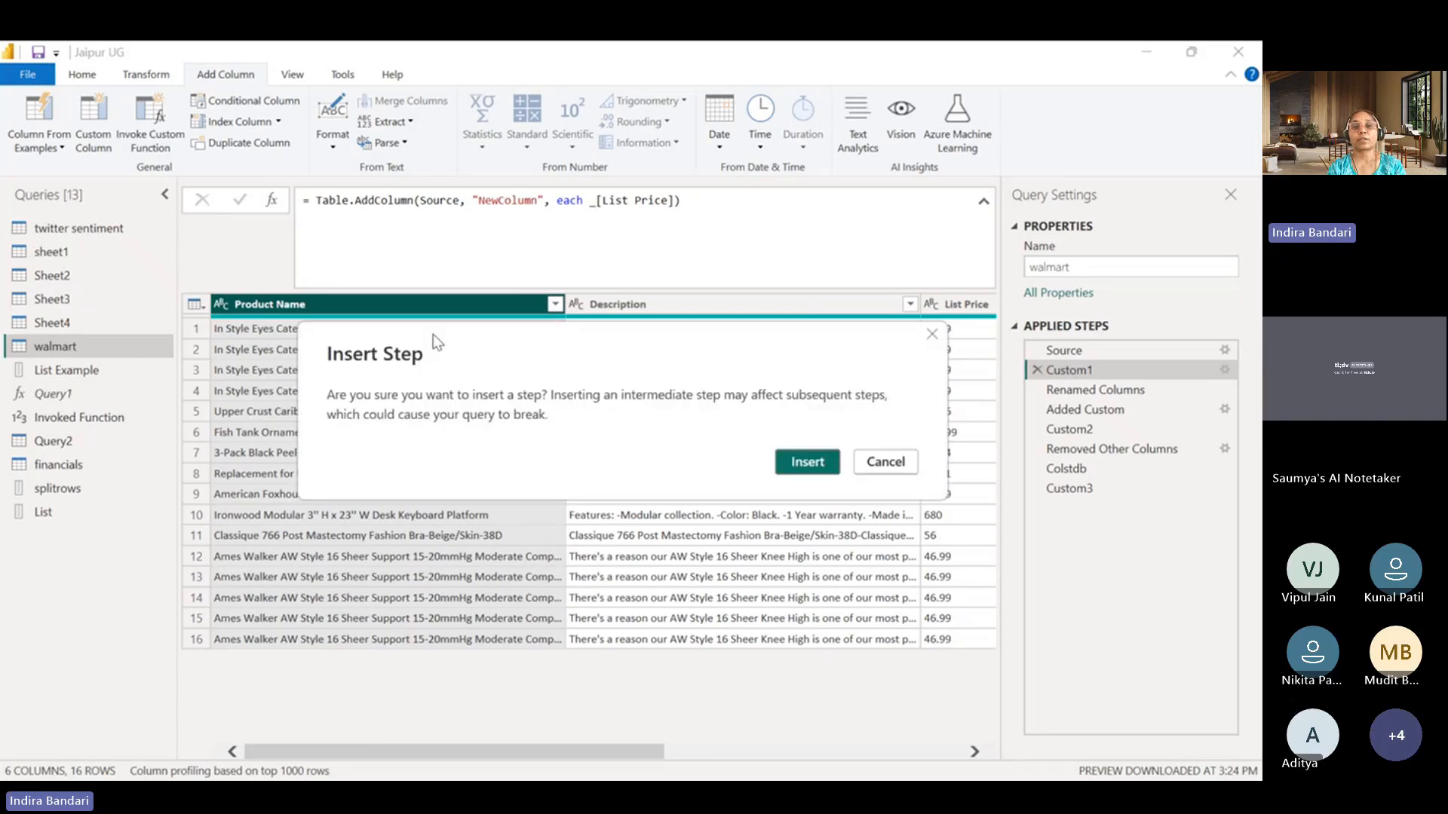
click(805, 461)
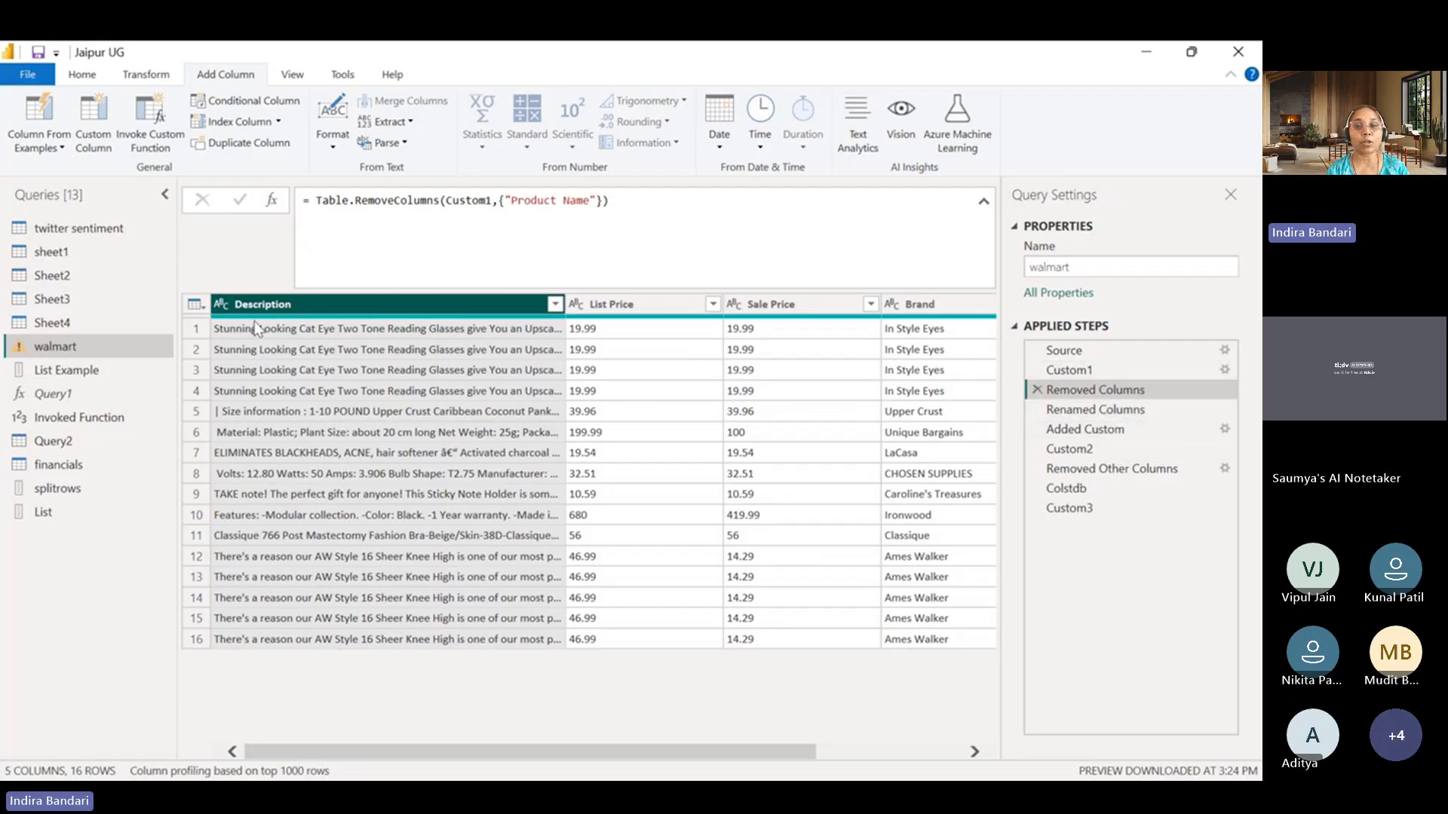
Add the MissingField.UseNull argument to the Table.RenameColumns formula of the Renamed Columns step and compare with the Removed Columns step.
click(1119, 410)
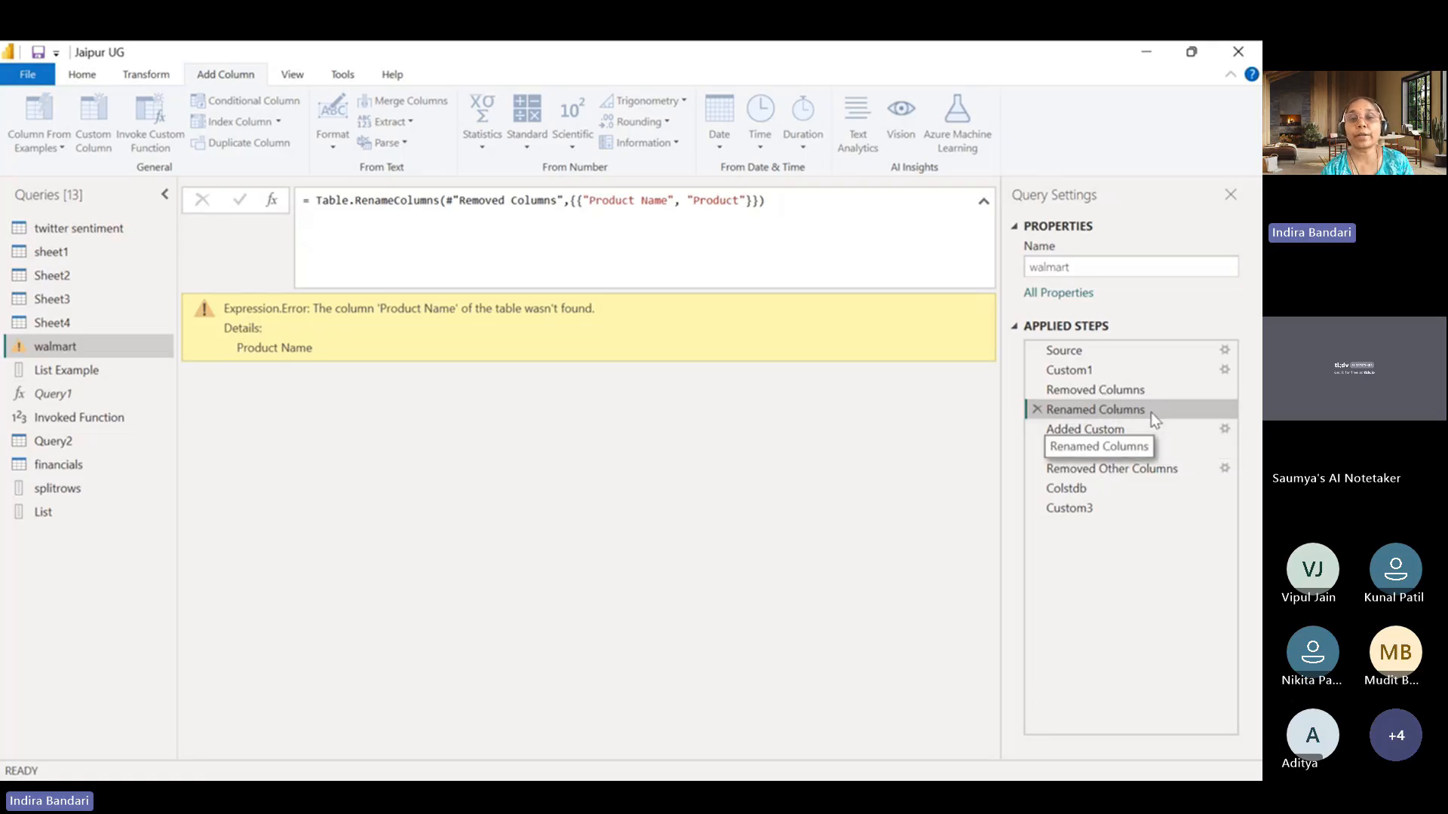
click(757, 201)
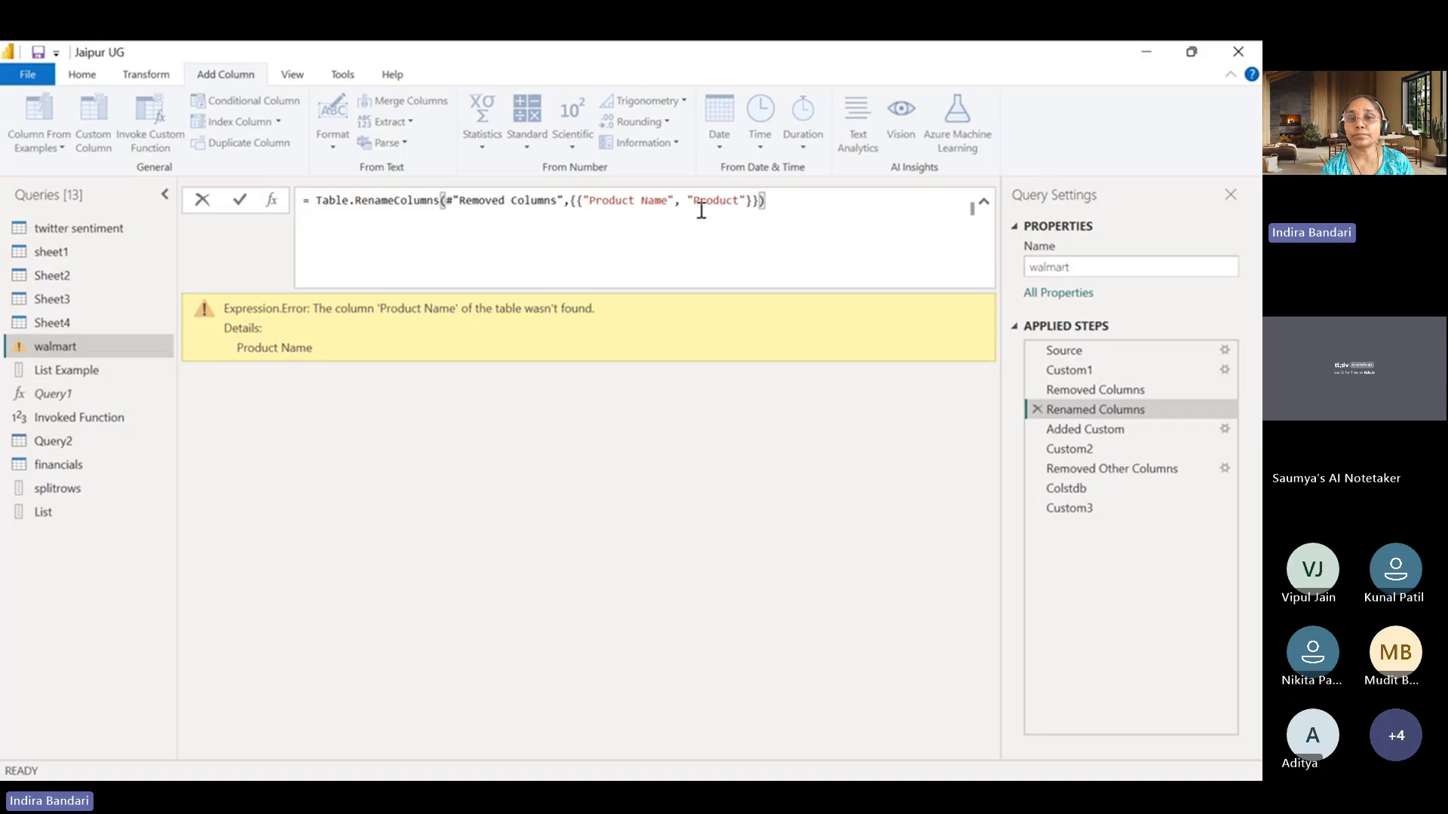
text(,)
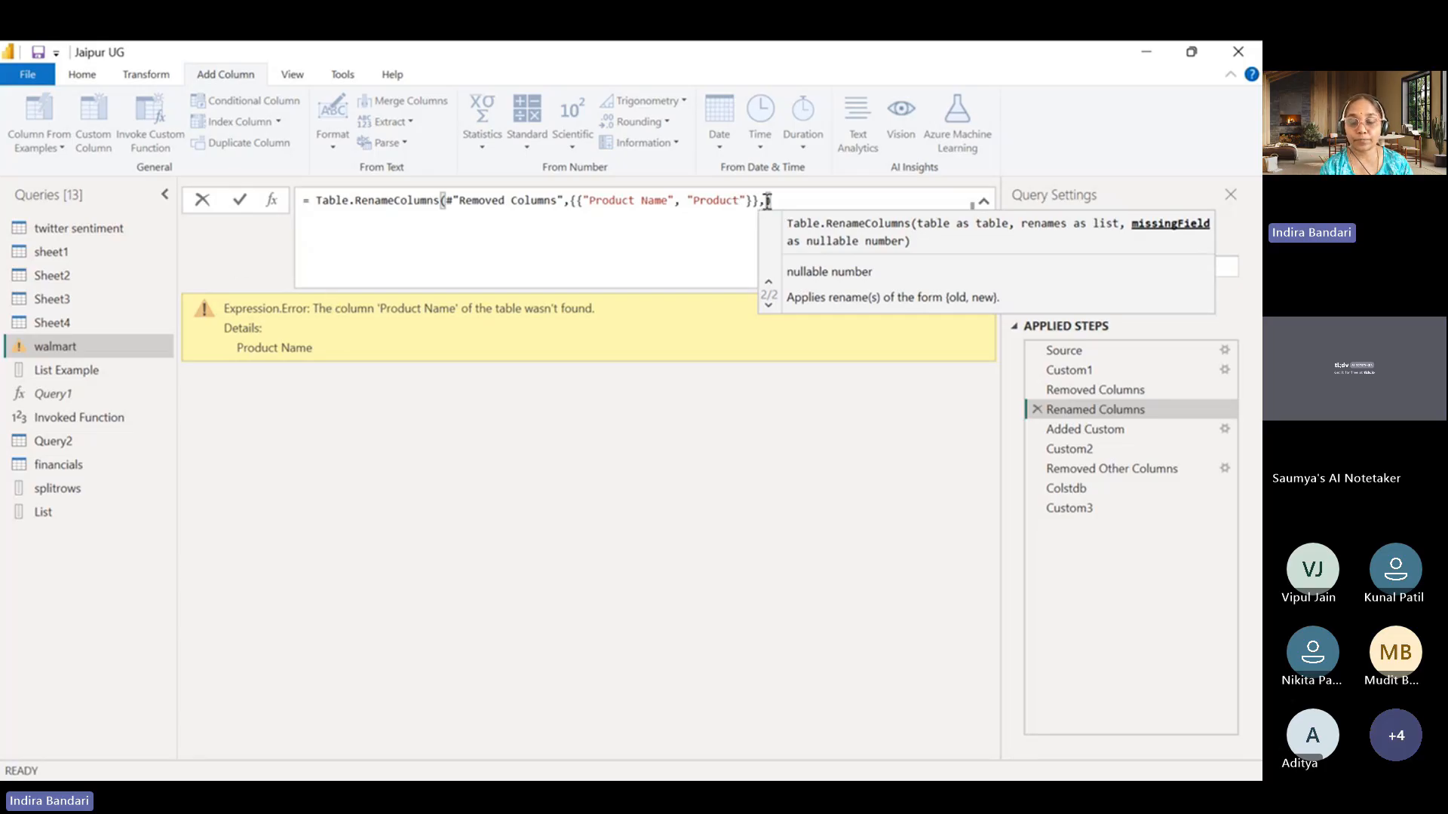
key(ctrl+v)
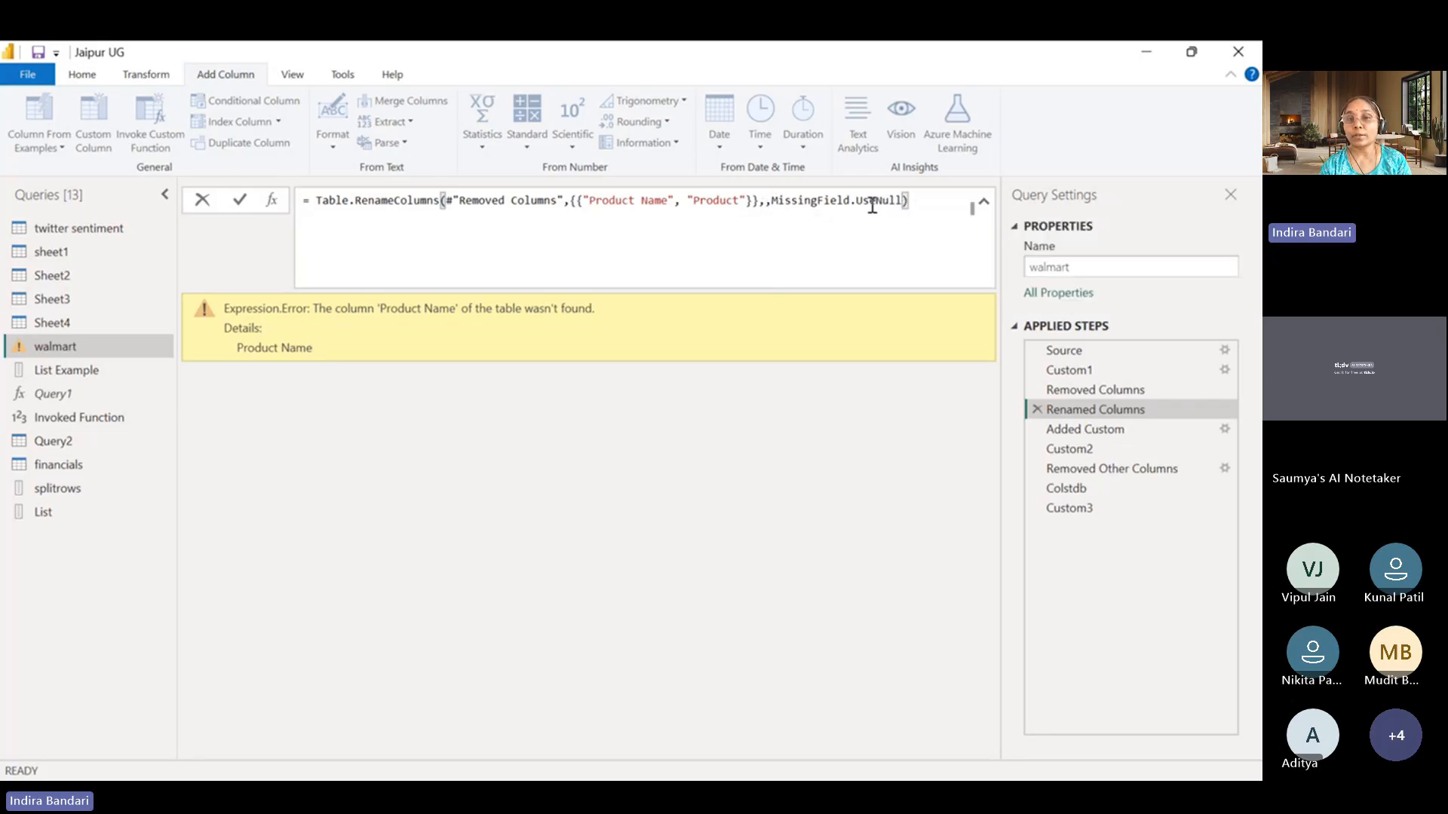
drag(770, 199, 904, 199)
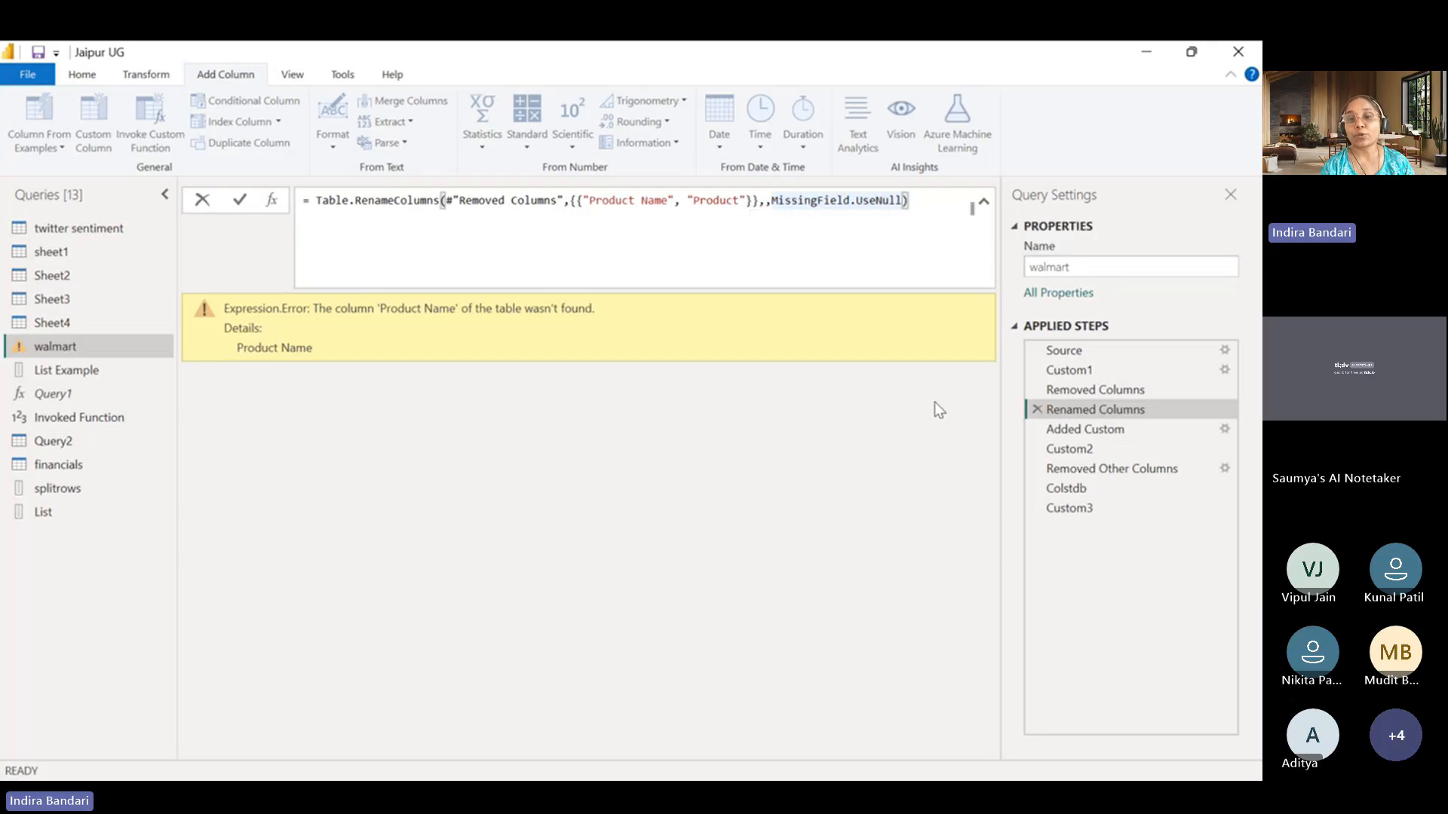
click(1086, 389)
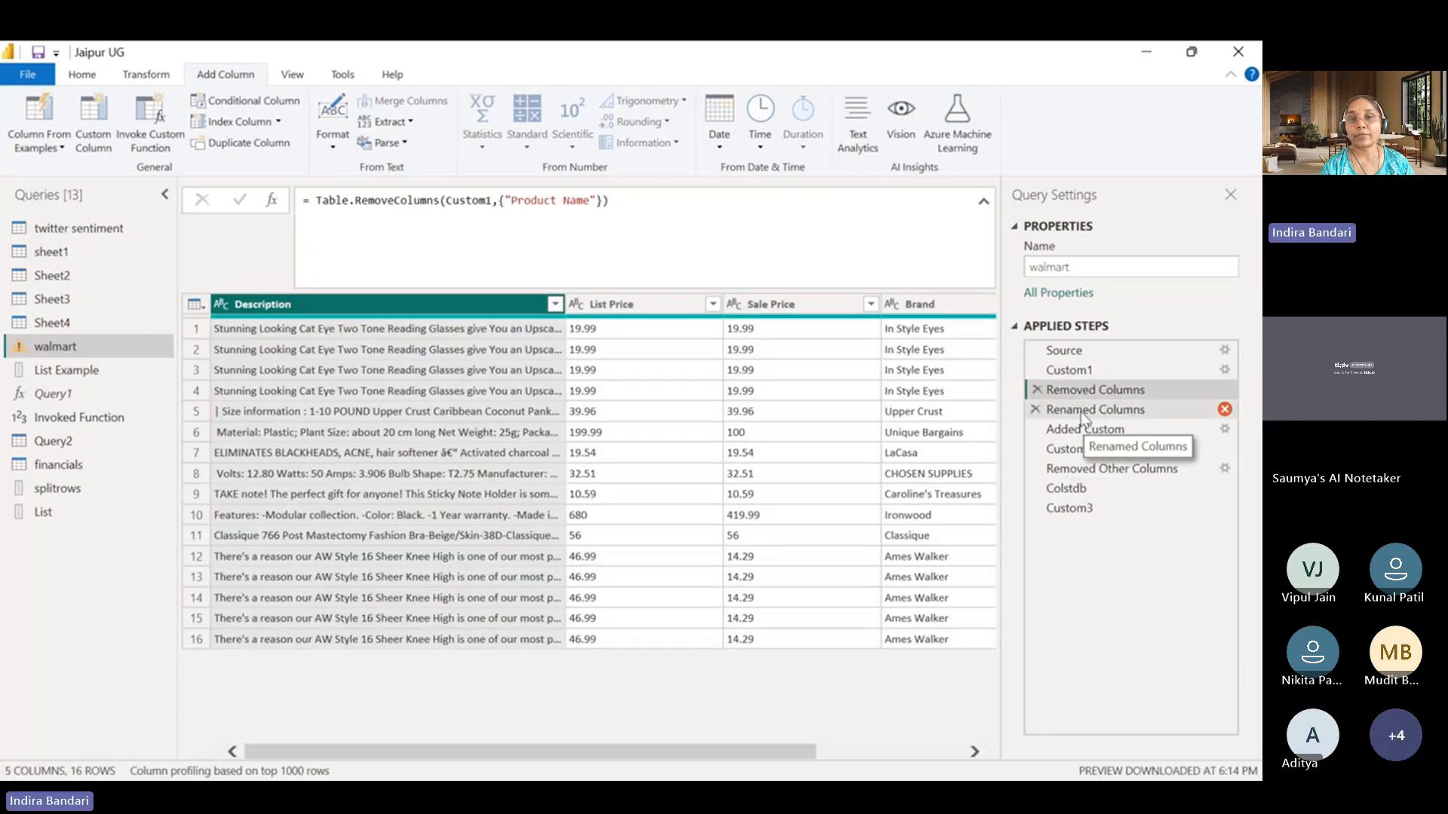
Delete the duplicate comma before MissingField.UseNull in the Renamed Columns formula and apply it.
click(1080, 411)
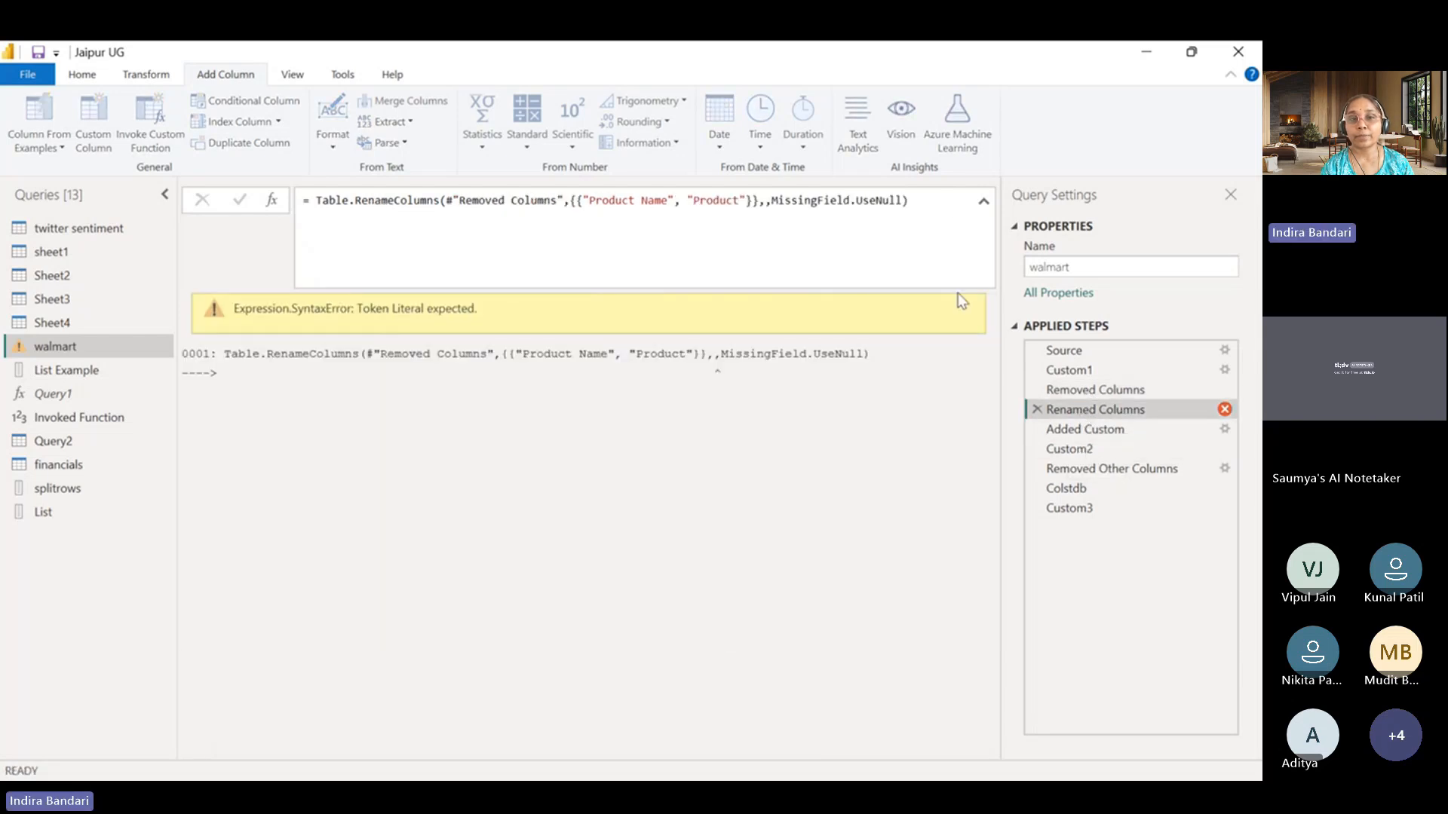
click(932, 201)
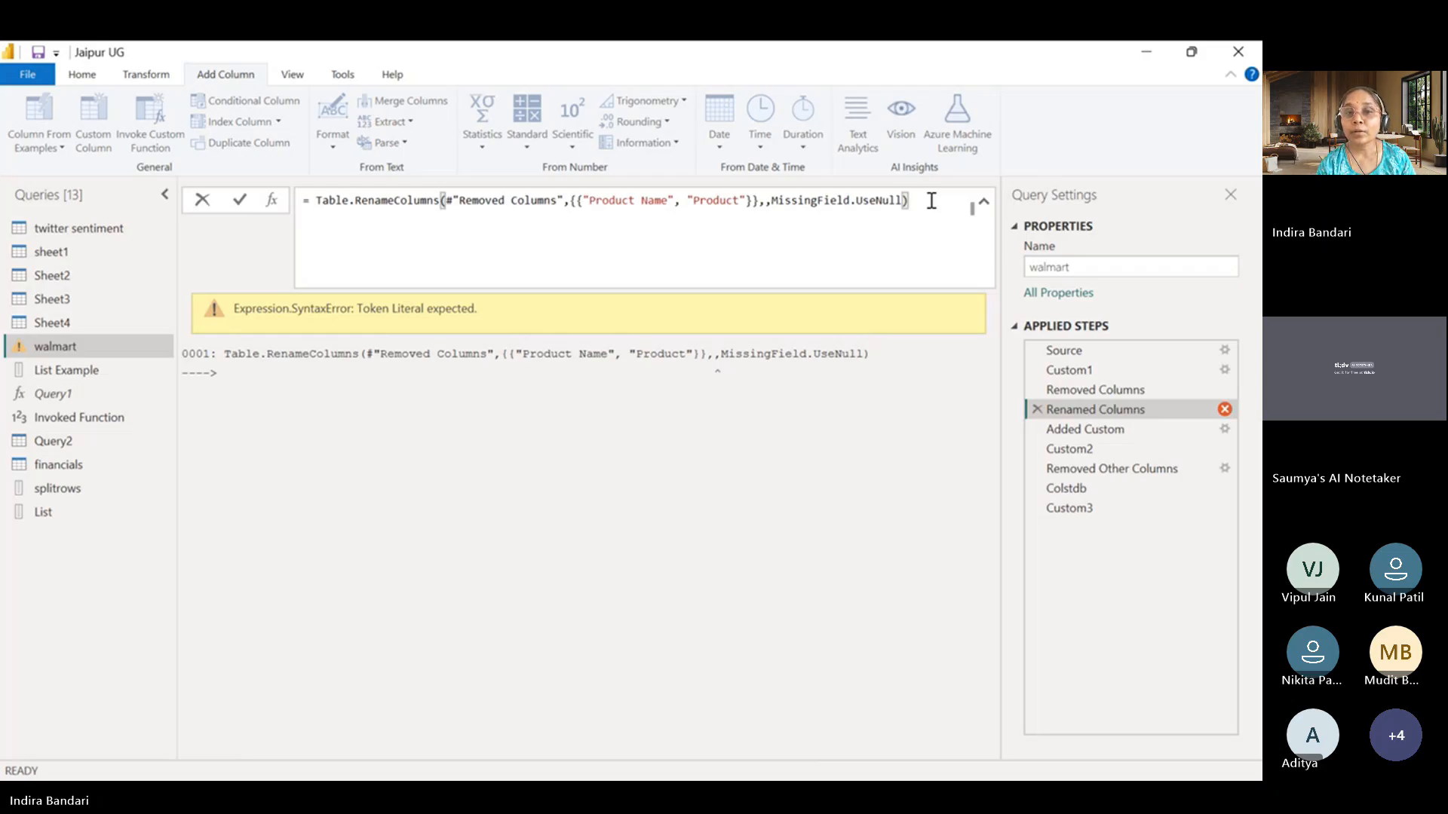
click(771, 202)
key(BackSpace)
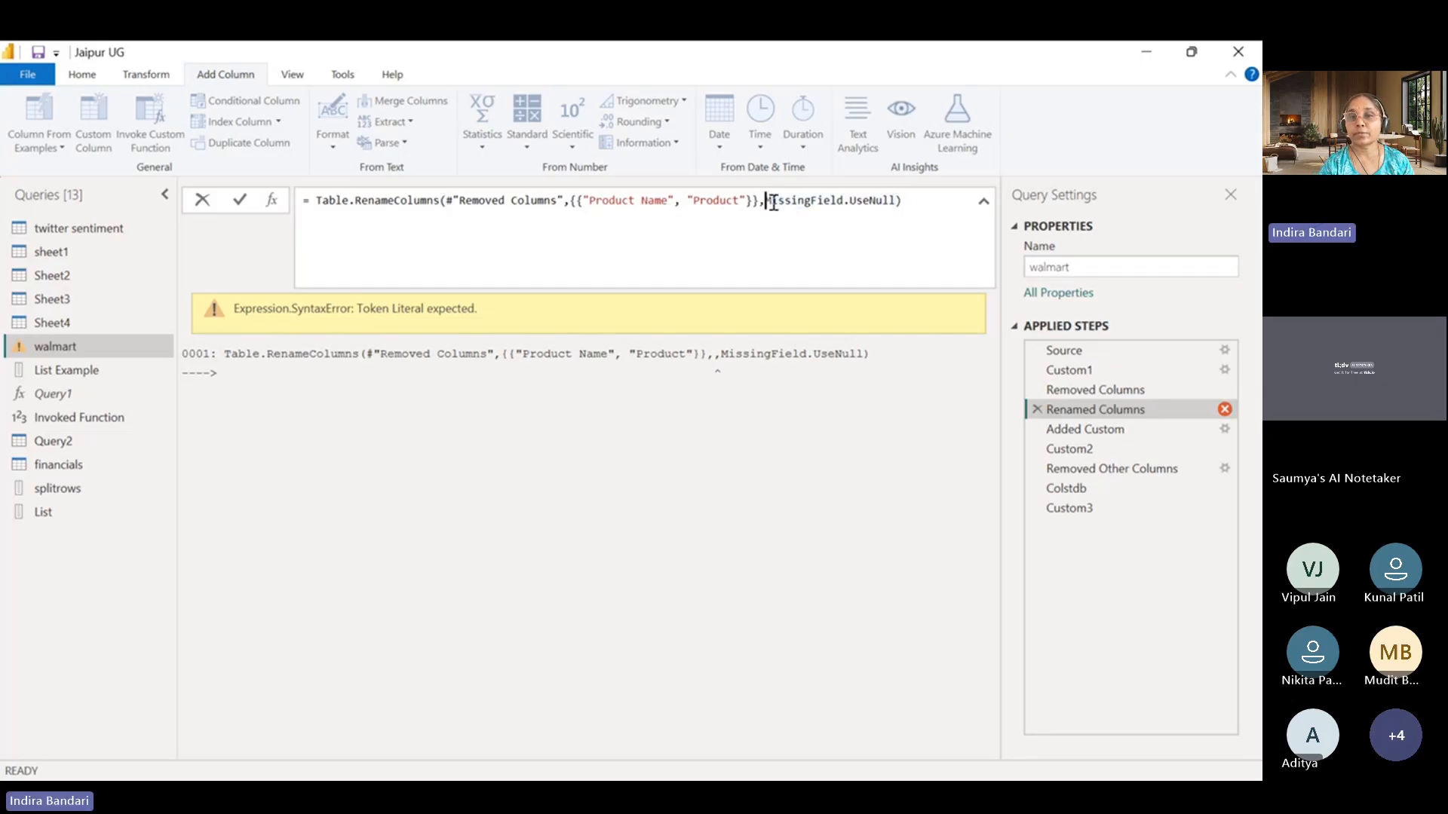
key(Return)
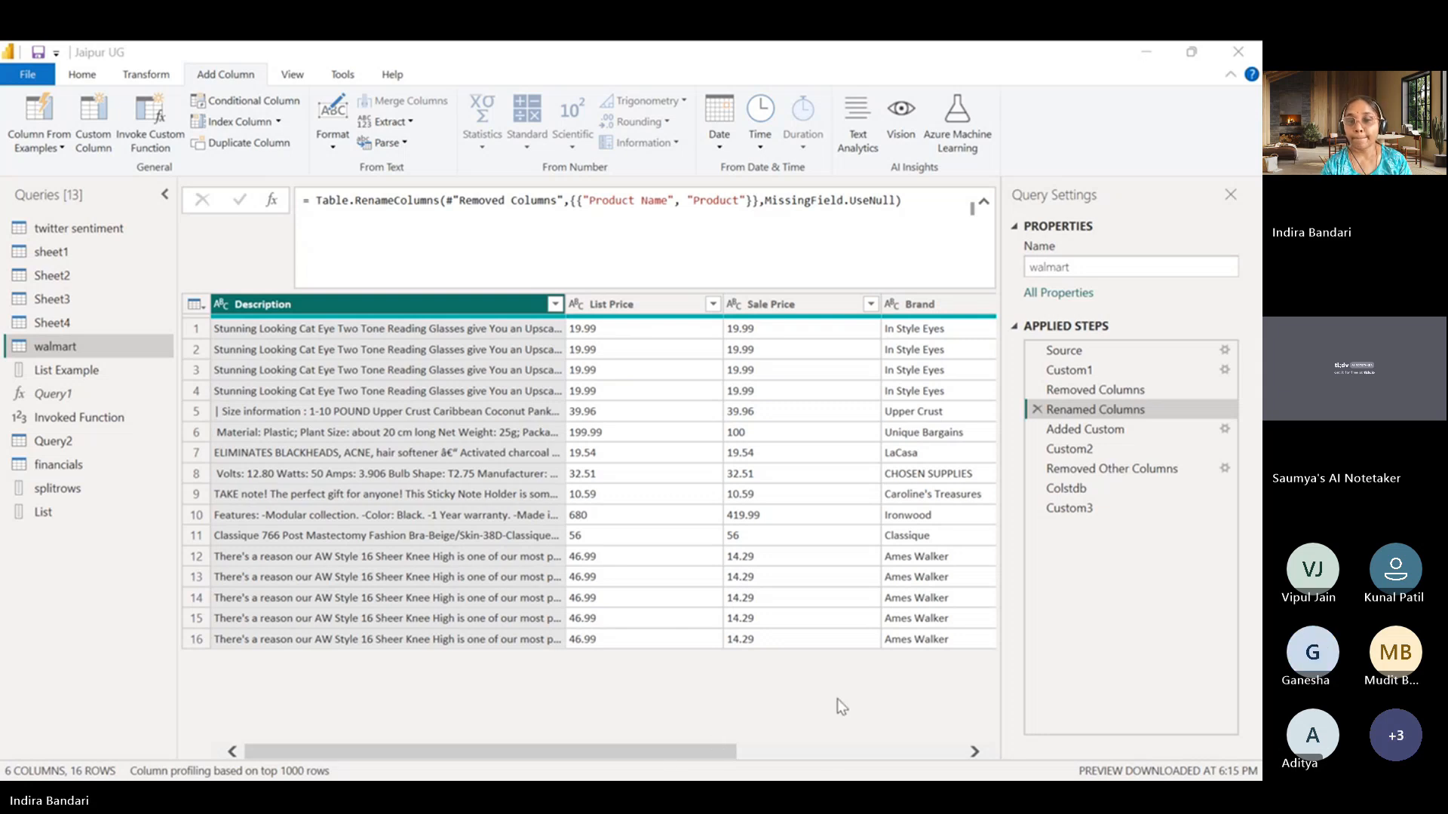
click(694, 667)
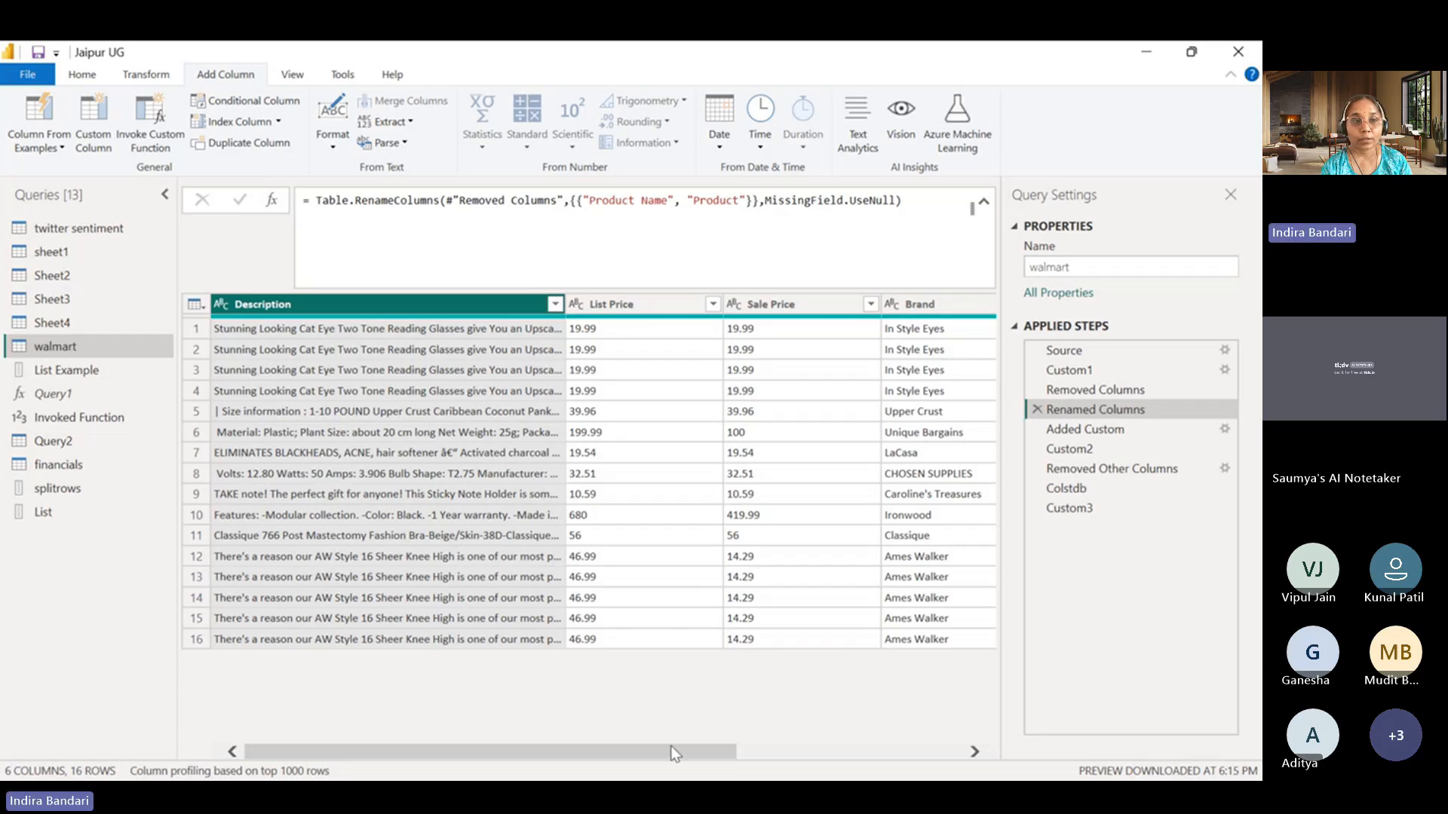
Examine the Sheet2 query's Source, Navigation, Promoted Headers and Changed Type steps, including the Coffee_sales.xlsx file reference and the columns.
click(66, 279)
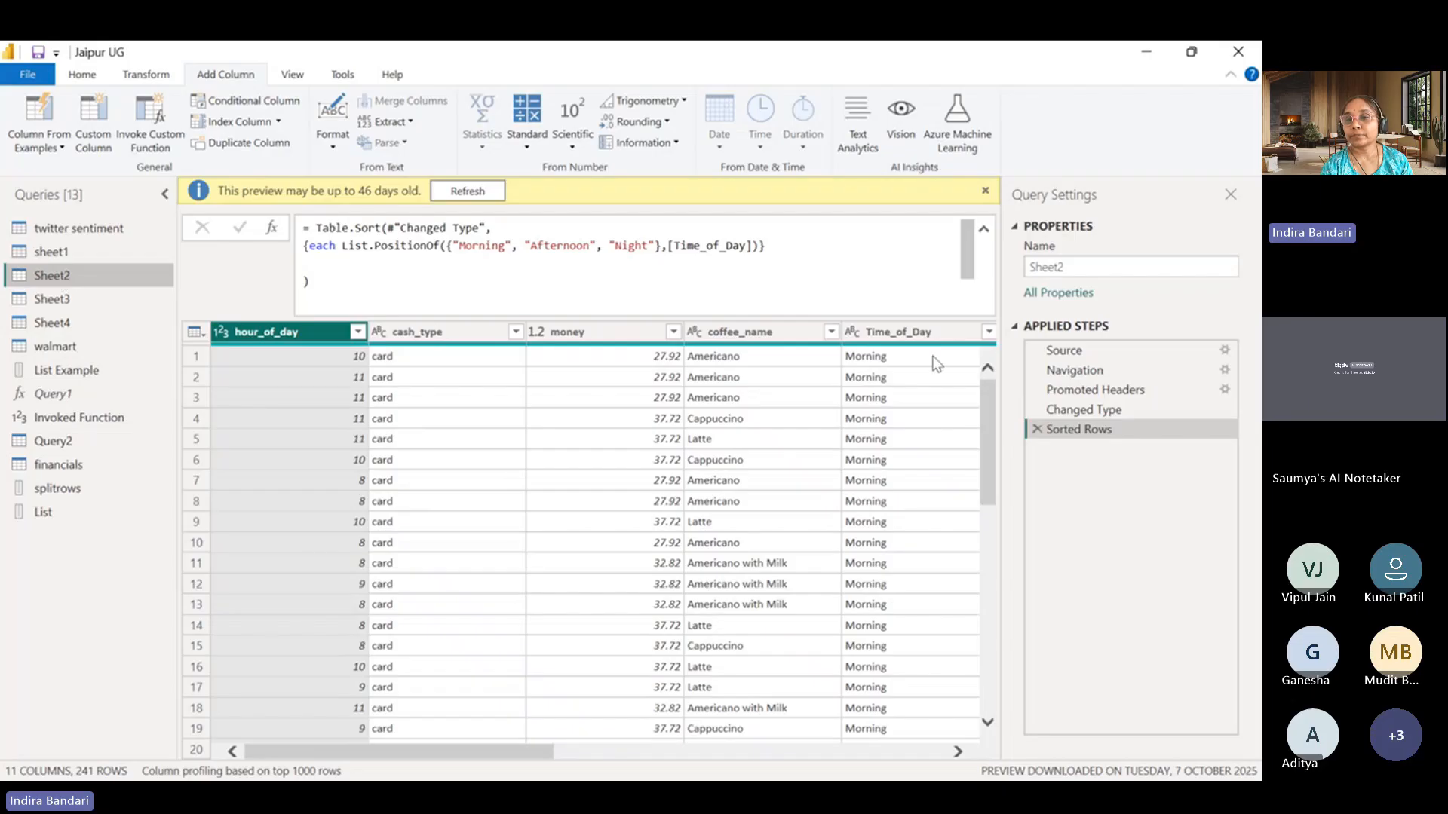
click(1069, 352)
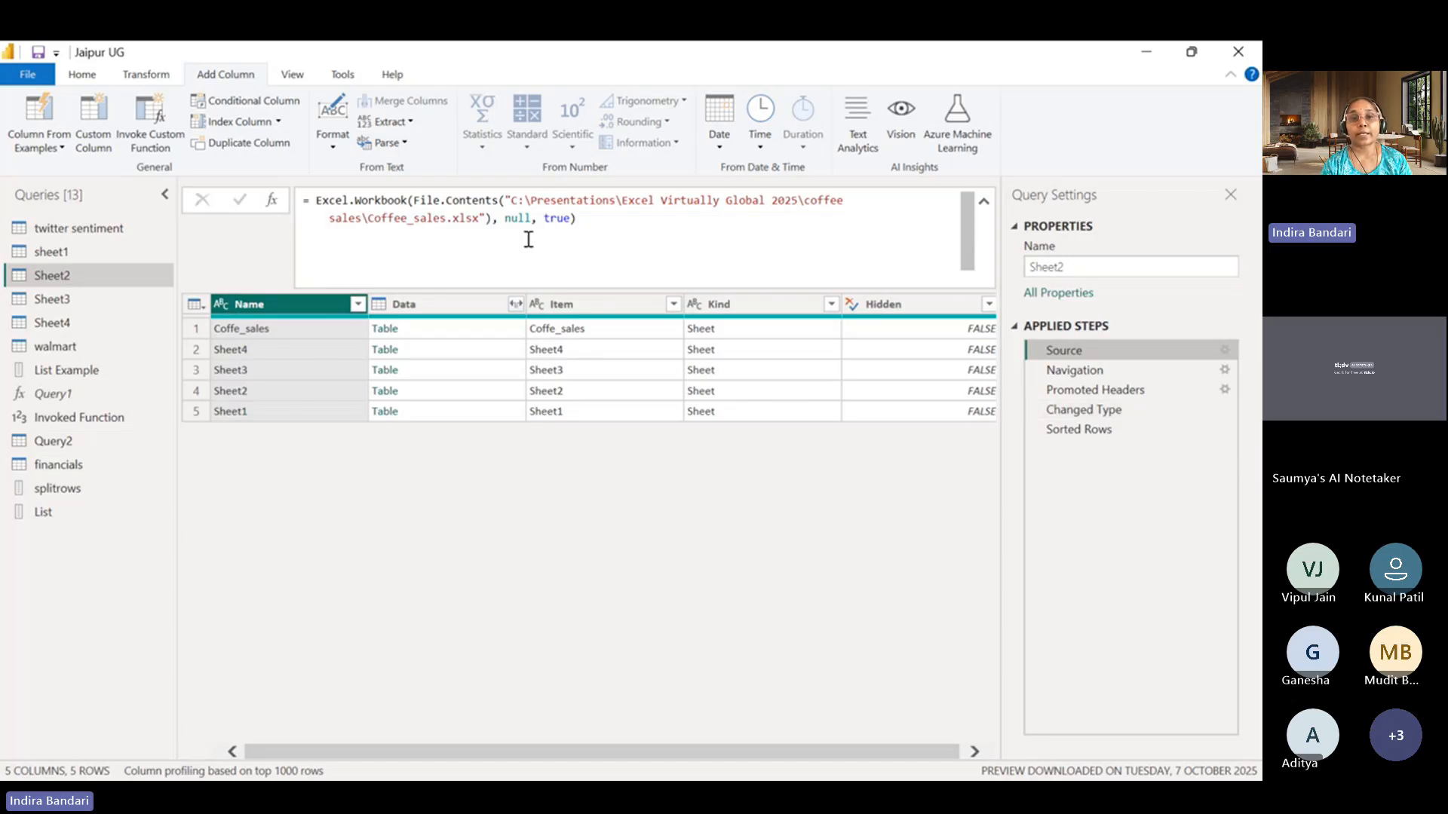
drag(480, 220, 374, 213)
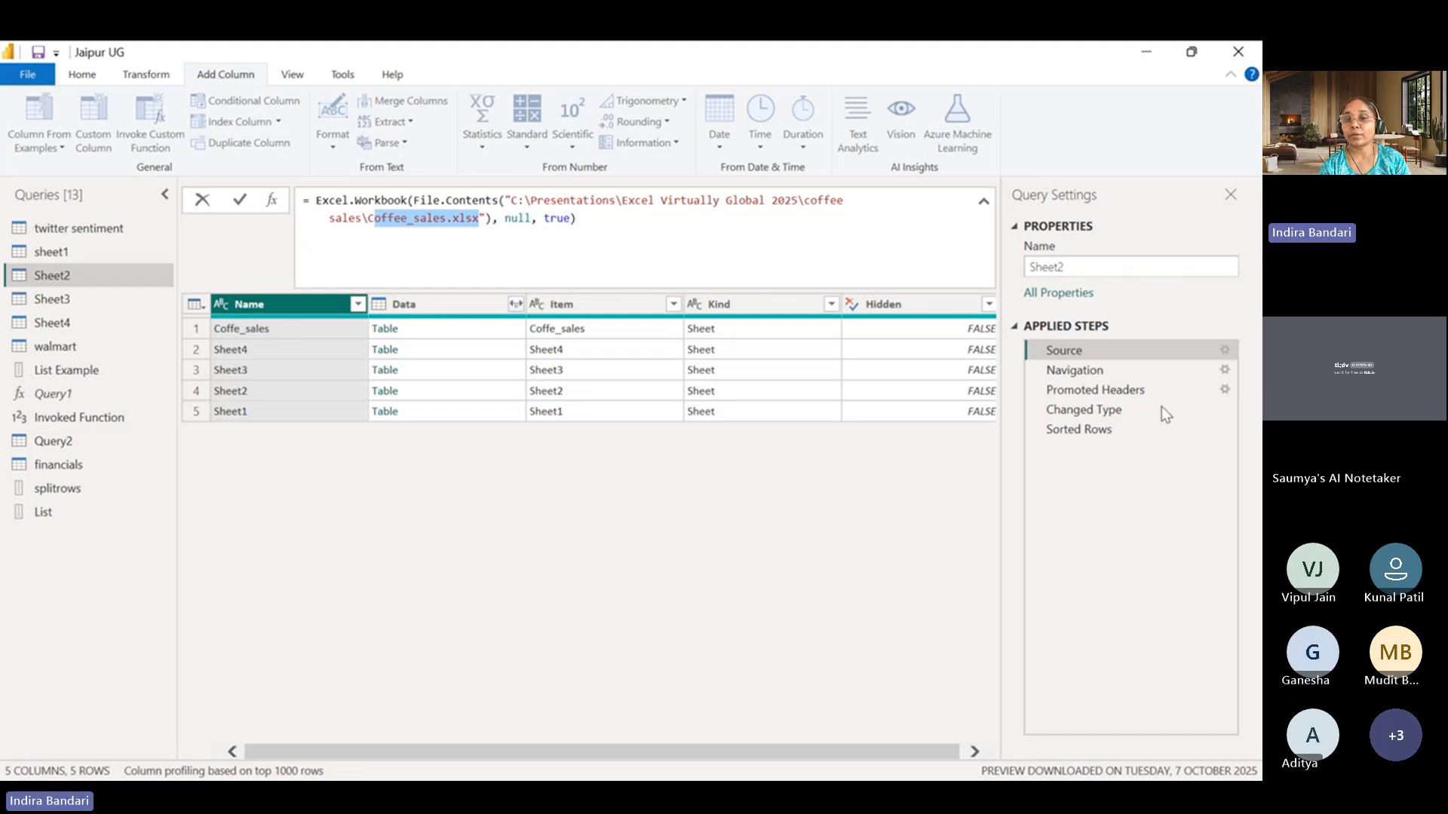
click(1116, 369)
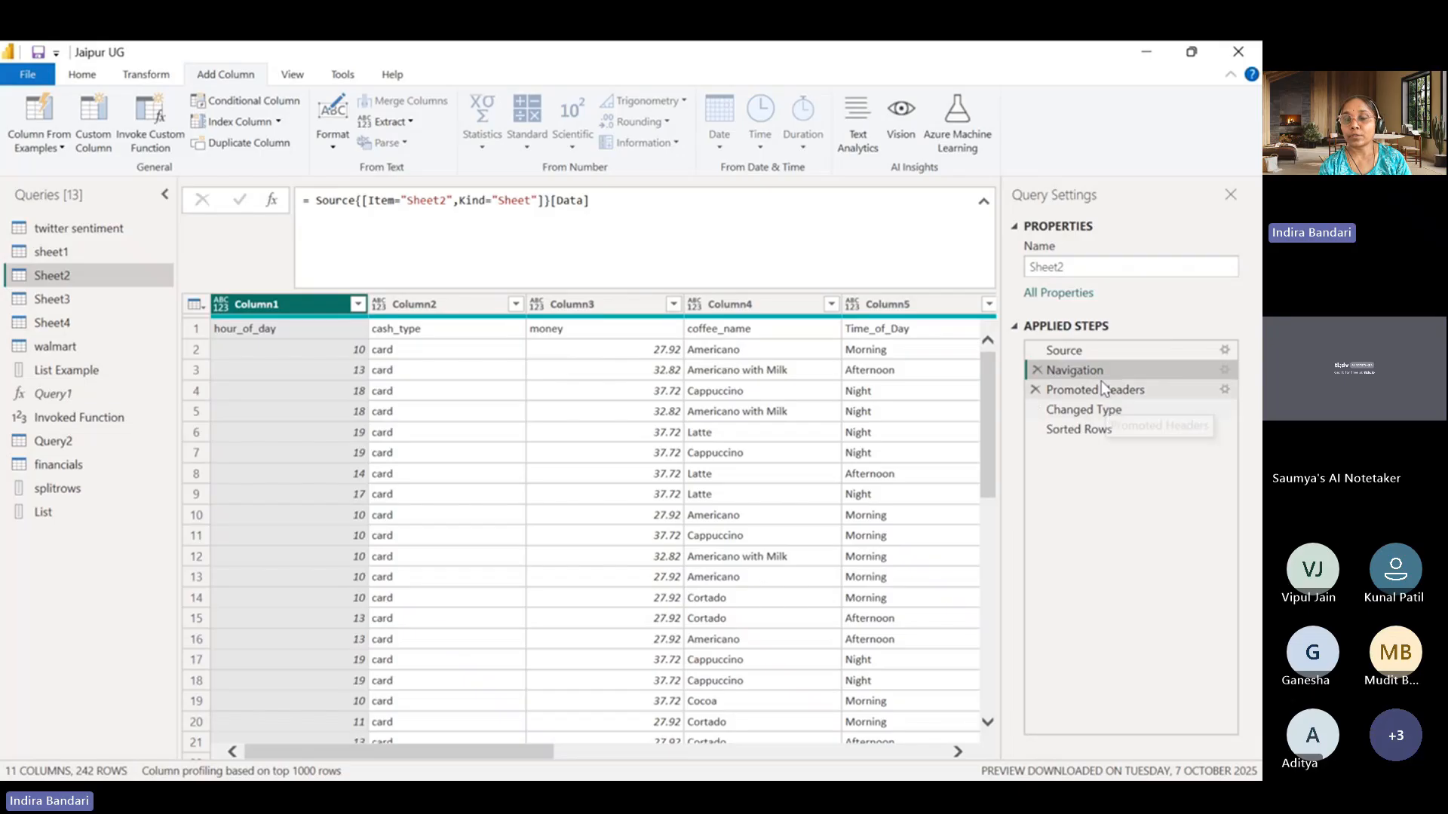
click(1095, 394)
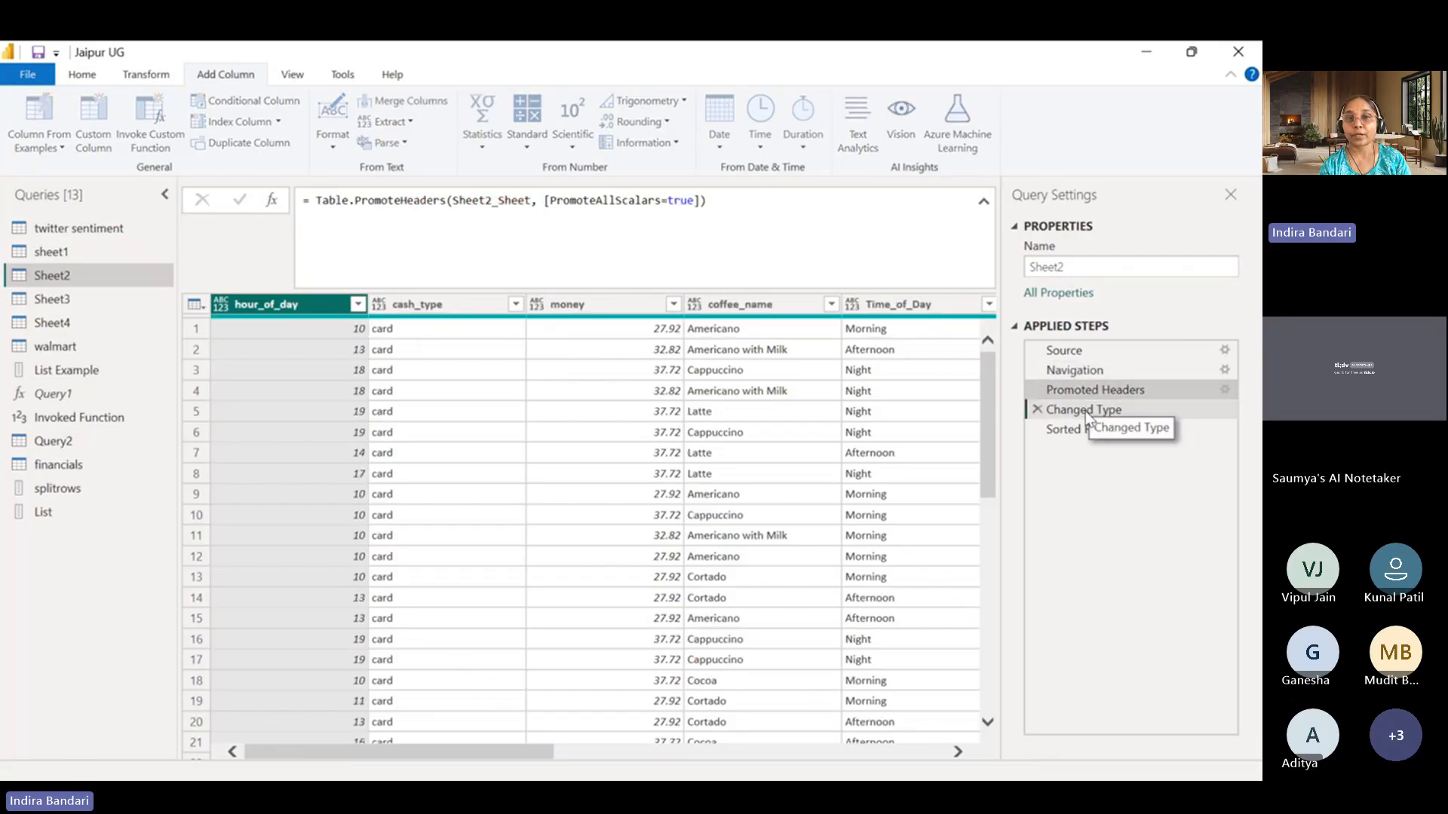
click(1088, 411)
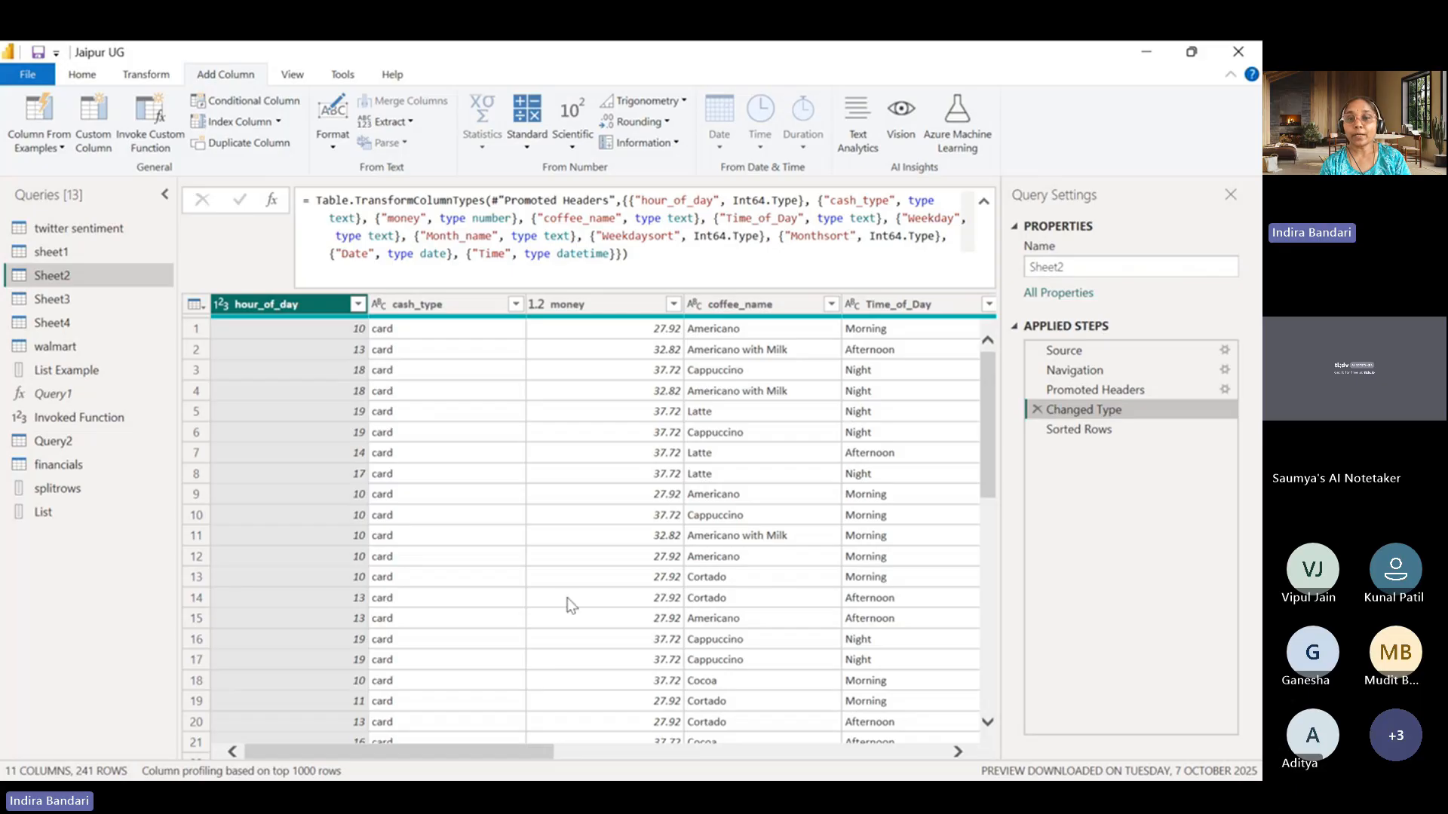
drag(507, 752, 650, 766)
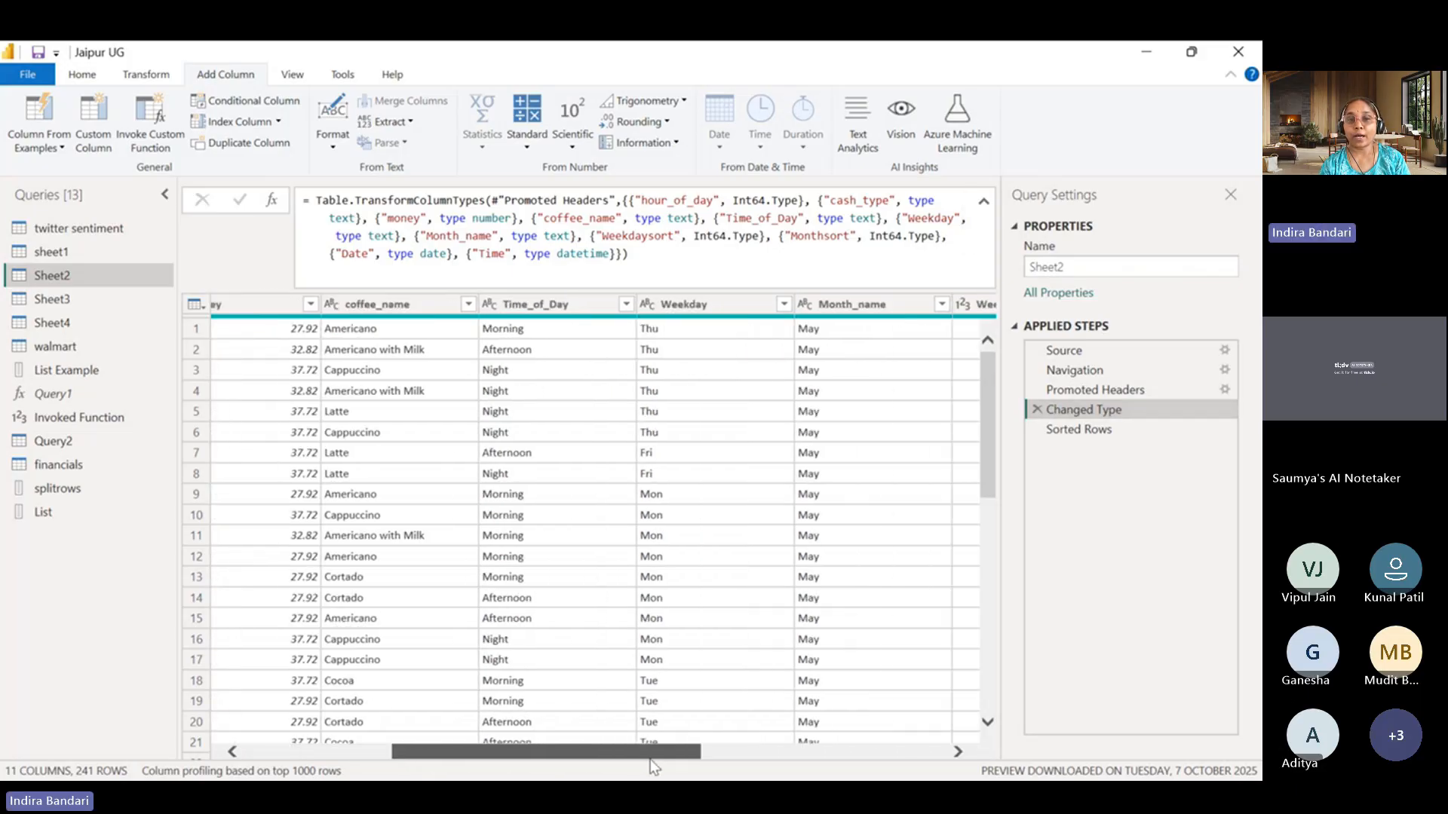
Select the Time_of_Day column in the Changed Type step, check its available column commands and collapse the formula bar.
click(544, 306)
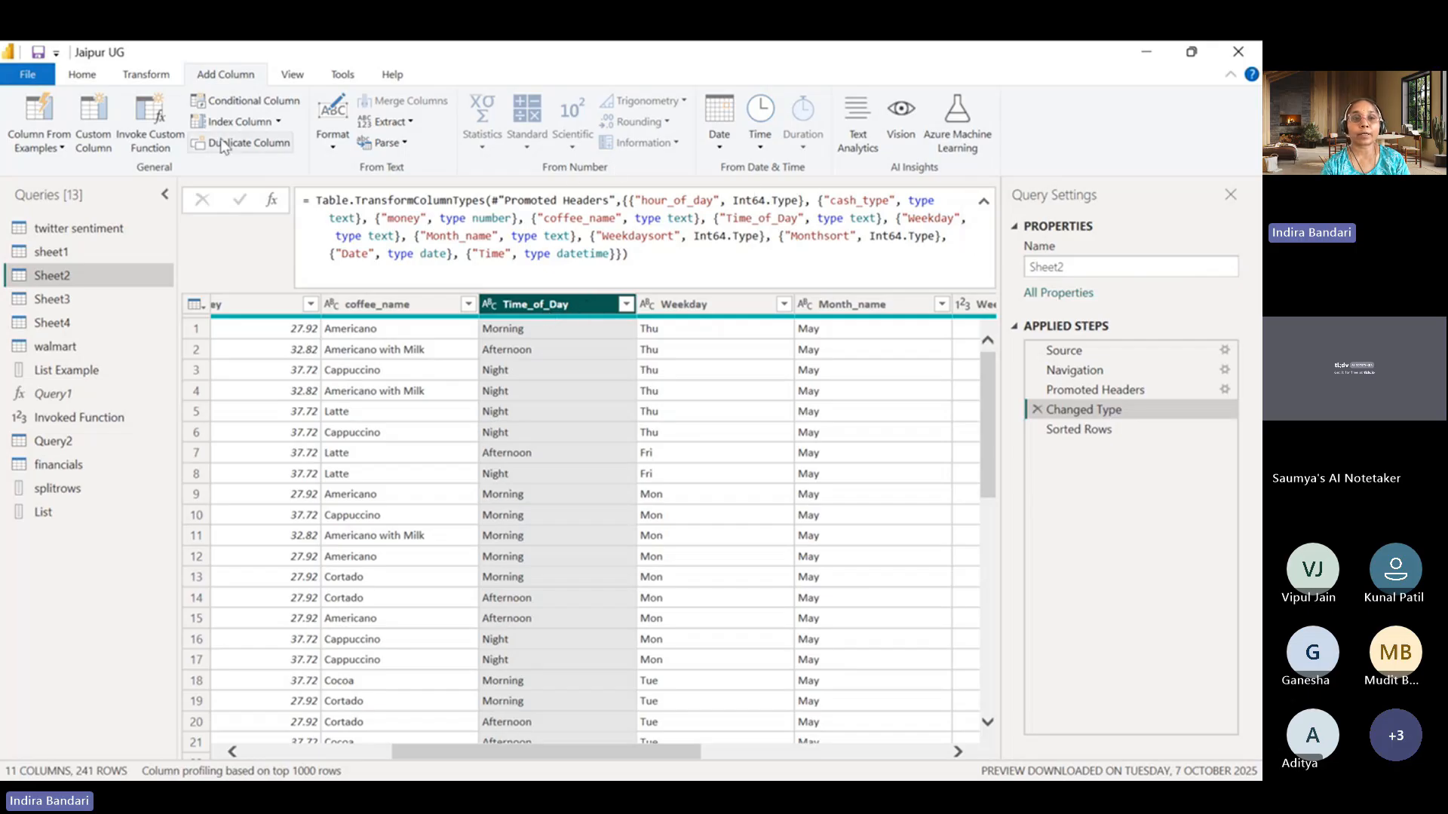
click(145, 75)
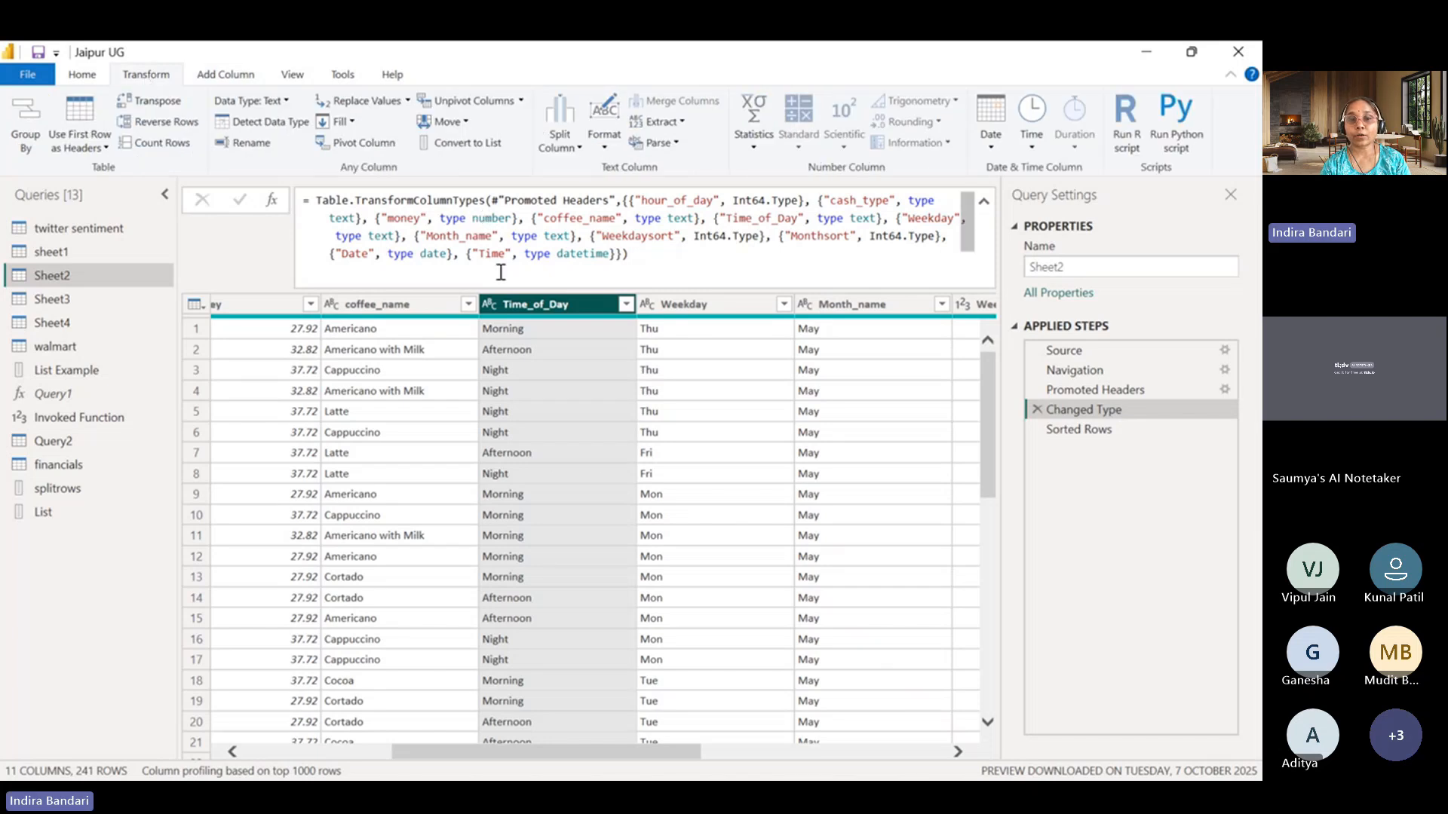
right_click(527, 302)
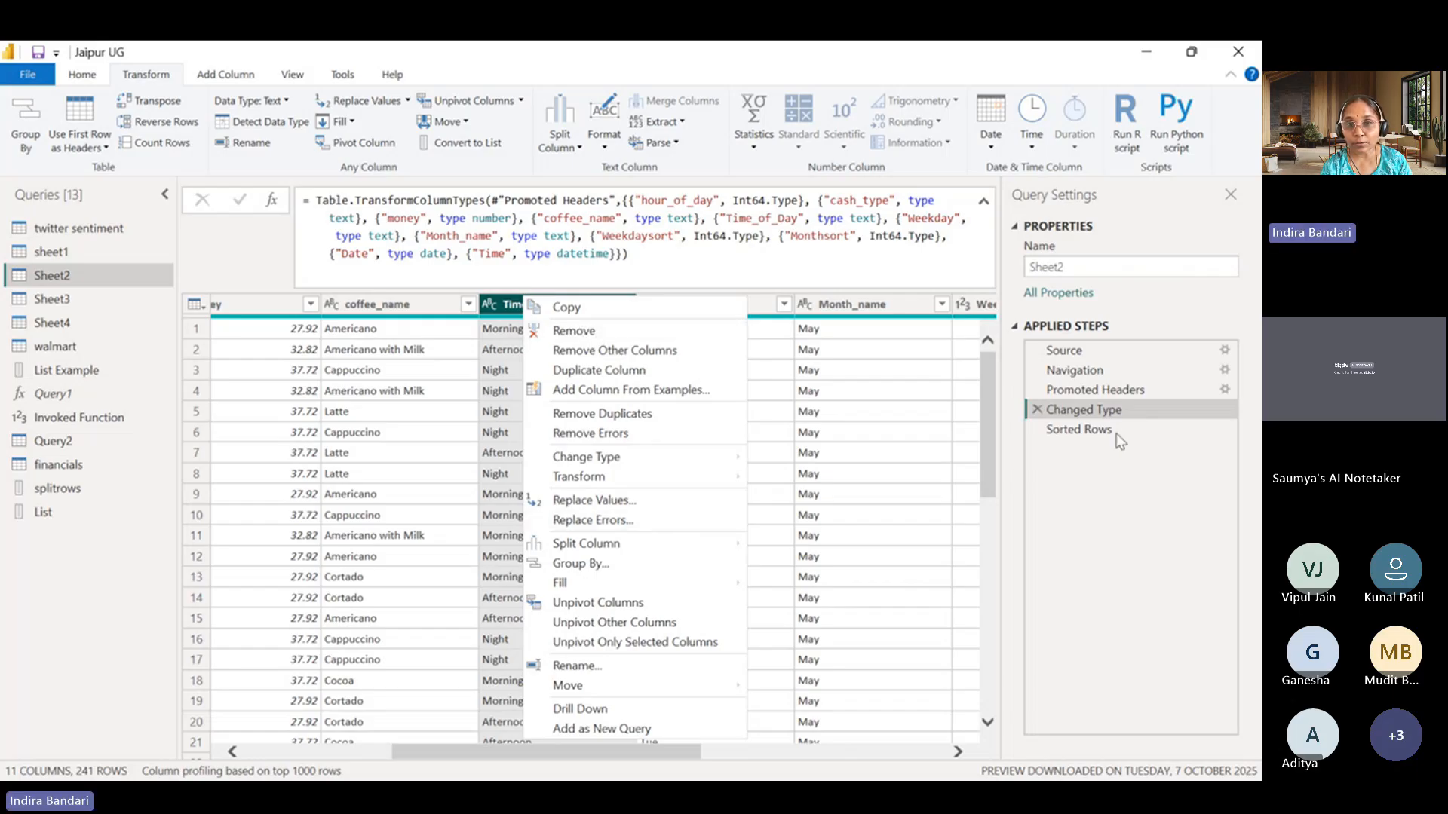
click(971, 449)
drag(988, 442, 987, 463)
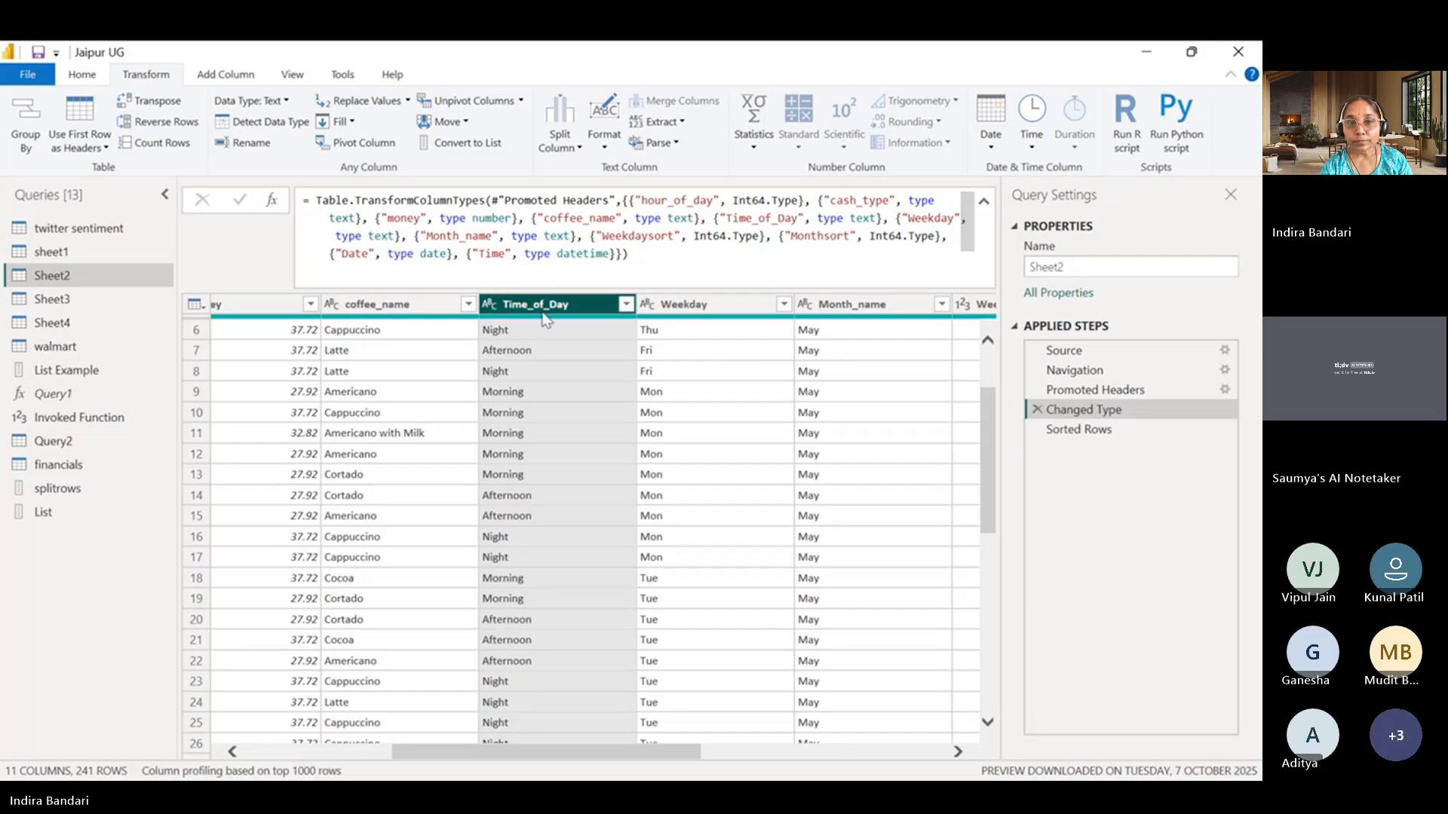
right_click(544, 306)
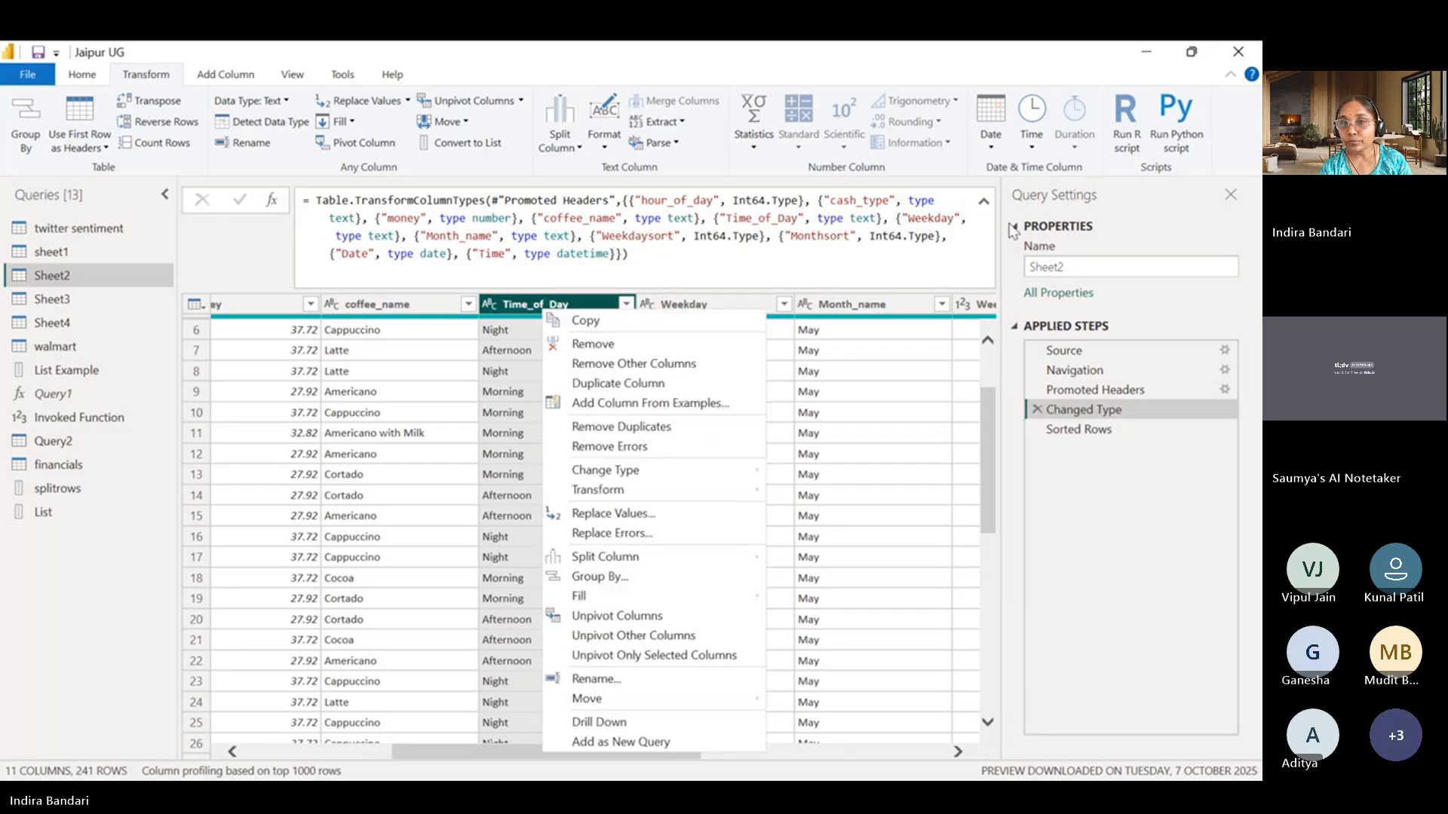
click(989, 205)
click(985, 203)
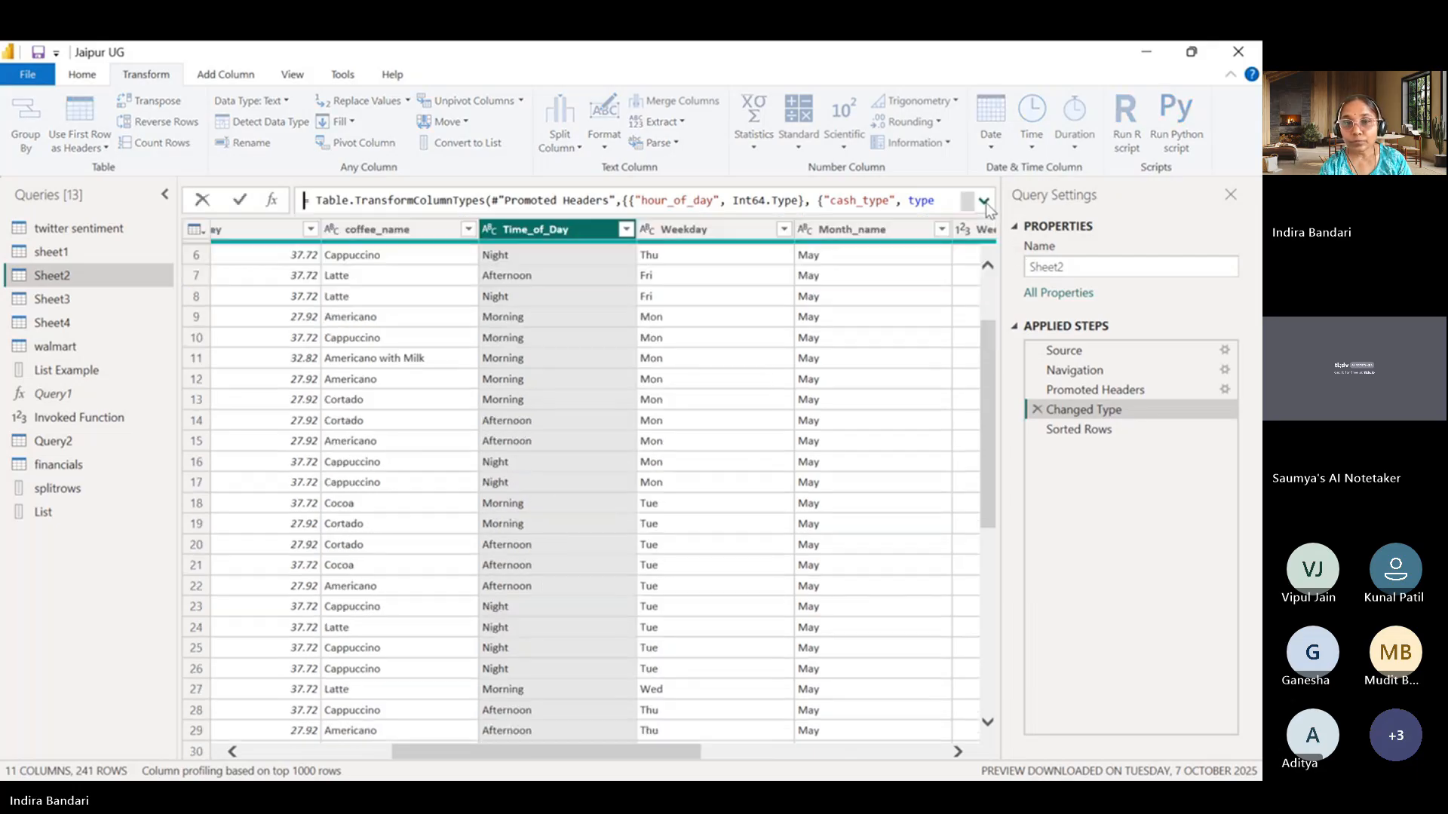
right_click(553, 232)
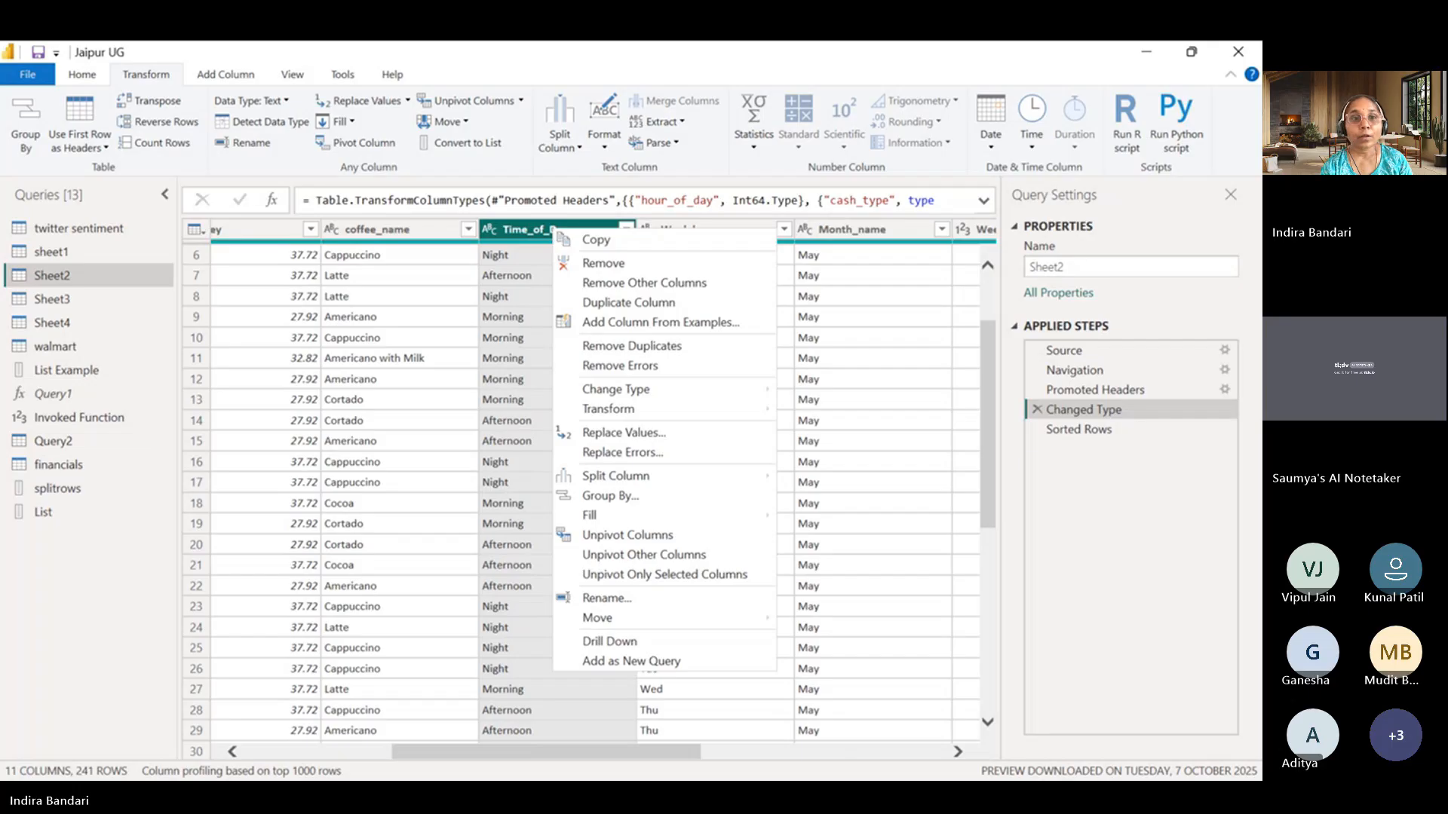
Sort the Time_of_Day column in ascending order as a step inserted after Changed Type, and check the sorted rows.
click(80, 74)
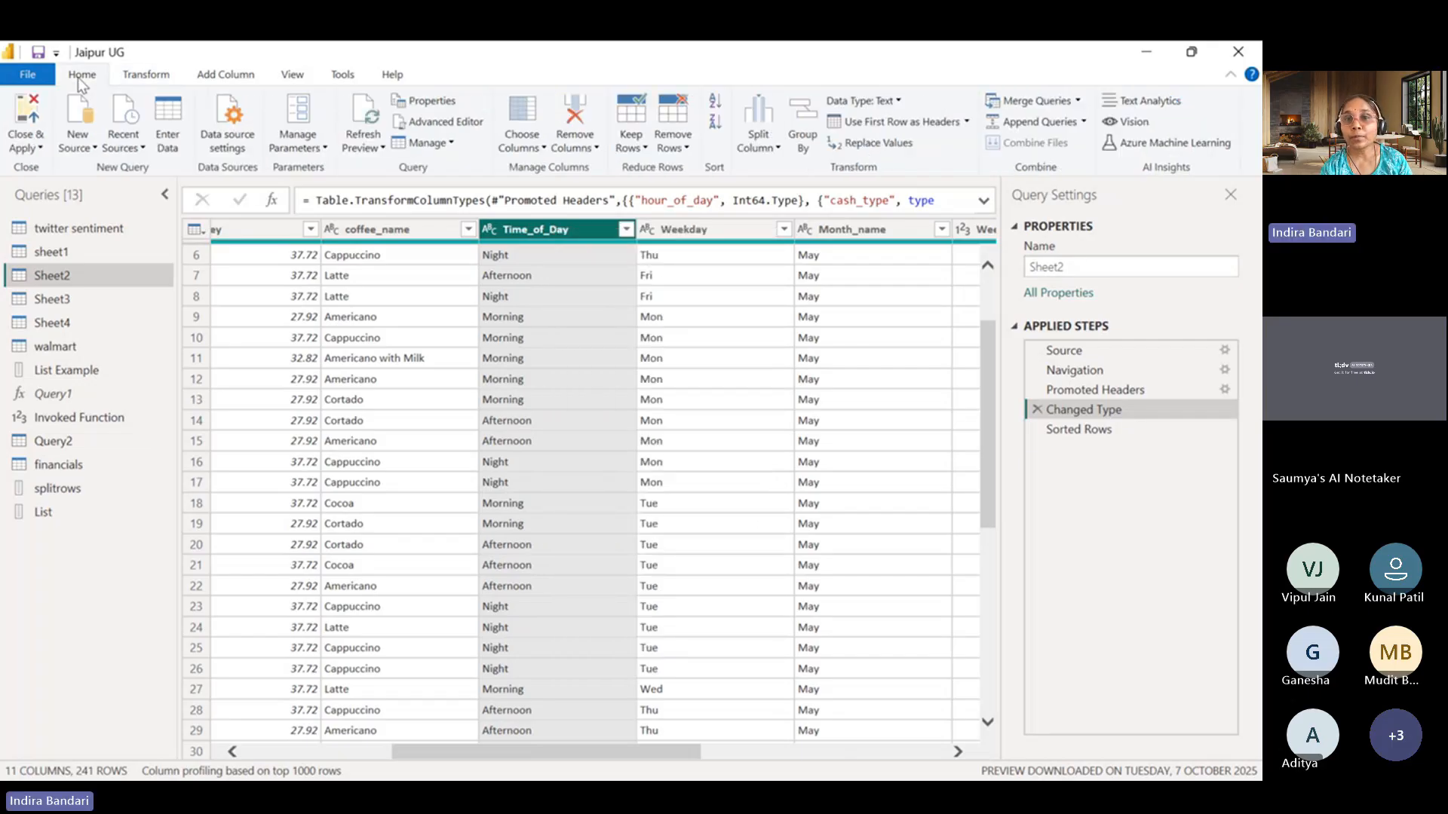
click(712, 101)
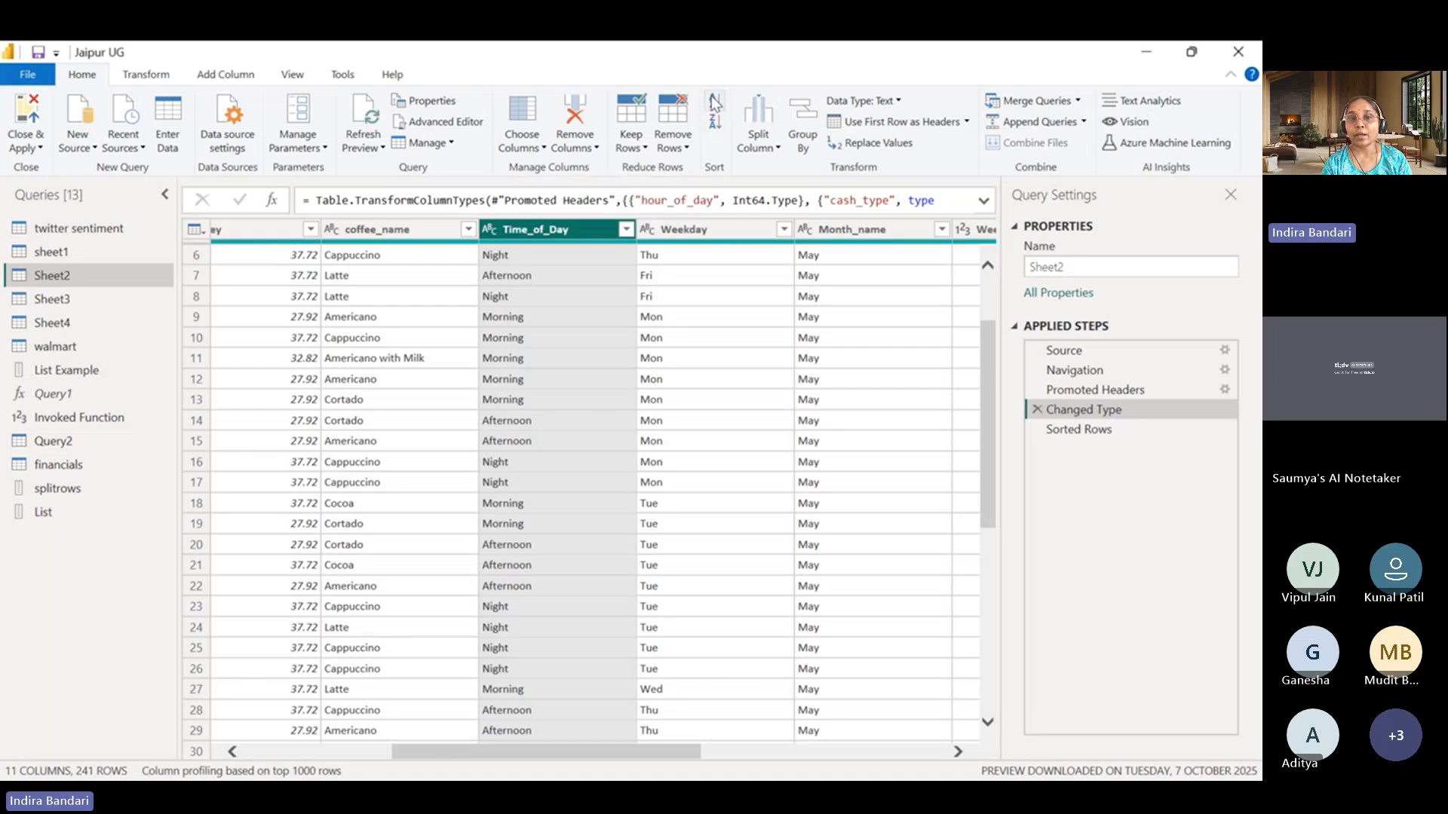
click(714, 103)
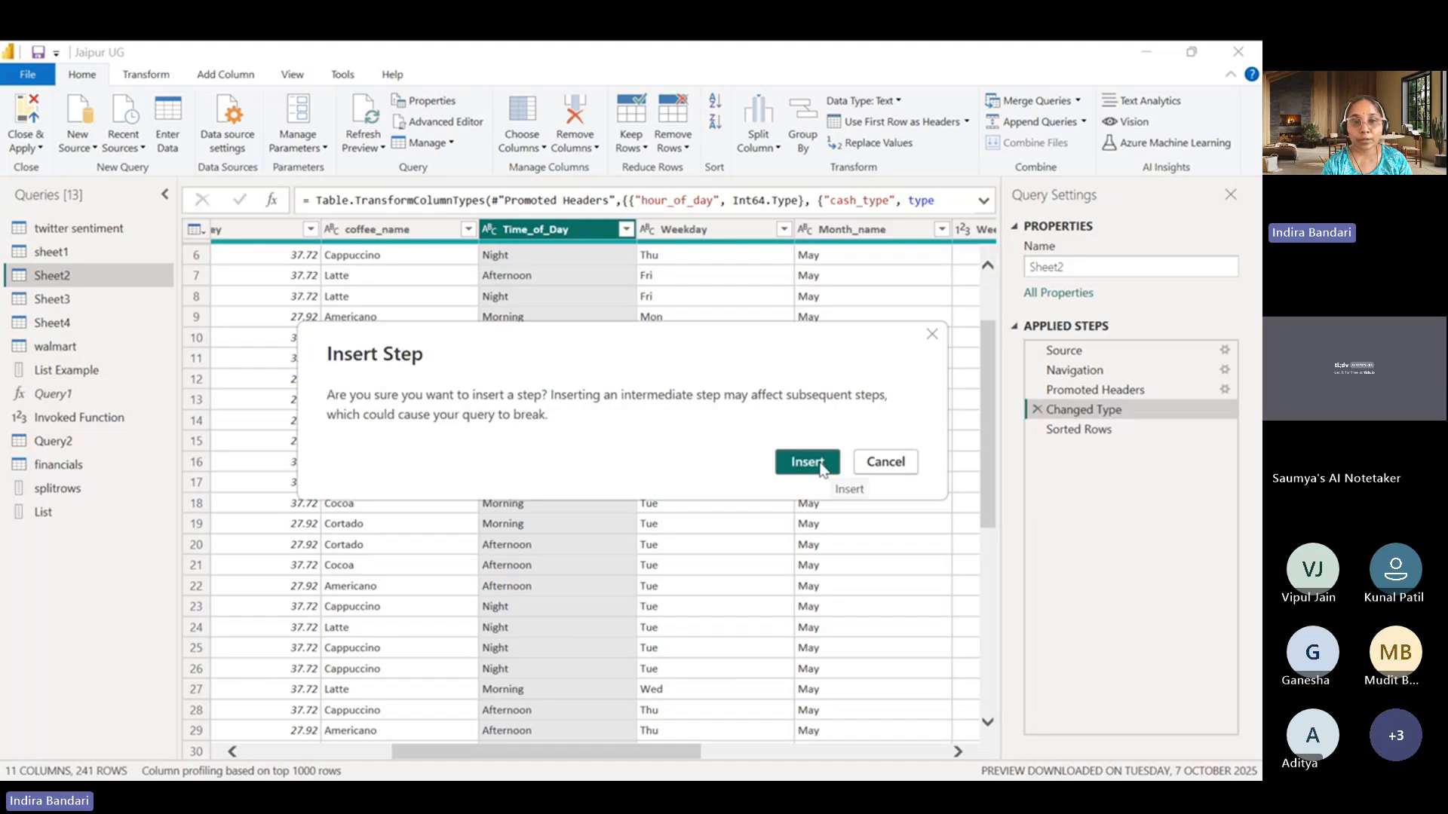
click(820, 464)
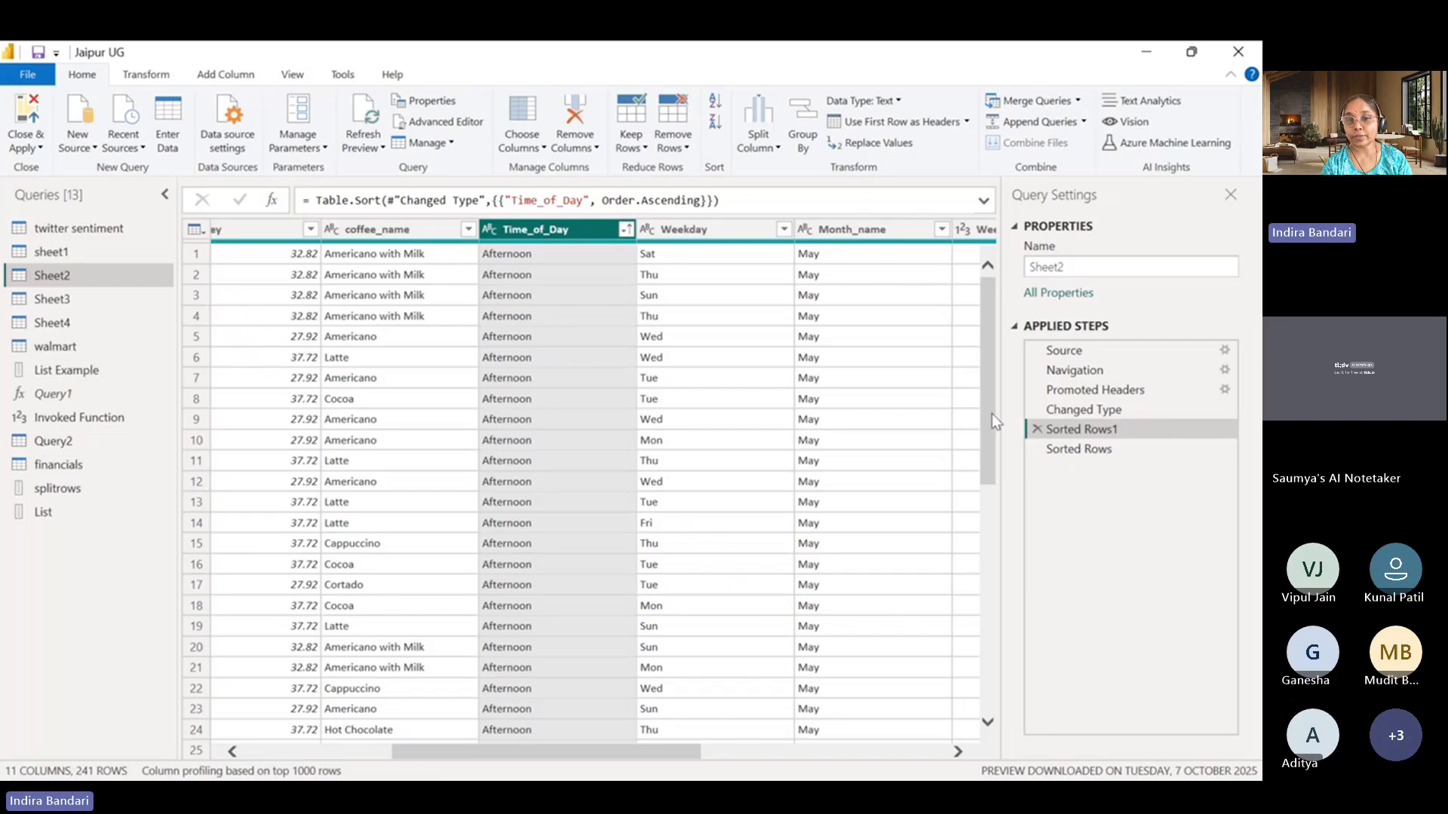
drag(992, 413, 973, 356)
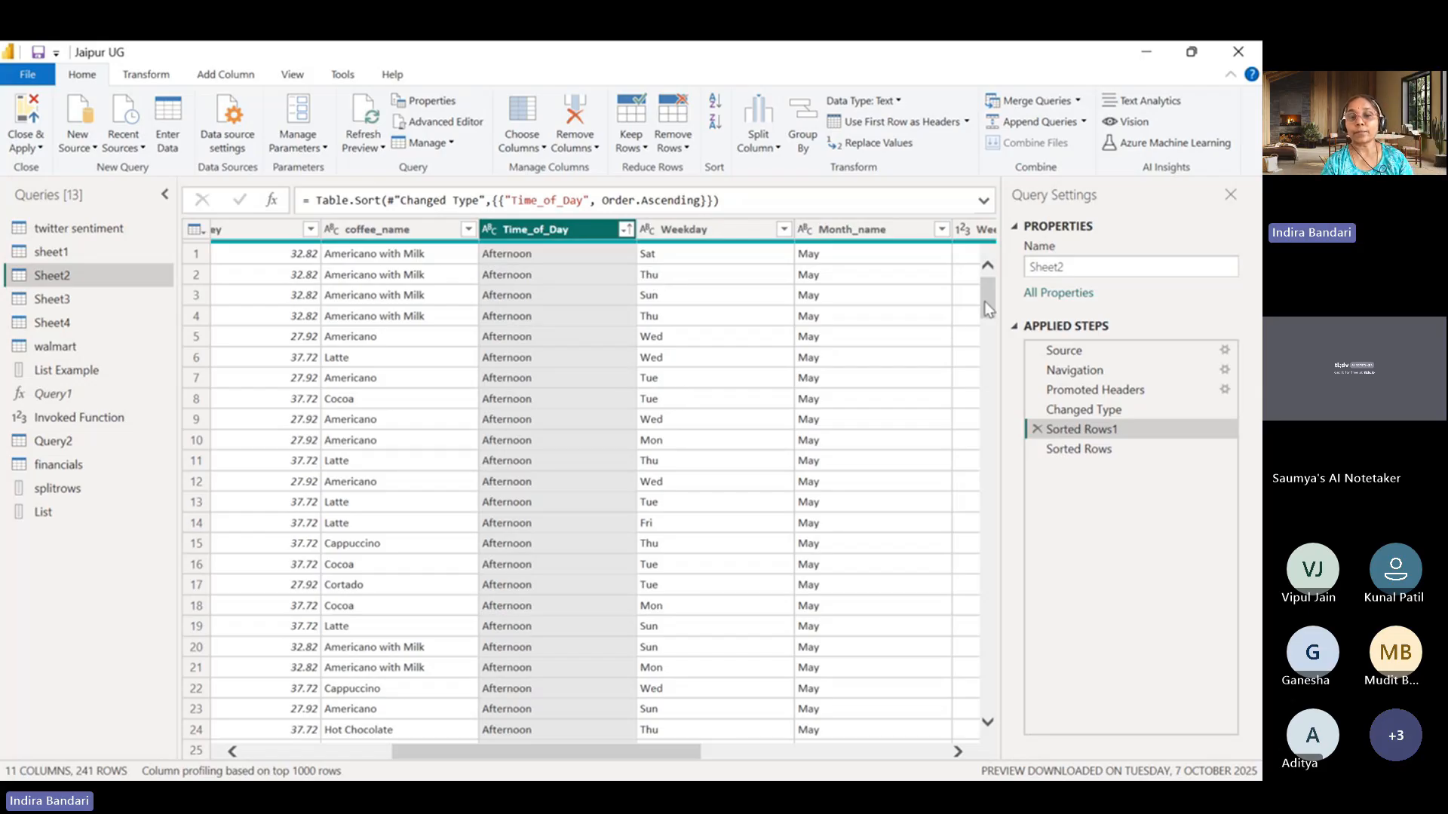
Delete the Sorted Rows1 step from the Sheet2 query and confirm the deletion.
mouse_move(984, 301)
mouse_down()
mouse_move(993, 393)
mouse_move(988, 273)
mouse_up()
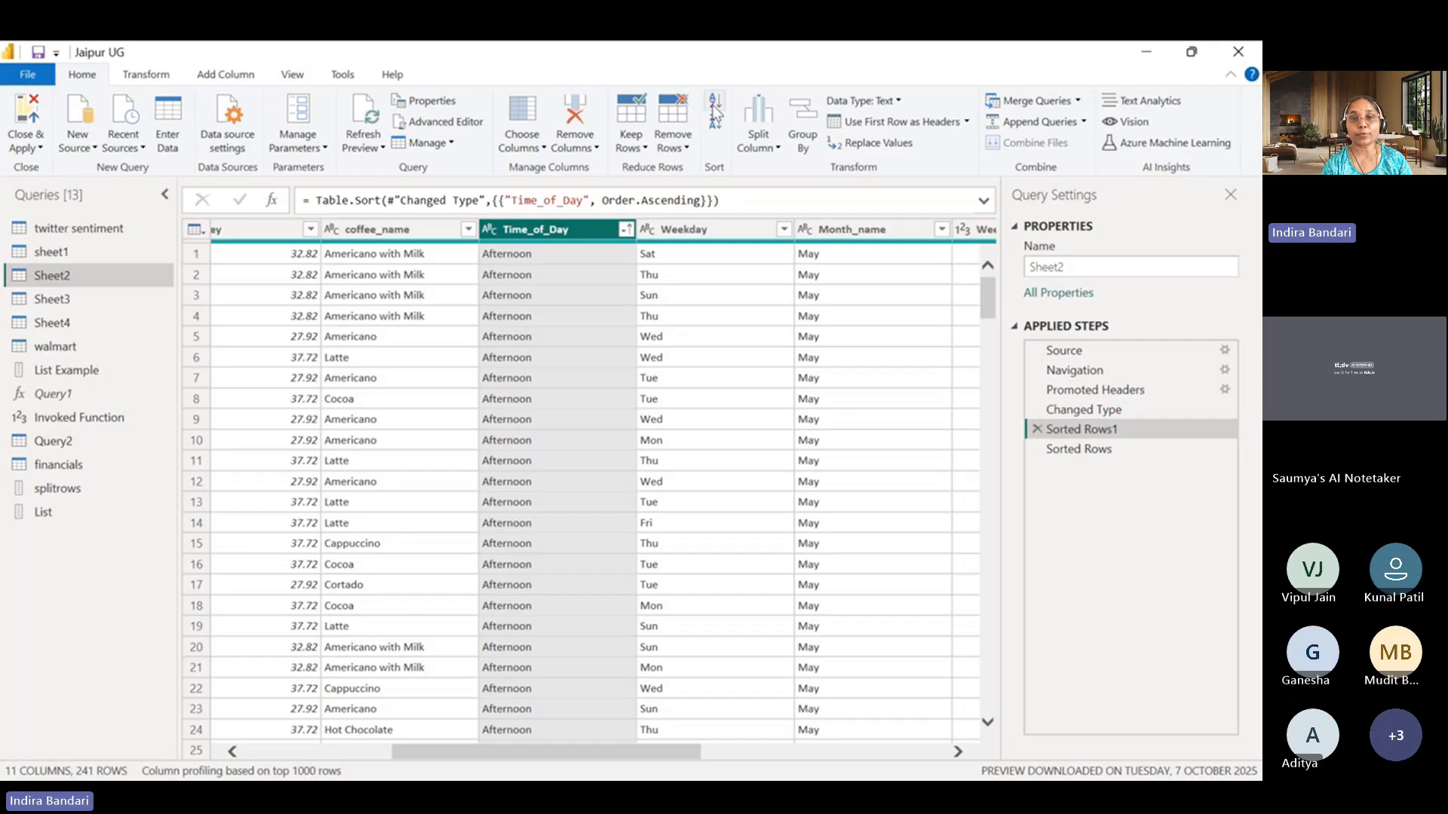
click(1035, 430)
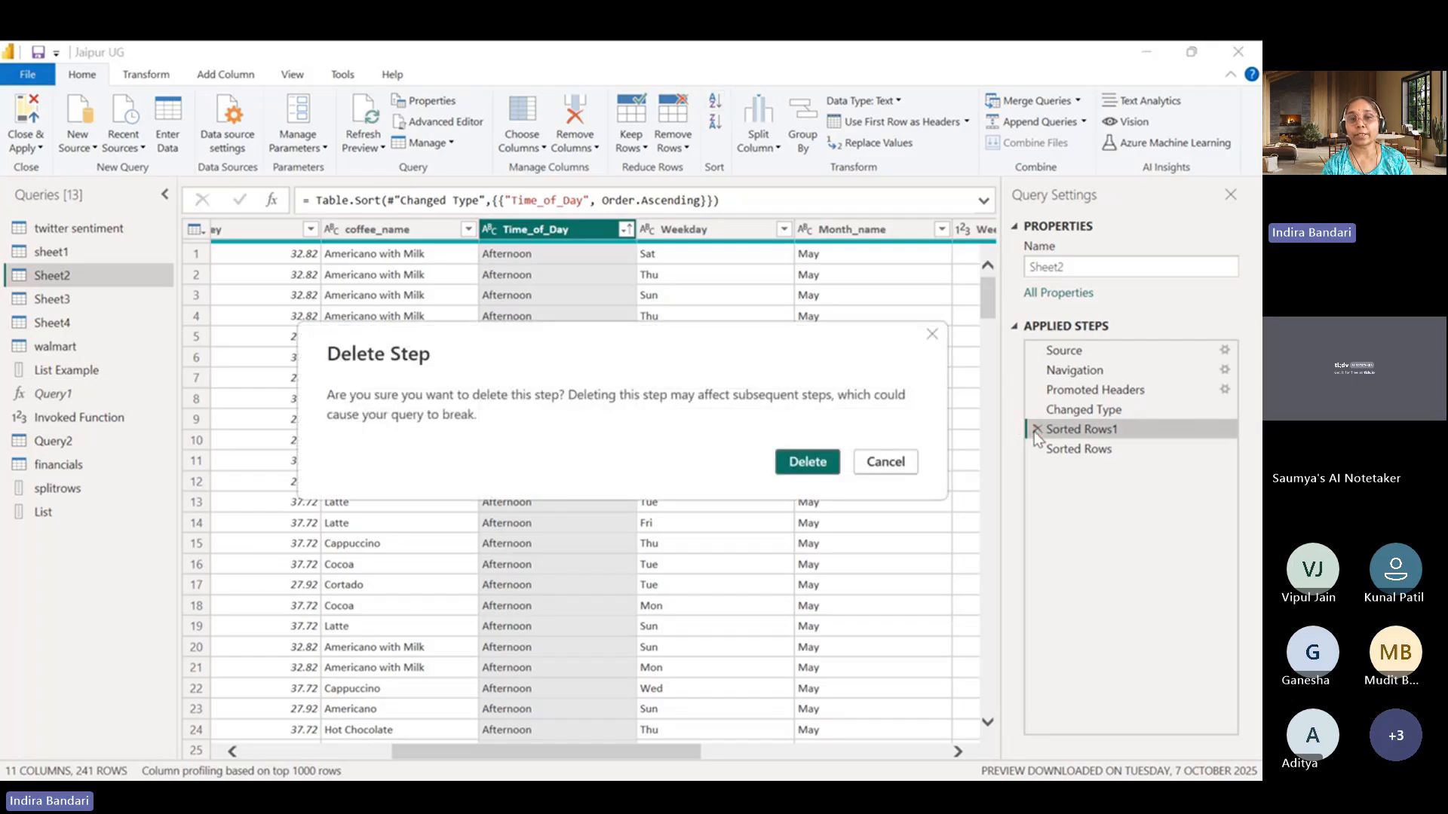
click(804, 463)
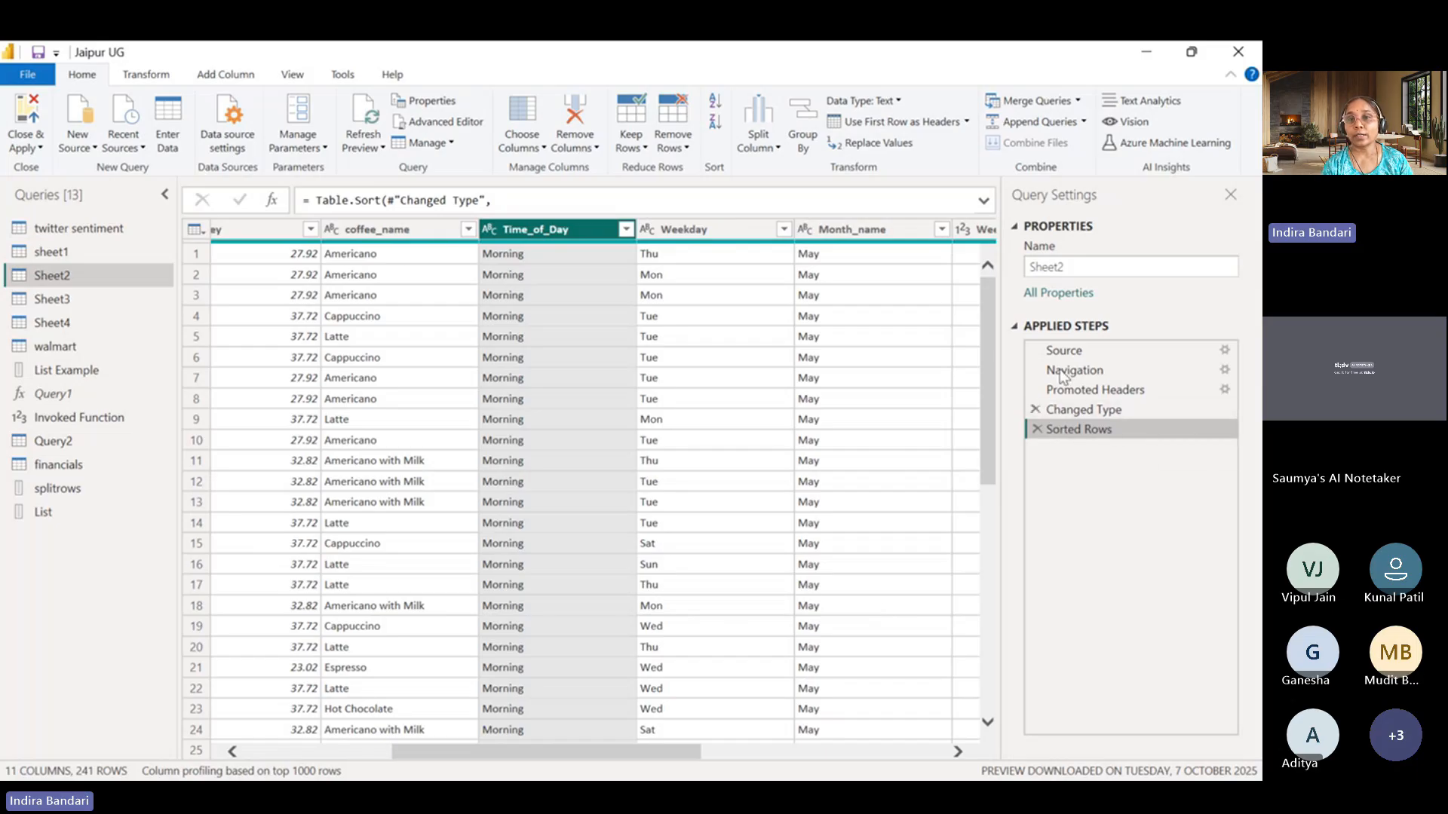
Examine the full Sorted Rows formula, including Table.Sort, List.PositionOf and the list of "Morning", "Afternoon" and "Night".
click(983, 202)
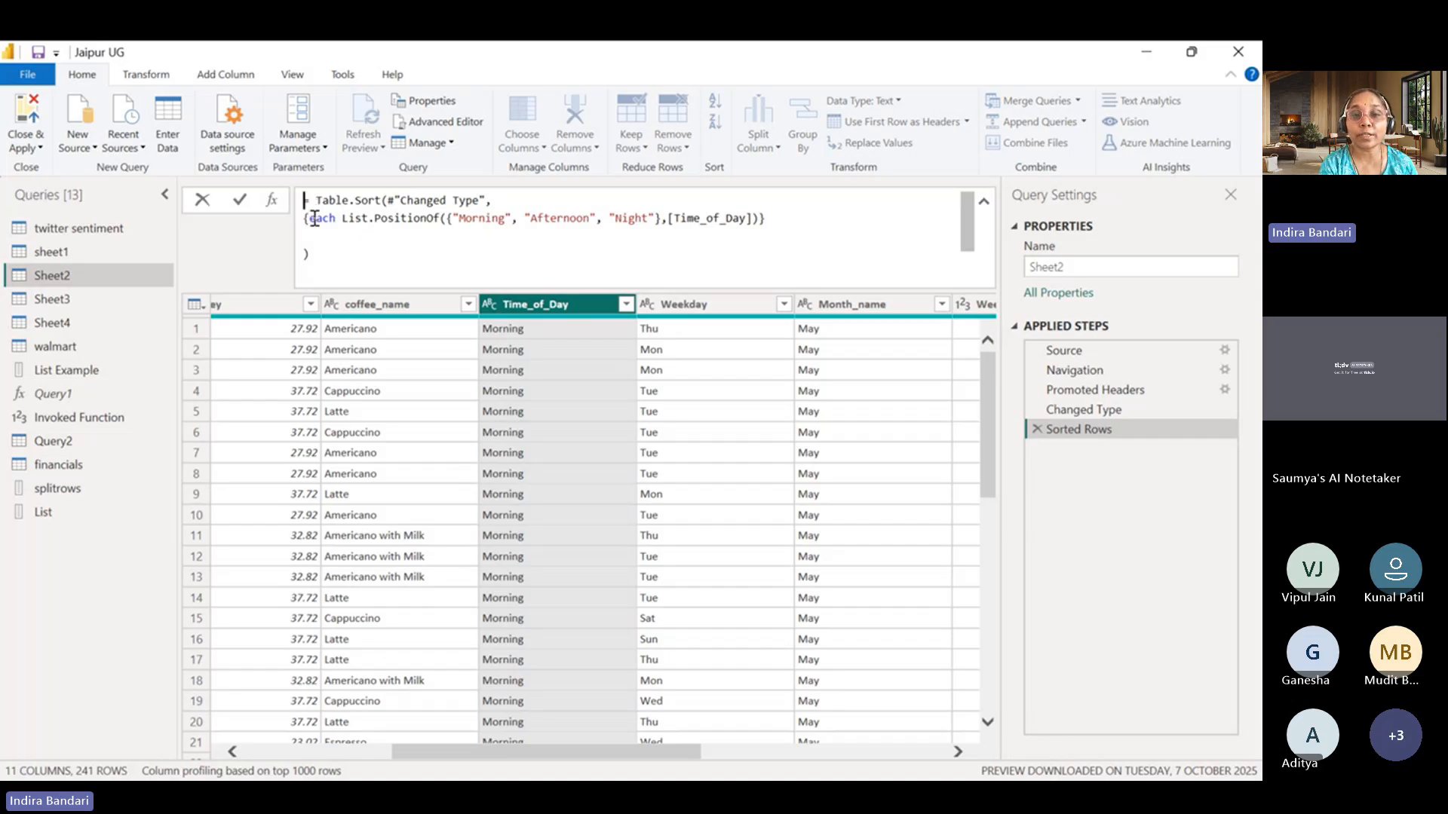
drag(310, 219, 400, 219)
click(408, 242)
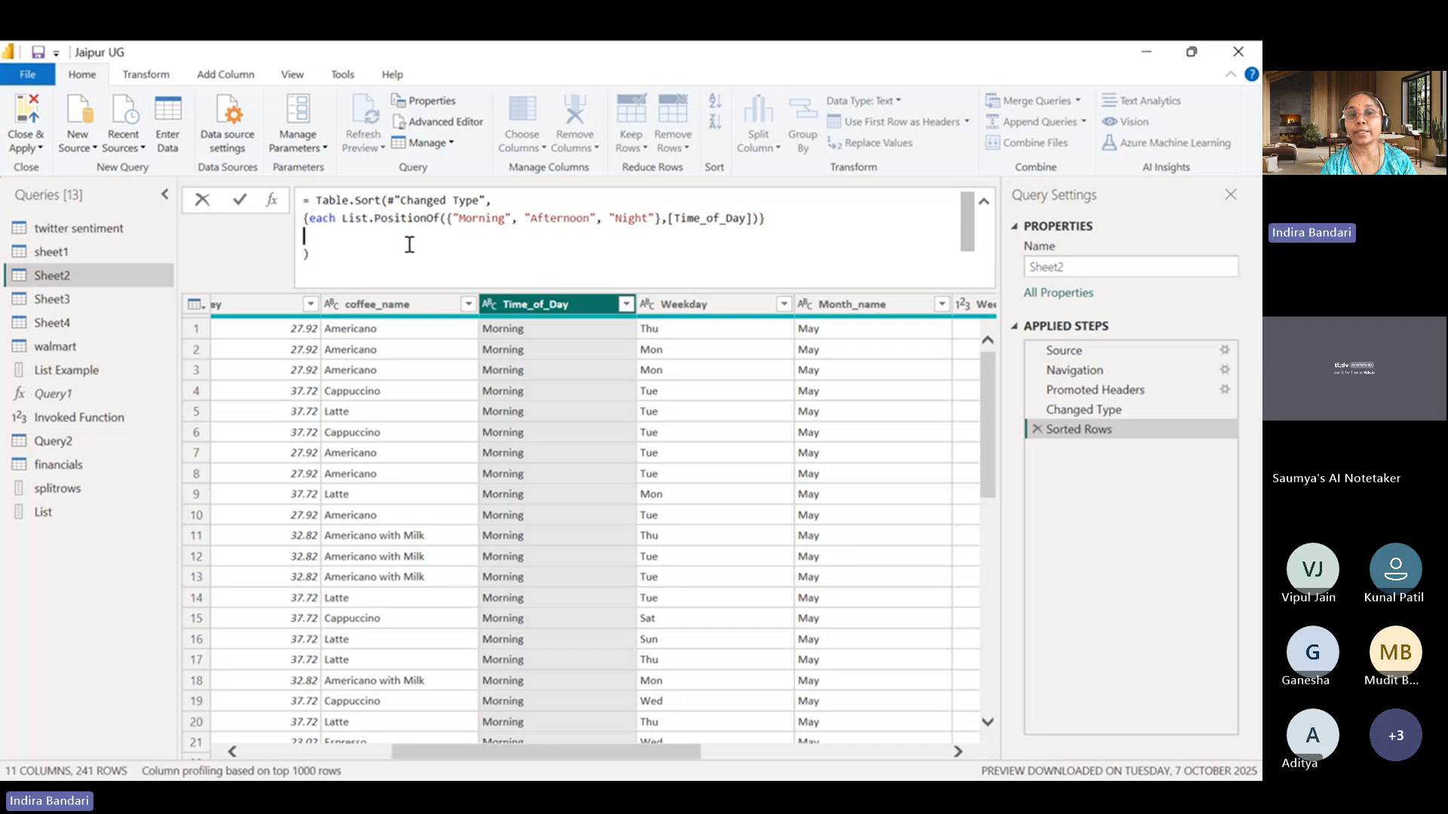
drag(340, 219, 442, 219)
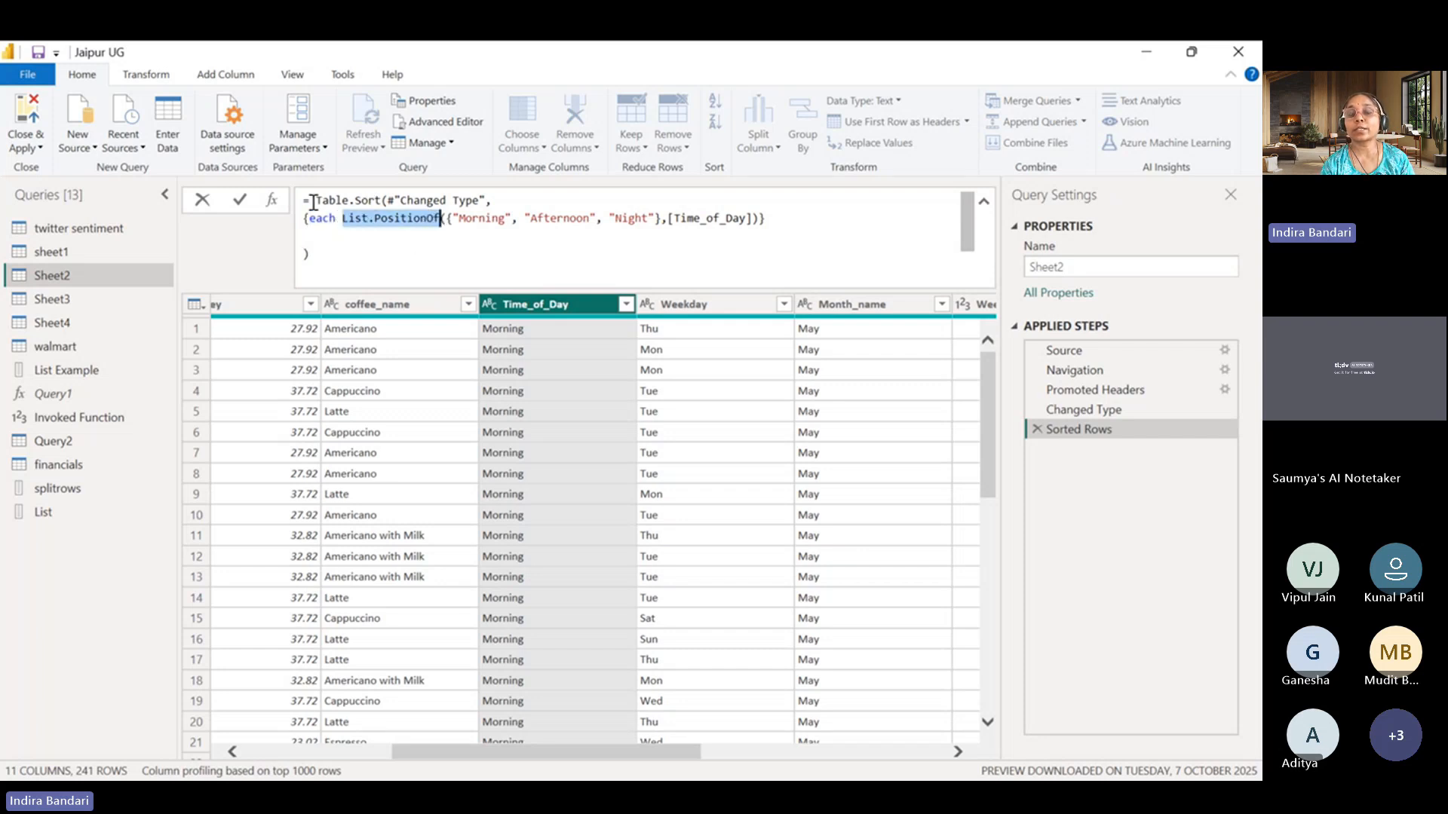
drag(314, 200, 387, 204)
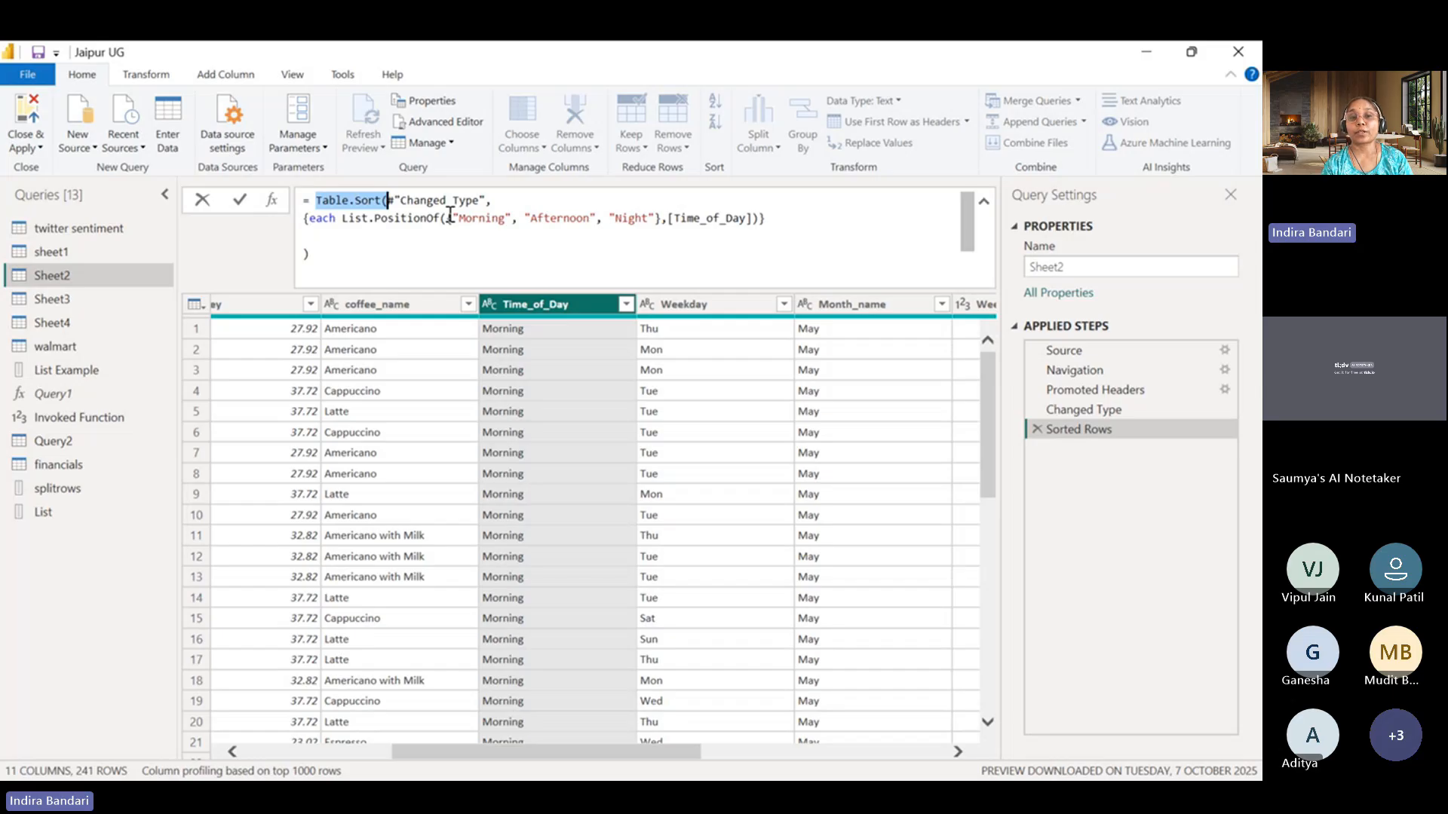
double_click(478, 218)
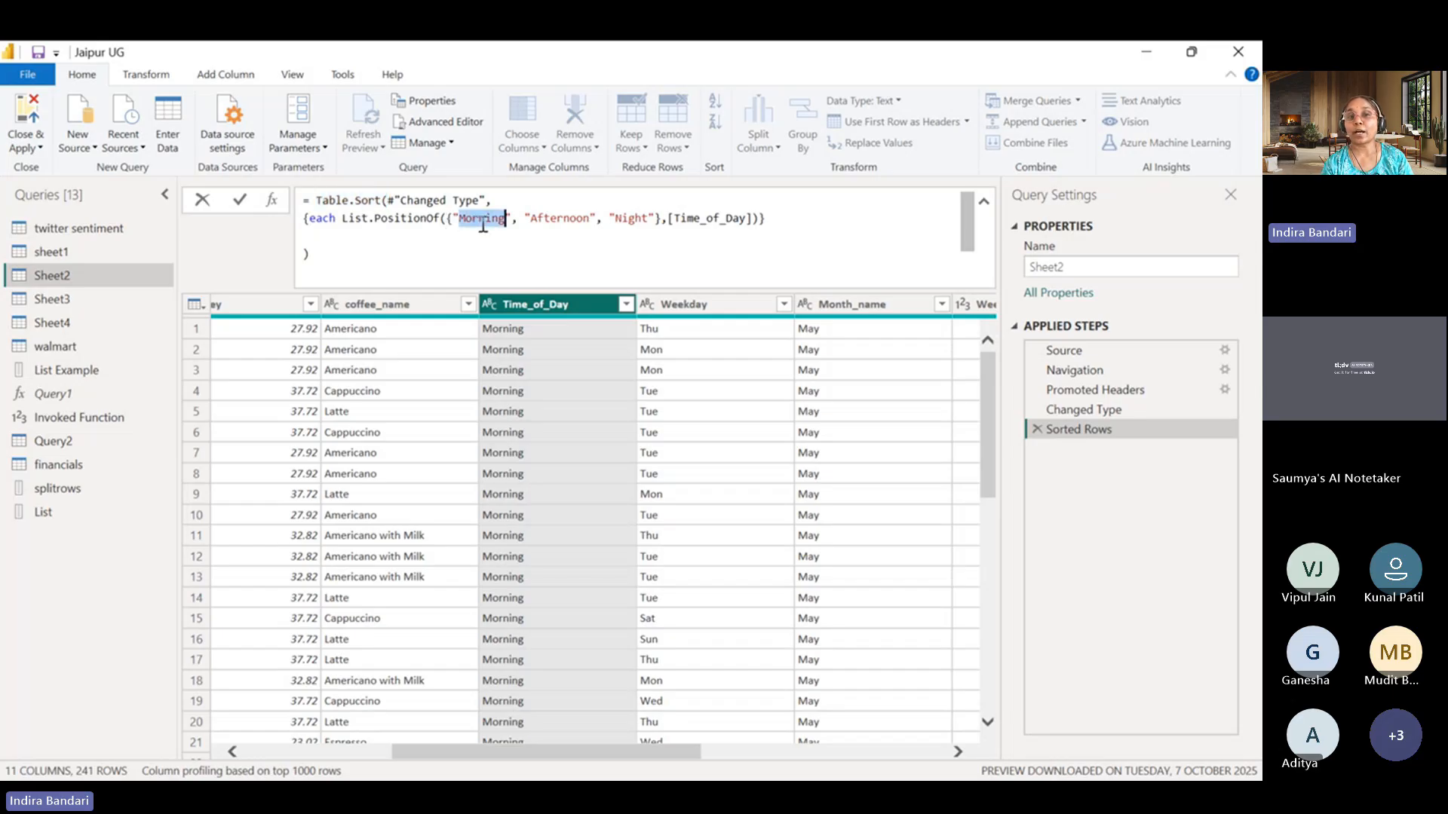
click(569, 220)
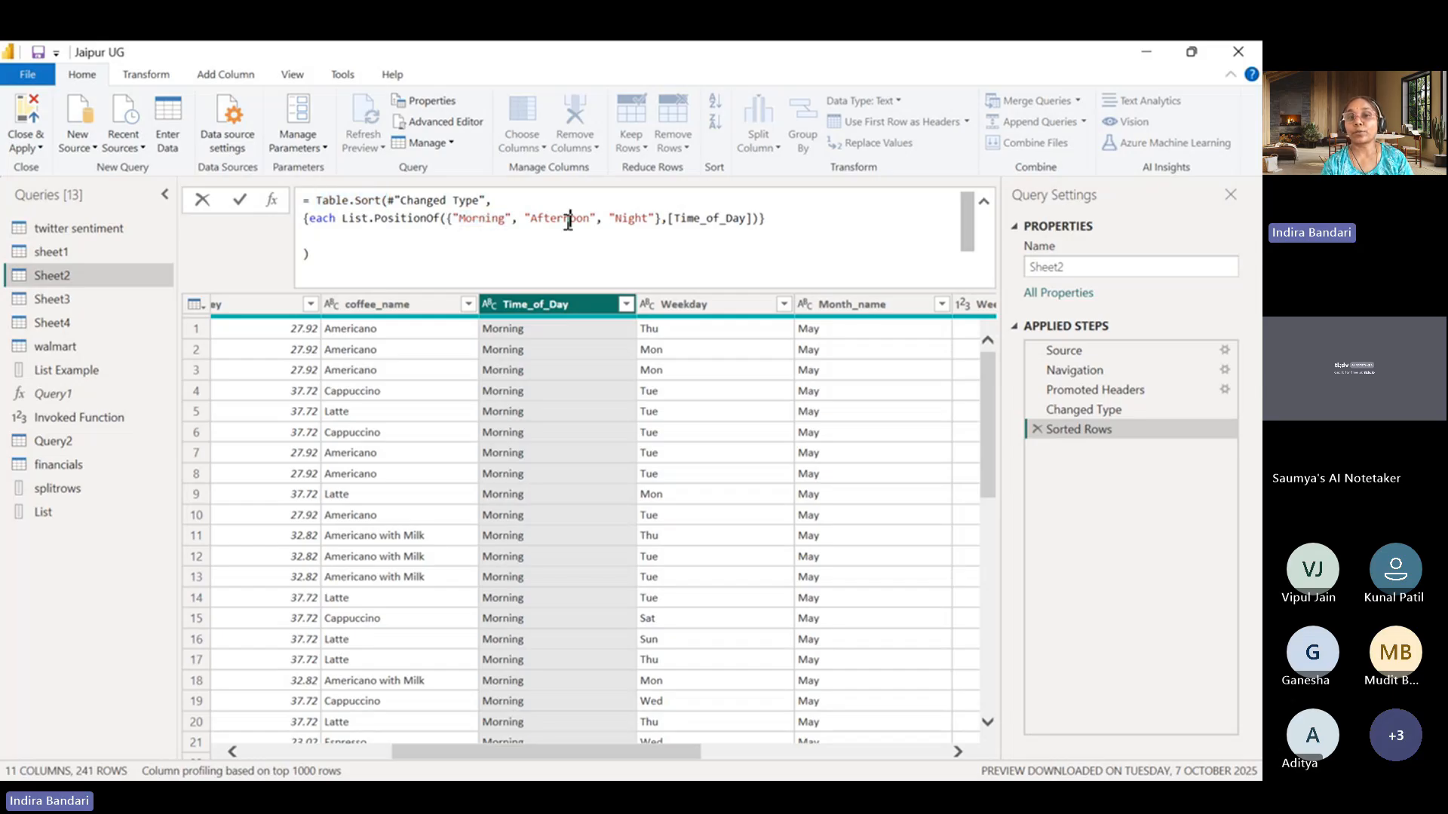
click(662, 224)
drag(453, 219, 648, 219)
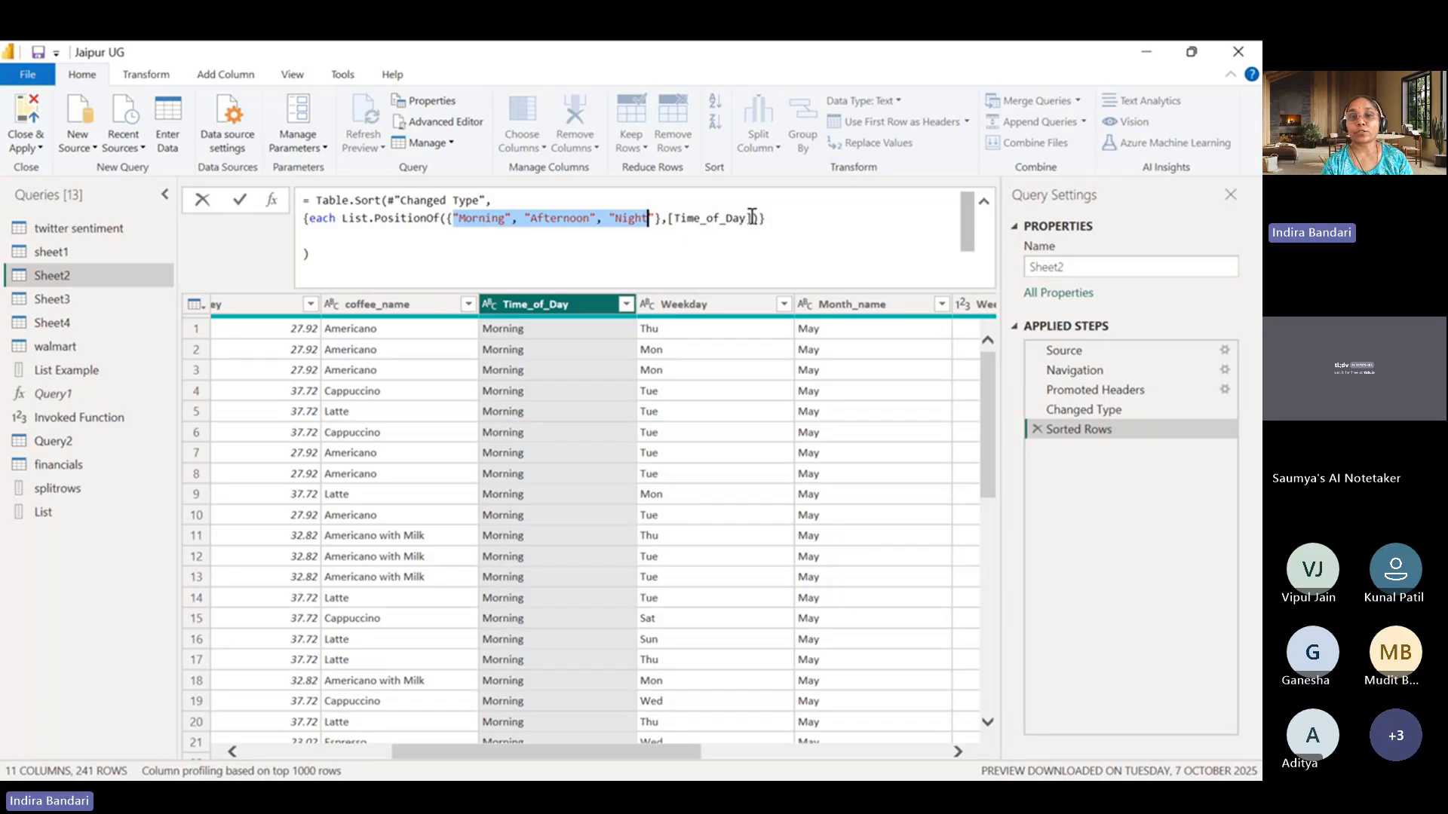
Re-enter [Time_of_Day] as the value argument of List.PositionOf, add a line break after it and apply the formula.
drag(668, 219, 753, 219)
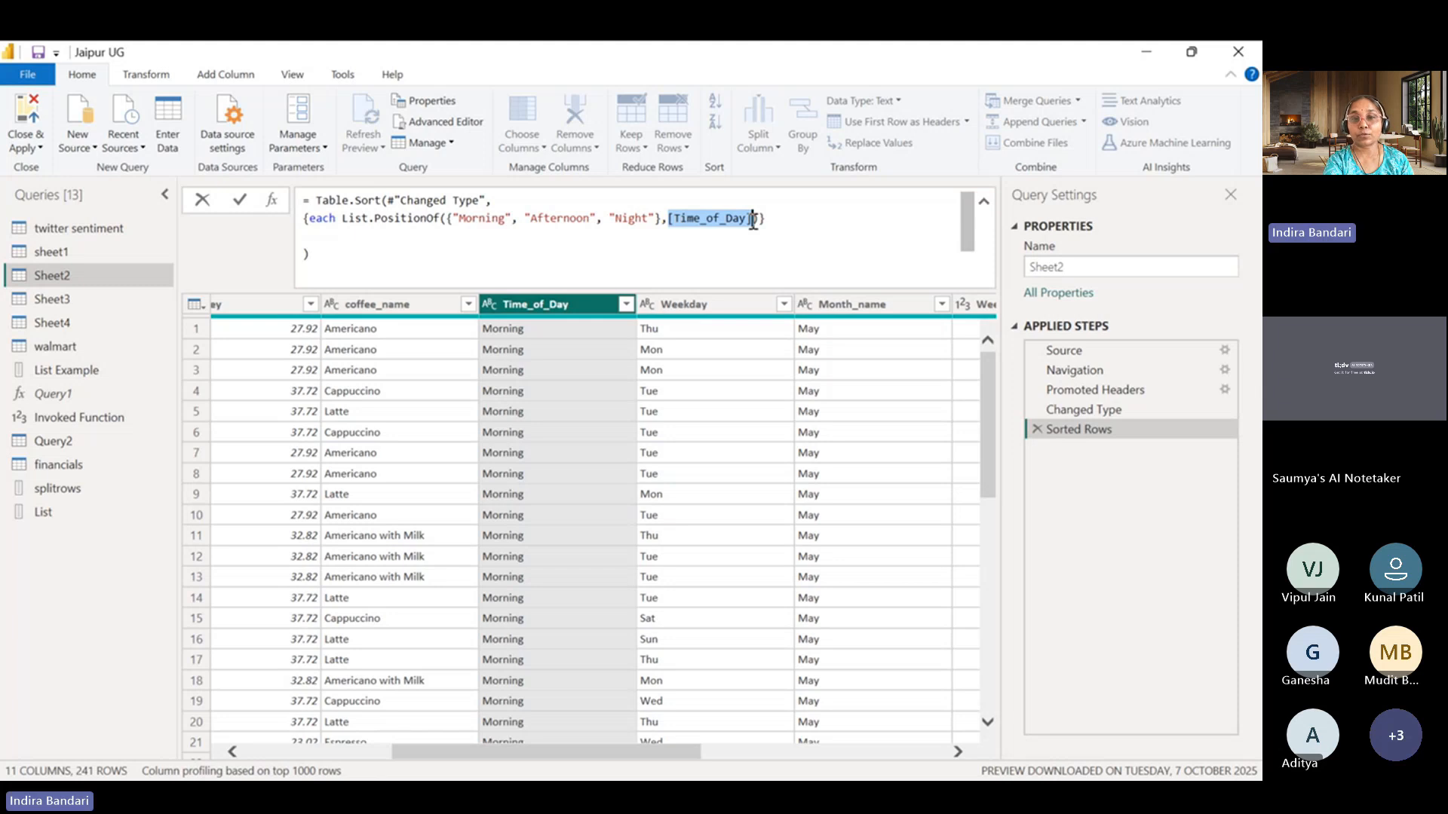
key(BackSpace)
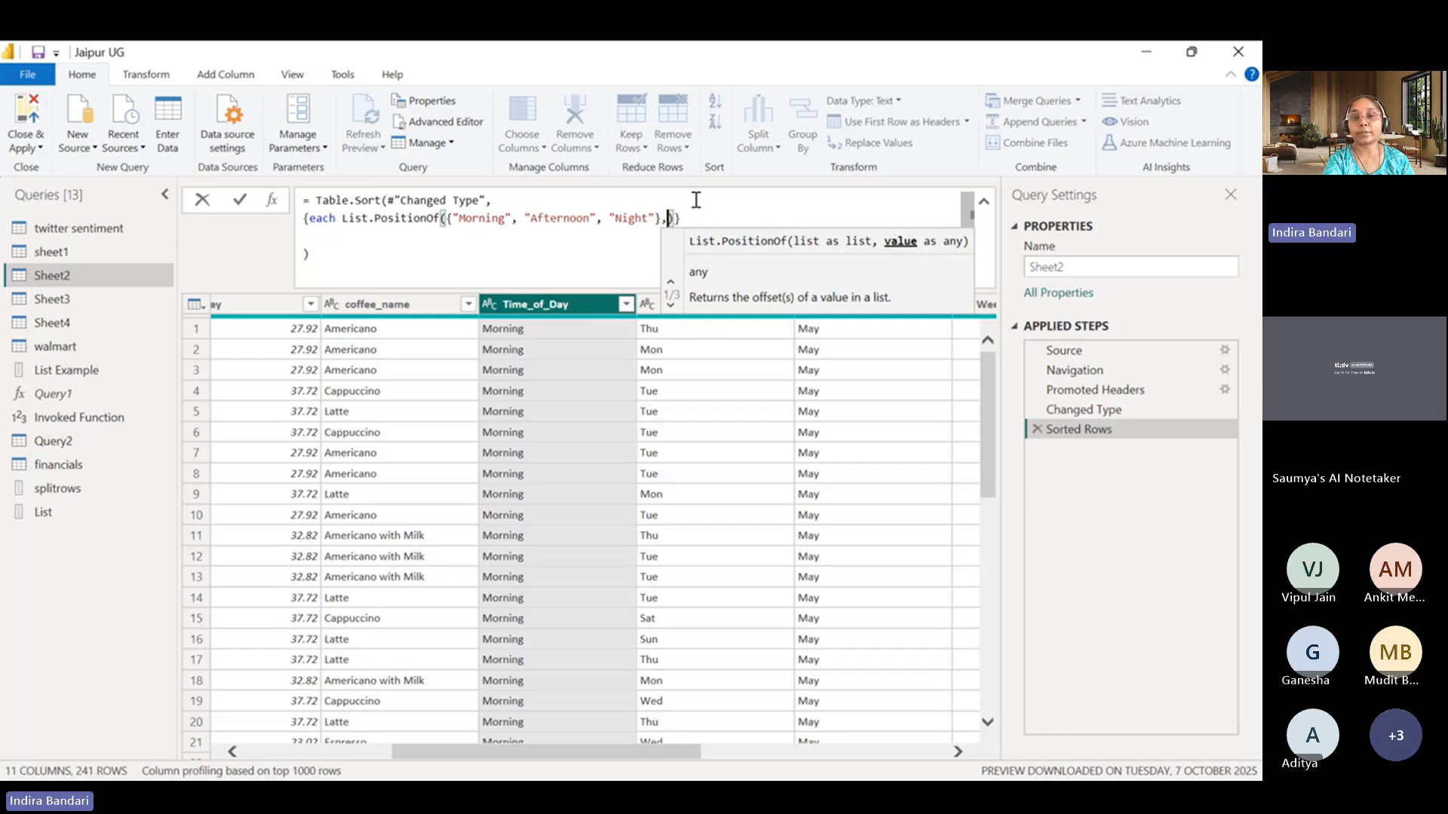
text([Time_of_Day])
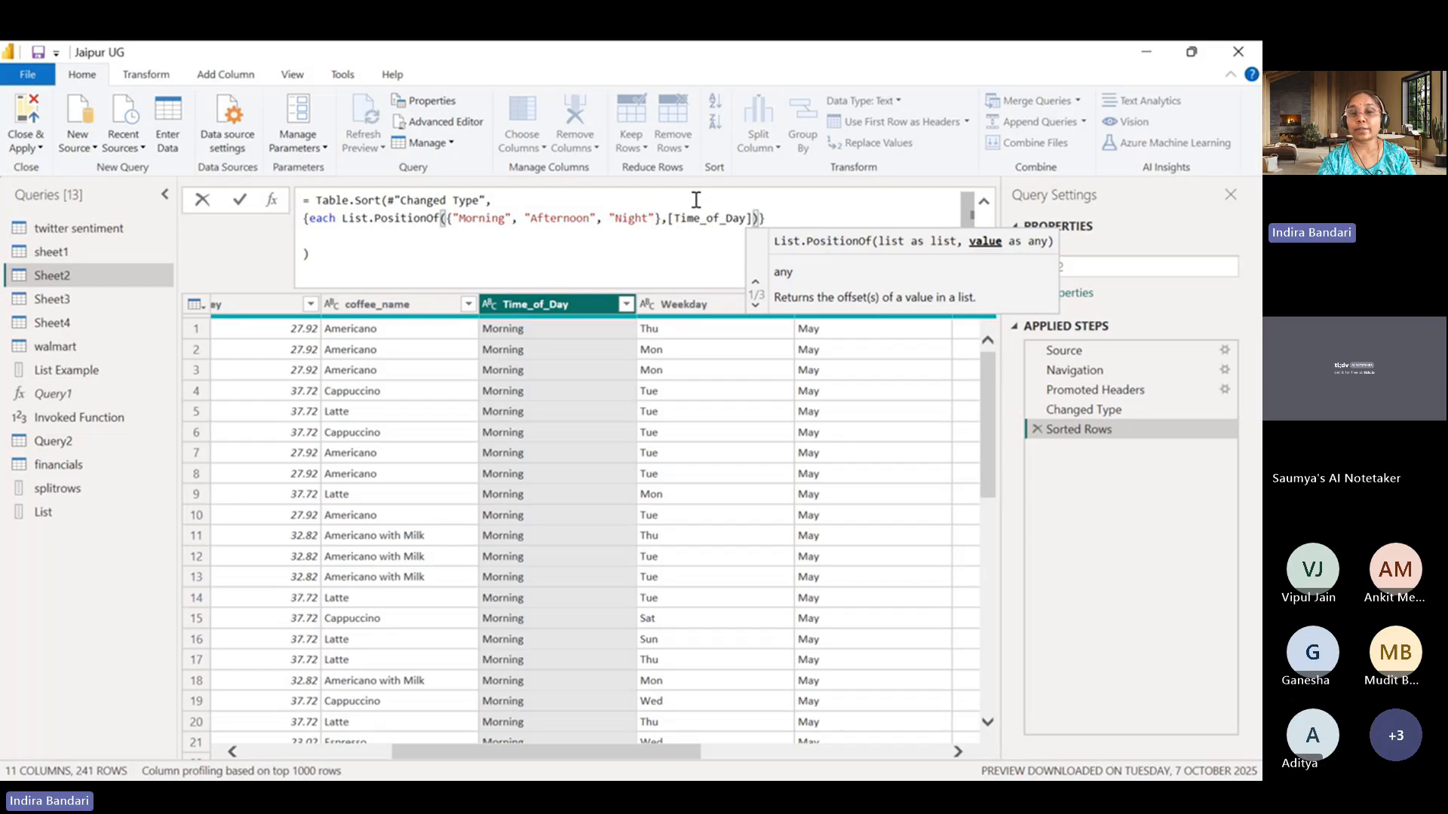
key(Return)
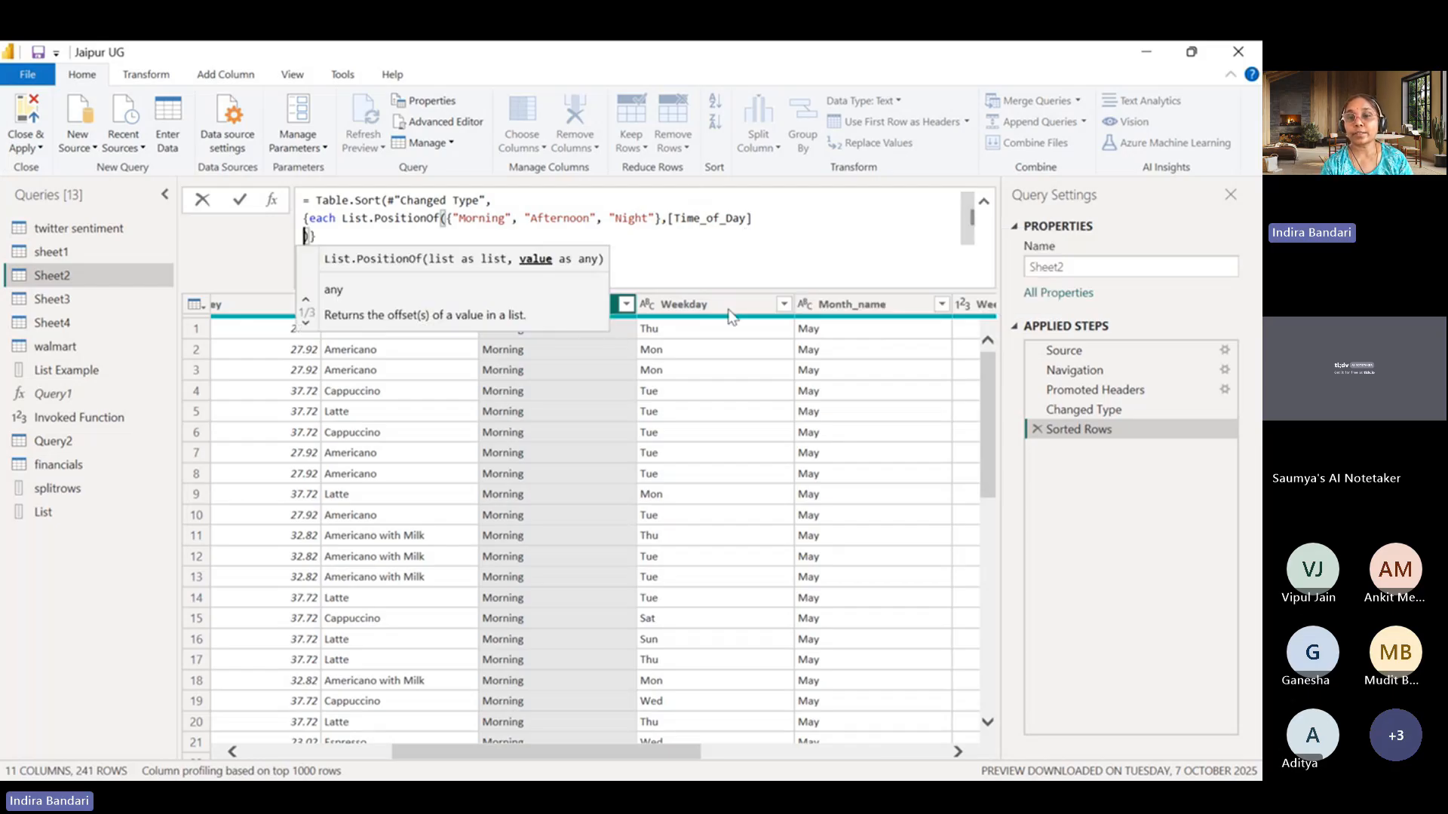
click(1062, 491)
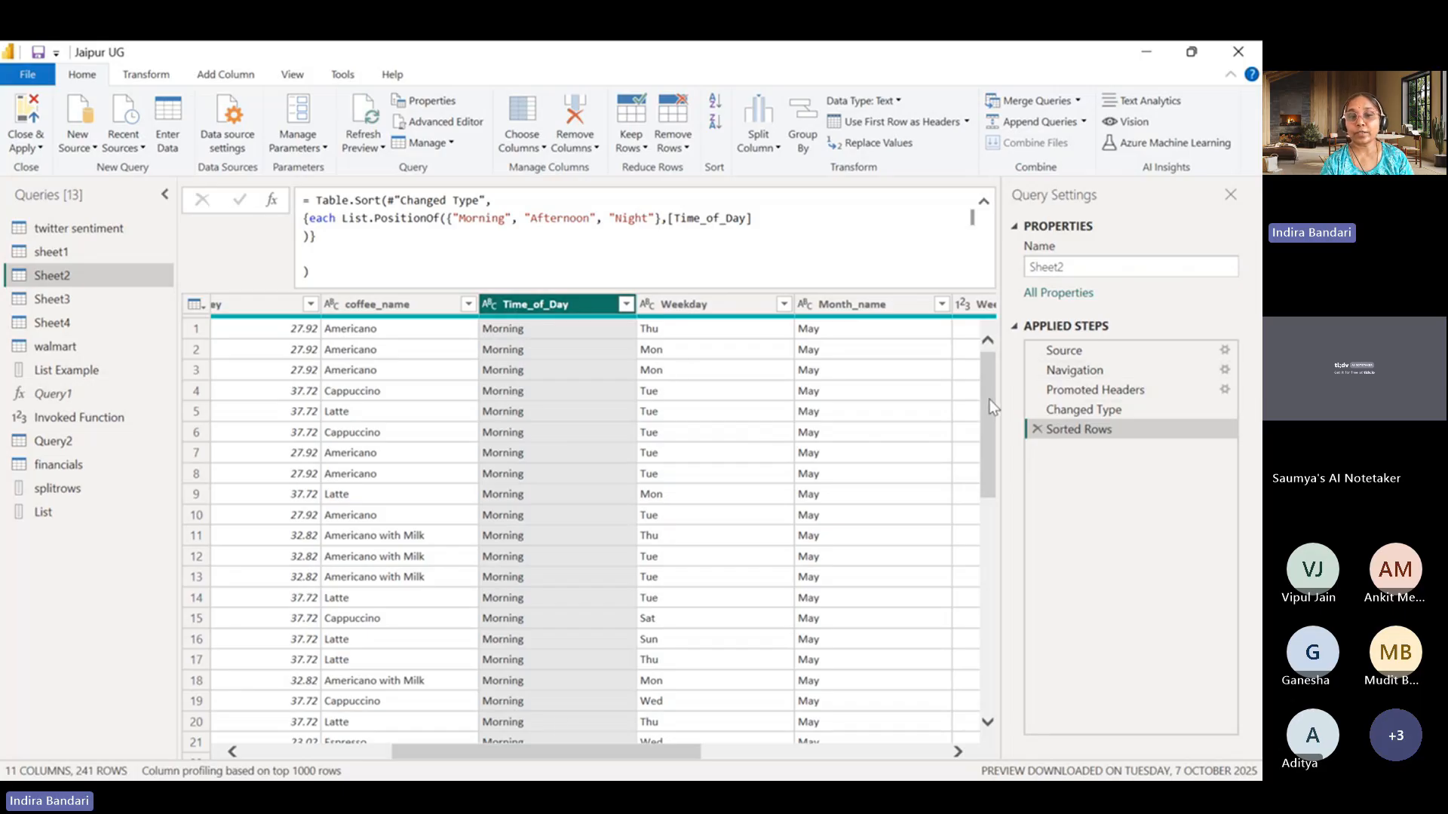
Check the Time_of_Day order in the sorted rows against the custom list in the List.PositionOf formula.
drag(989, 395, 988, 669)
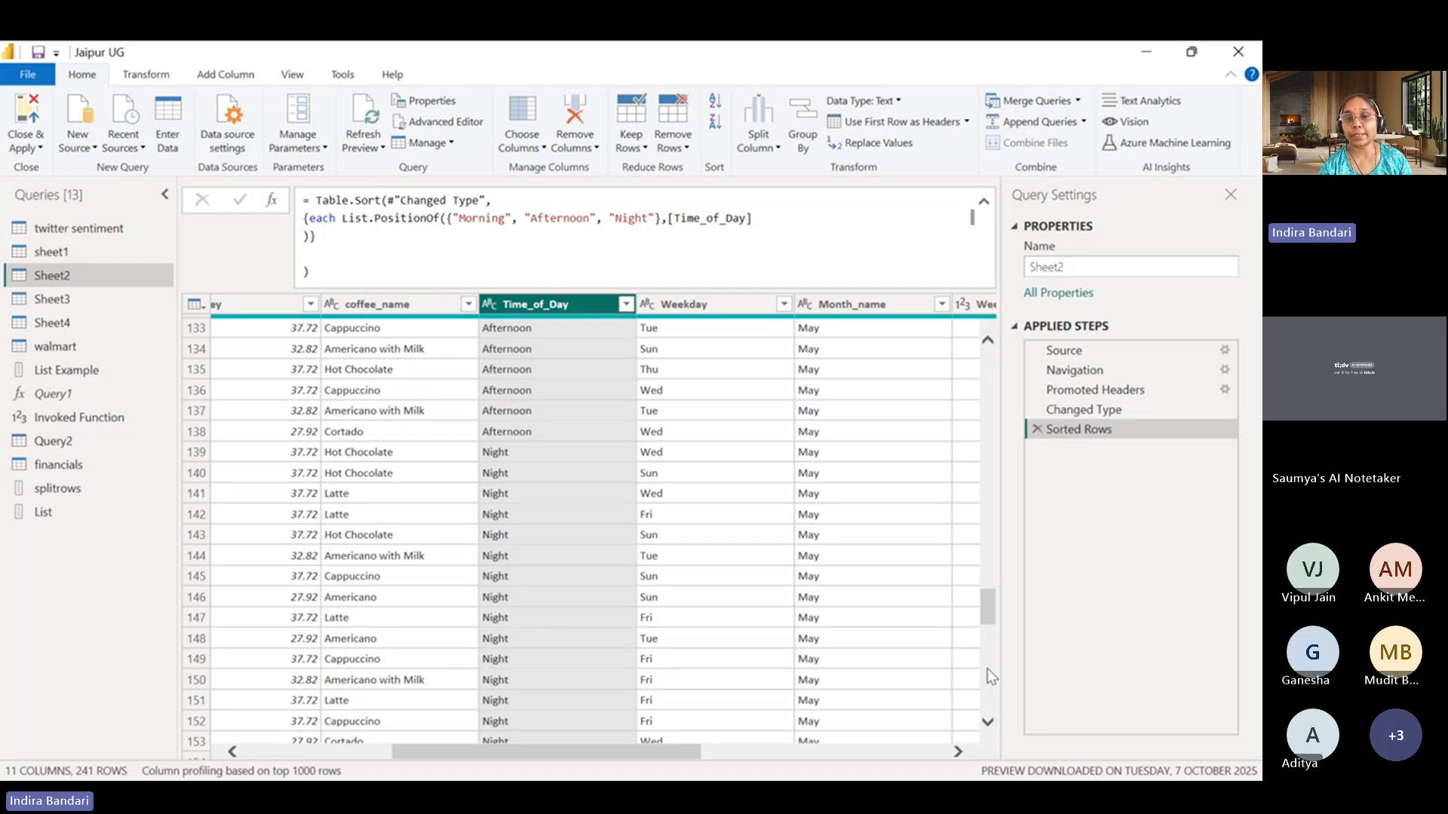
click(860, 306)
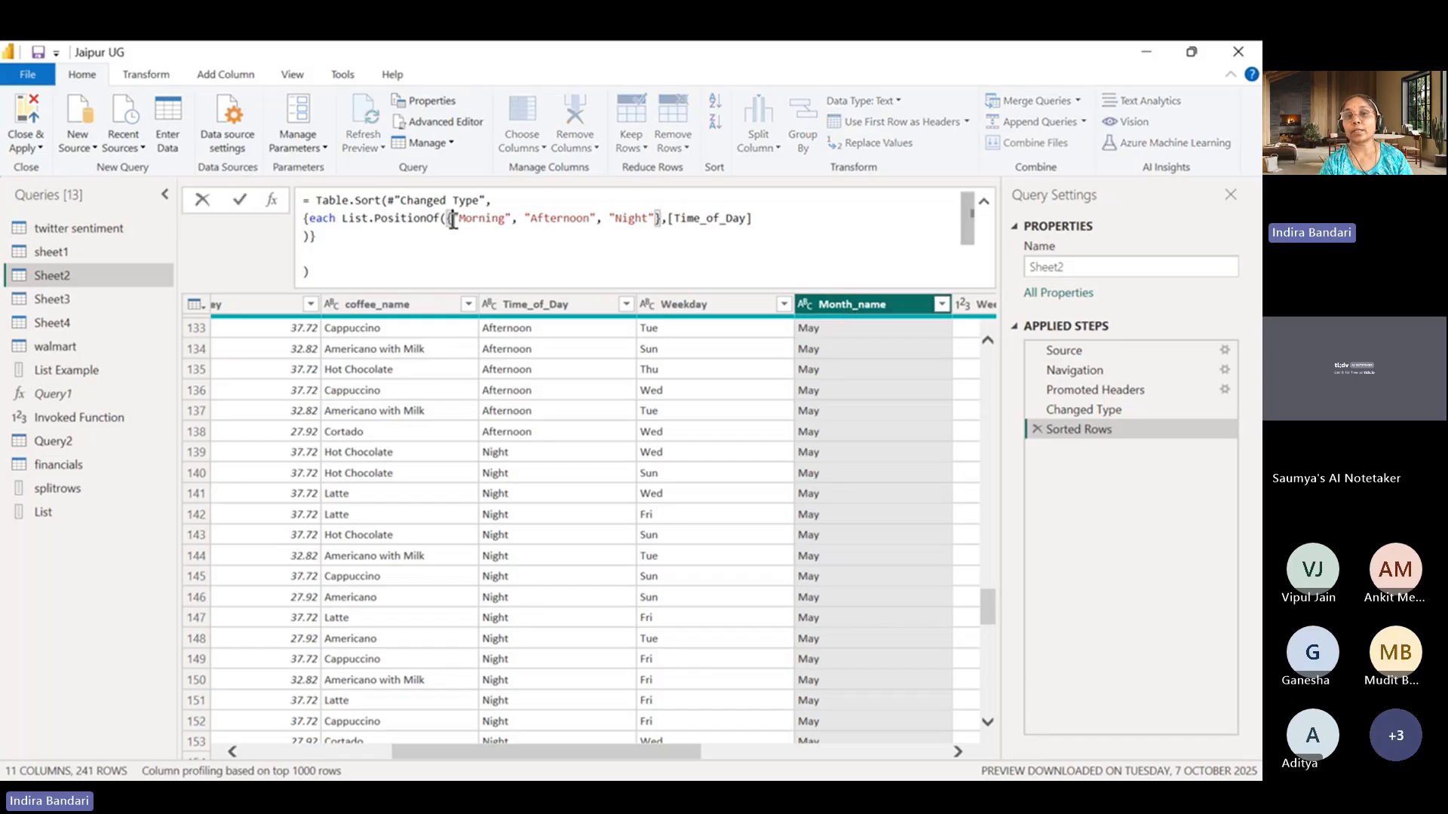
drag(452, 221, 653, 218)
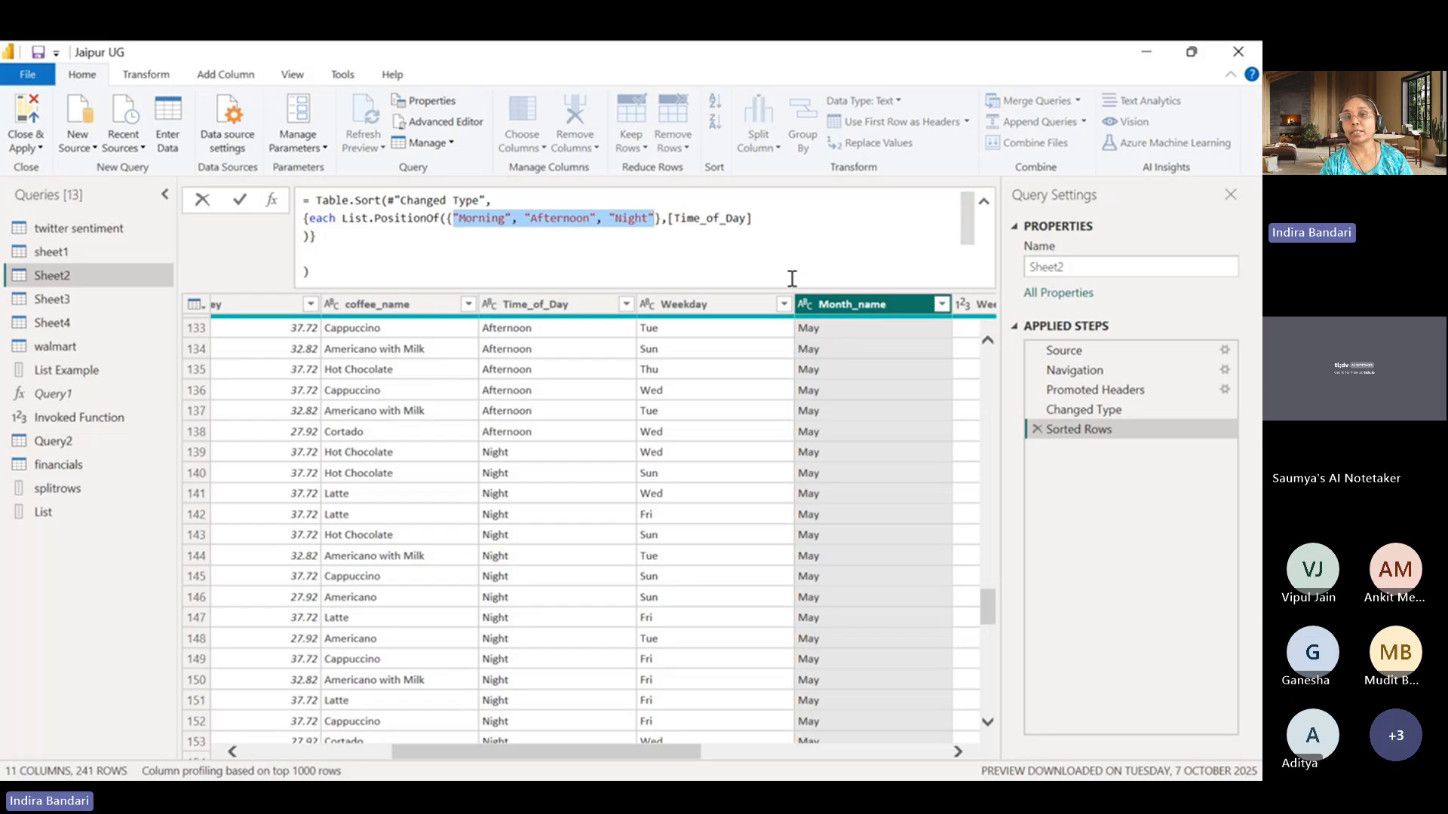
click(786, 233)
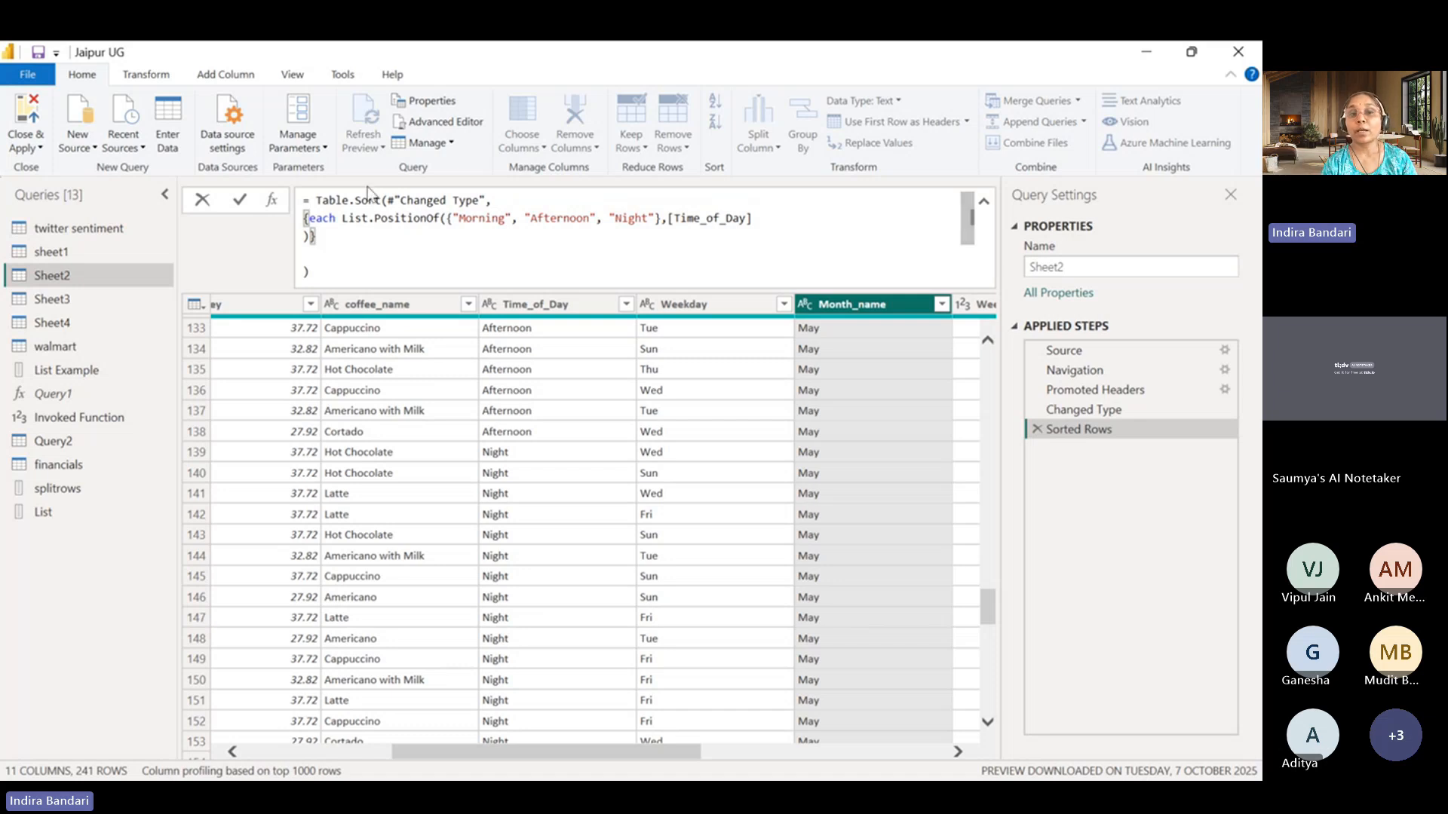
double_click(439, 219)
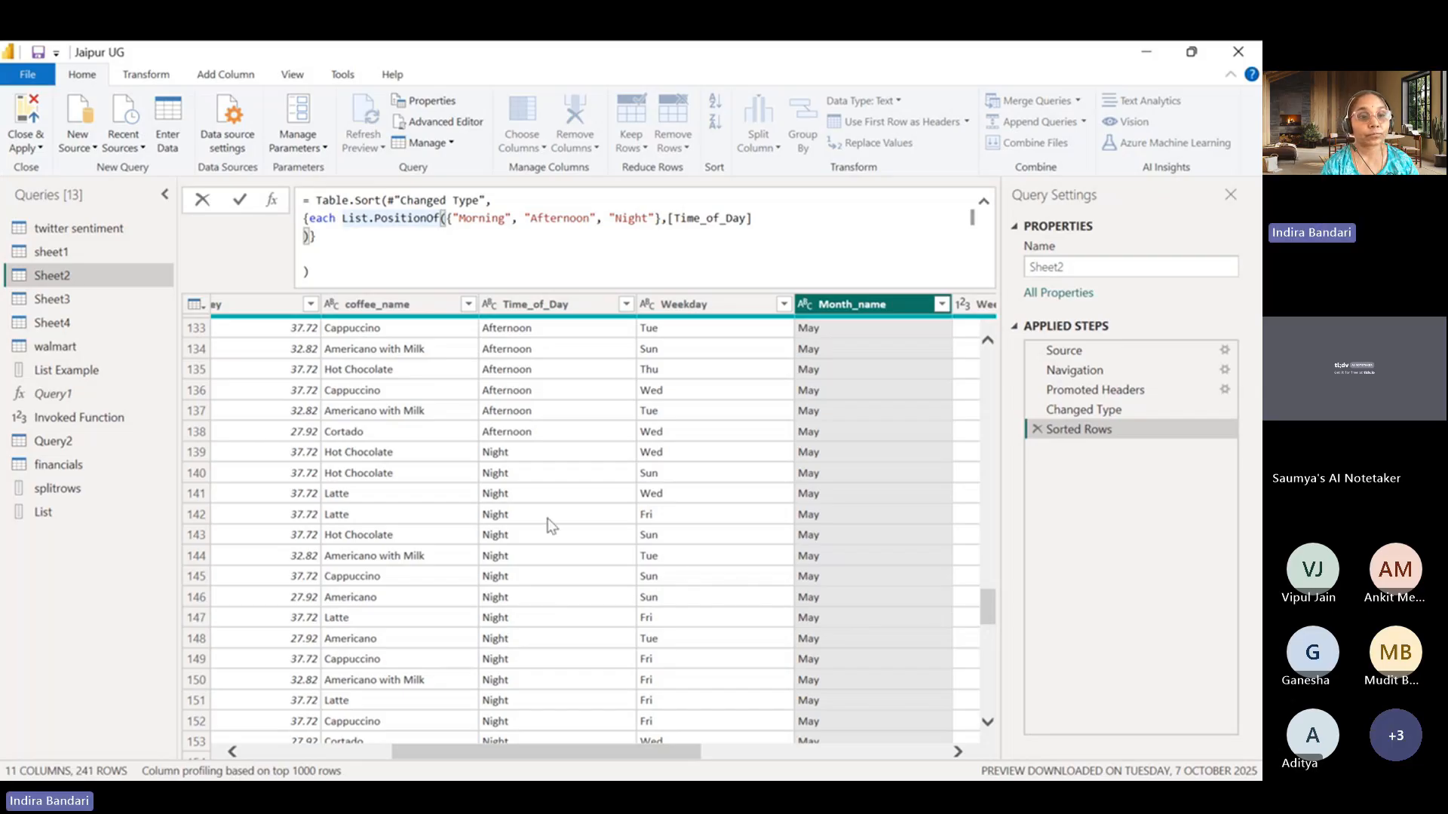
Look through the sheet1 and Sheet4 queries and open the Query1 function.
click(105, 250)
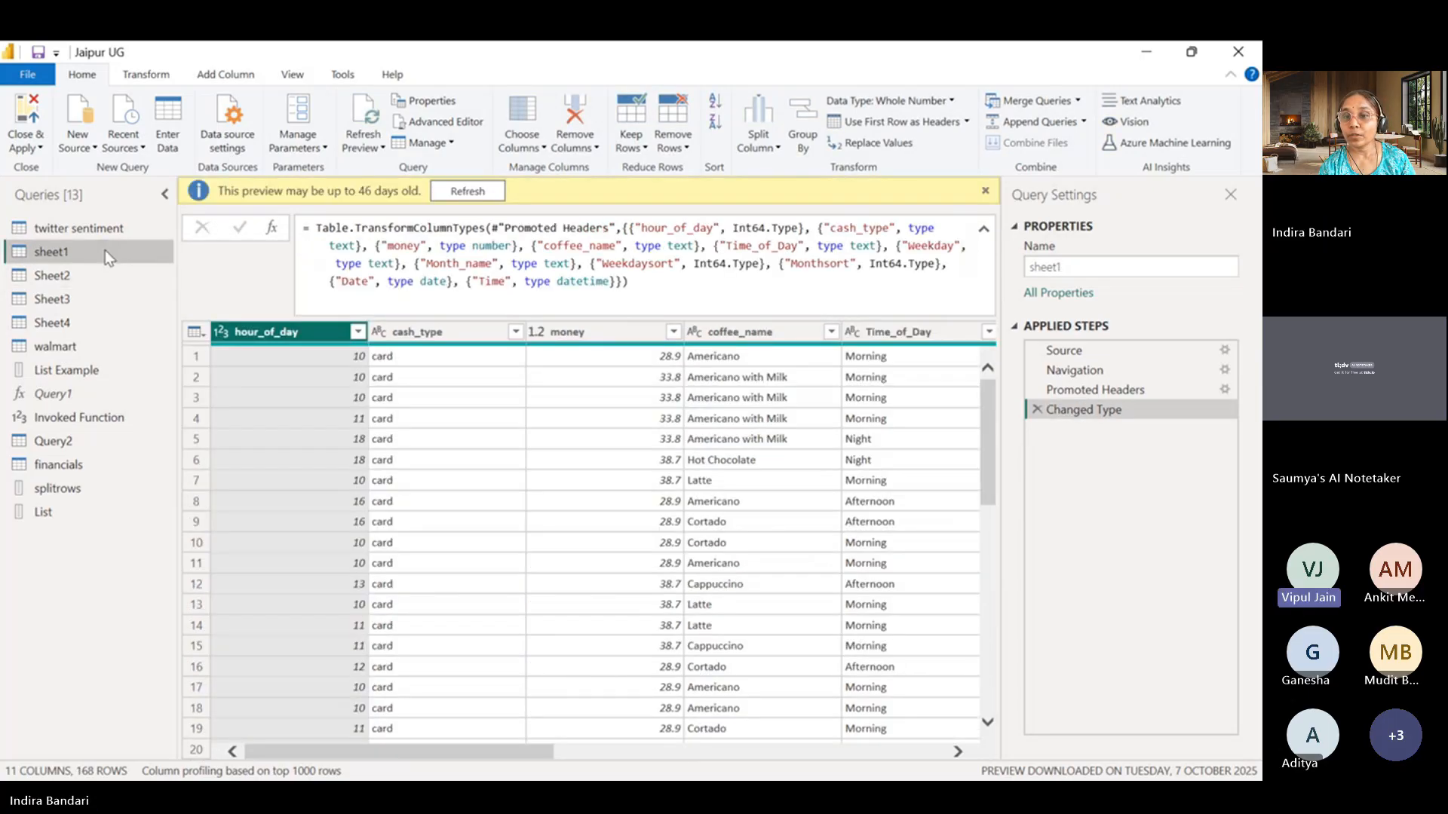
click(74, 324)
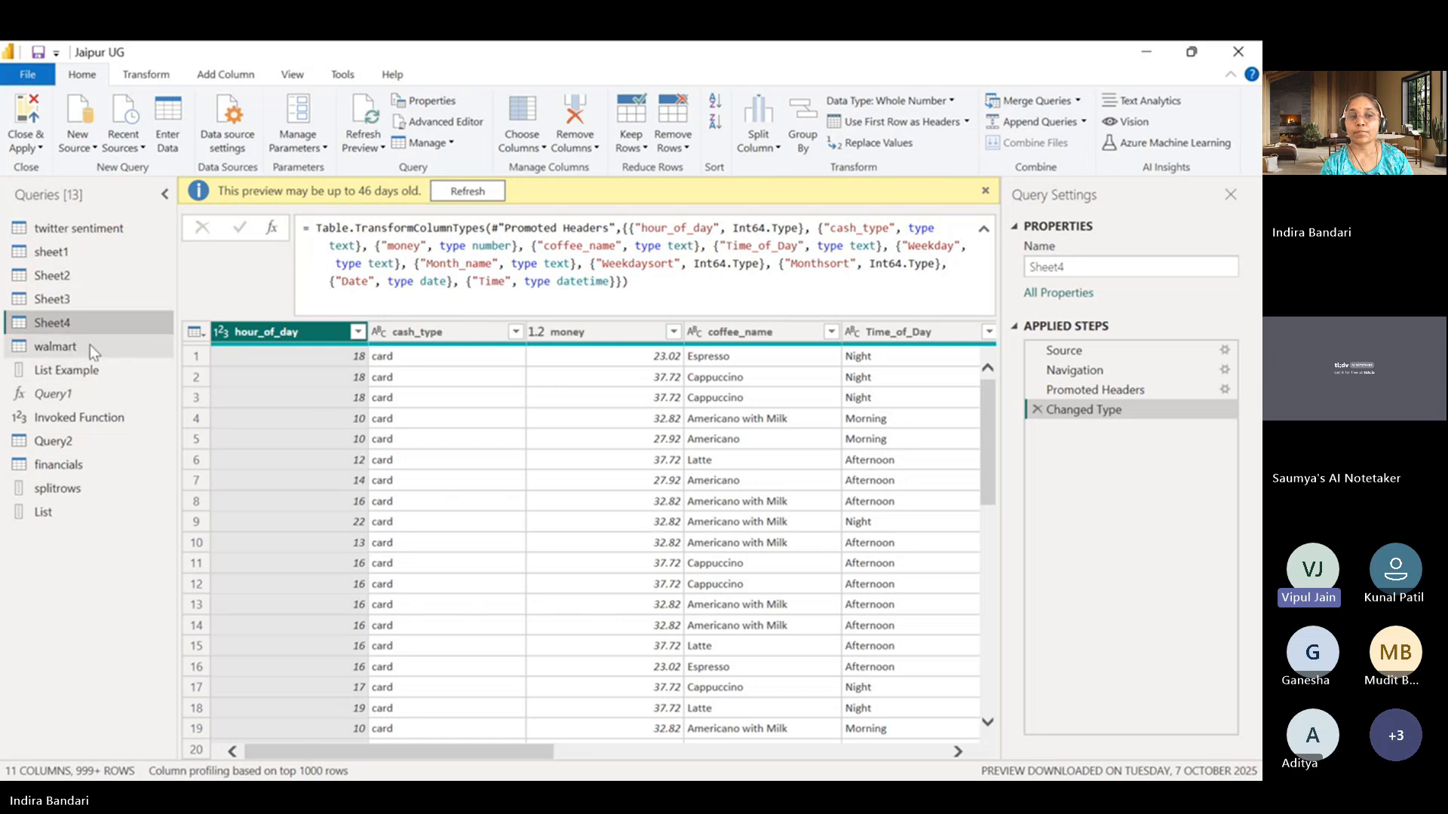
click(83, 396)
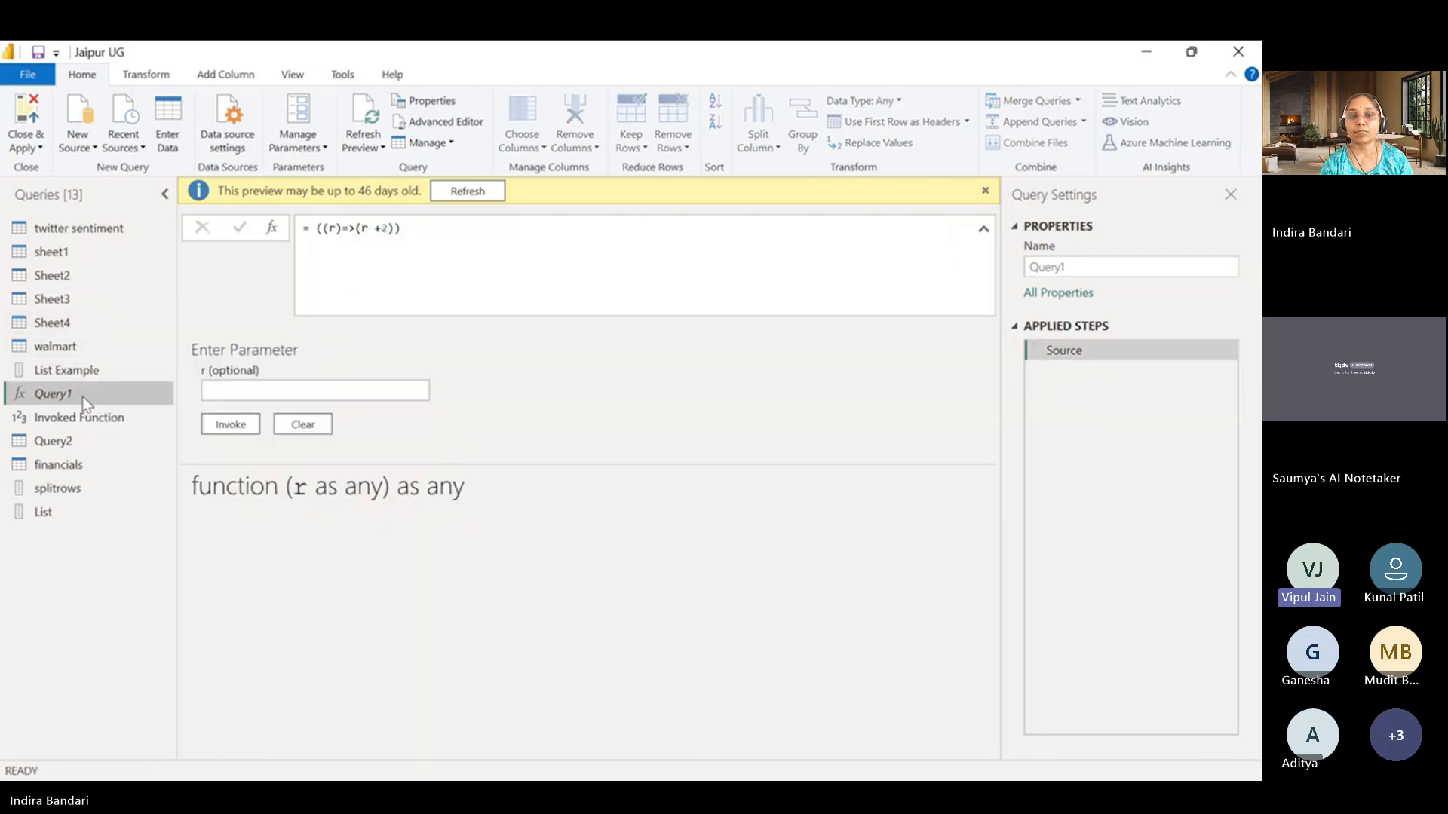